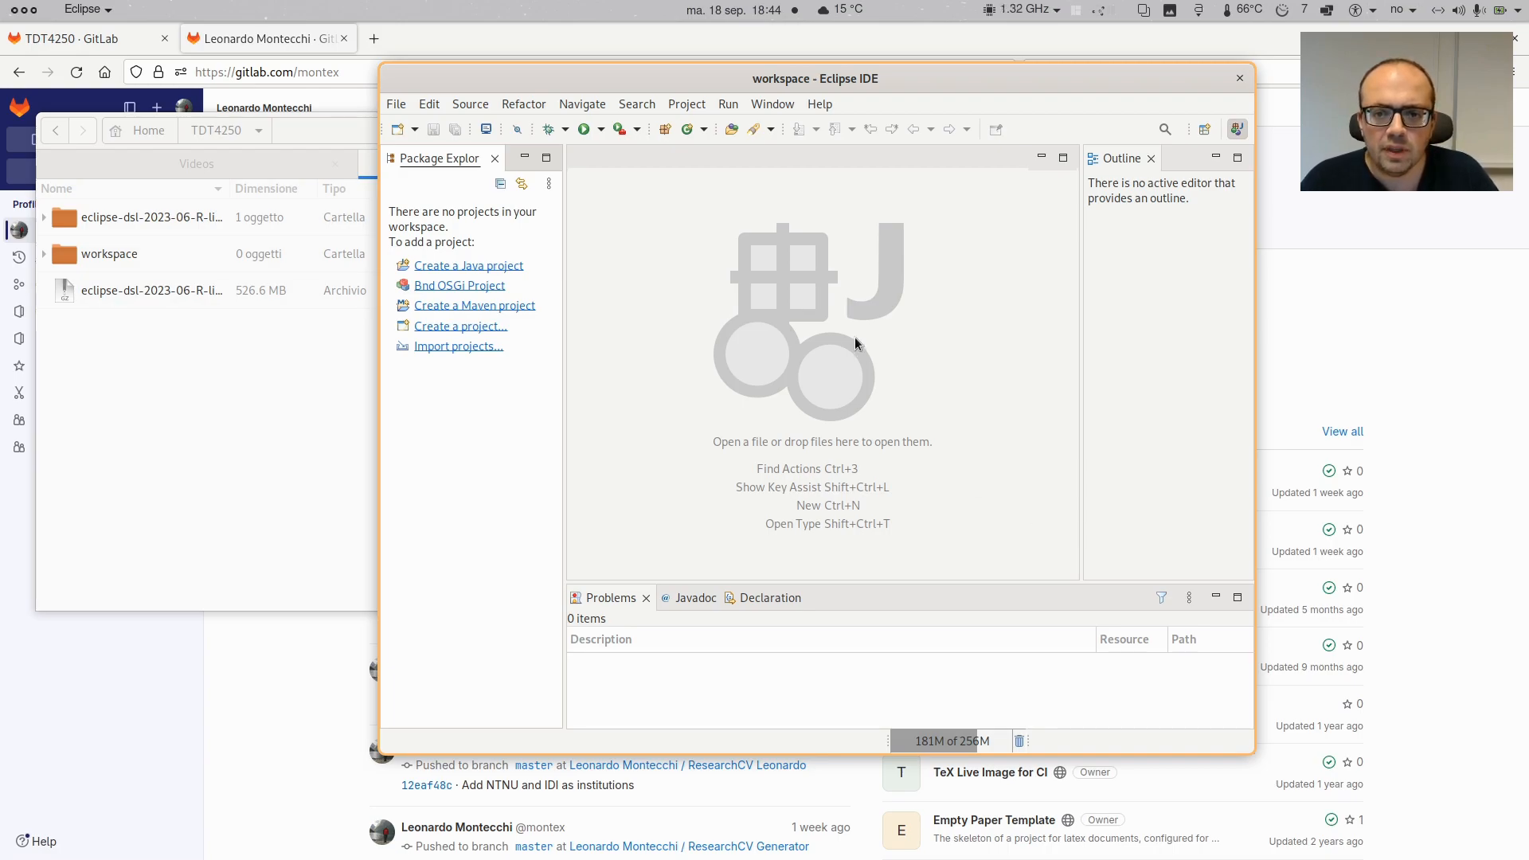
Switch to Firefox and enlarge the GitLab profile page to 110% zoom
left_click_drag(823, 84, 844, 84)
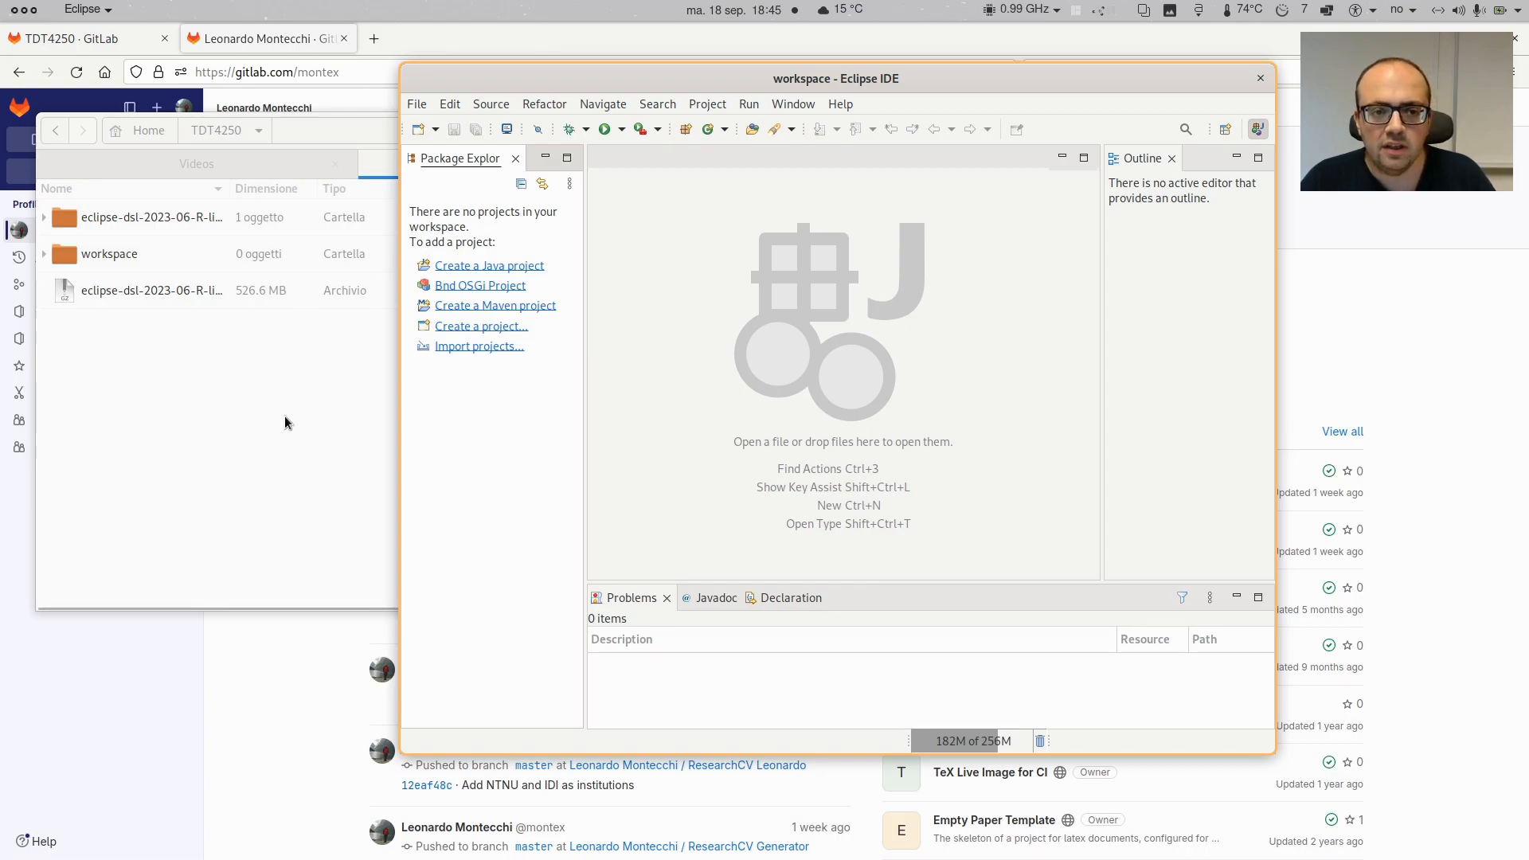
left_click(542, 35)
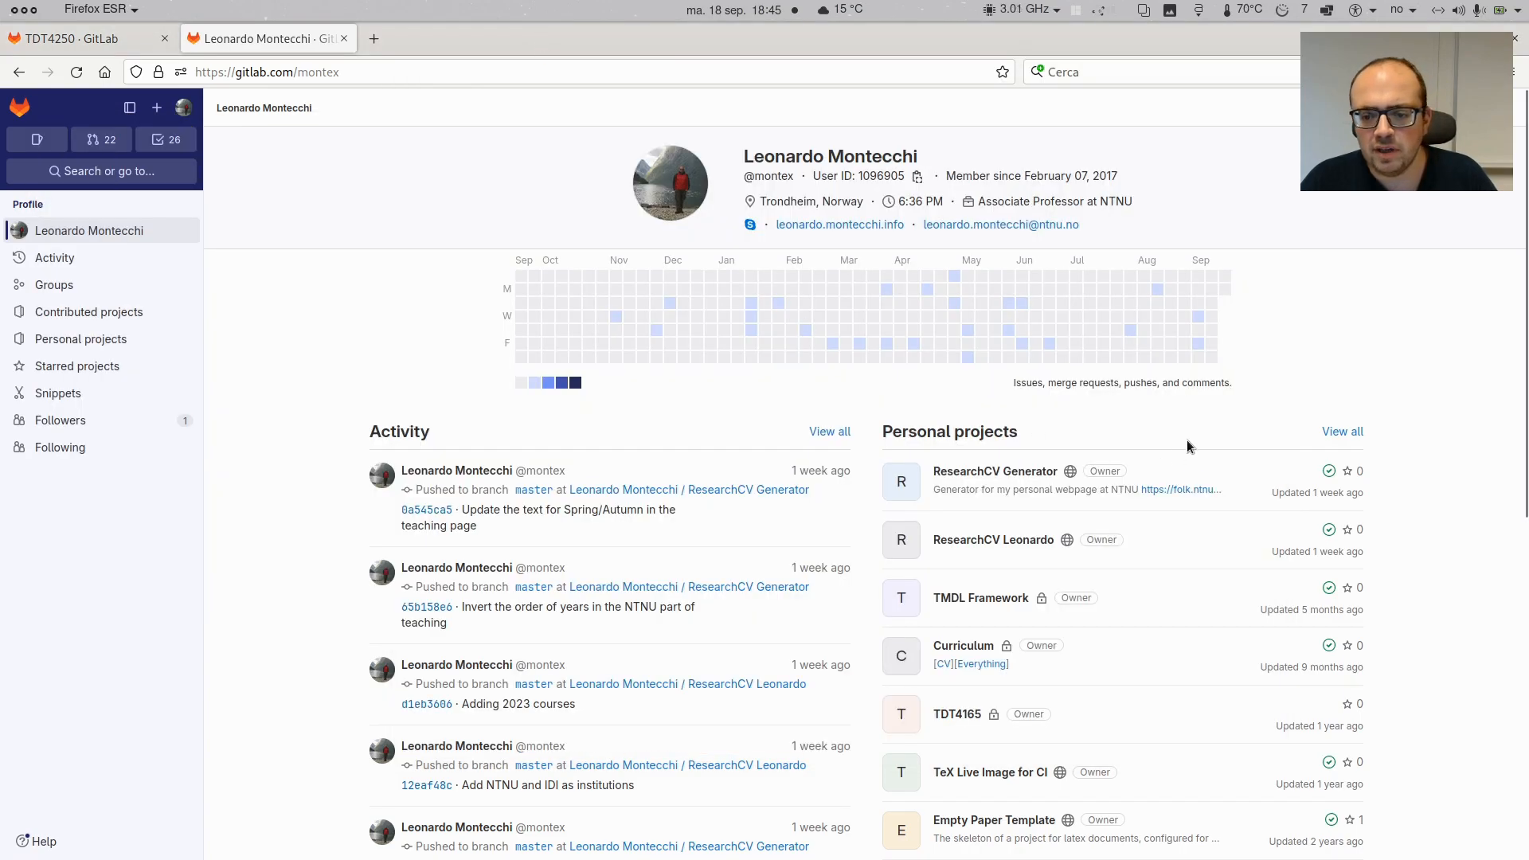
key("ctrl+plus")
key("ctrl+plus")
key("ctrl+plus")
key("ctrl+minus")
key("ctrl+minus")
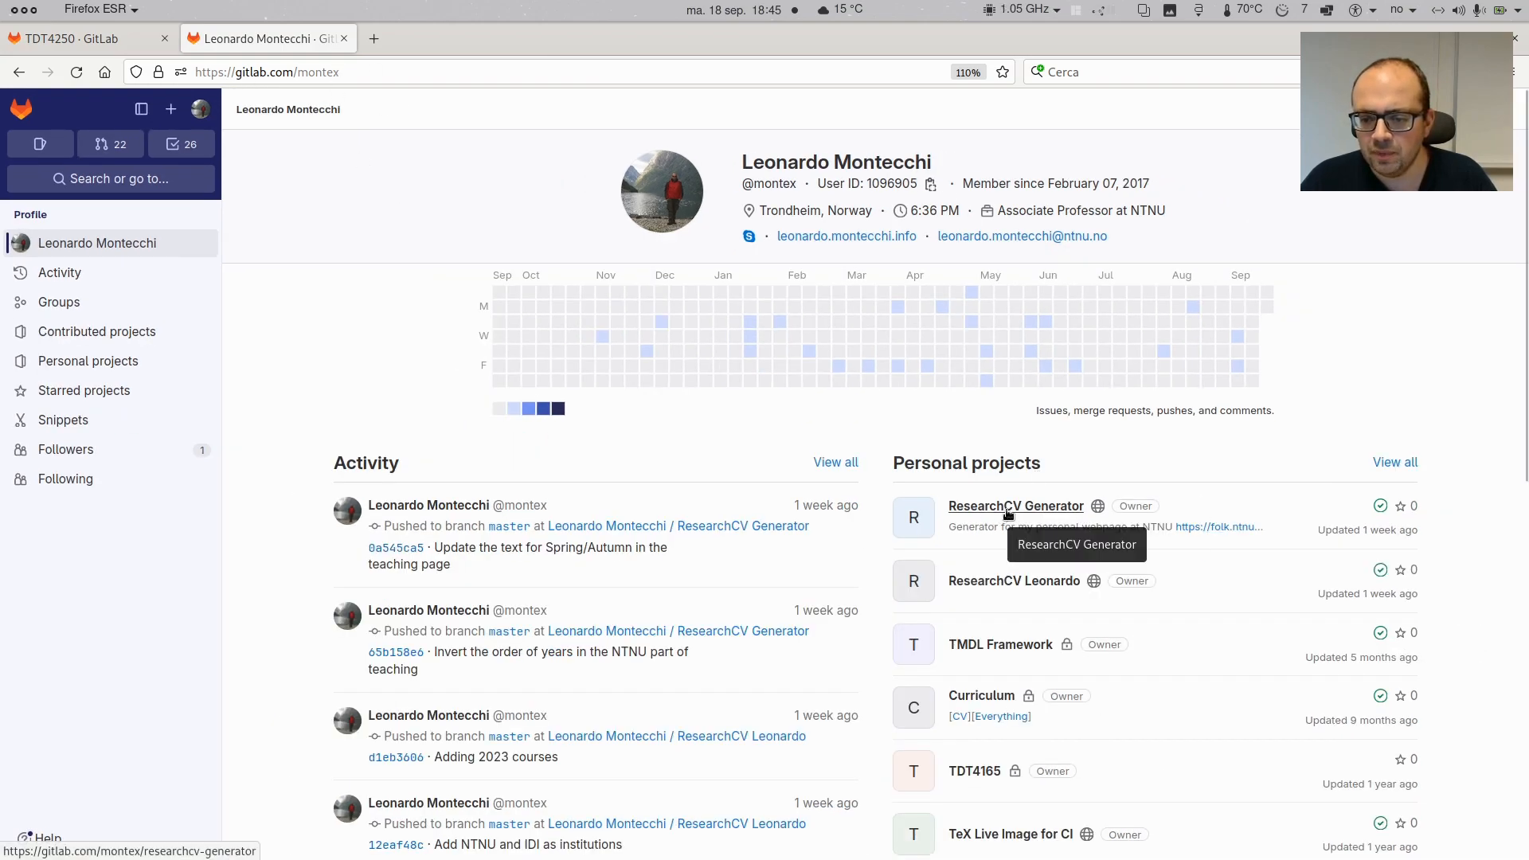
Open the ResearchCV Generator project and copy its HTTPS clone URL
left_click(982, 516)
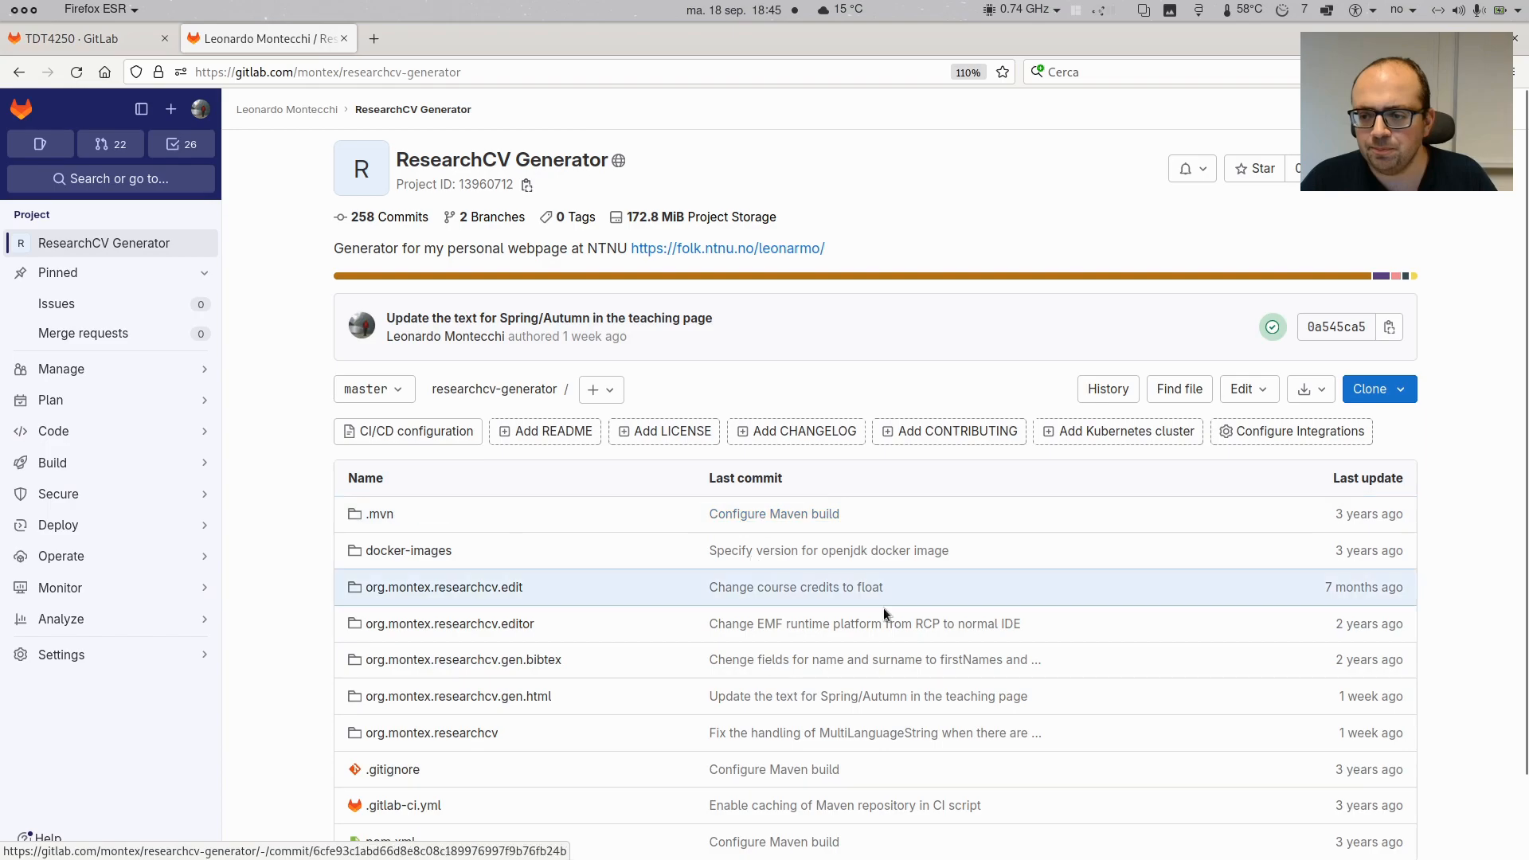
left_click(1389, 391)
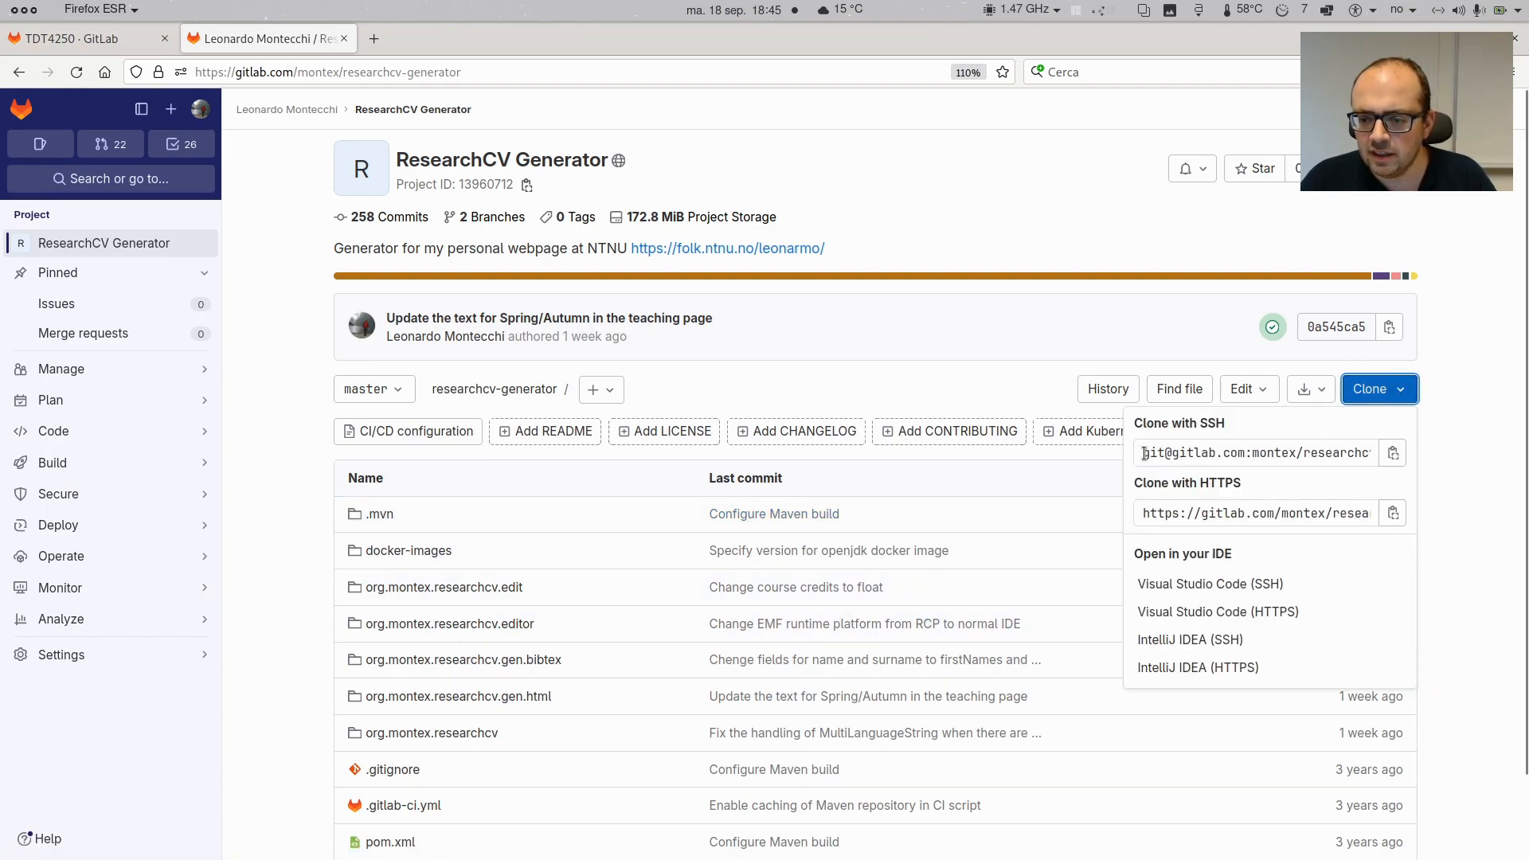
mouse_move(1140, 452)
left_mouse_down()
mouse_move(1375, 466)
mouse_move(1190, 483)
mouse_move(1212, 515)
left_mouse_up()
left_click(1398, 453)
left_click(1393, 513)
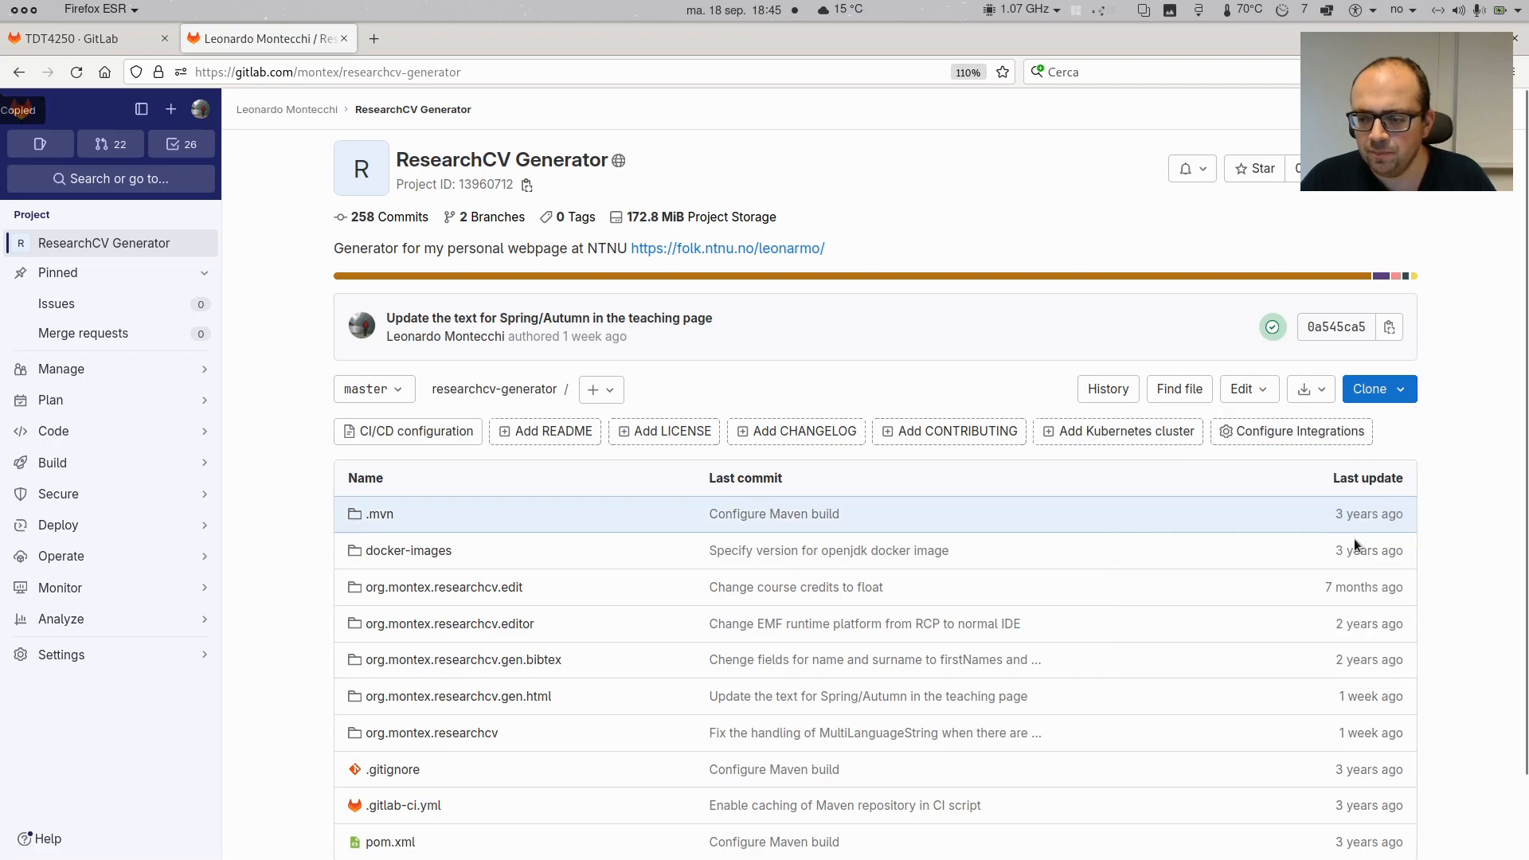
key("alt")
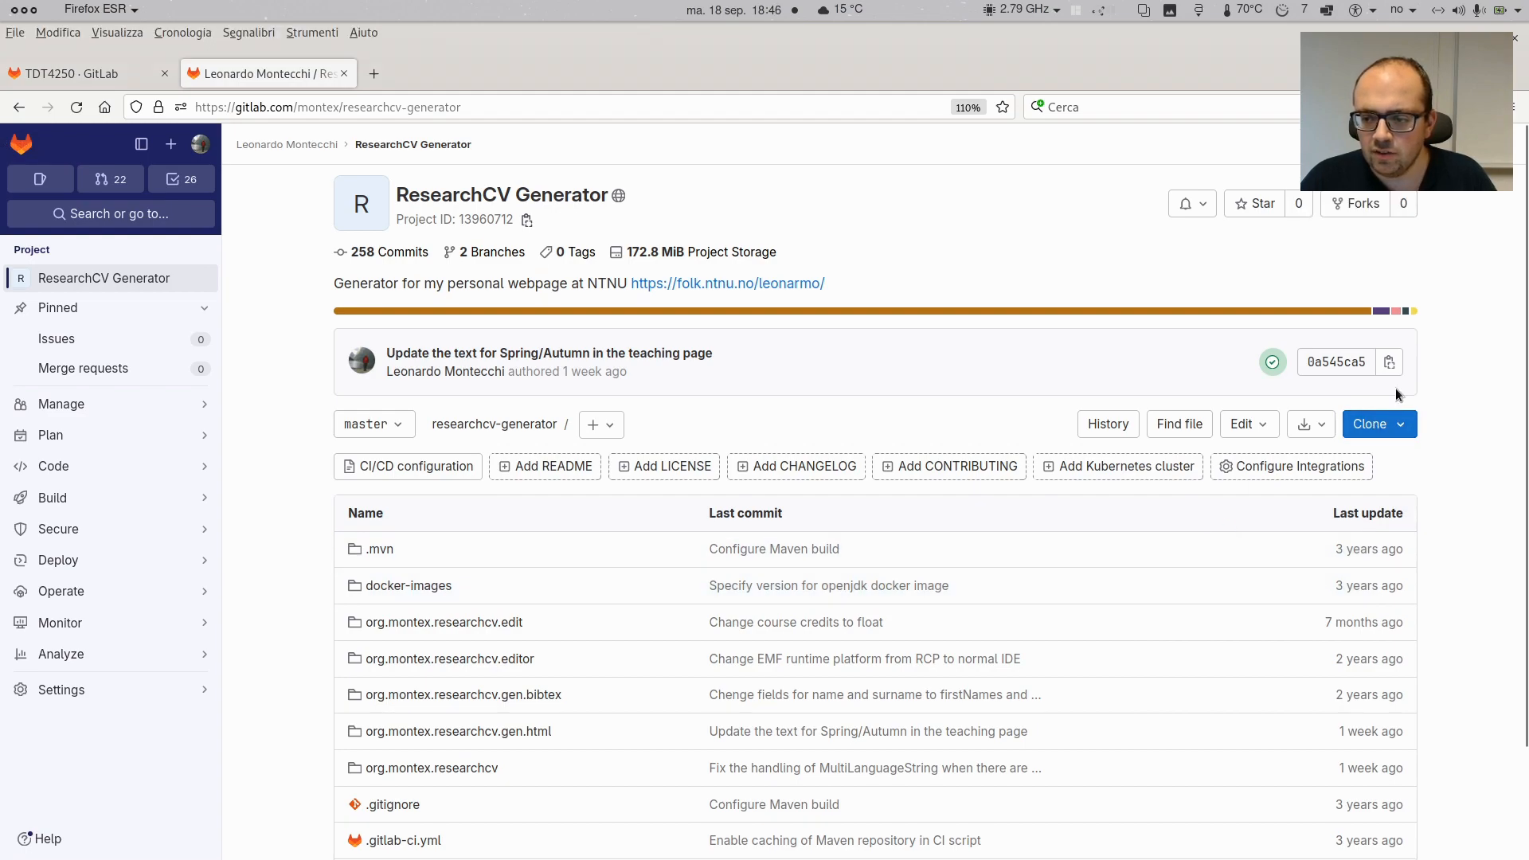
left_click(1394, 391)
left_click(1489, 459)
Switch to the file manager and open a terminal in the TDT4250 folder, placed clear of the file list
key("alt+Tab")
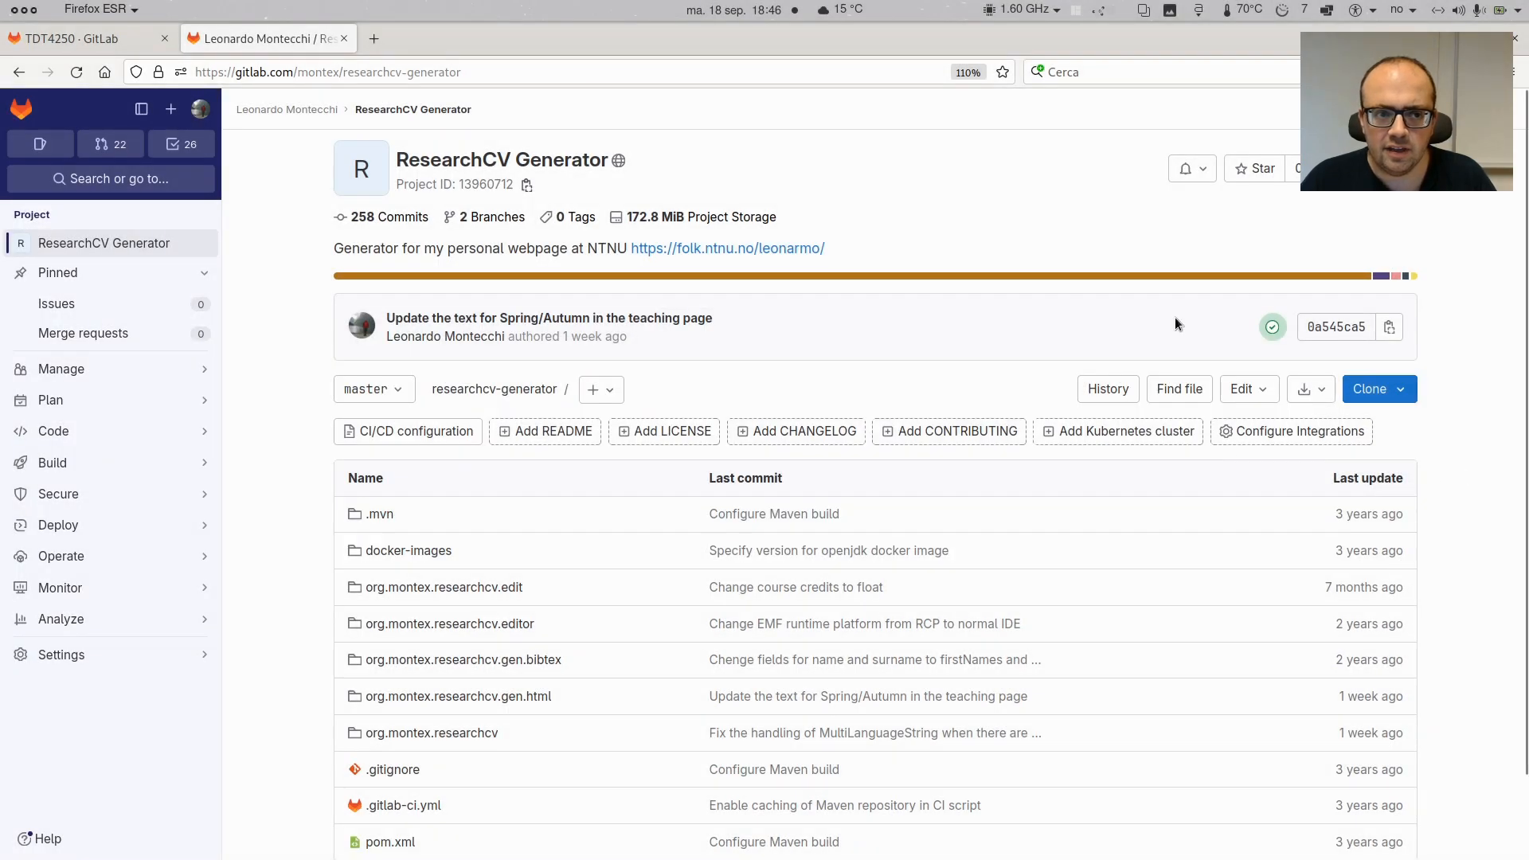
key("alt+Tab")
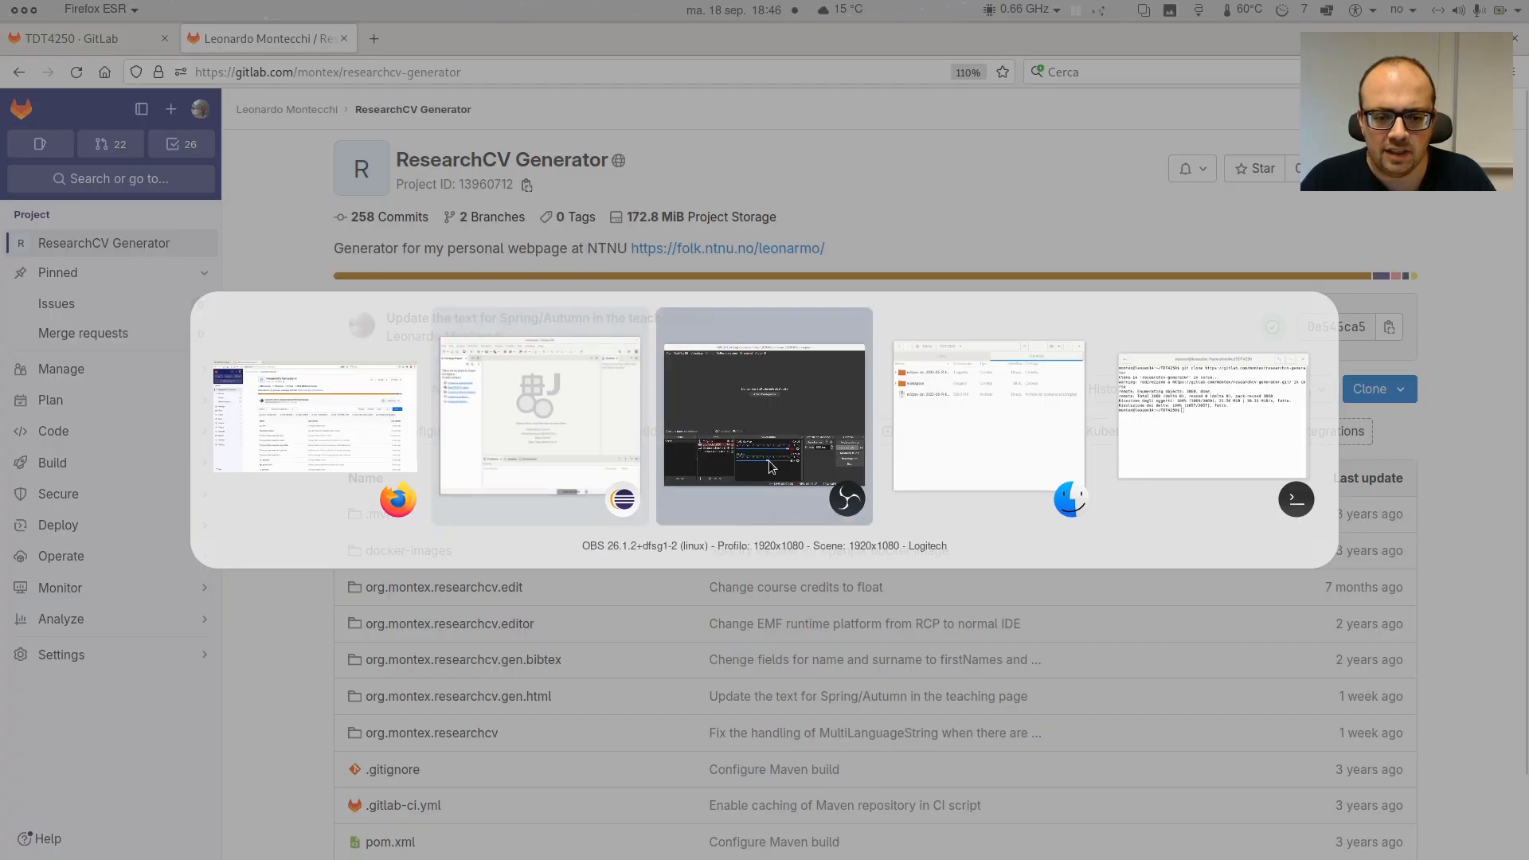
left_click(967, 455)
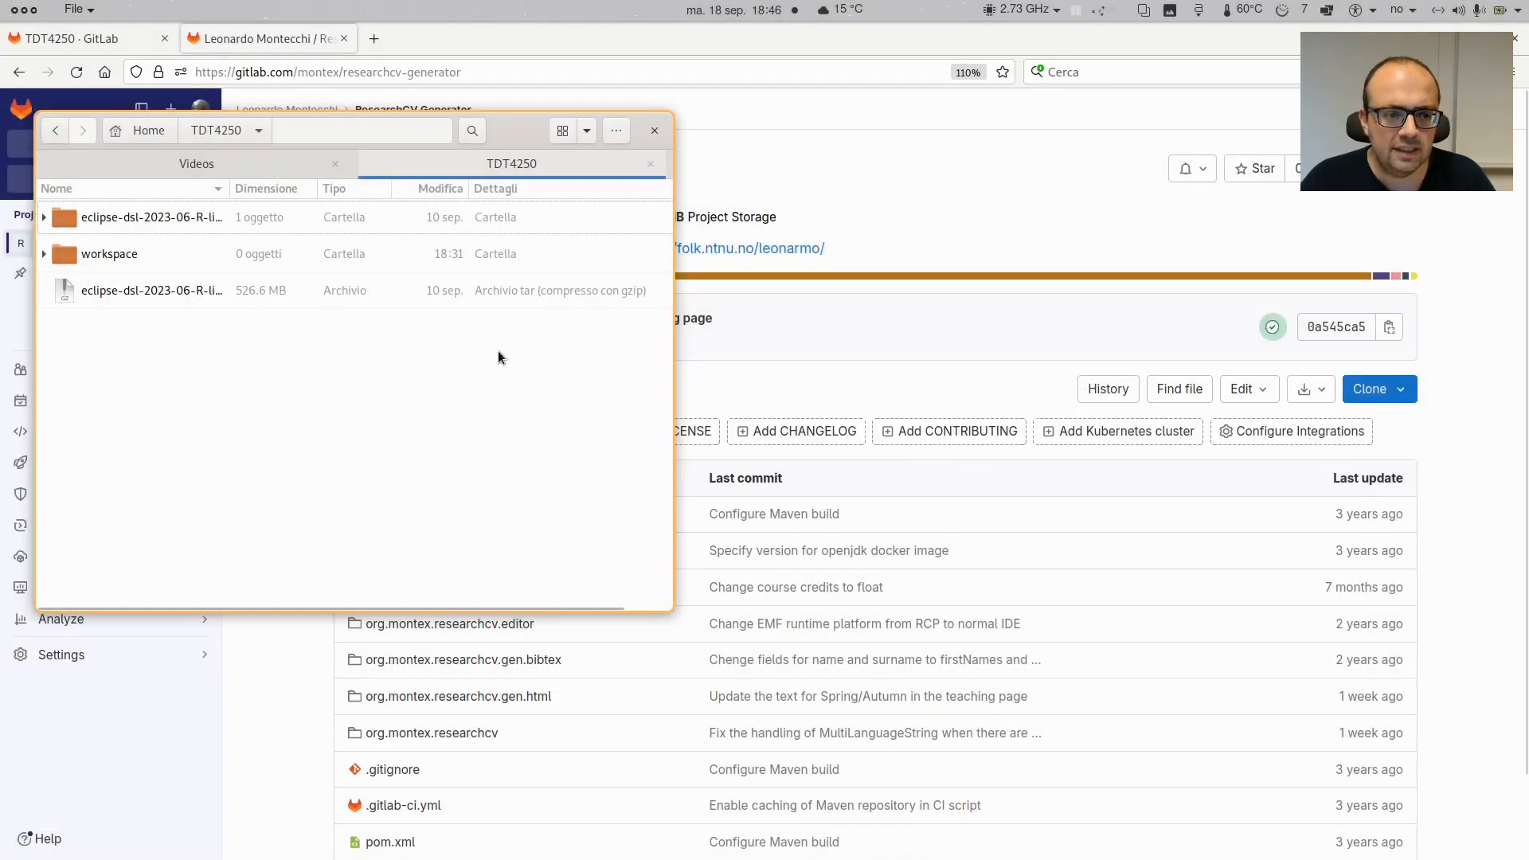
right_click(126, 351)
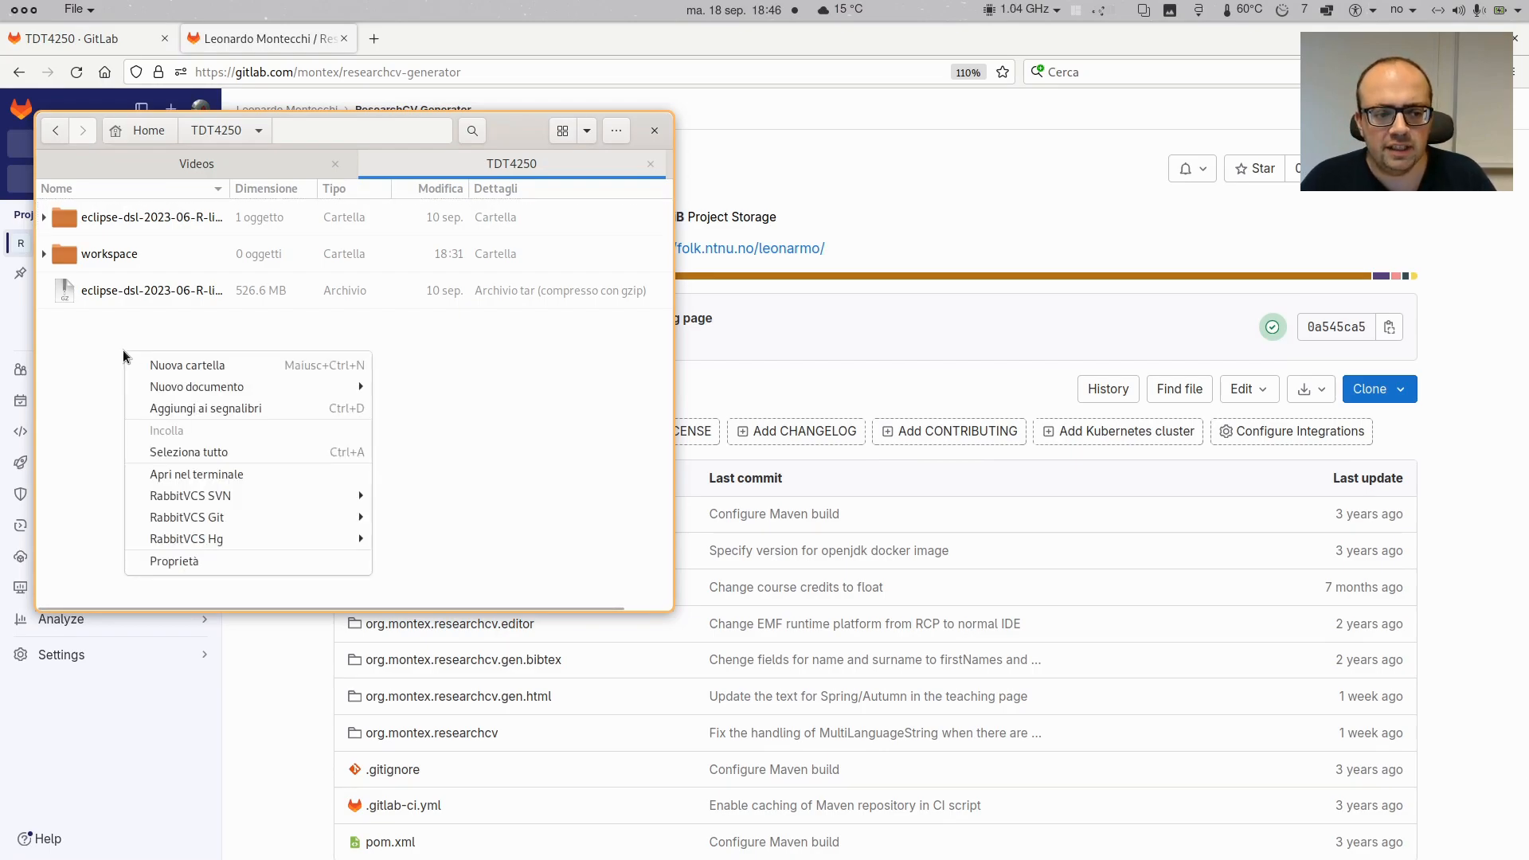
left_click(252, 475)
left_click_drag(235, 90, 508, 382)
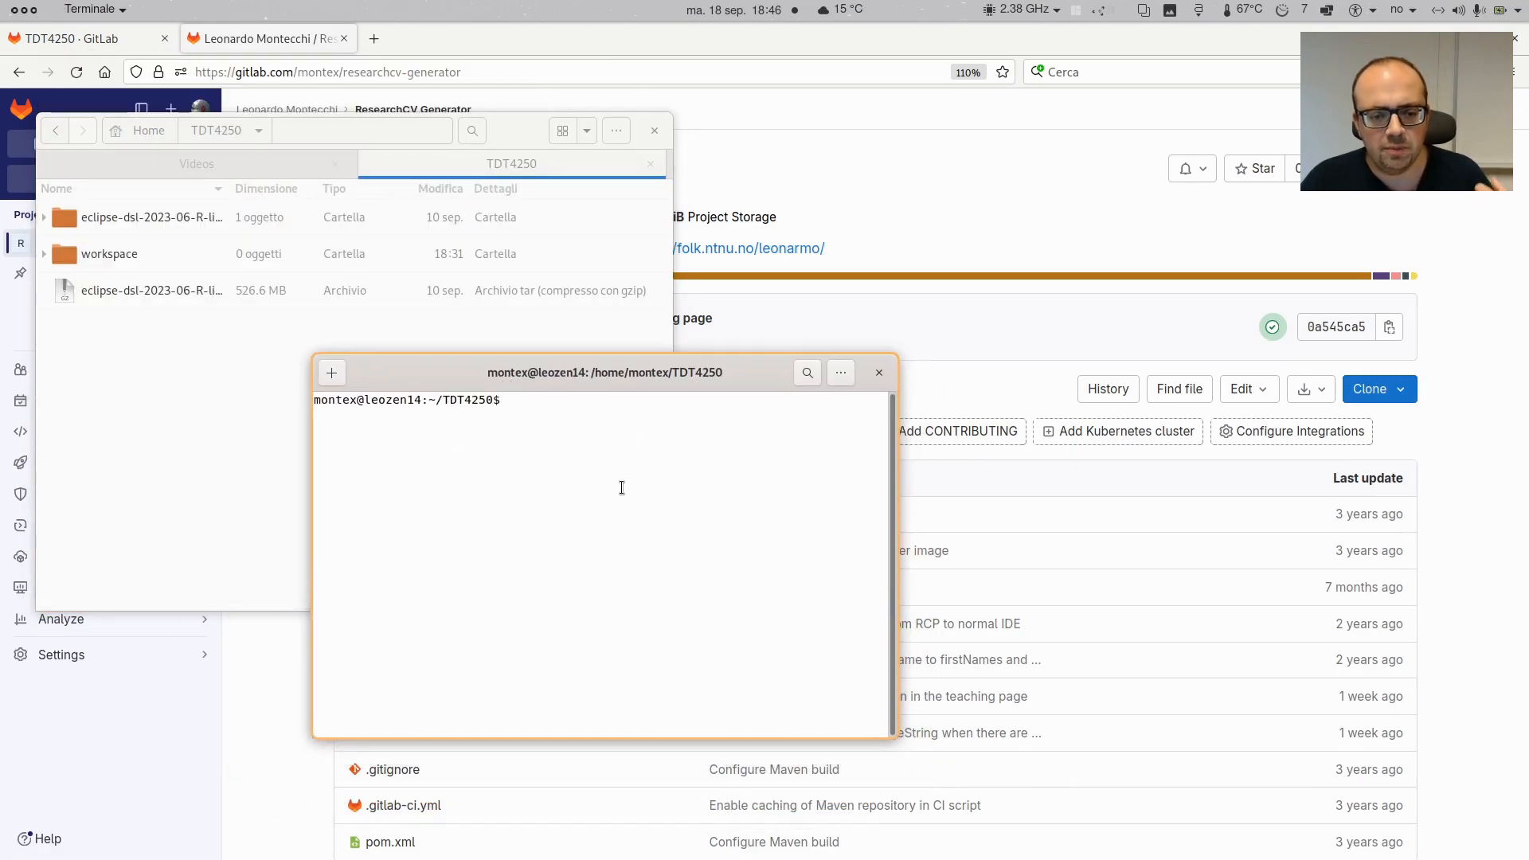
Clone the researchcv-generator repository into TDT4250 by running git clone with the copied HTTPS URL, widening the terminal to fit the command
right_click(544, 417)
left_click(576, 462)
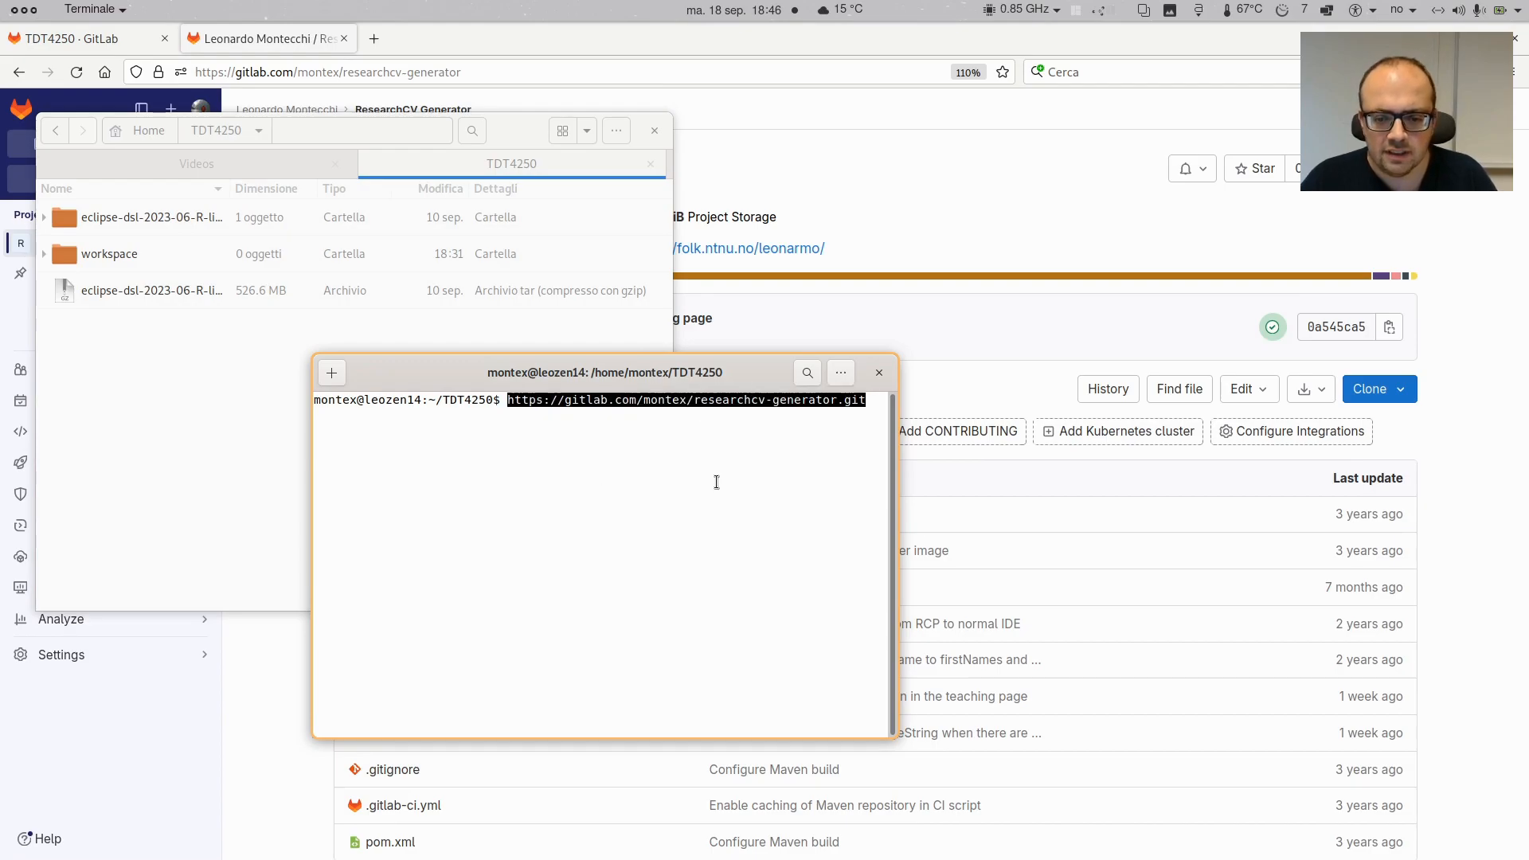
key("Home")
type("git clone")
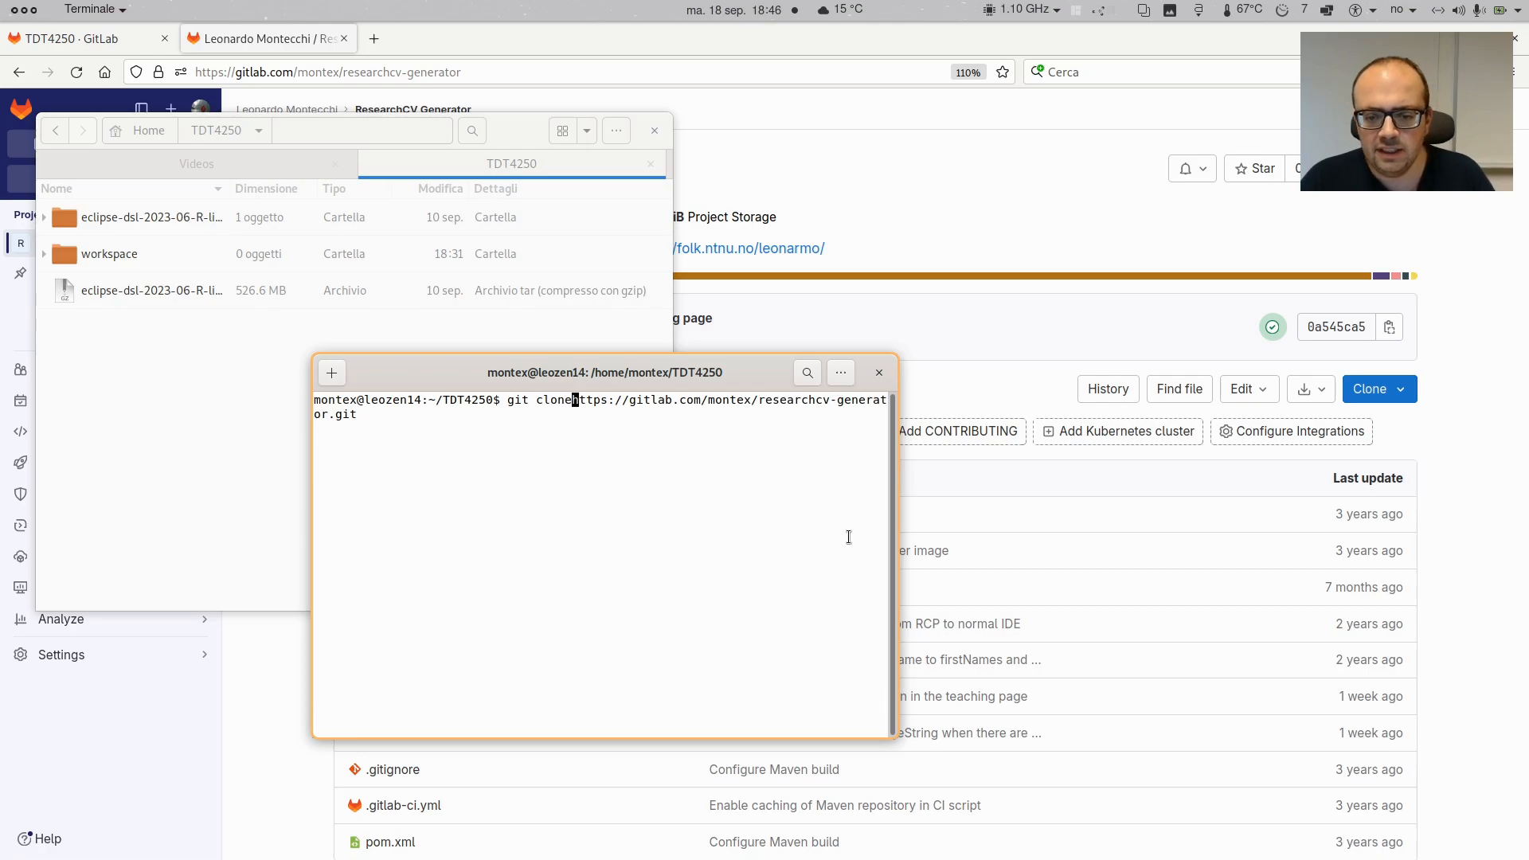
left_click_drag(896, 488, 1227, 499)
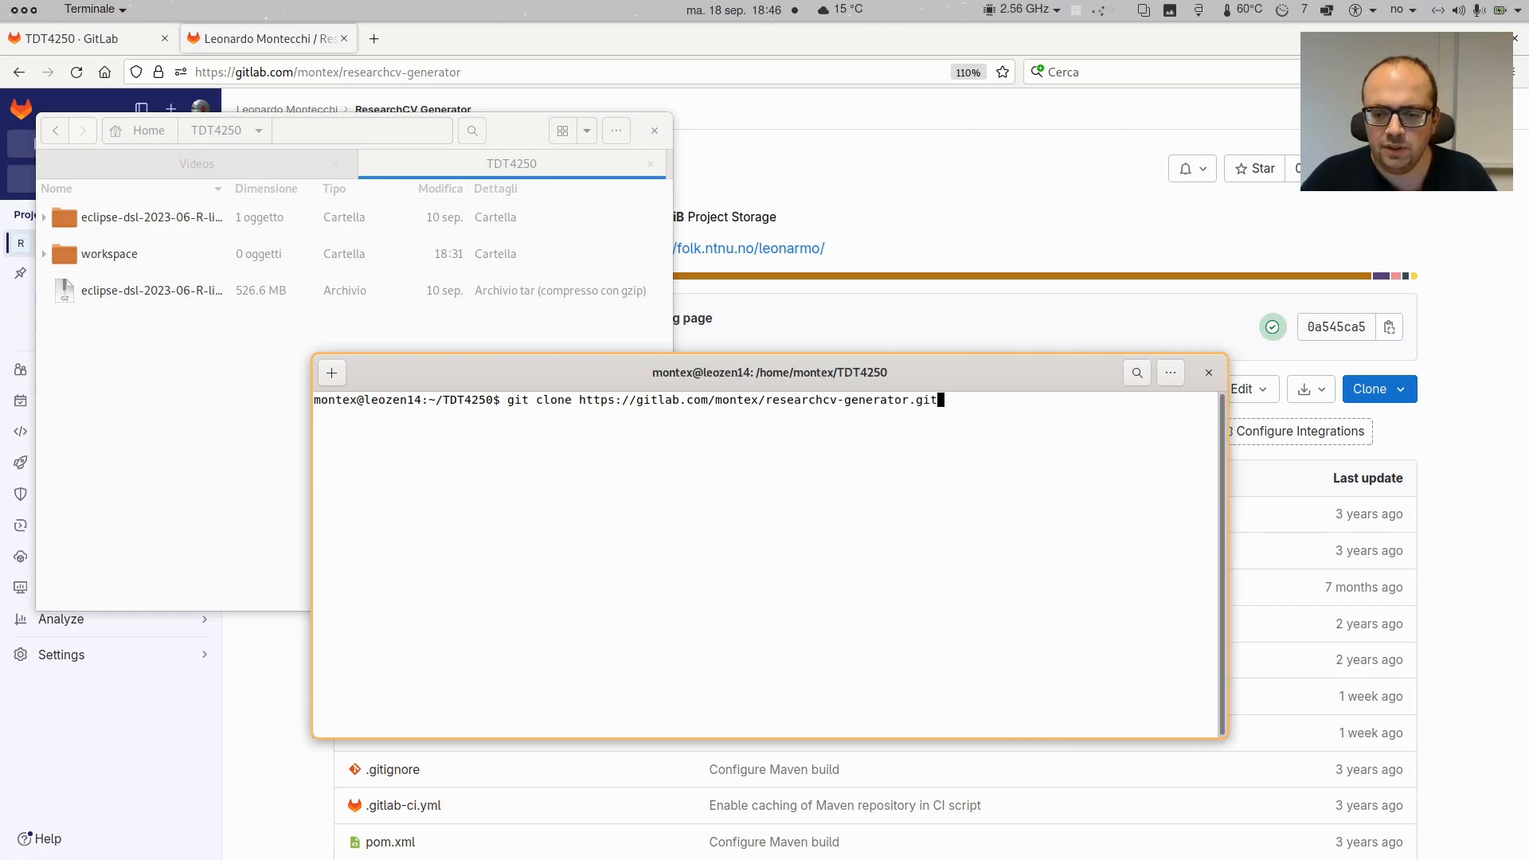
key("Return")
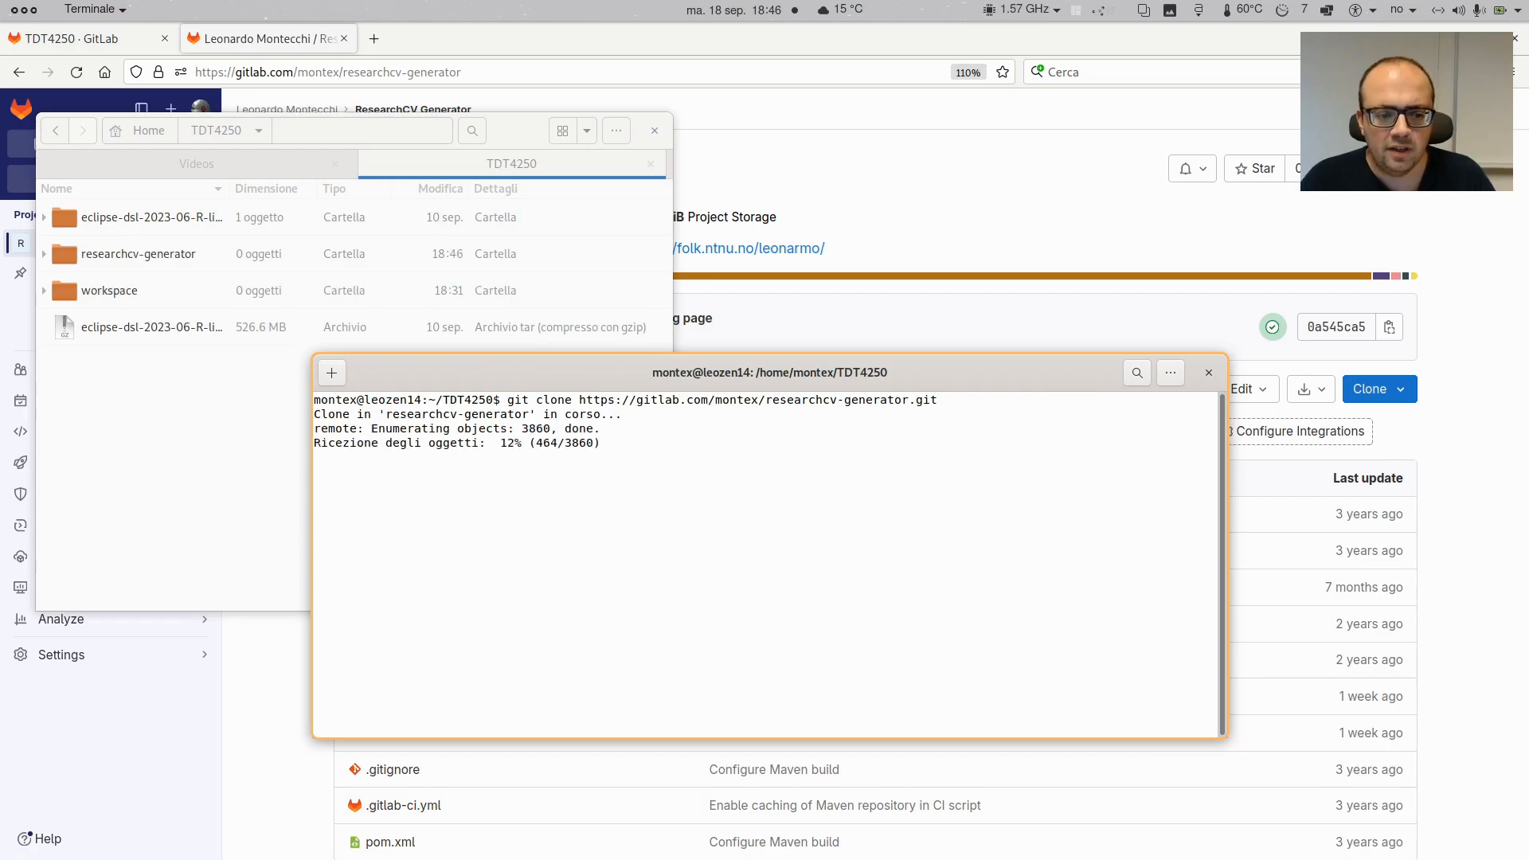
Inspect the contents of the cloned researchcv-generator folder and check the workspace folder in the file manager
left_click(96, 495)
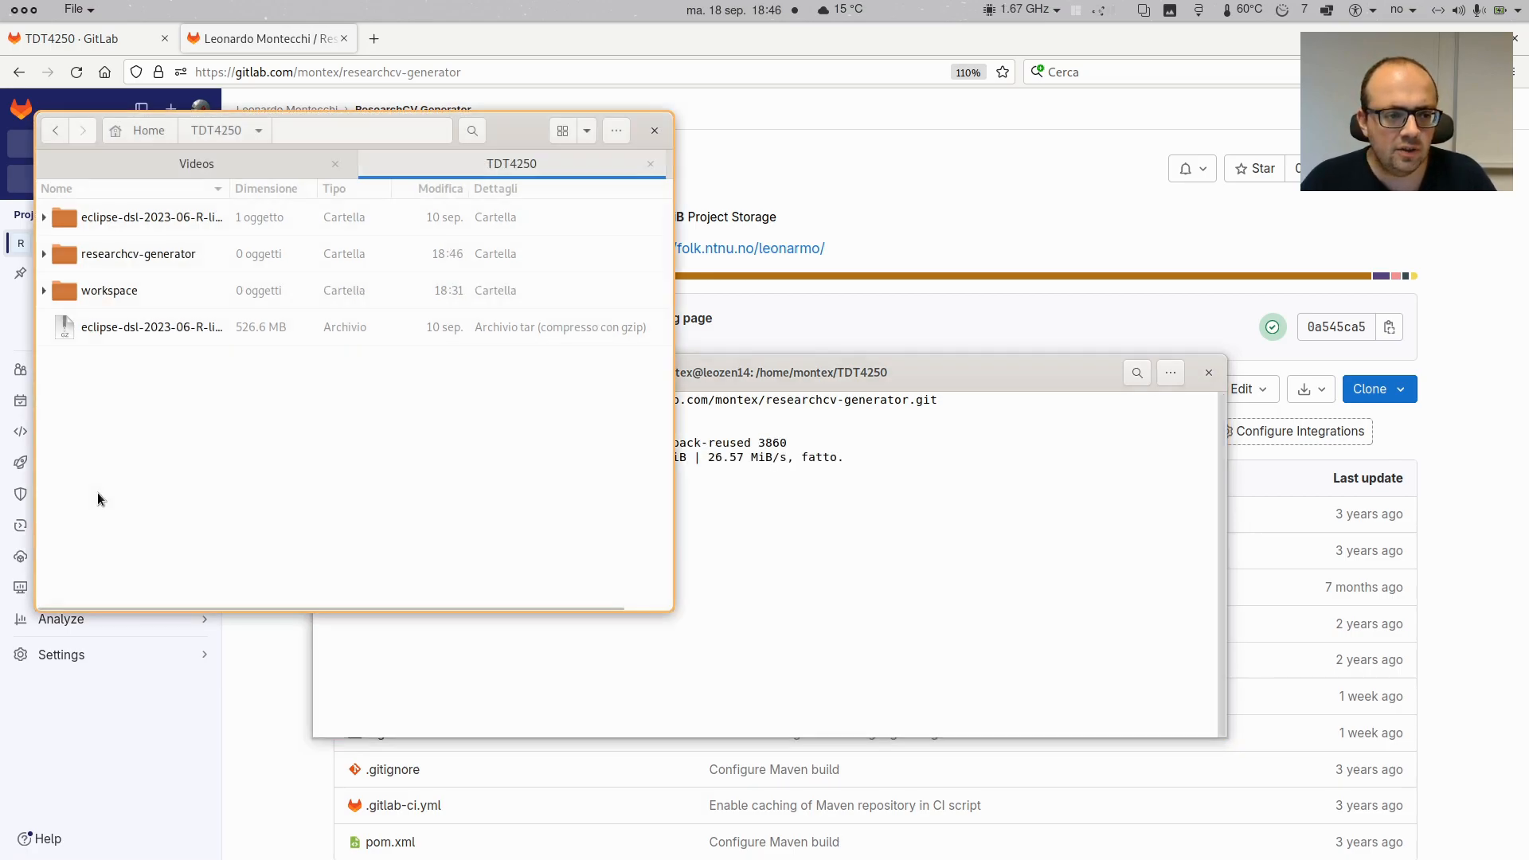
left_click(47, 260)
left_click(45, 257)
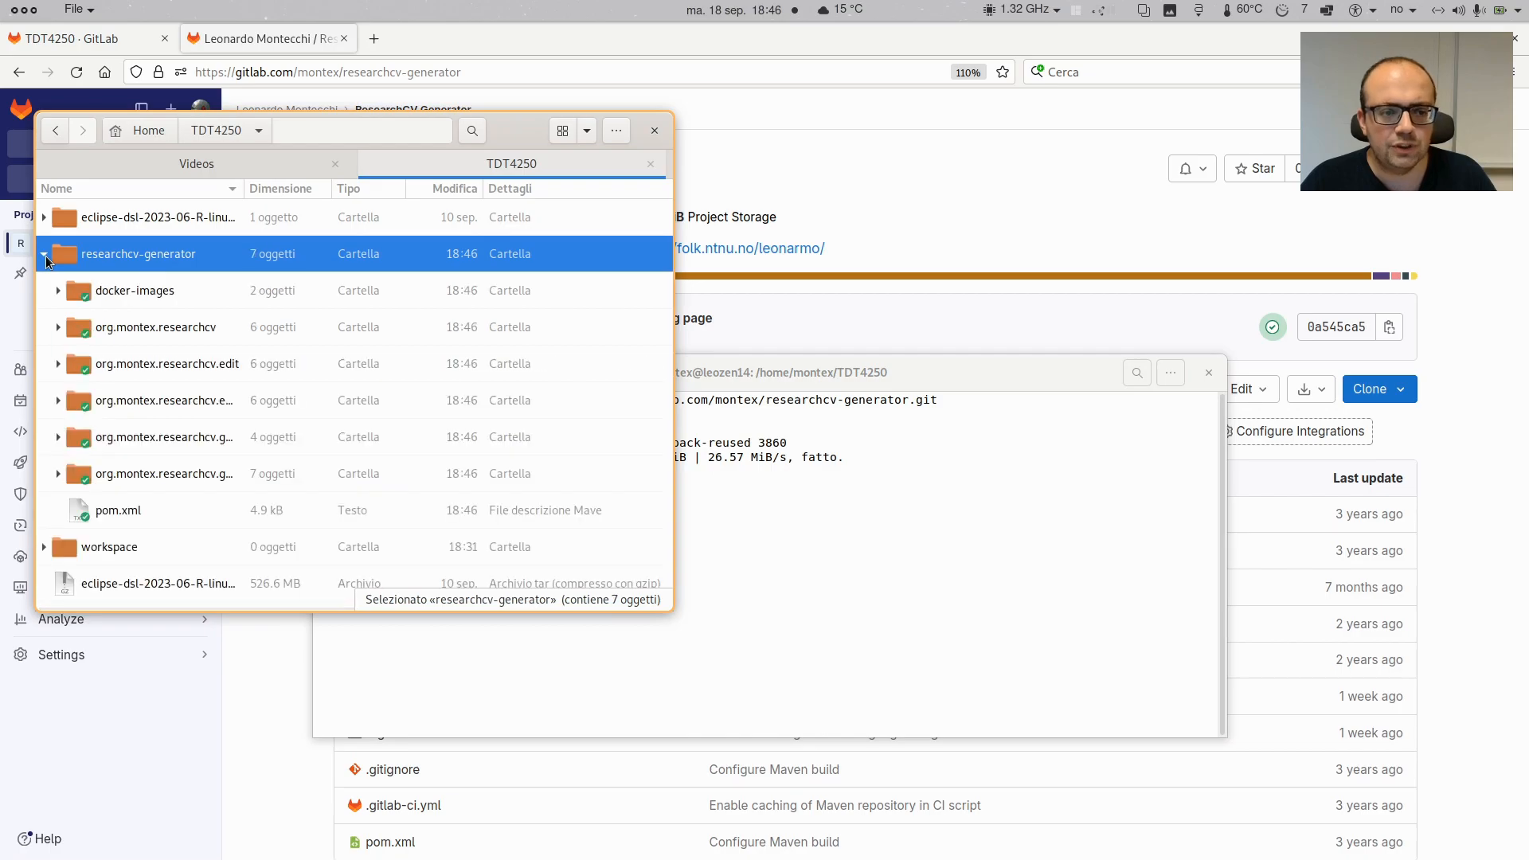
left_click(45, 255)
left_click(45, 291)
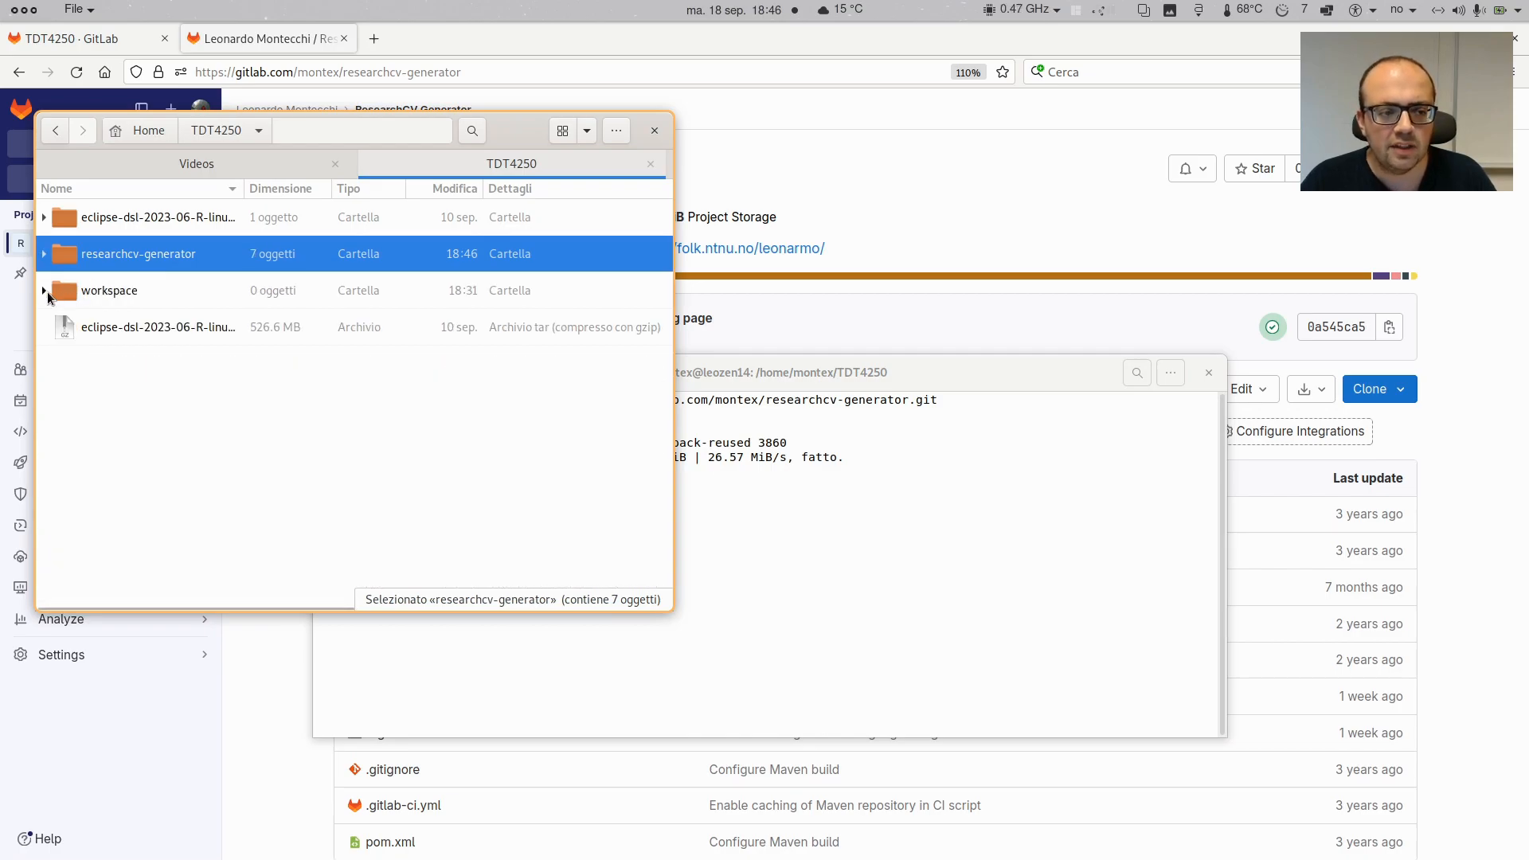
left_click(45, 291)
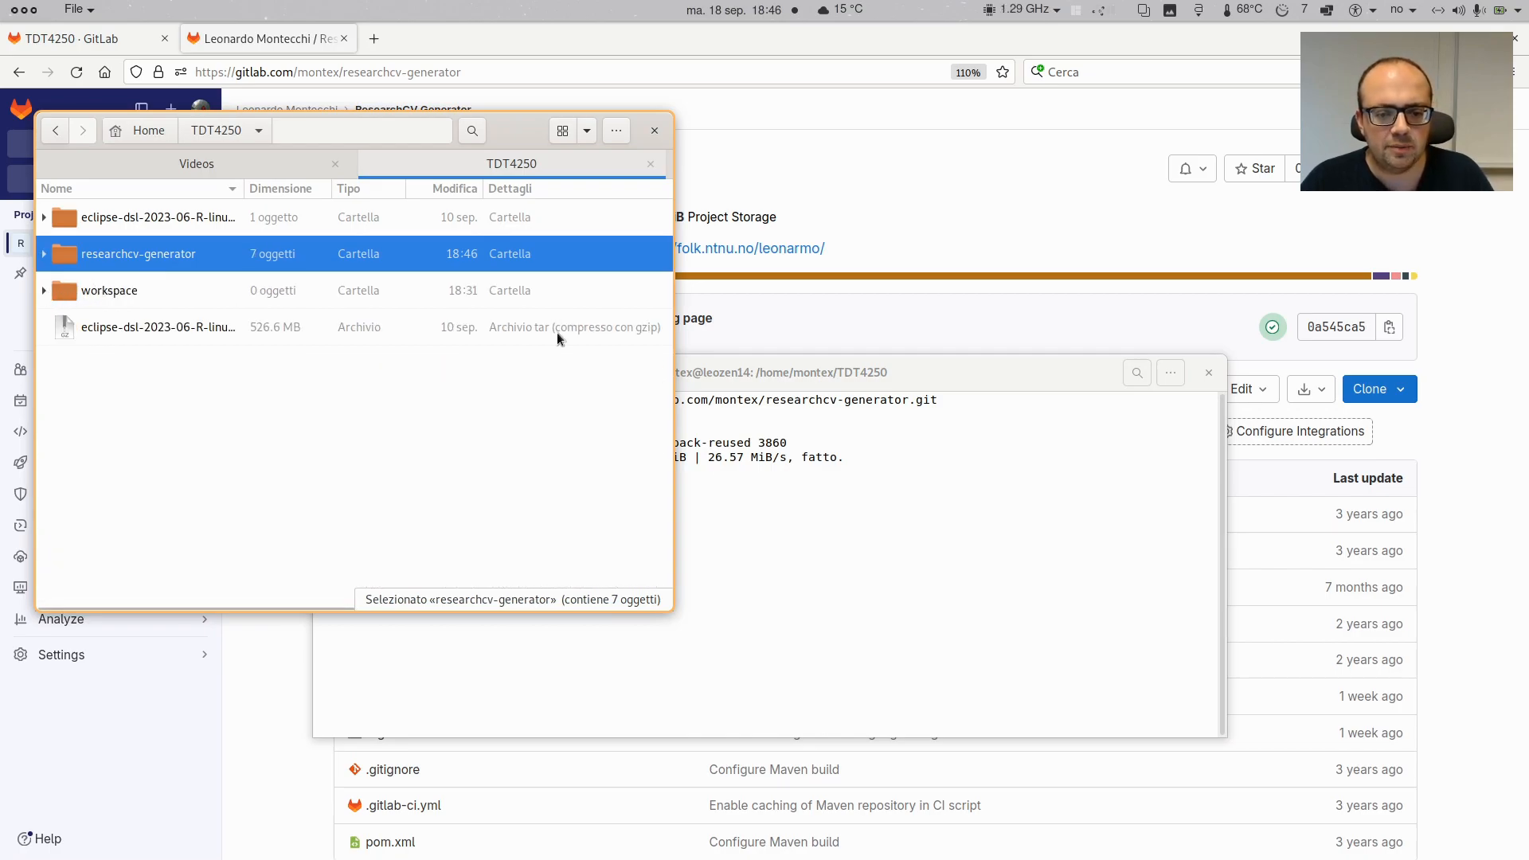
Switch to Eclipse and start the import wizard for Existing Projects into Workspace
key("alt+Tab")
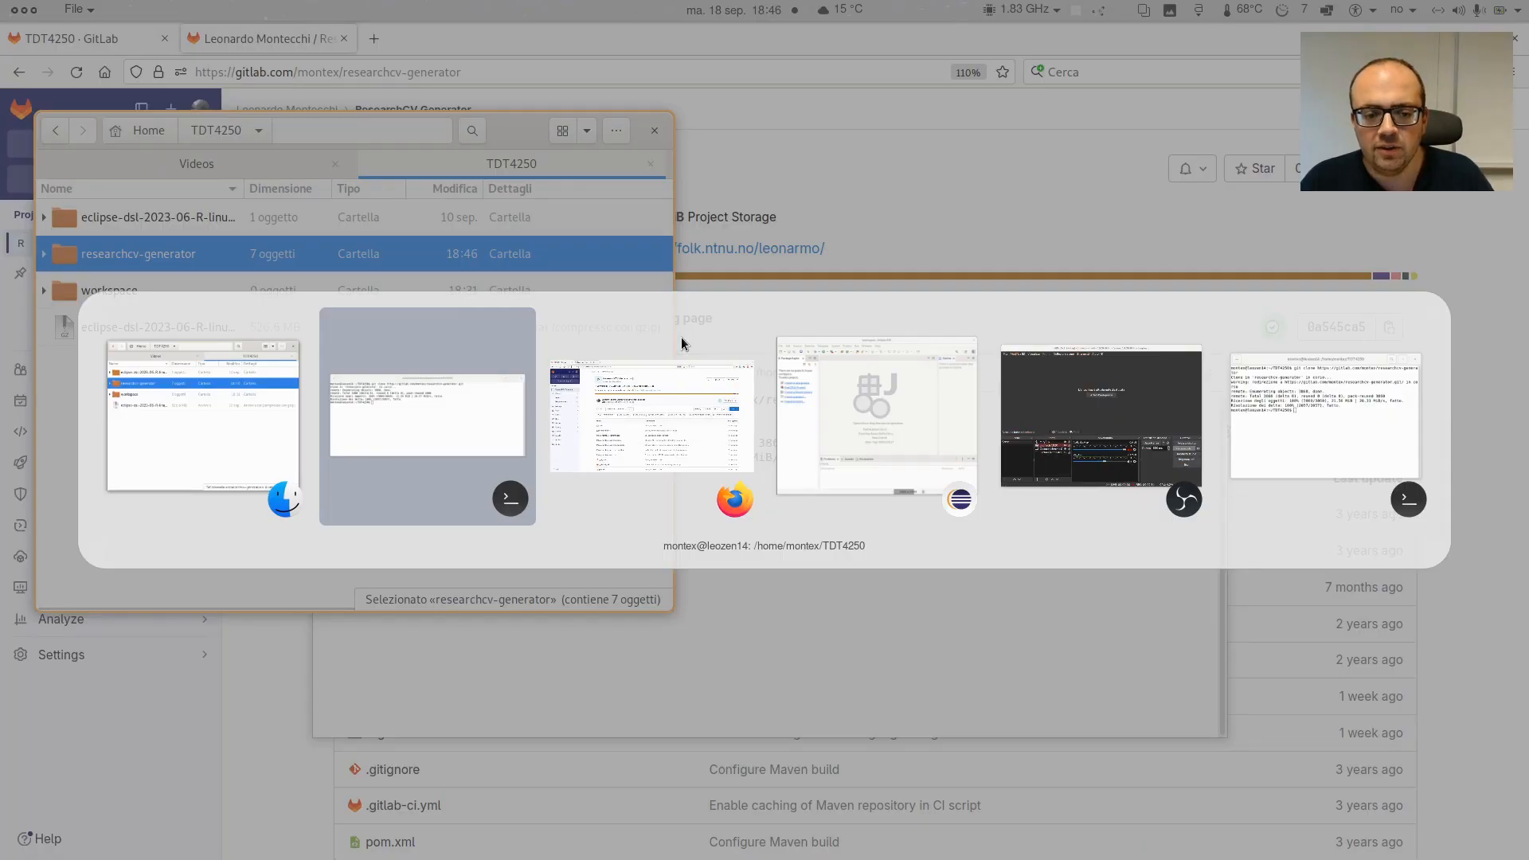
key("alt+Tab")
left_click(810, 334)
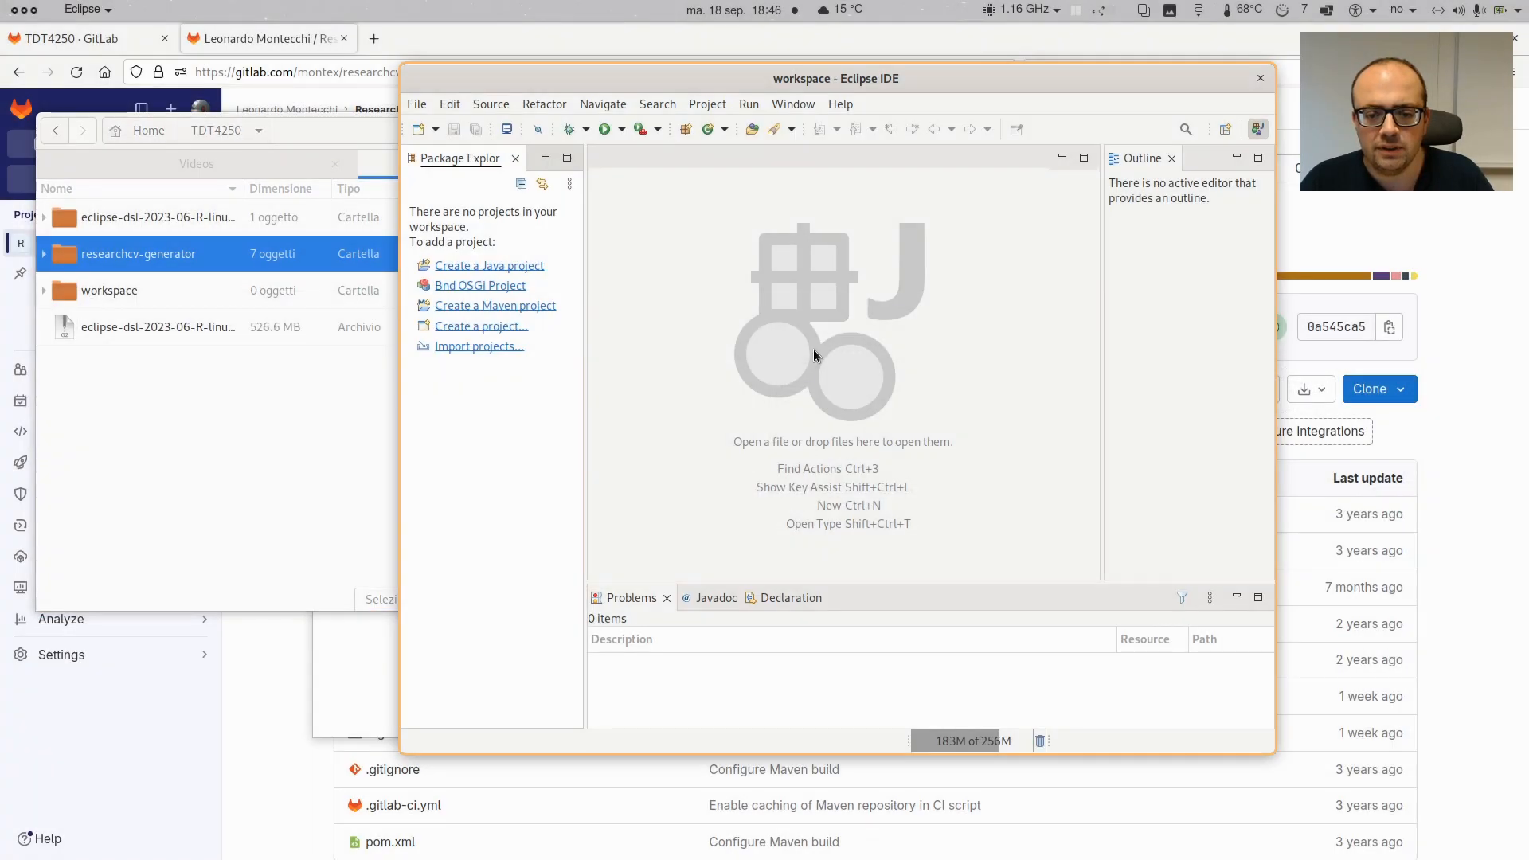
left_click(490, 355)
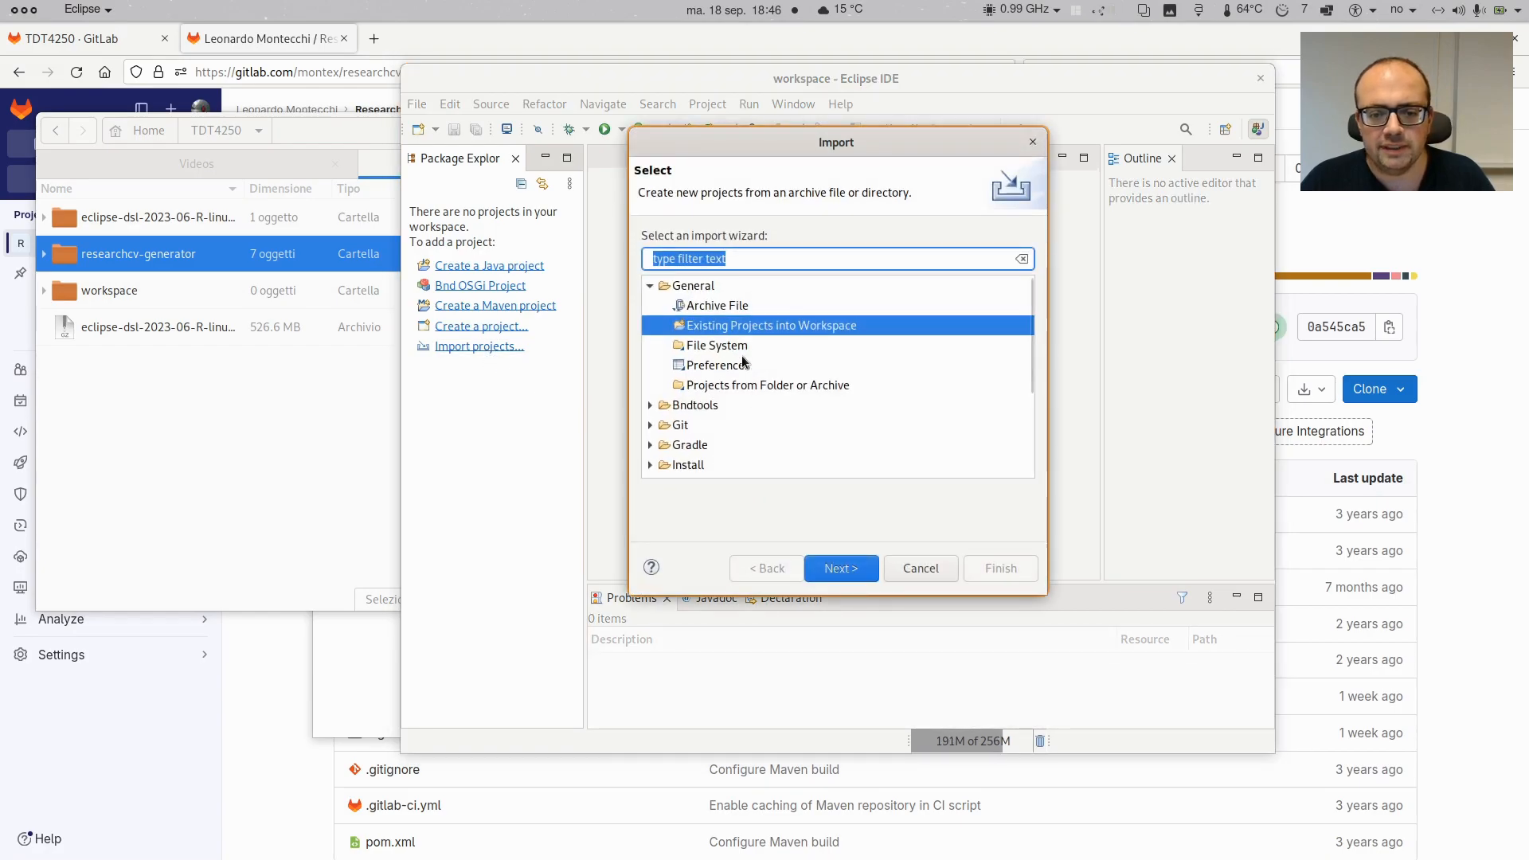
key("Escape")
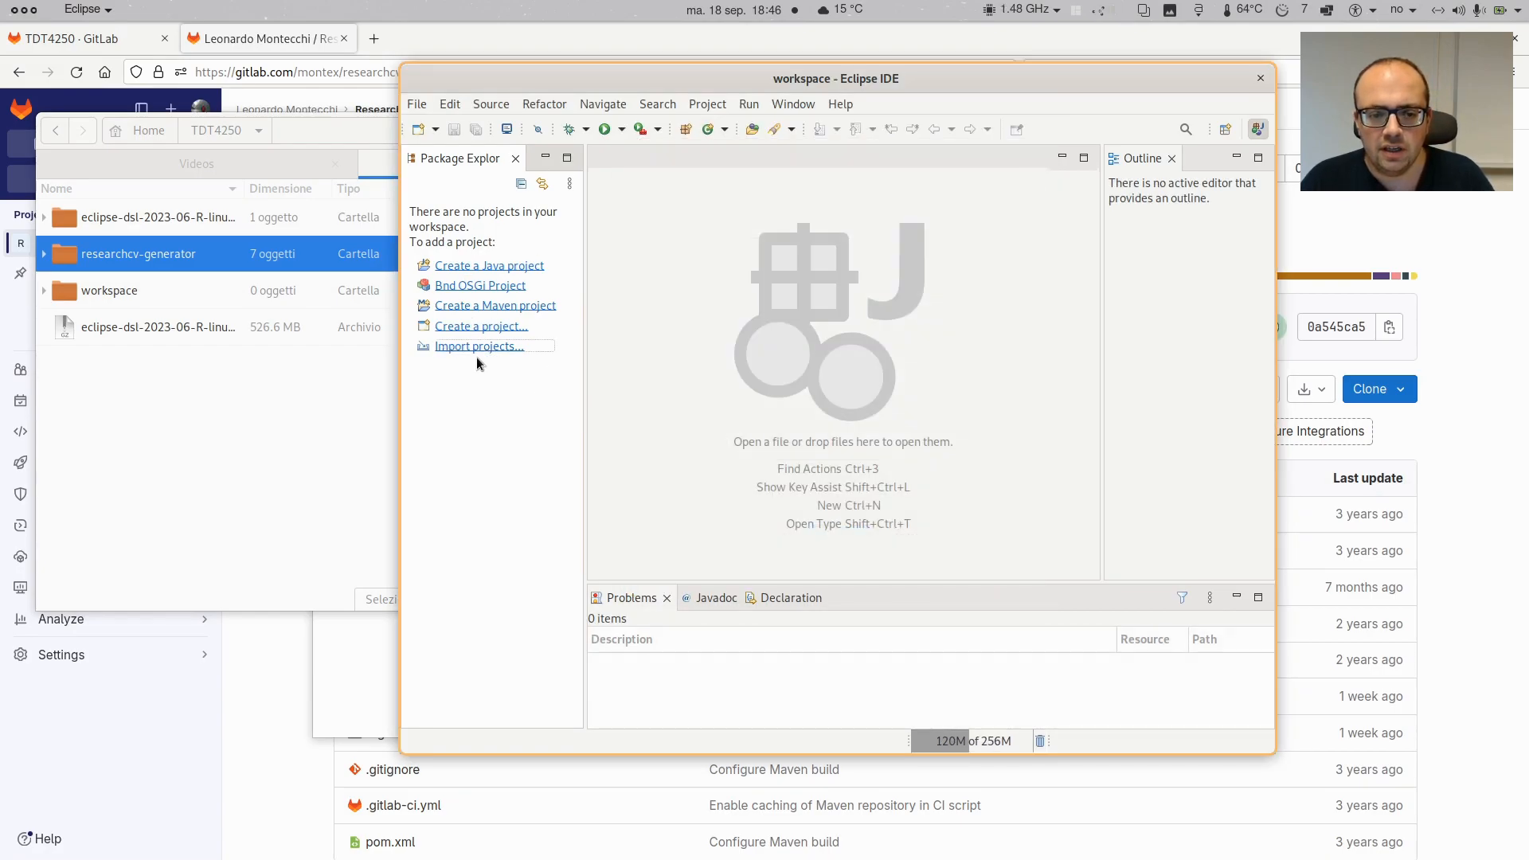
left_click(416, 104)
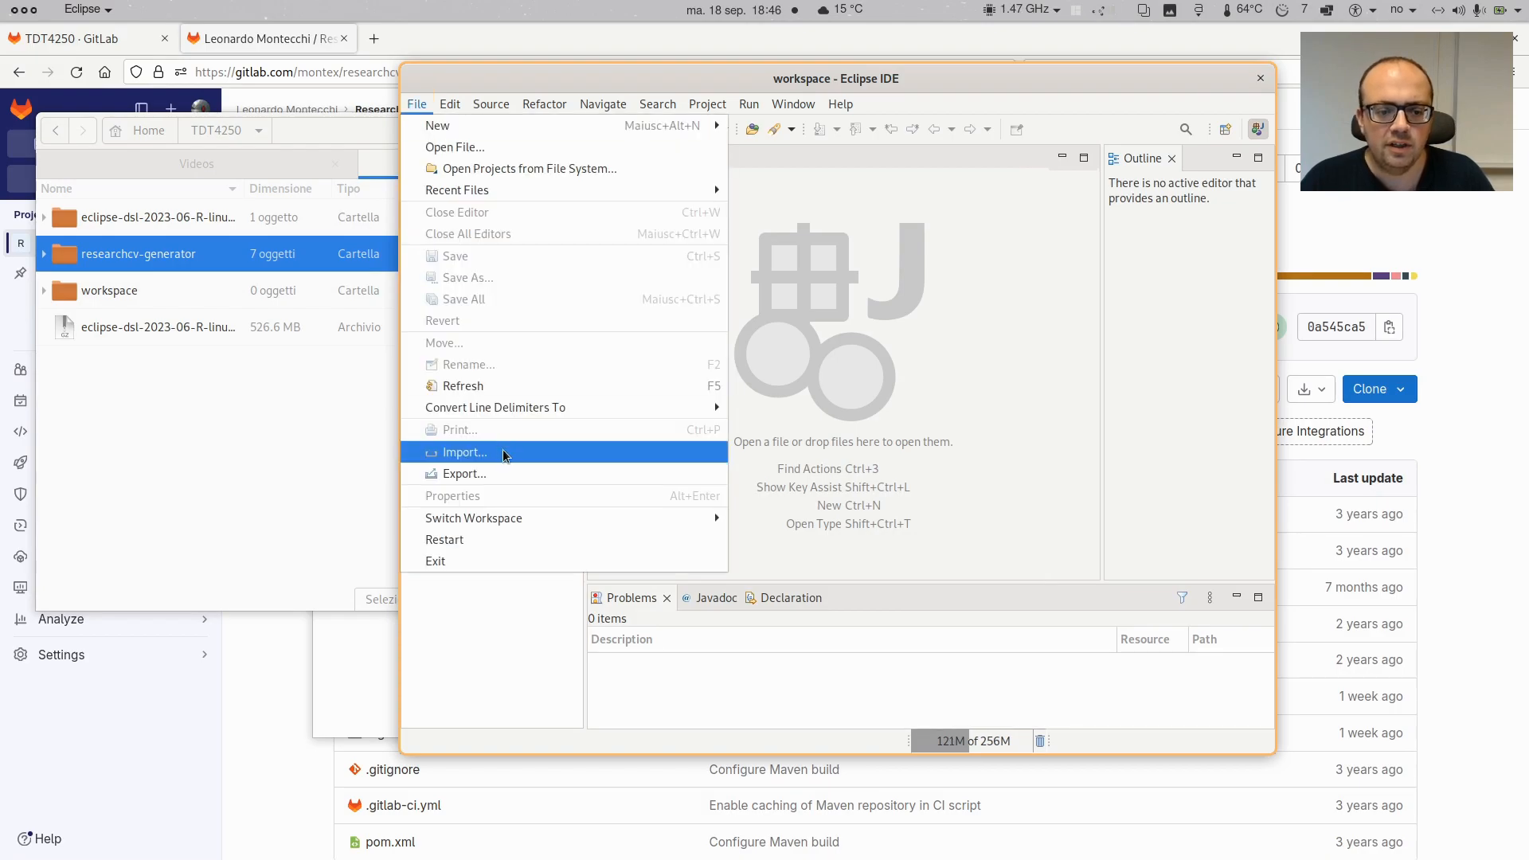
left_click(478, 453)
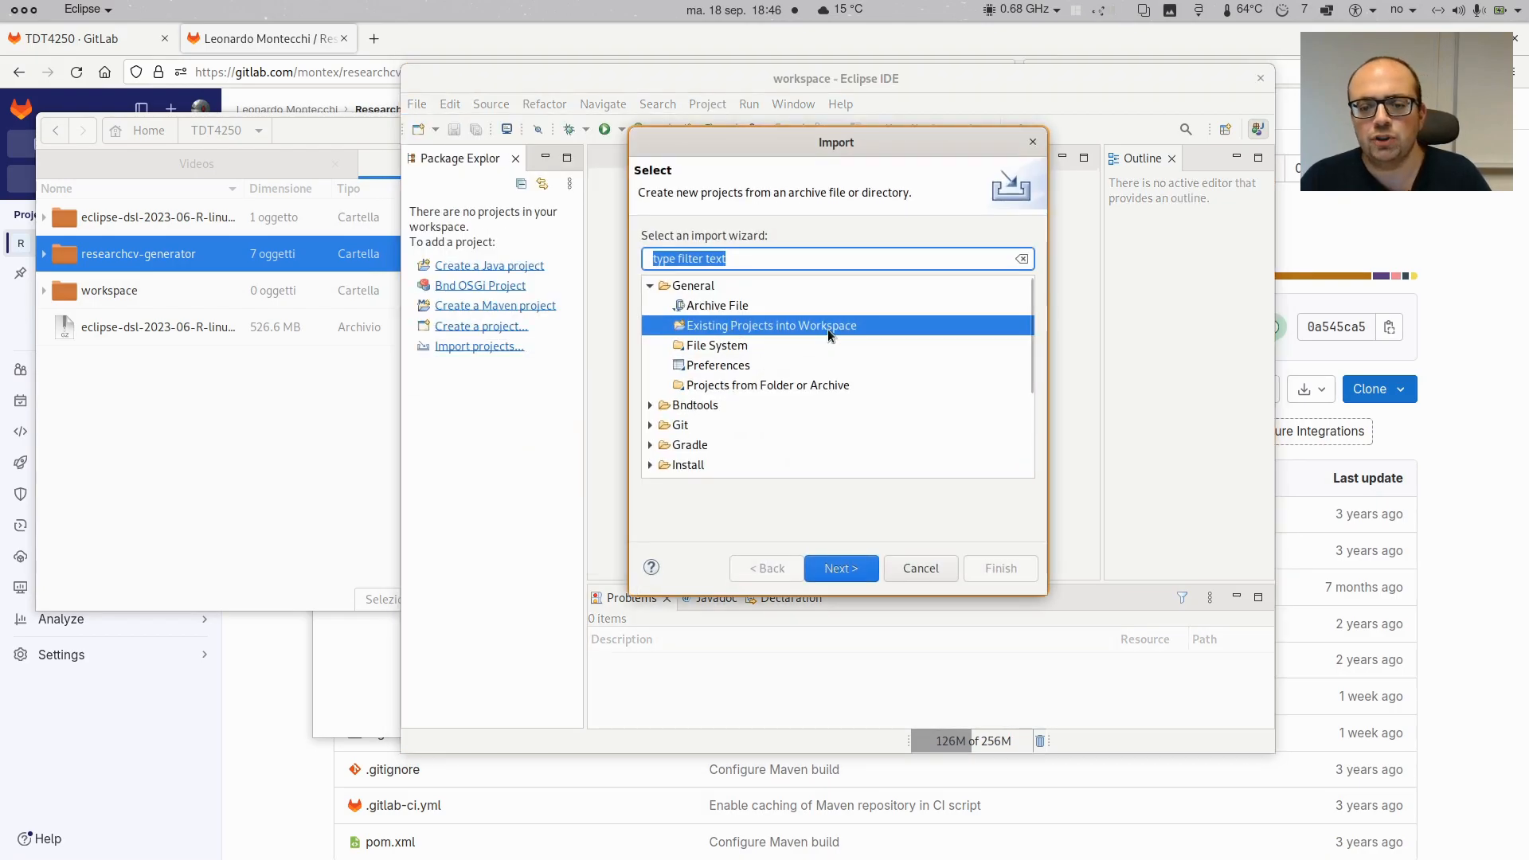
left_click(845, 568)
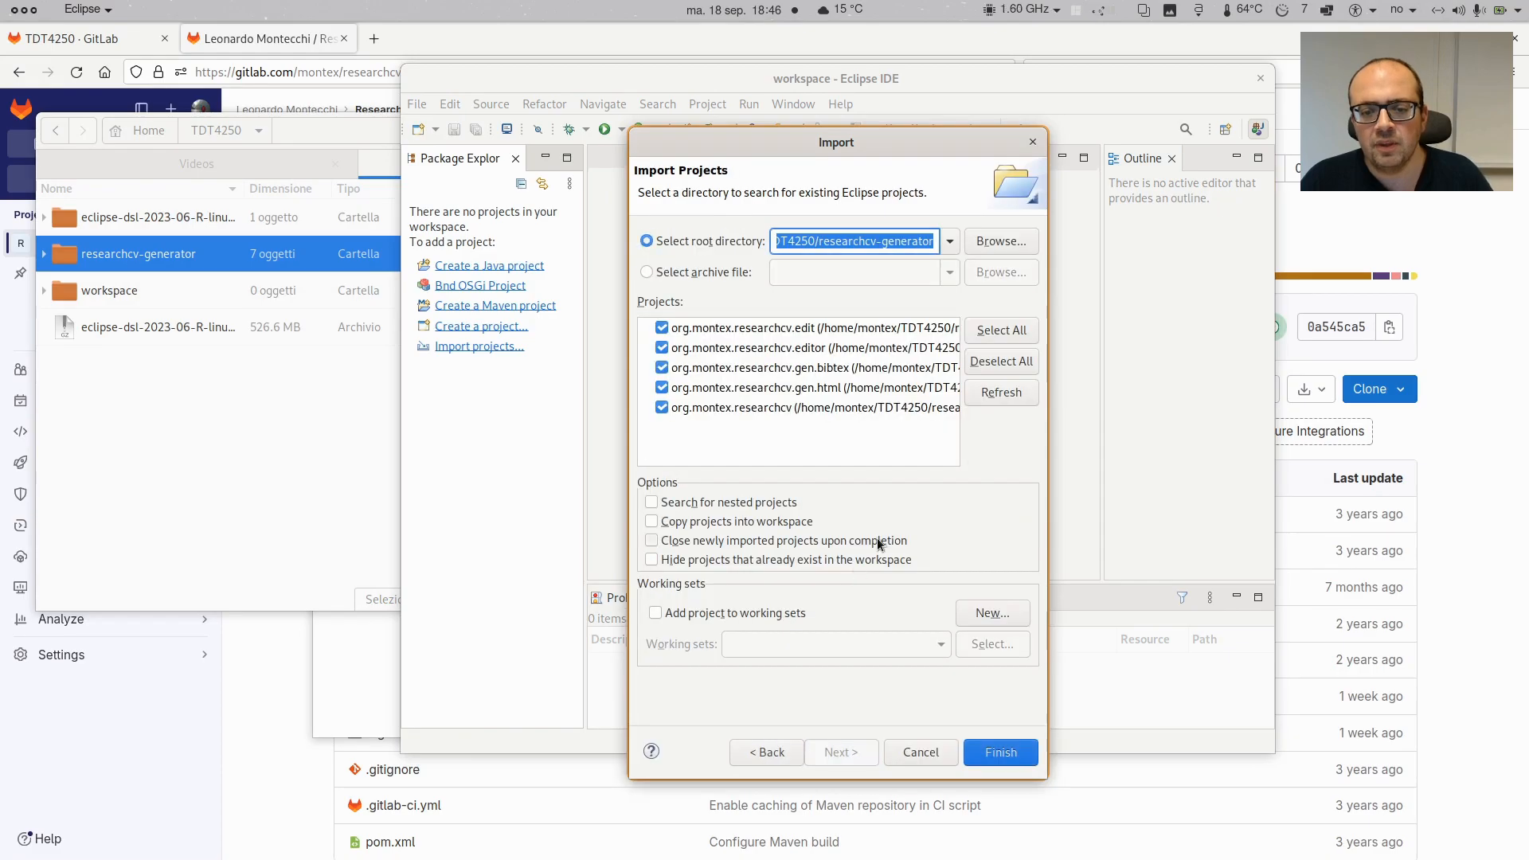
Choose TDT4250/researchcv-generator as the root directory and import all the org.montex.researchcv projects without copying them into the workspace
left_click(991, 247)
left_click(671, 229)
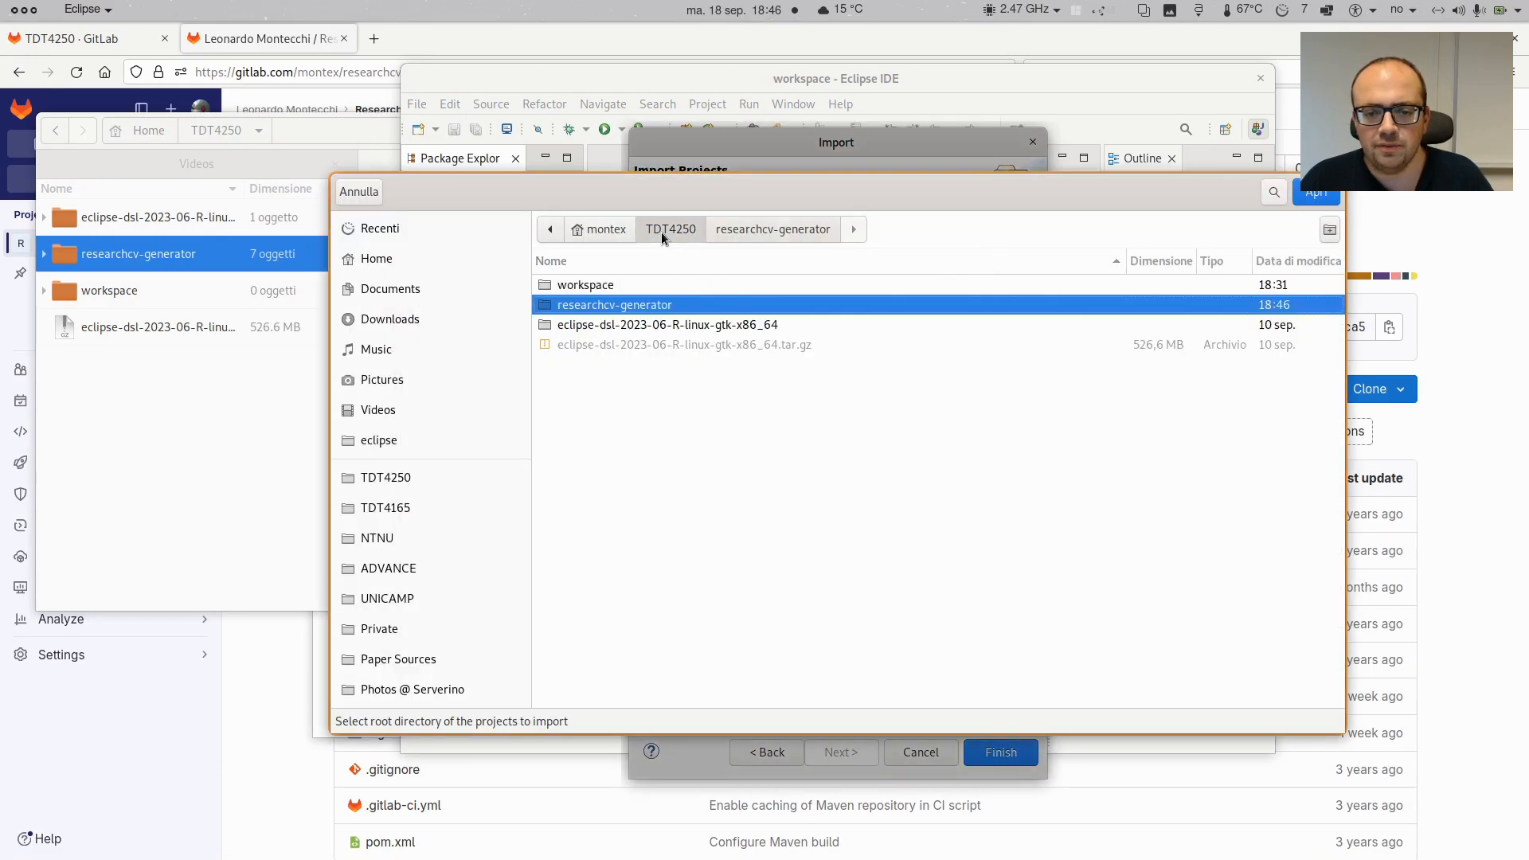
double_click(602, 307)
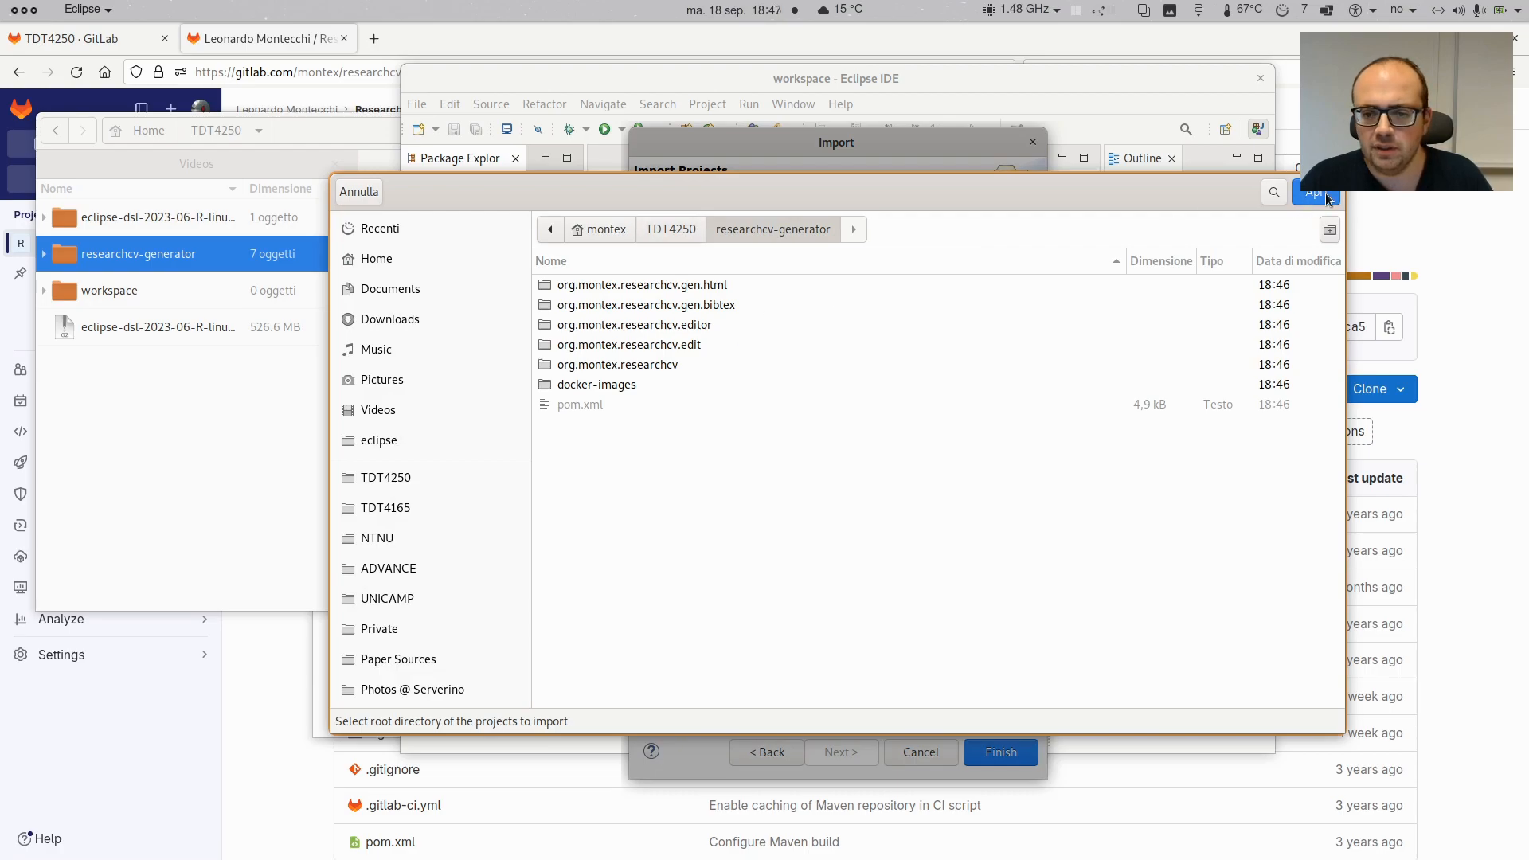
left_click(1316, 192)
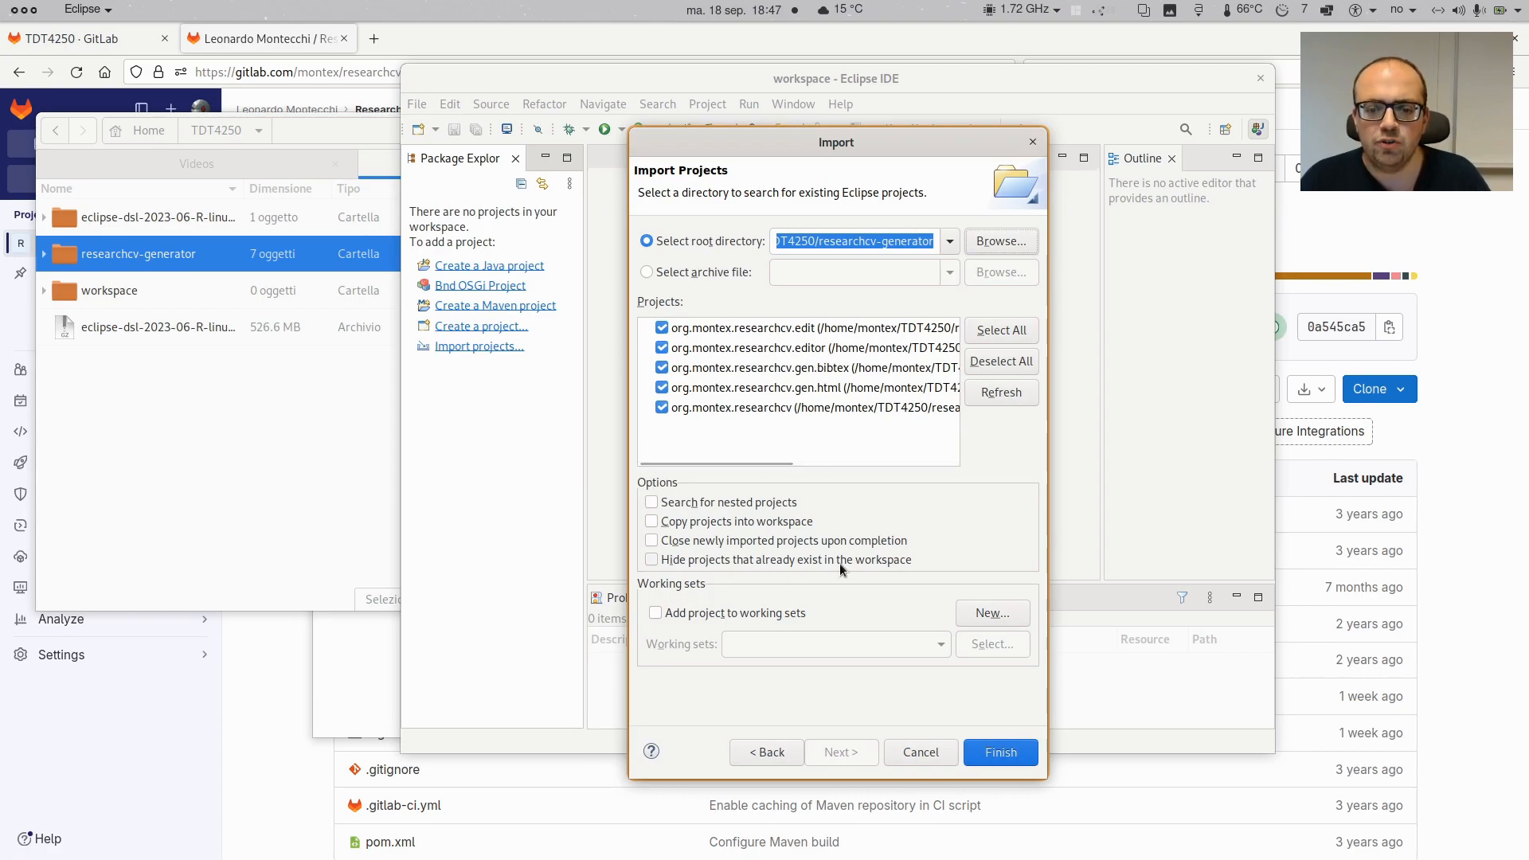
left_click(1023, 754)
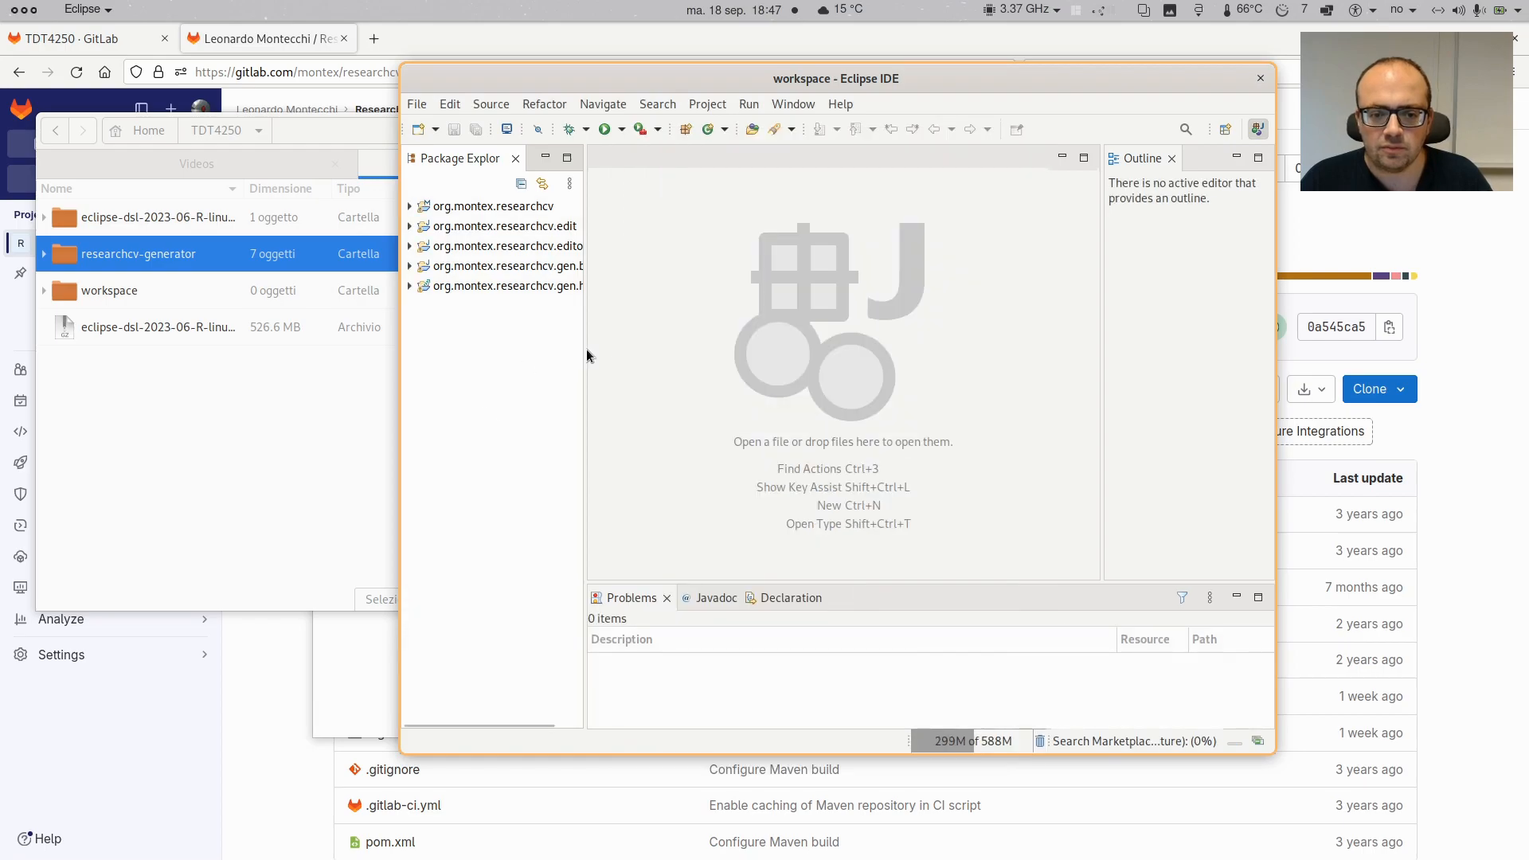
Enlarge the Eclipse window and adjust the Package Explorer's width to fit the imported project names
left_click_drag(583, 342, 770, 382)
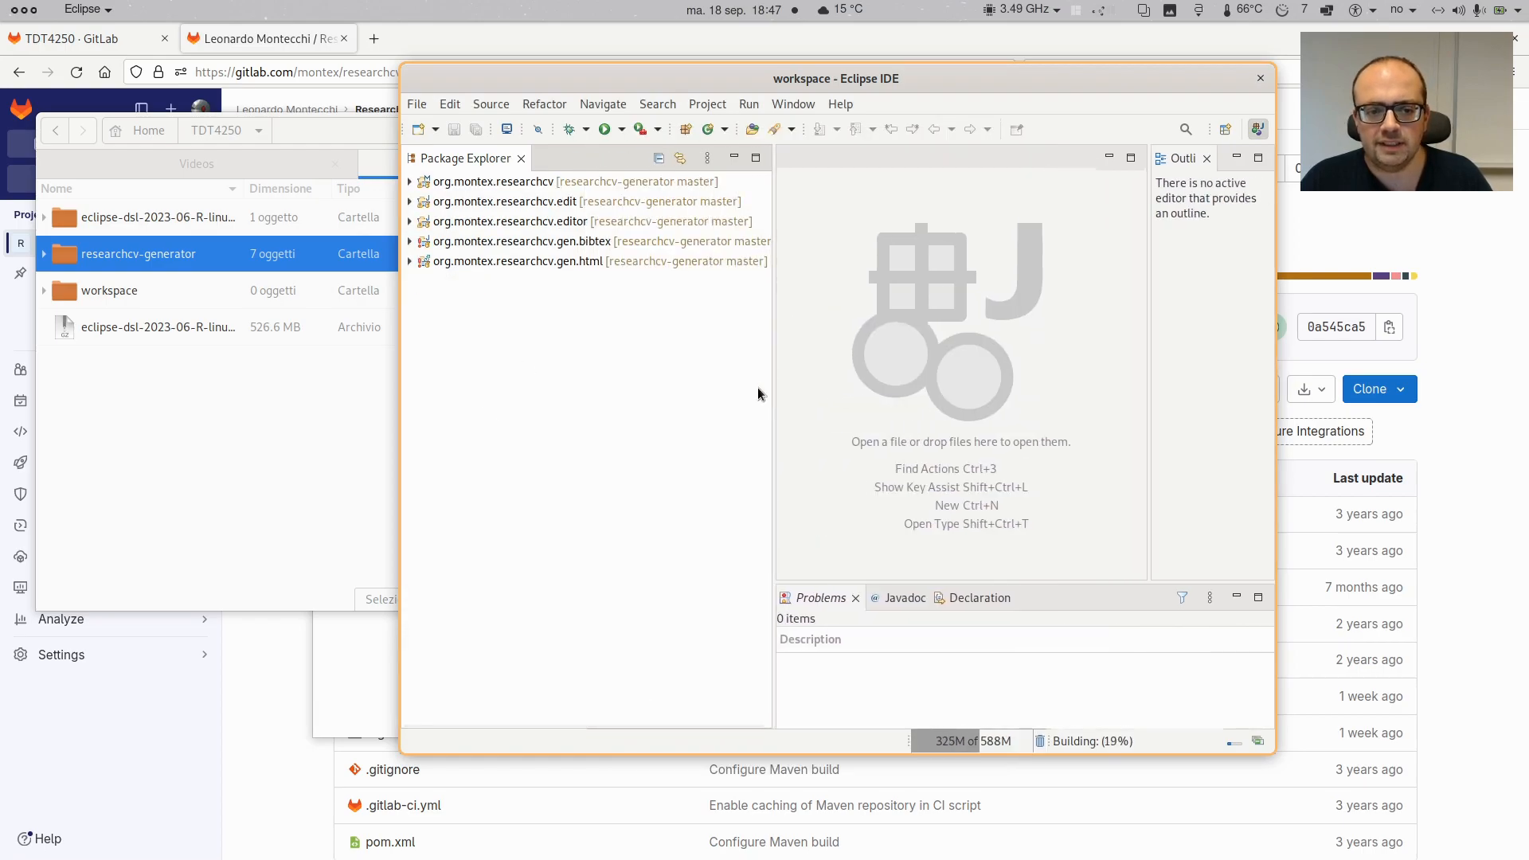
left_click_drag(402, 341, 311, 350)
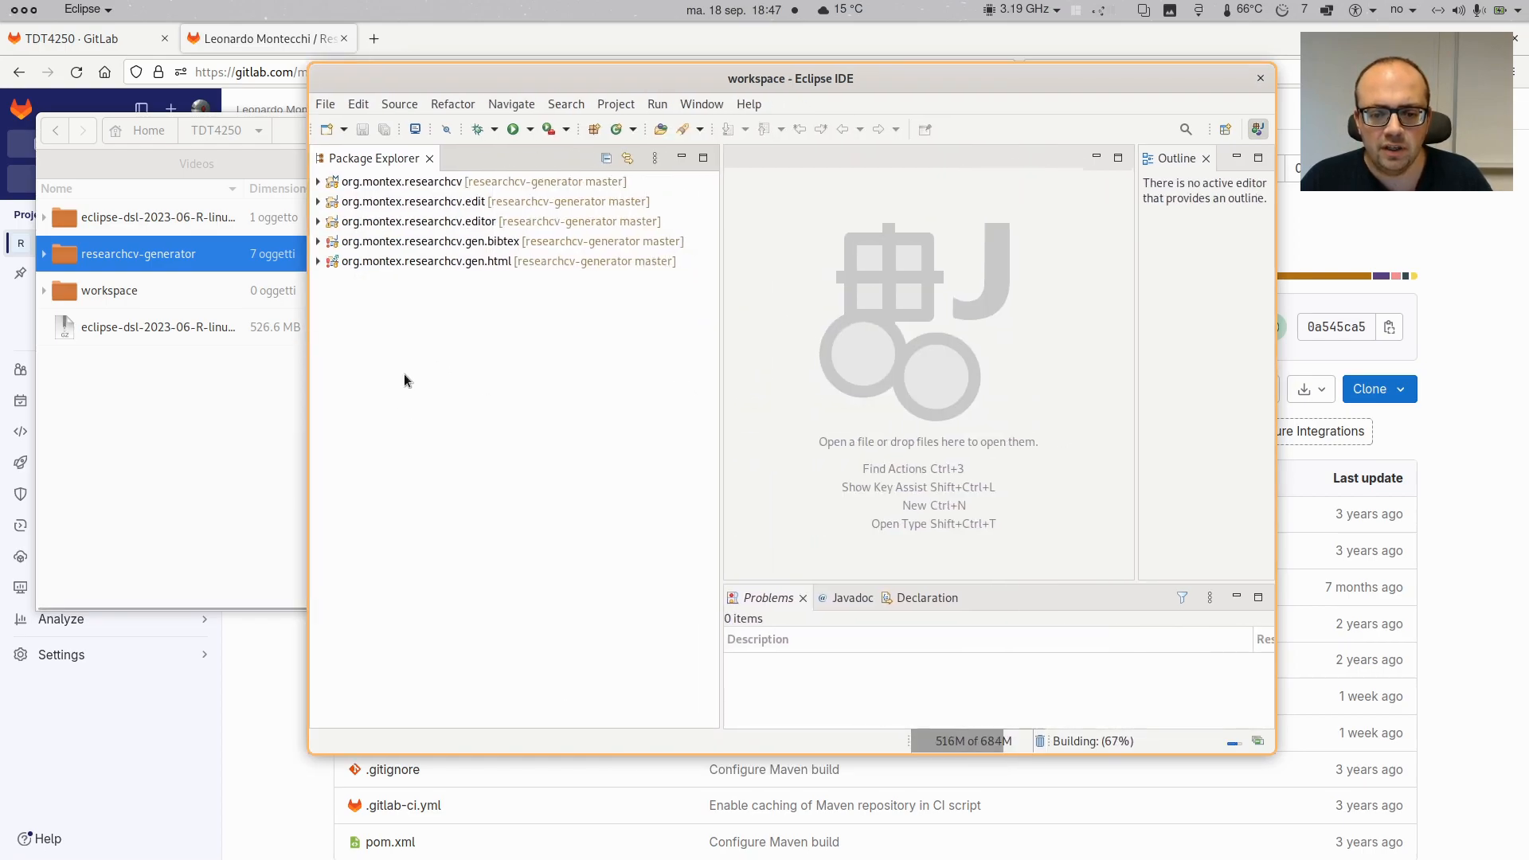
left_click_drag(716, 404, 700, 405)
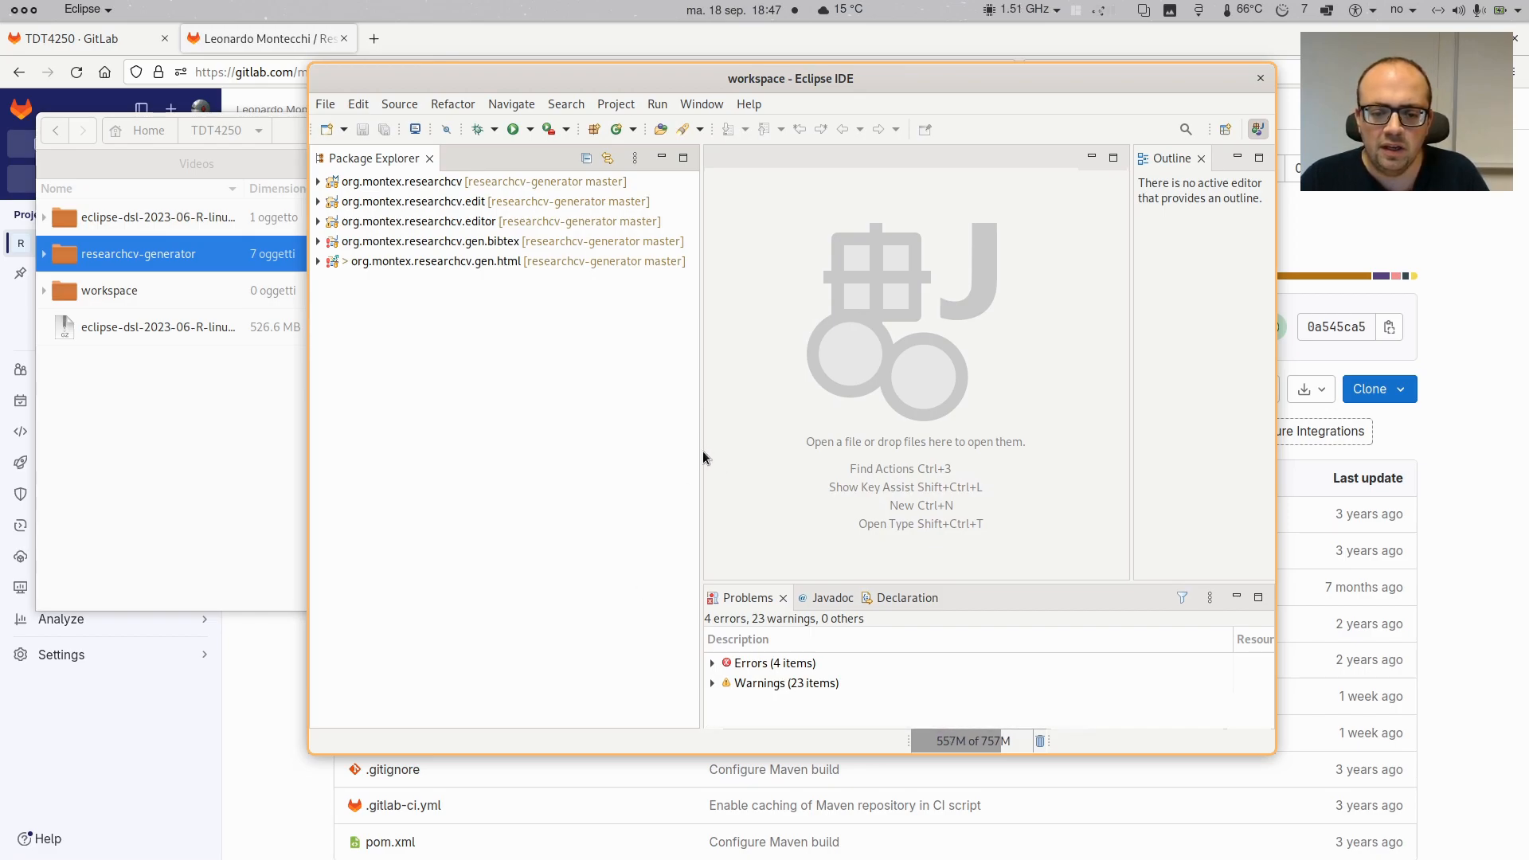
left_click_drag(701, 450, 626, 470)
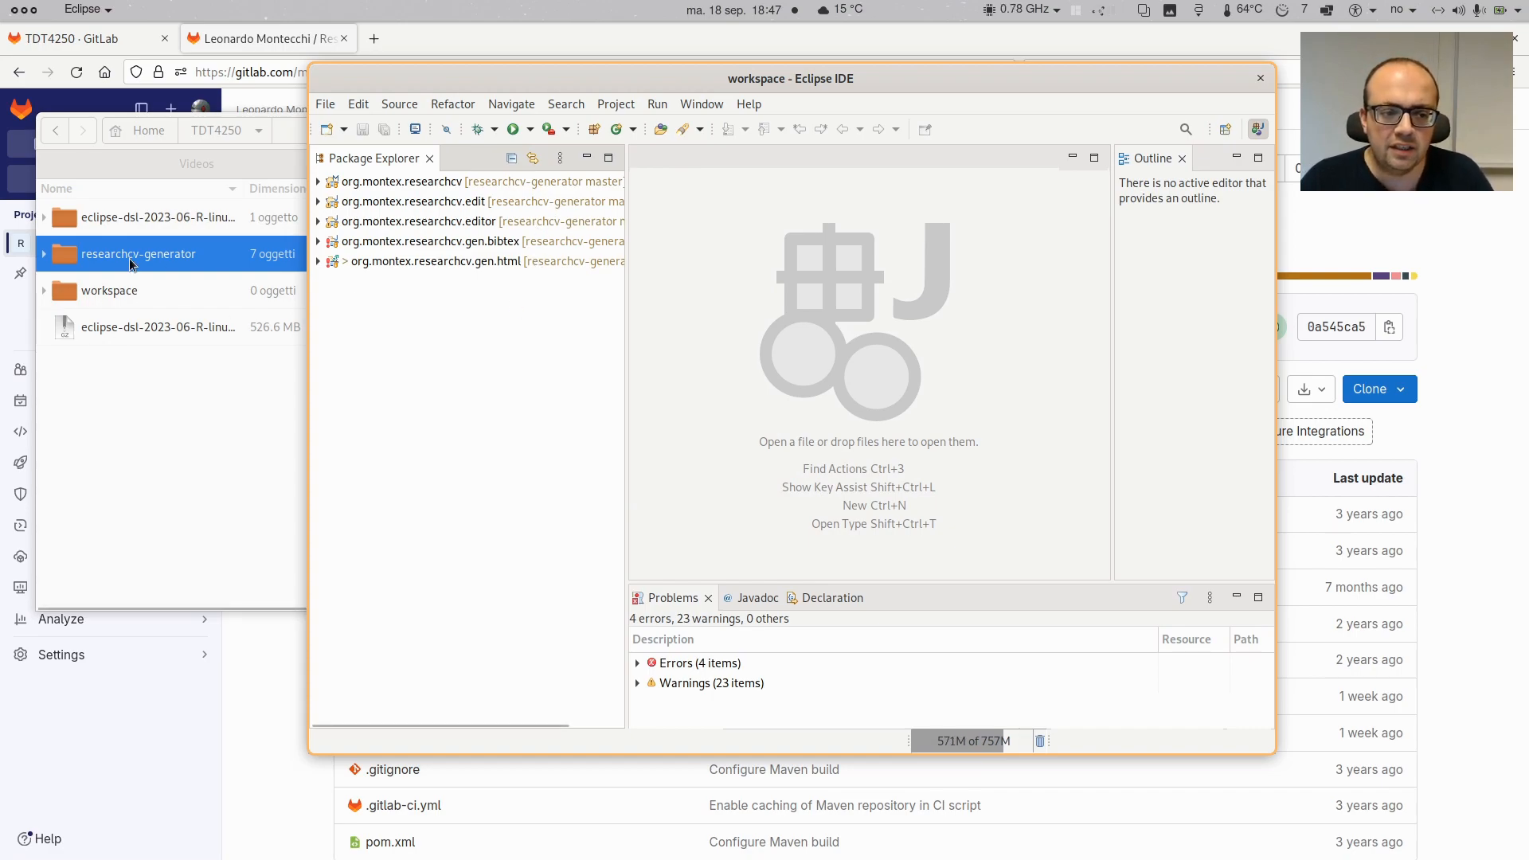
Narrow the Package Explorer slightly to give the editor area more room
key("alt+Tab")
key("alt+Tab")
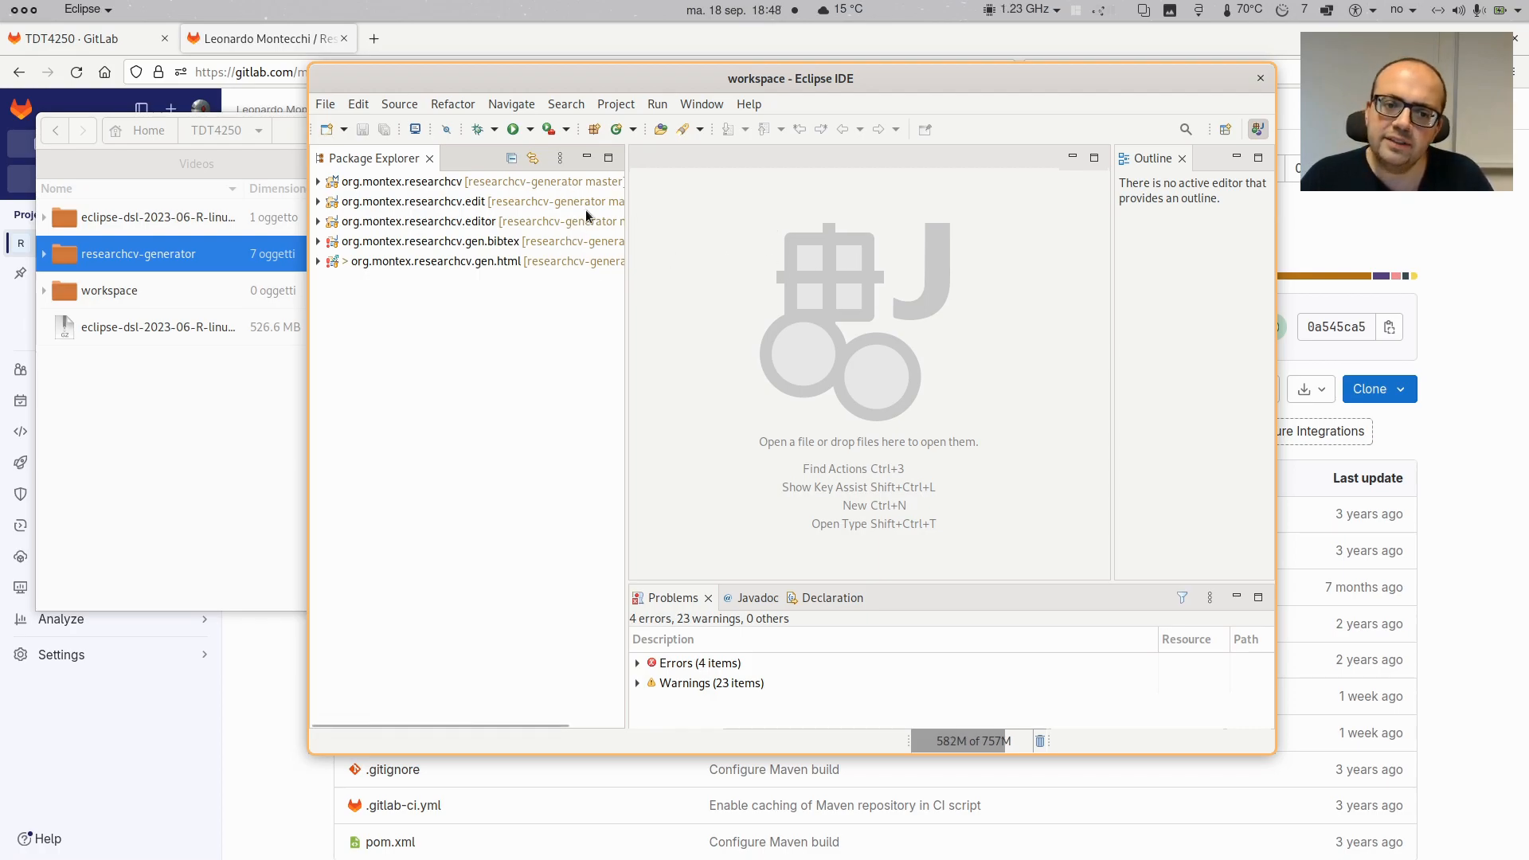
left_click_drag(626, 213, 585, 295)
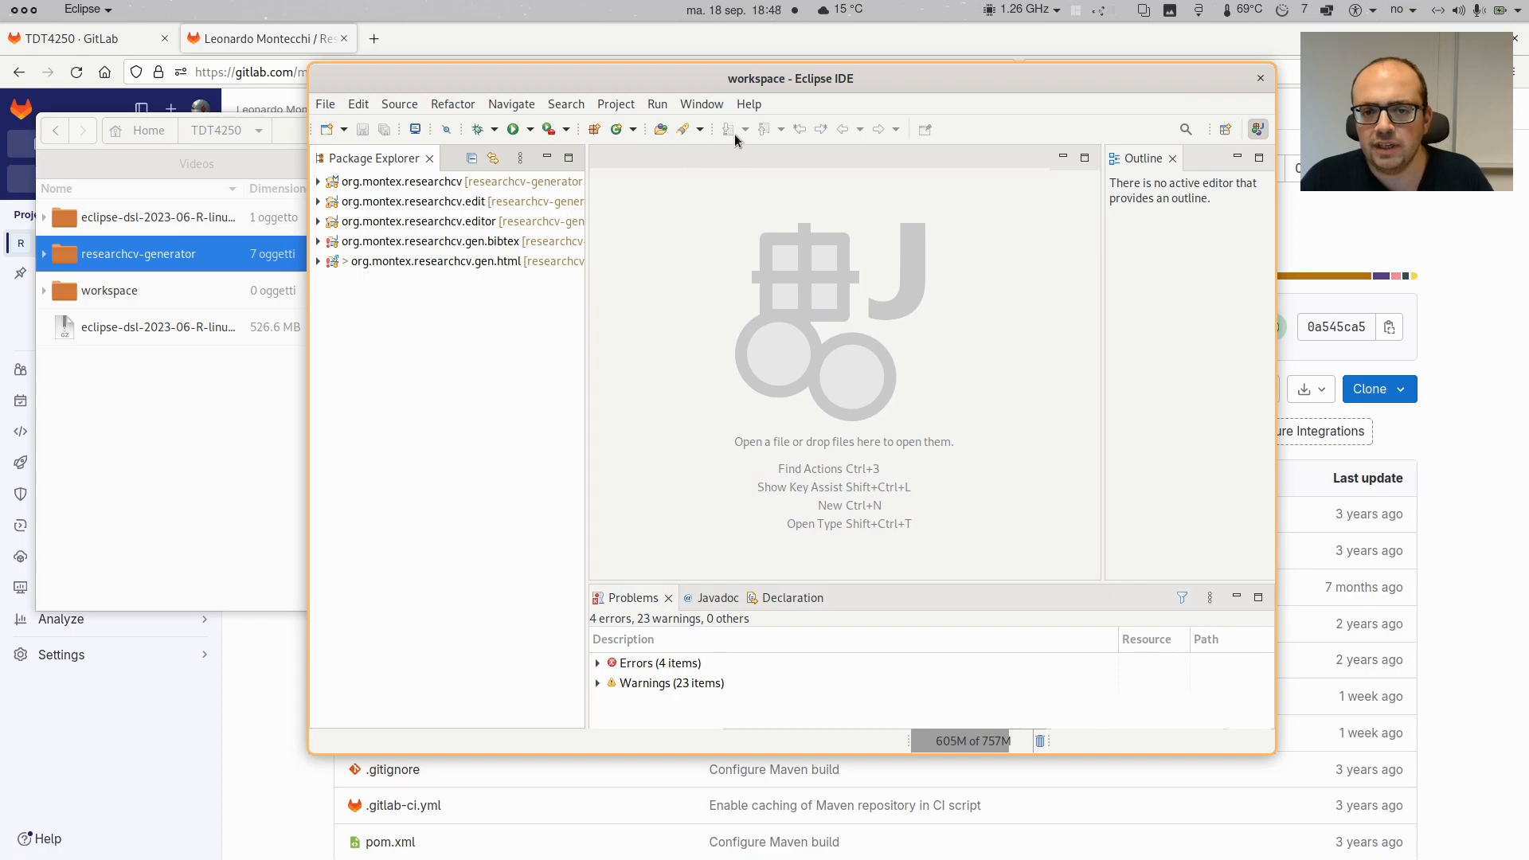
Search the Eclipse Marketplace for egit to check whether the Git integration is installed, and close the Marketplace without installing anything
left_click(749, 104)
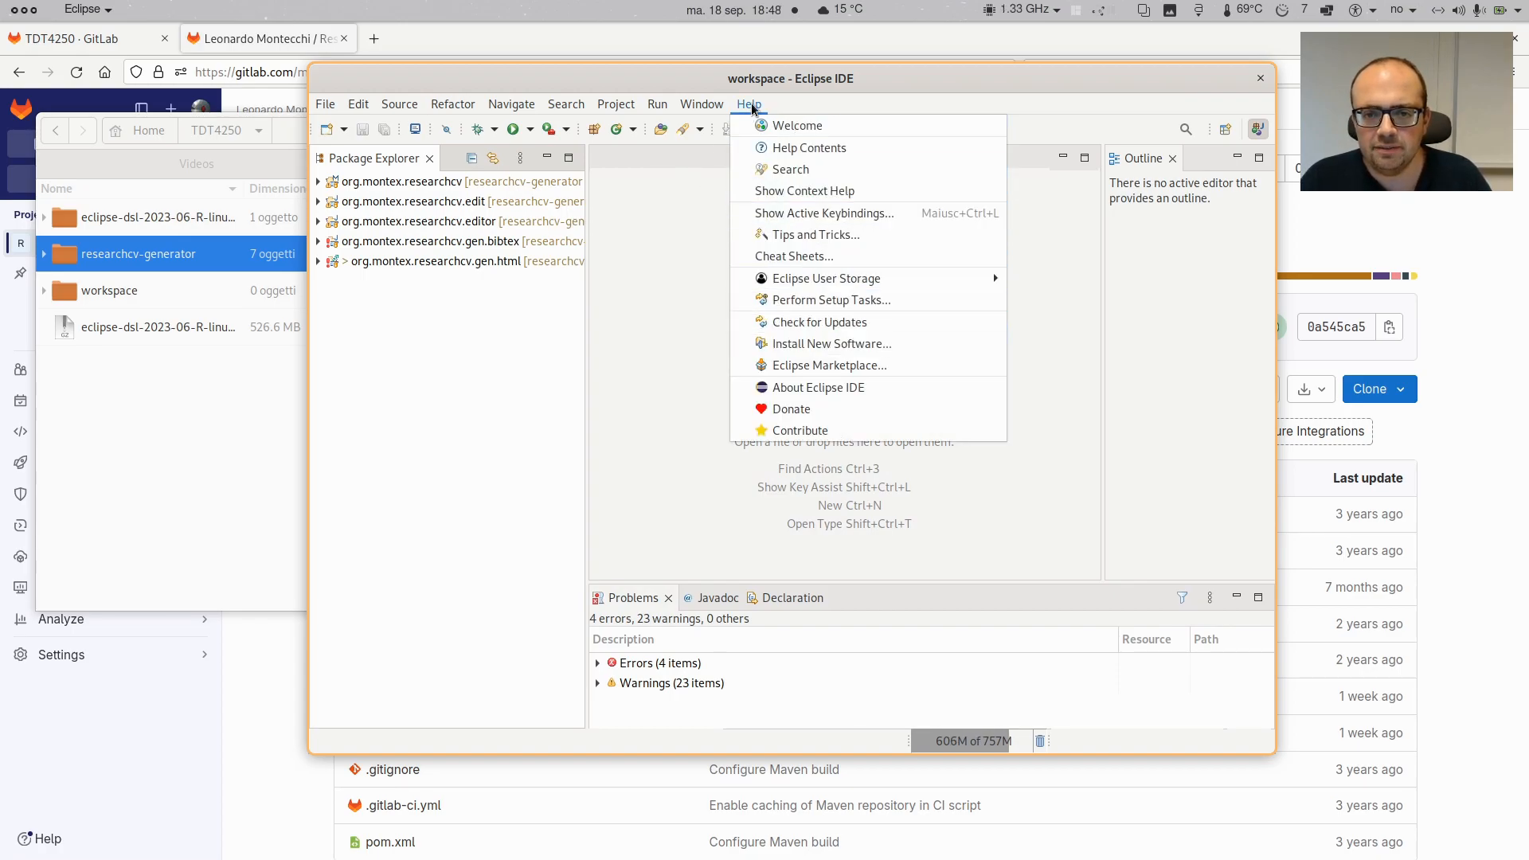
left_click(870, 366)
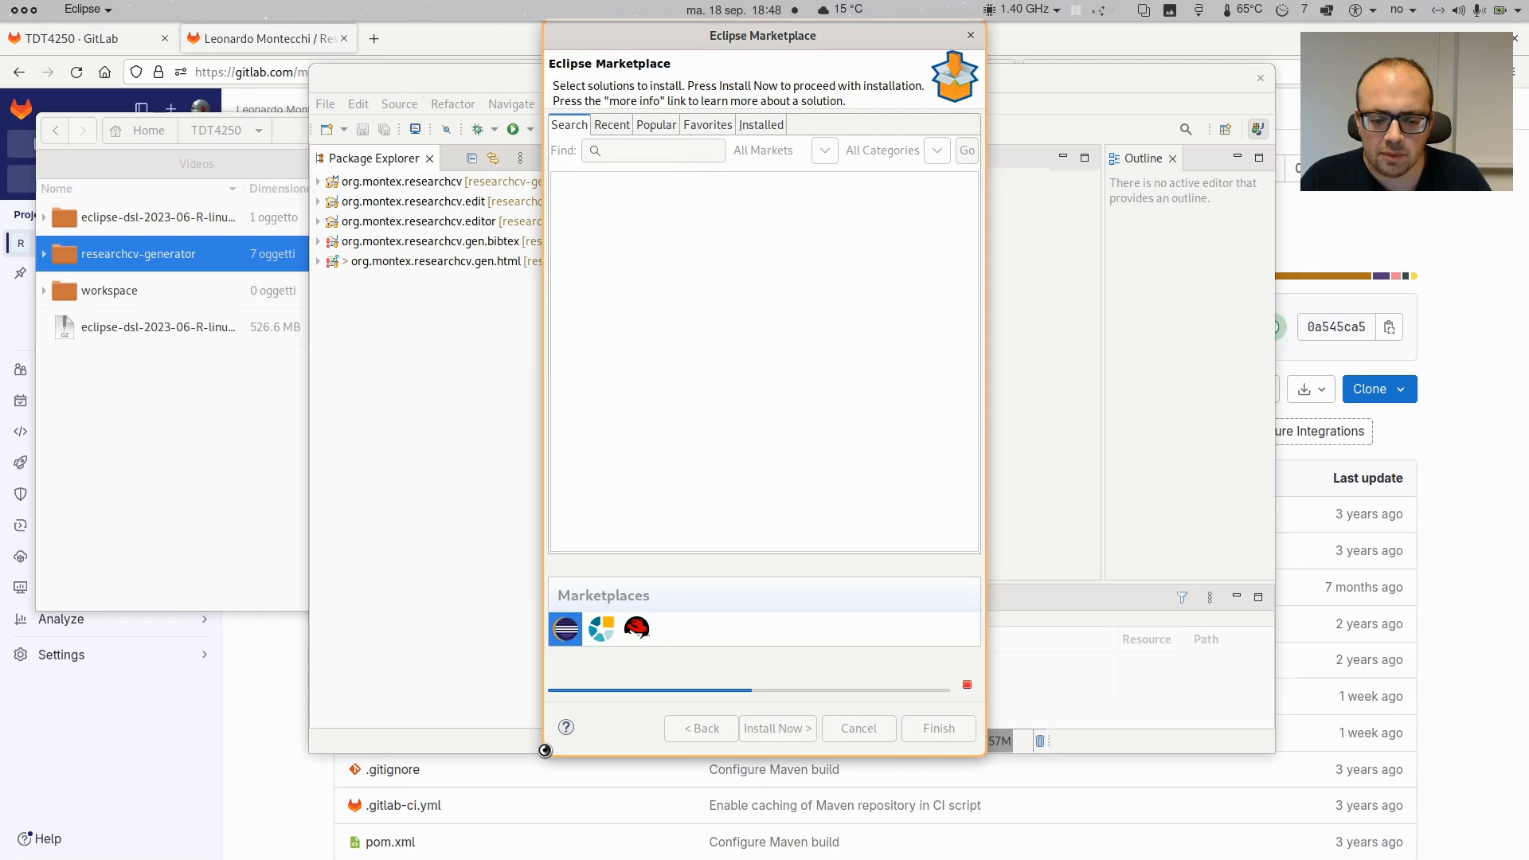
left_click_drag(544, 754, 423, 731)
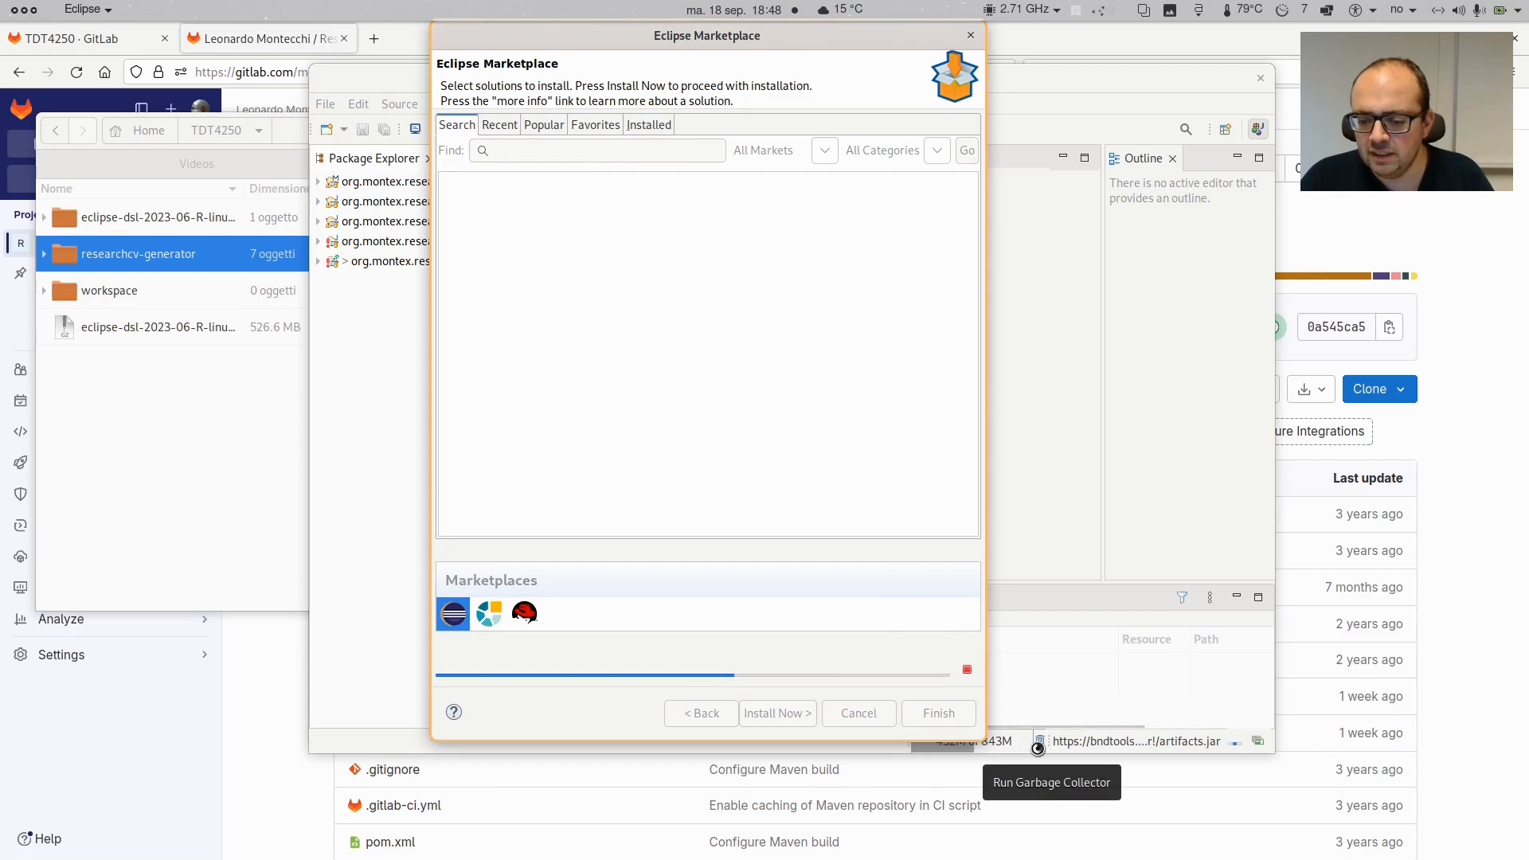
left_click_drag(834, 738, 832, 715)
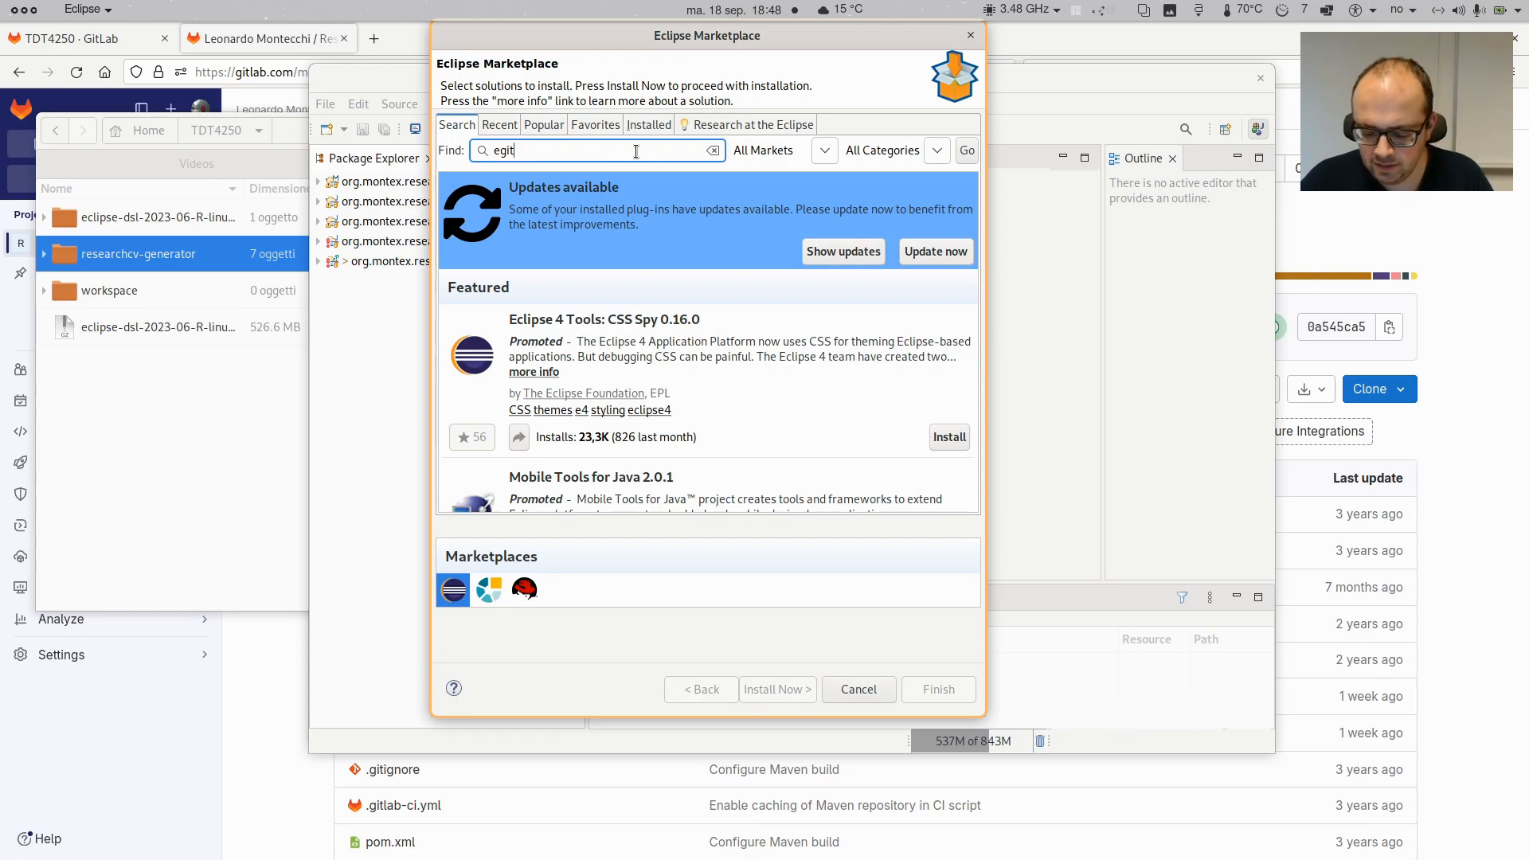
key("Return")
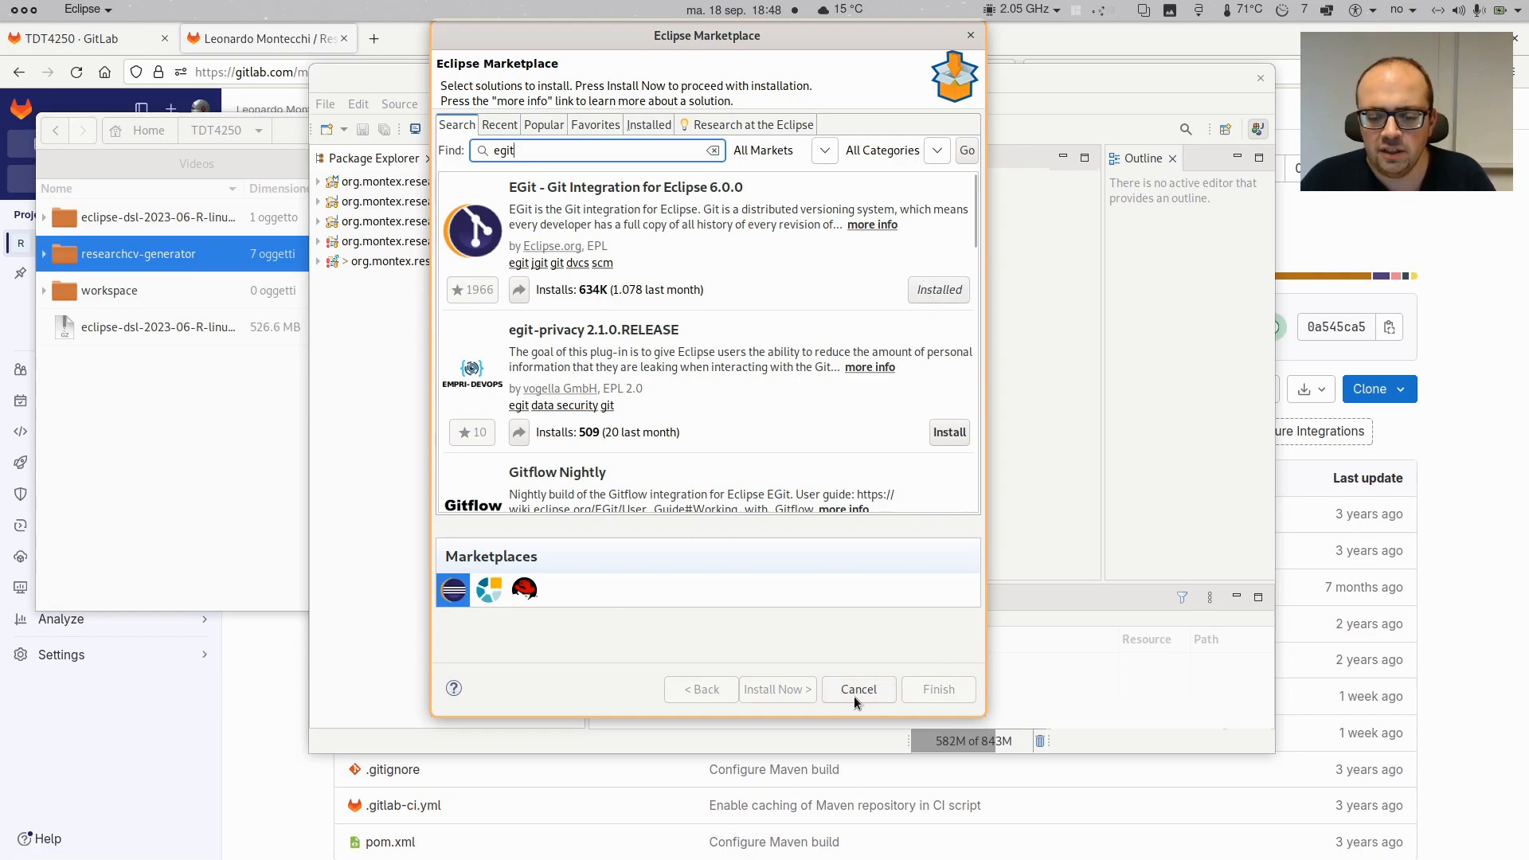
left_click_drag(866, 38, 910, 79)
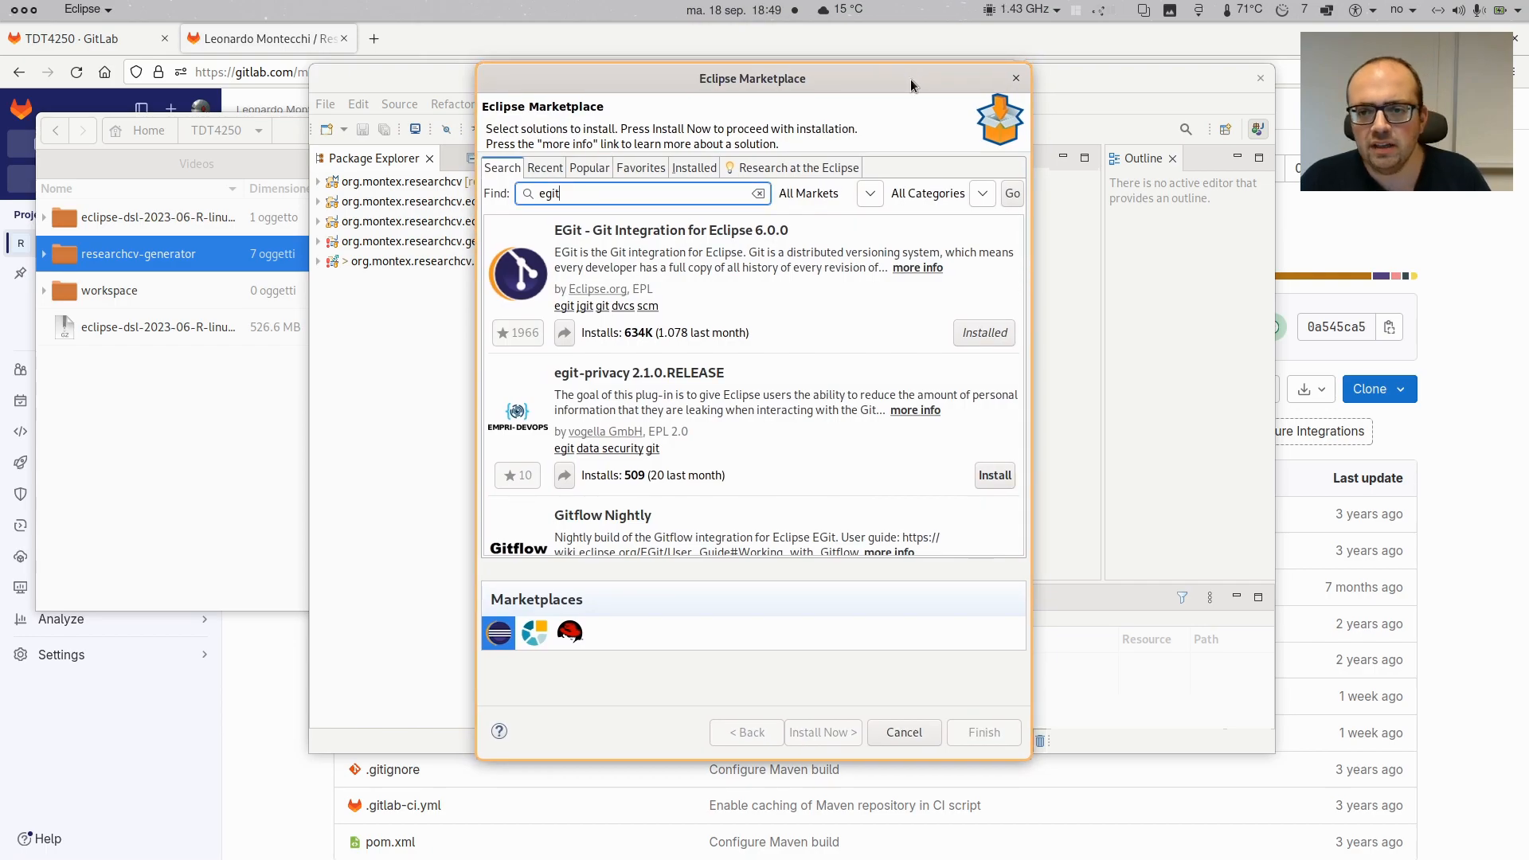
left_click(916, 734)
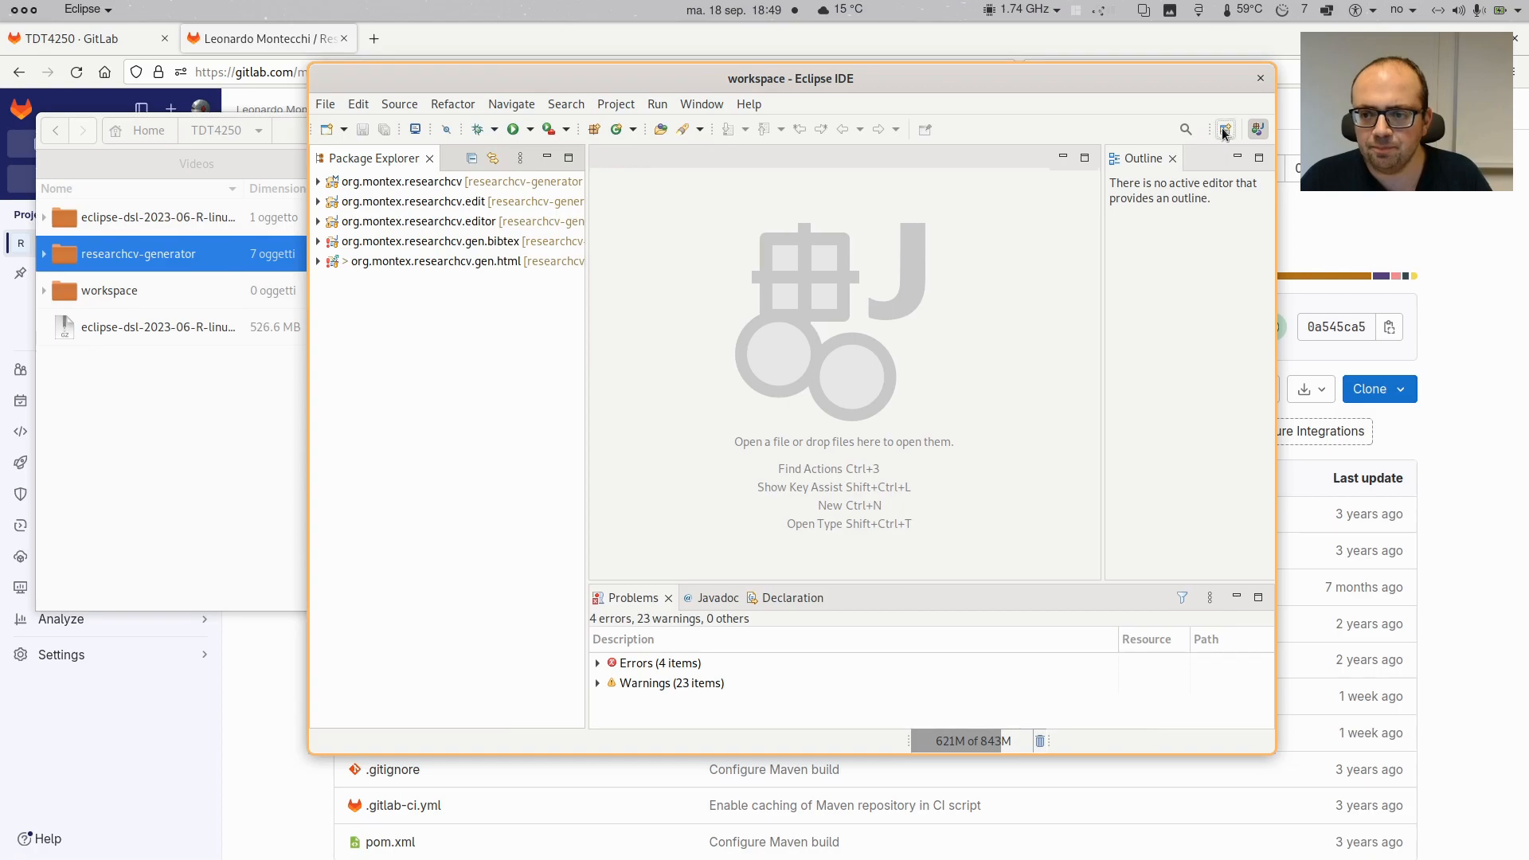
Open the Git perspective and reposition and enlarge the Eclipse window
left_click_drag(1144, 78, 873, 89)
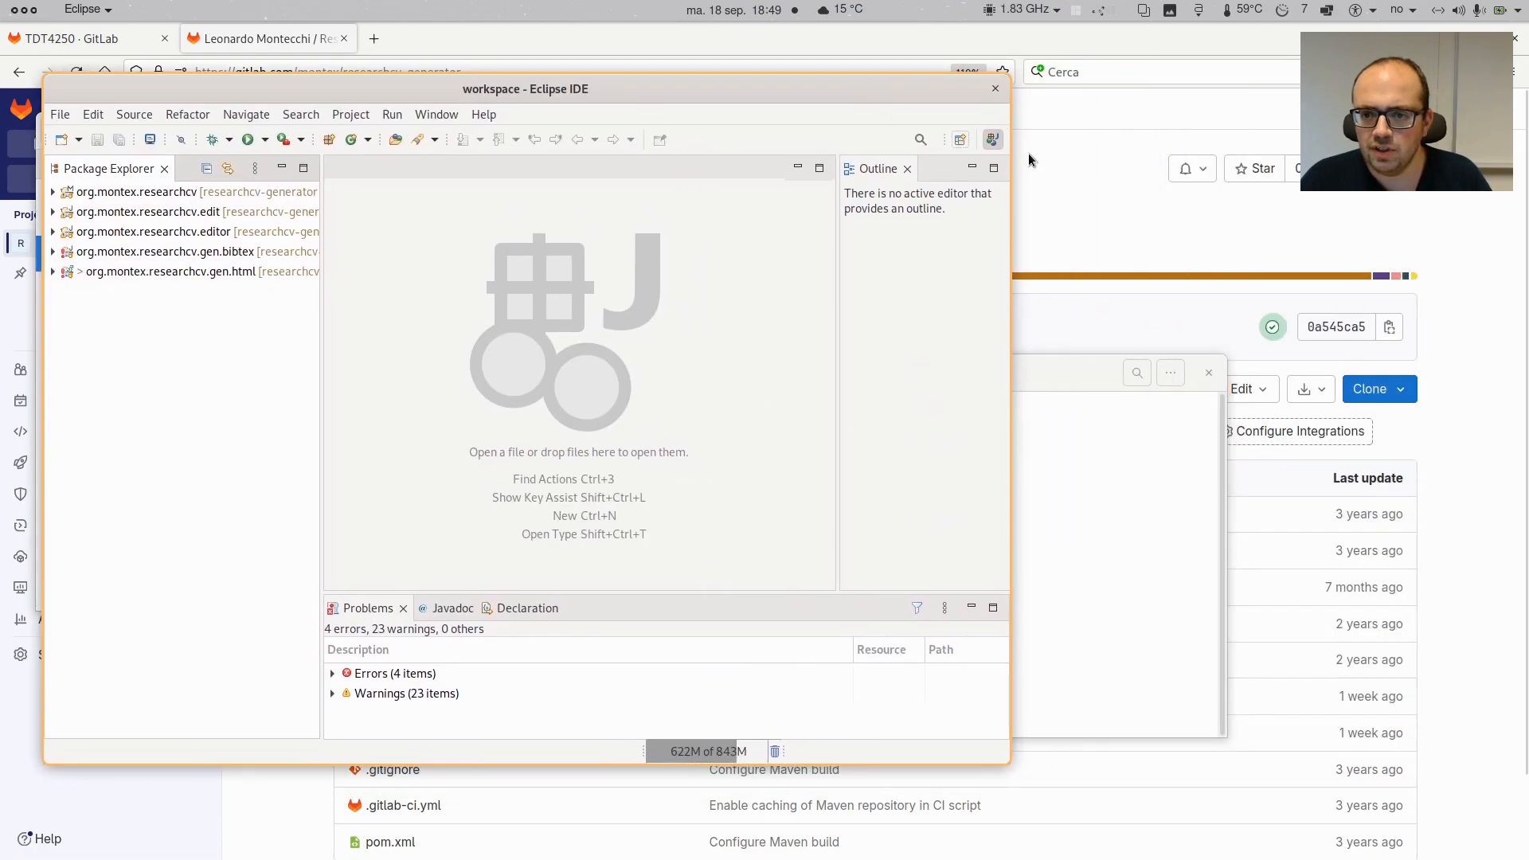
left_click(962, 141)
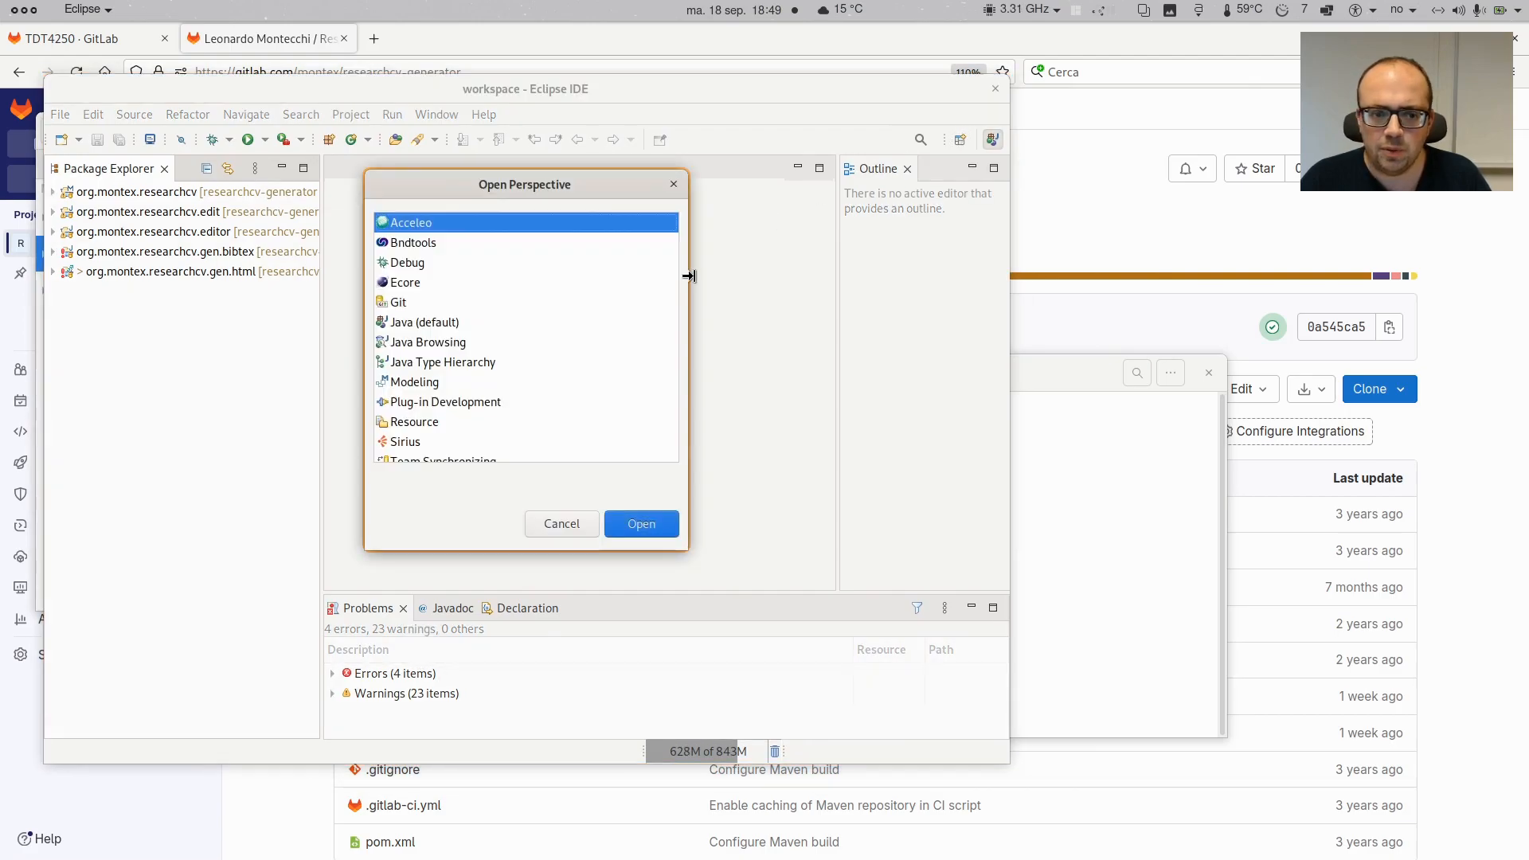
left_click(413, 306)
left_click(657, 533)
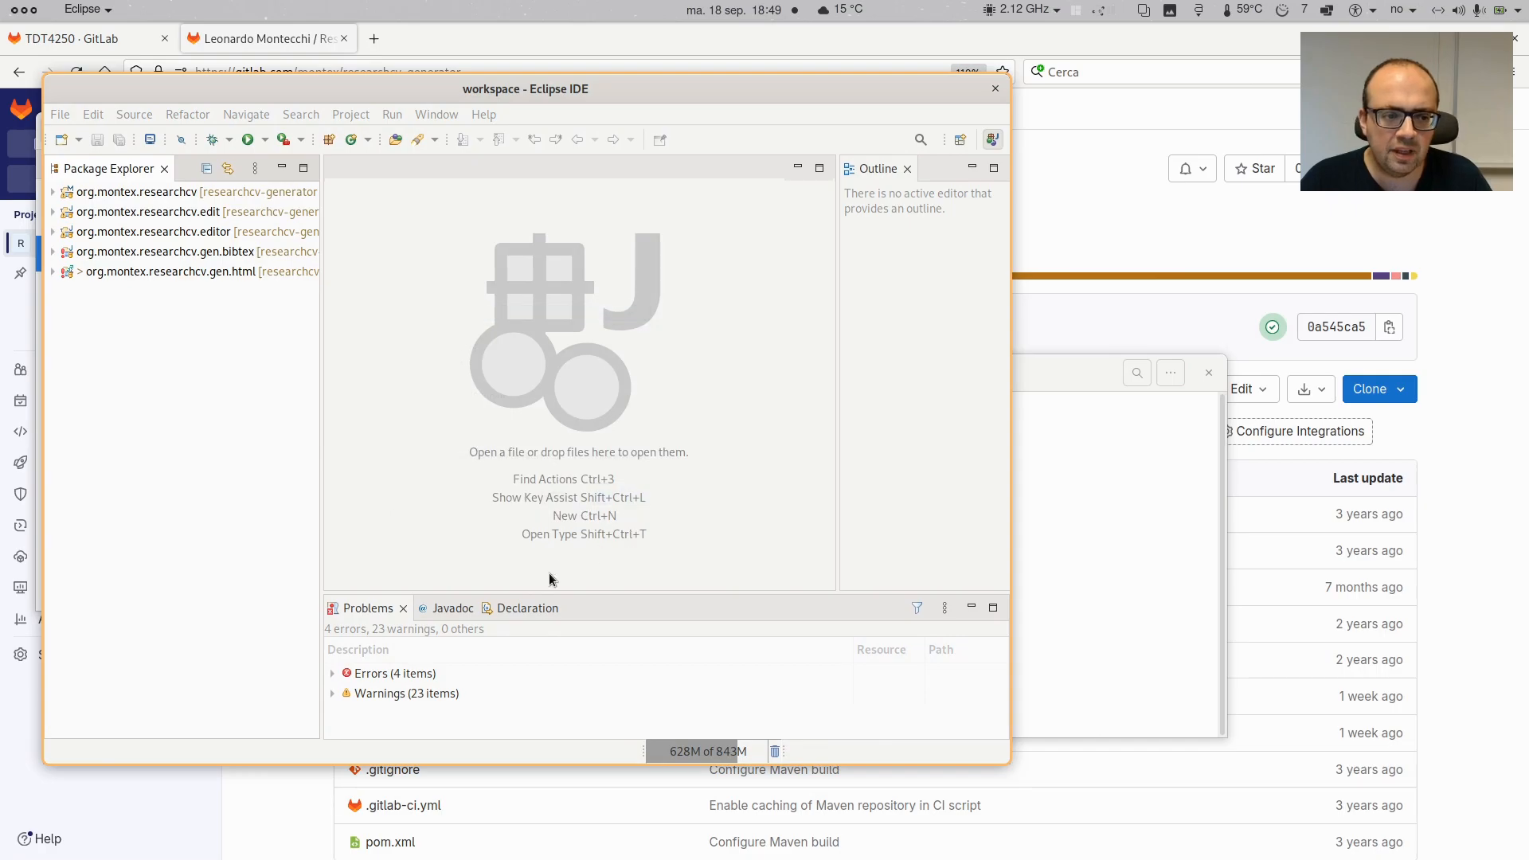
left_click_drag(799, 88, 914, 84)
left_click_drag(1124, 760, 1342, 793)
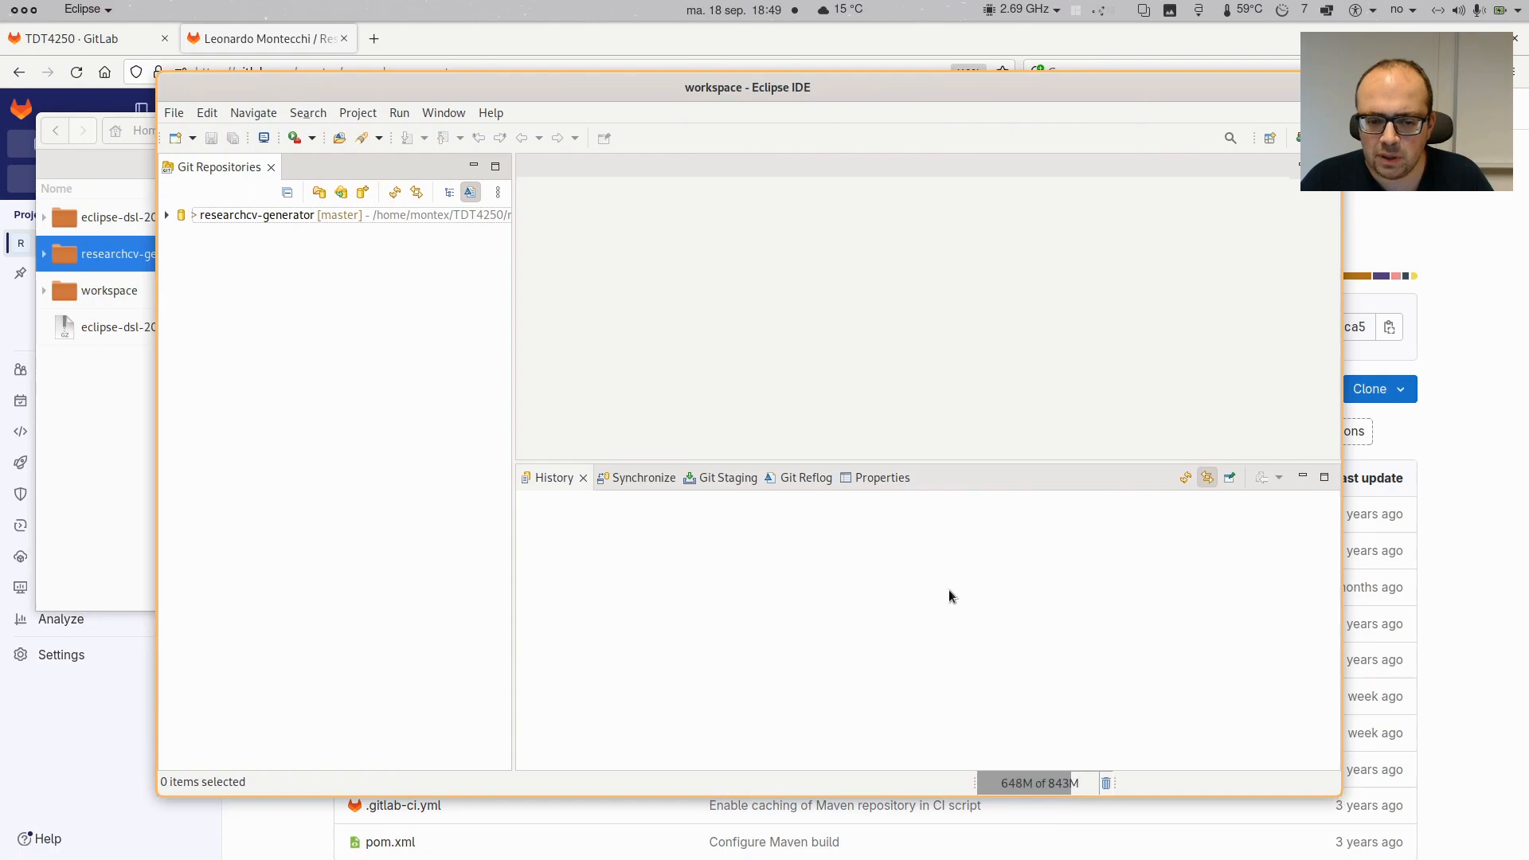
Examine the branches, references and remotes of the researchcv-generator repository in the Git Repositories view, widening the view to read the entries
left_click(164, 215)
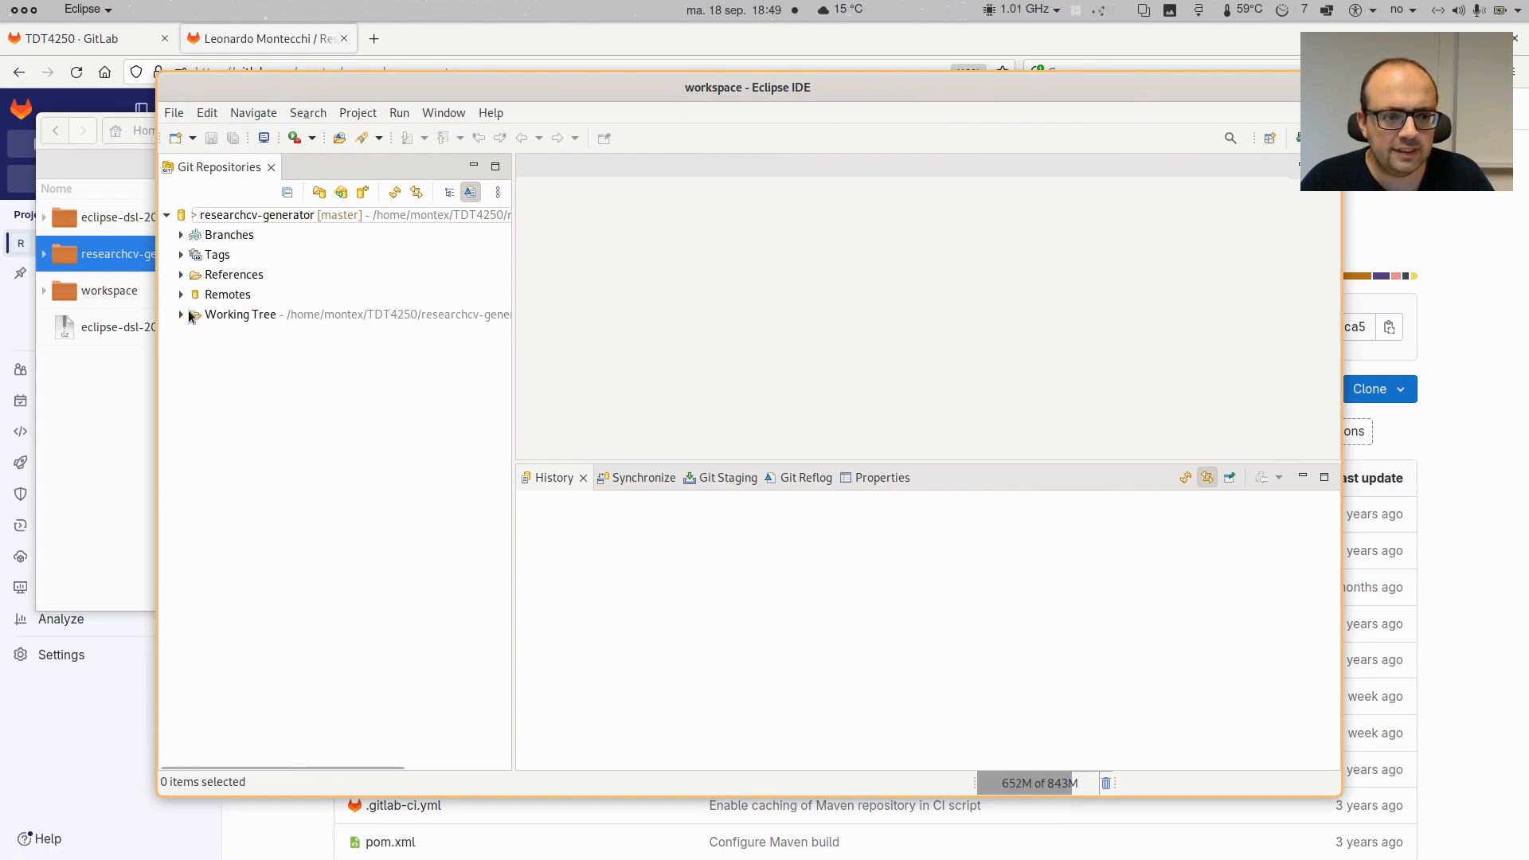
left_click(181, 235)
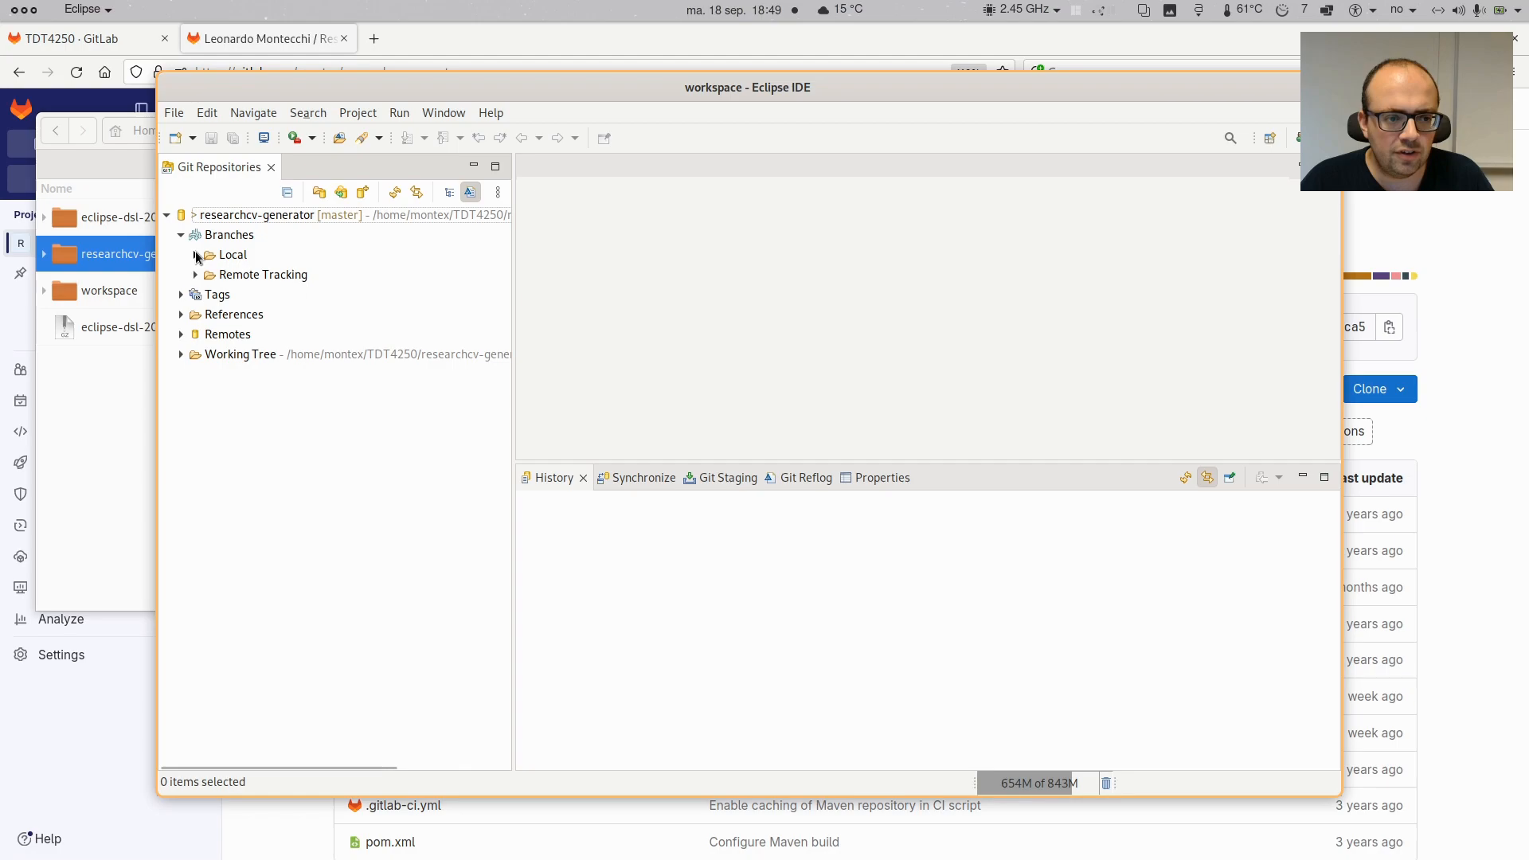
left_click(195, 255)
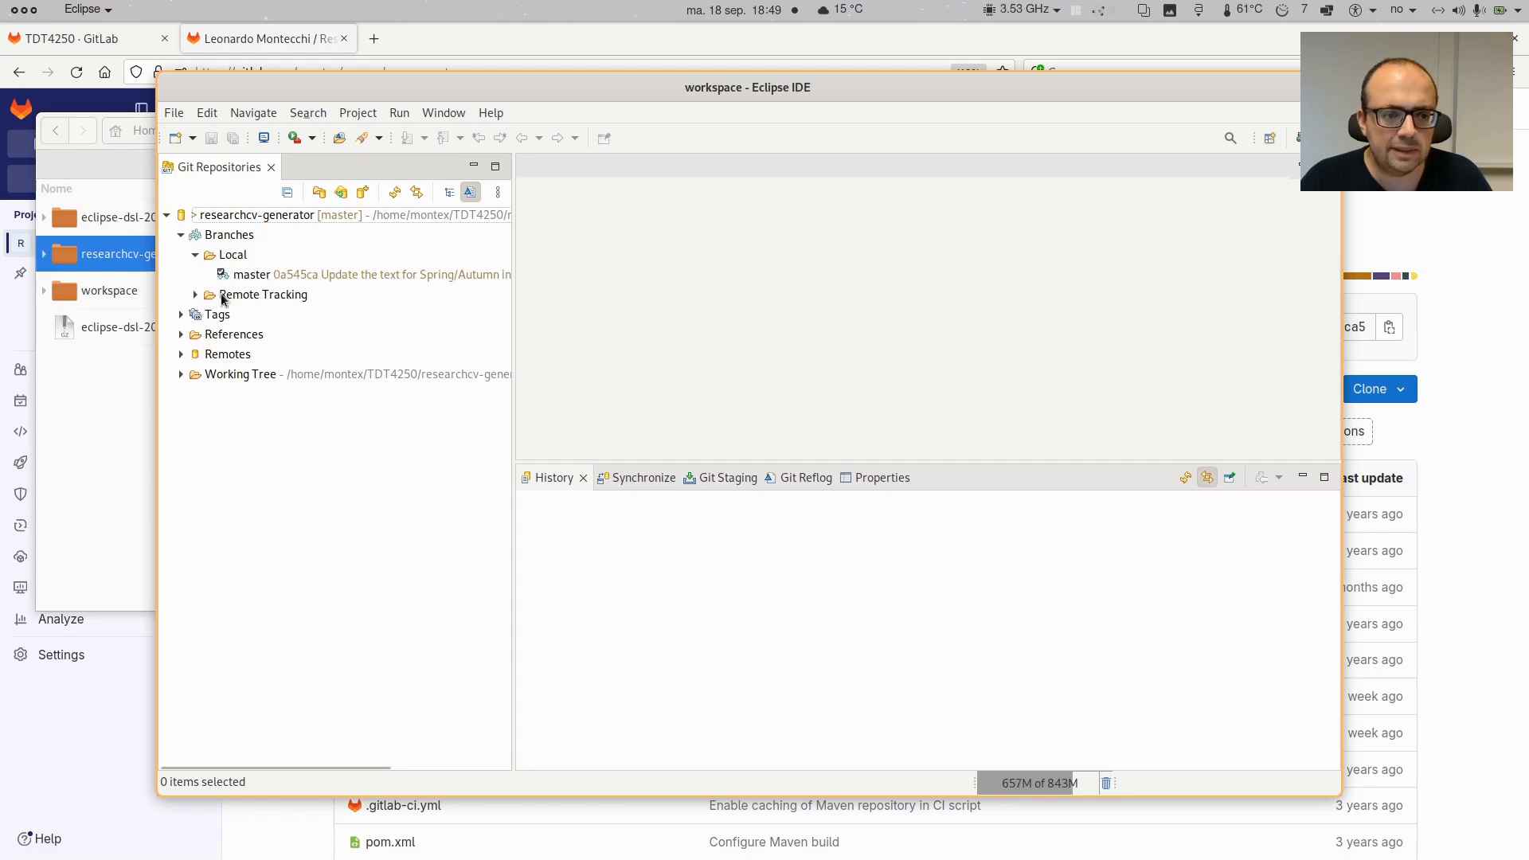
left_click(192, 294)
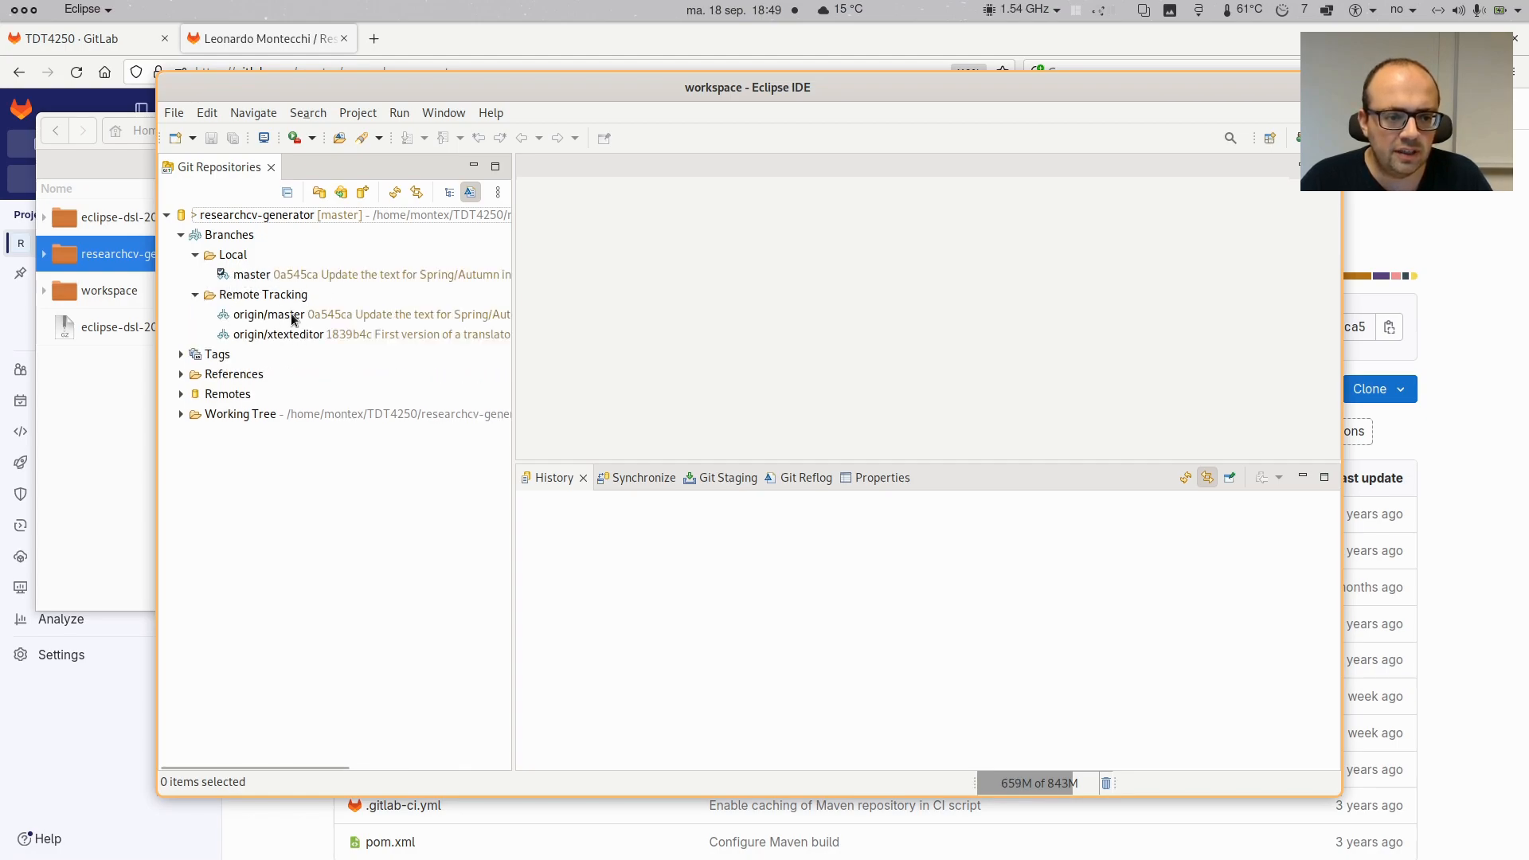
left_click(196, 296)
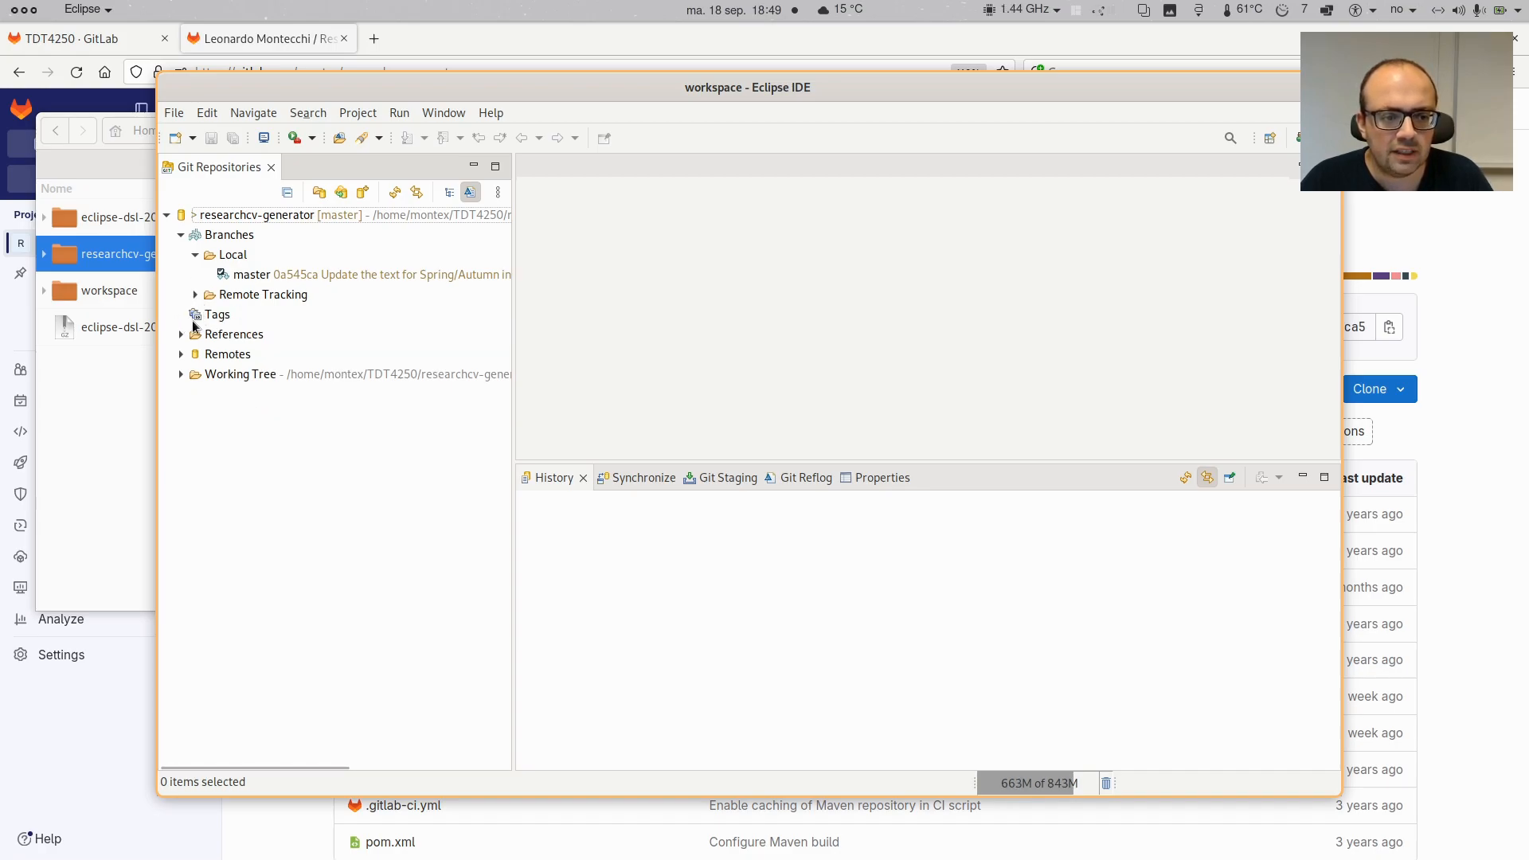
left_click(180, 334)
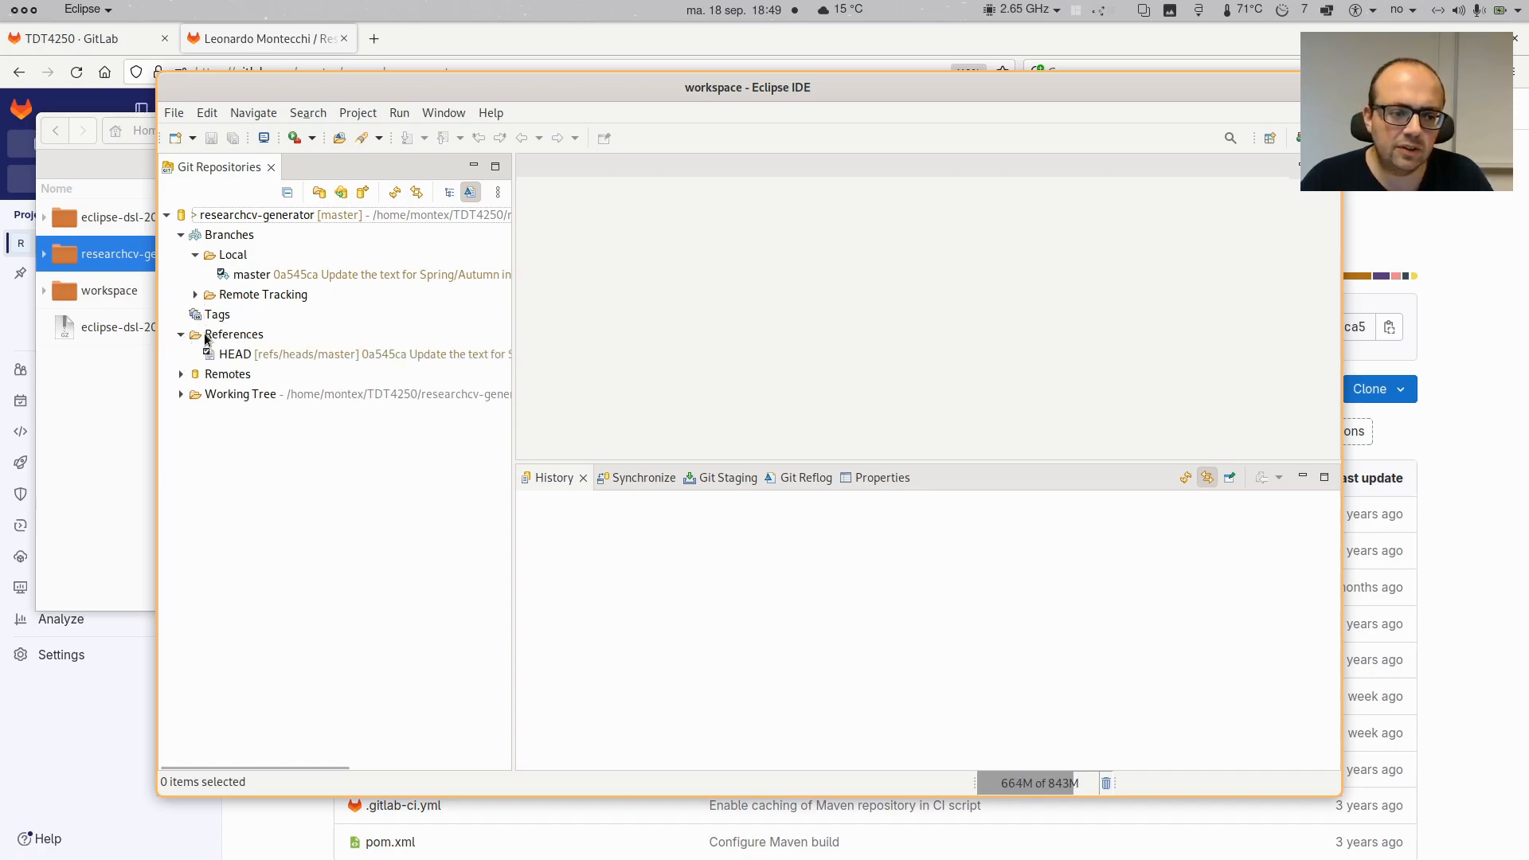
left_click(180, 374)
left_click(195, 395)
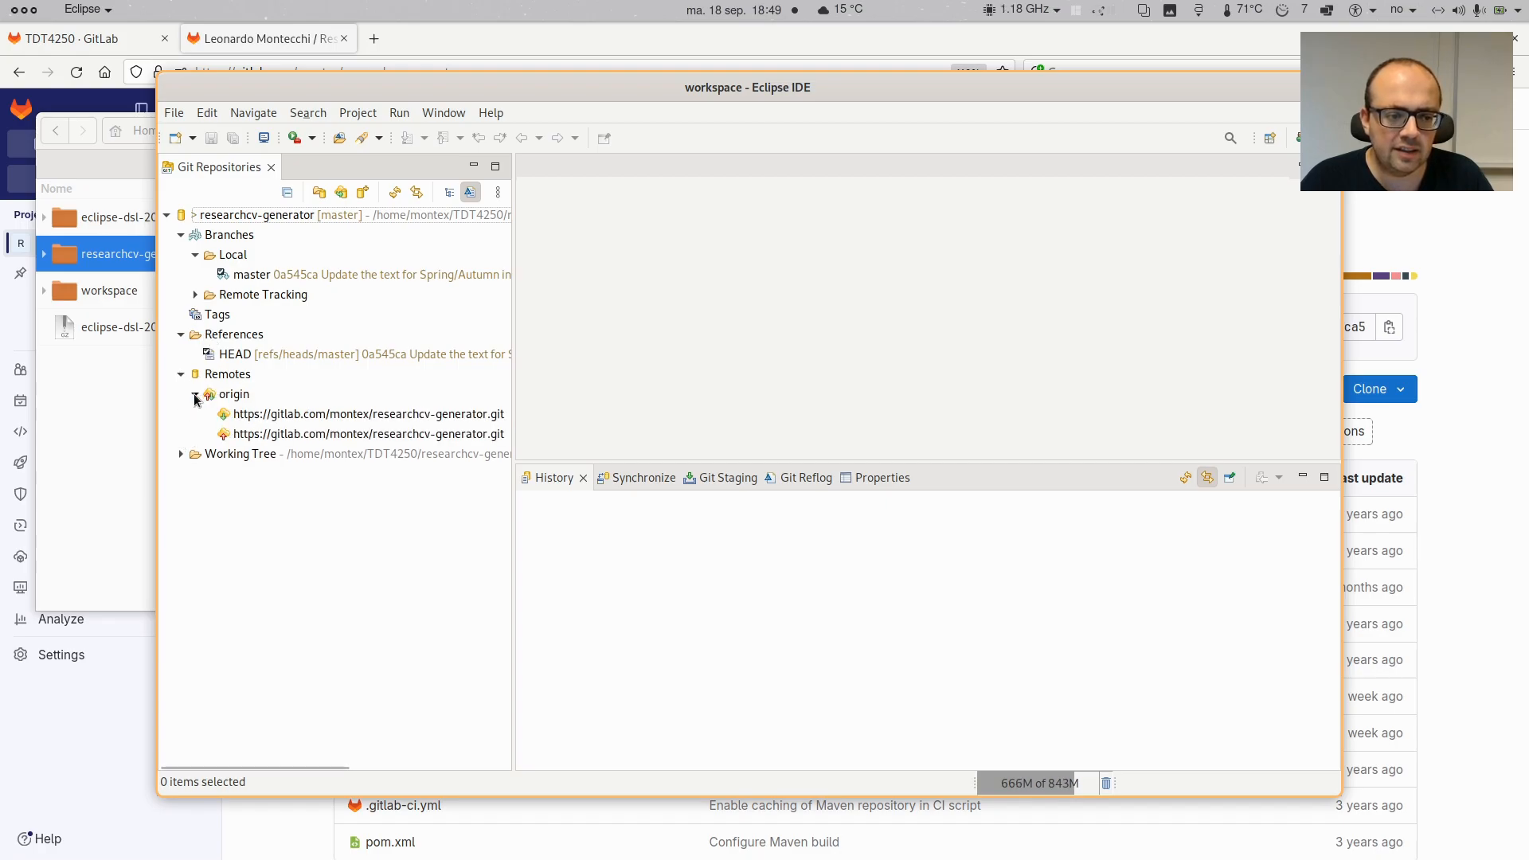
left_click_drag(513, 378, 569, 390)
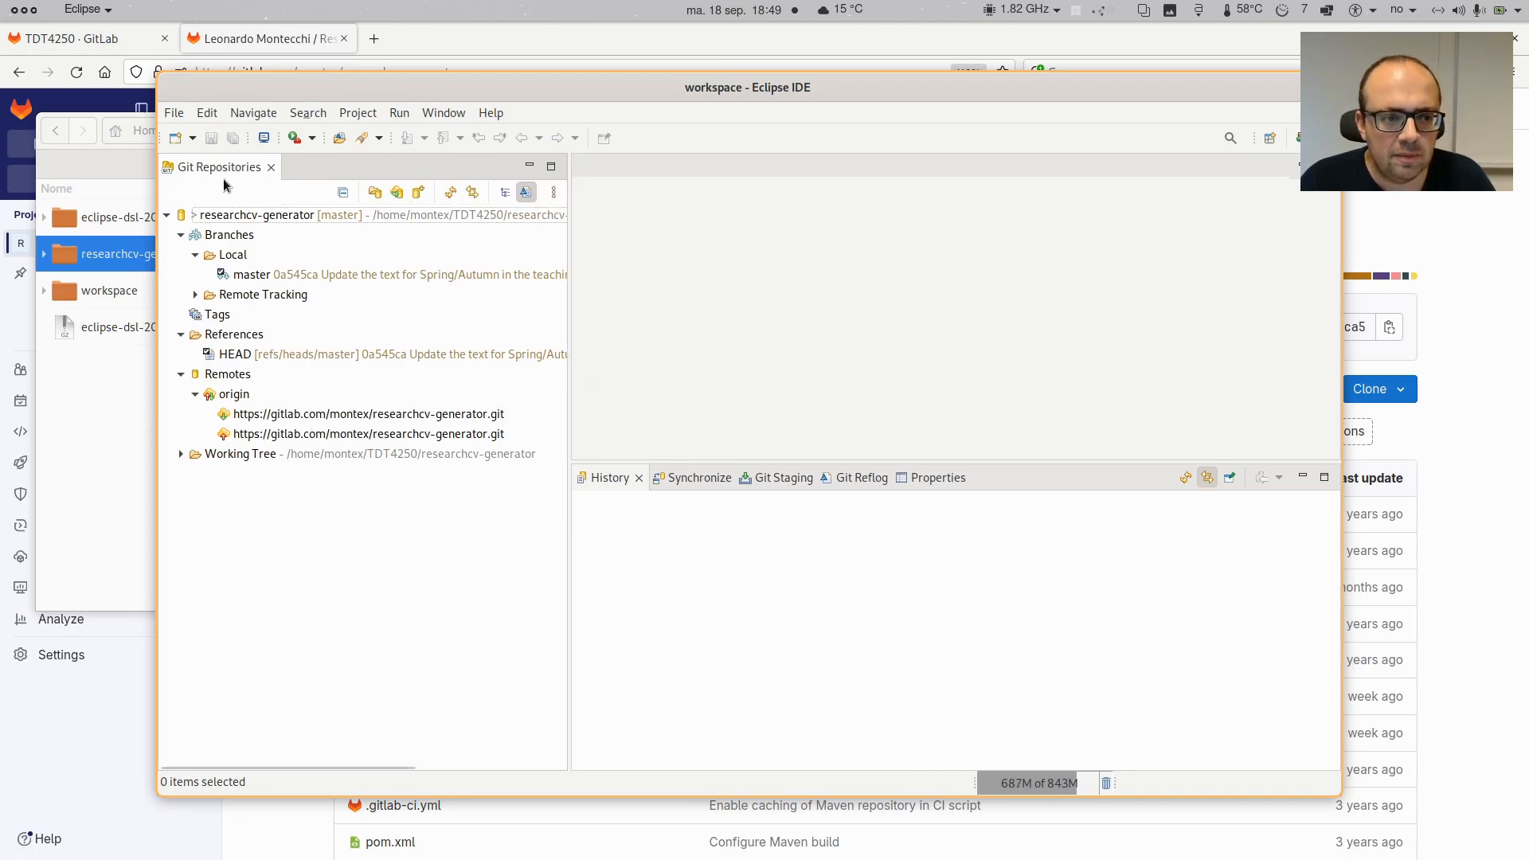
Show the commit history of the researchcv-generator repository's local master branch and look through its commits
left_click(213, 217)
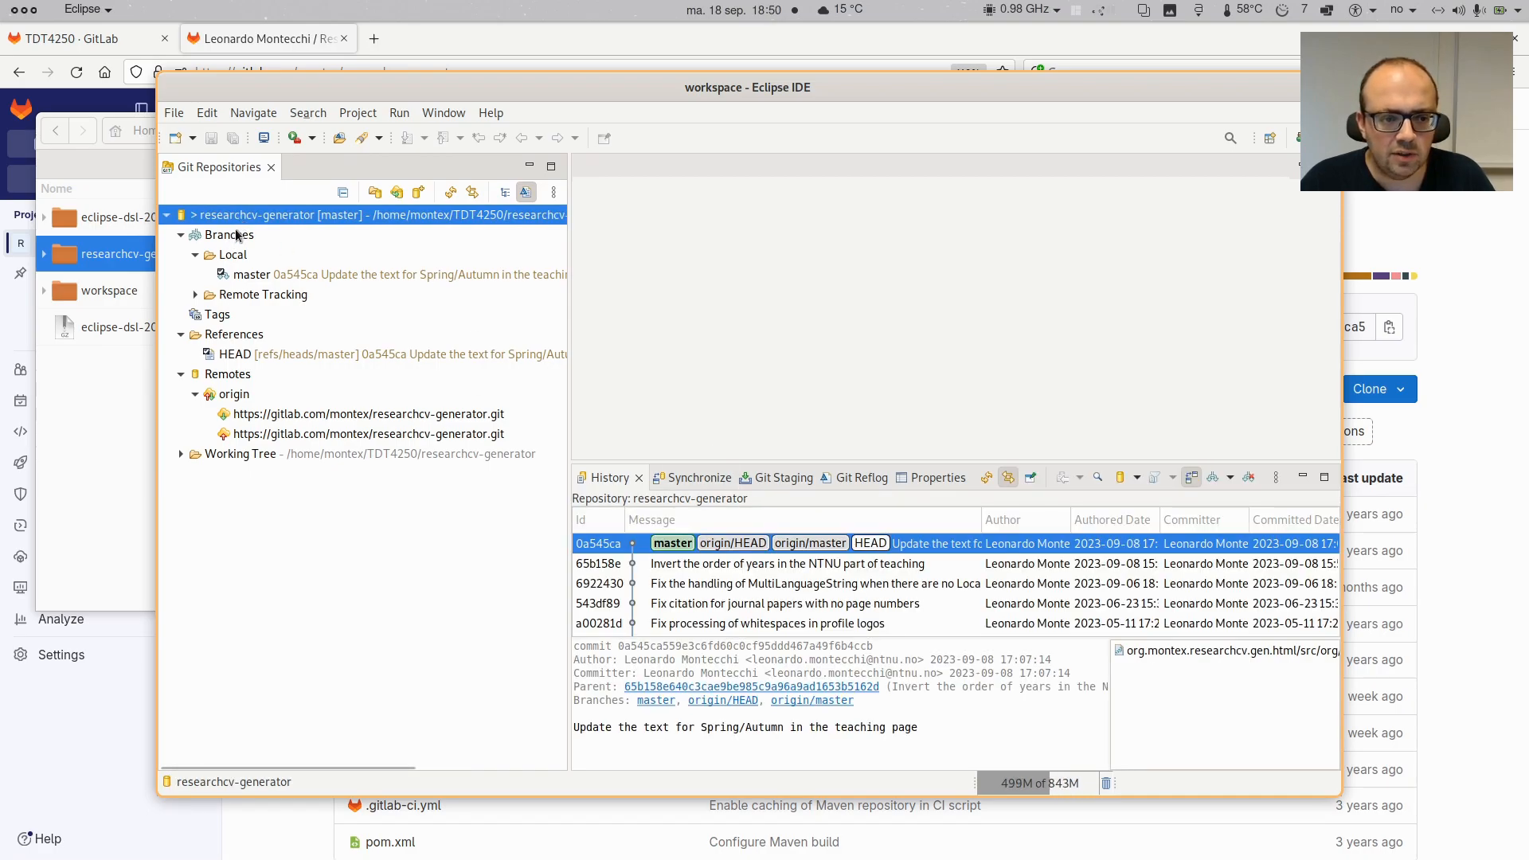
left_click(261, 237)
left_click(283, 277)
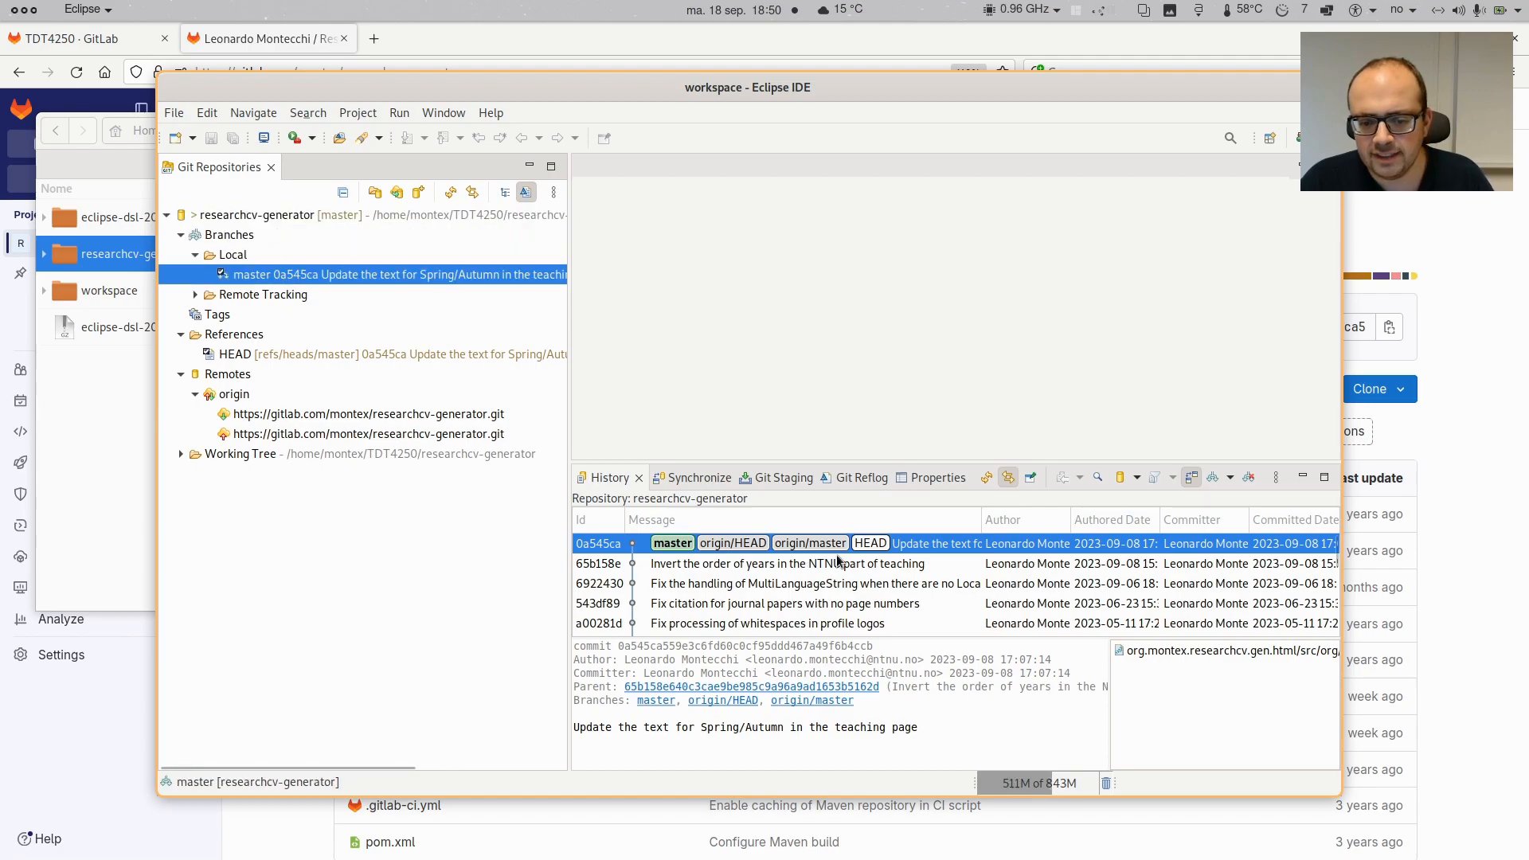
scroll(858, 562, "down", 5)
scroll(858, 567, "up", 5)
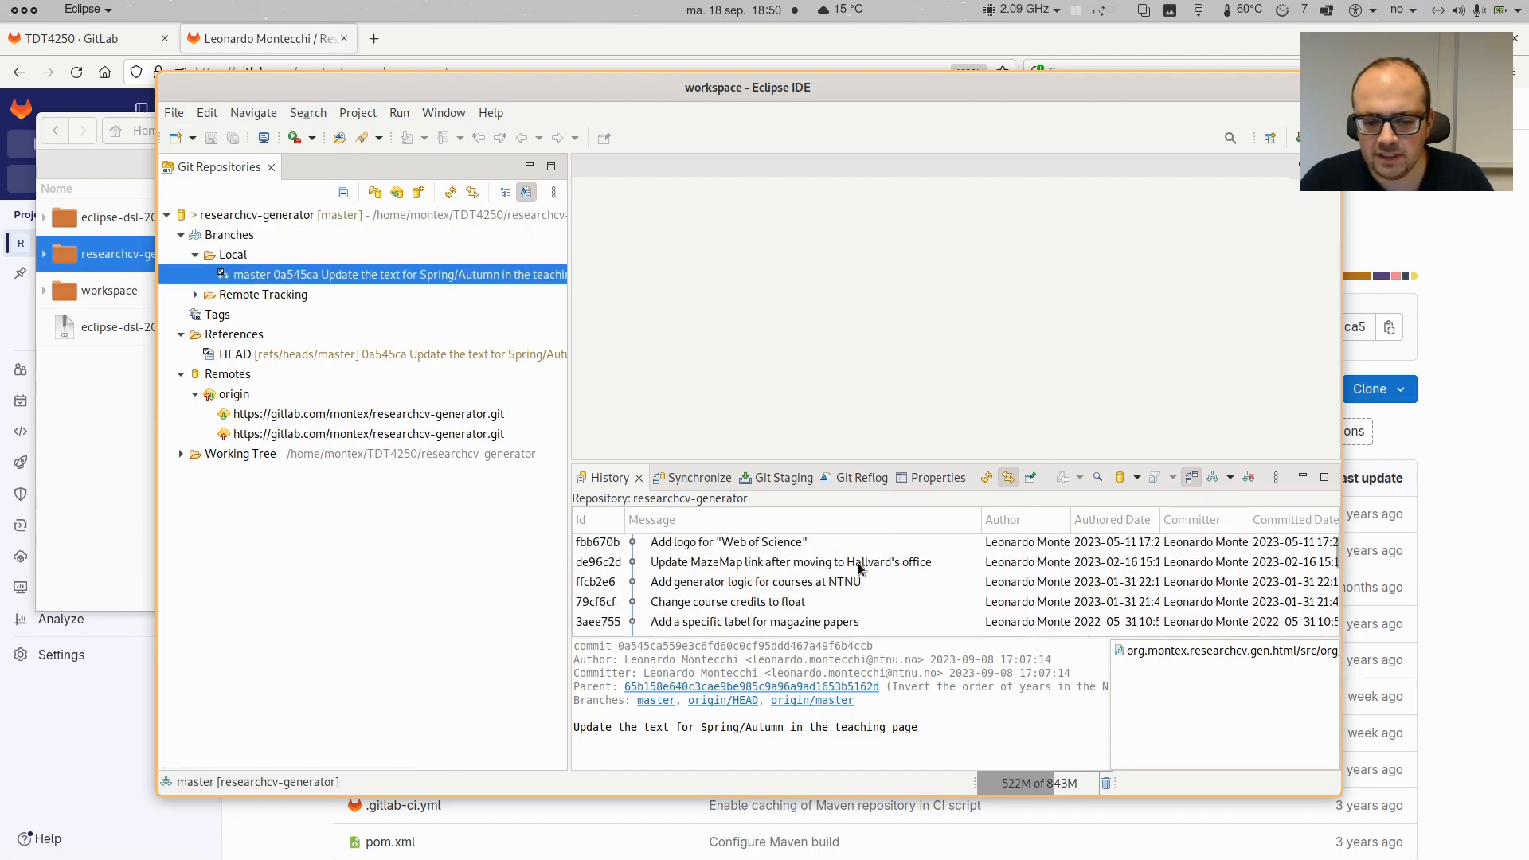
scroll(857, 567, "down", 10)
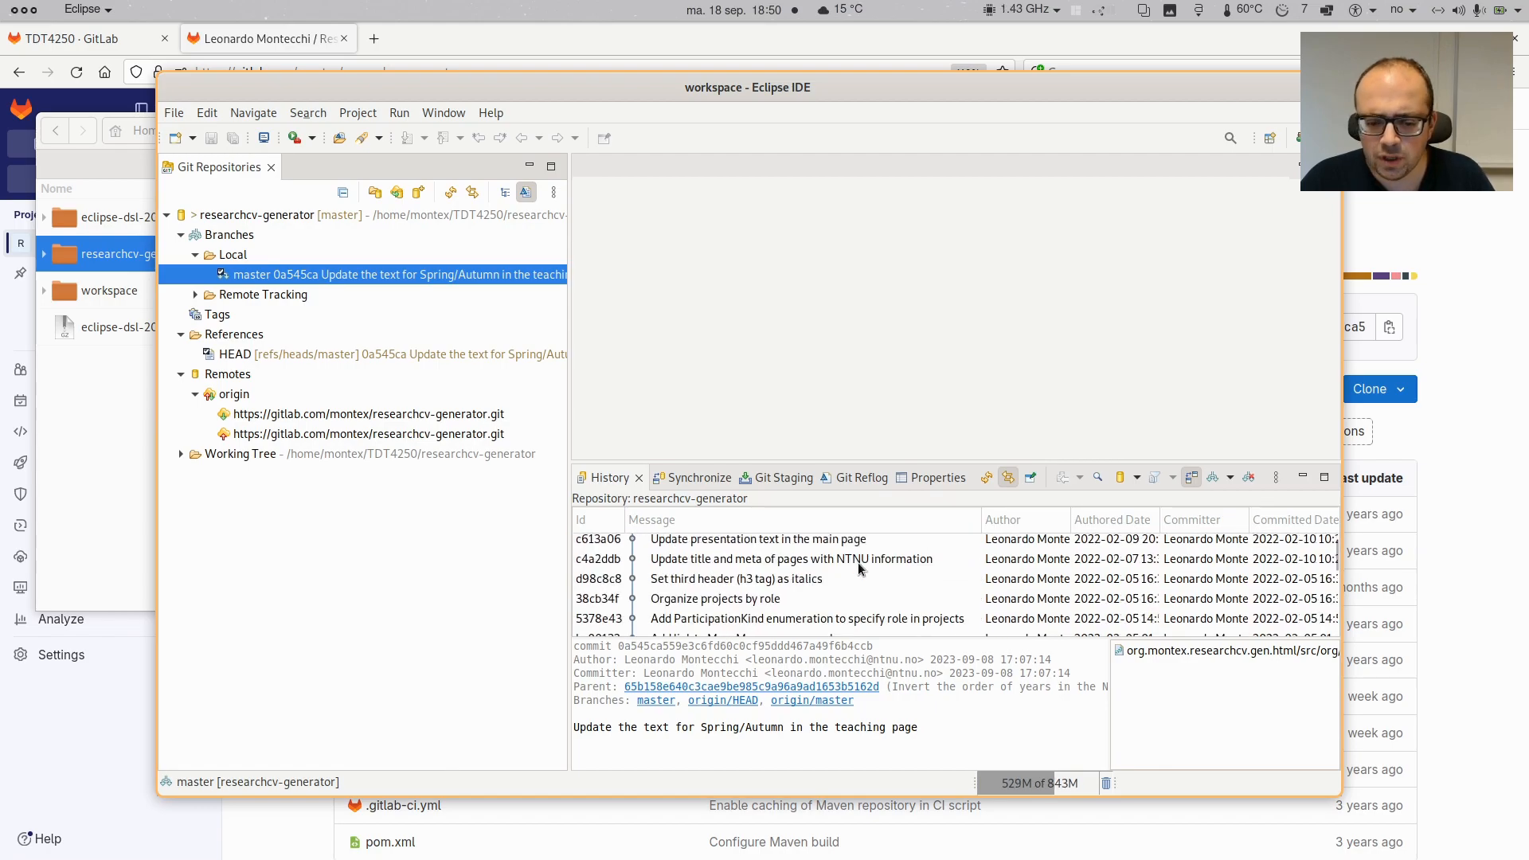
scroll(857, 567, "up", 10)
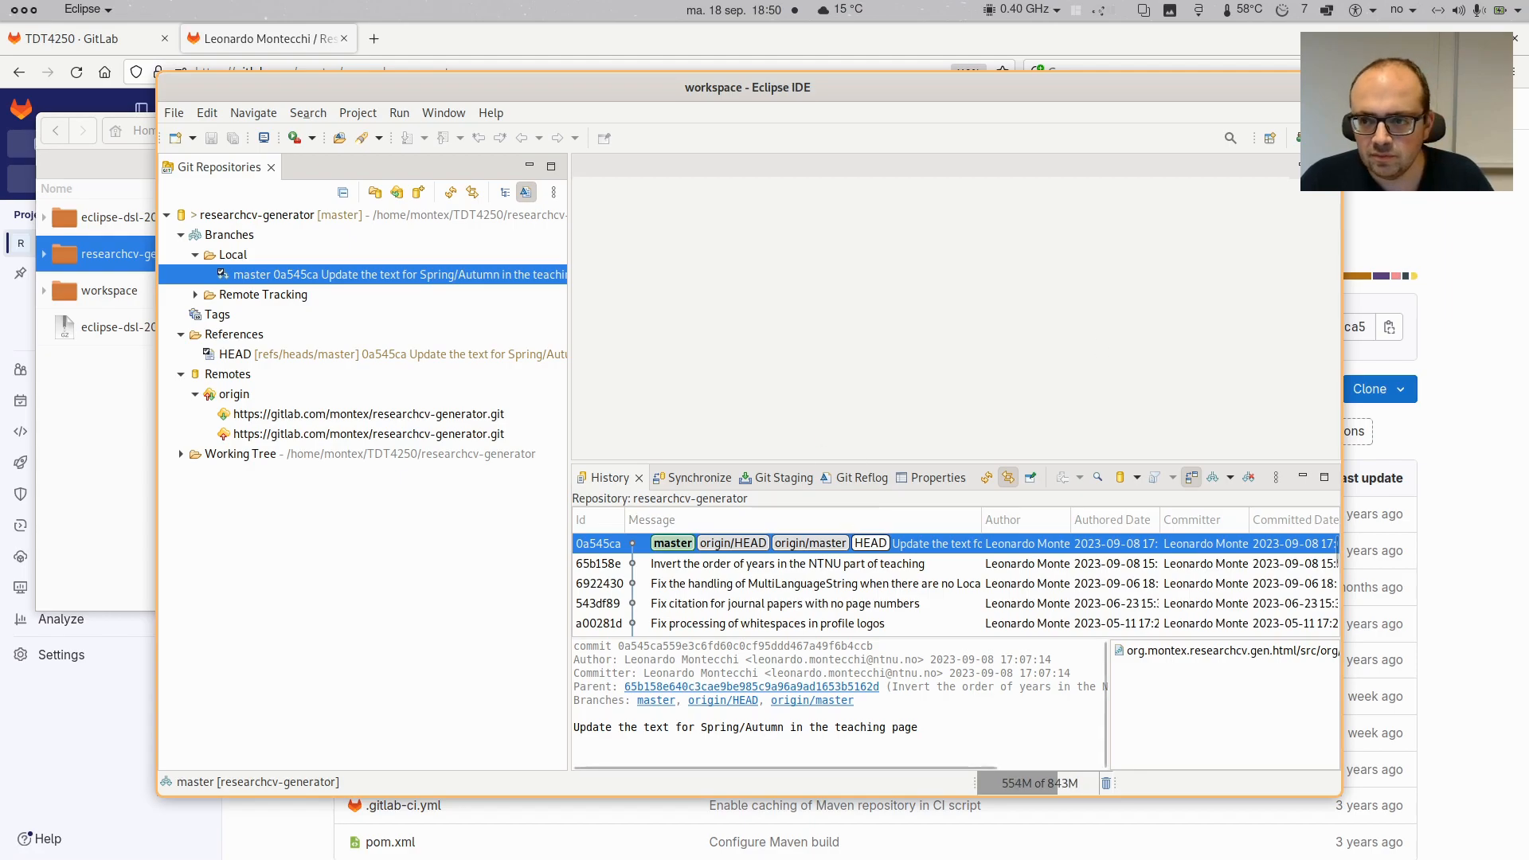
Return to the Java perspective and add the Git Repositories view to it, filtering the available views by git
left_click(1300, 140)
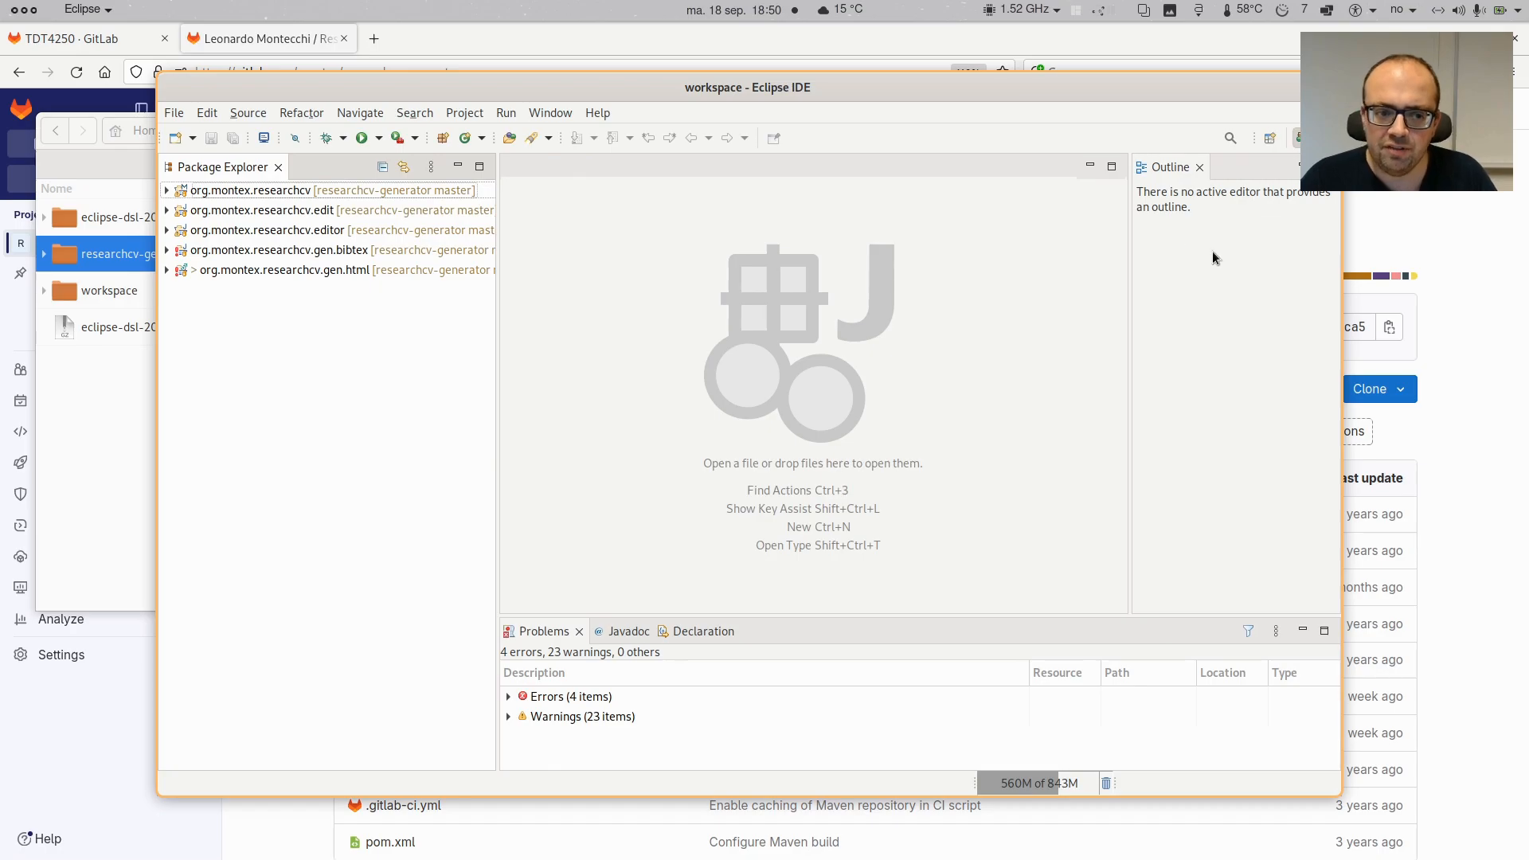
left_click(563, 118)
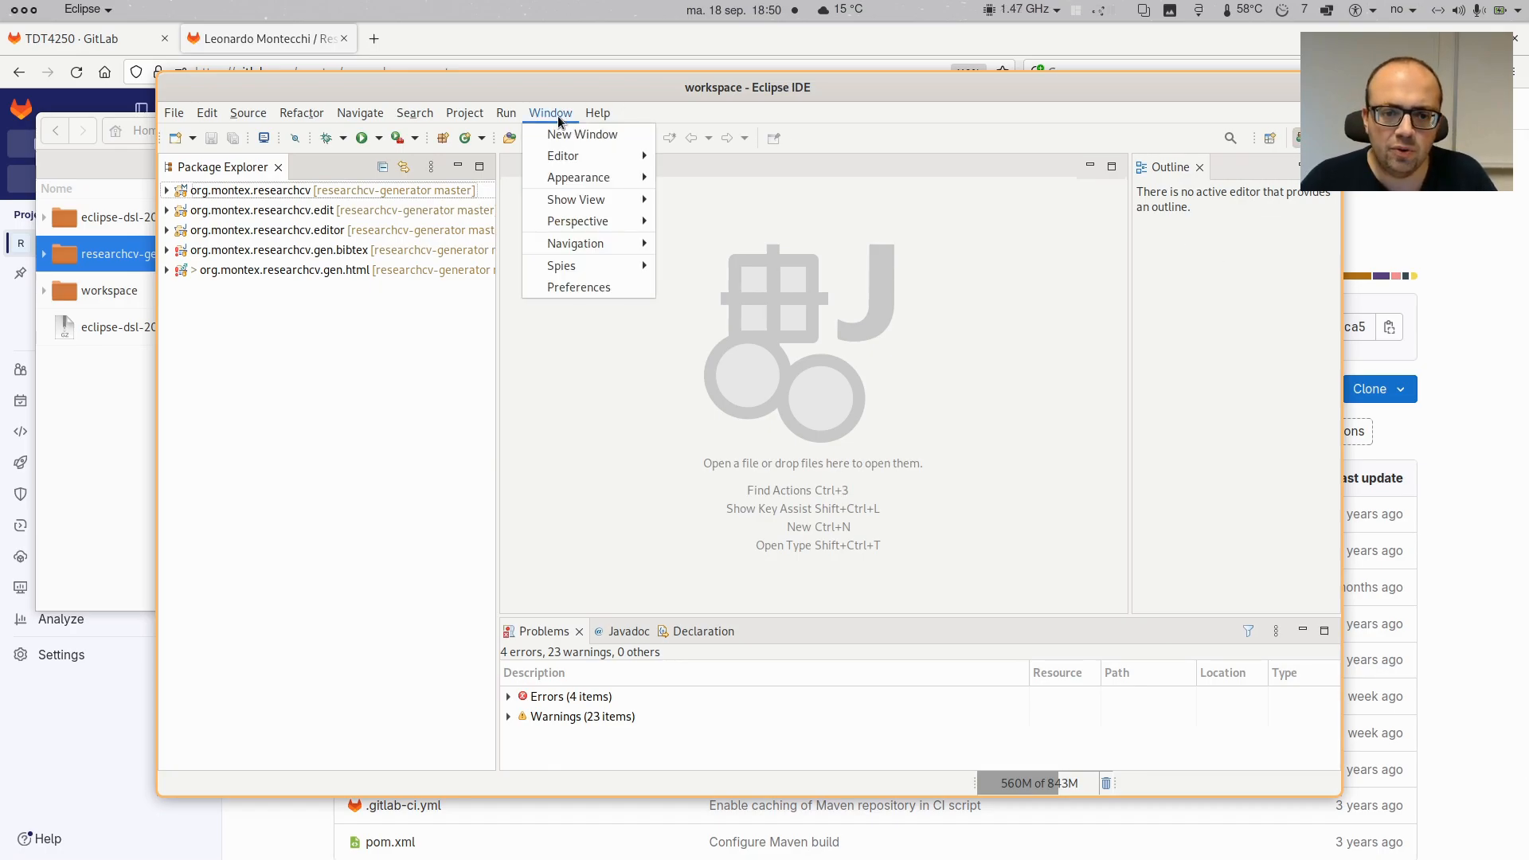
mouse_move(571, 209)
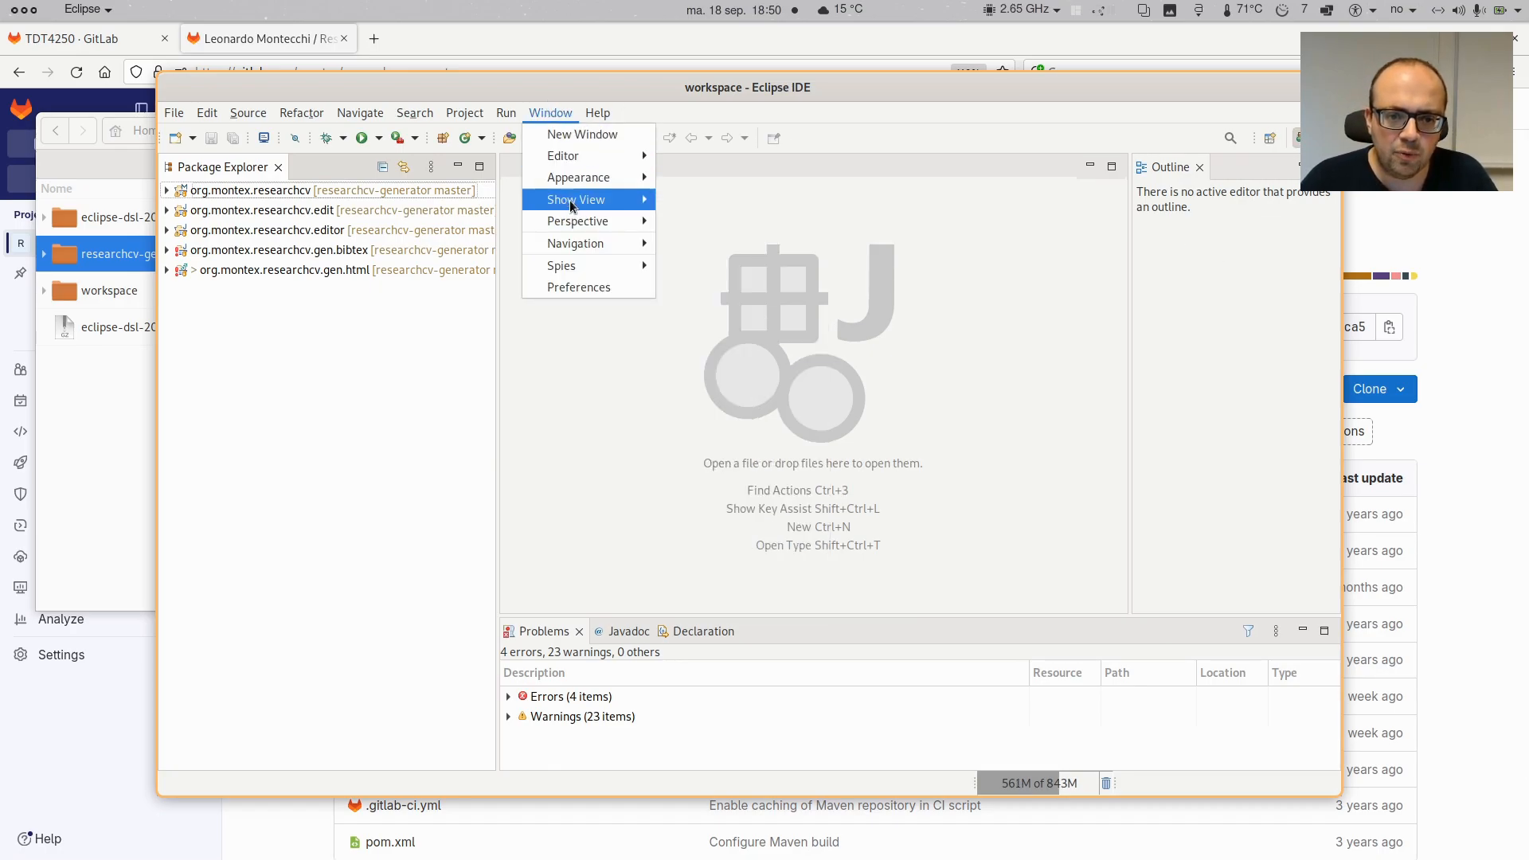
left_click(750, 610)
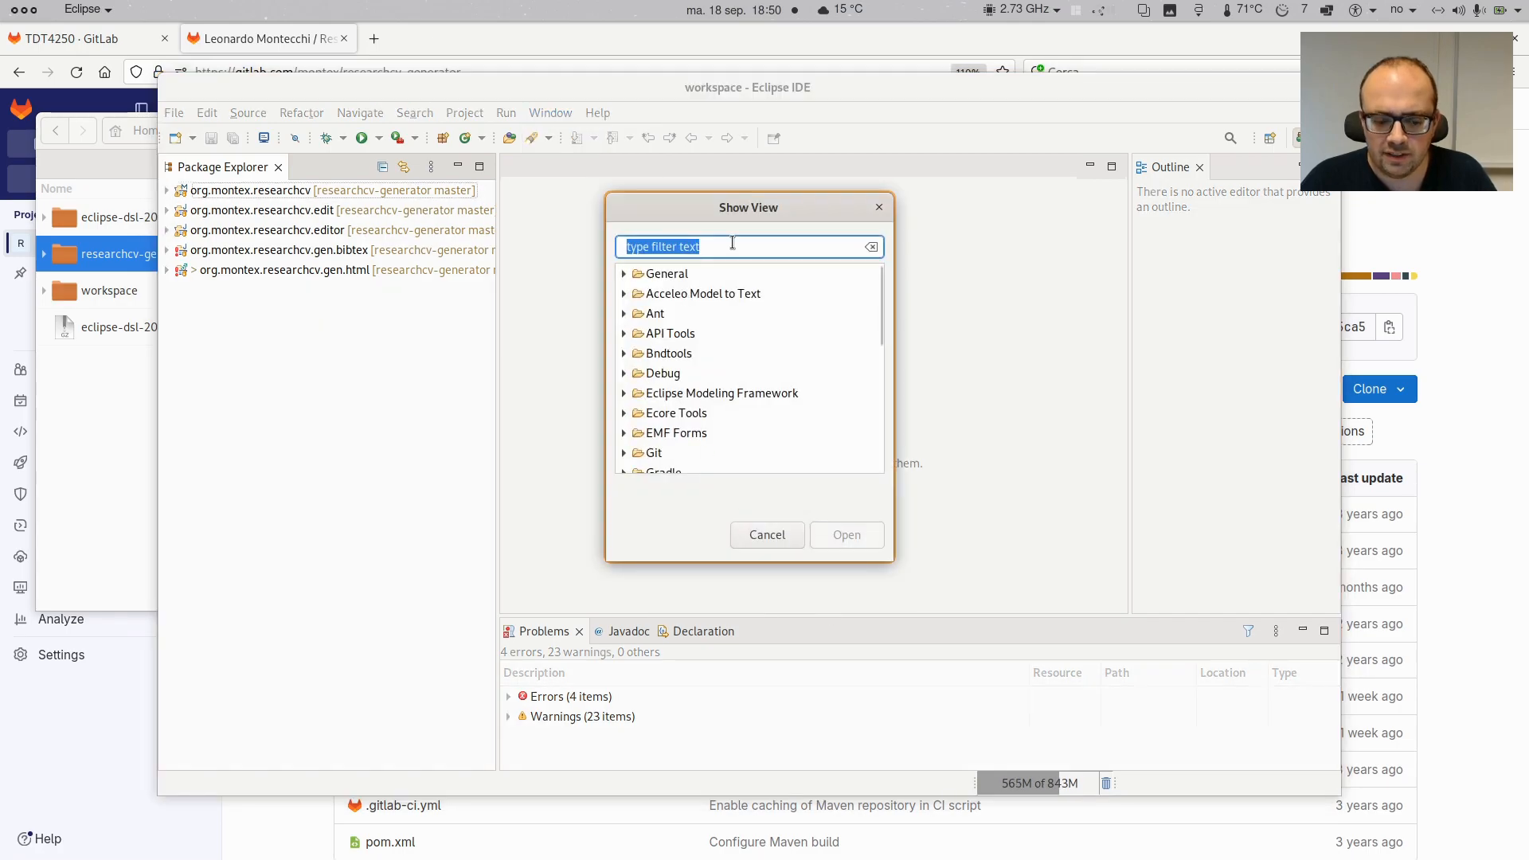
type("git")
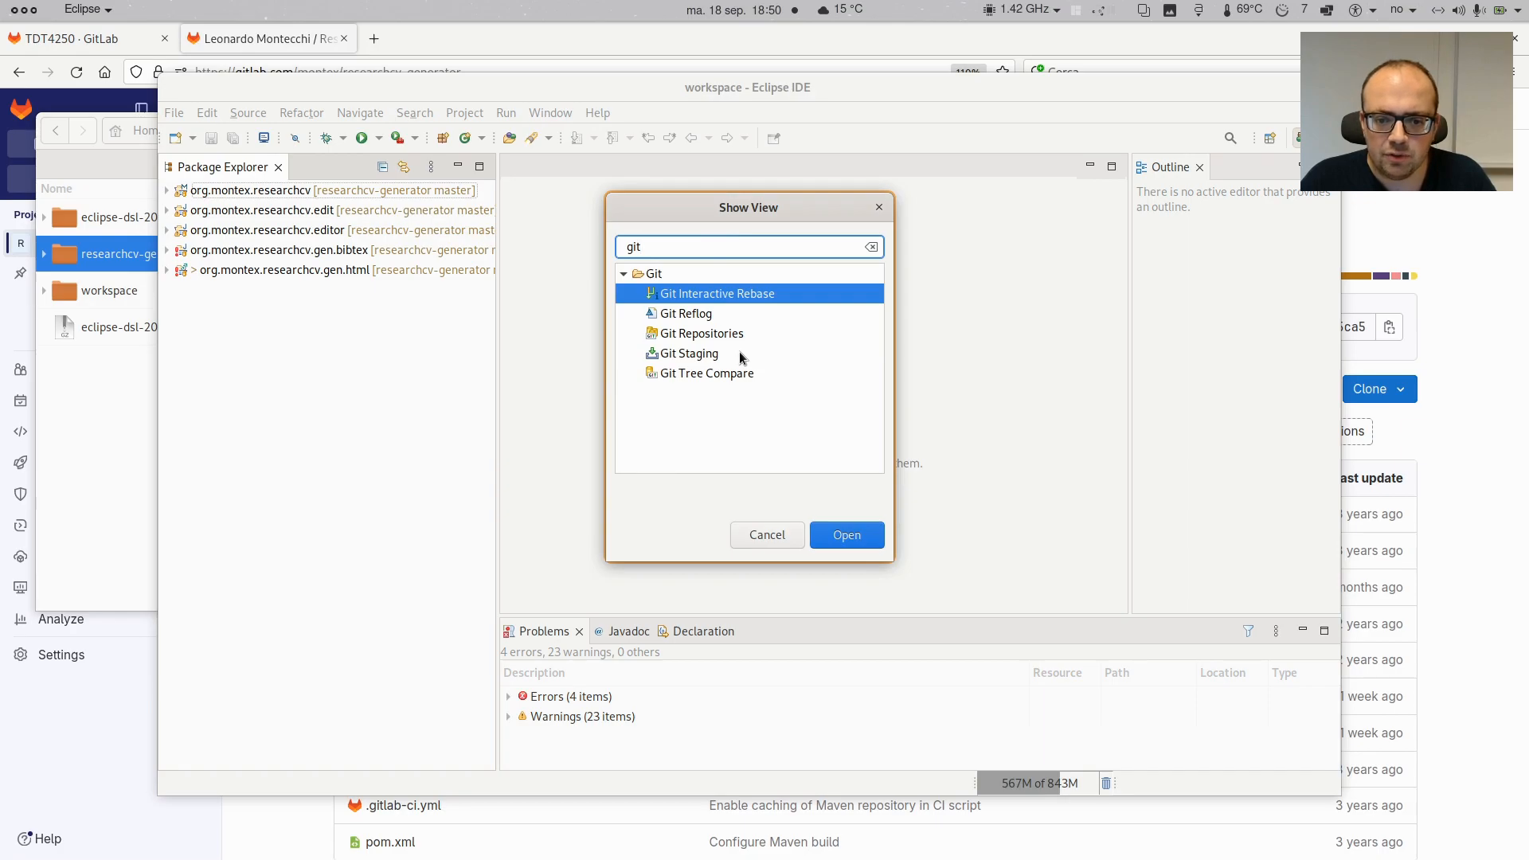
key("Down")
key("Down")
key("Return")
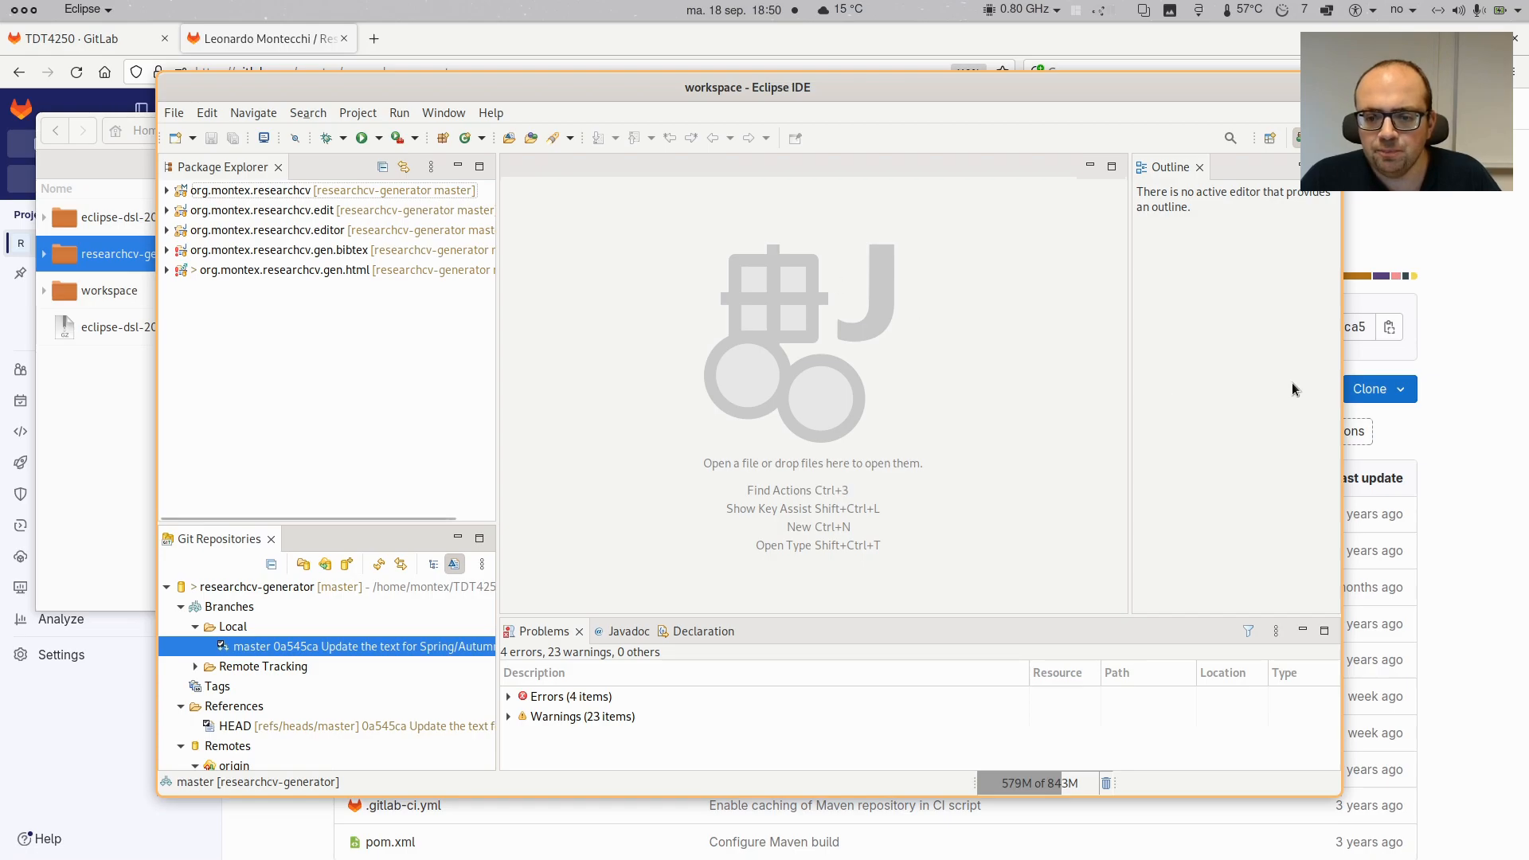
Switch to the GitLab project page, view its SSH and HTTPS clone addresses, and return to Eclipse
left_click(1465, 283)
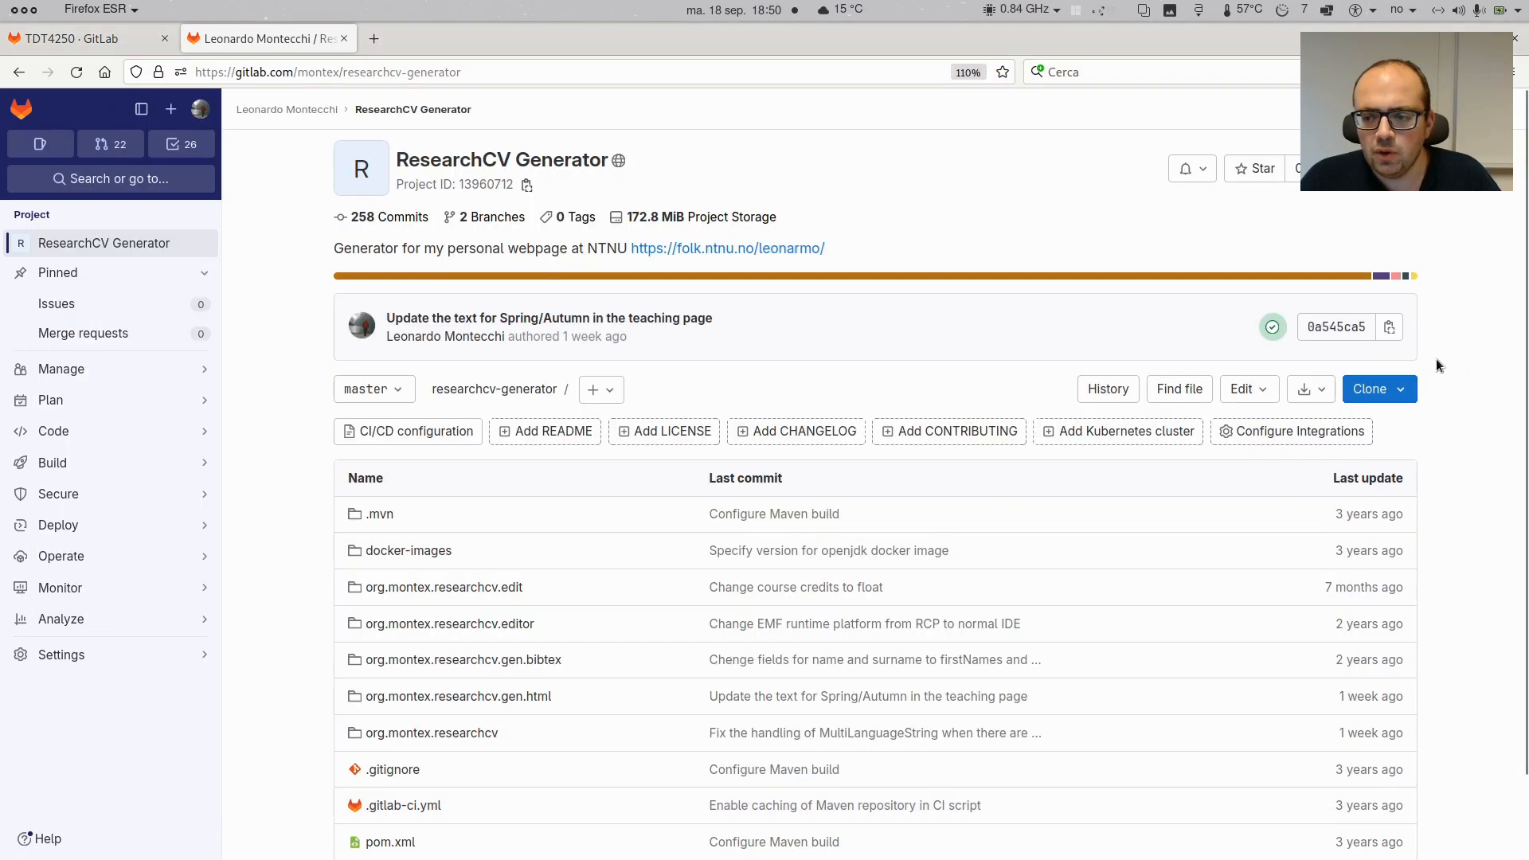
left_click(1404, 388)
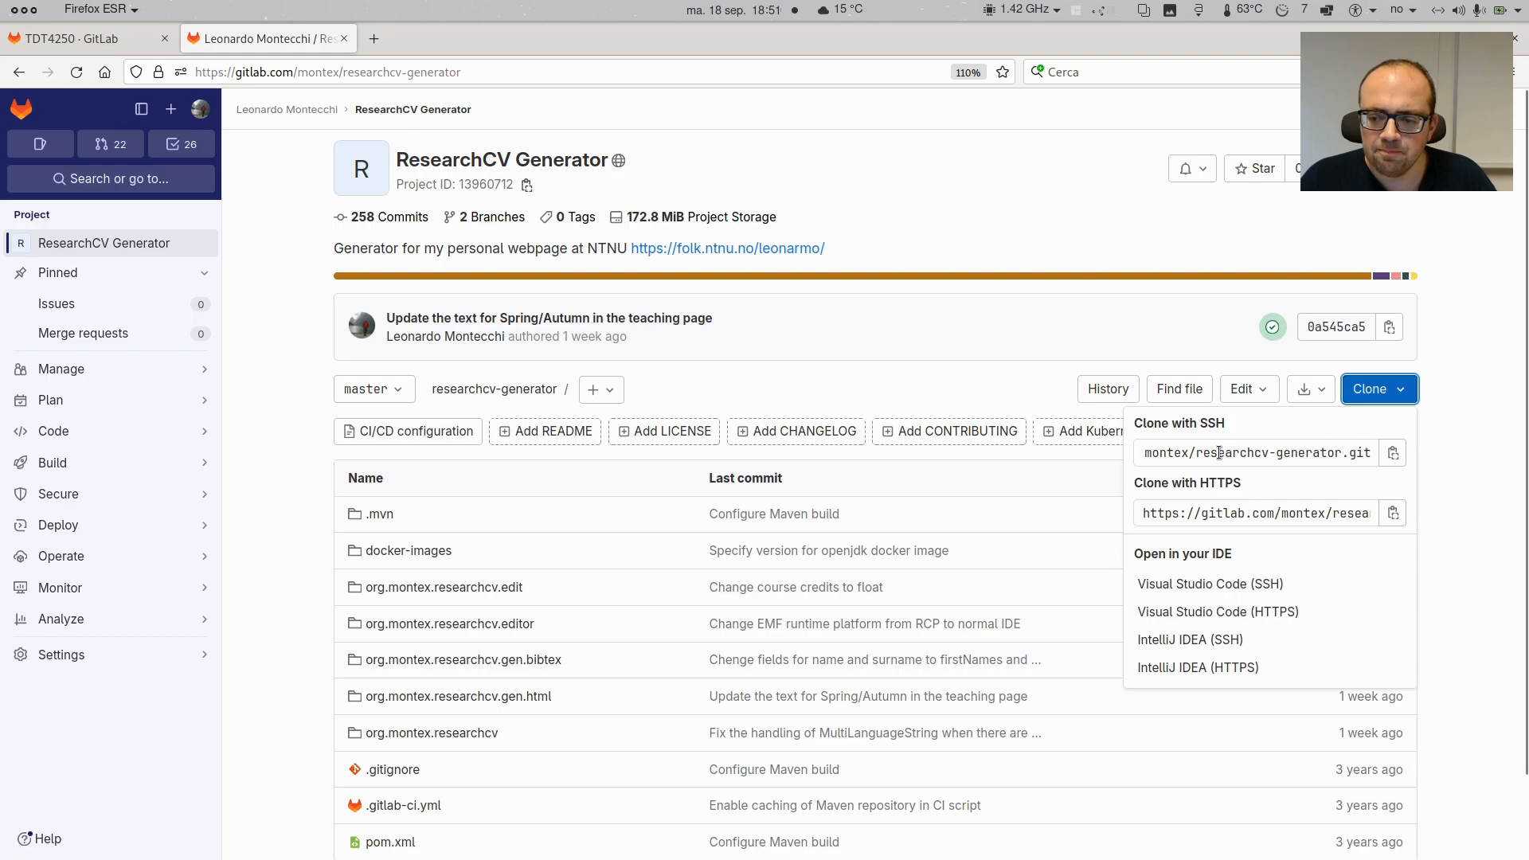
key("alt+Tab")
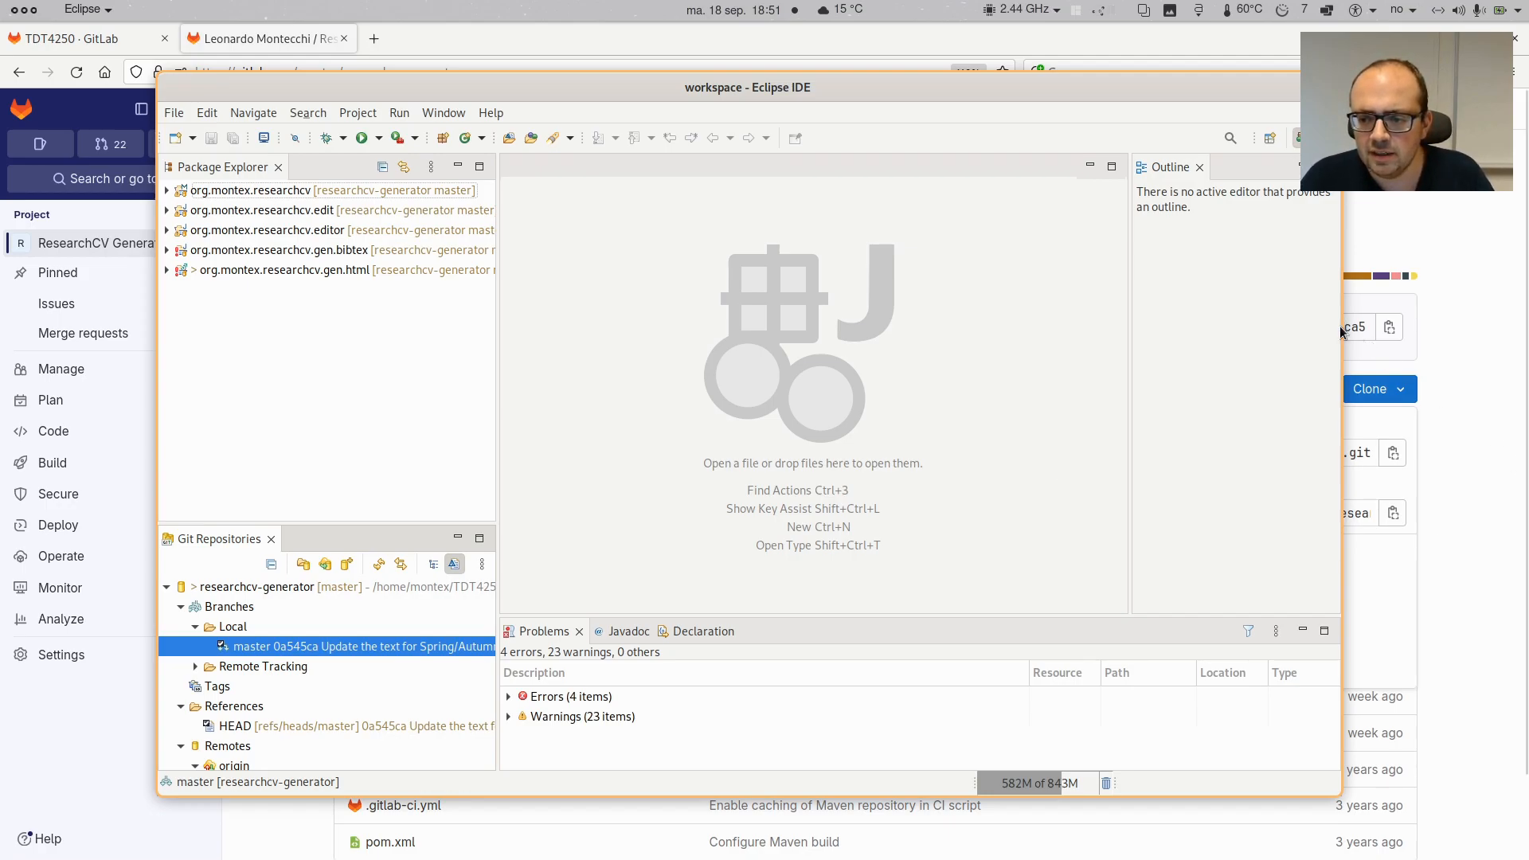
Open the preferences in an enlarged dialog and filter the settings by git
left_click_drag(1339, 330, 1190, 366)
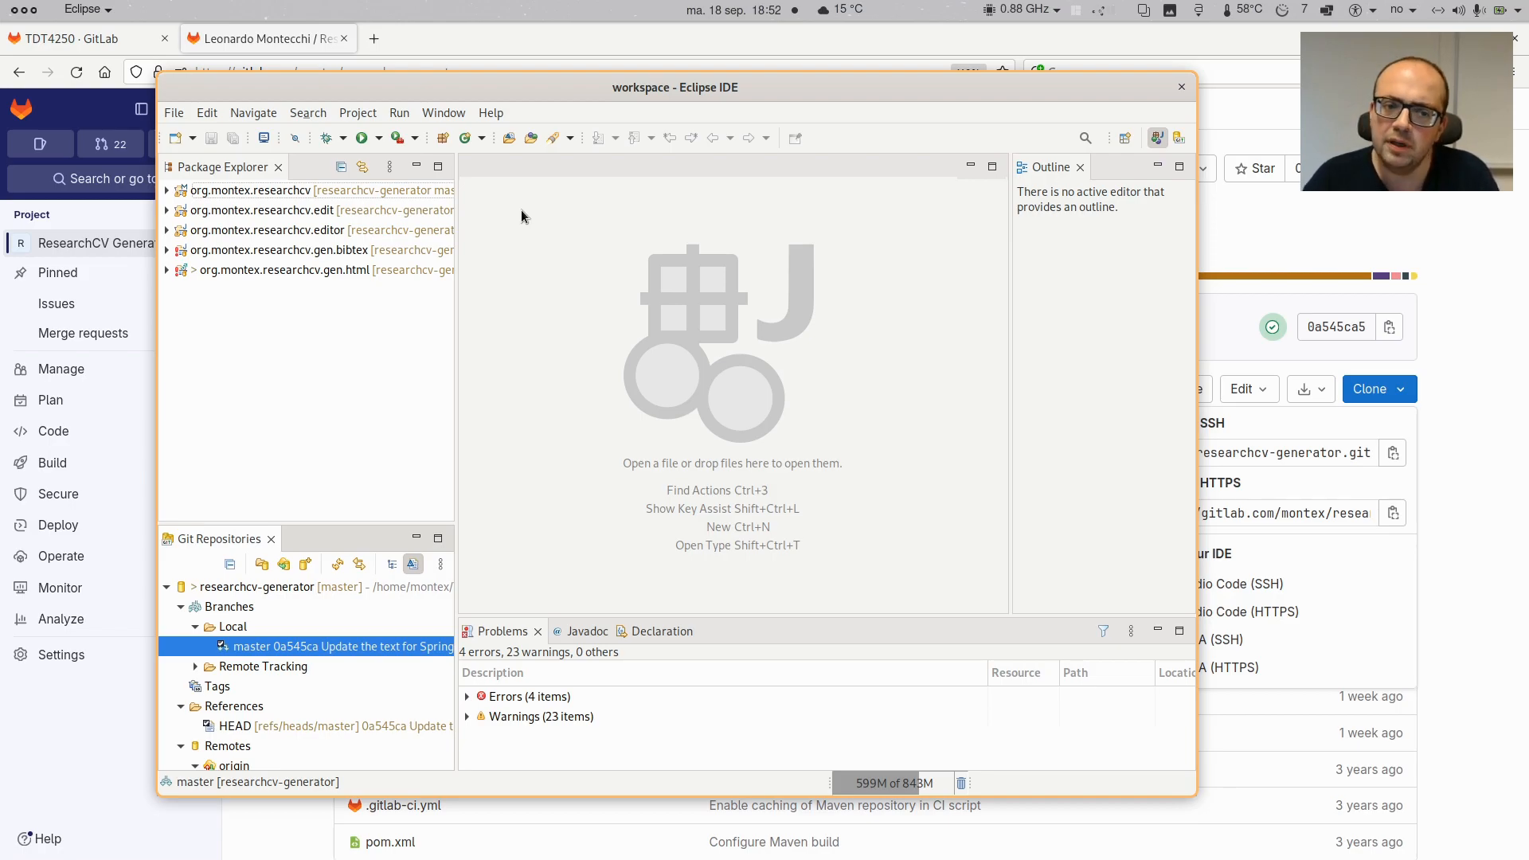
left_click(452, 116)
left_click(452, 111)
left_click(452, 112)
left_click(488, 288)
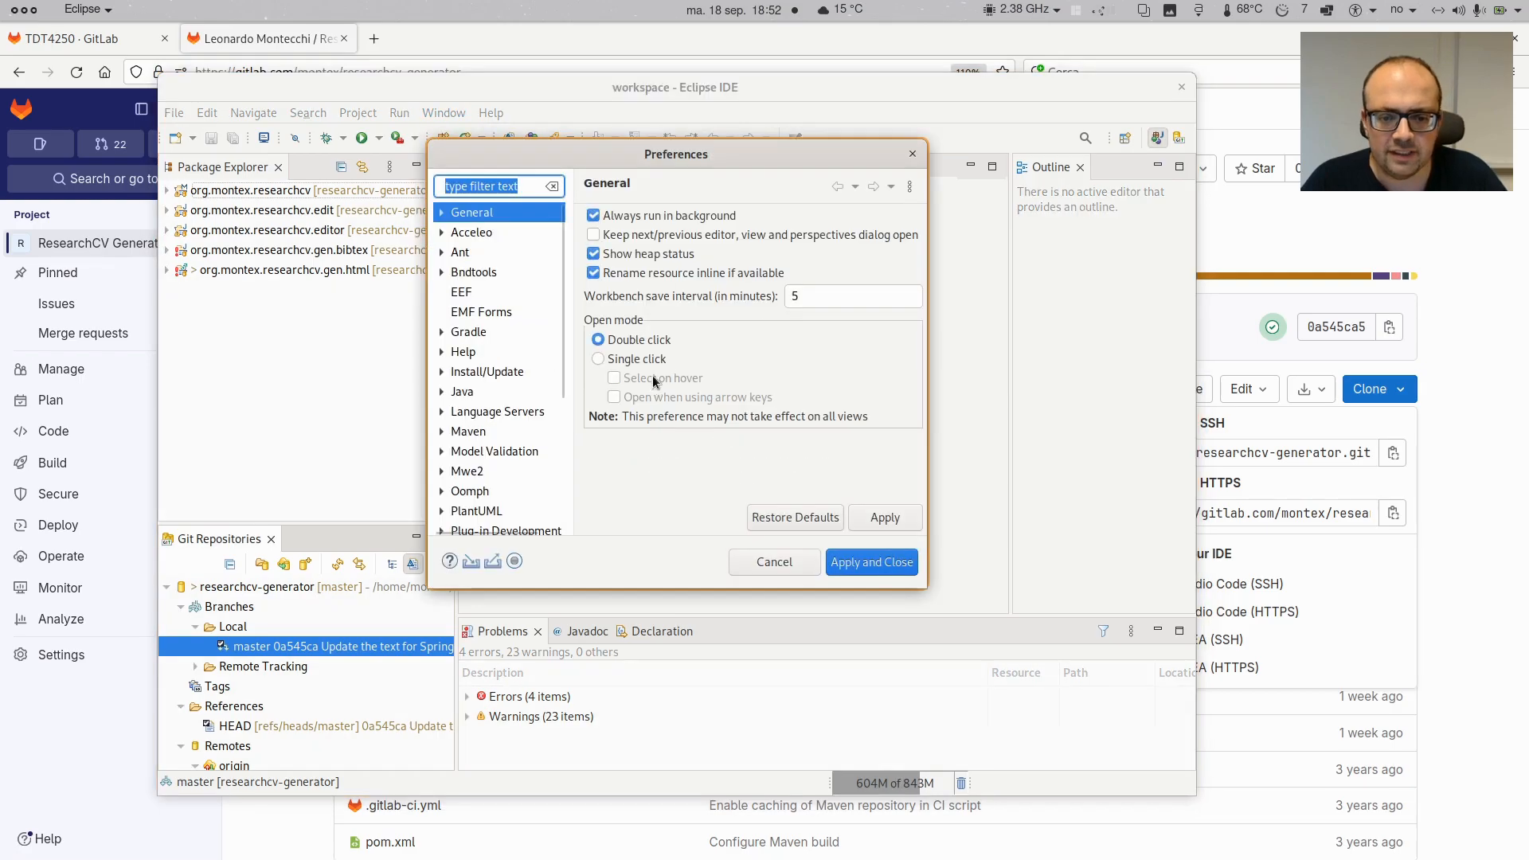
left_click_drag(926, 588, 1144, 689)
left_click_drag(828, 156, 724, 161)
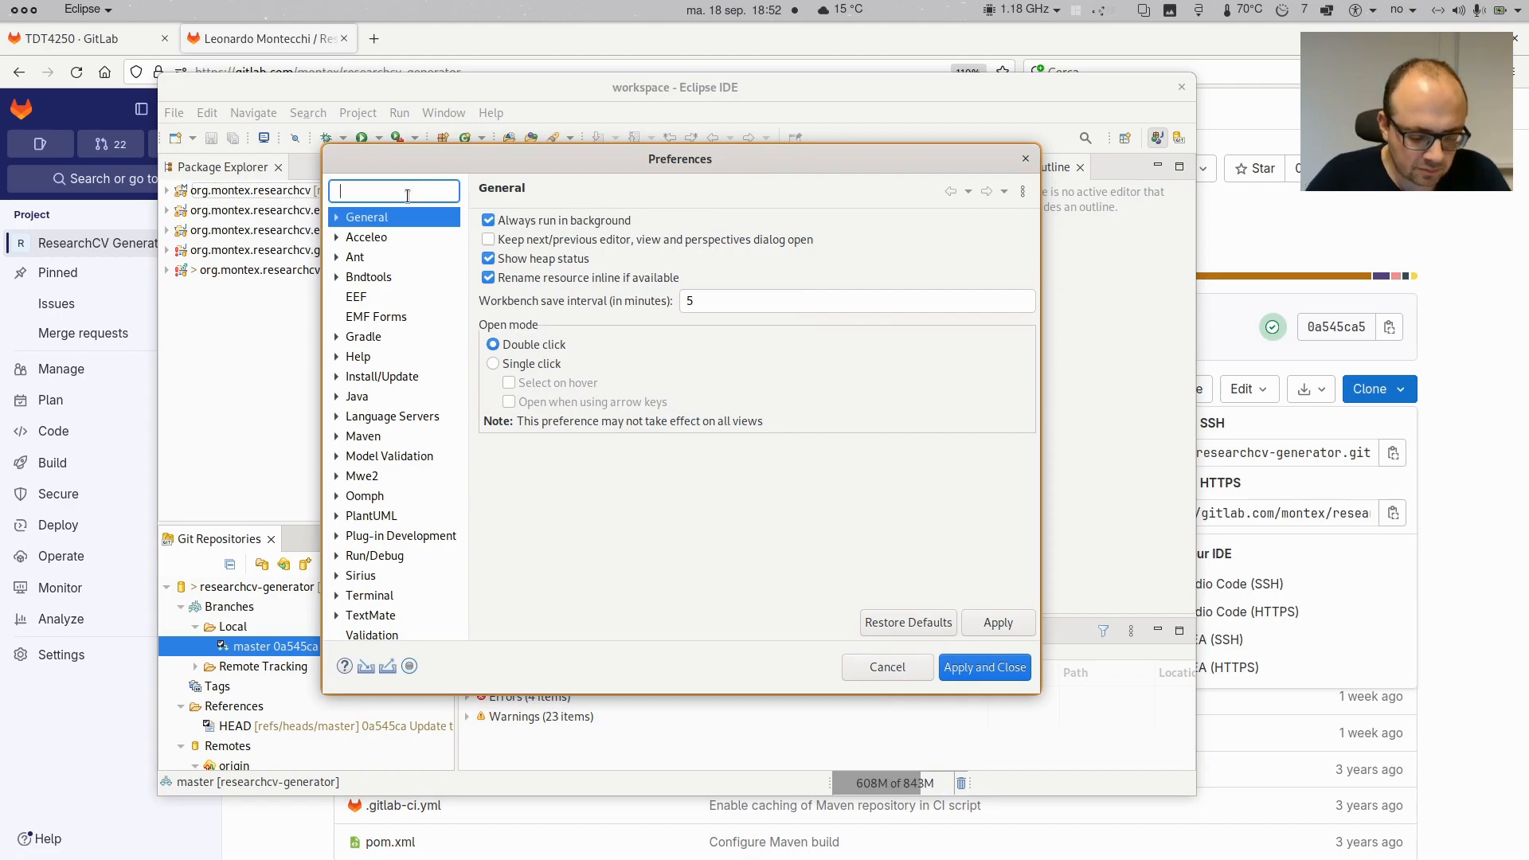
type("git")
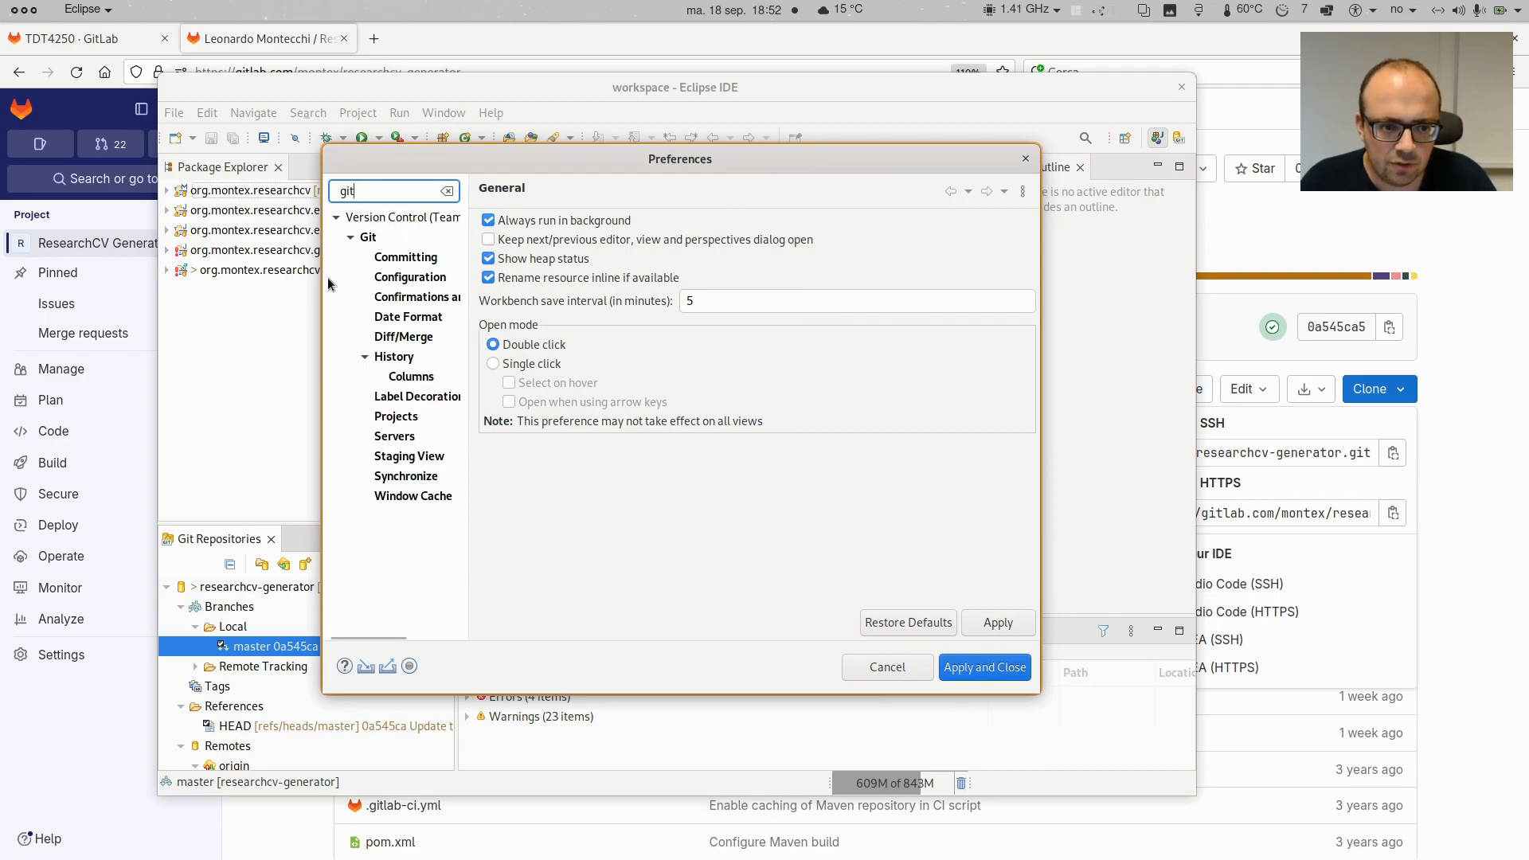
left_click_drag(323, 279, 277, 279)
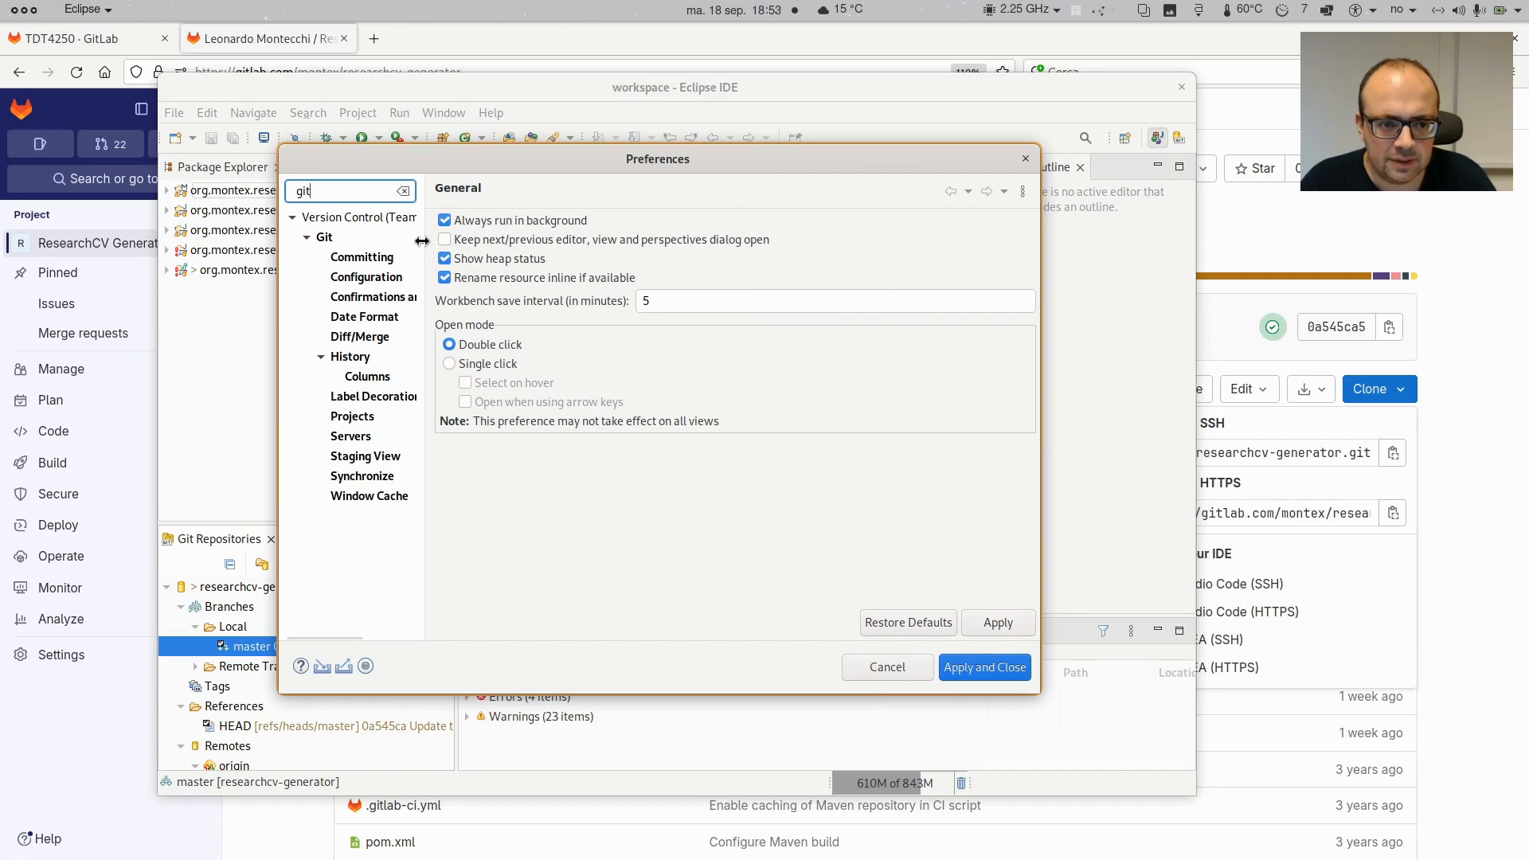
Filter the preferences by ssh and examine the SSH2 home folder, private keys and key management options
double_click(373, 193)
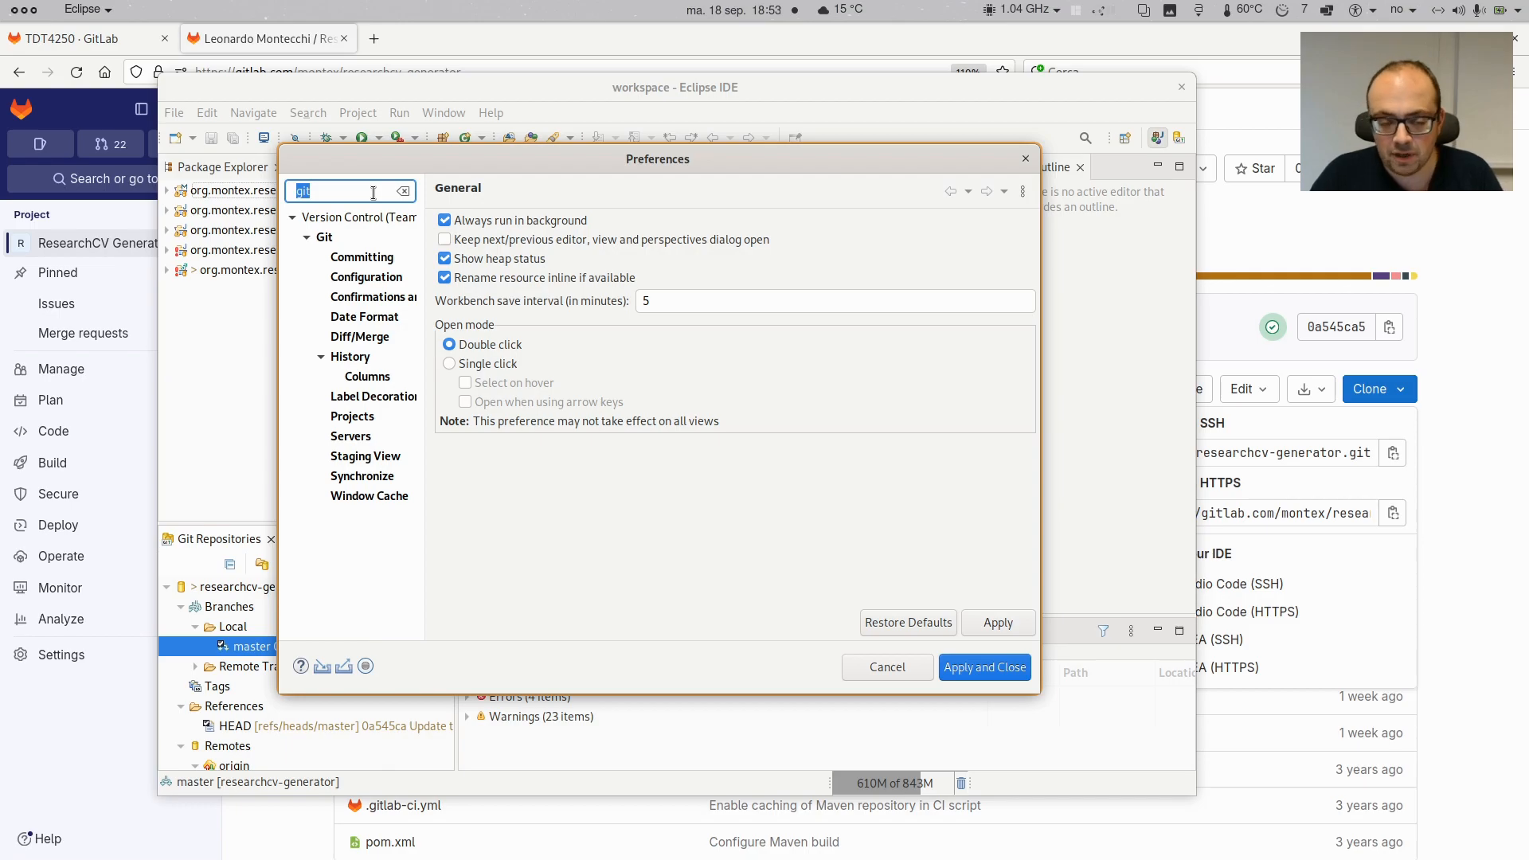
key("BackSpace")
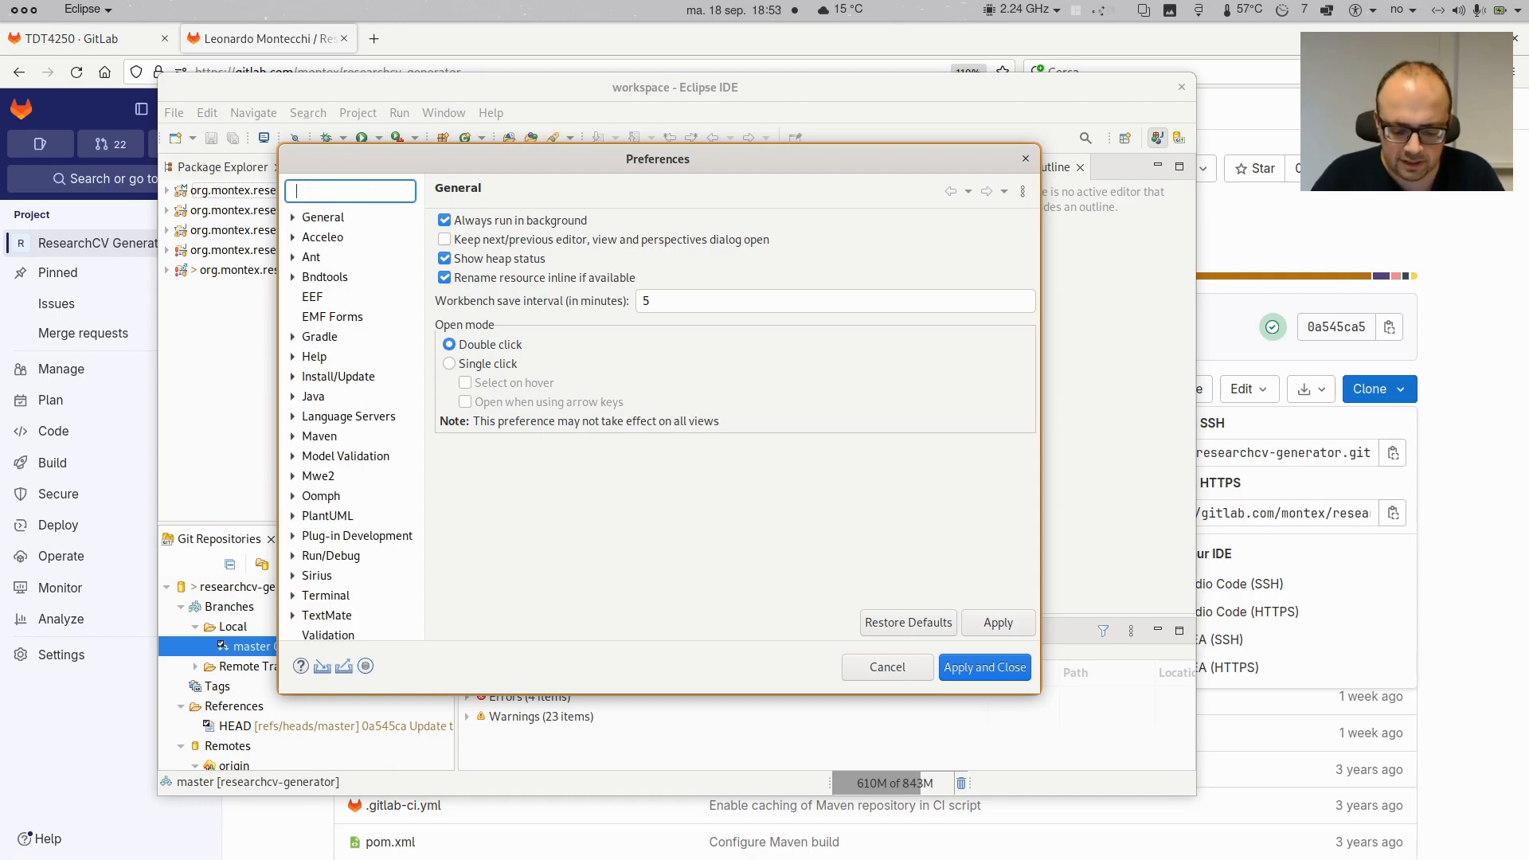
type("ssh")
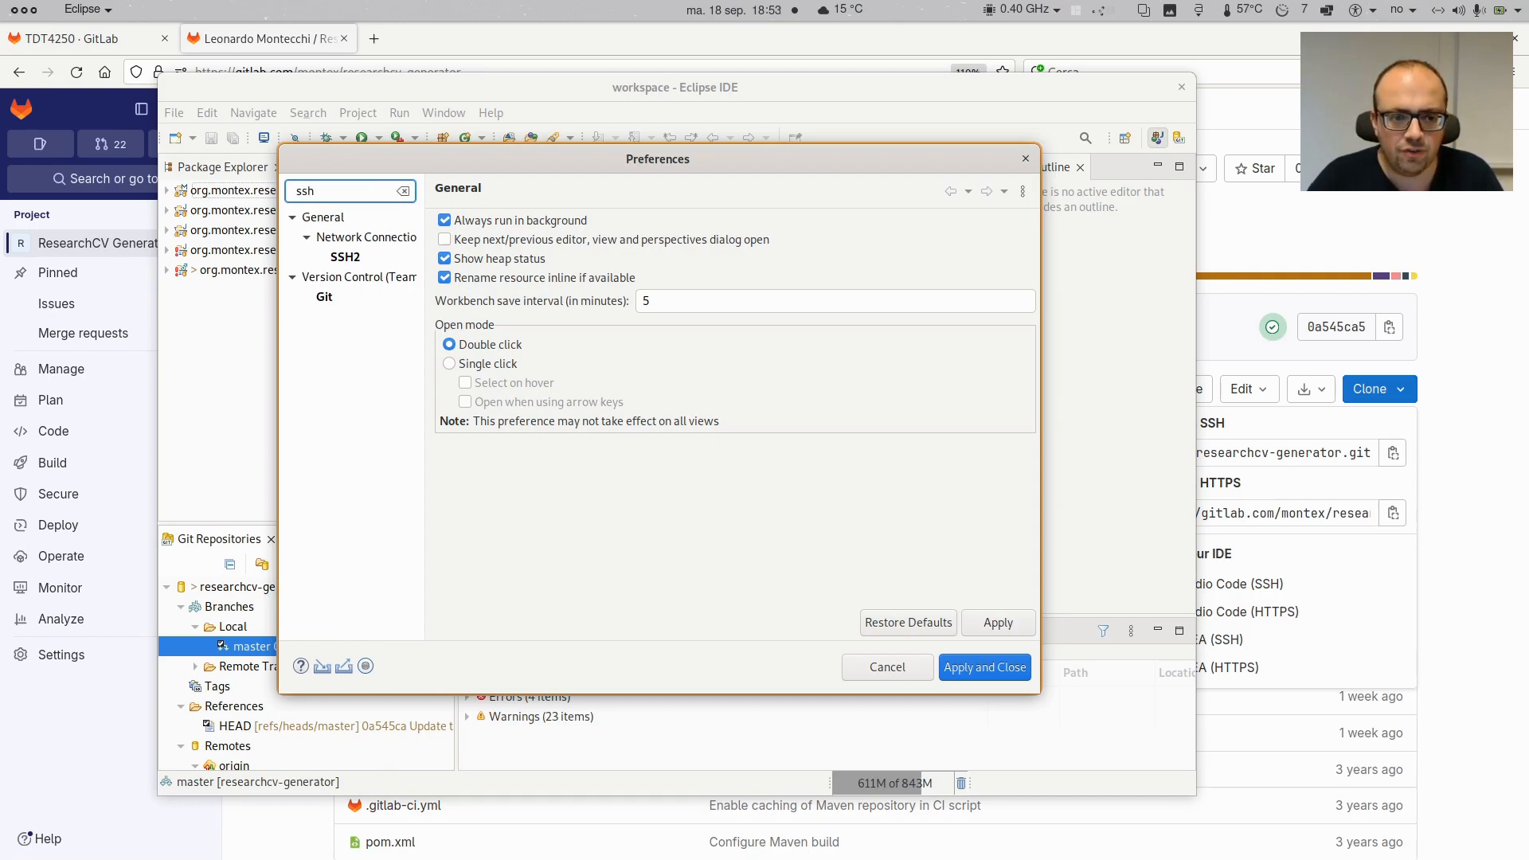
left_click(366, 257)
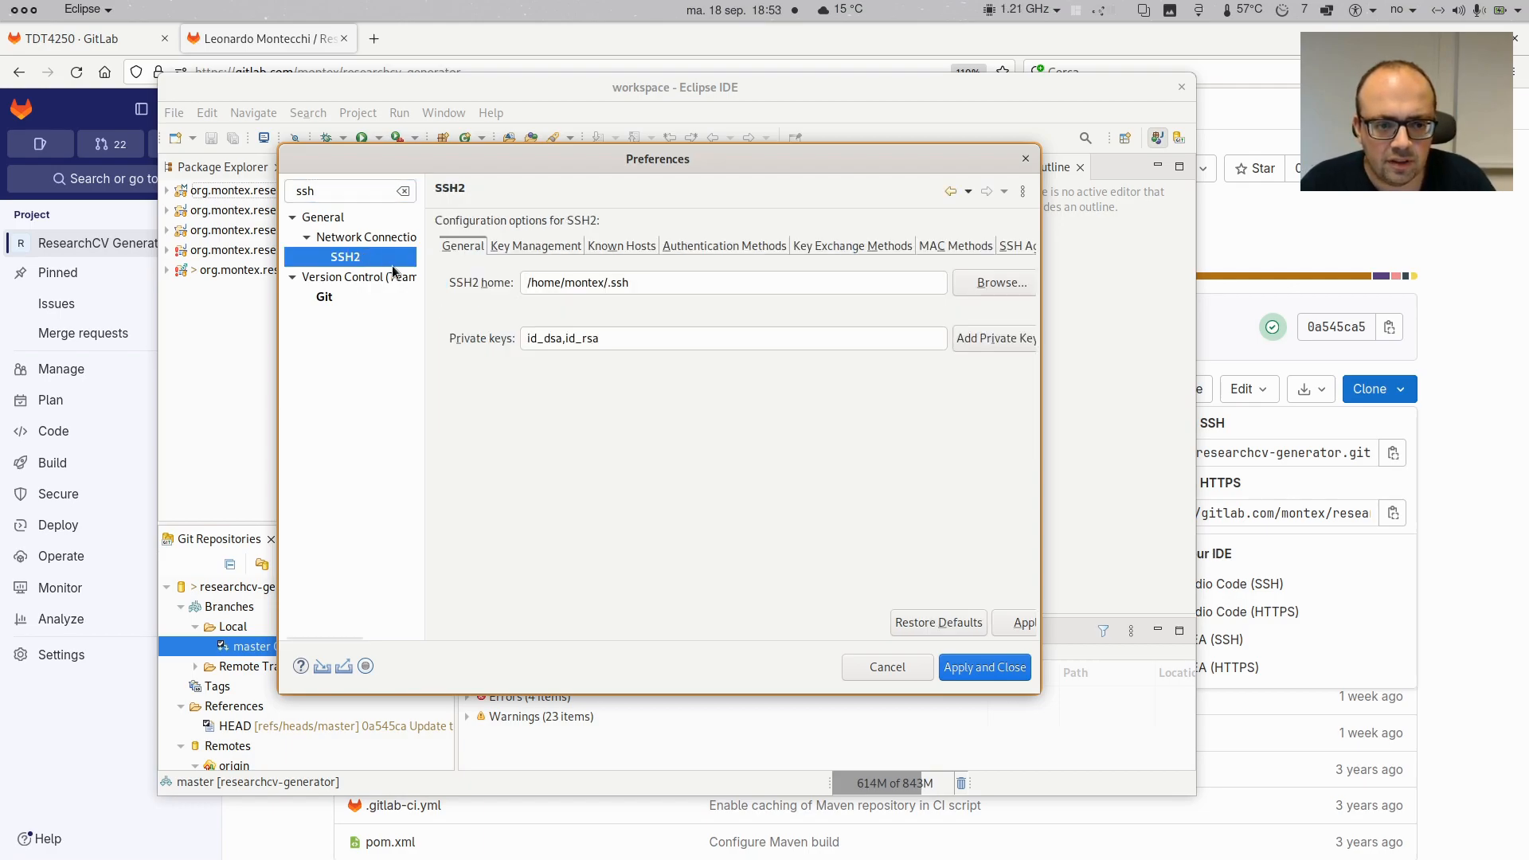
left_click_drag(424, 274, 441, 287)
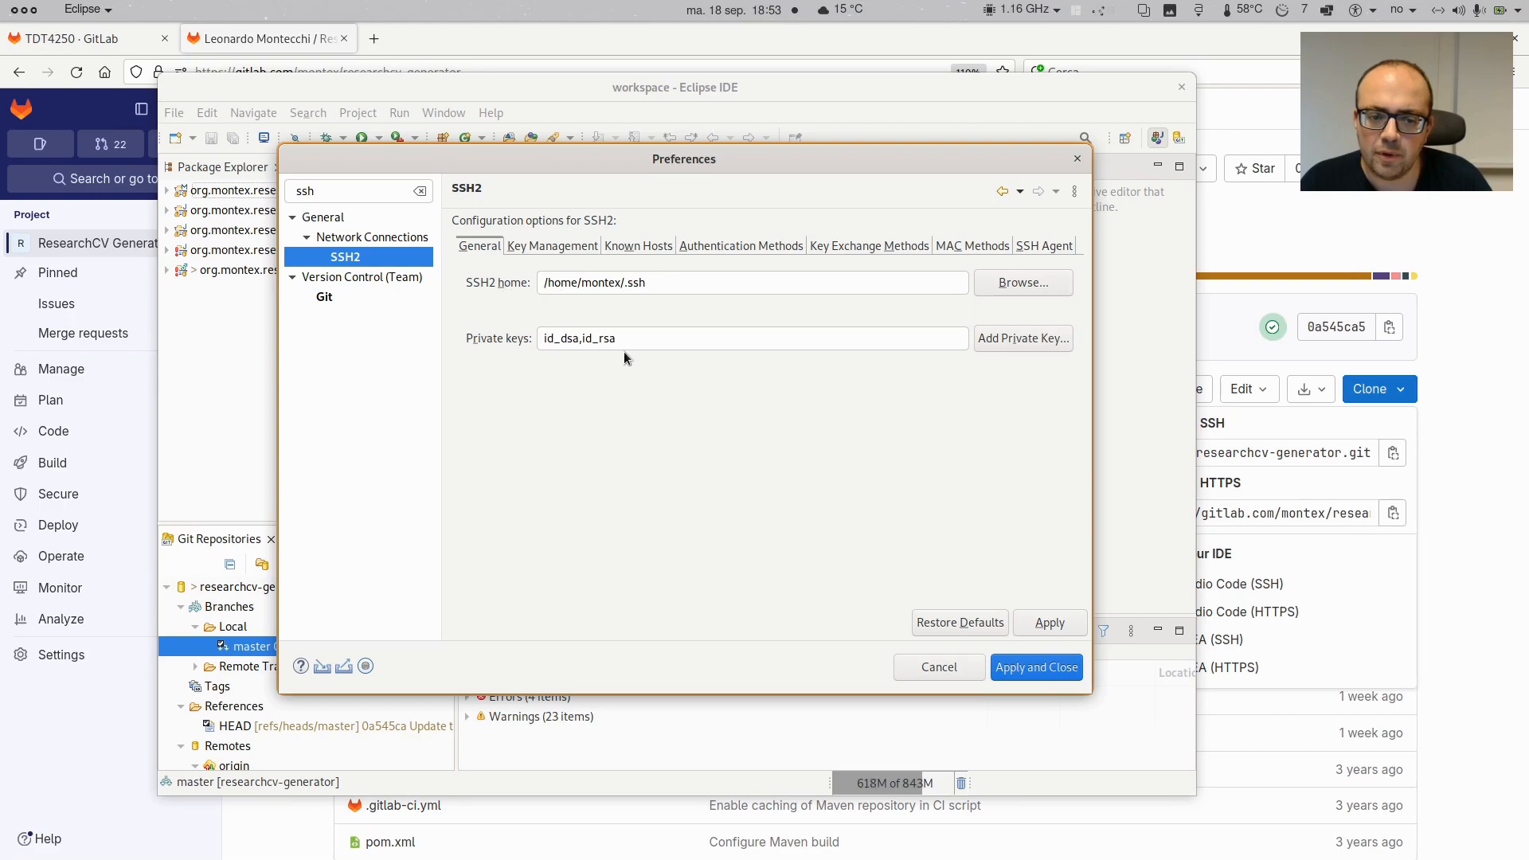
left_click(714, 280)
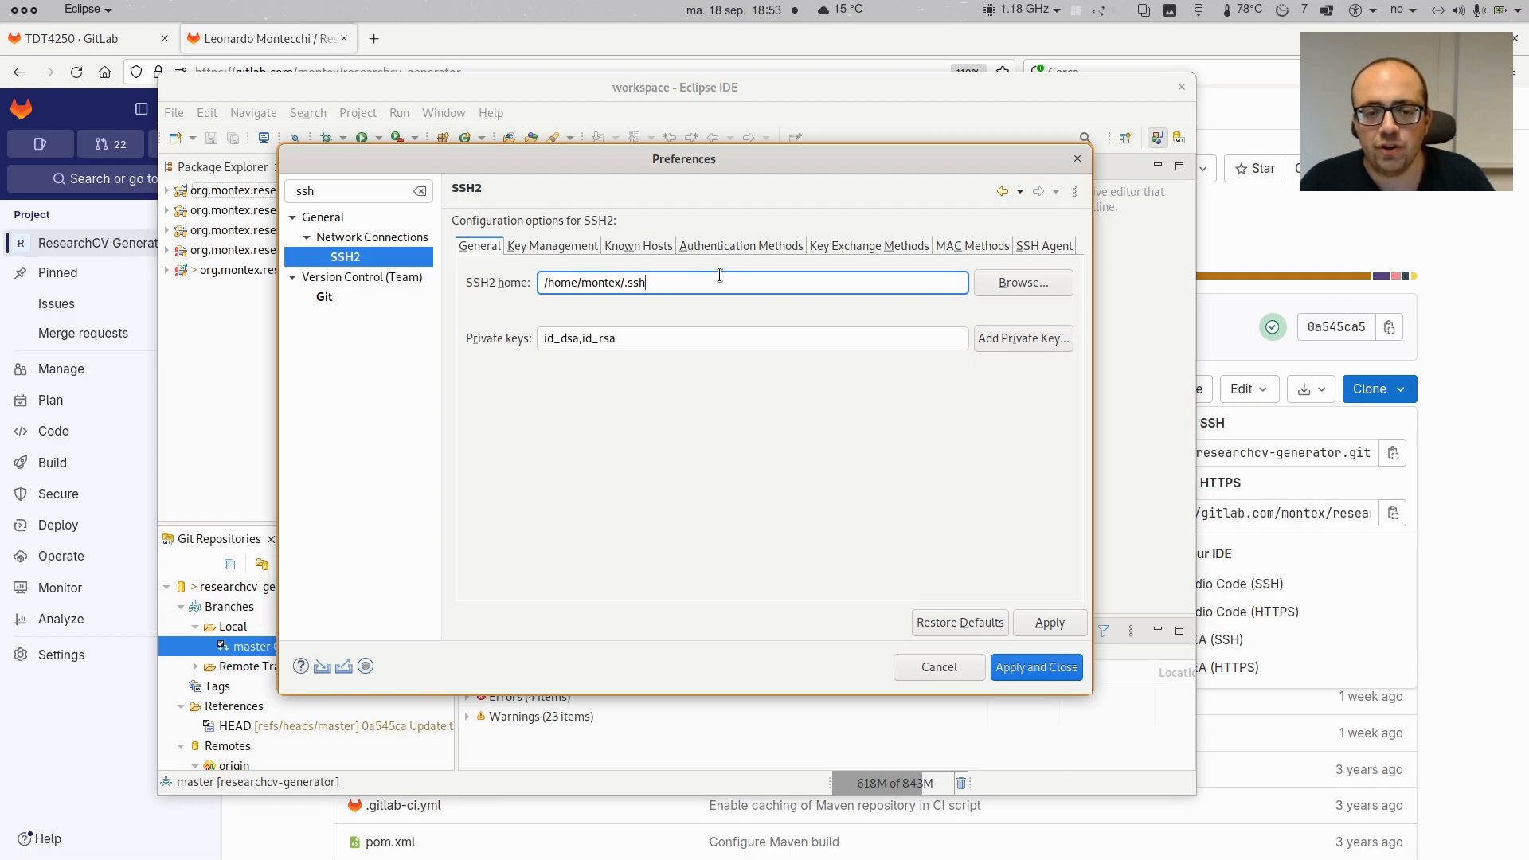
left_click_drag(719, 275, 519, 285)
left_click(702, 281)
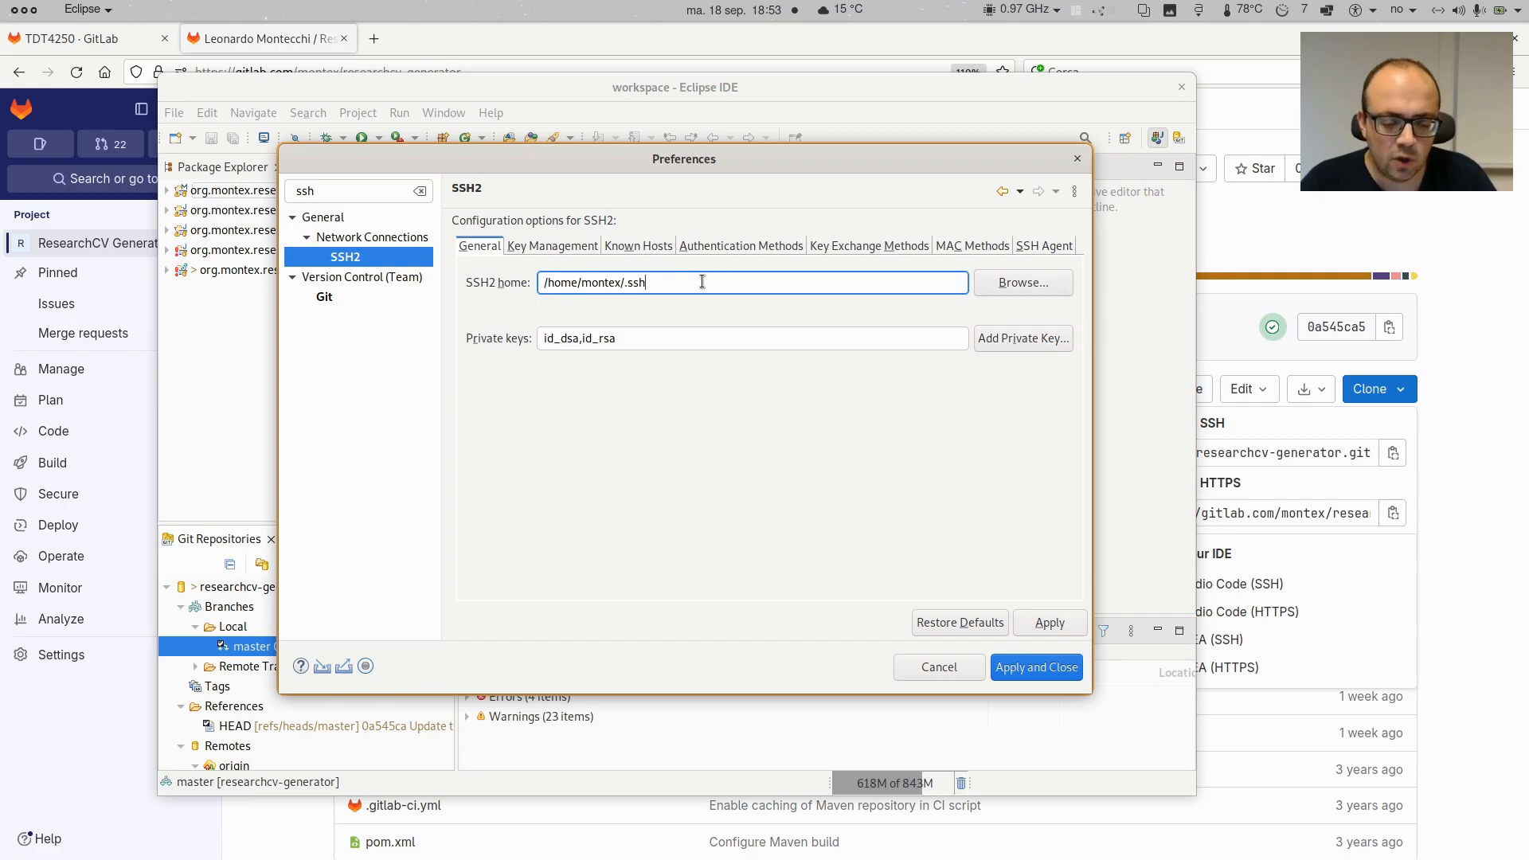
left_click_drag(648, 283, 628, 284)
left_click(693, 280)
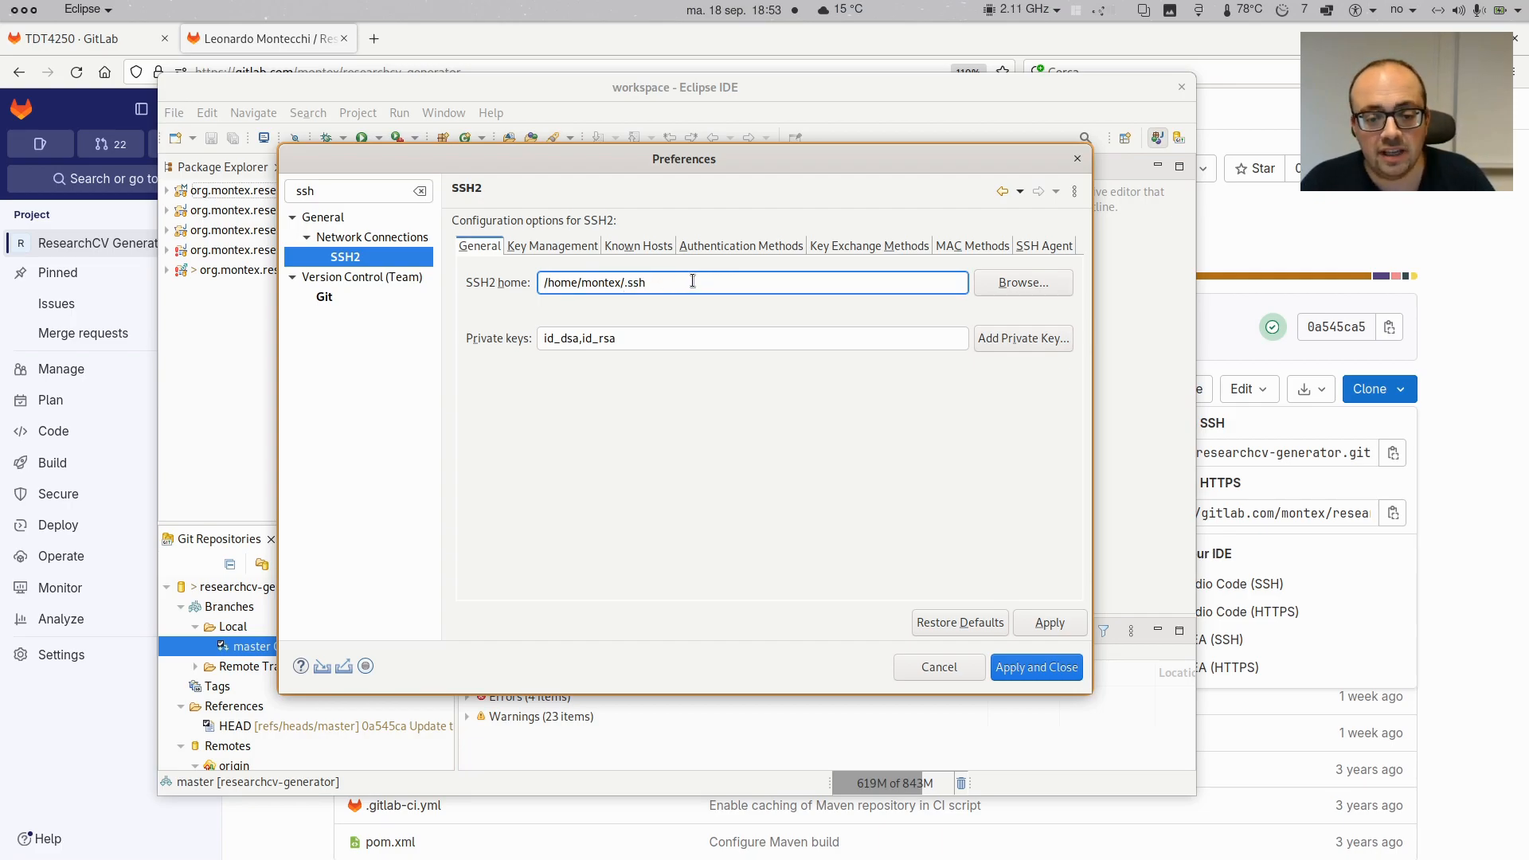
left_click(552, 245)
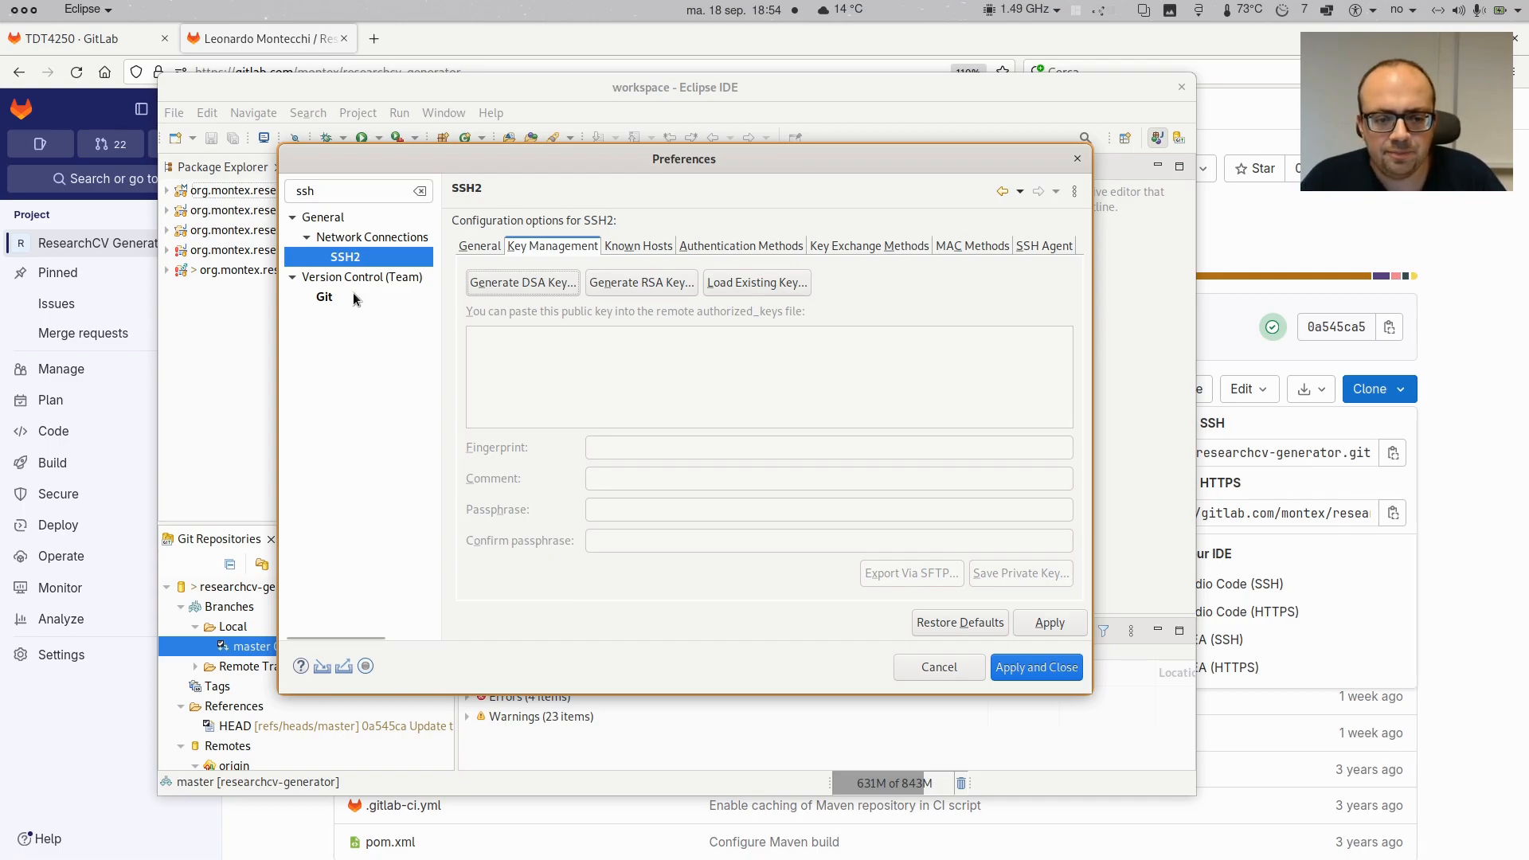
Examine the Git preferences for the default repository folder and for committing, and close the preferences without applying anything
left_click(354, 297)
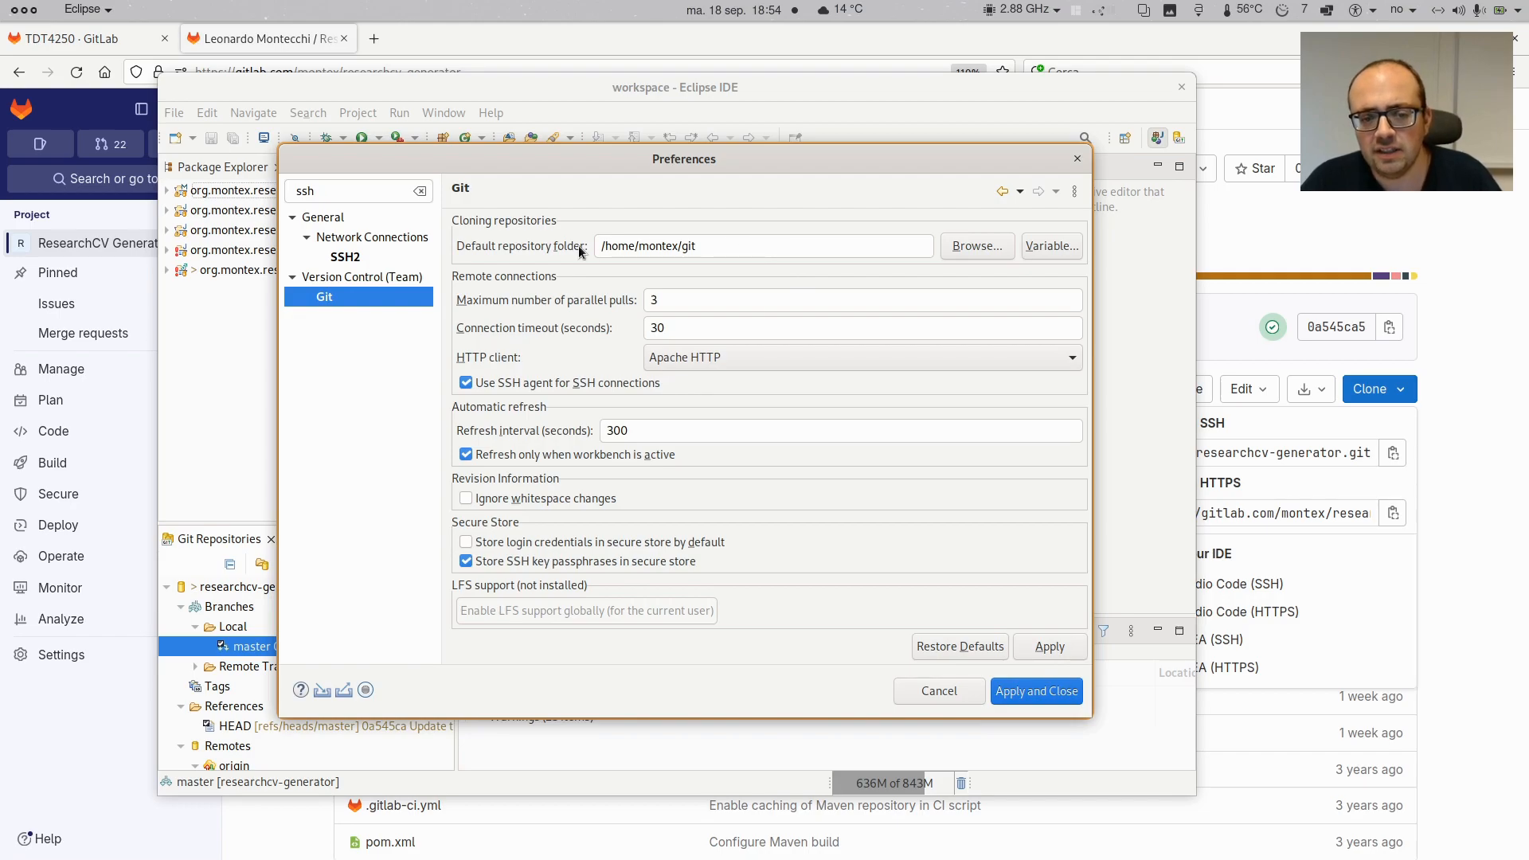
left_click(729, 247)
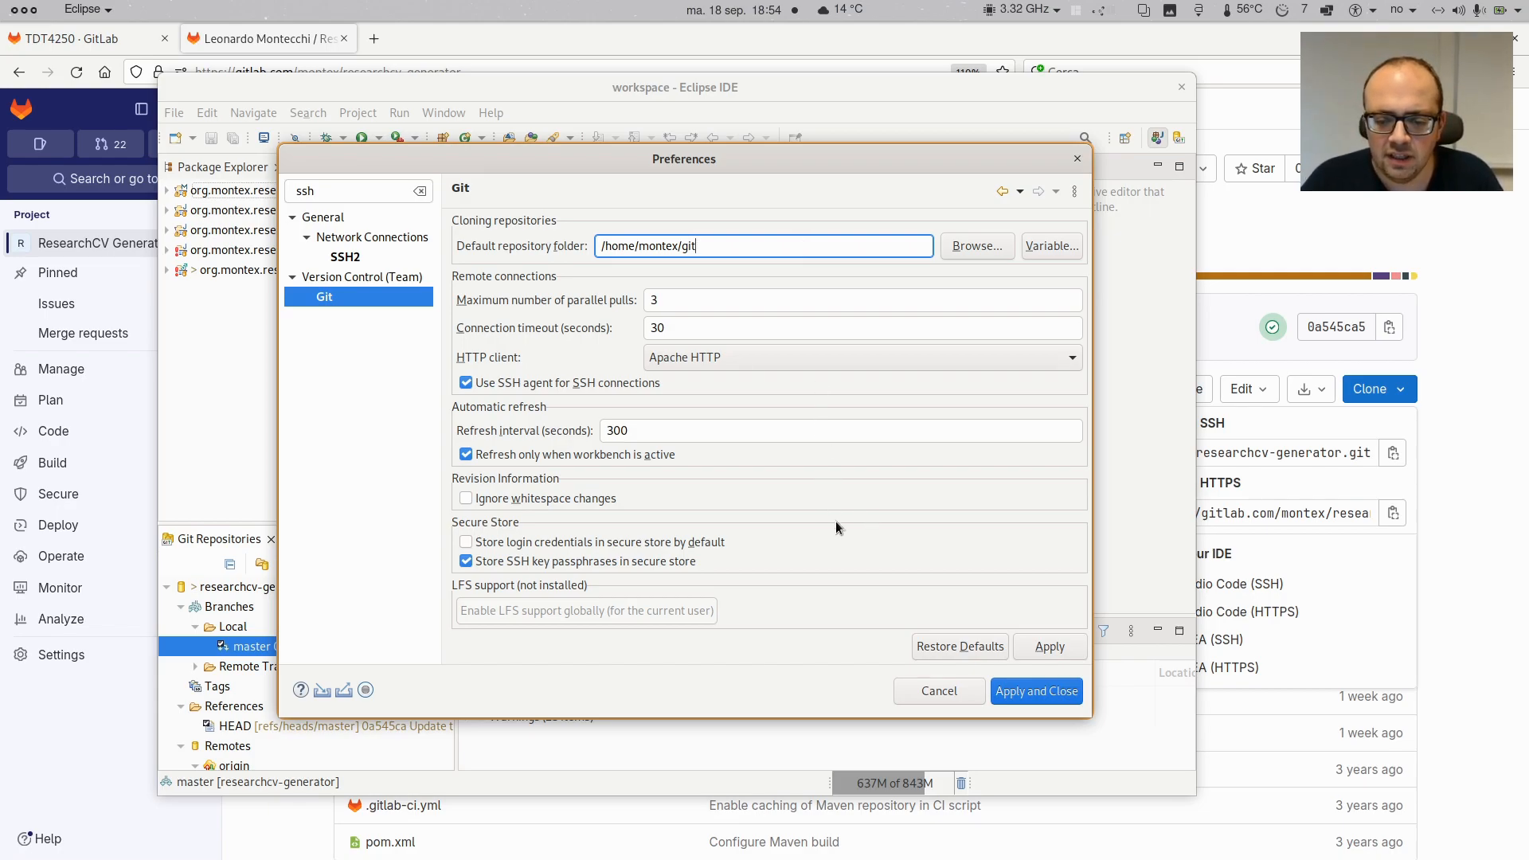
left_click(419, 191)
left_click(393, 192)
type("ssh")
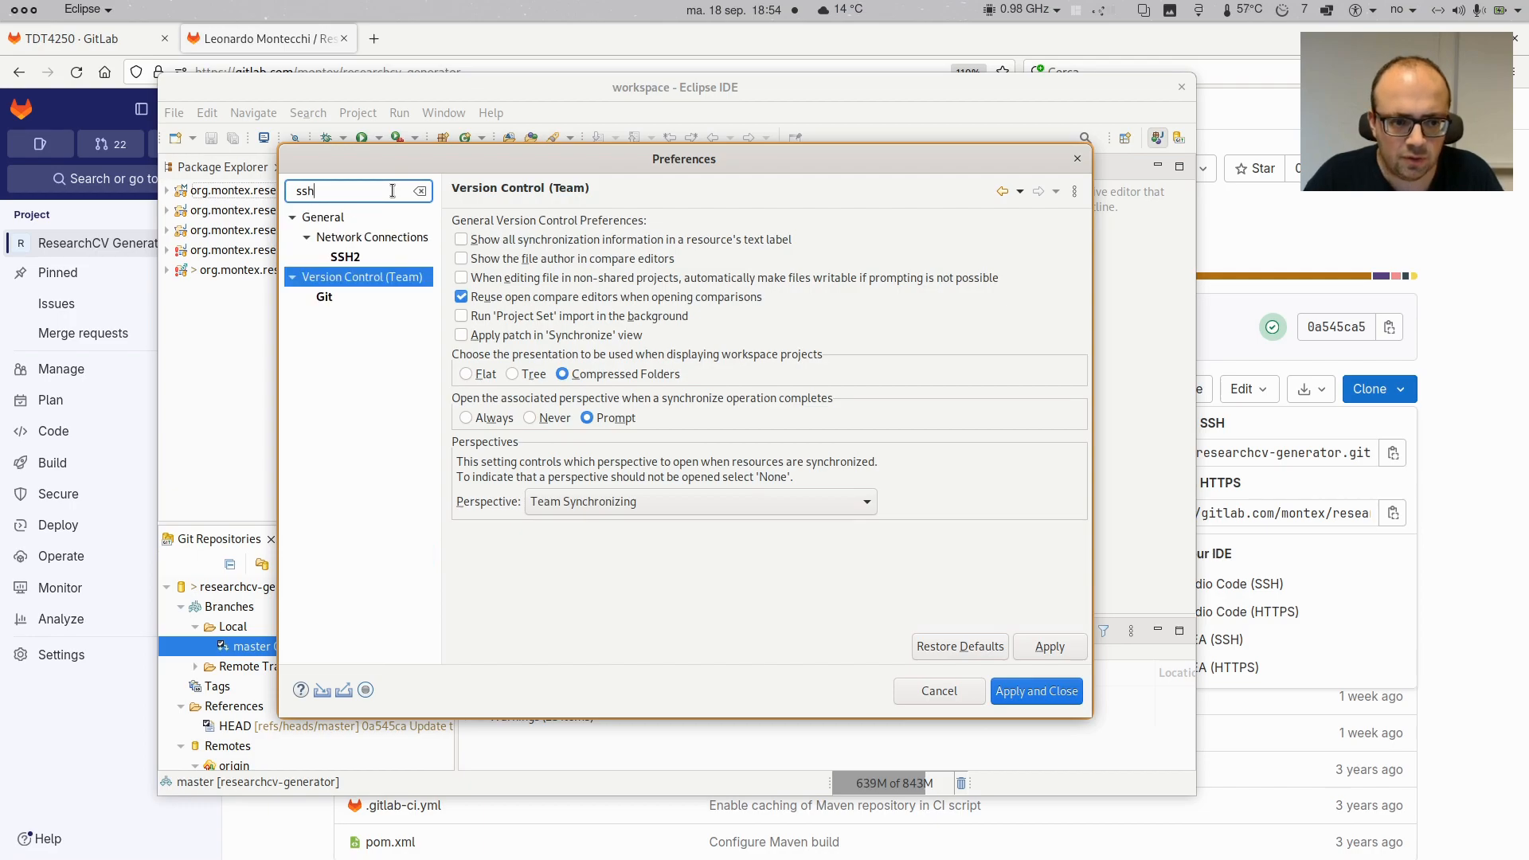
double_click(393, 191)
type("git")
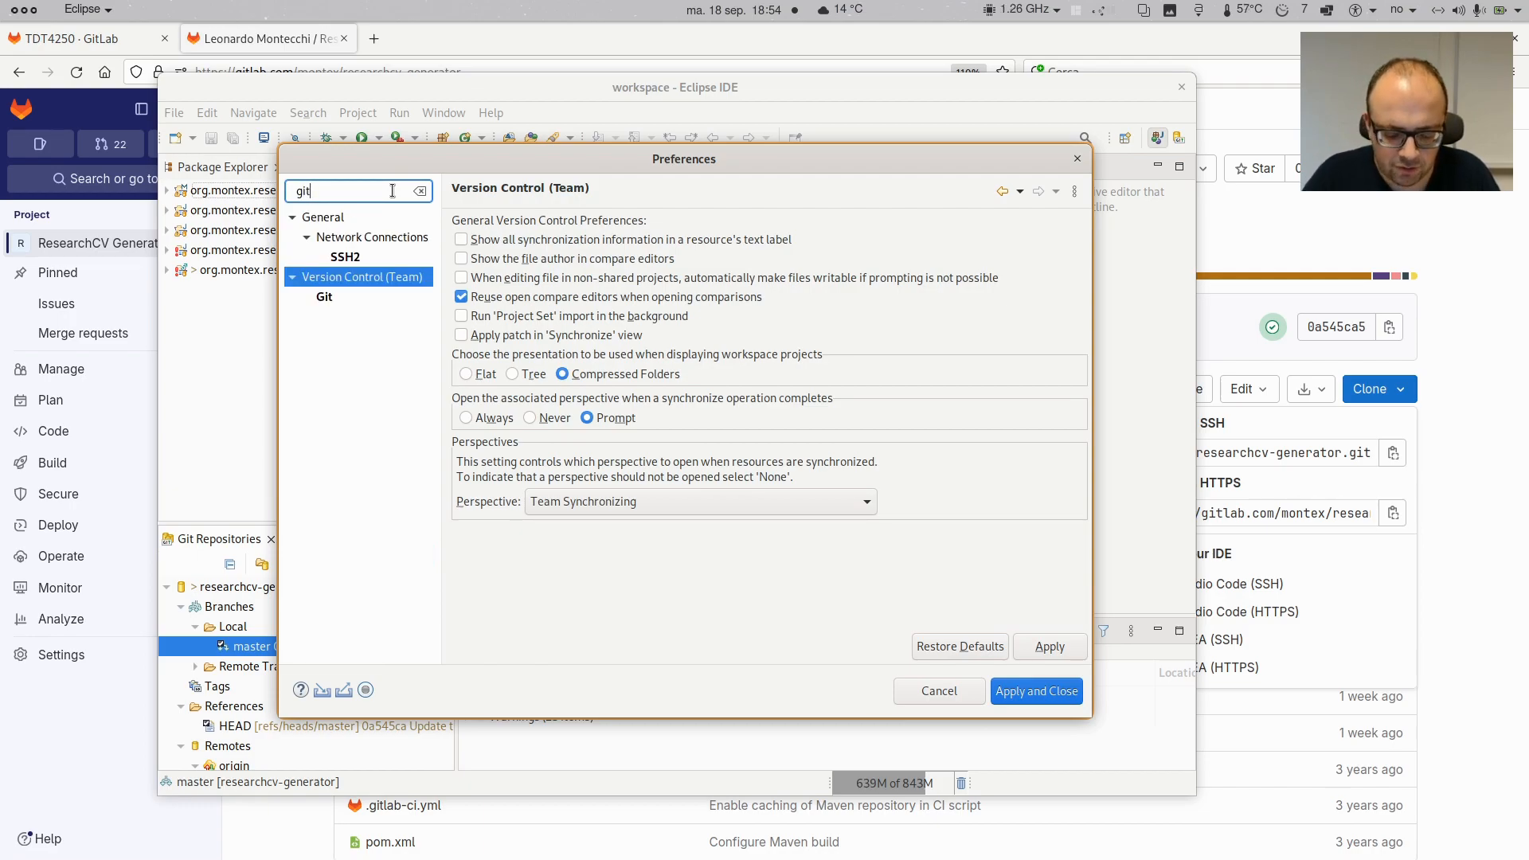
left_click(383, 256)
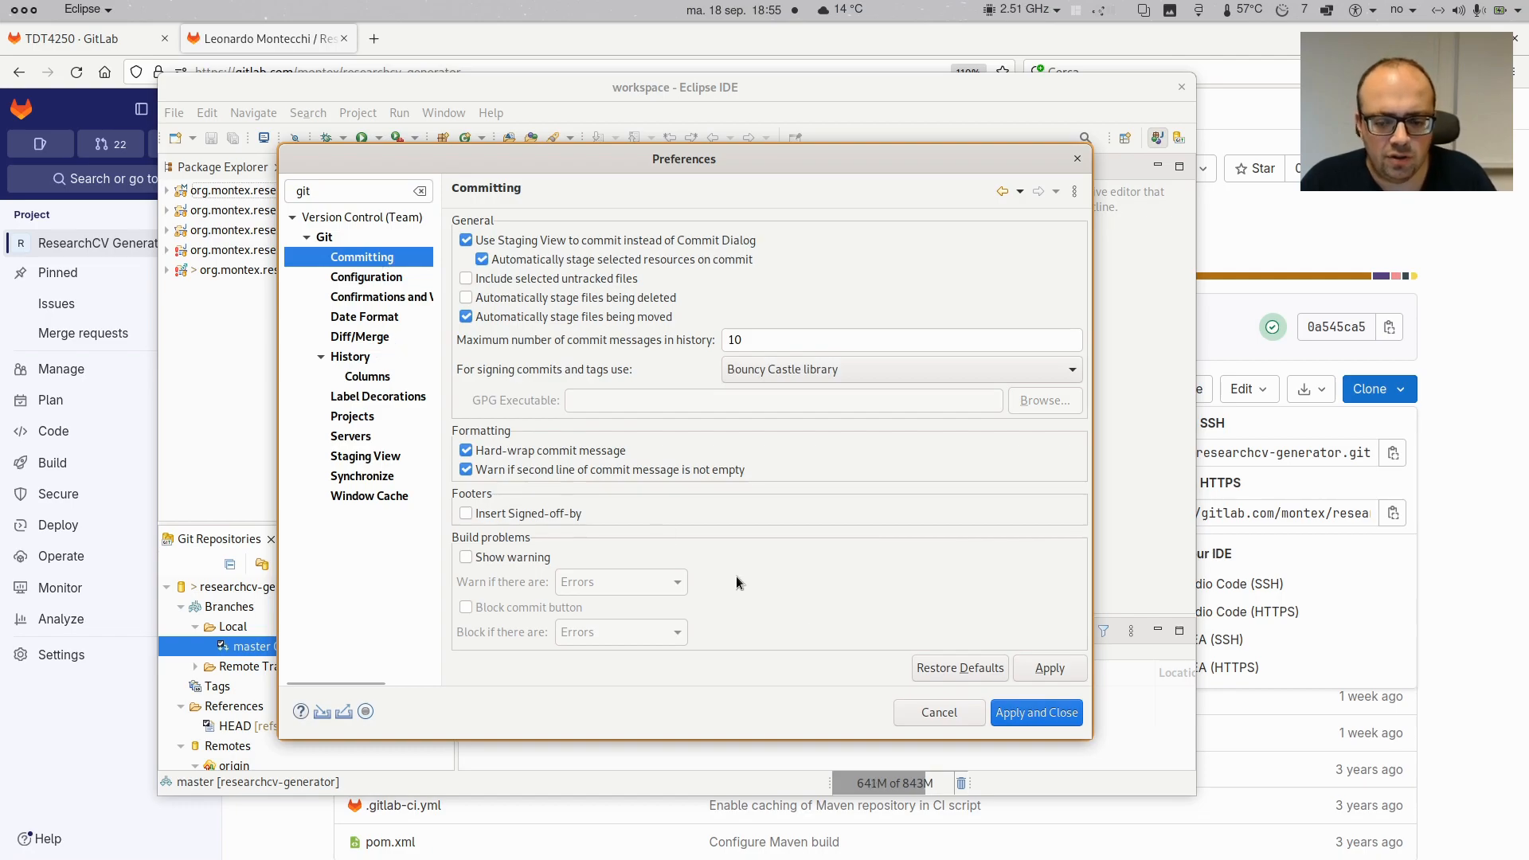
left_click(938, 713)
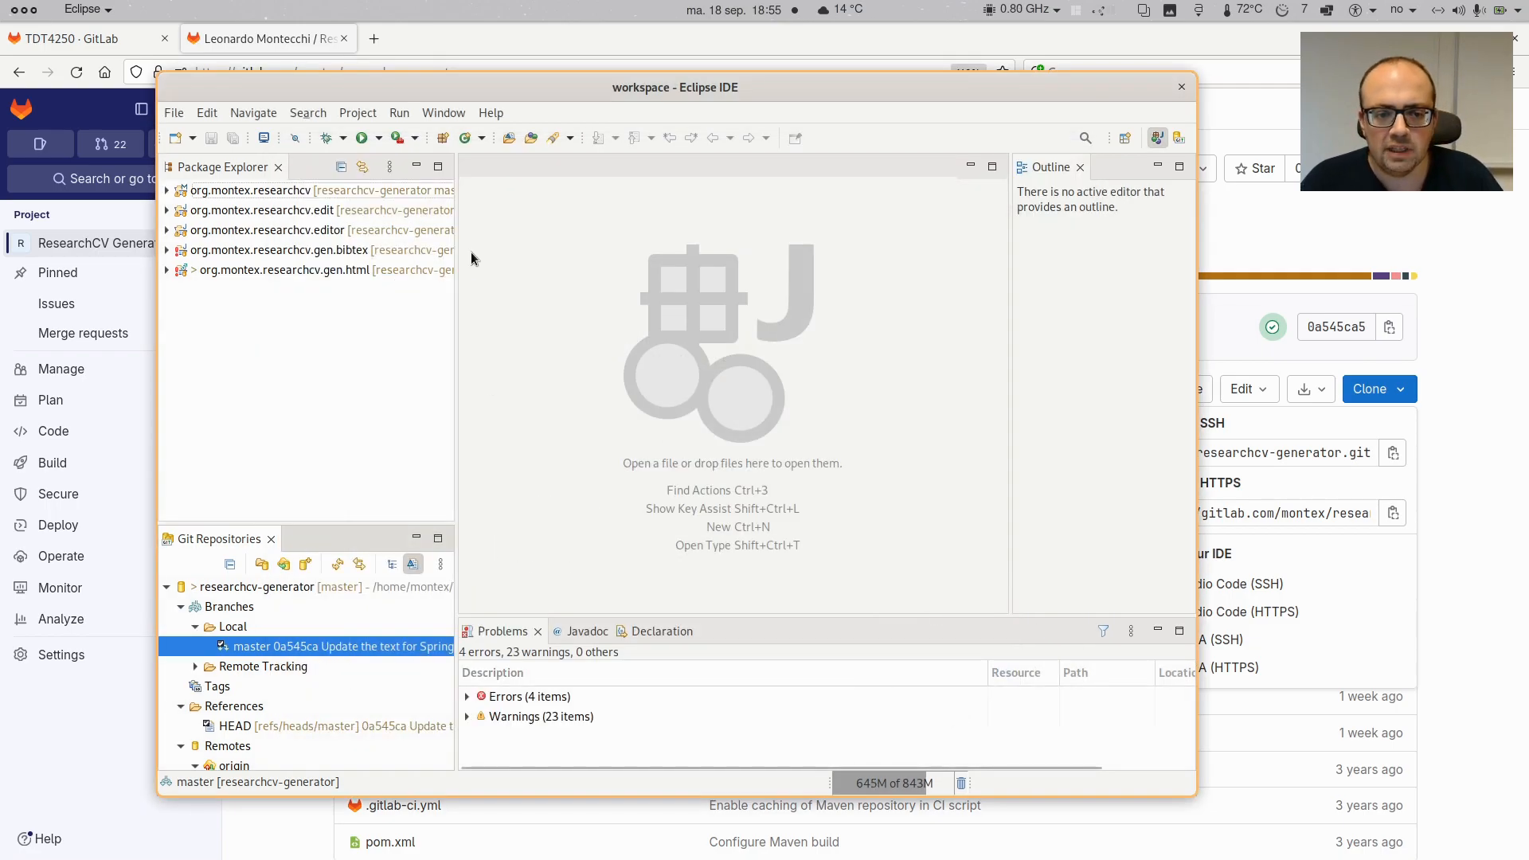
Remove all five org.montex.researchcv projects from the workspace while keeping their contents on disk
left_click_drag(453, 279, 495, 285)
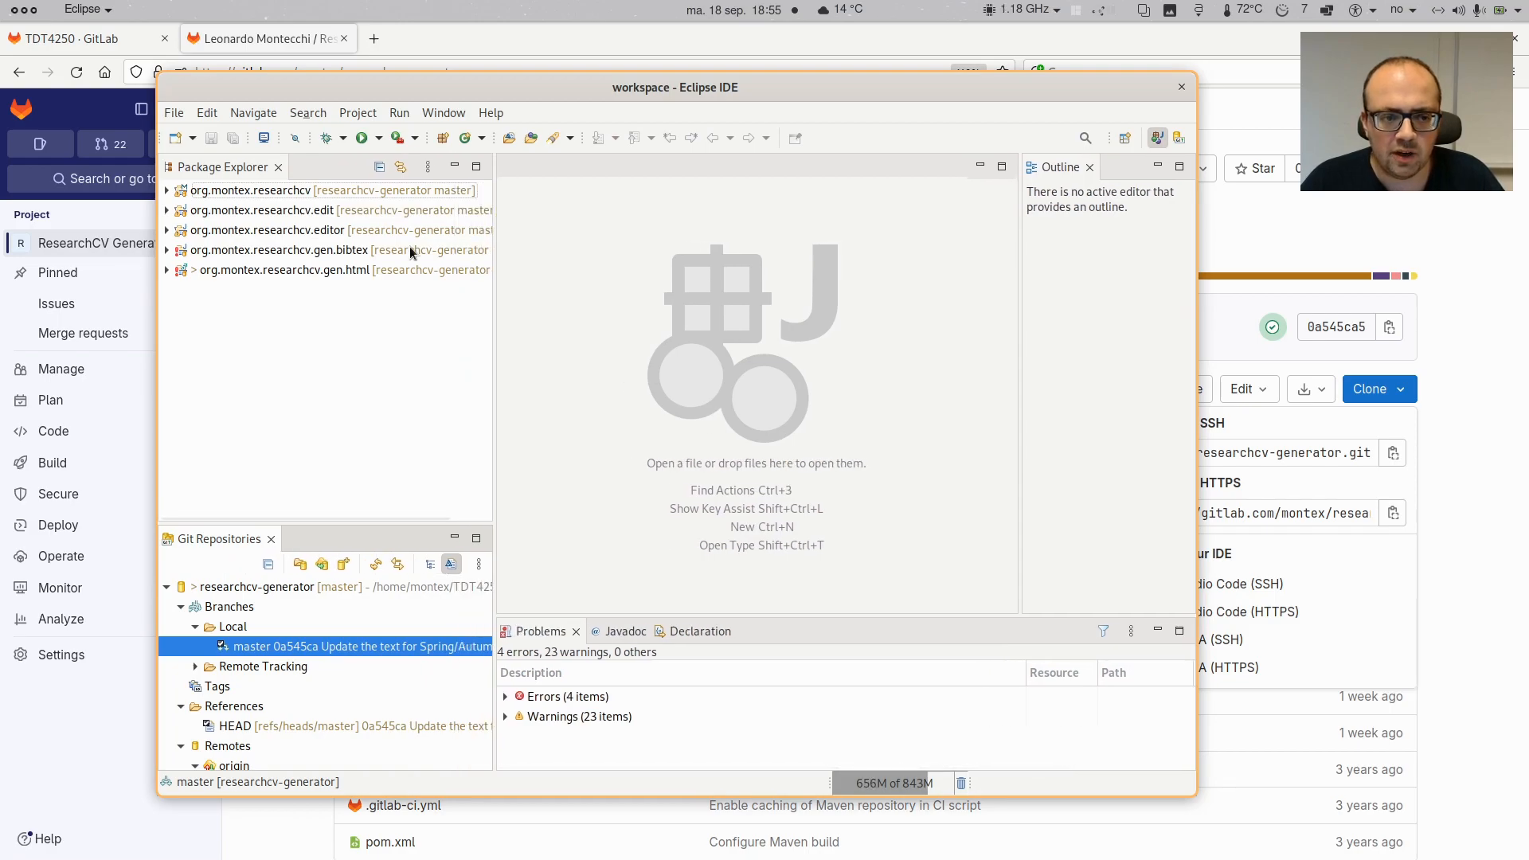
left_click(268, 192)
key("shift+Down")
key("shift+Down")
key("shift+Down")
key("shift+Down")
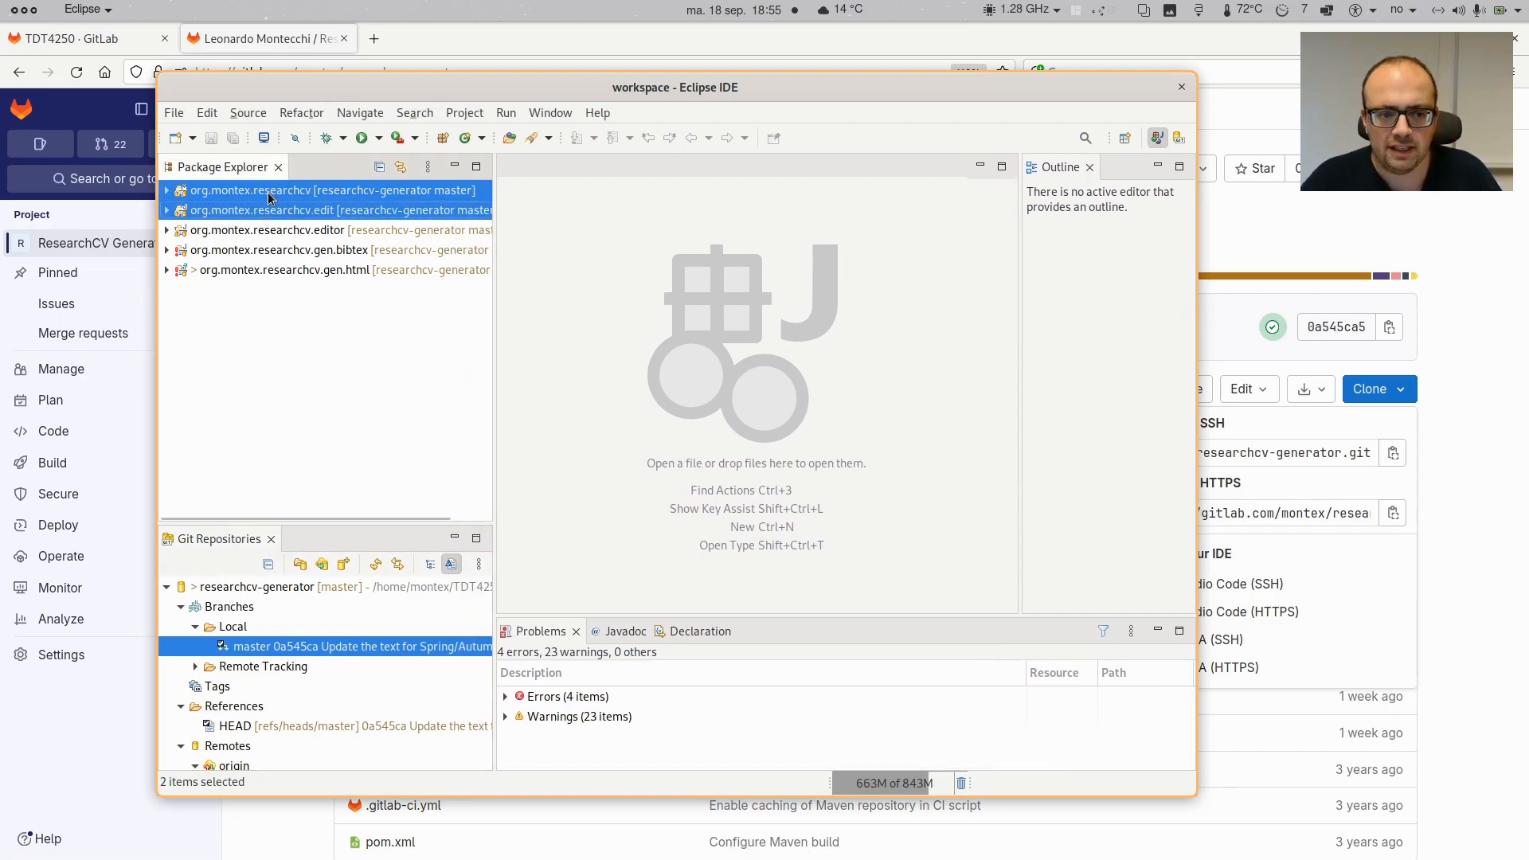
key("Delete")
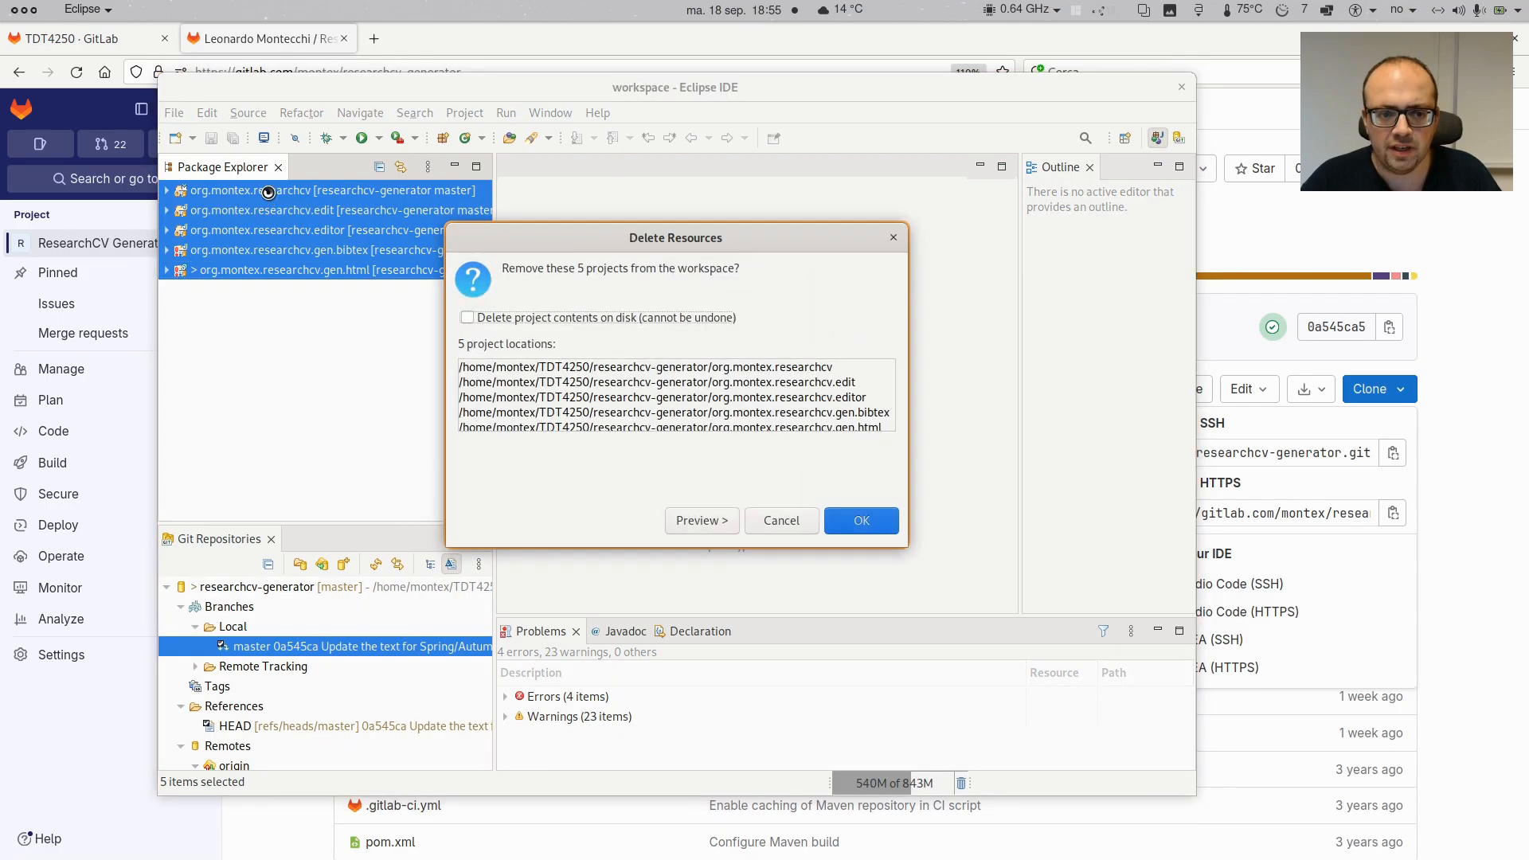
left_click(864, 520)
Collapse the researchcv-generator repository's tree in the Git Repositories view
left_click_drag(491, 87, 566, 91)
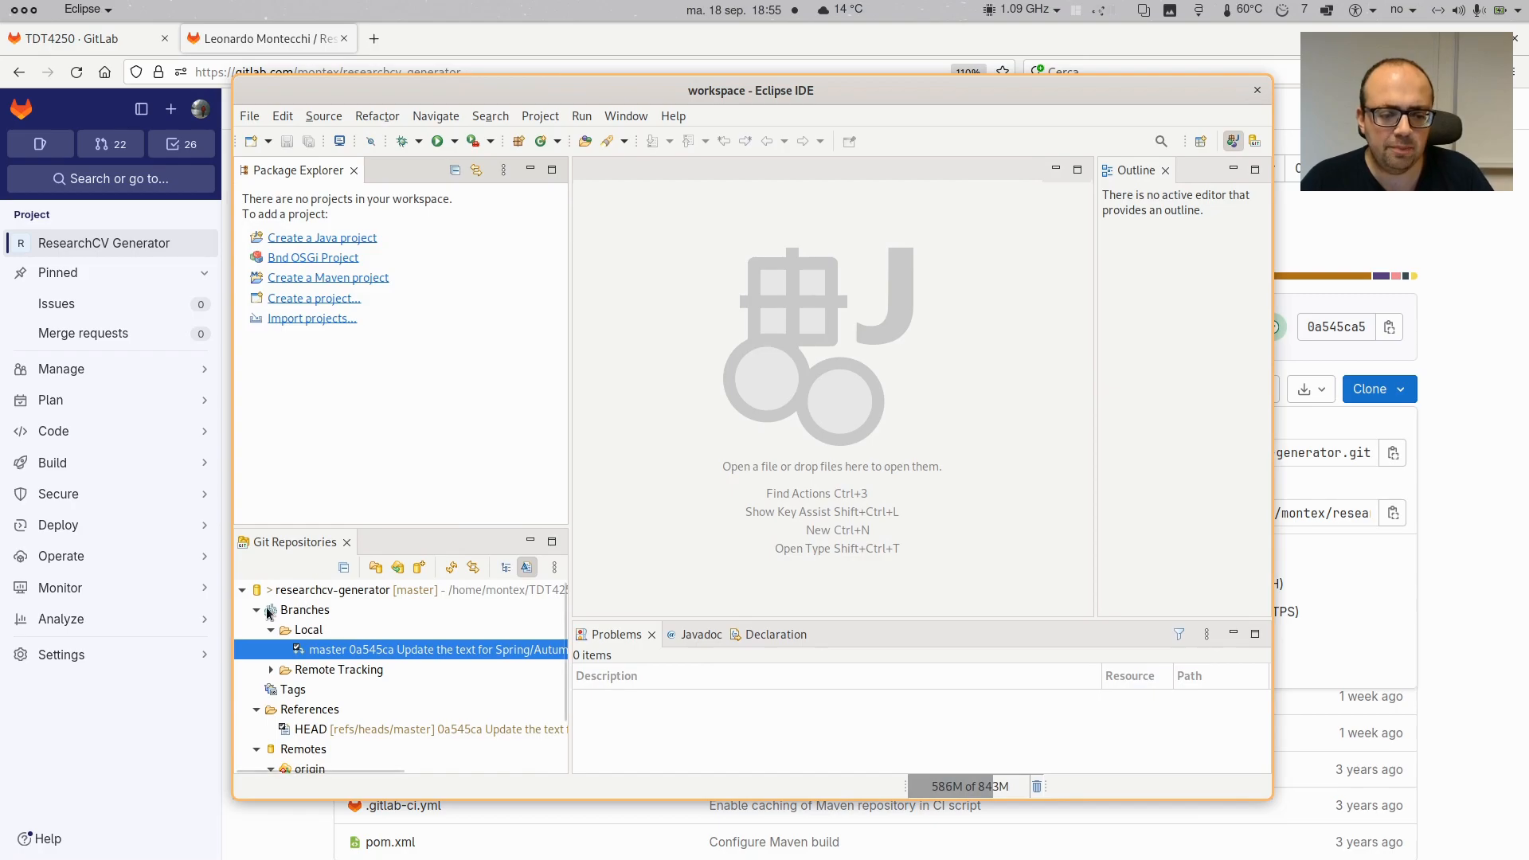
left_click(241, 590)
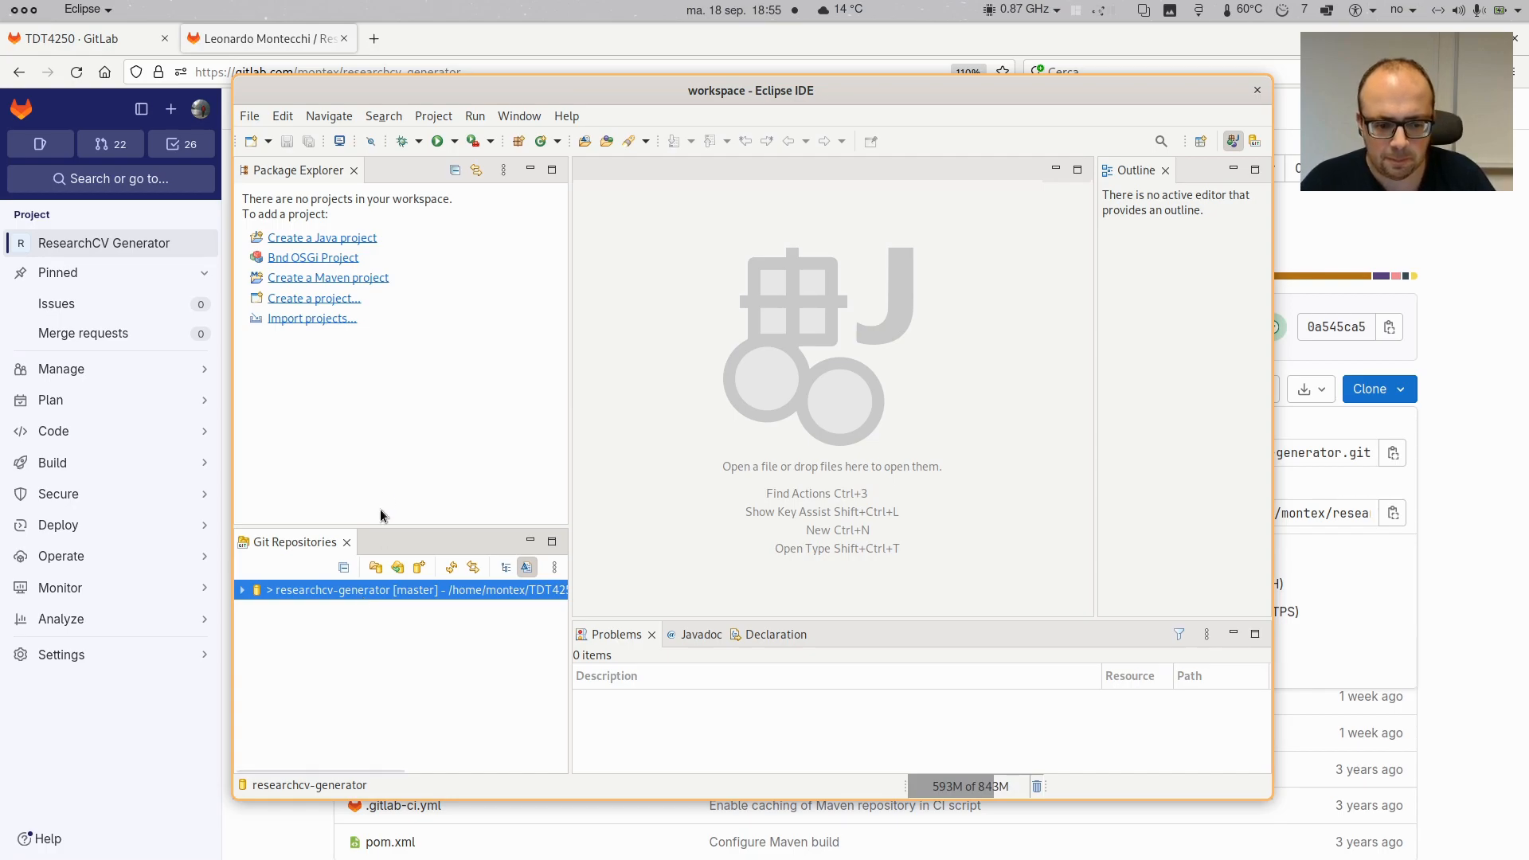
left_click(404, 434)
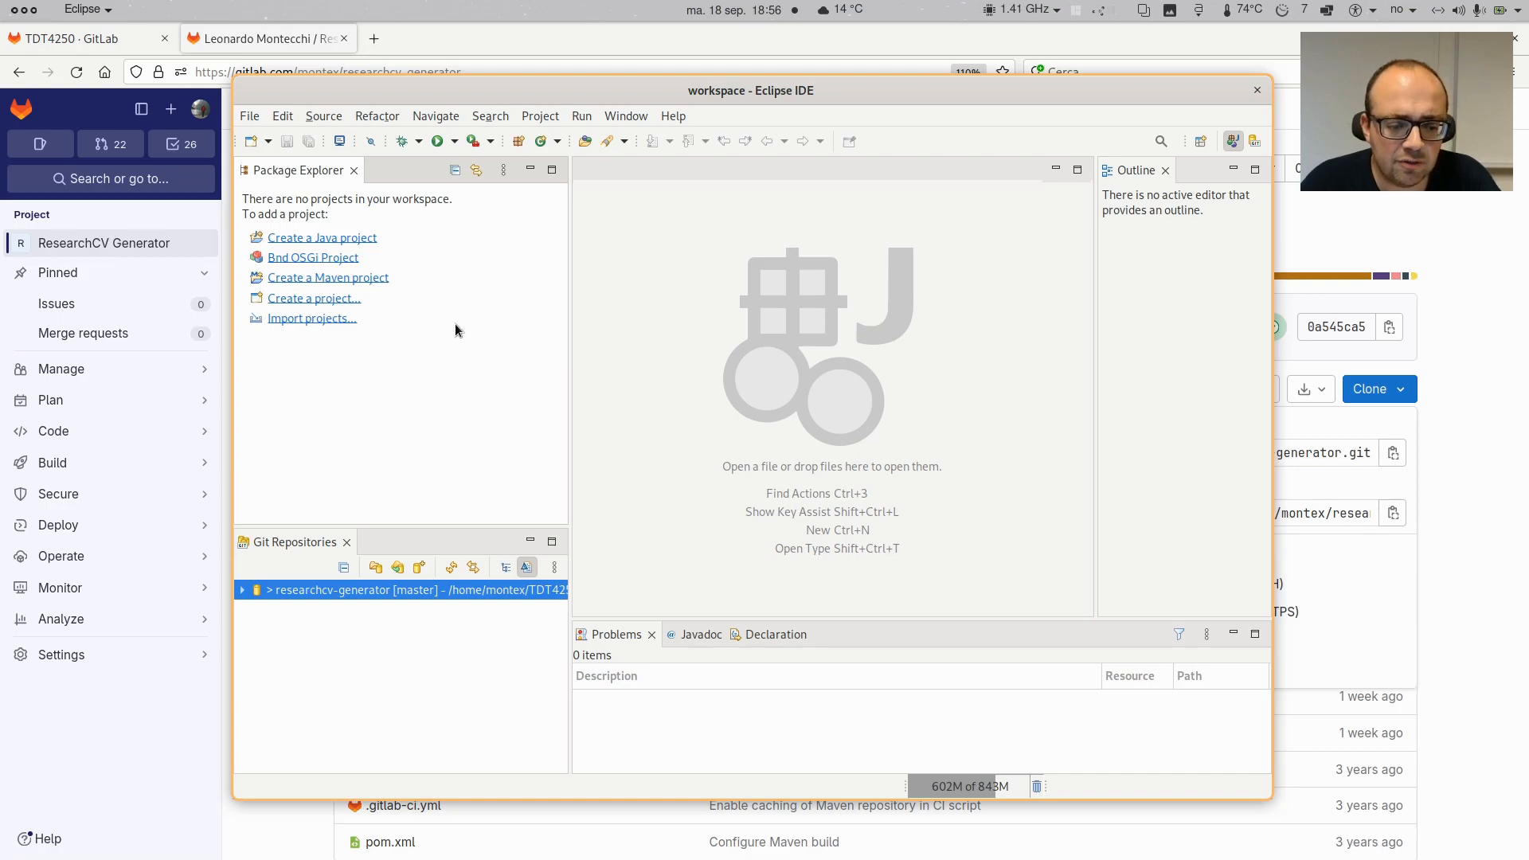
left_click(1254, 142)
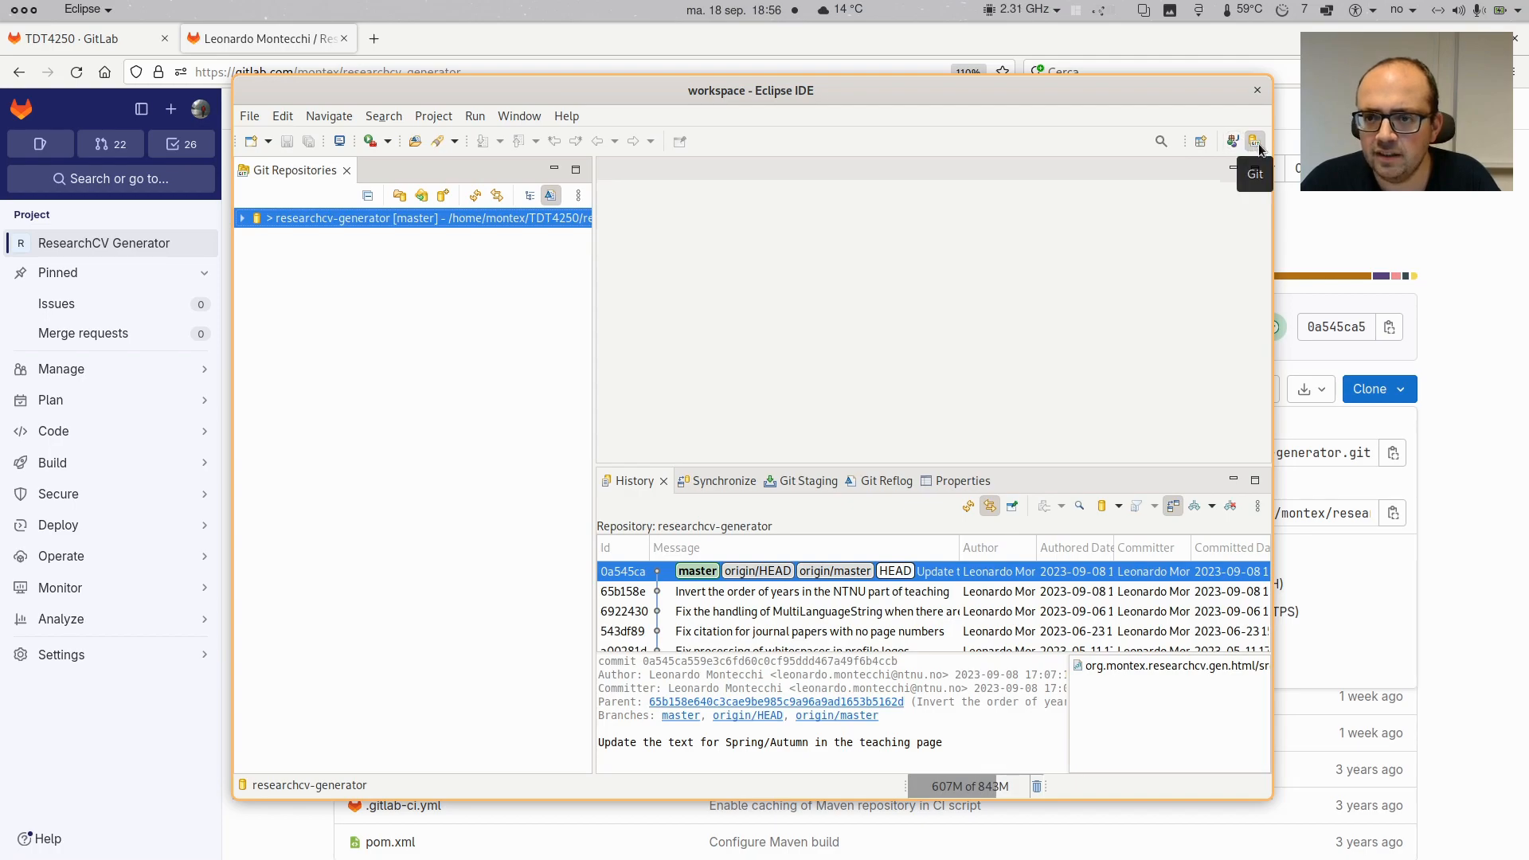
left_click(1233, 143)
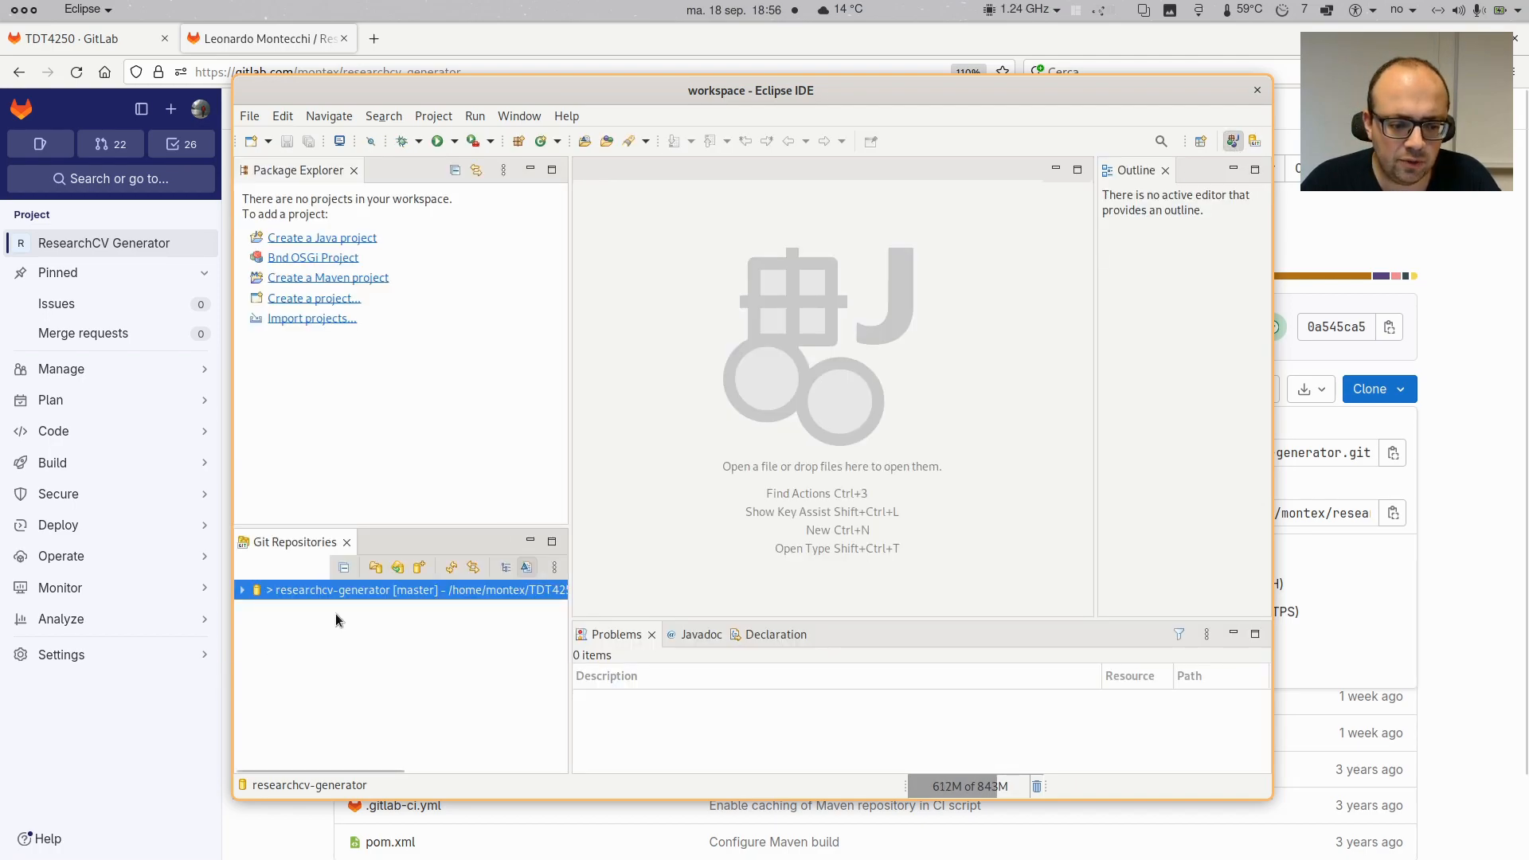
right_click(300, 629)
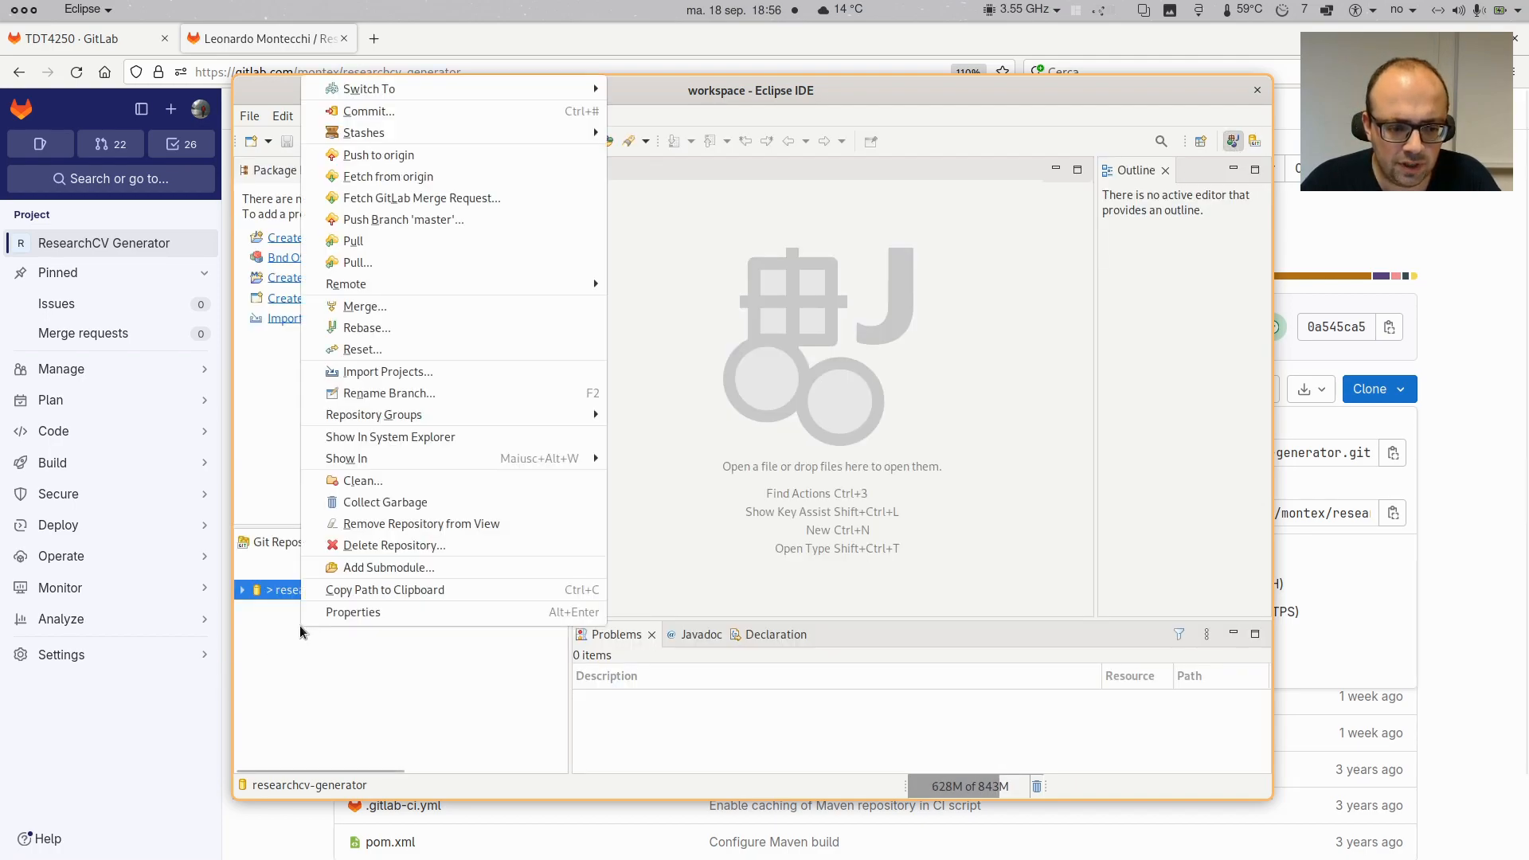
right_click(322, 665)
right_click(323, 666)
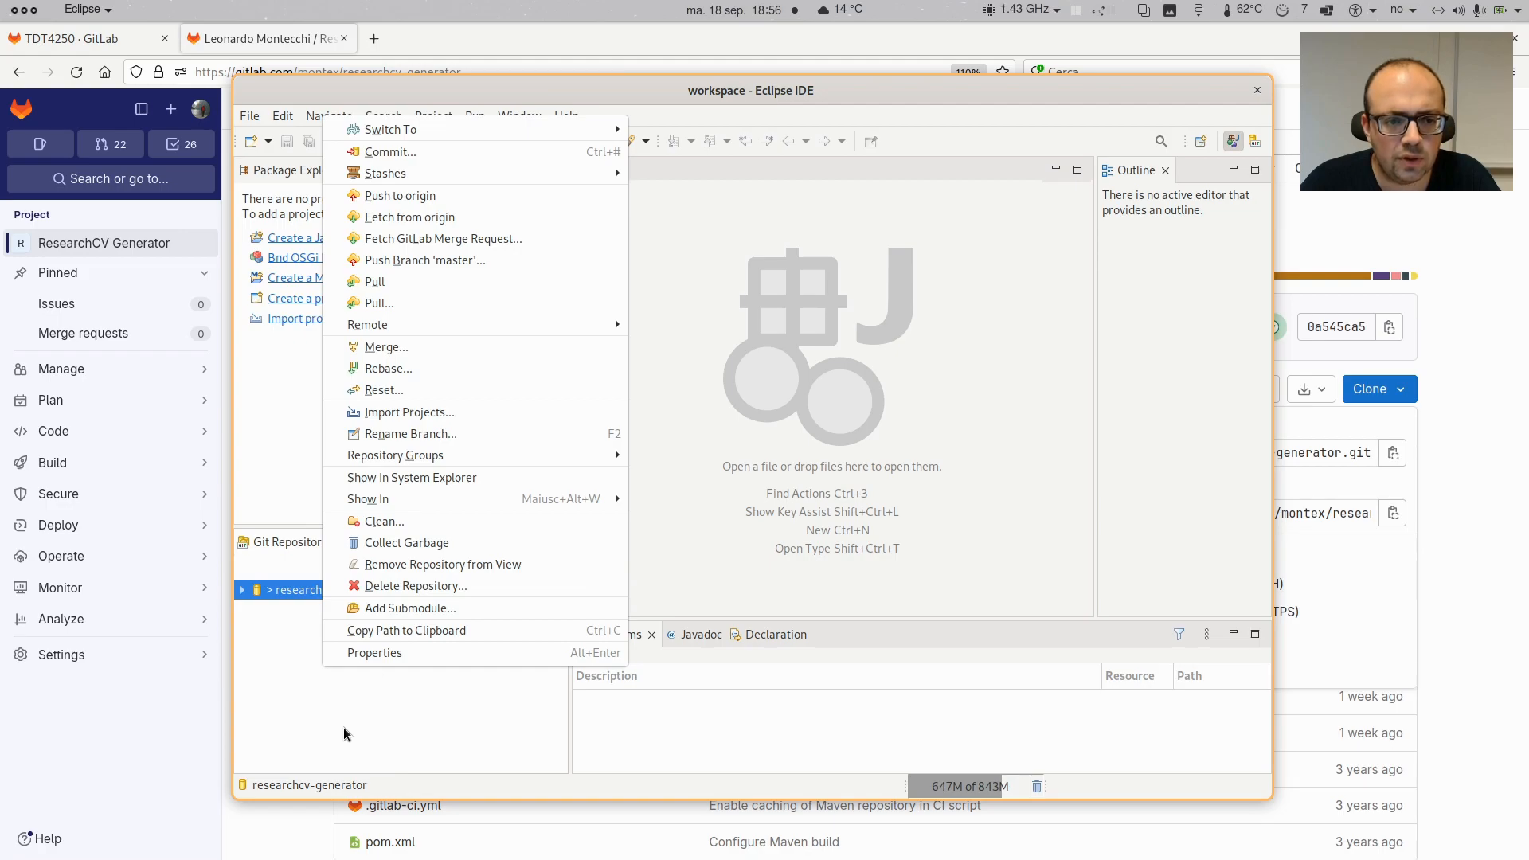
left_click(376, 731)
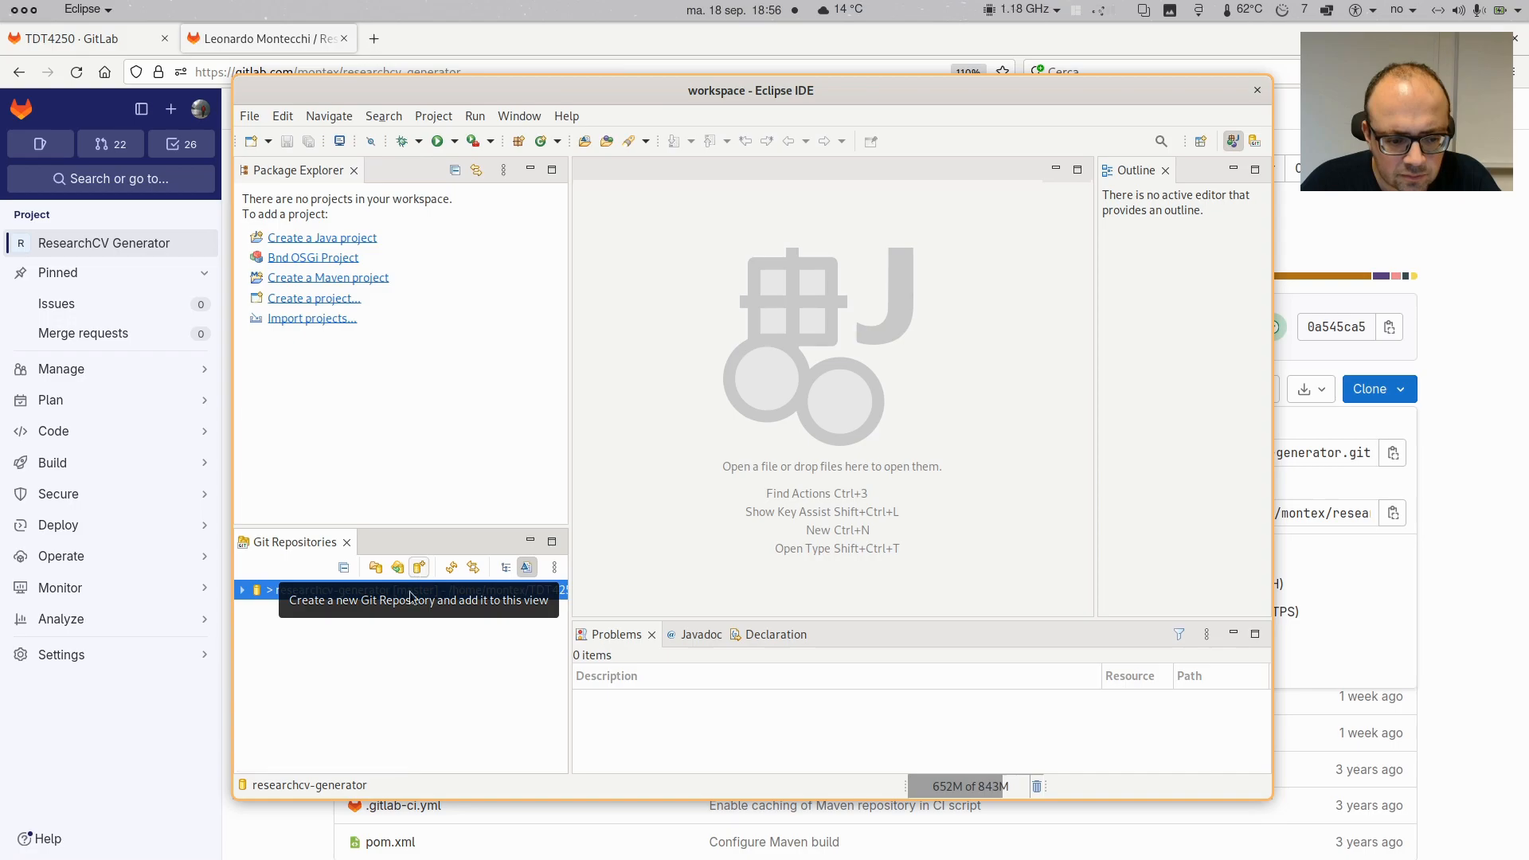
right_click(370, 668)
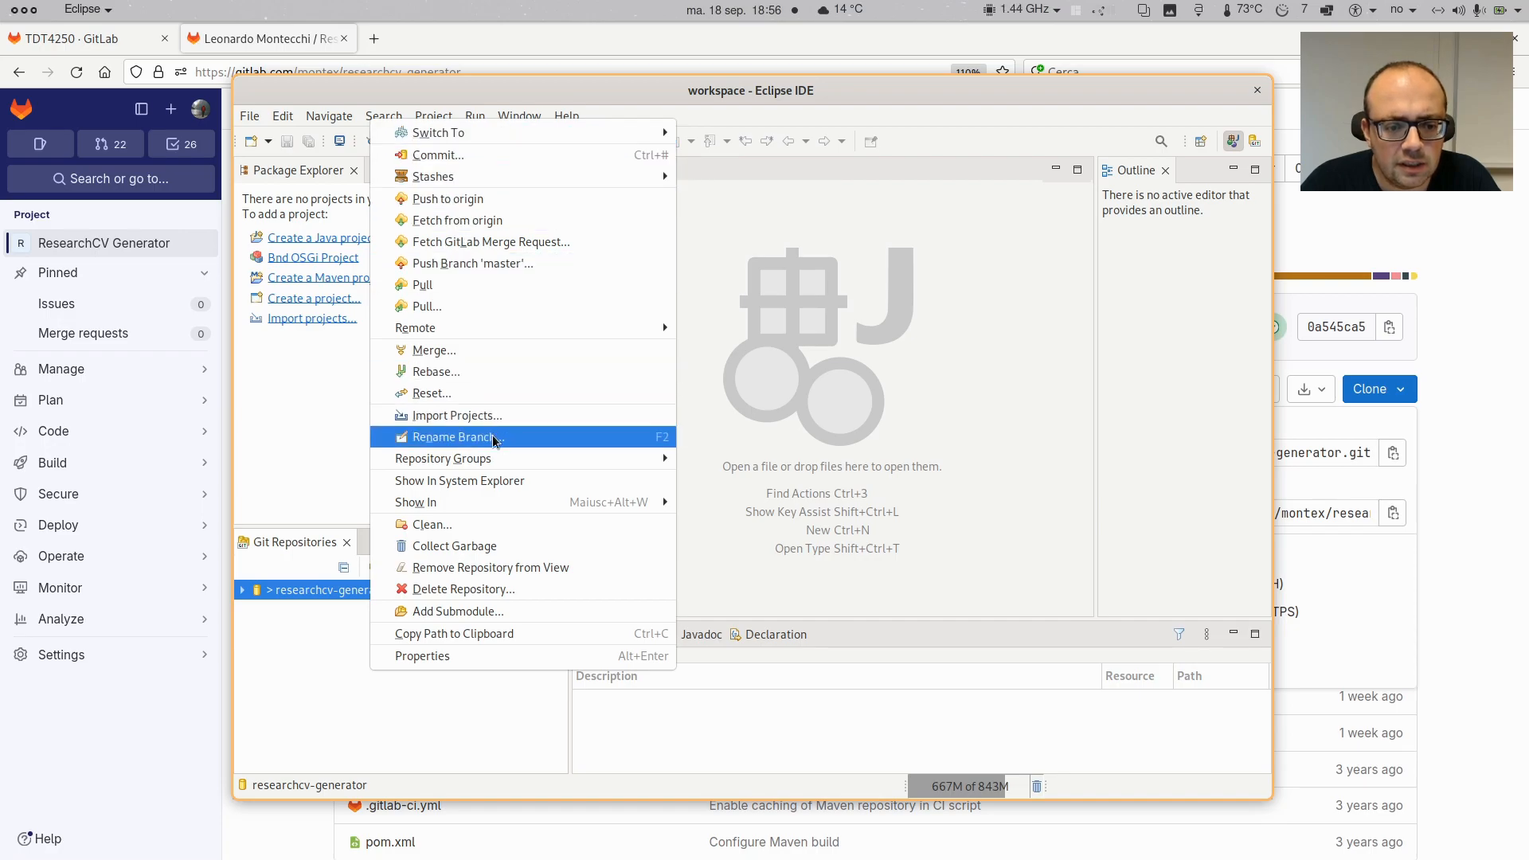
mouse_move(501, 462)
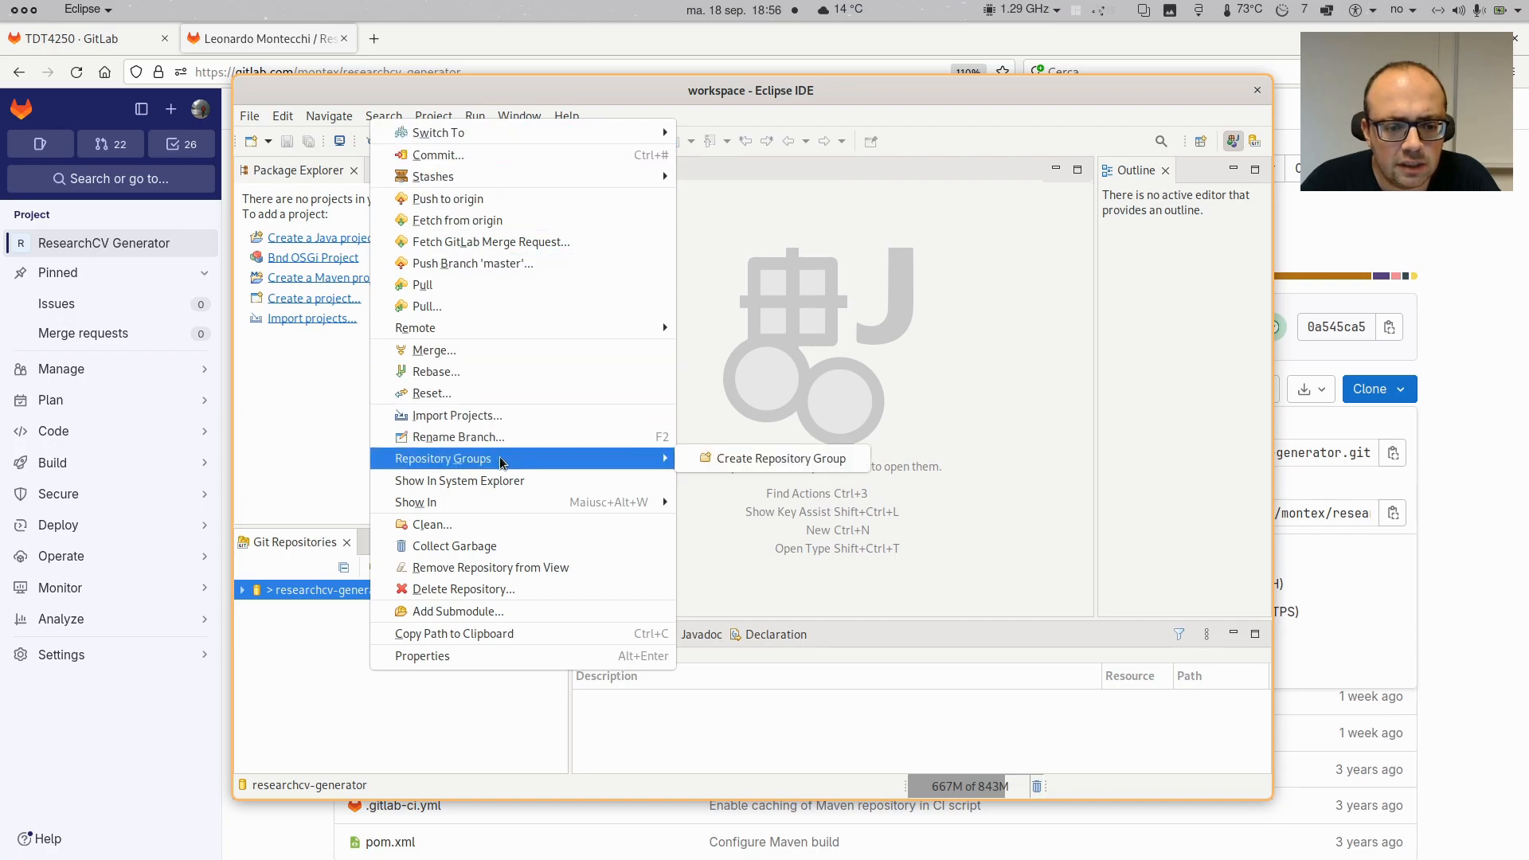
left_click(437, 744)
Switch to the Git perspective and look through the commands offered for the researchcv-generator repository
left_click(1254, 141)
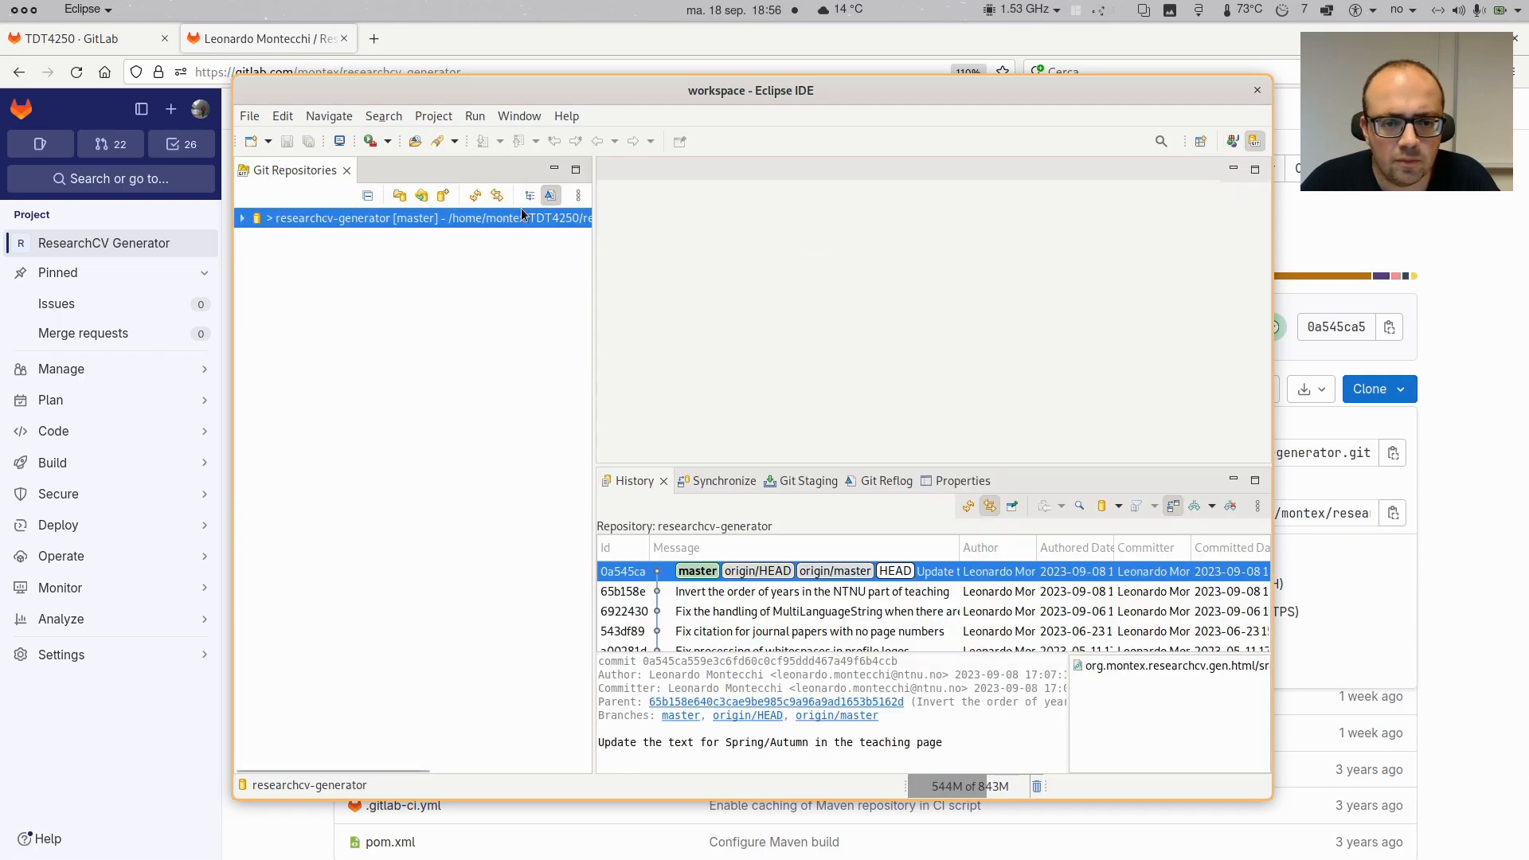
right_click(374, 312)
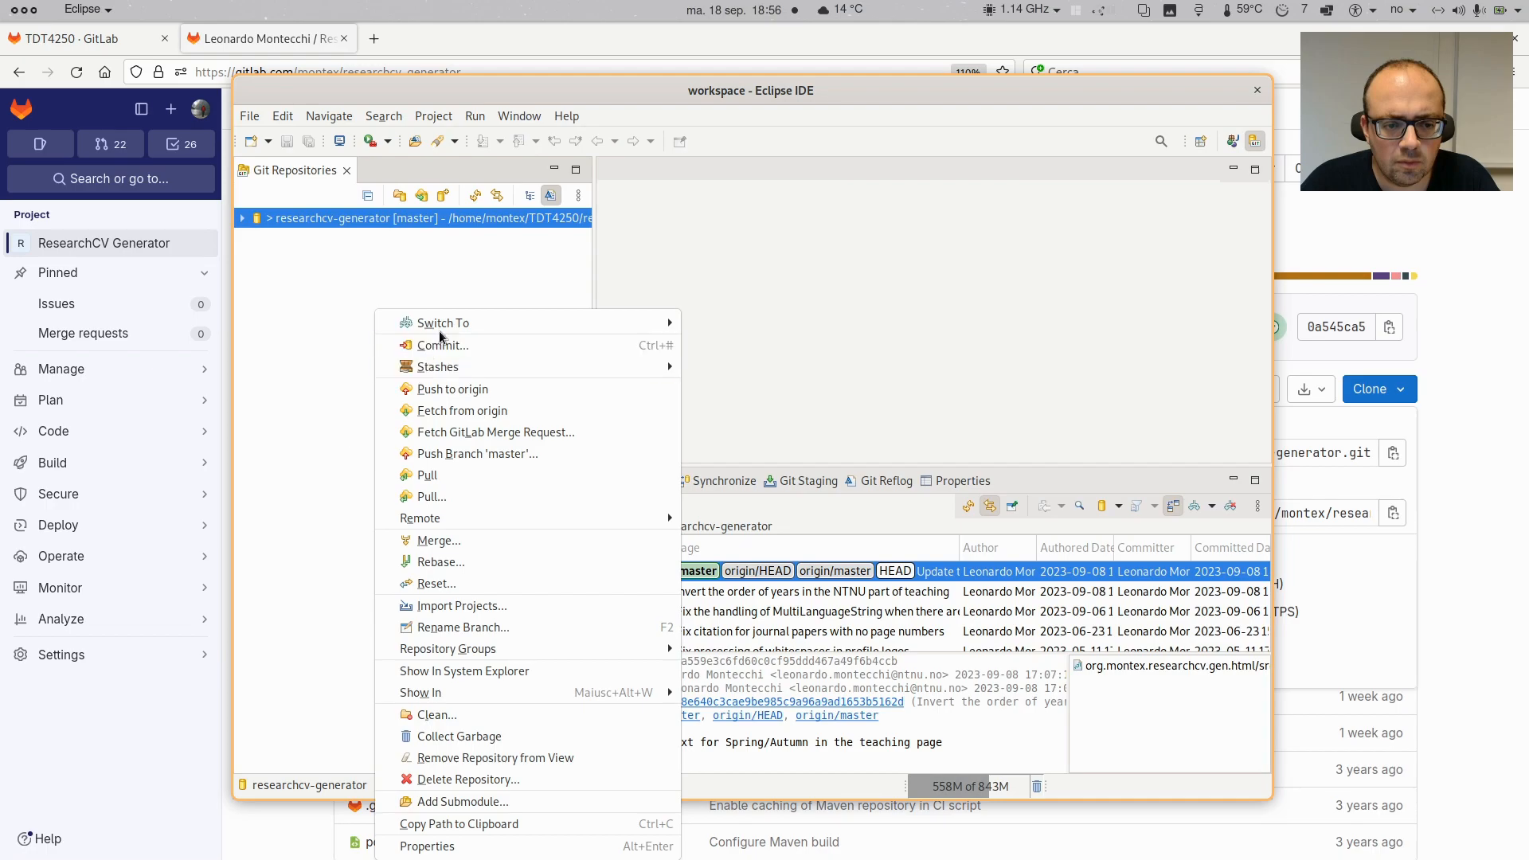
left_click(431, 294)
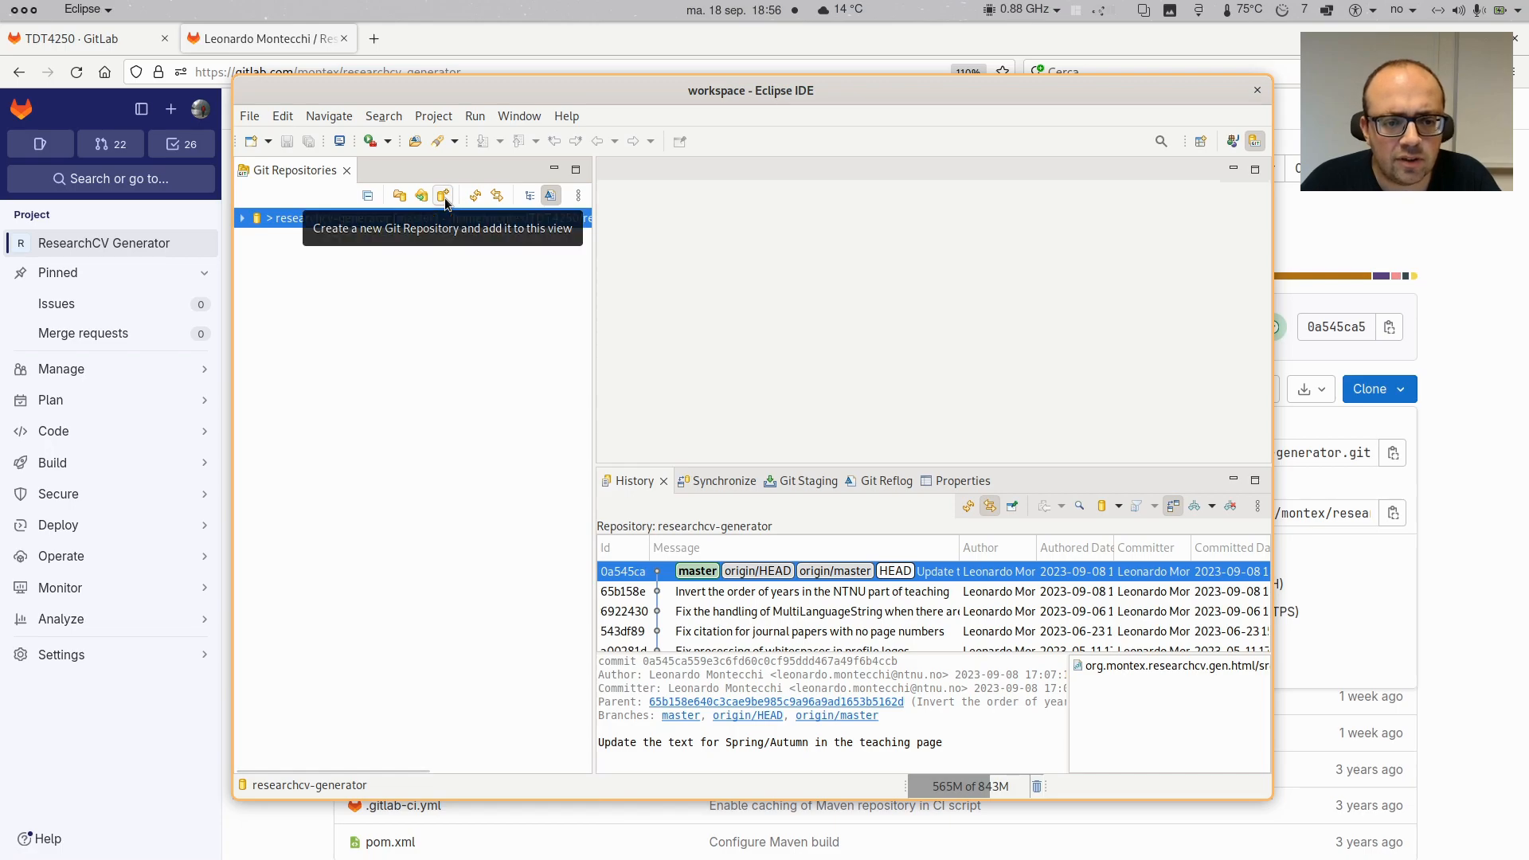
right_click(332, 272)
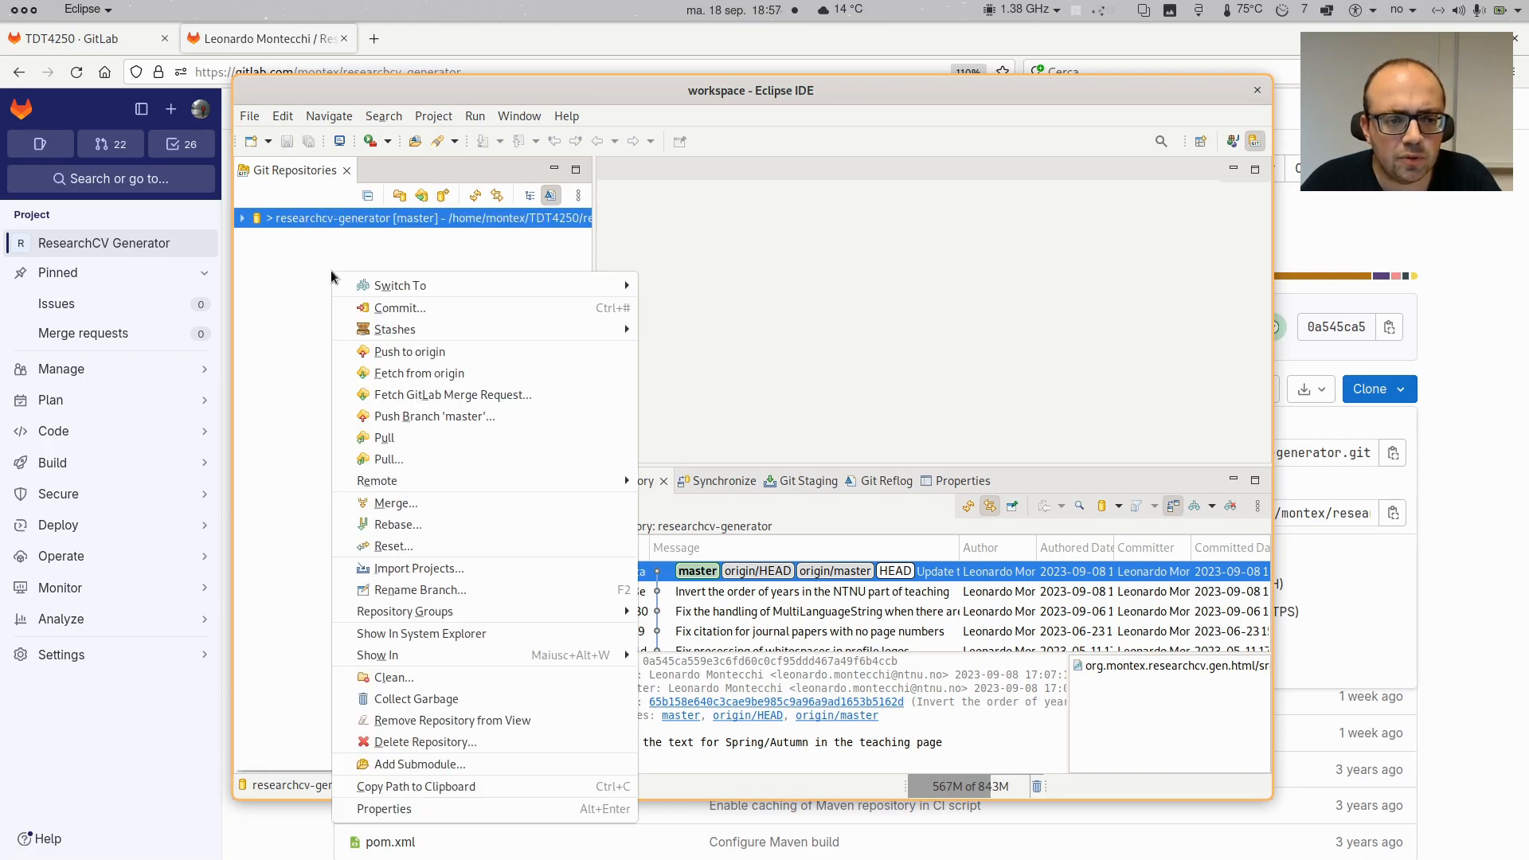
left_click(301, 263)
right_click(300, 259)
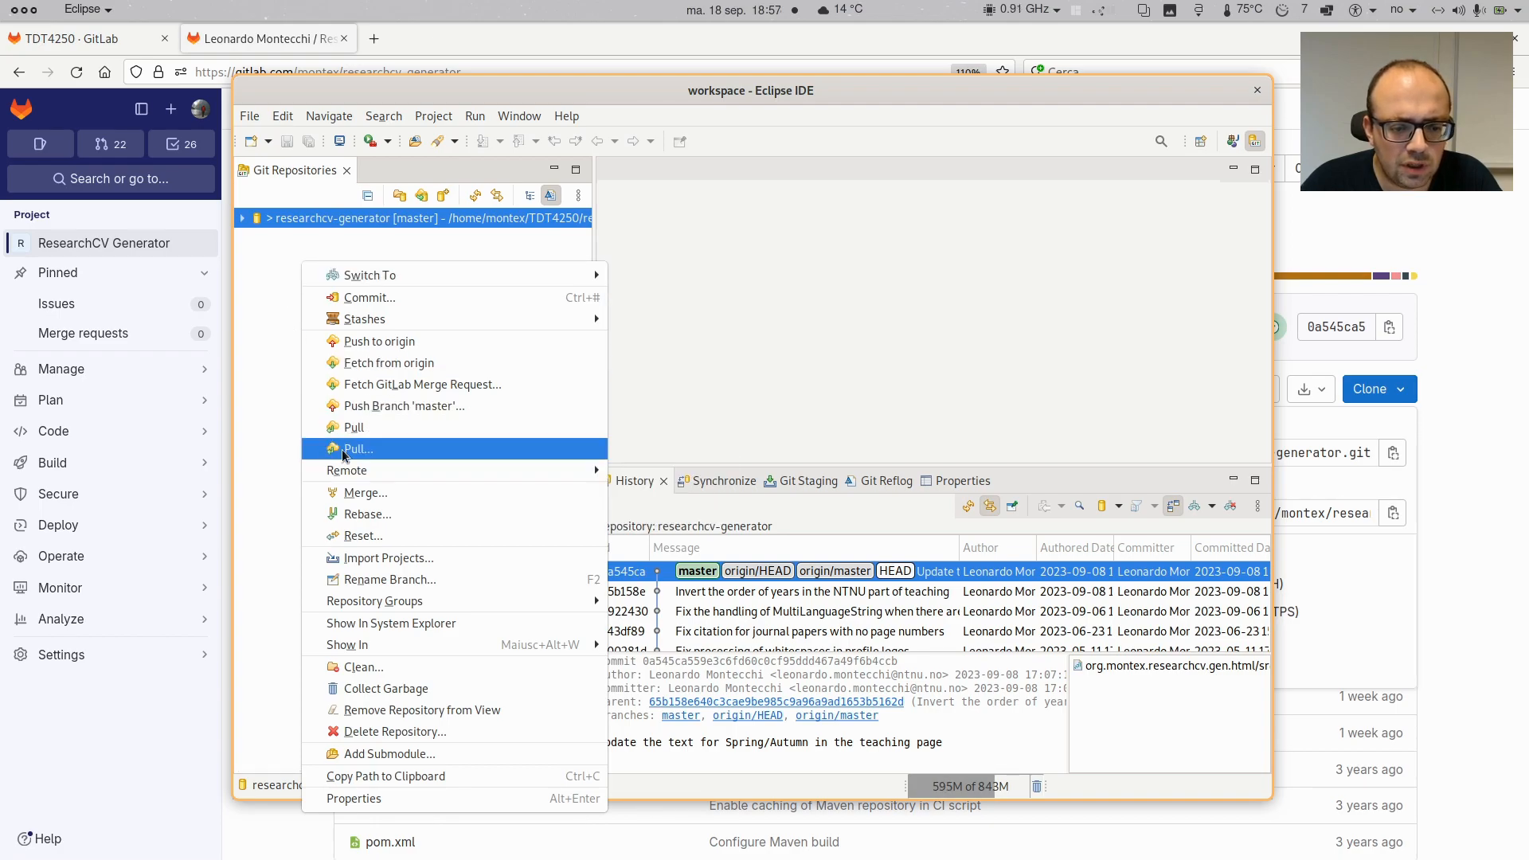
left_click(281, 406)
right_click(313, 399)
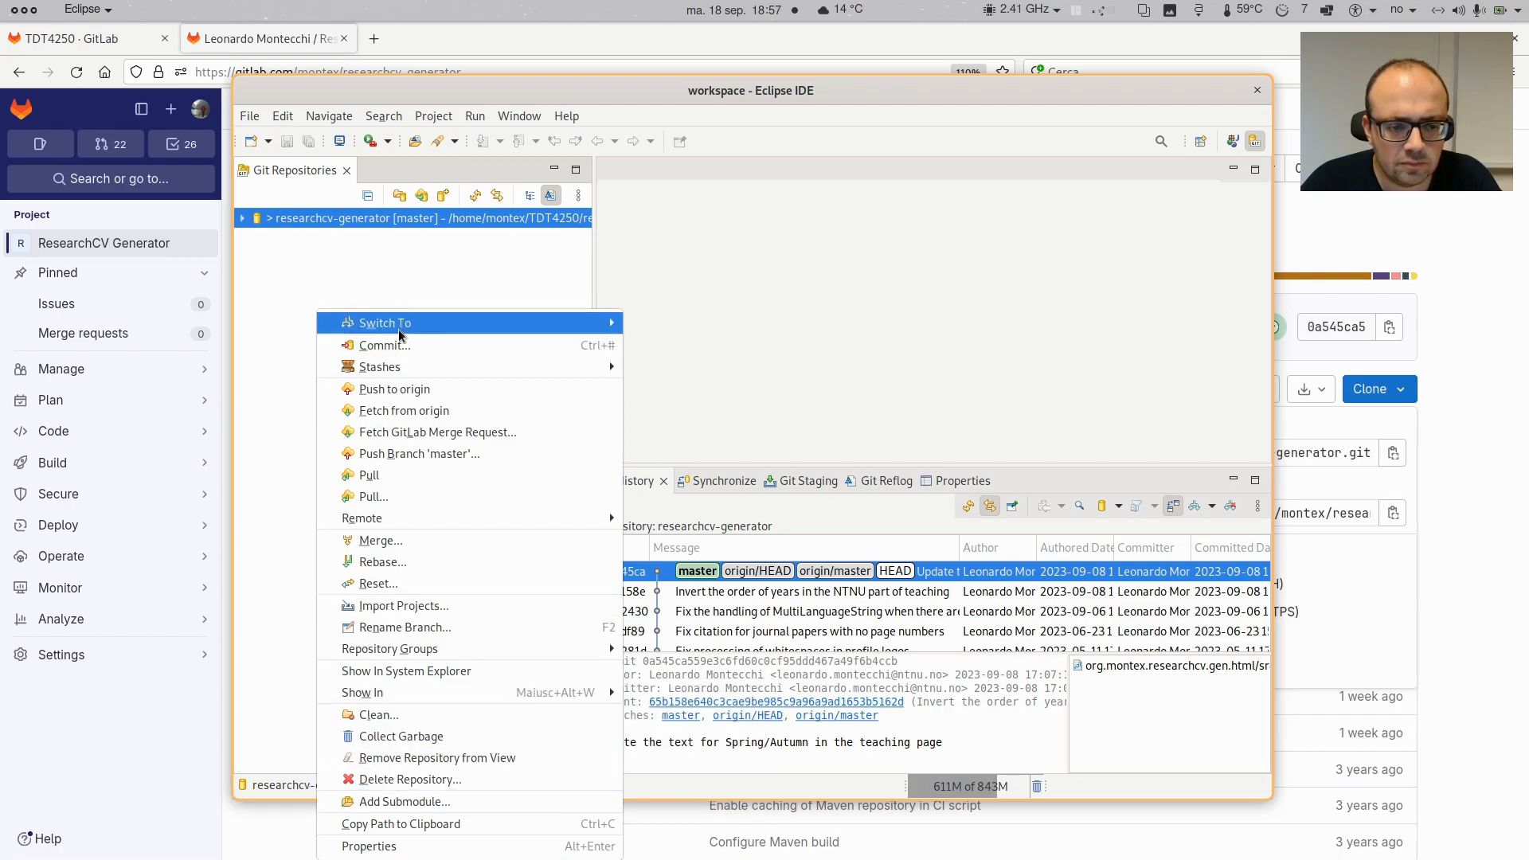
mouse_move(411, 367)
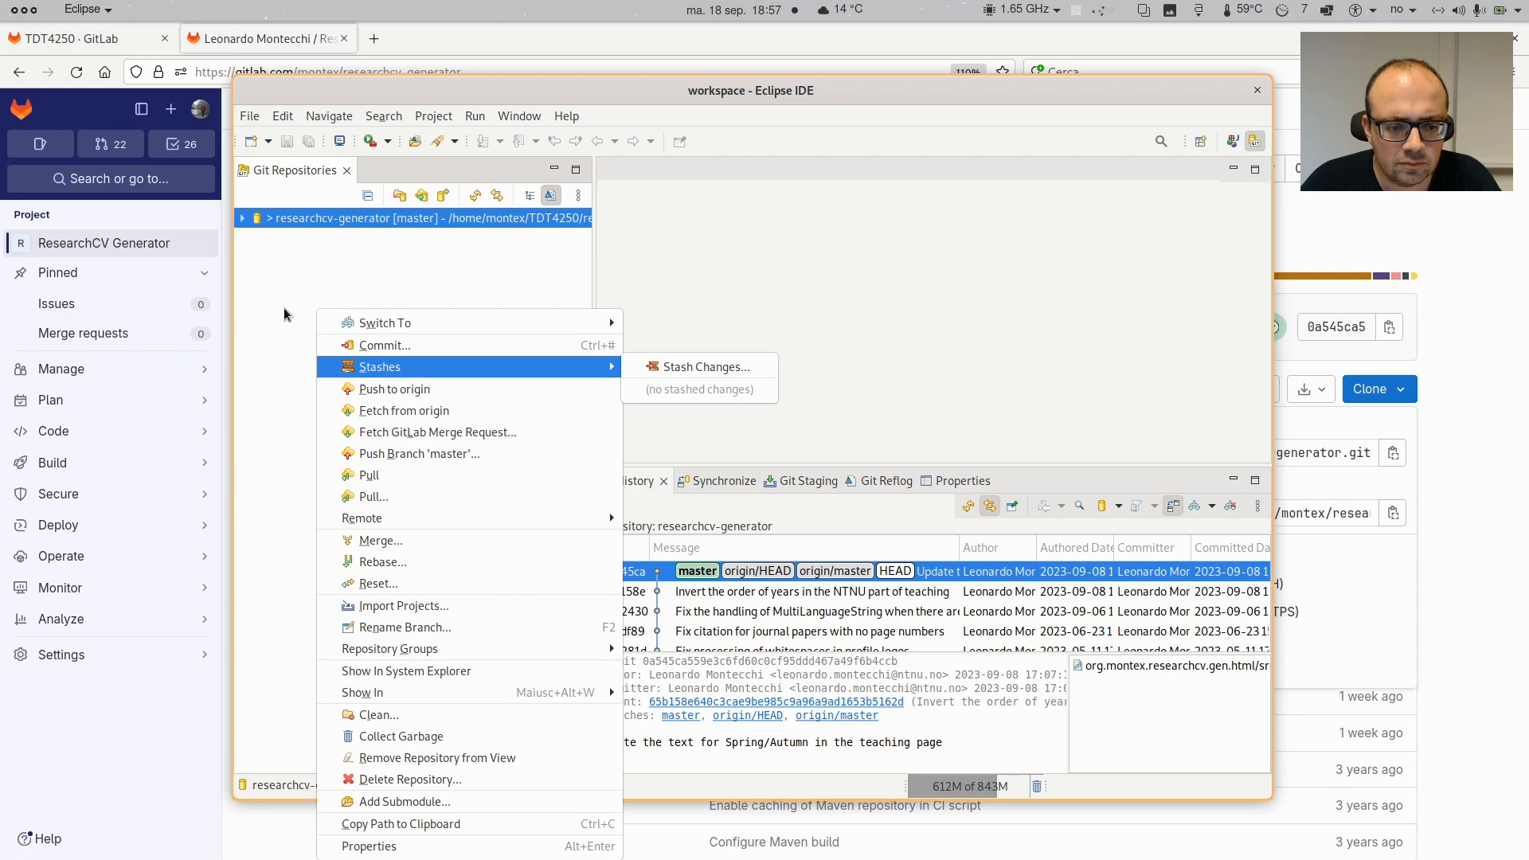
left_click(362, 255)
Start creating a new Git repository and choose the workspace folder inside TDT4250 as its directory
left_click(443, 195)
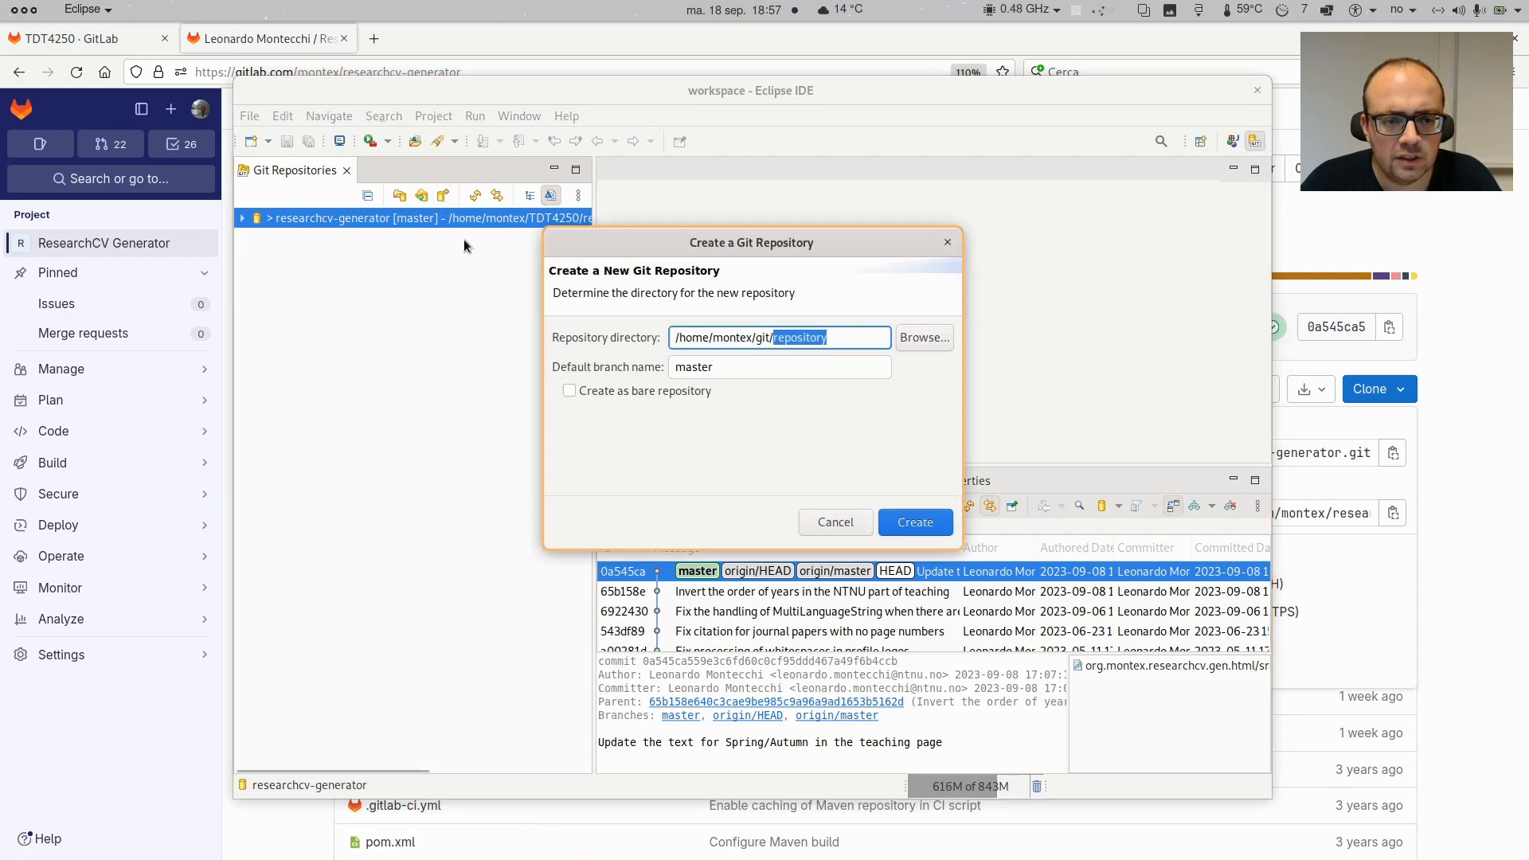
left_click(850, 348)
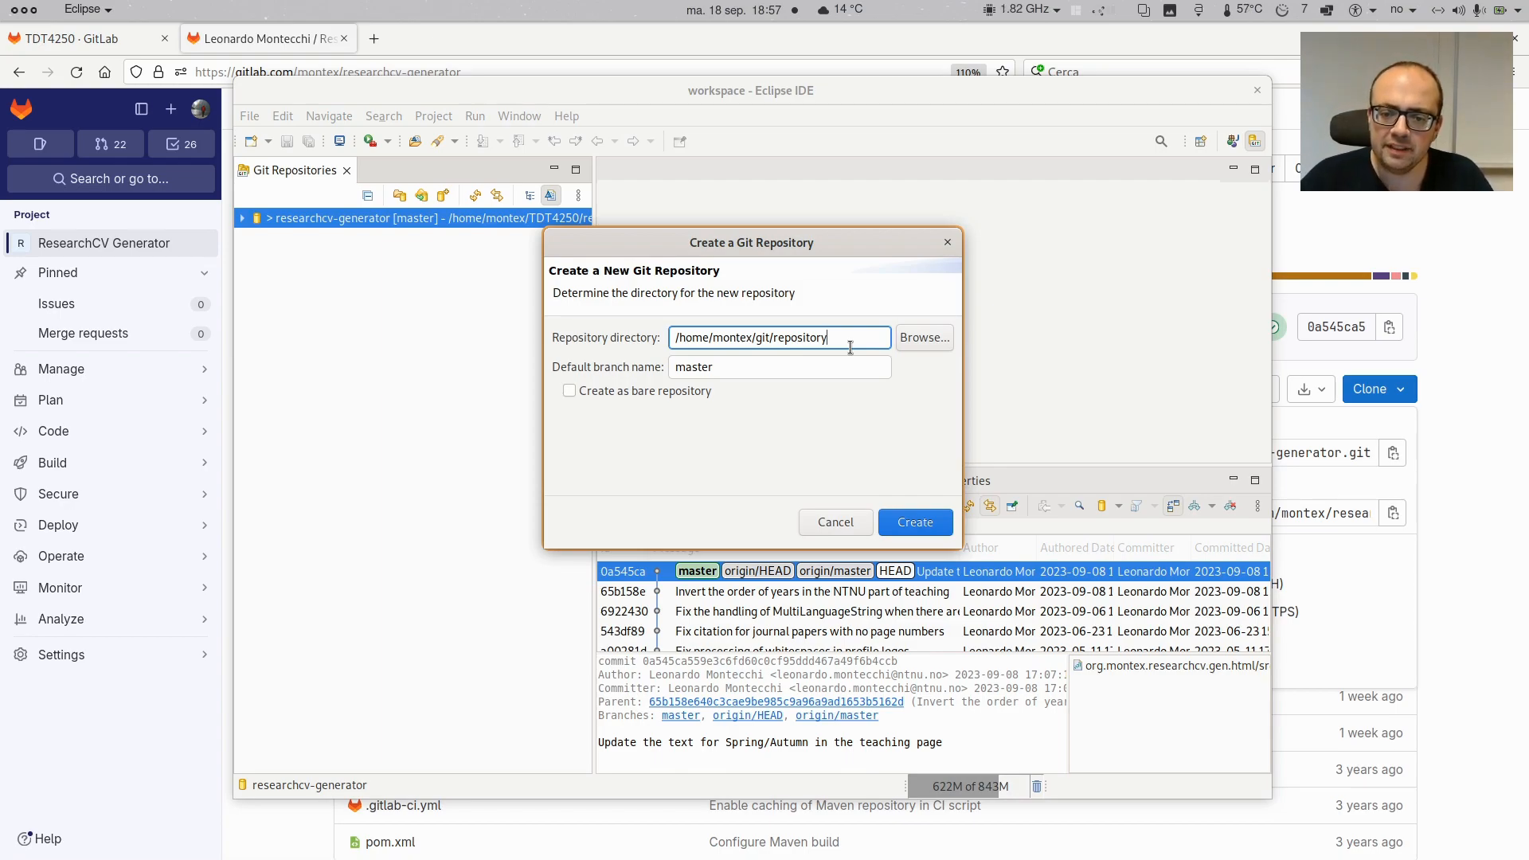
left_click_drag(849, 346, 632, 333)
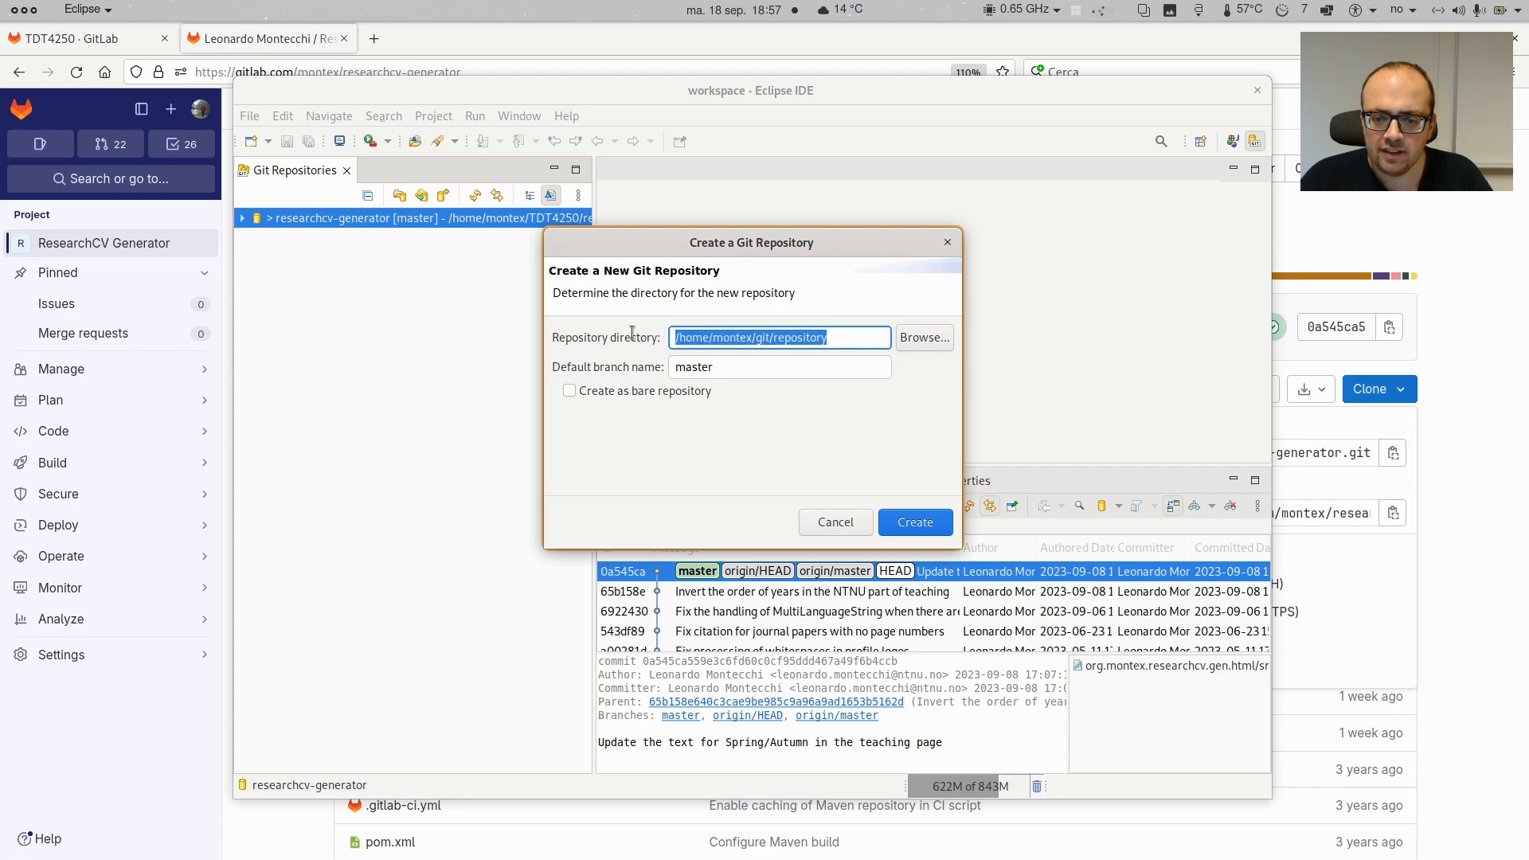
left_click_drag(864, 340, 570, 323)
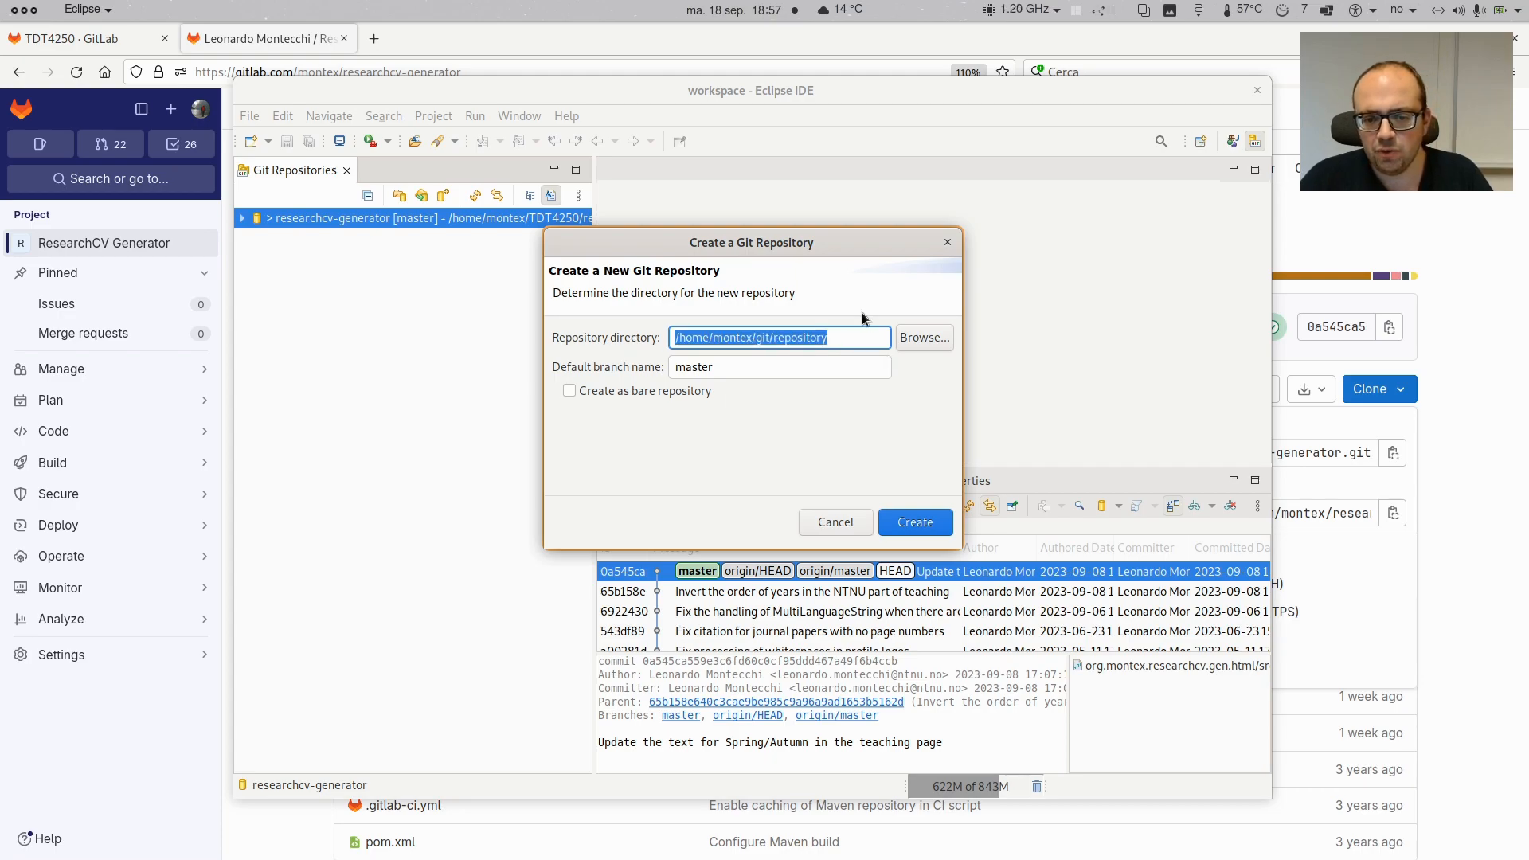
left_click(868, 340)
left_click(916, 338)
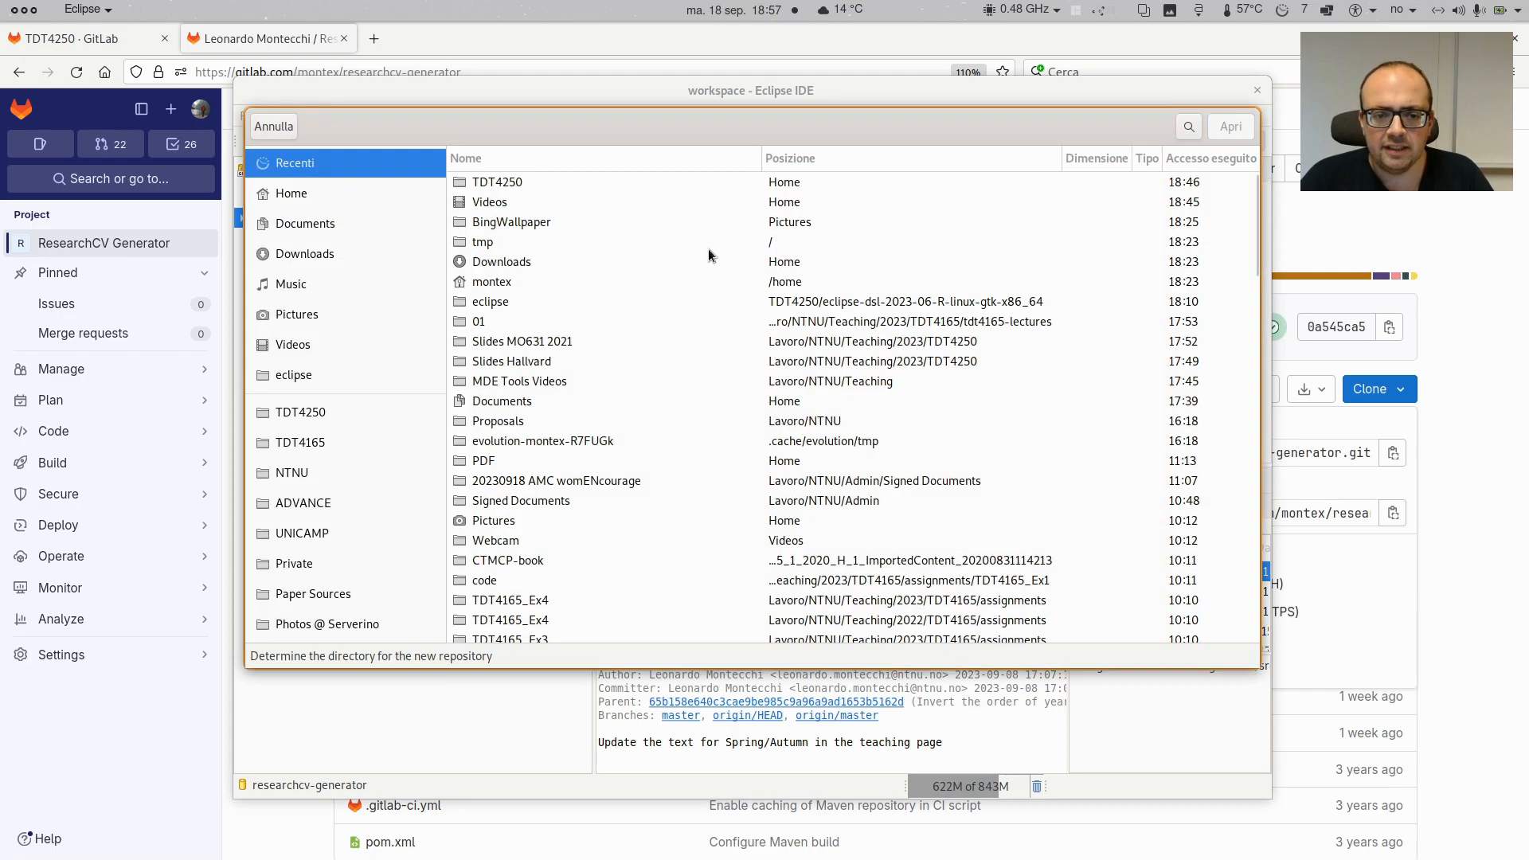
double_click(539, 185)
double_click(566, 213)
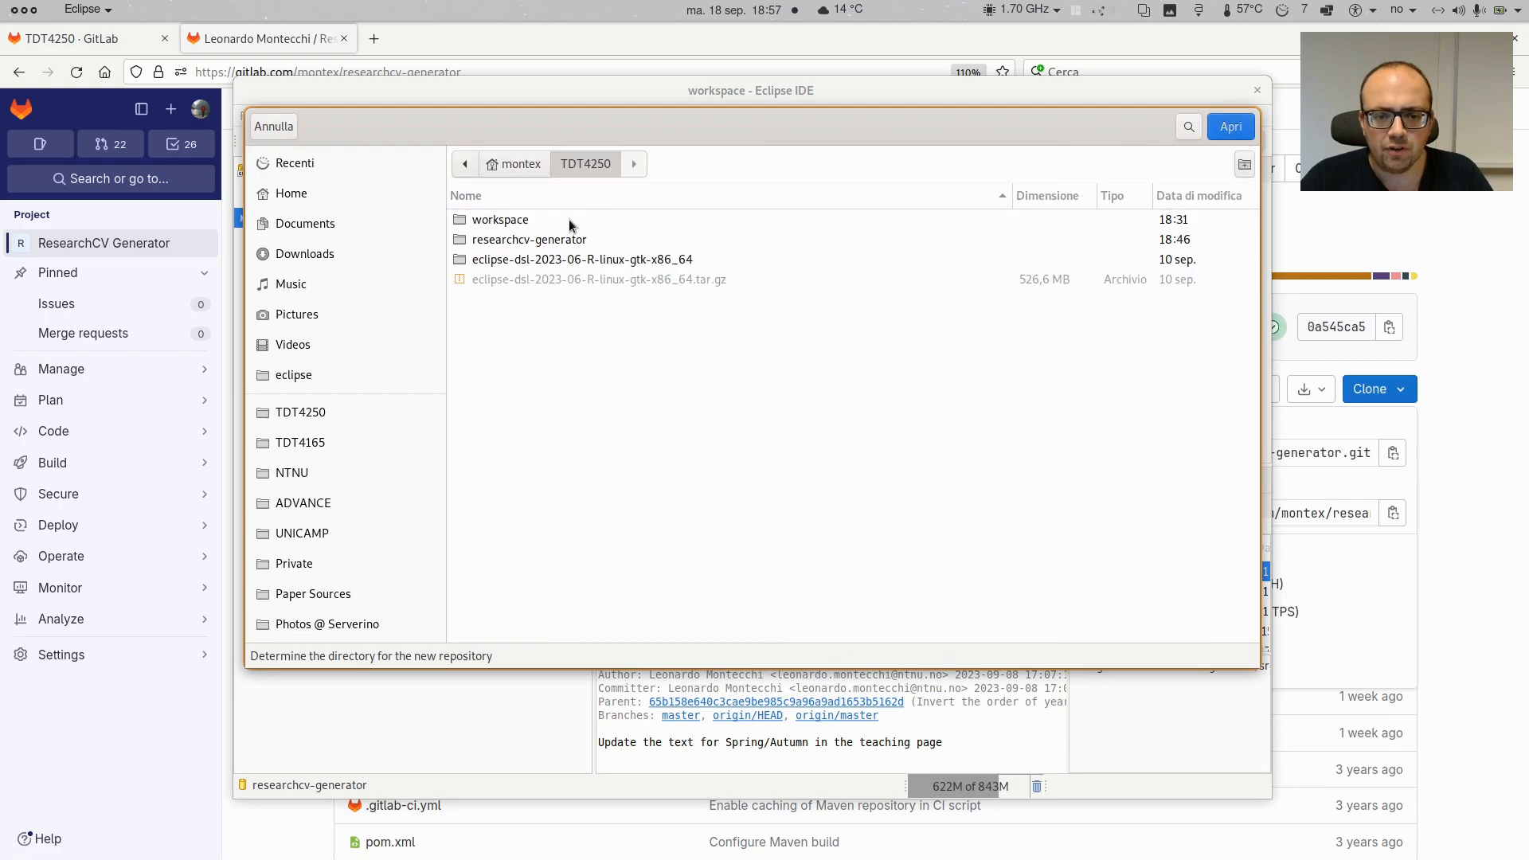
left_click(1231, 129)
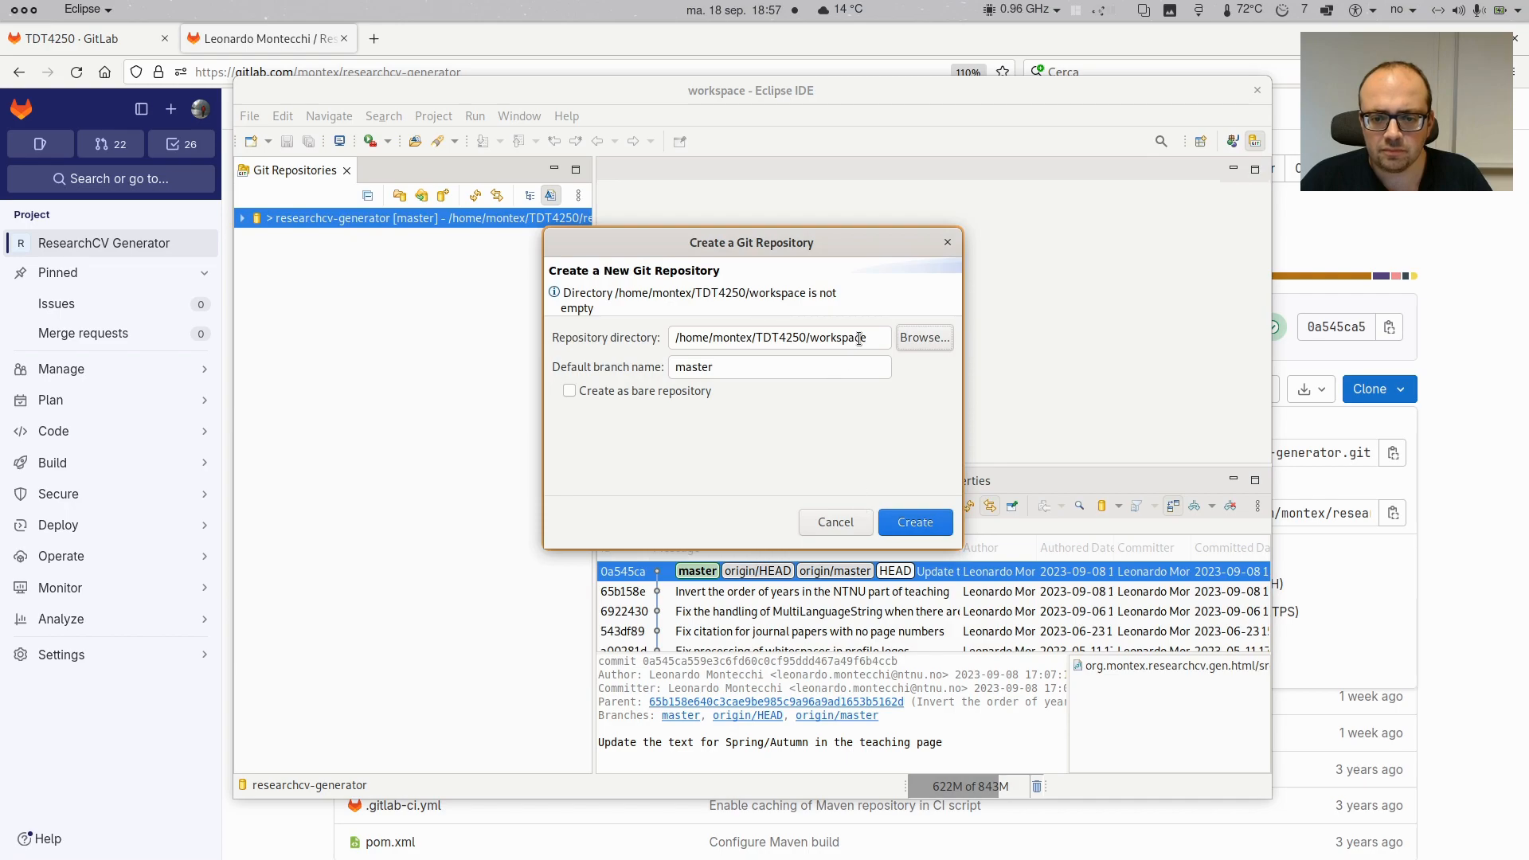
left_click_drag(838, 294, 527, 291)
left_click(566, 312)
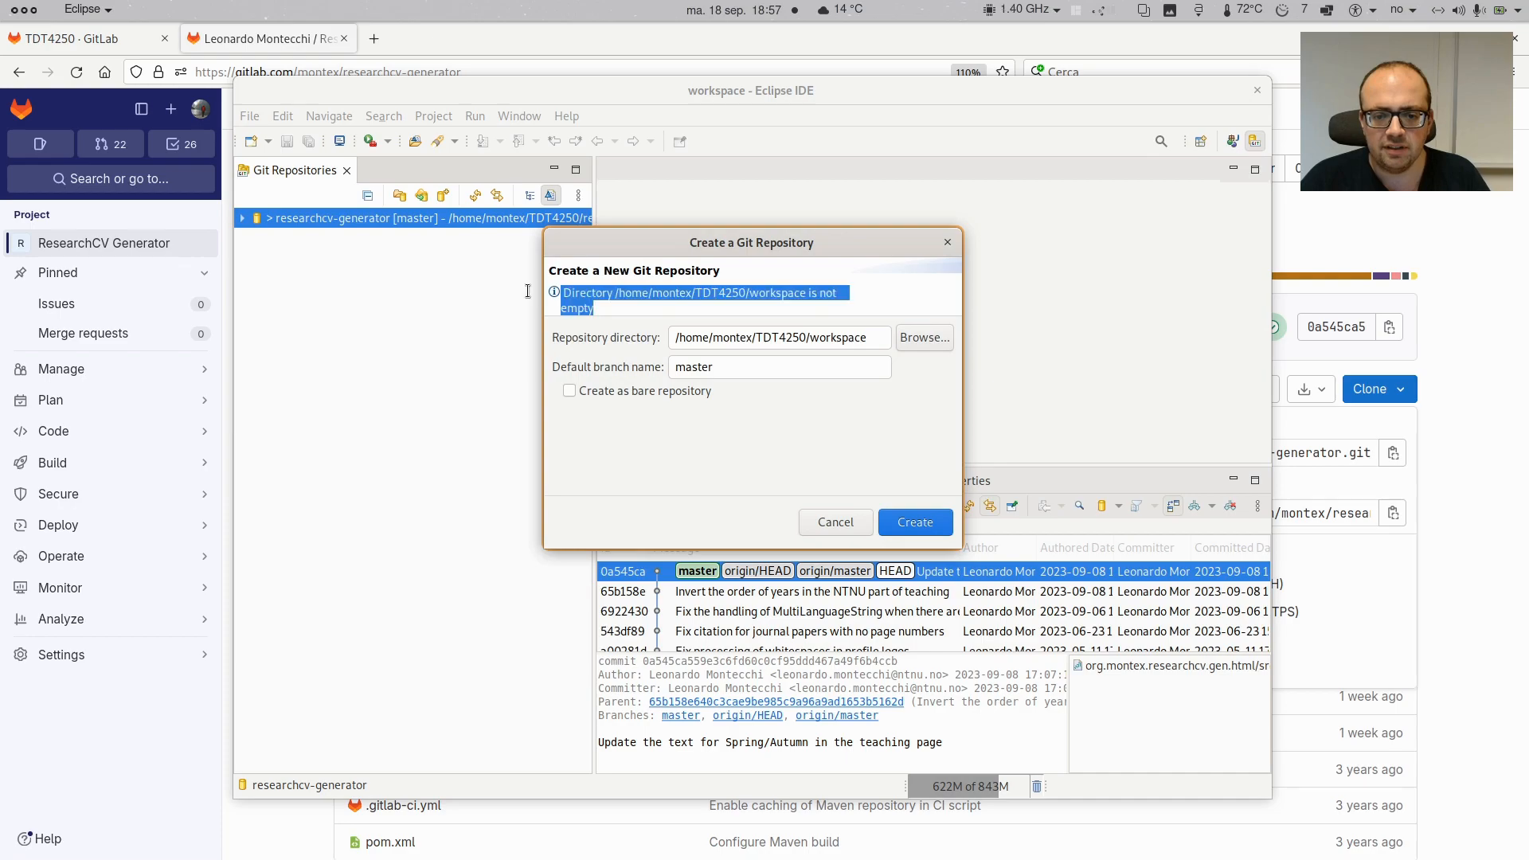
Change the last folder of the repository directory to my-repository and create the repository with the default branch master
double_click(854, 335)
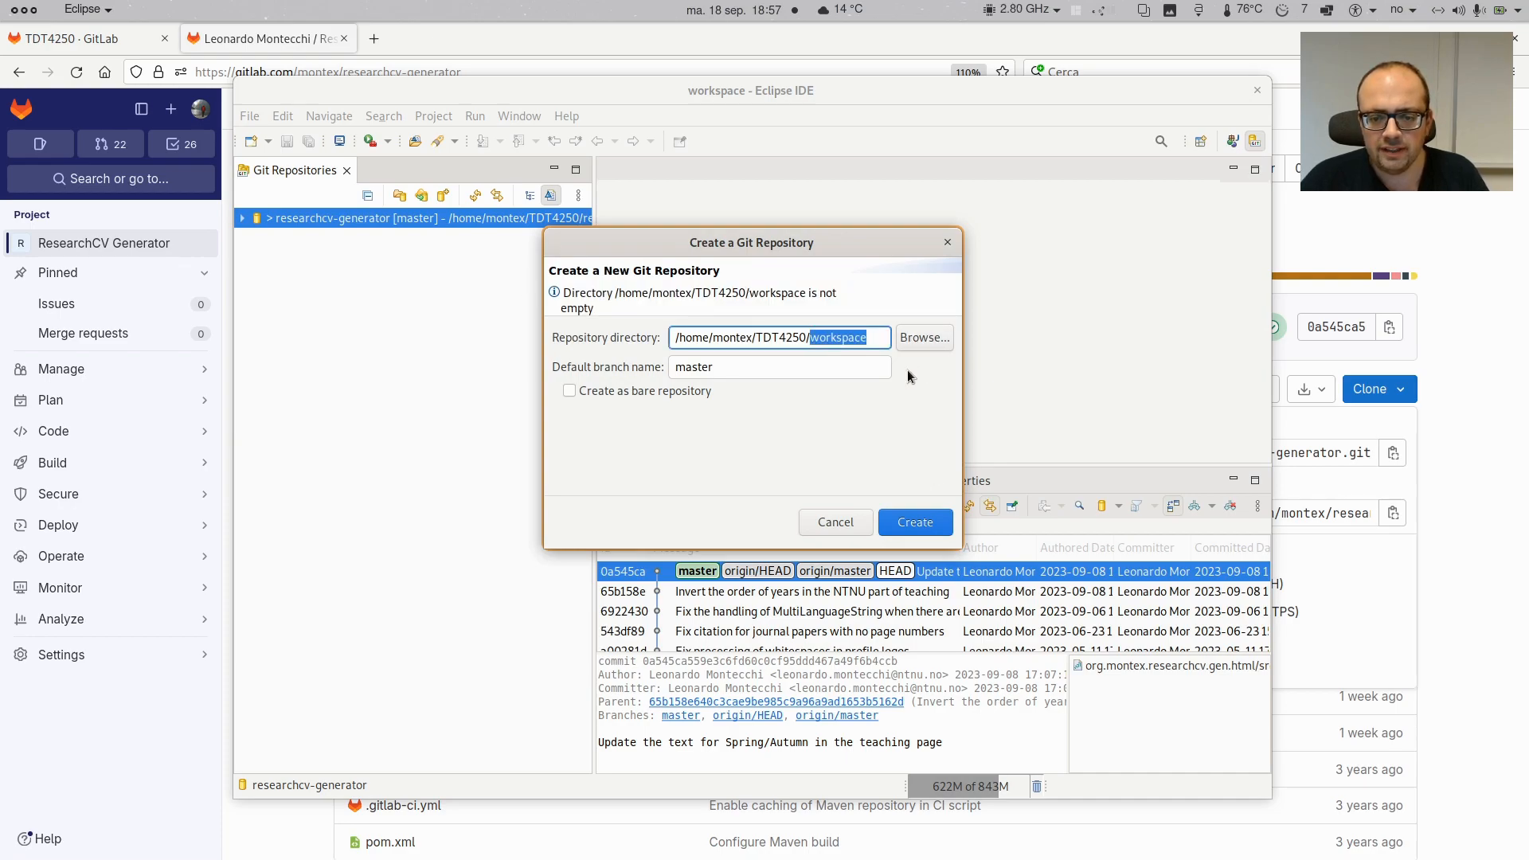
type("my-repo")
key("BackSpace")
key("BackSpace")
key("BackSpace")
key("BackSpace")
type("repository")
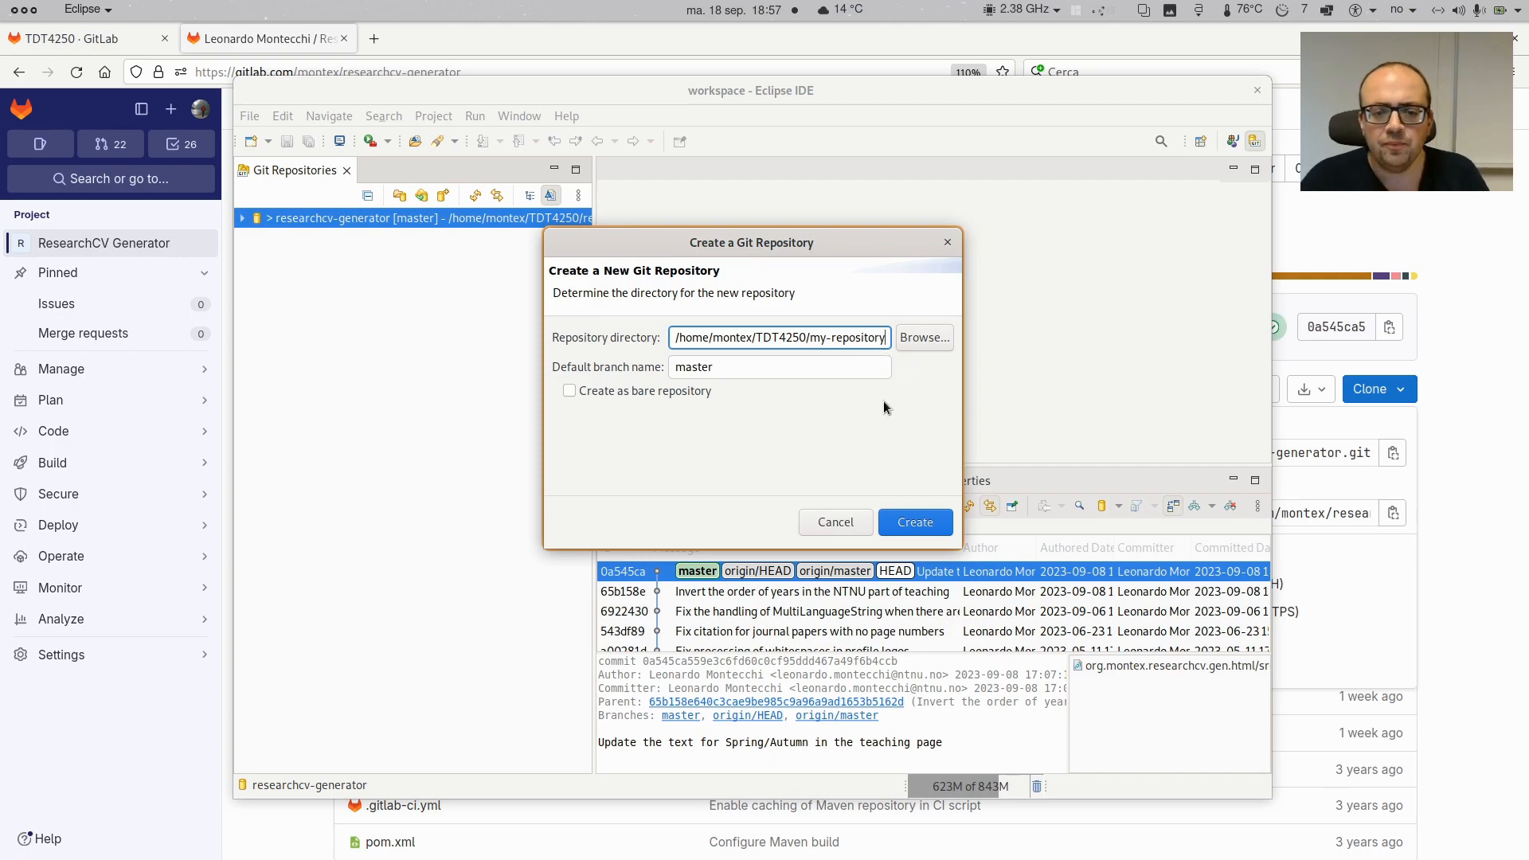
left_click(915, 523)
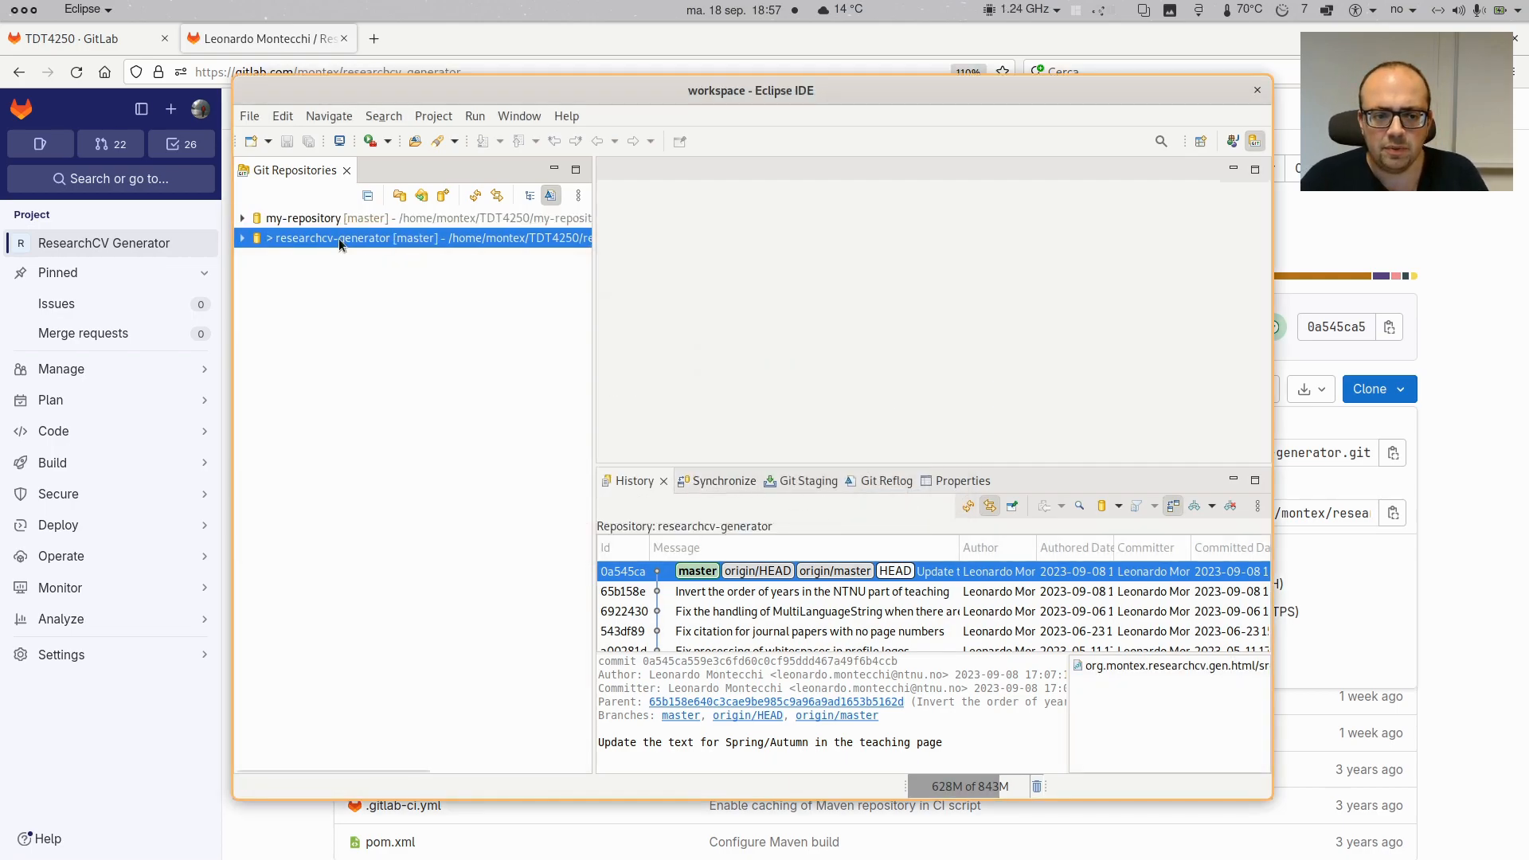
Examine the top-level contents of my-repository in the Git Repositories view and collapse its tree
left_click(288, 218)
left_click(242, 217)
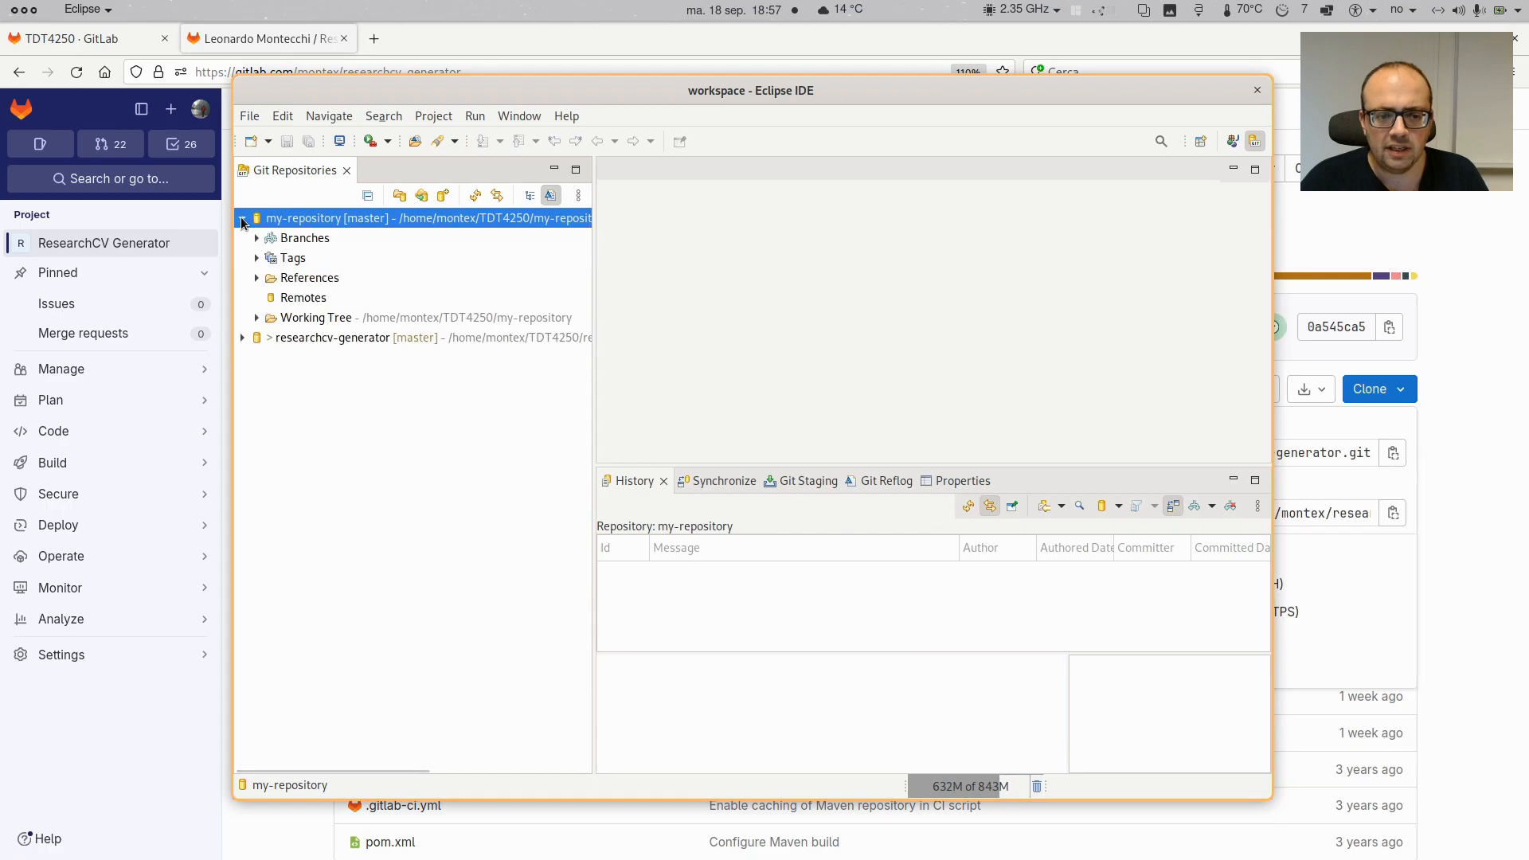
left_click(241, 217)
Switch to the file manager to check the my-repository folder's contents inside TDT4250, and return to Eclipse
key("alt+Tab")
left_click(605, 431)
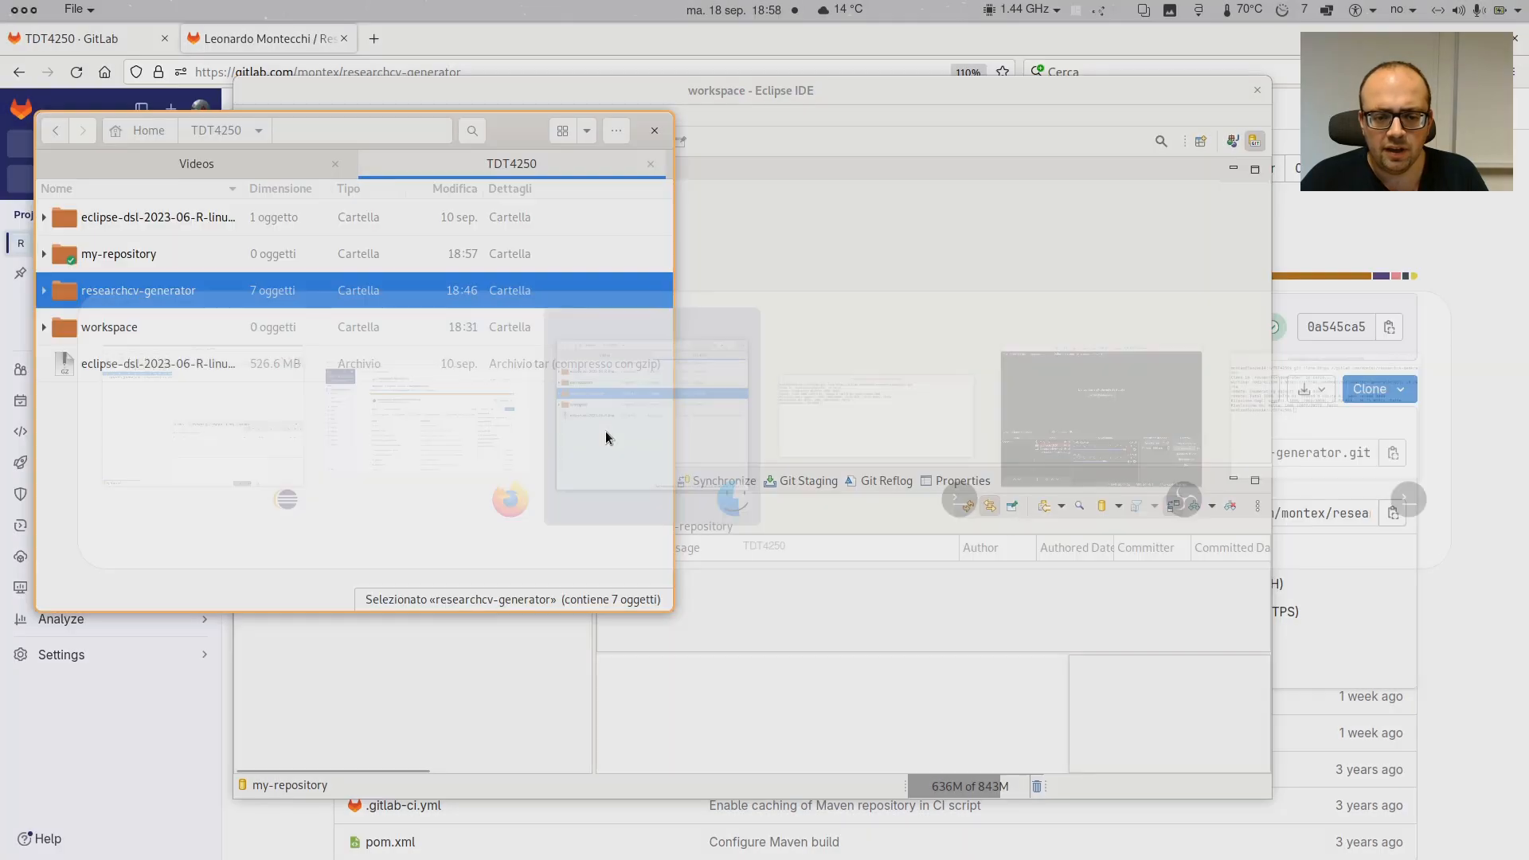
left_click(44, 254)
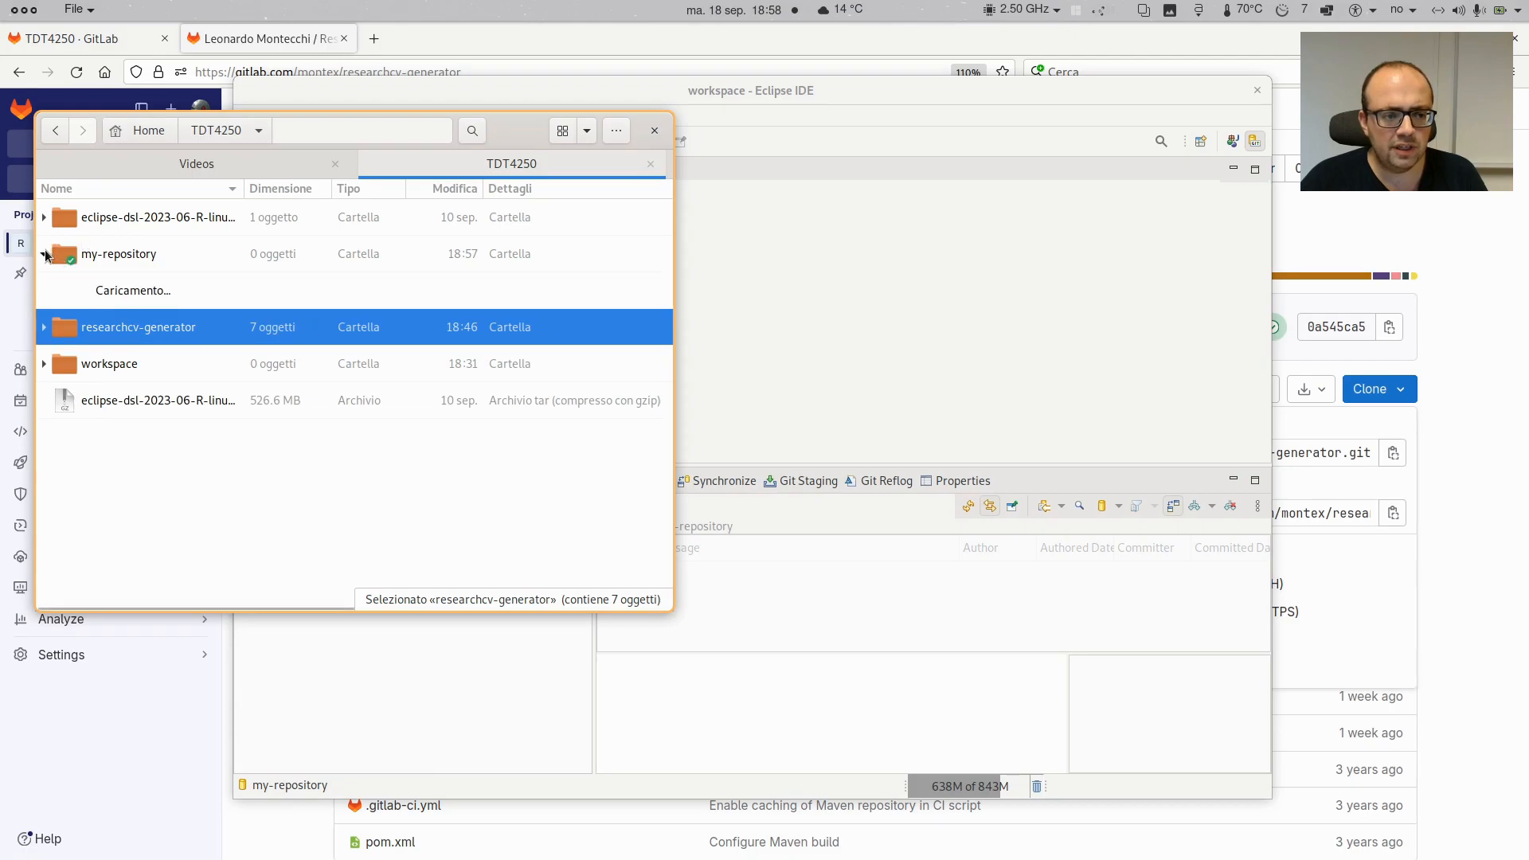
left_click(63, 259)
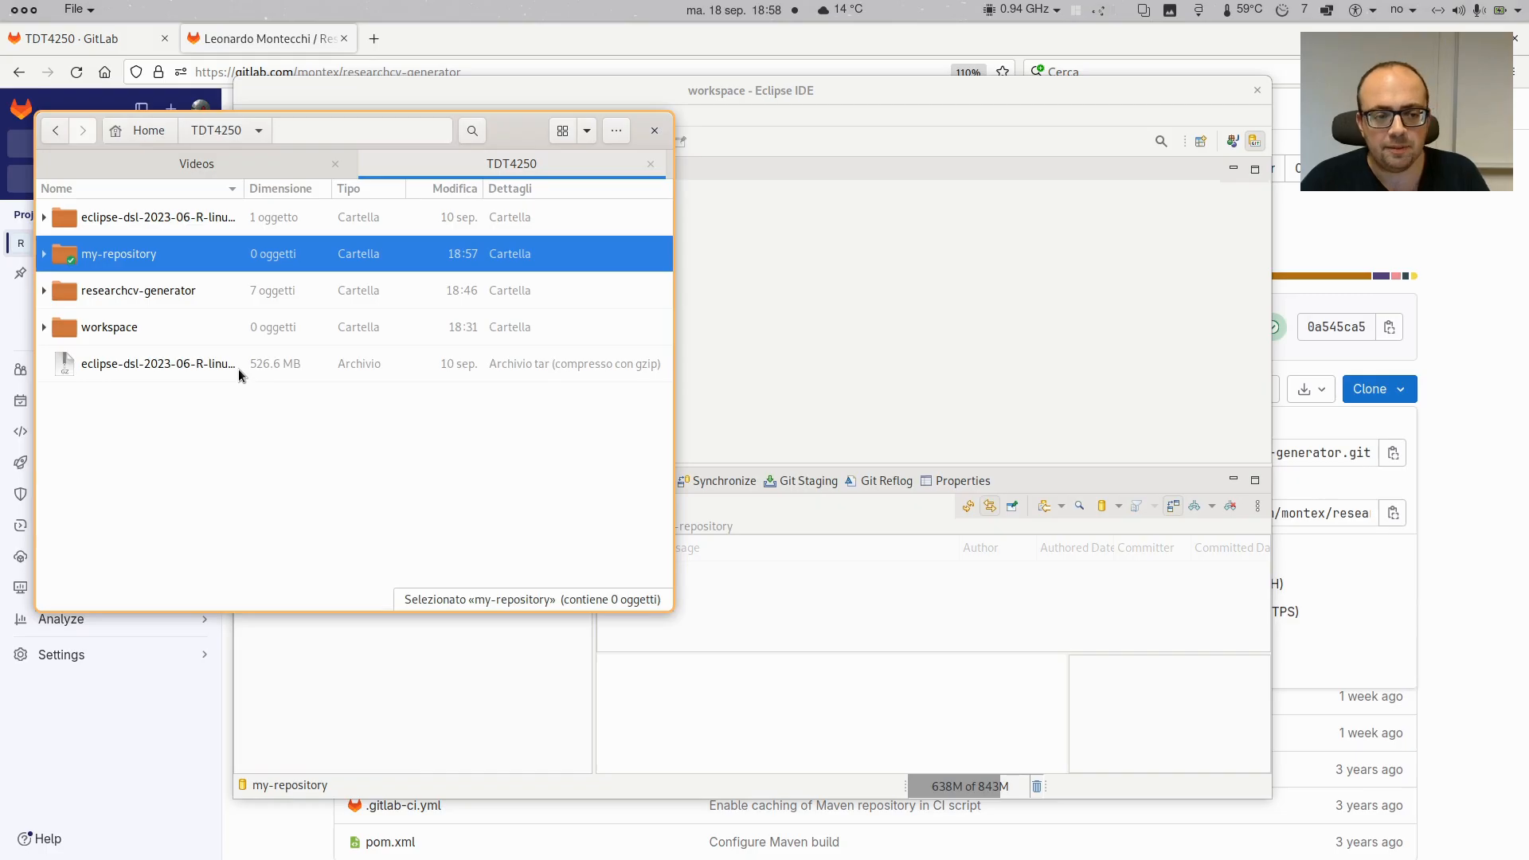
key("alt+Tab")
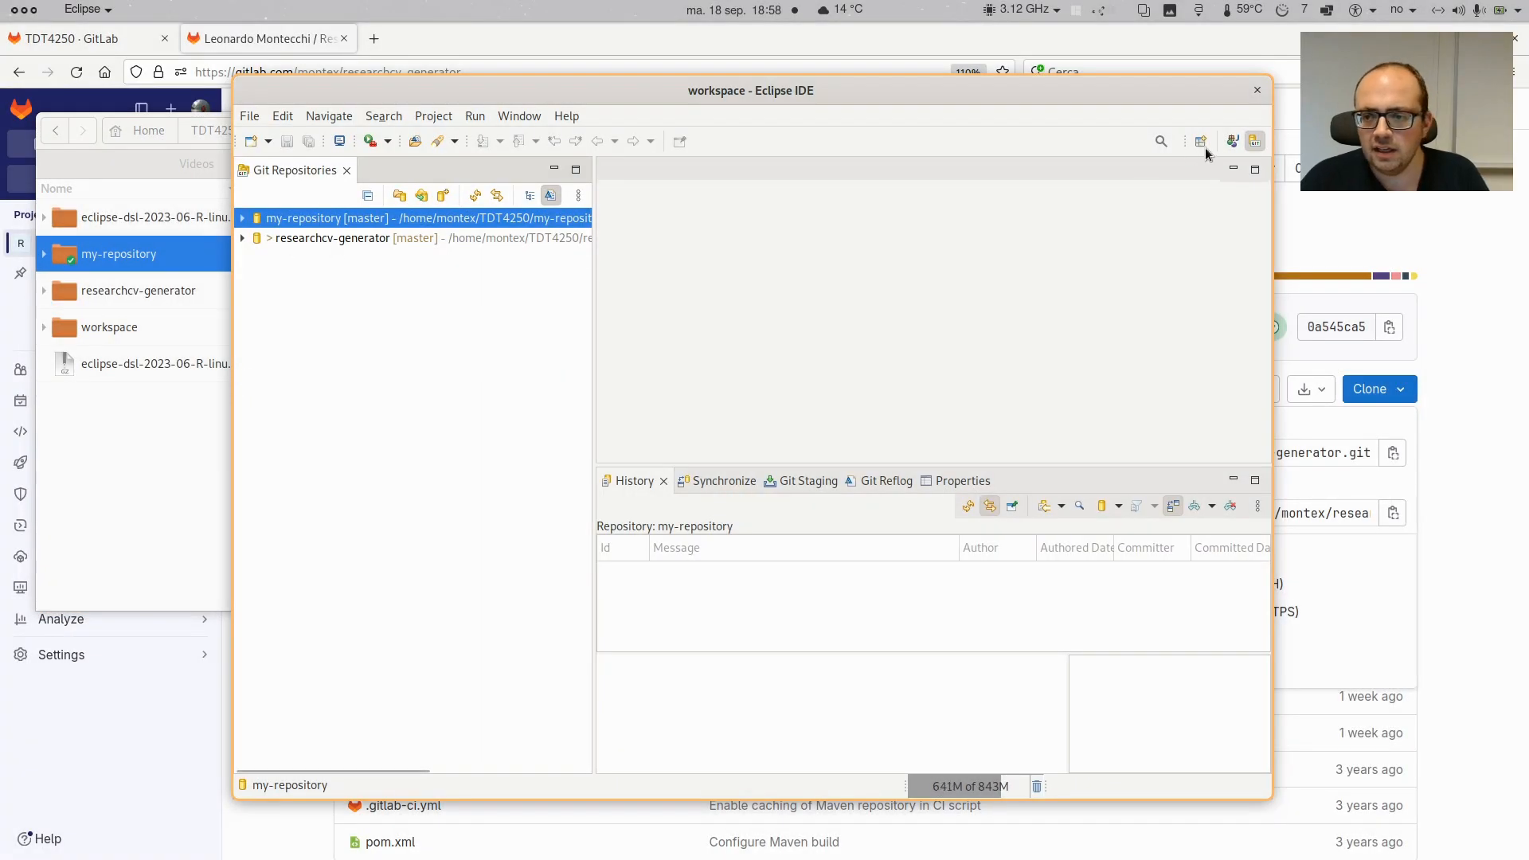
Switch to the Java perspective and create a Java project named ExampleProject with the default location and settings
left_click(1232, 142)
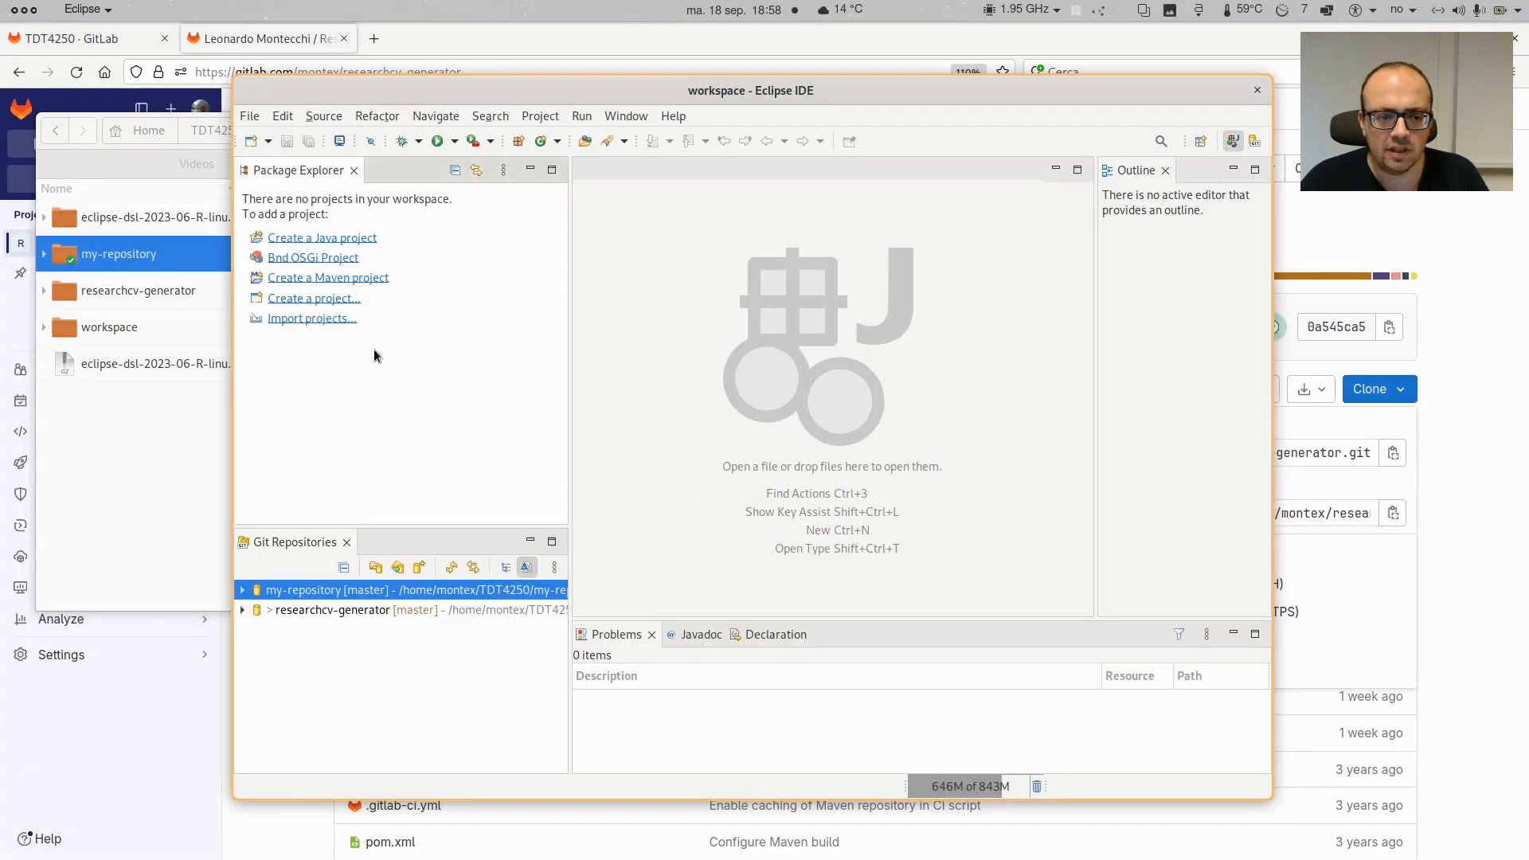
left_click(369, 238)
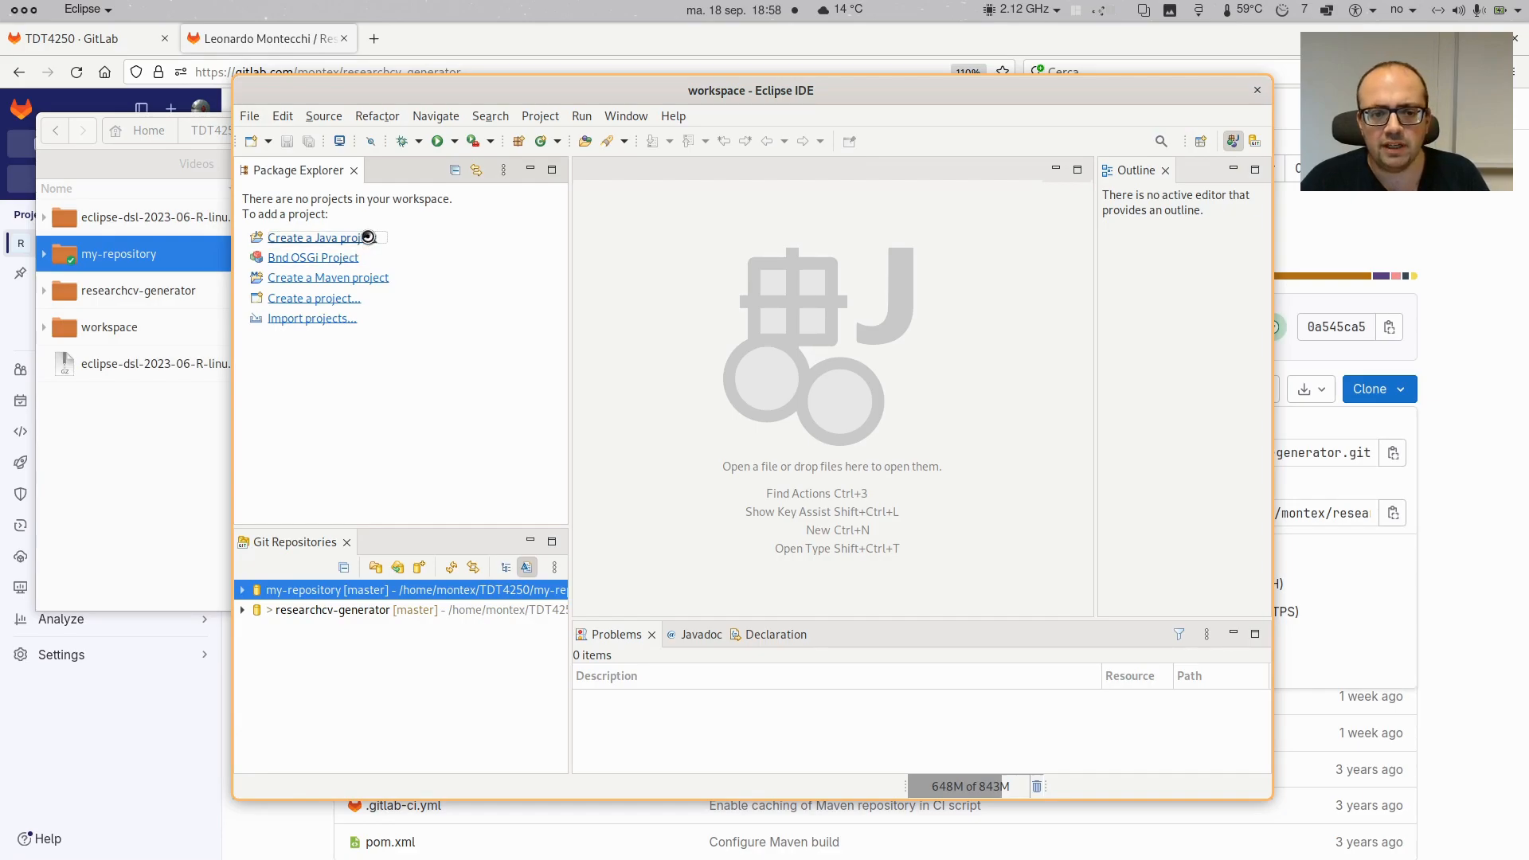
type("E")
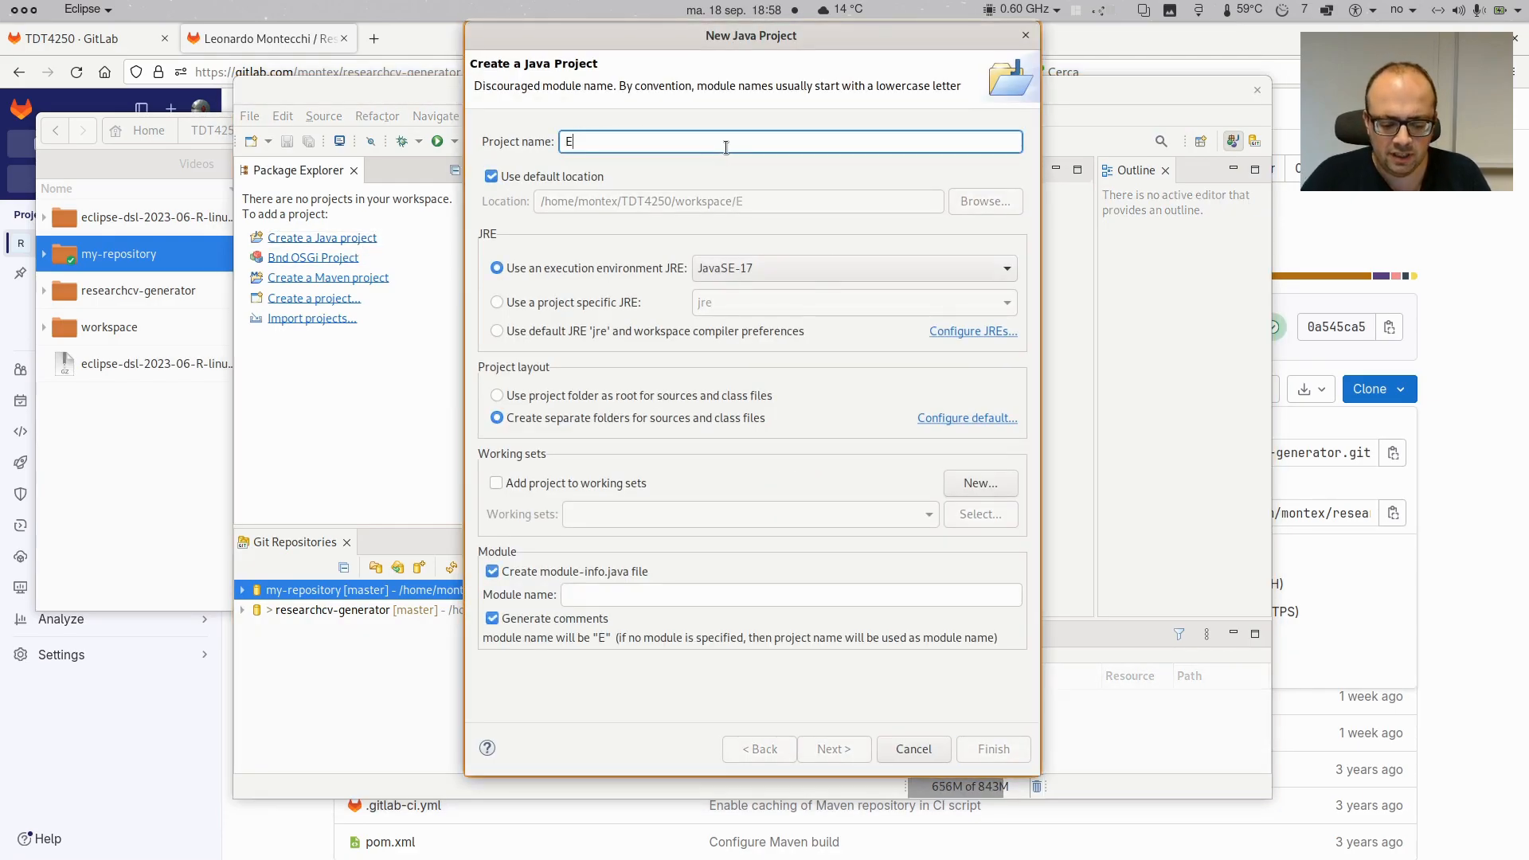
type("xampleProject")
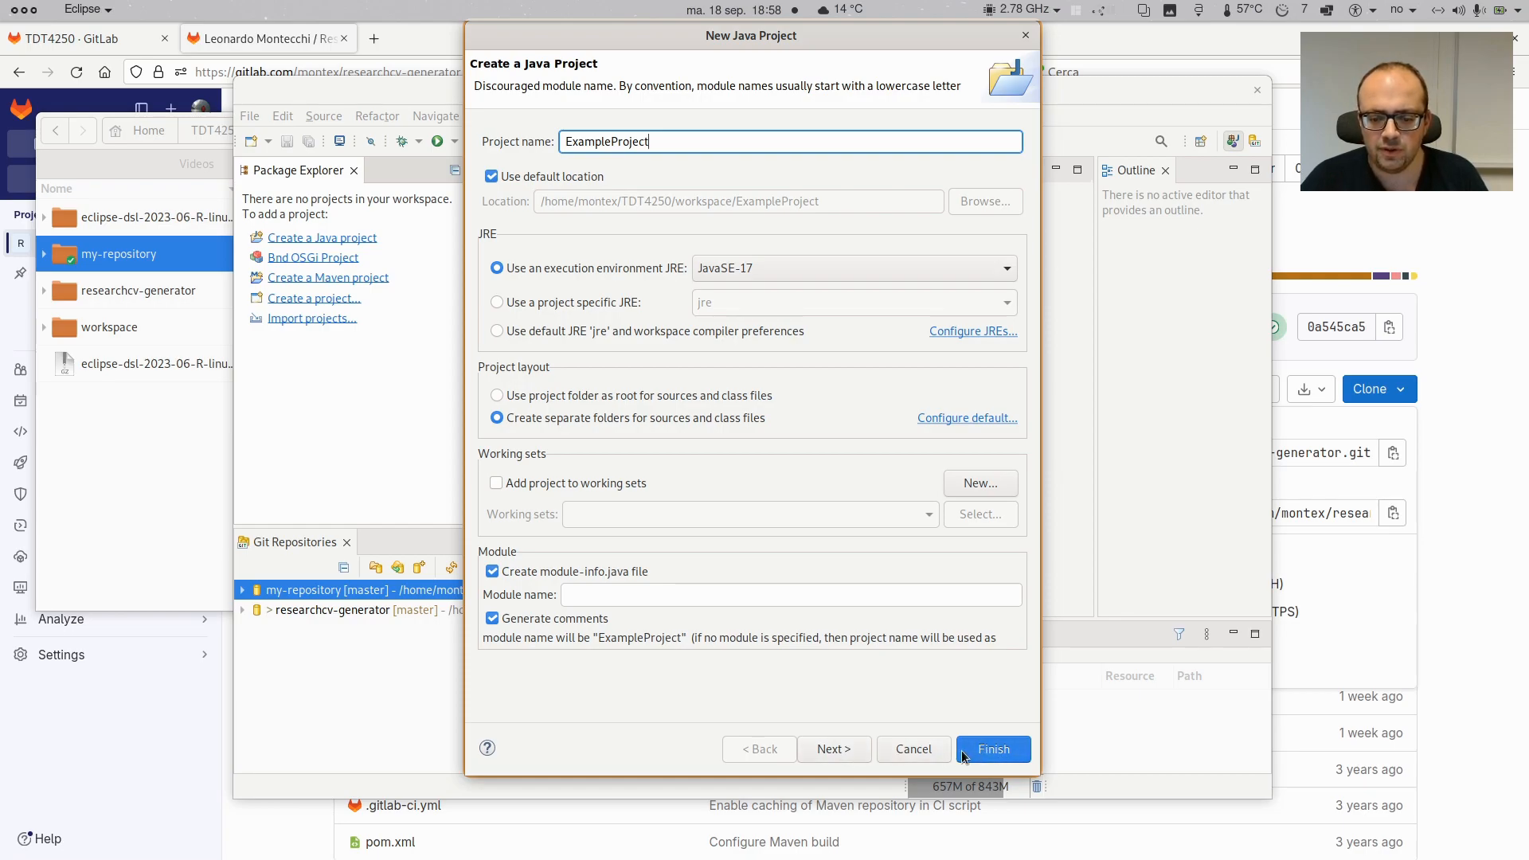
left_click(987, 752)
left_click(986, 757)
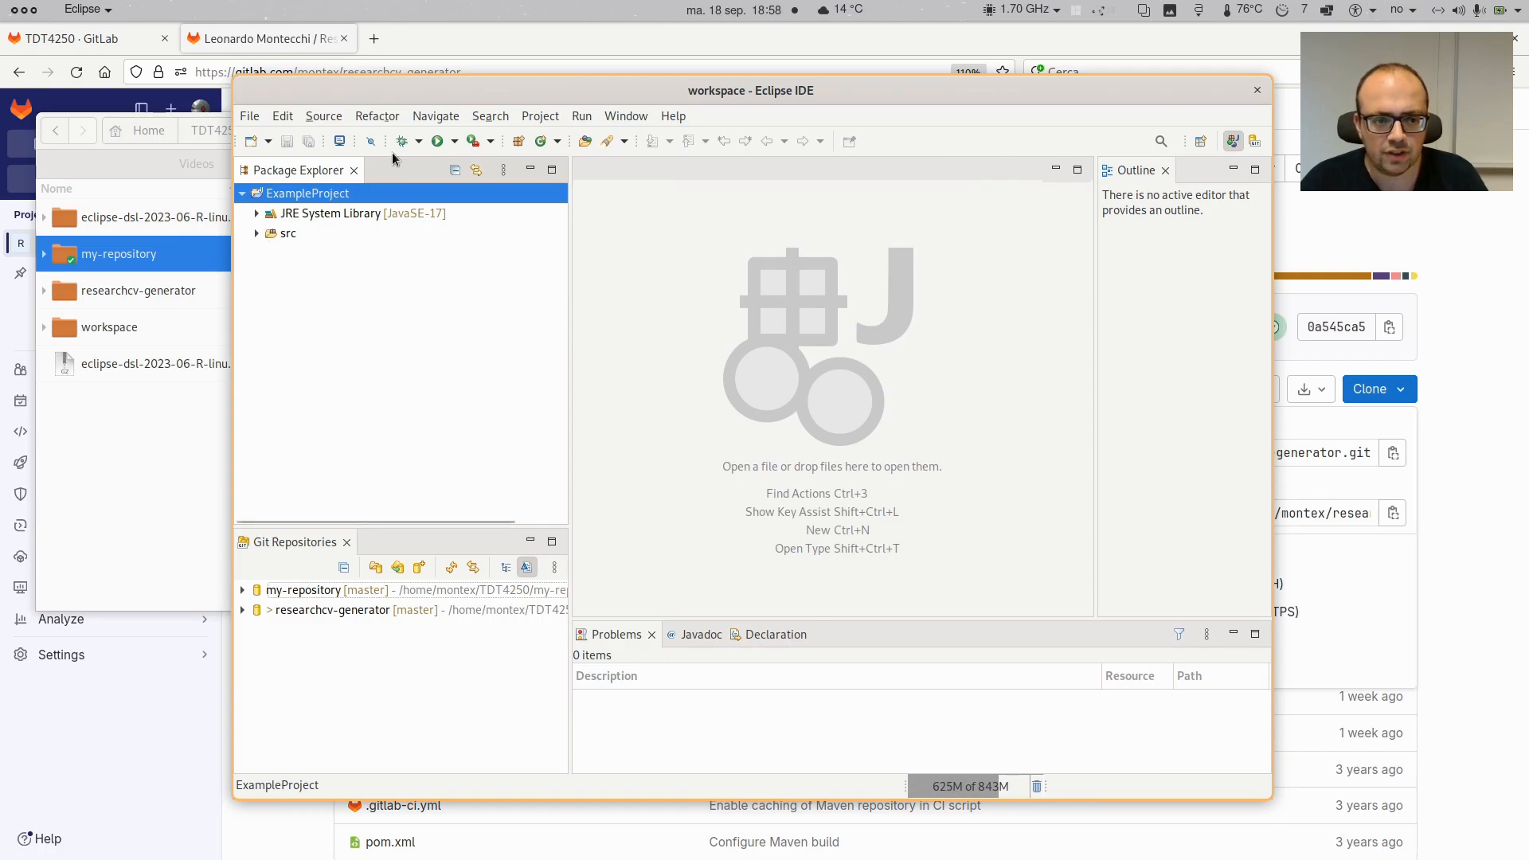
Compare the contents of the workspace and my-repository folders in the file manager, and return to Eclipse
left_click_drag(434, 85, 822, 103)
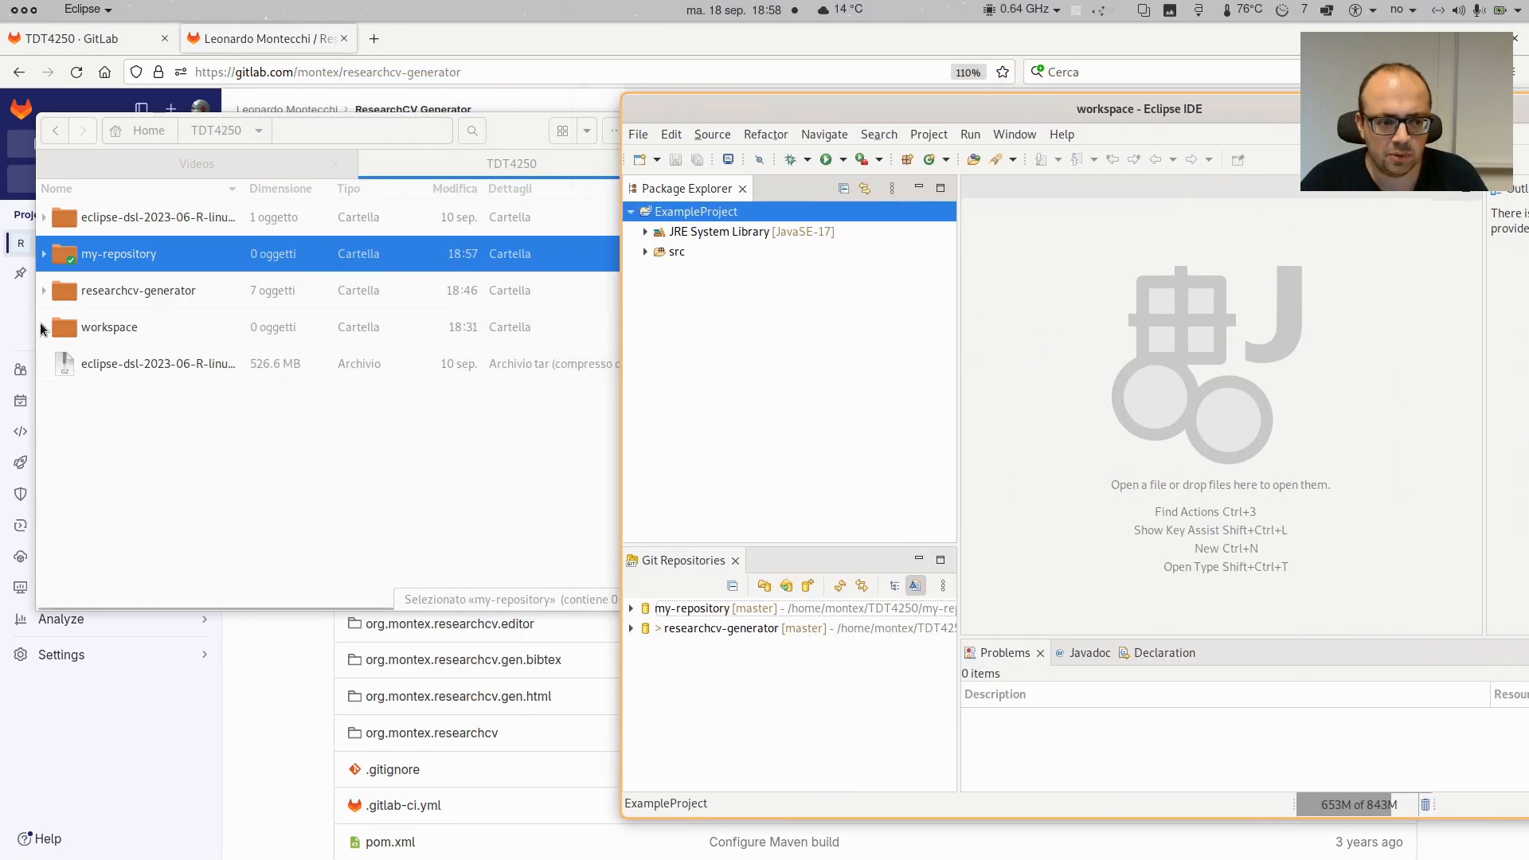
left_click(43, 327)
left_click(44, 254)
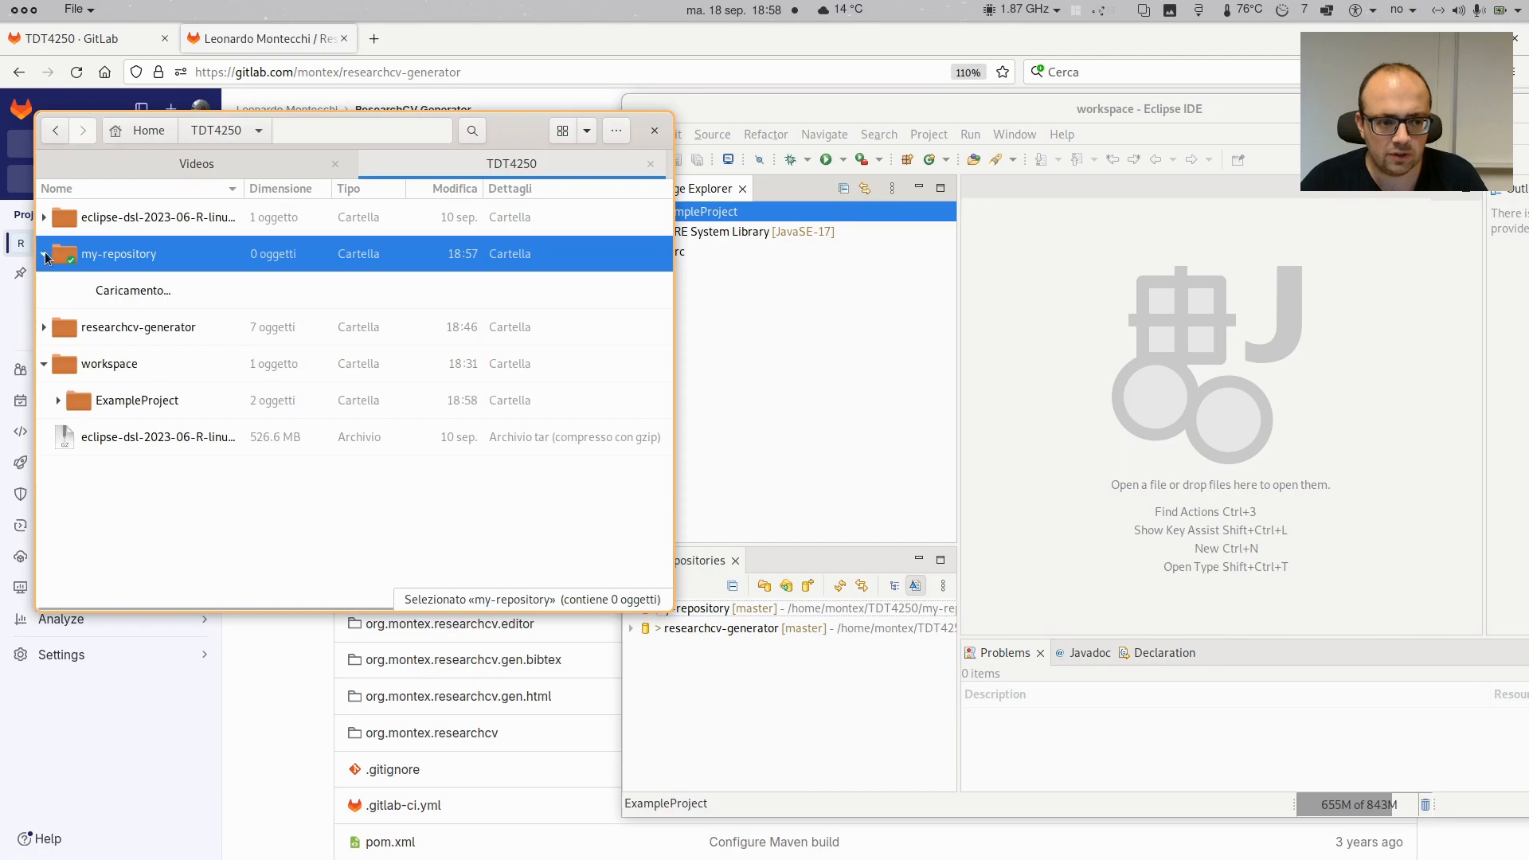
left_click(757, 135)
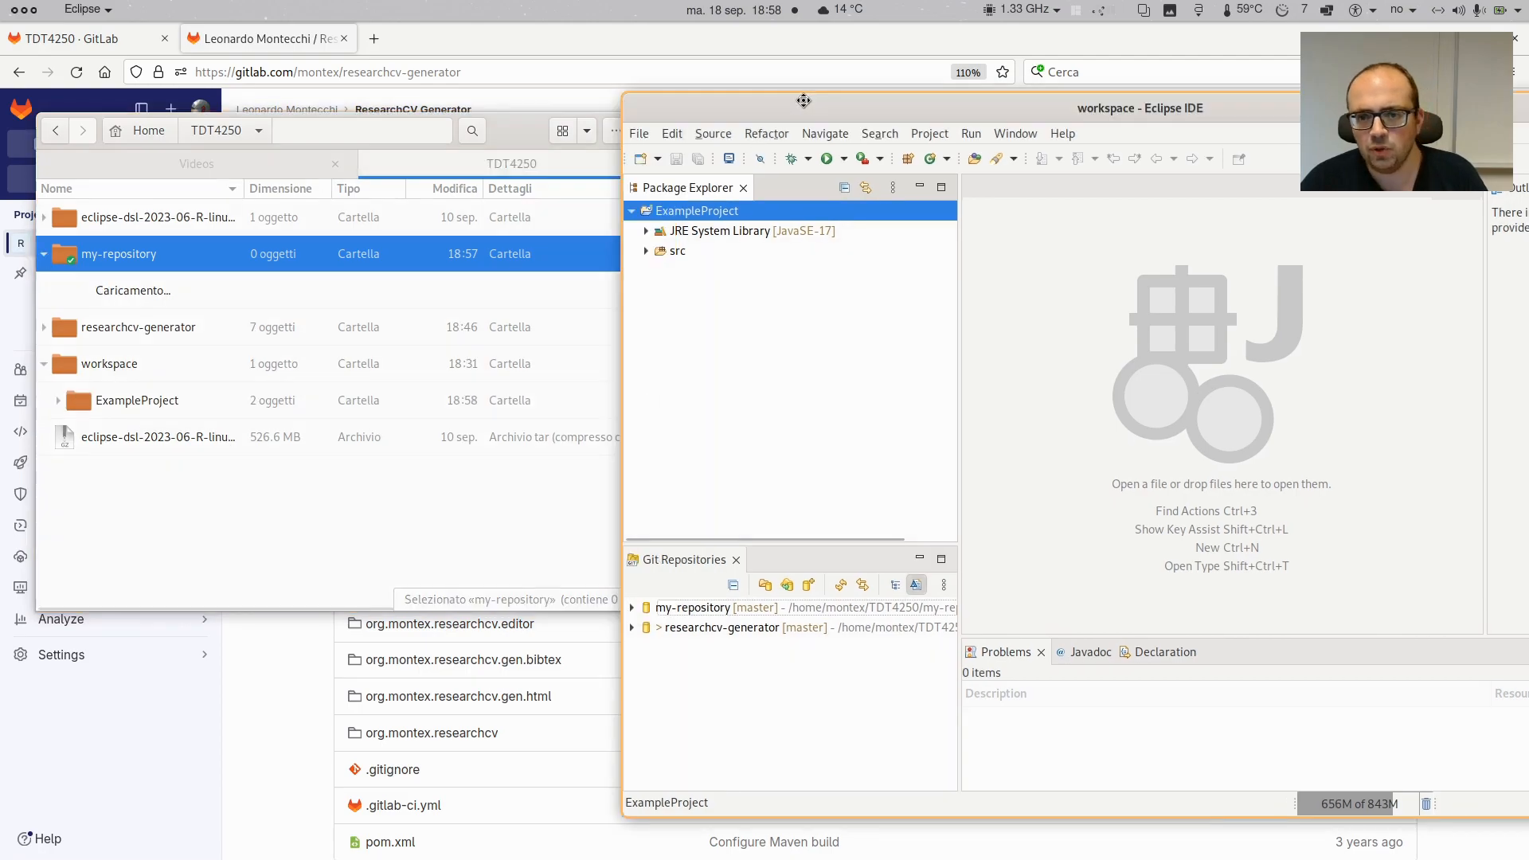
left_click_drag(868, 127, 615, 112)
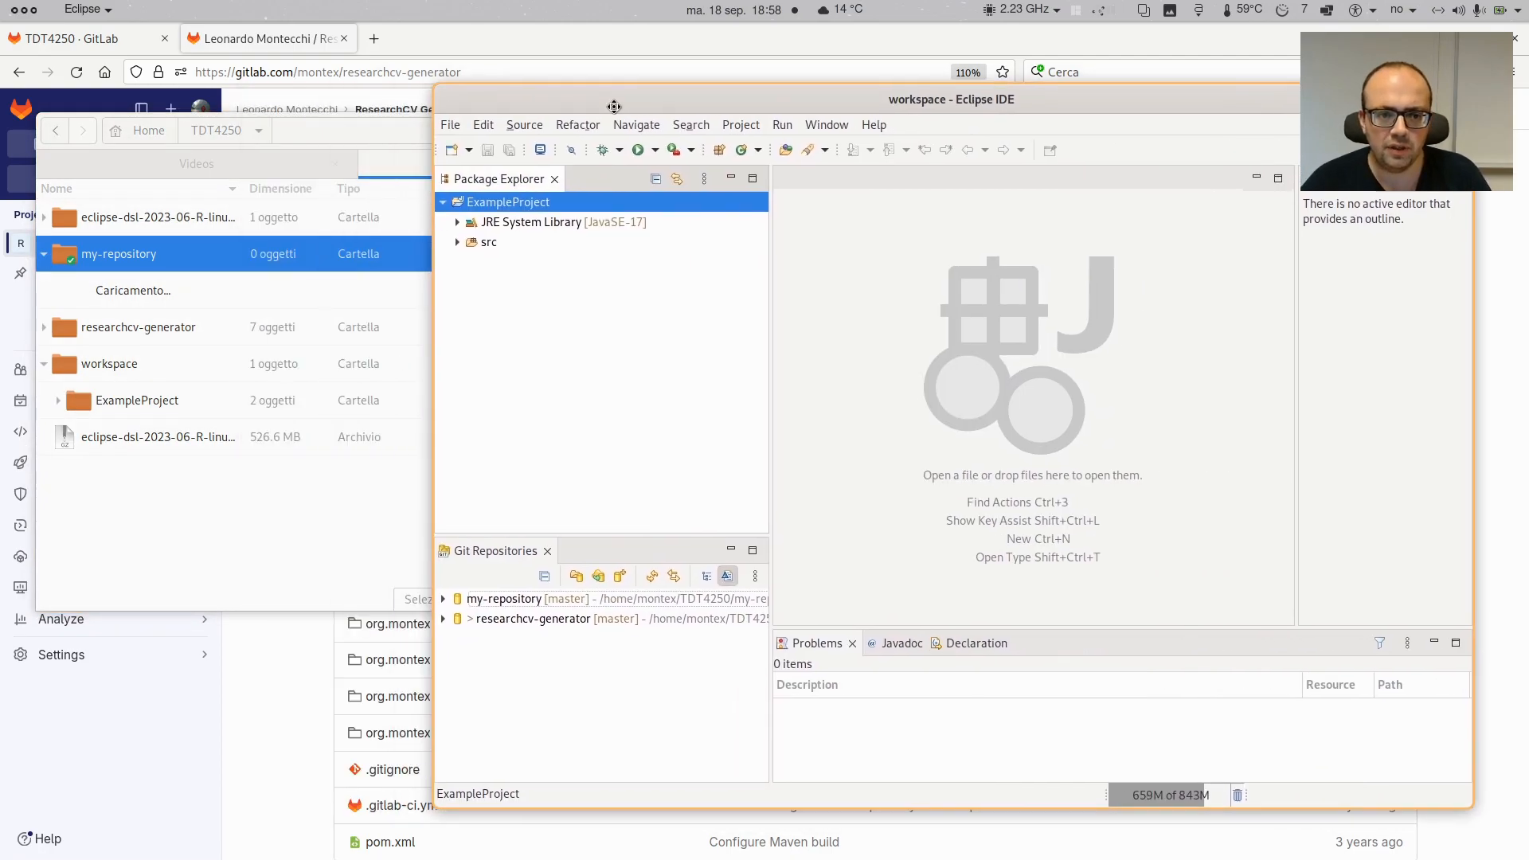
Delete ExampleProject from the workspace together with its contents on disk
key("Delete")
key("alt+d")
key("Return")
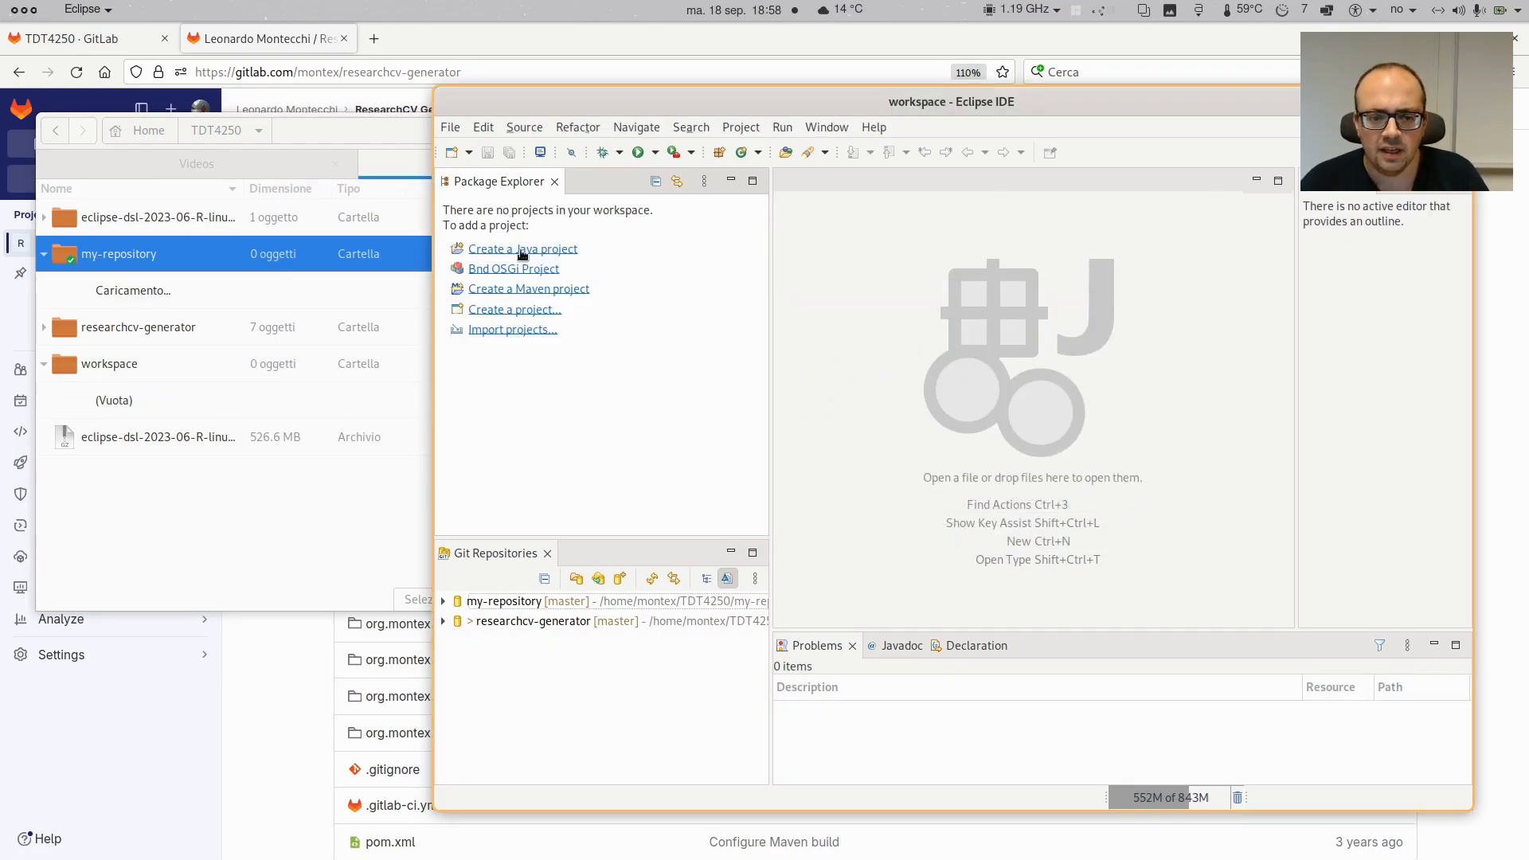
Start a new Java project named ExampleProject and copy its name for reuse in the location path
left_click(563, 249)
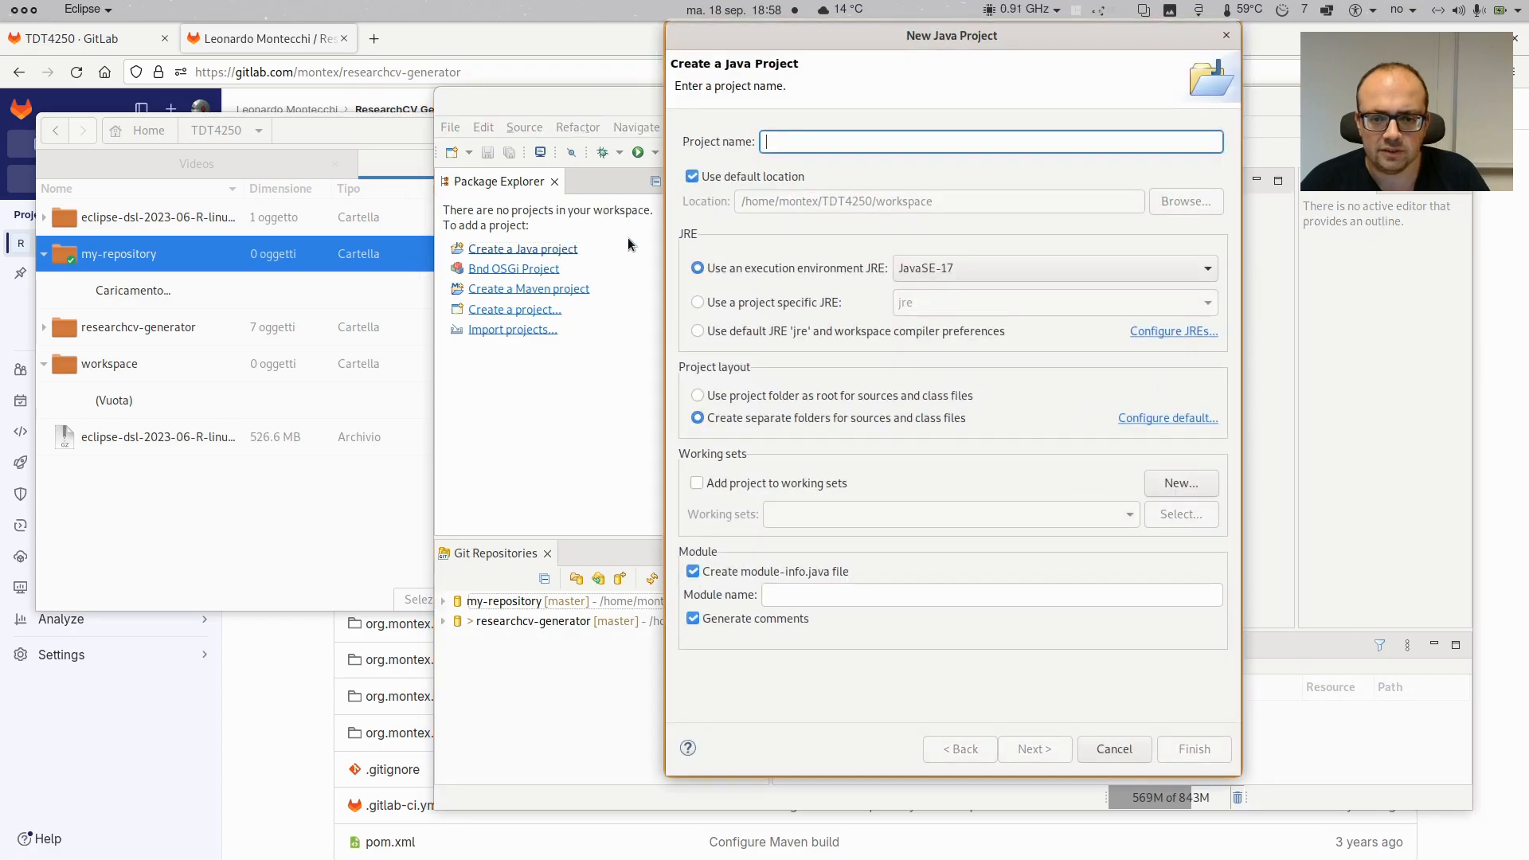
type("Exam")
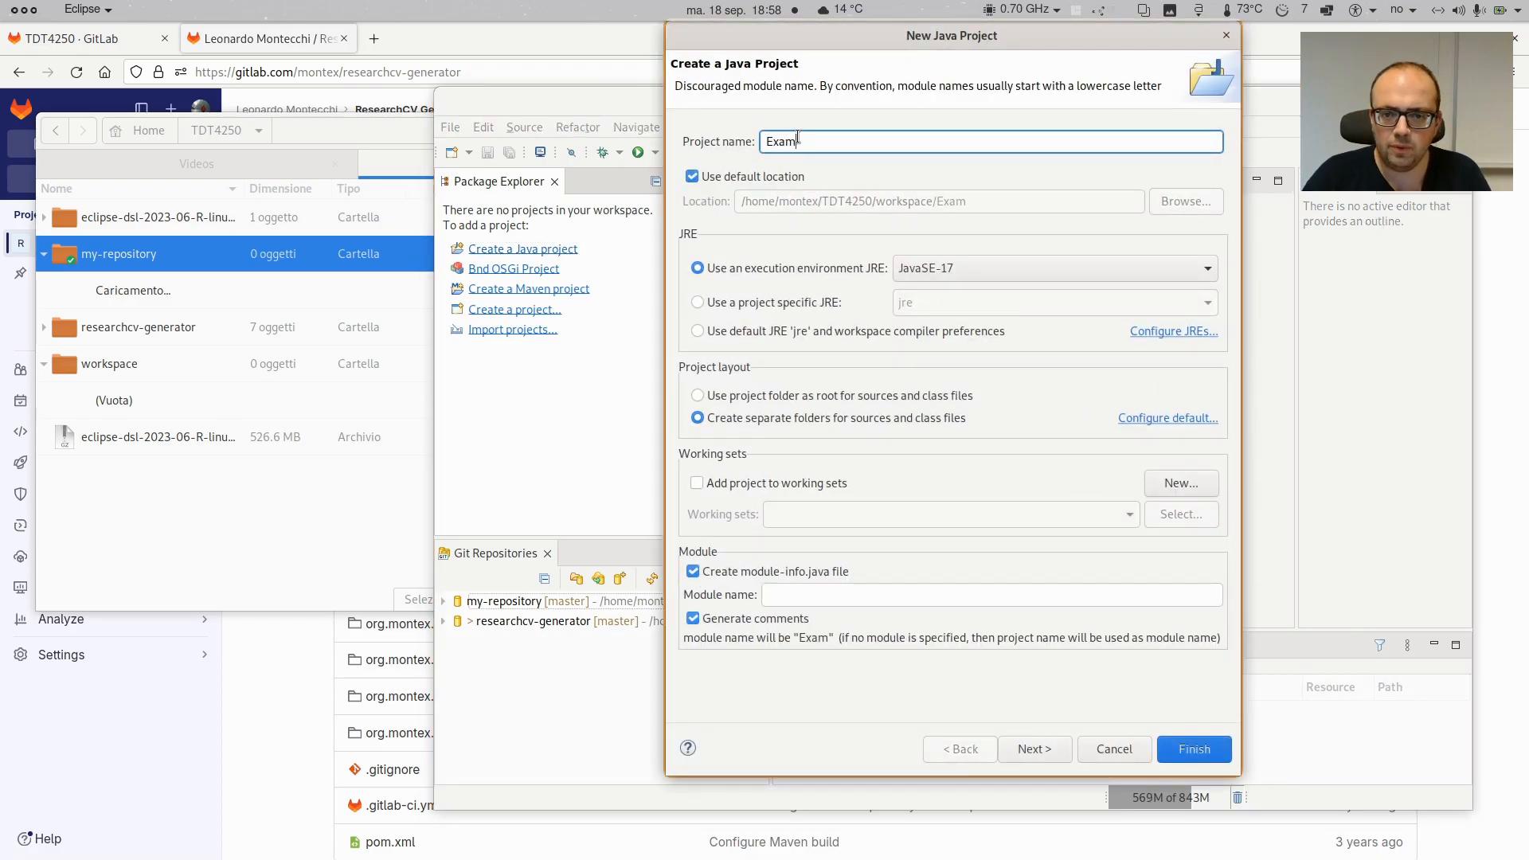
type("pleProject")
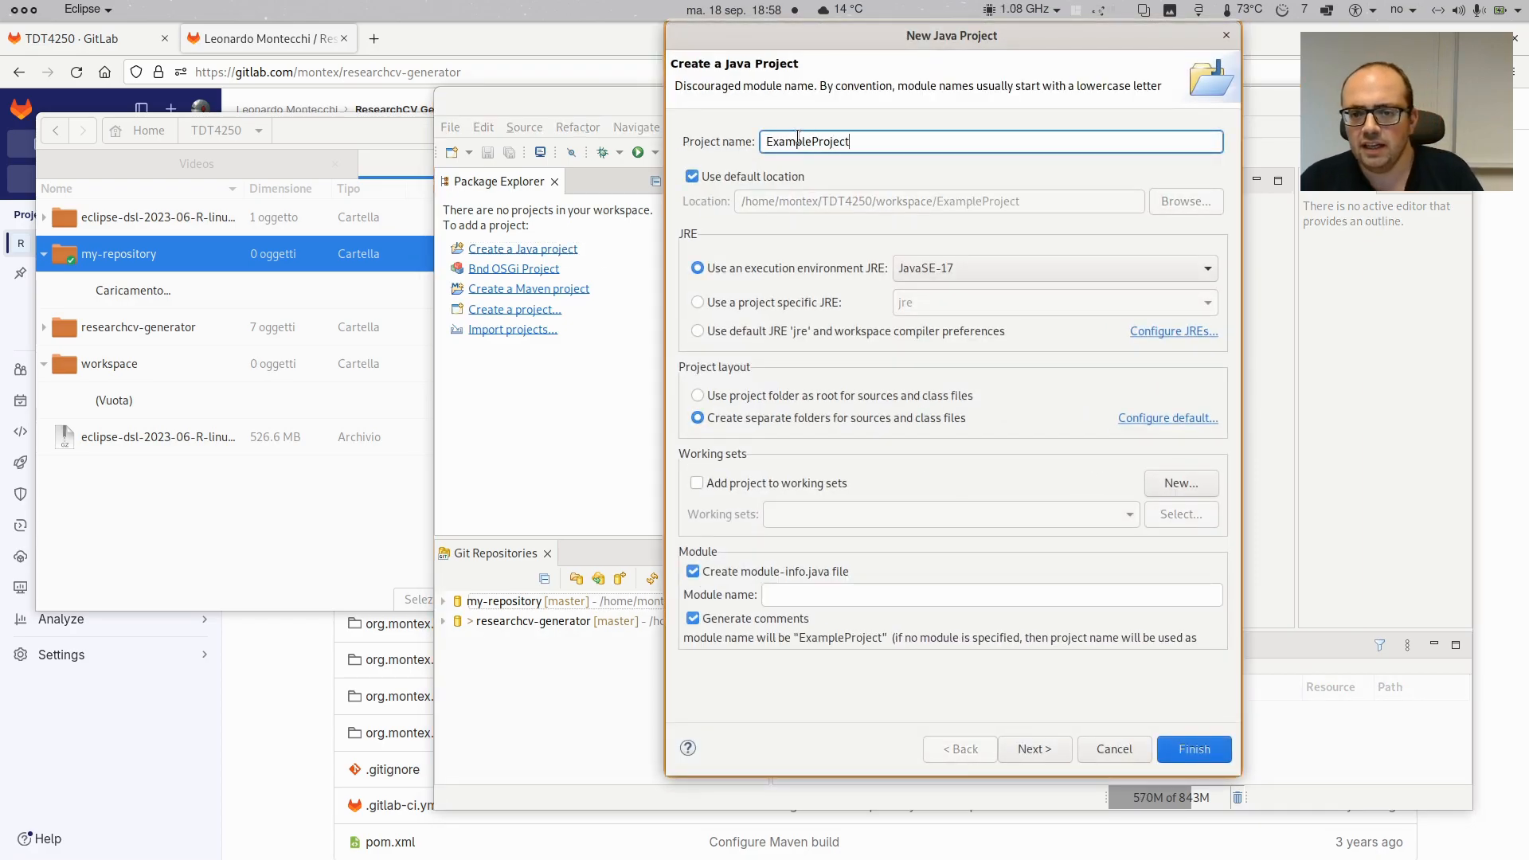
double_click(997, 139)
key("ctrl+c")
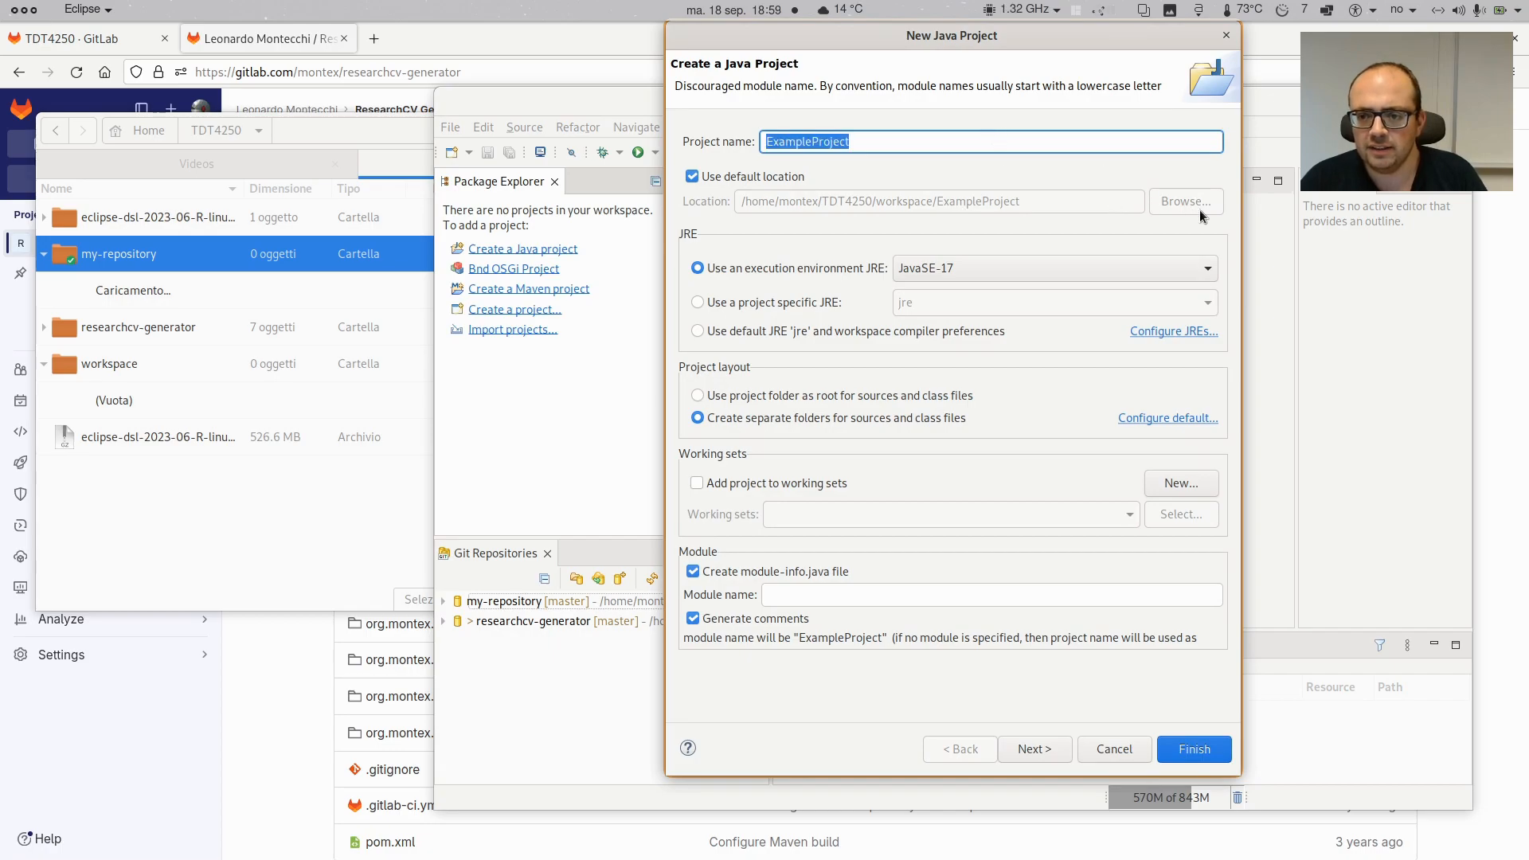
Replace the default location with an ExampleProject subfolder of TDT4250/my-repository and create the Java project with the default build settings
left_click(772, 177)
left_click(1190, 203)
double_click(777, 195)
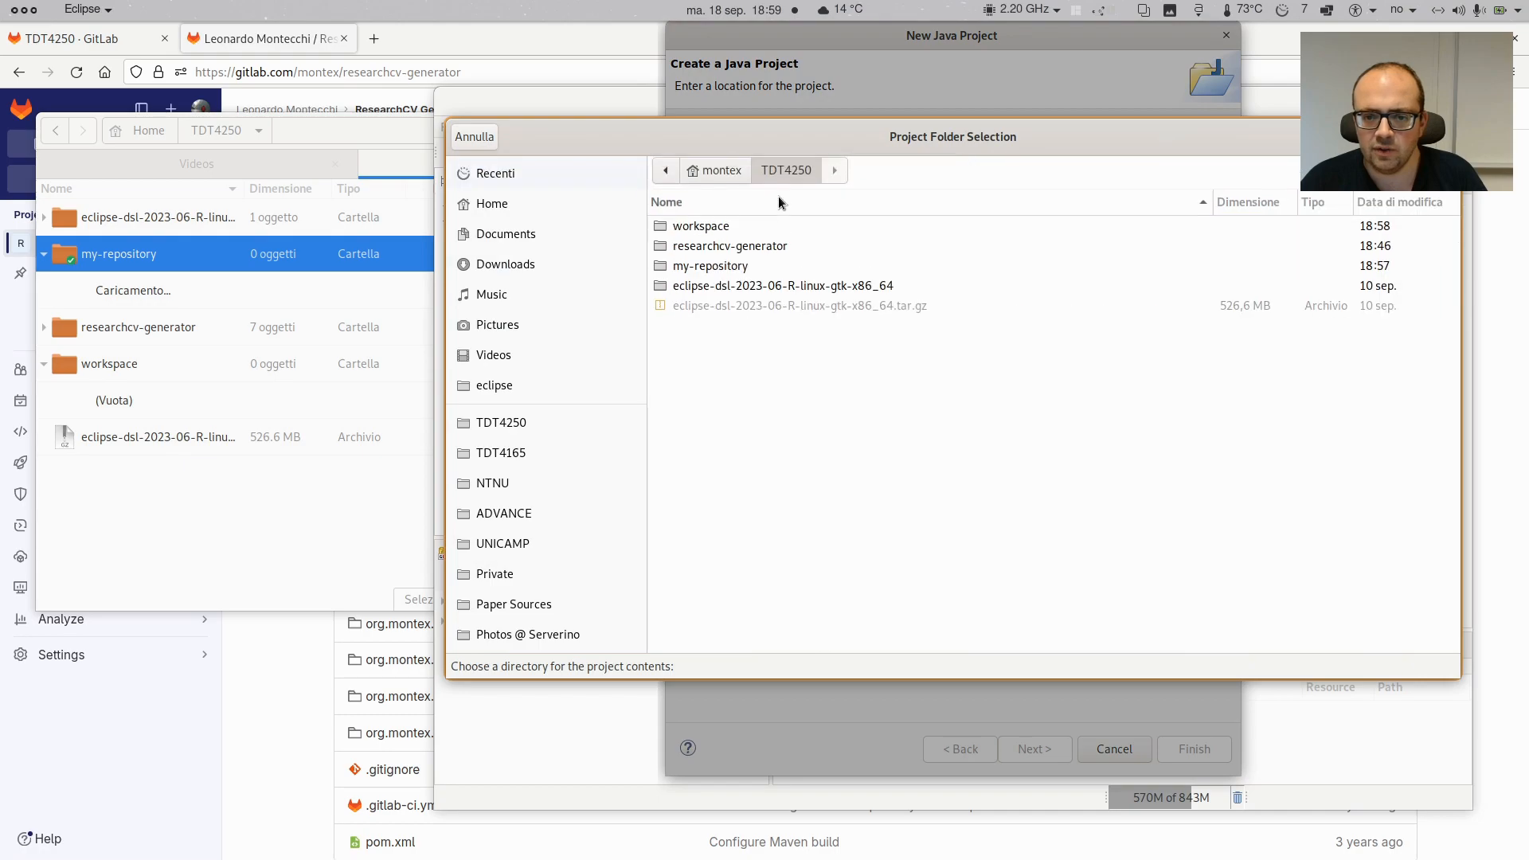
double_click(797, 269)
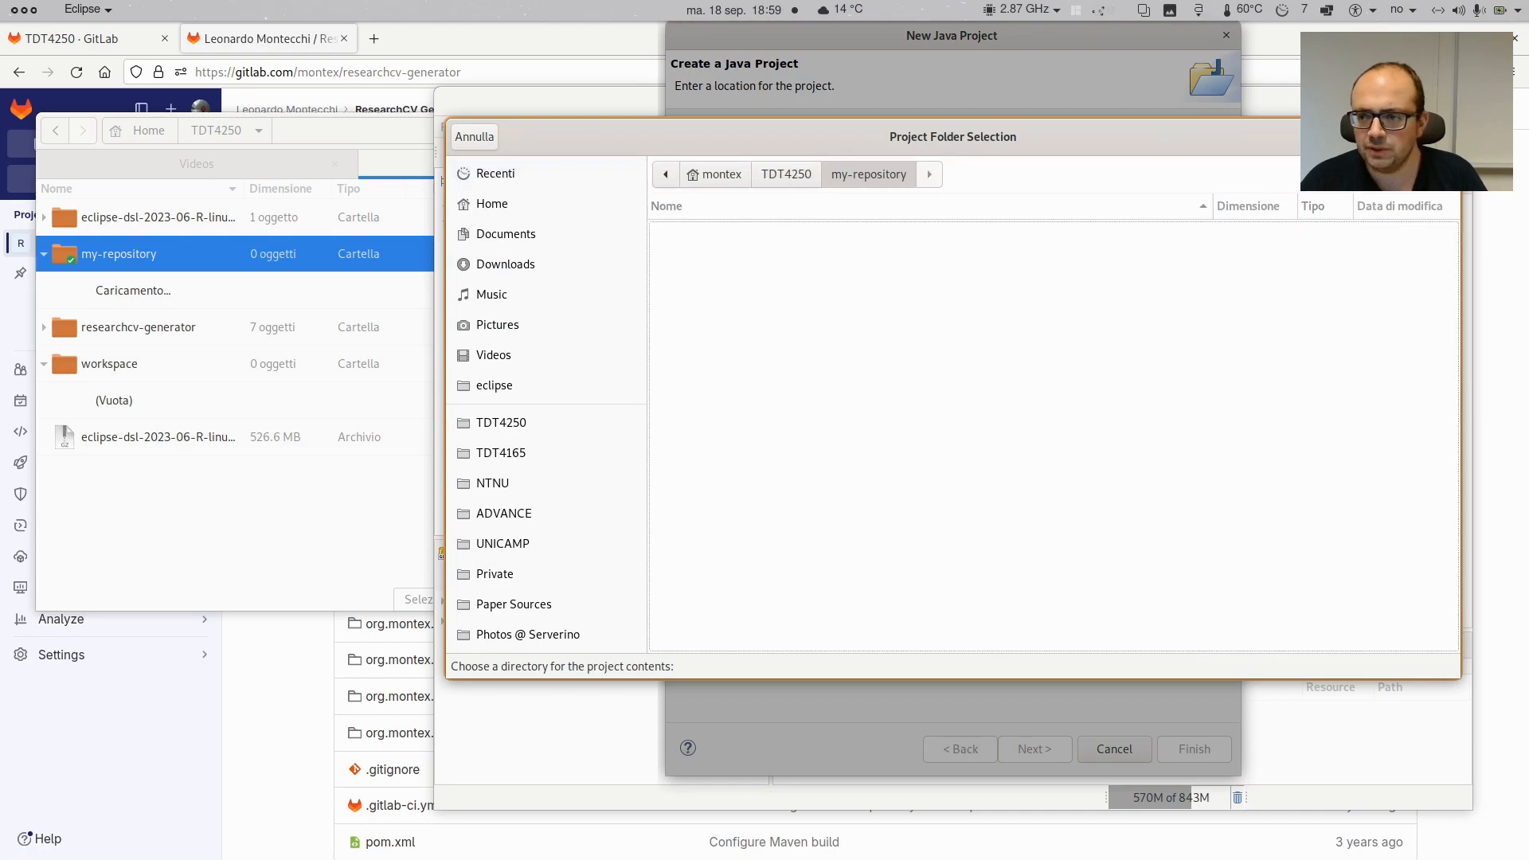
left_click(1436, 137)
left_click(1014, 204)
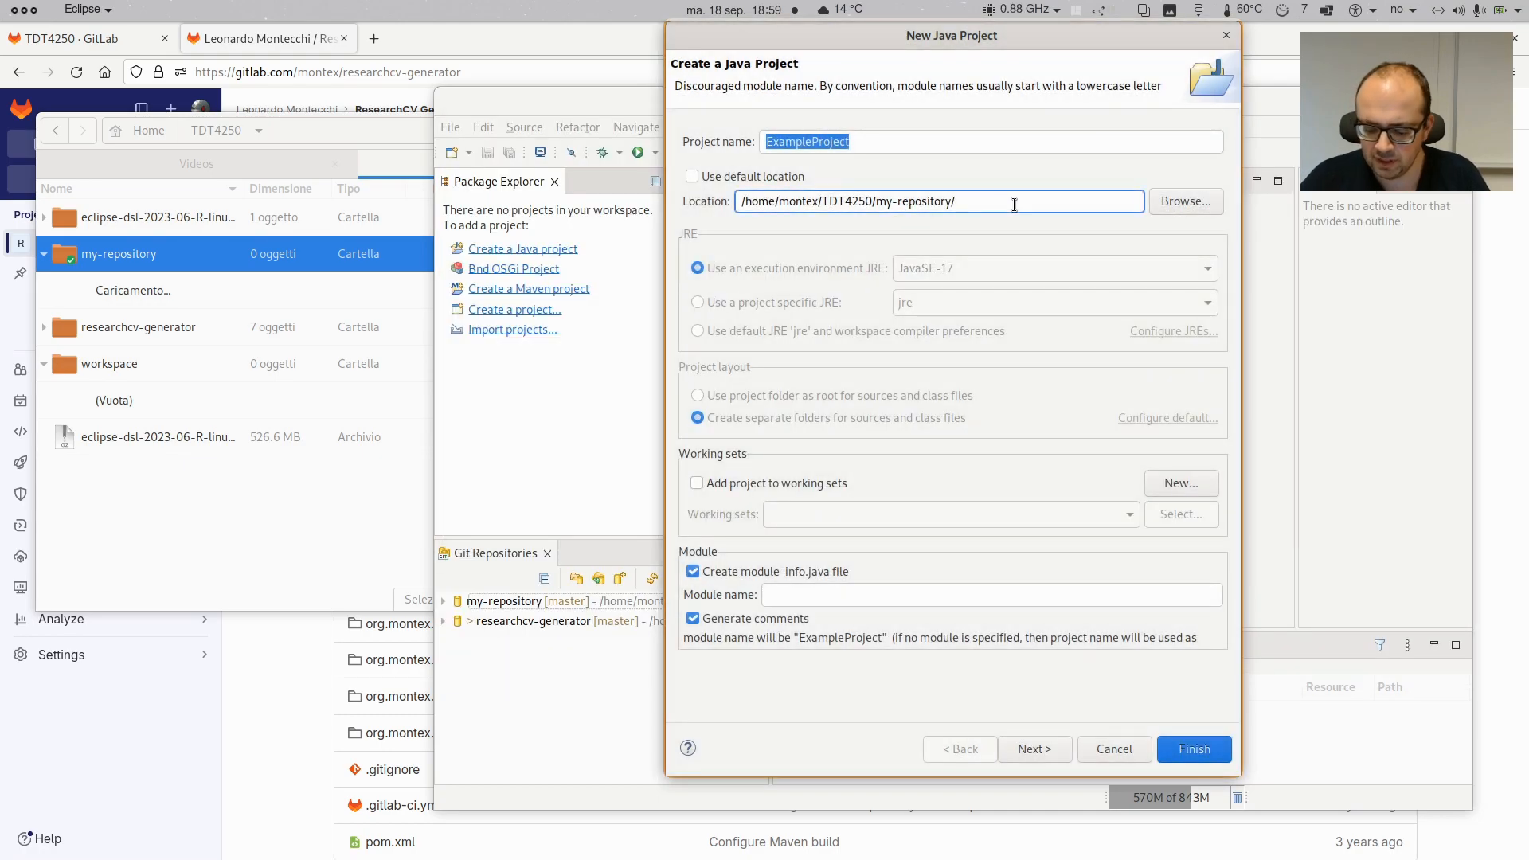
type("/")
key("ctrl+v")
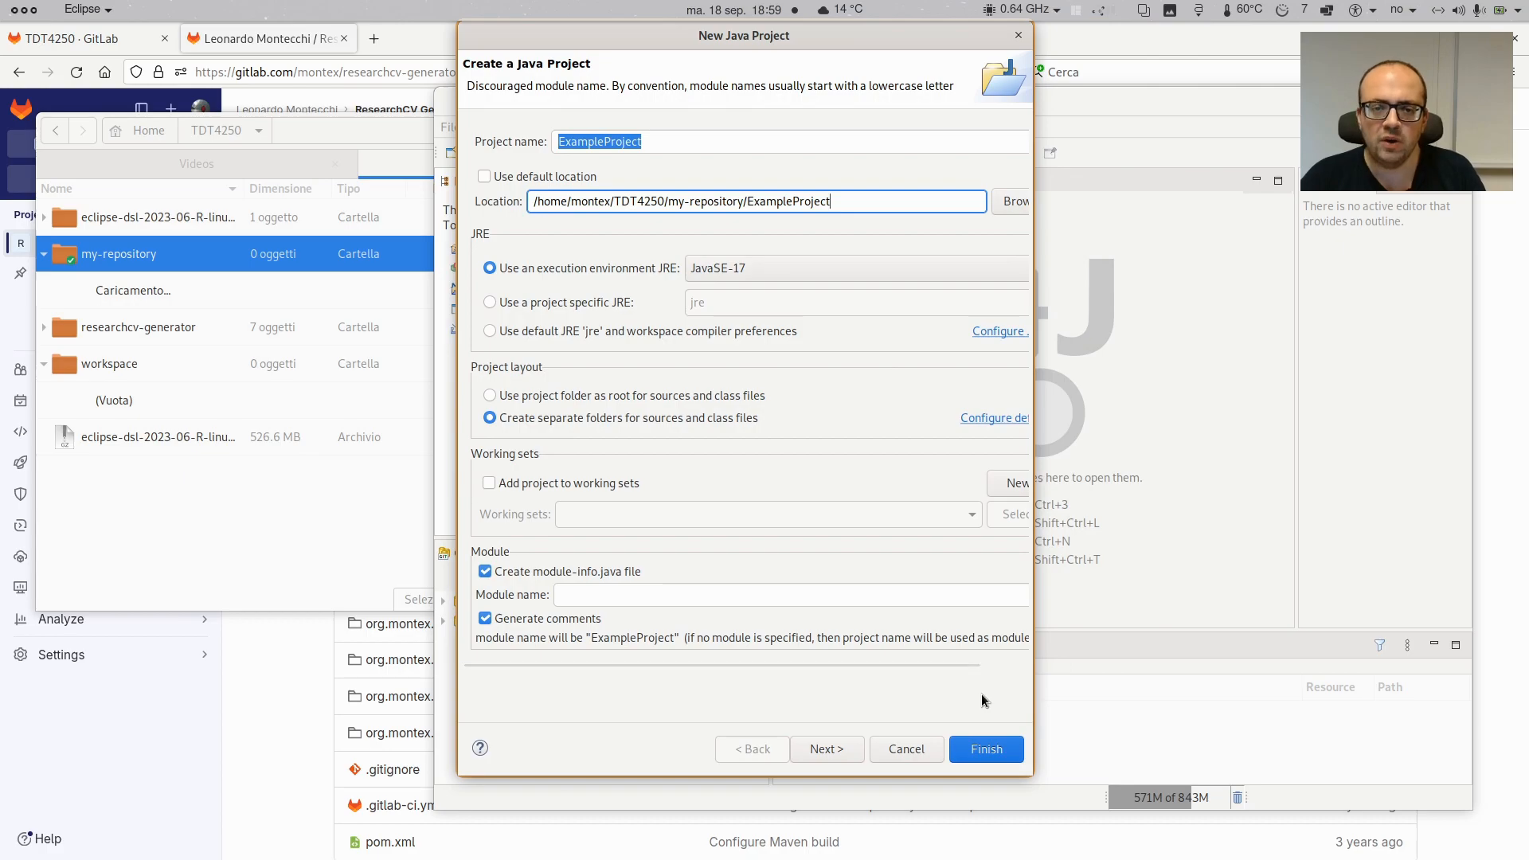
left_click(825, 749)
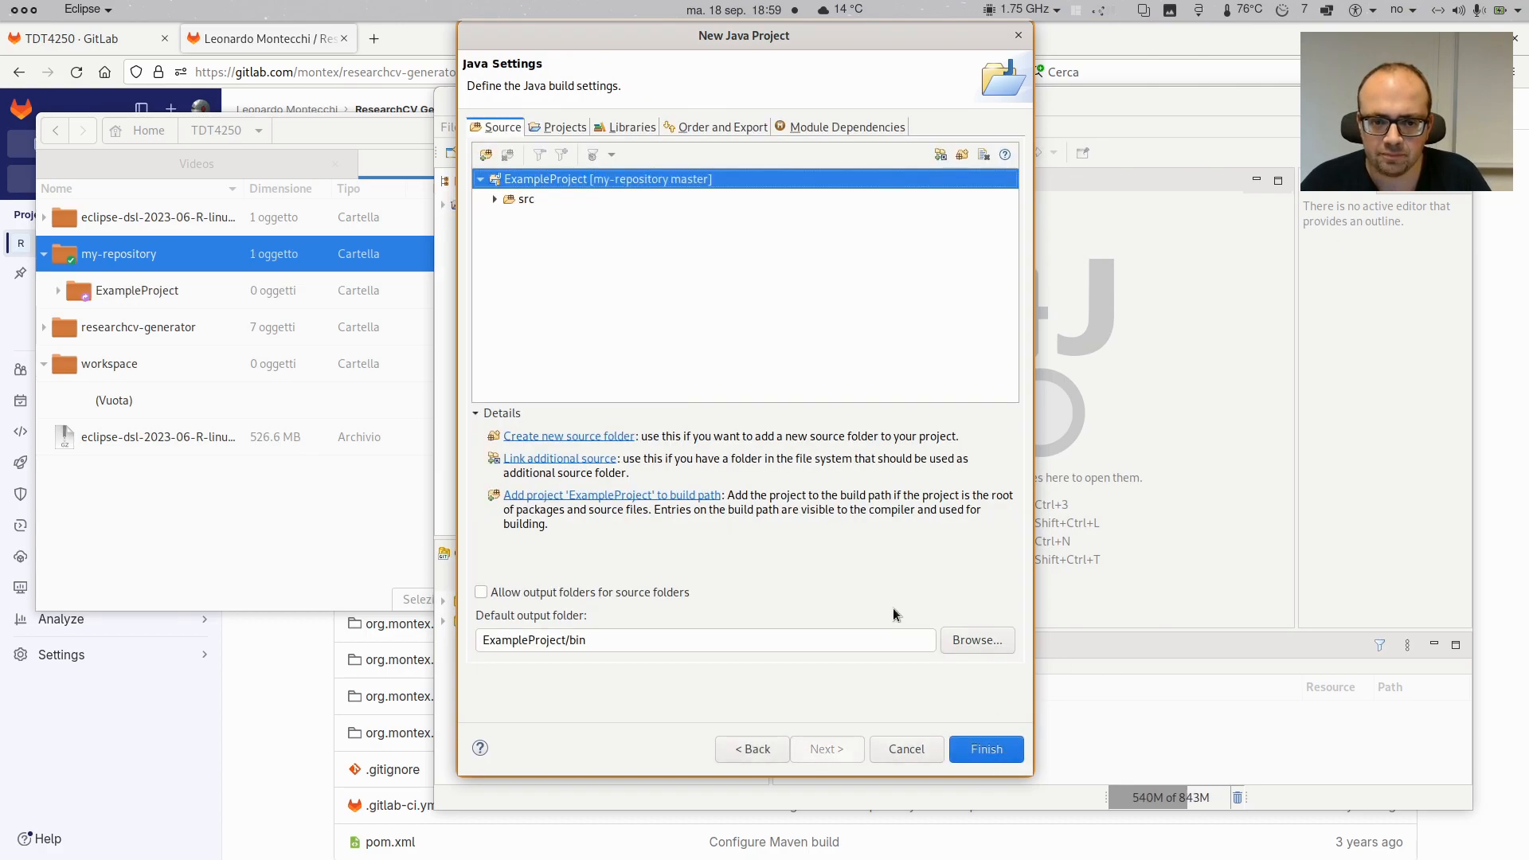
left_click(1000, 751)
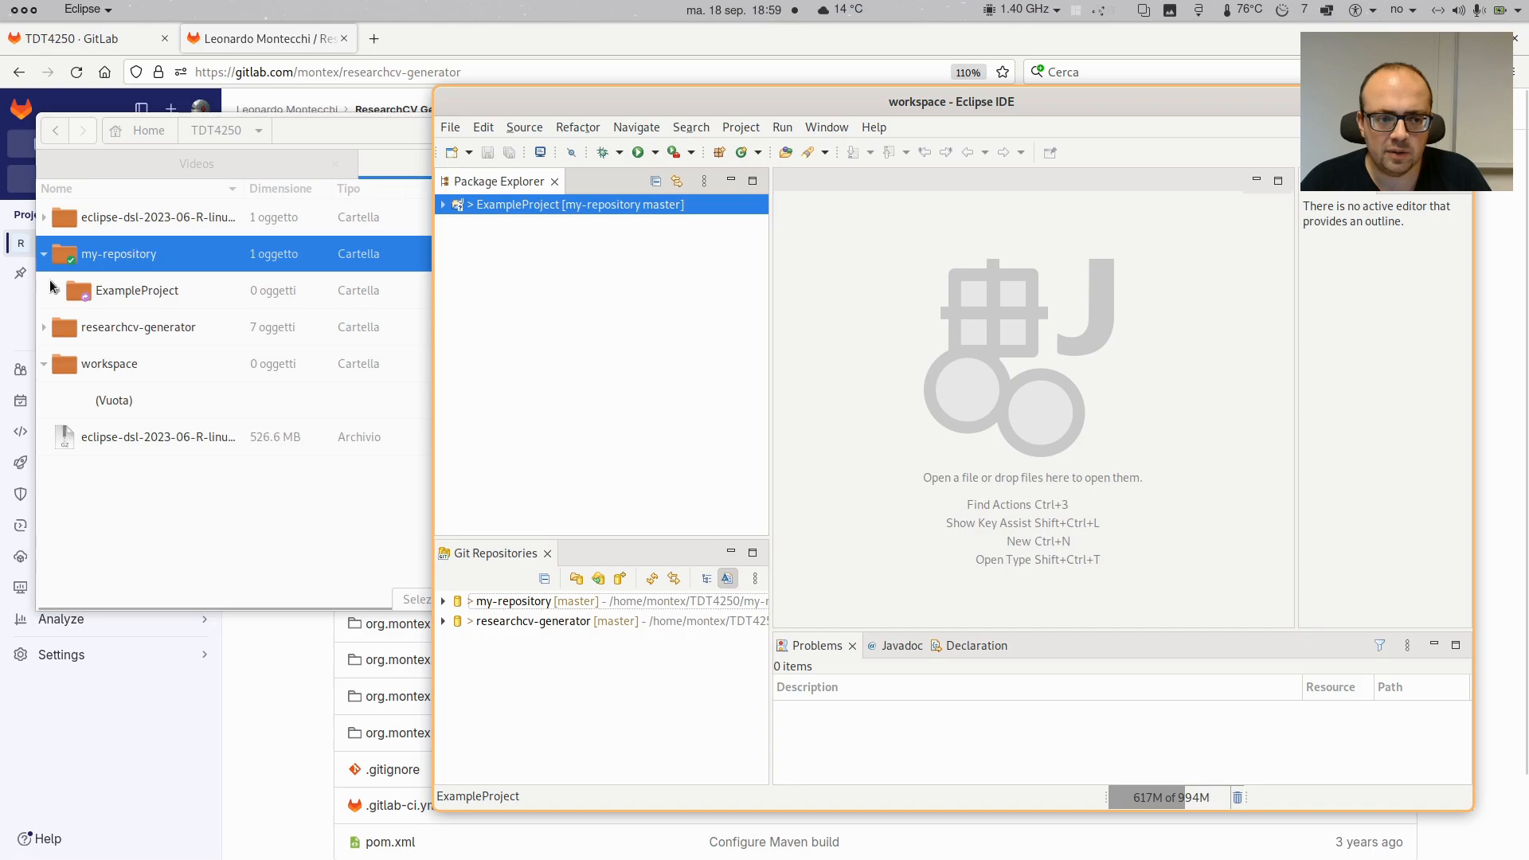
Check the ExampleProject folder inside my-repository in the file manager and the project's contents in Eclipse's Package Explorer
left_click(57, 290)
left_click(58, 289)
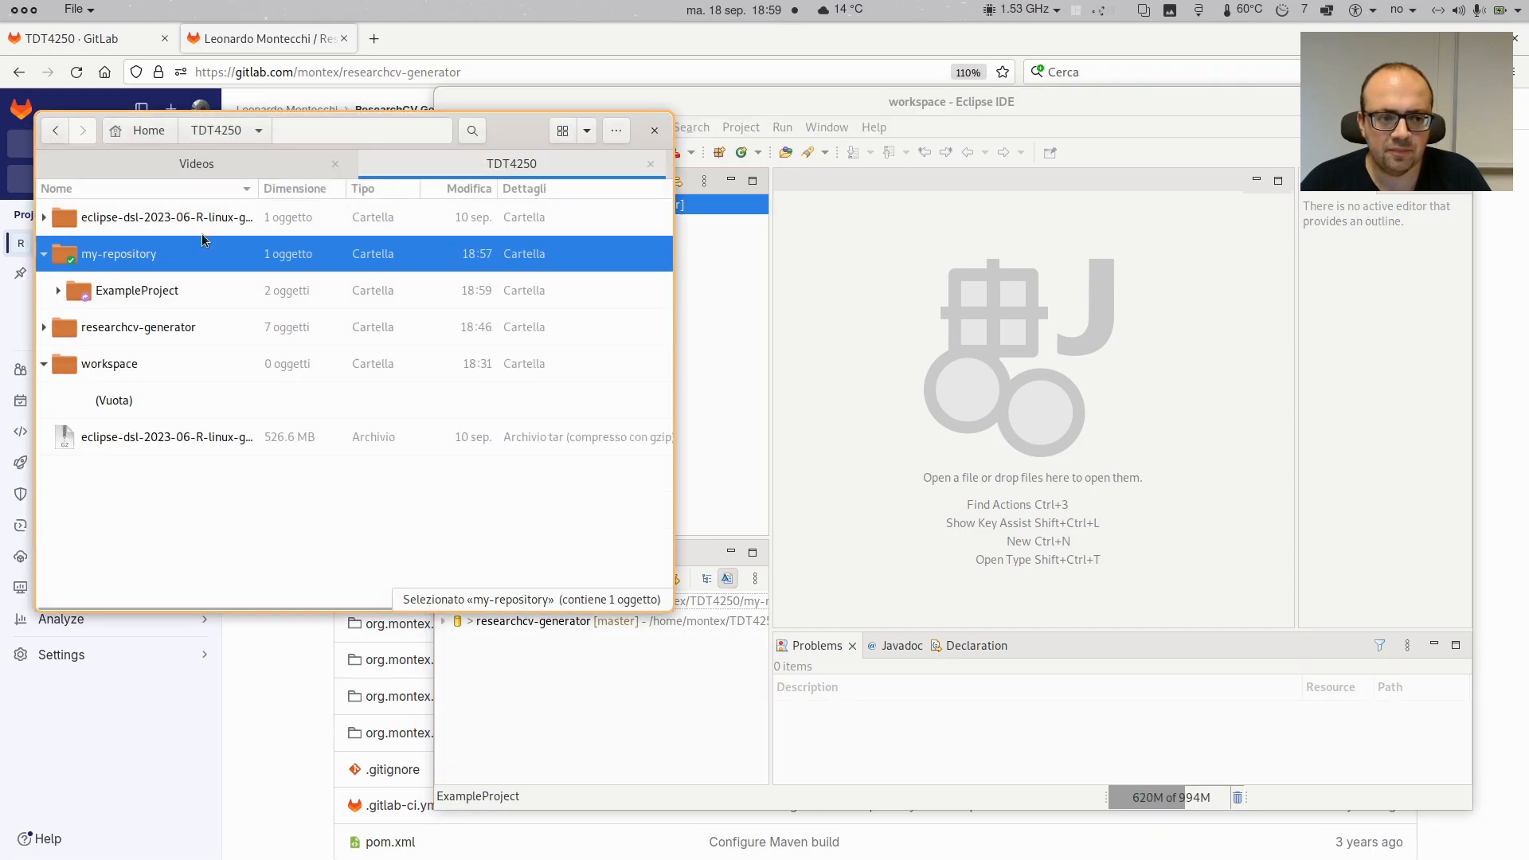
left_click(729, 307)
left_click(443, 206)
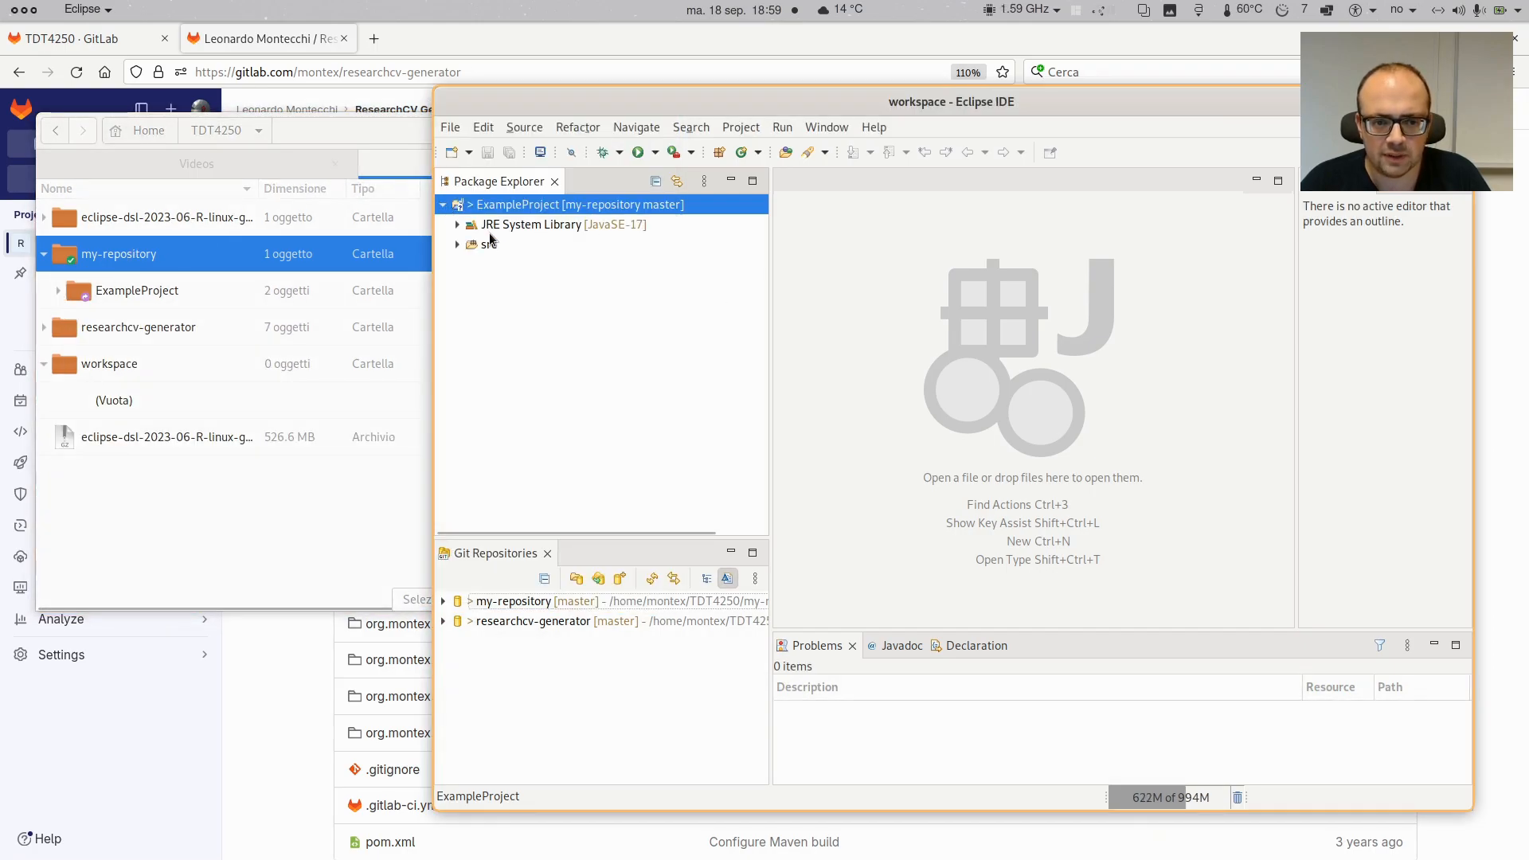
left_click(538, 223)
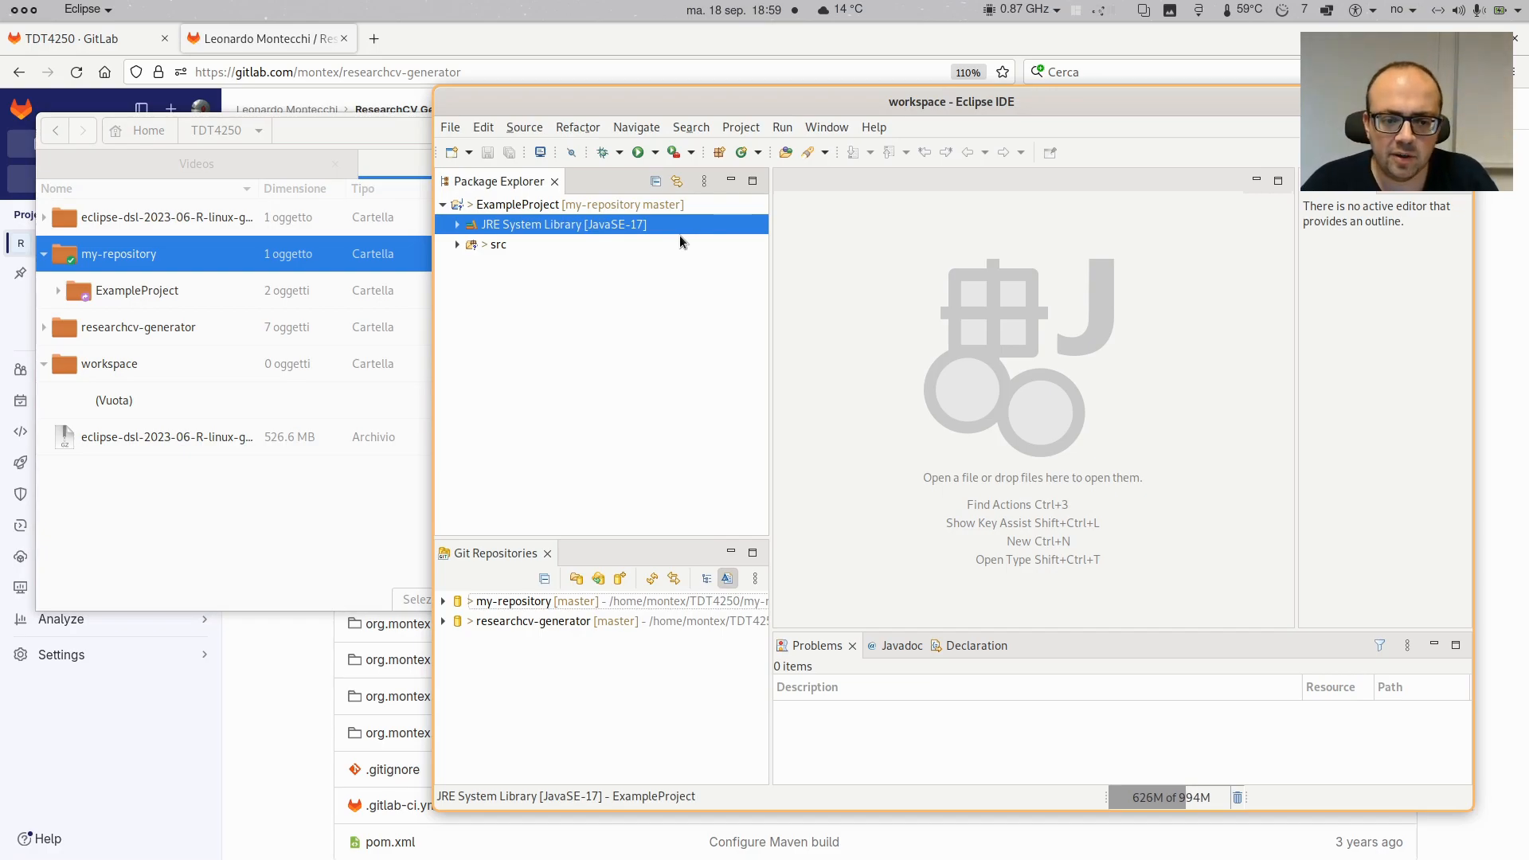
Switch to the terminal, change to the my-repository directory, and check the repository's state with git status
key("alt+Tab")
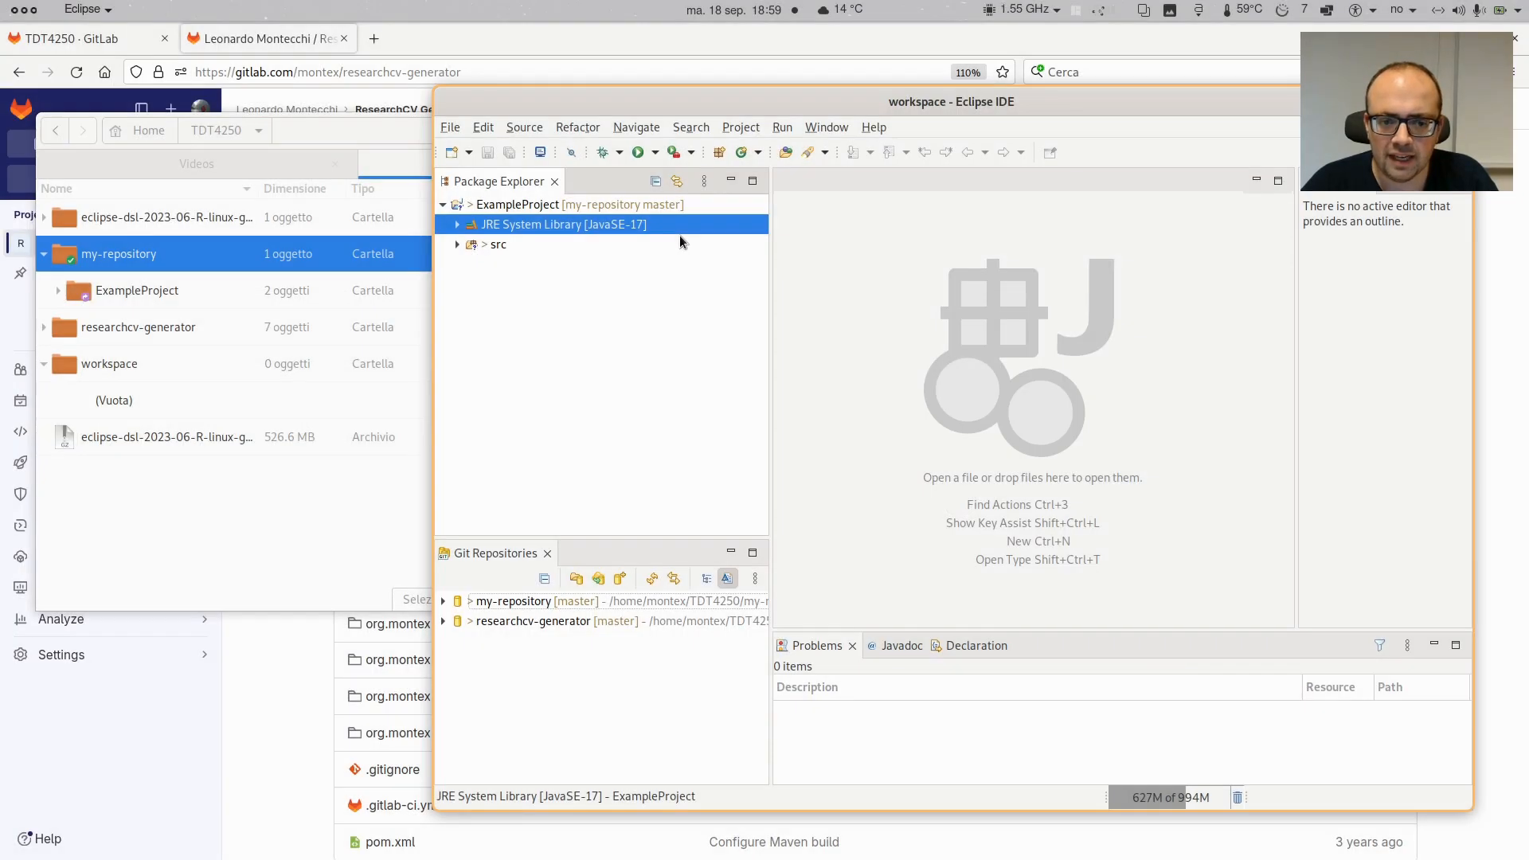
key("alt+Tab")
key("alt+Tab")
key("alt+Tab")
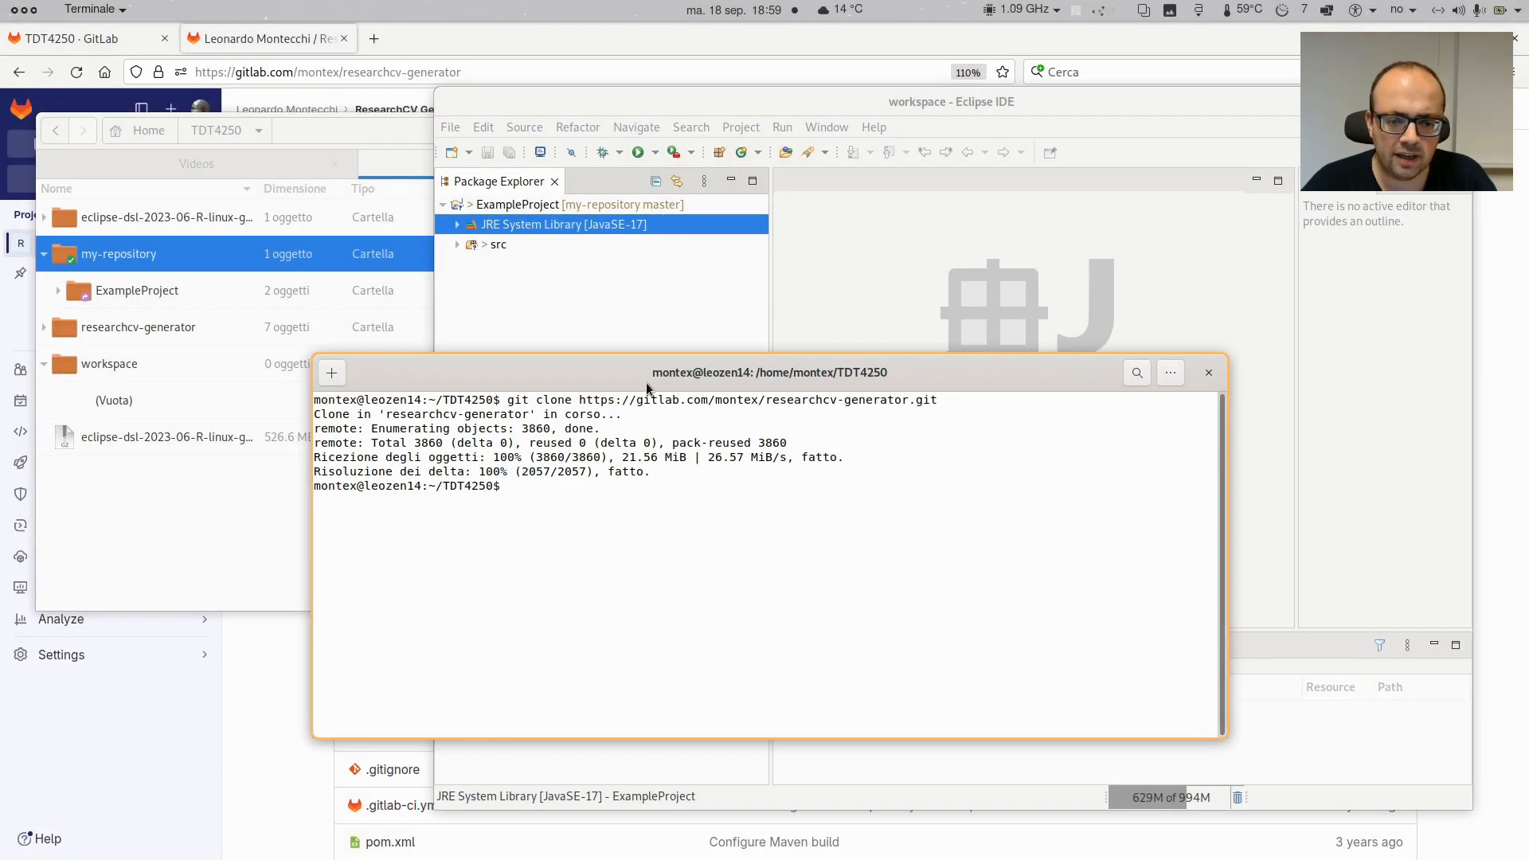
left_click_drag(647, 388, 498, 477)
type("cd my-repository/")
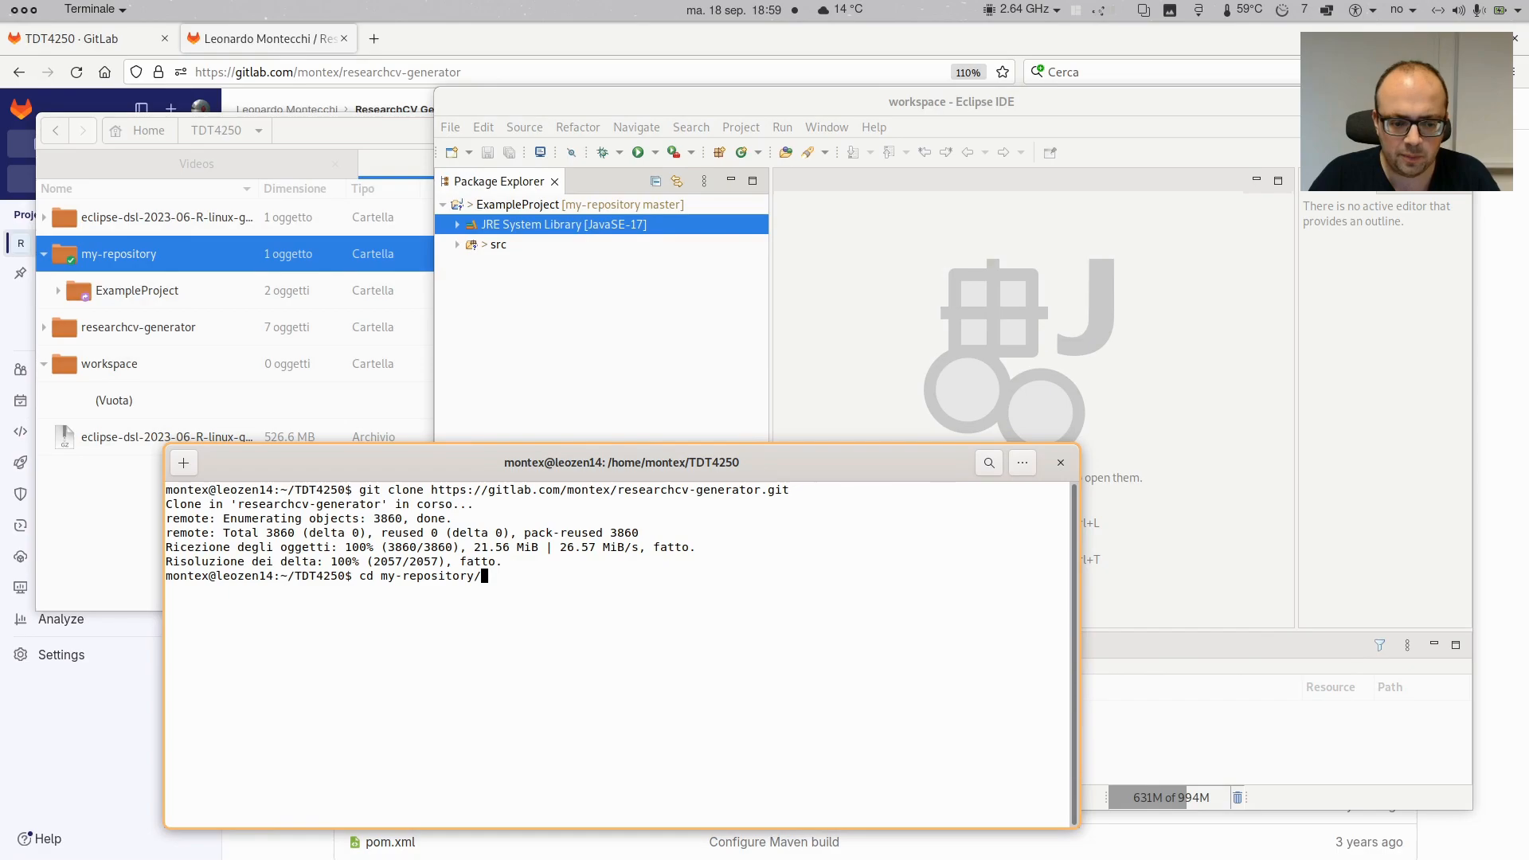
key("Return")
type("git status")
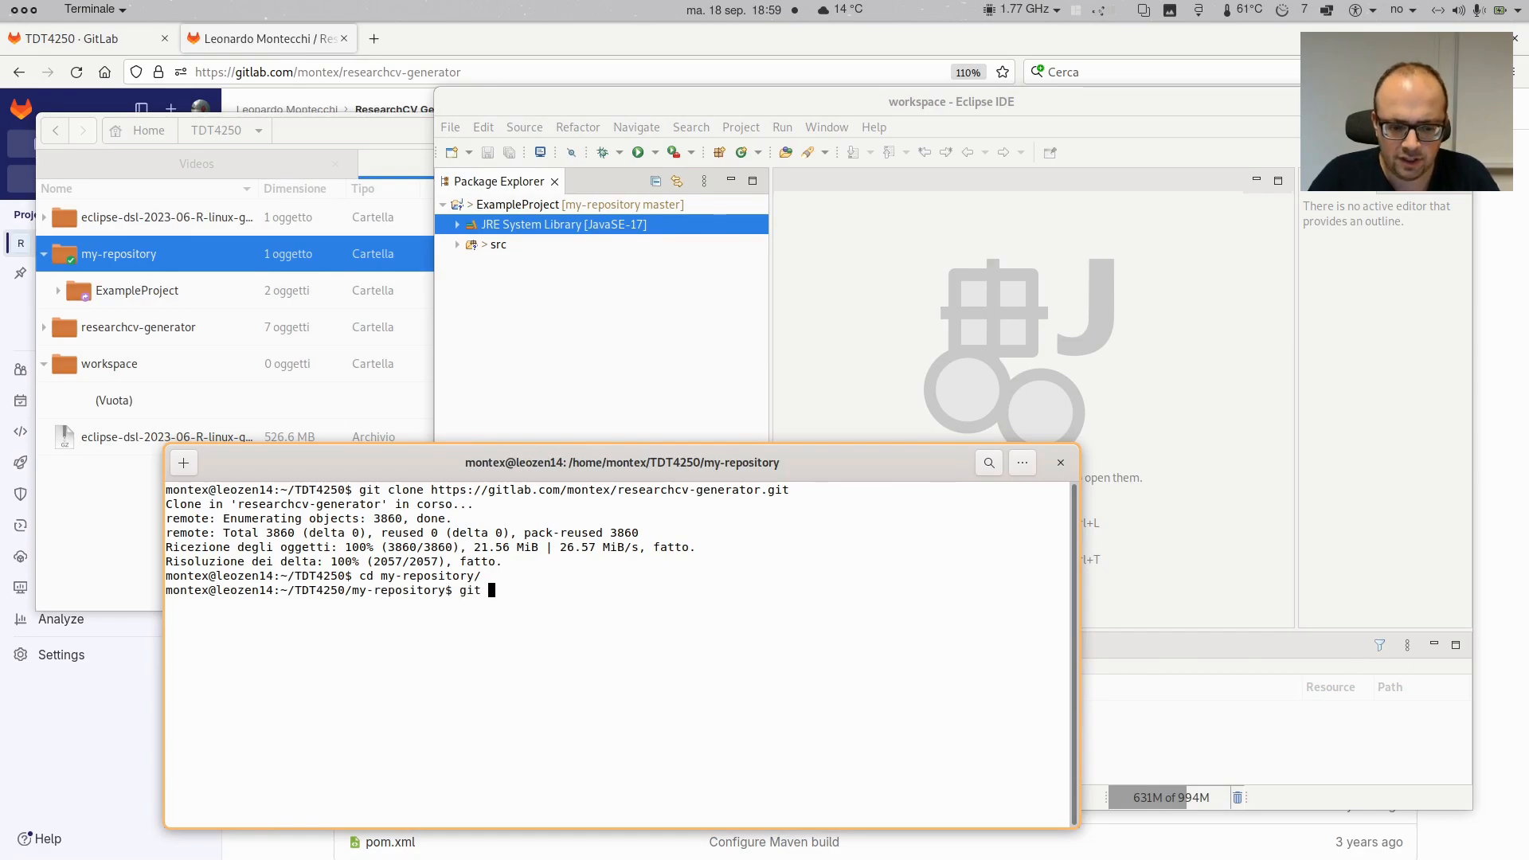
key("Return")
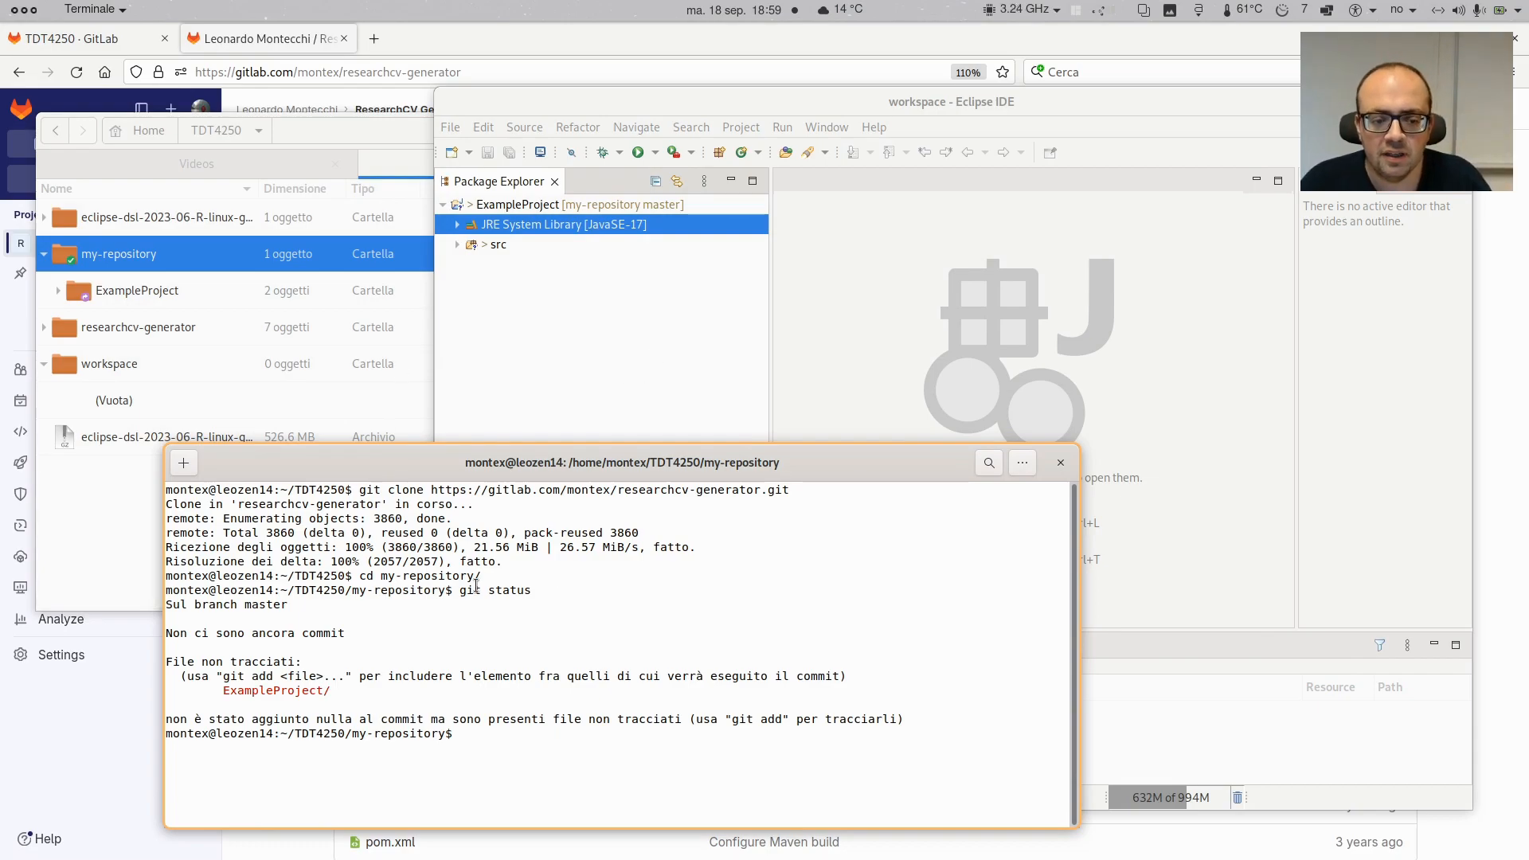
Return to Eclipse, expand ExampleProject's src folder, and view Git Staging in the Git perspective
left_click(600, 374)
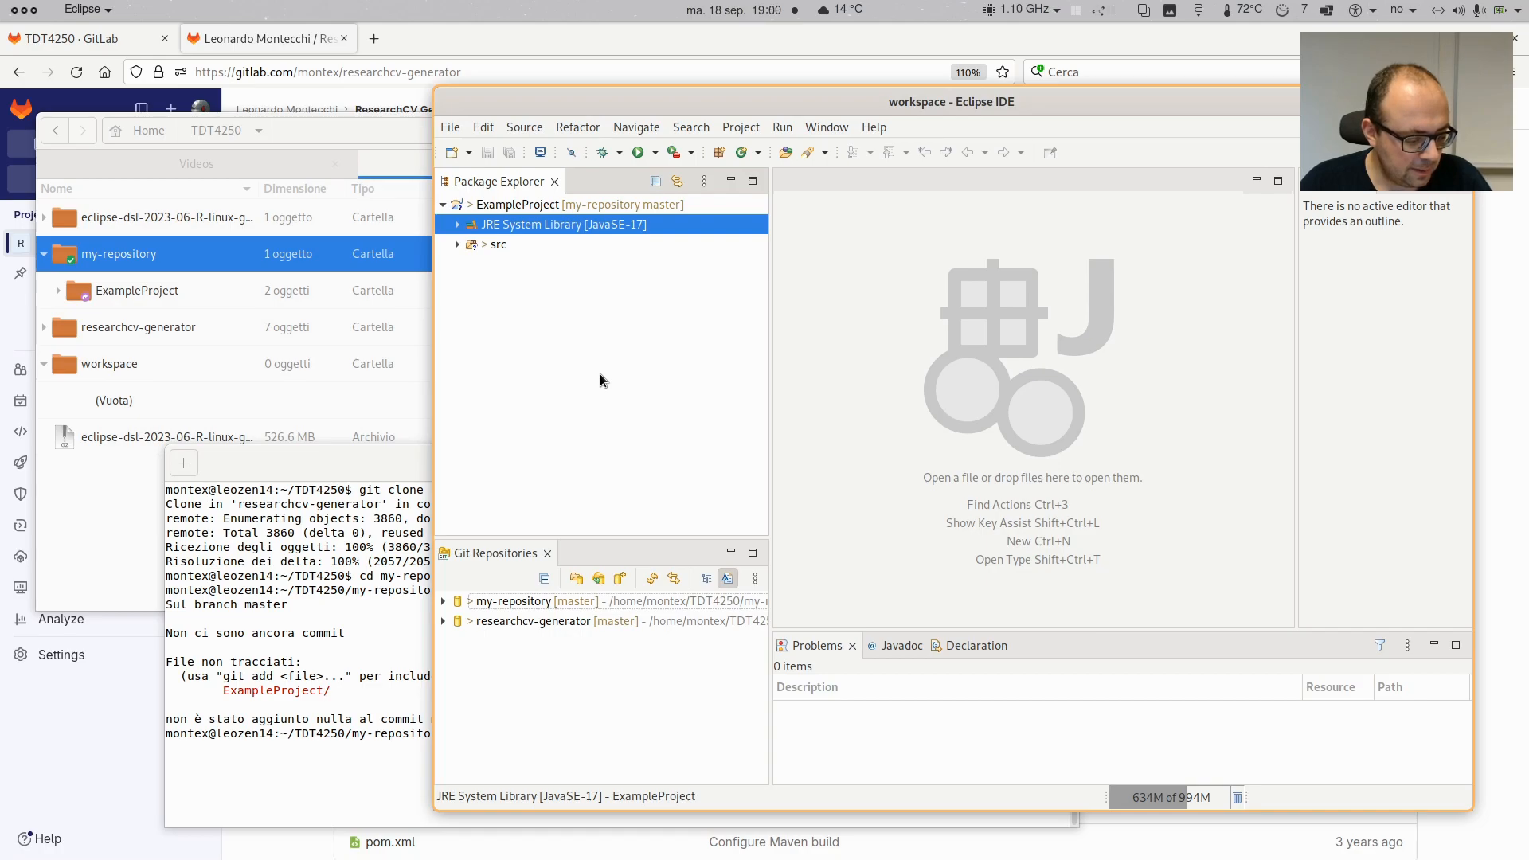
left_click(457, 245)
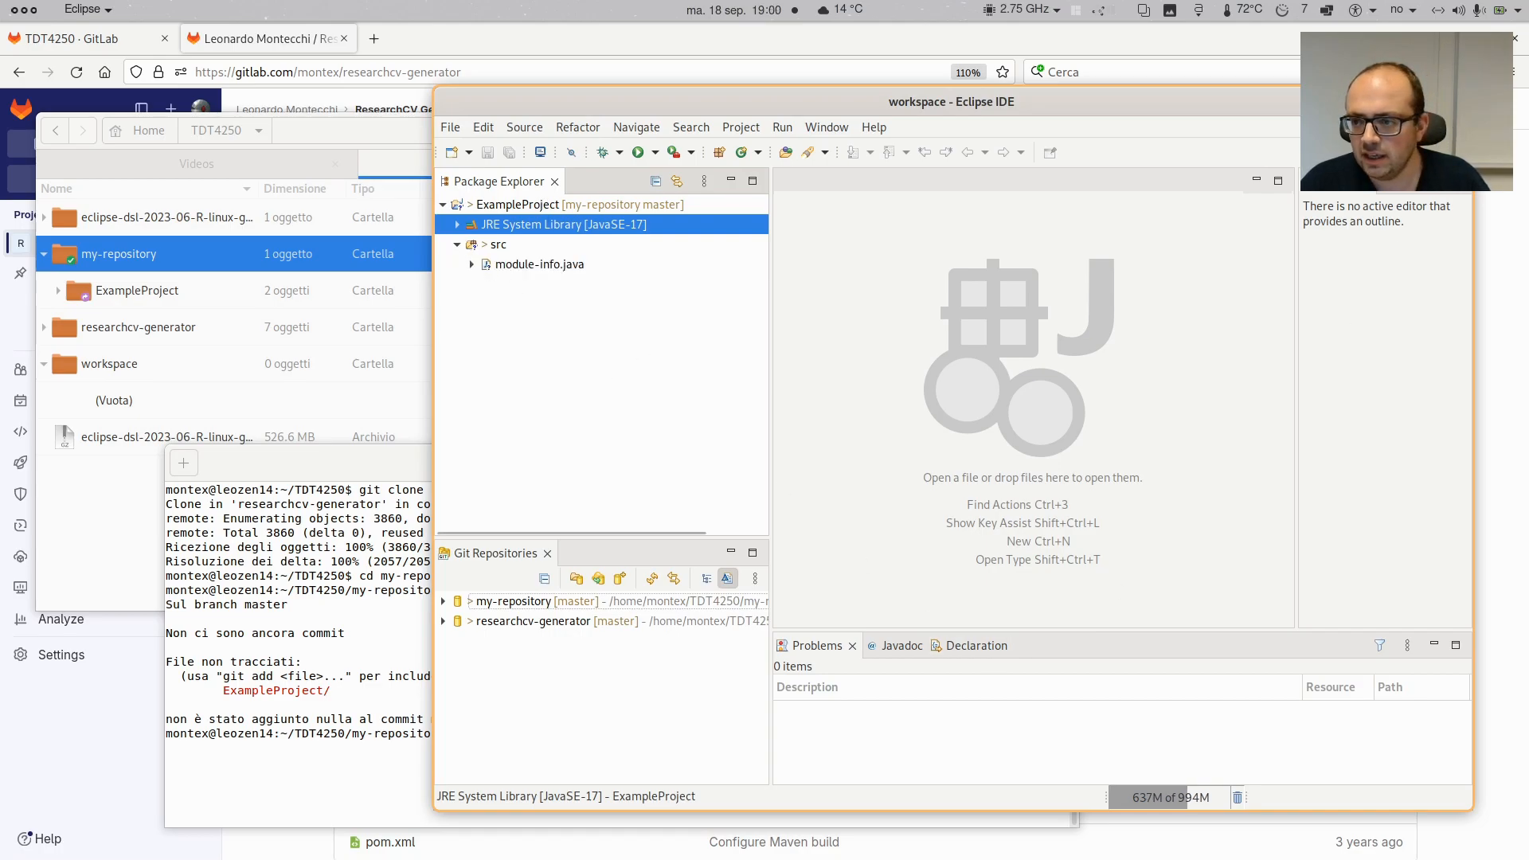
left_click(1456, 153)
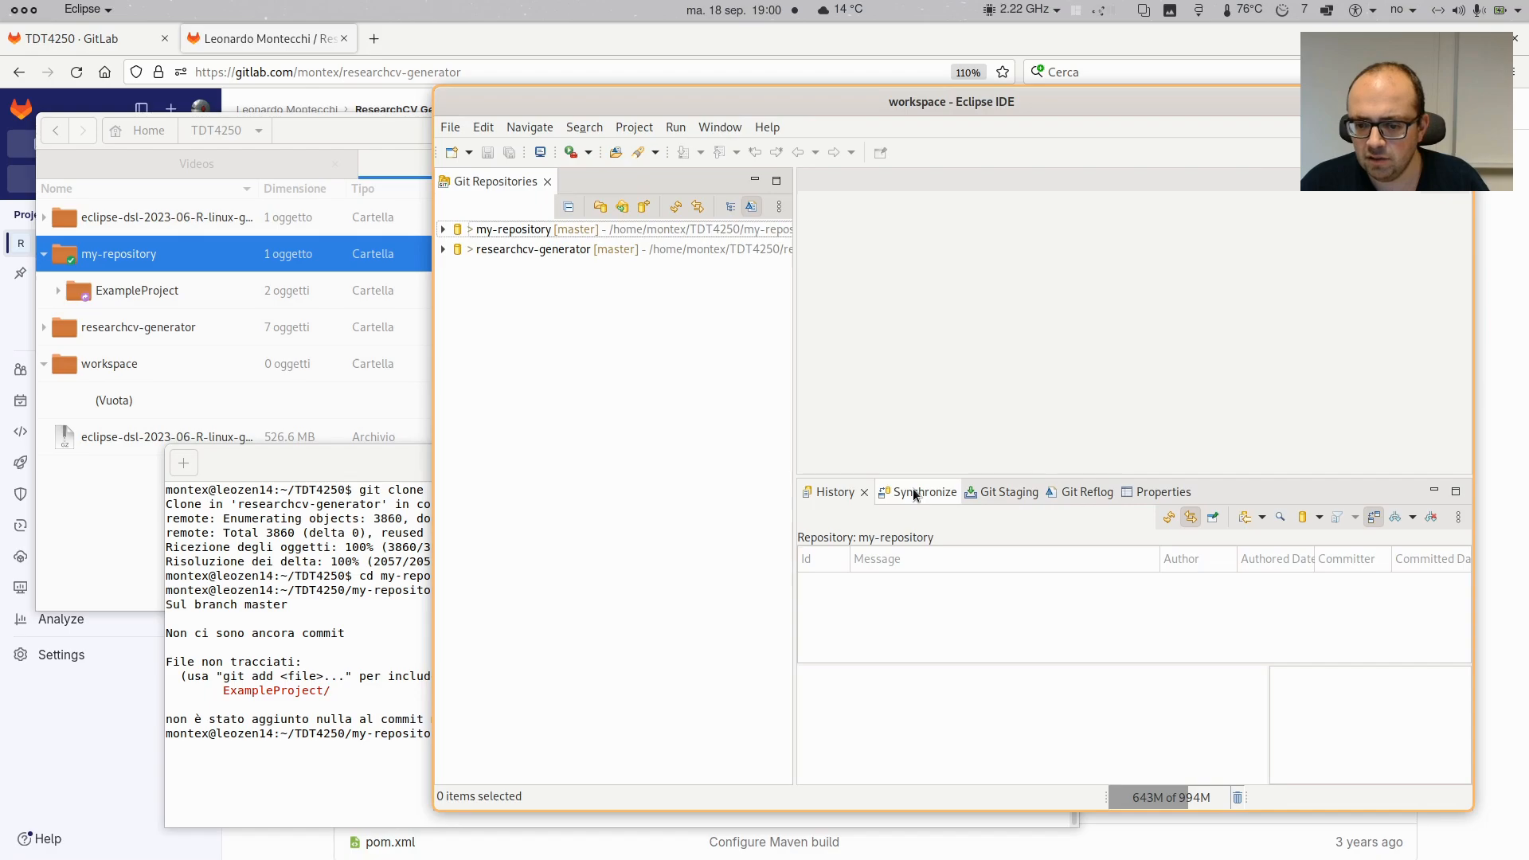
left_click(1001, 495)
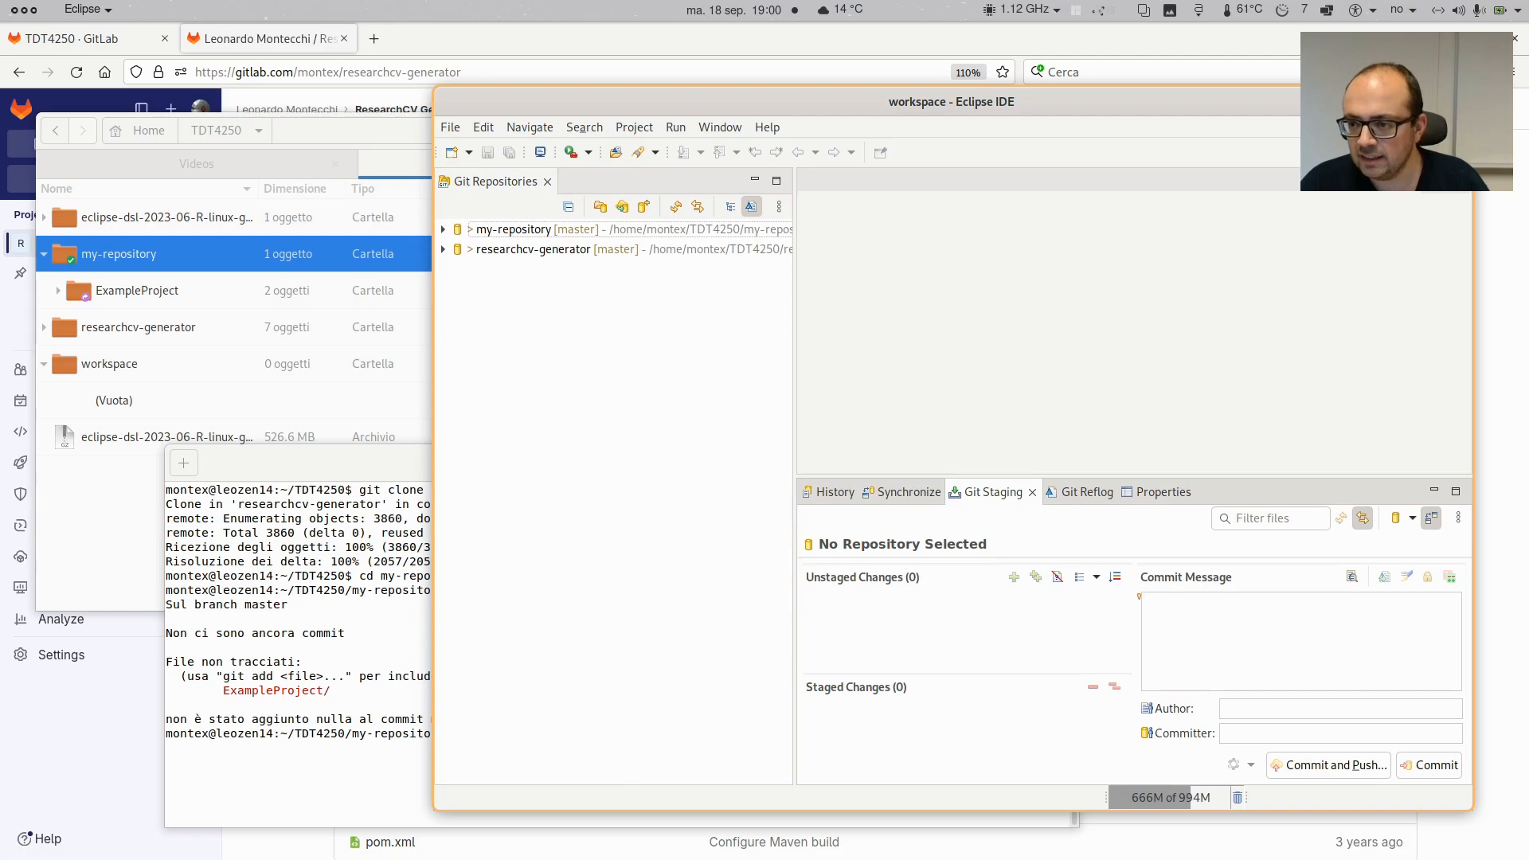
Add the Git Staging view to the Java perspective and enlarge its area upward
left_click(1435, 152)
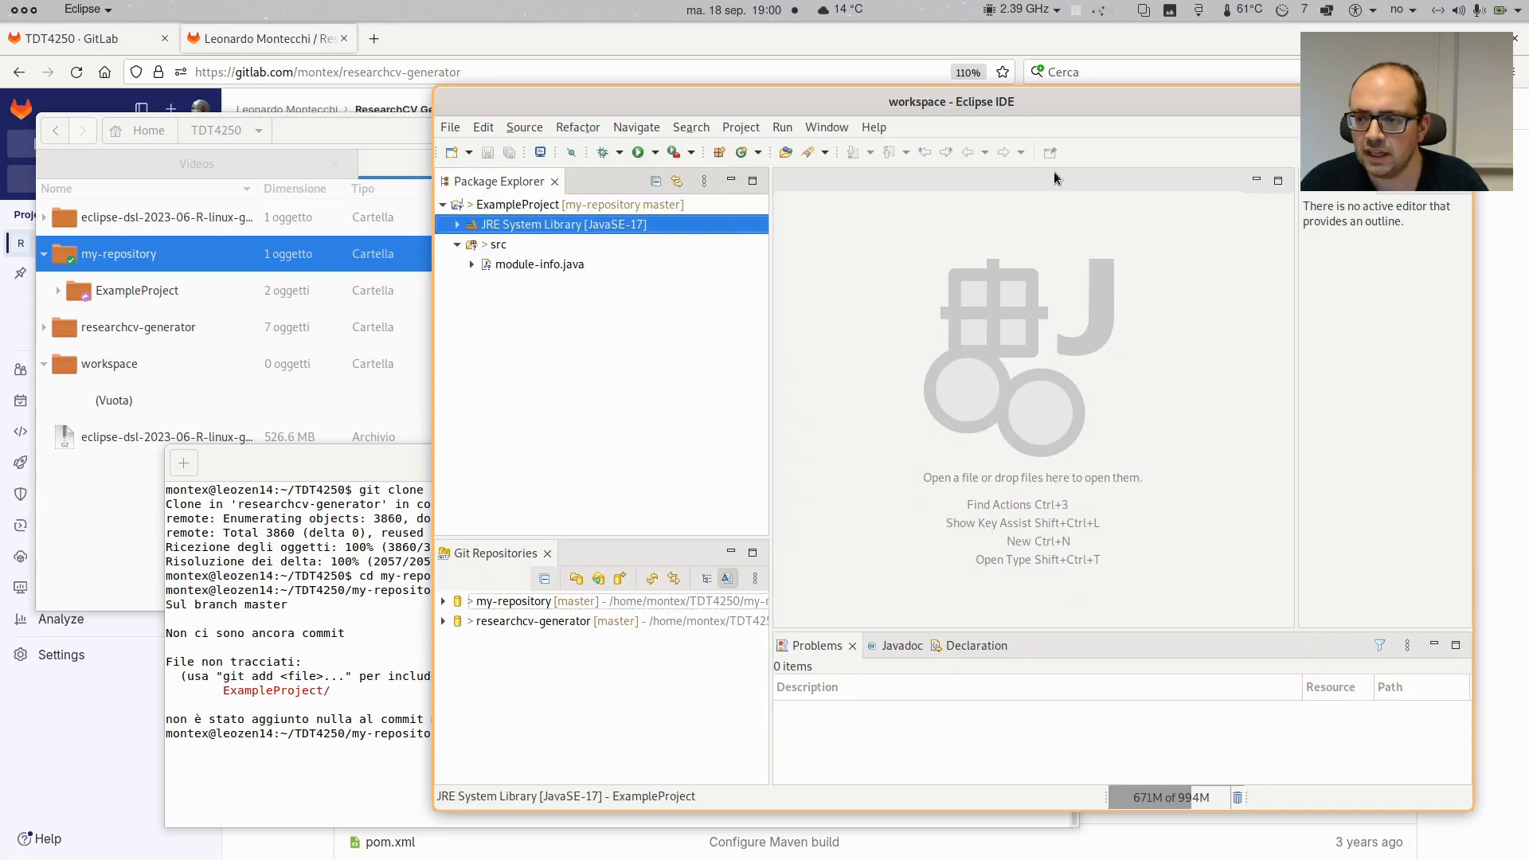
left_click(826, 127)
mouse_move(860, 217)
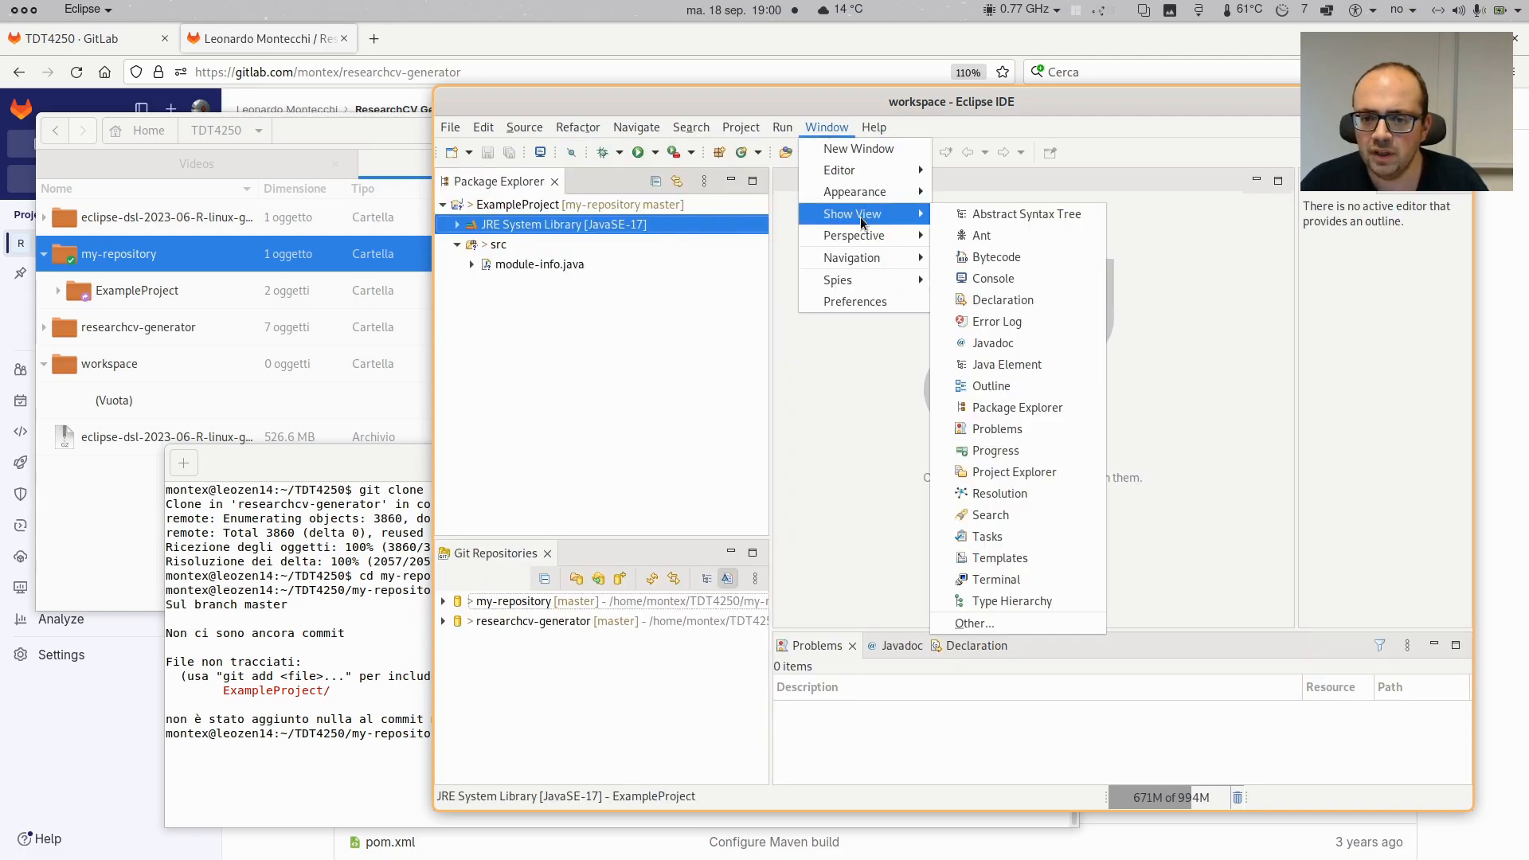
left_click(1022, 628)
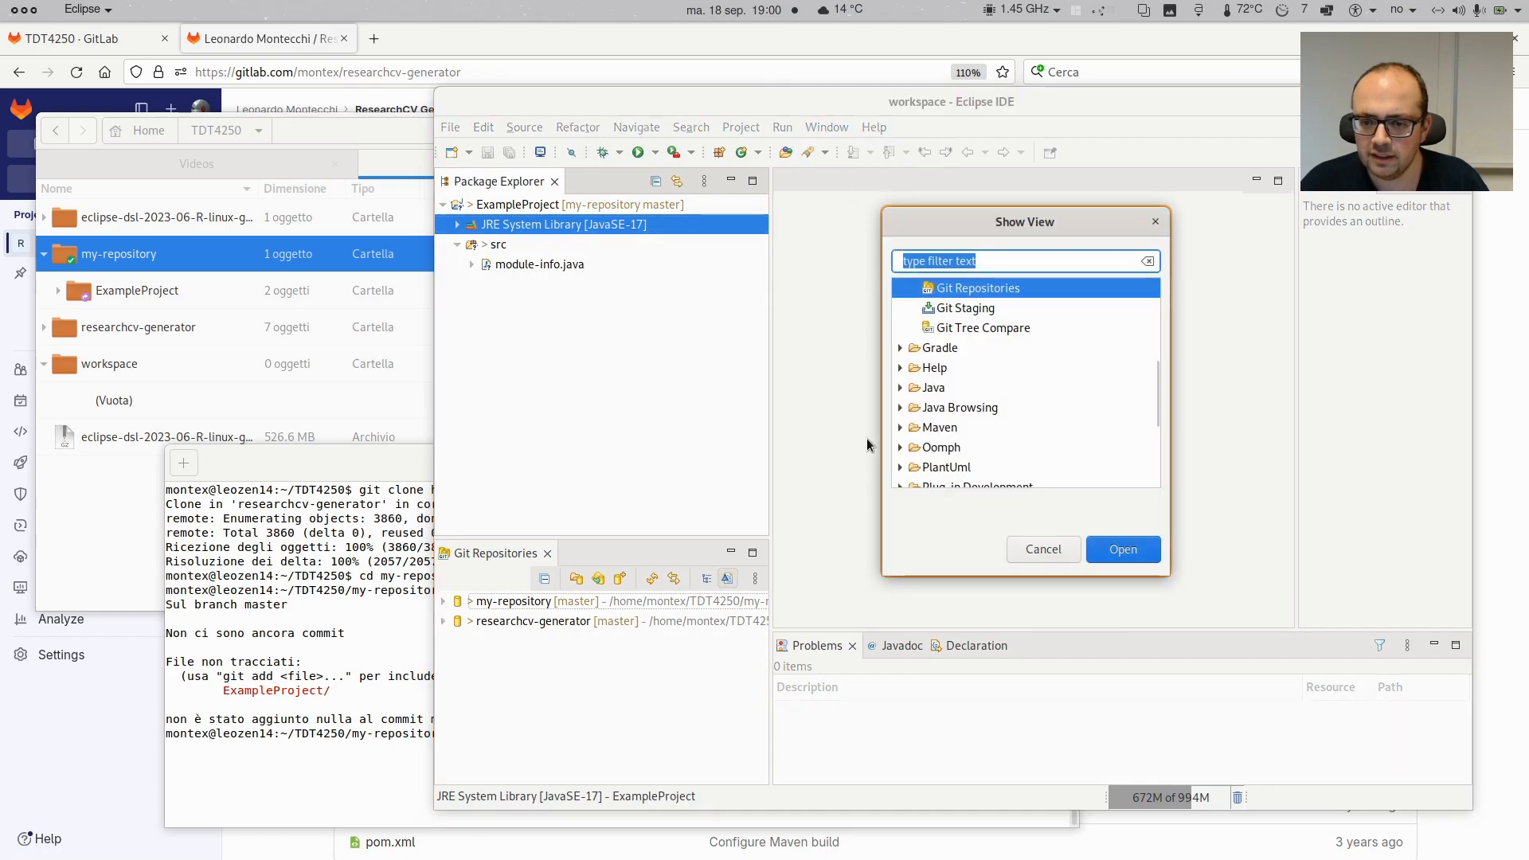
type("sta")
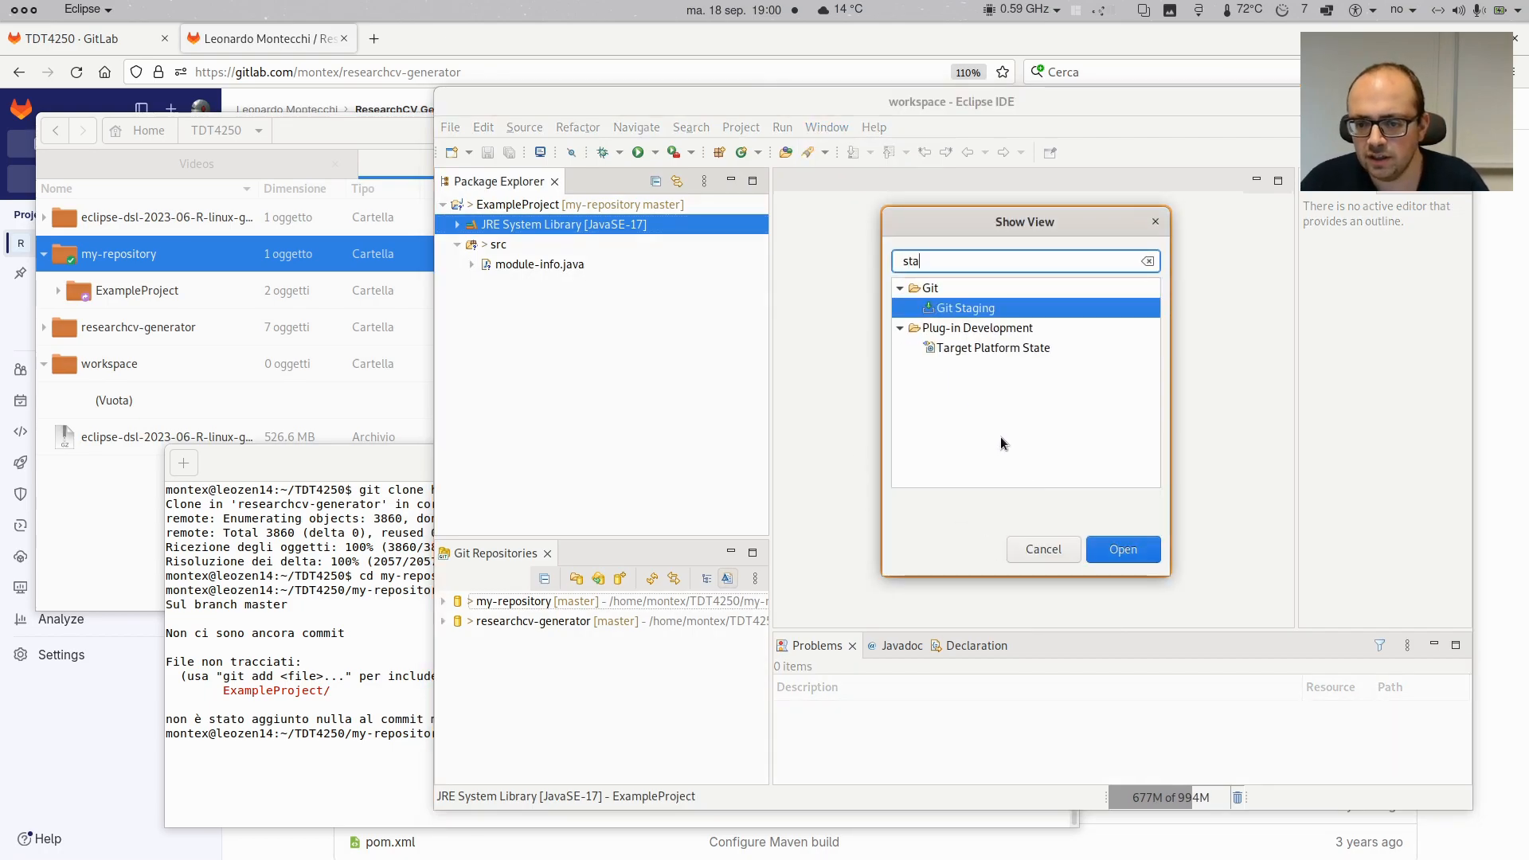
left_click(1121, 549)
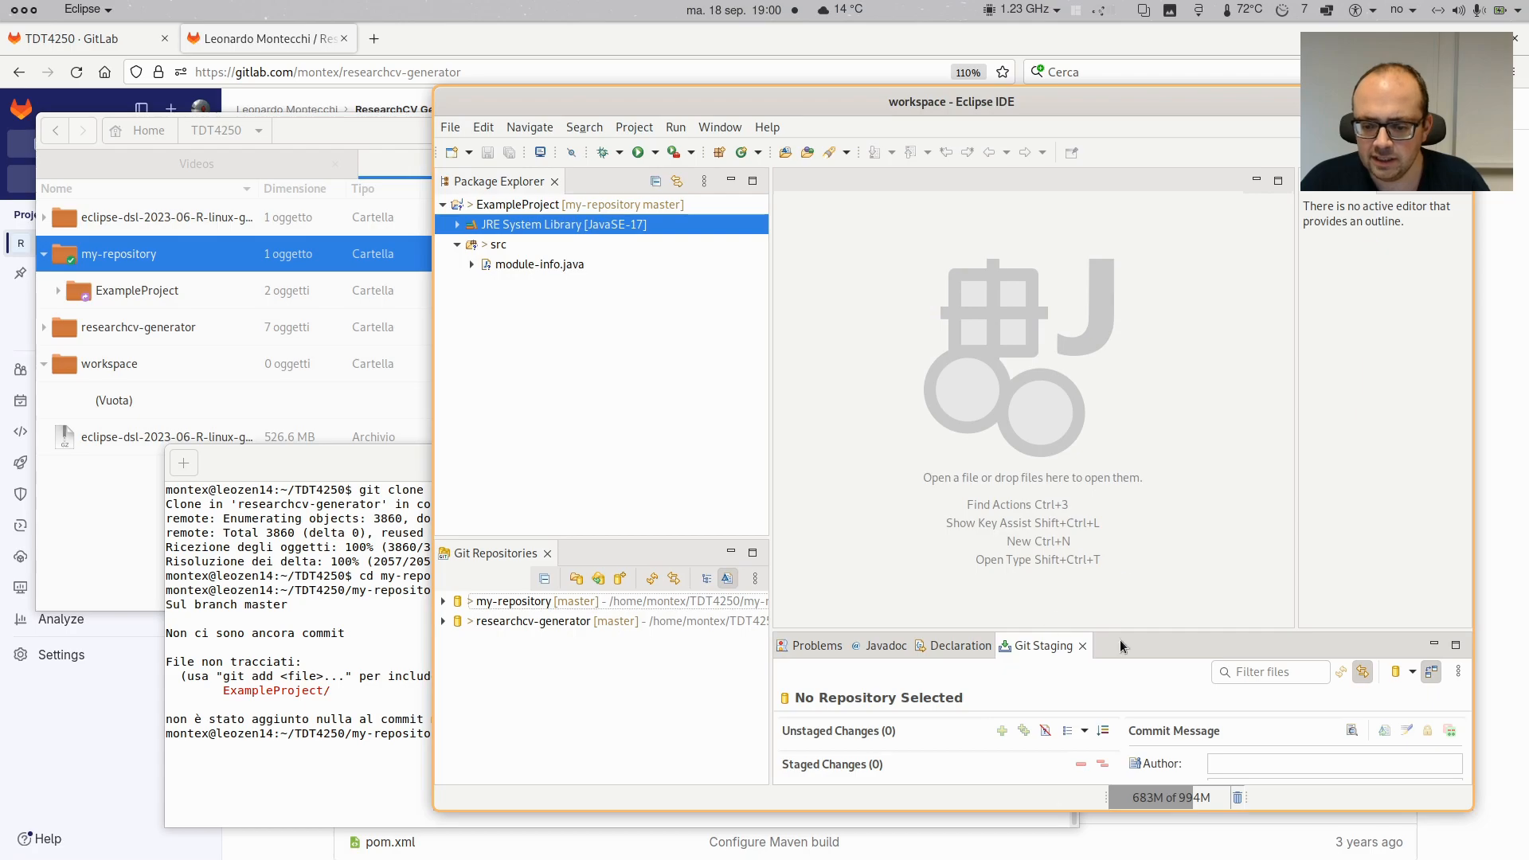
left_click_drag(1135, 632, 1041, 456)
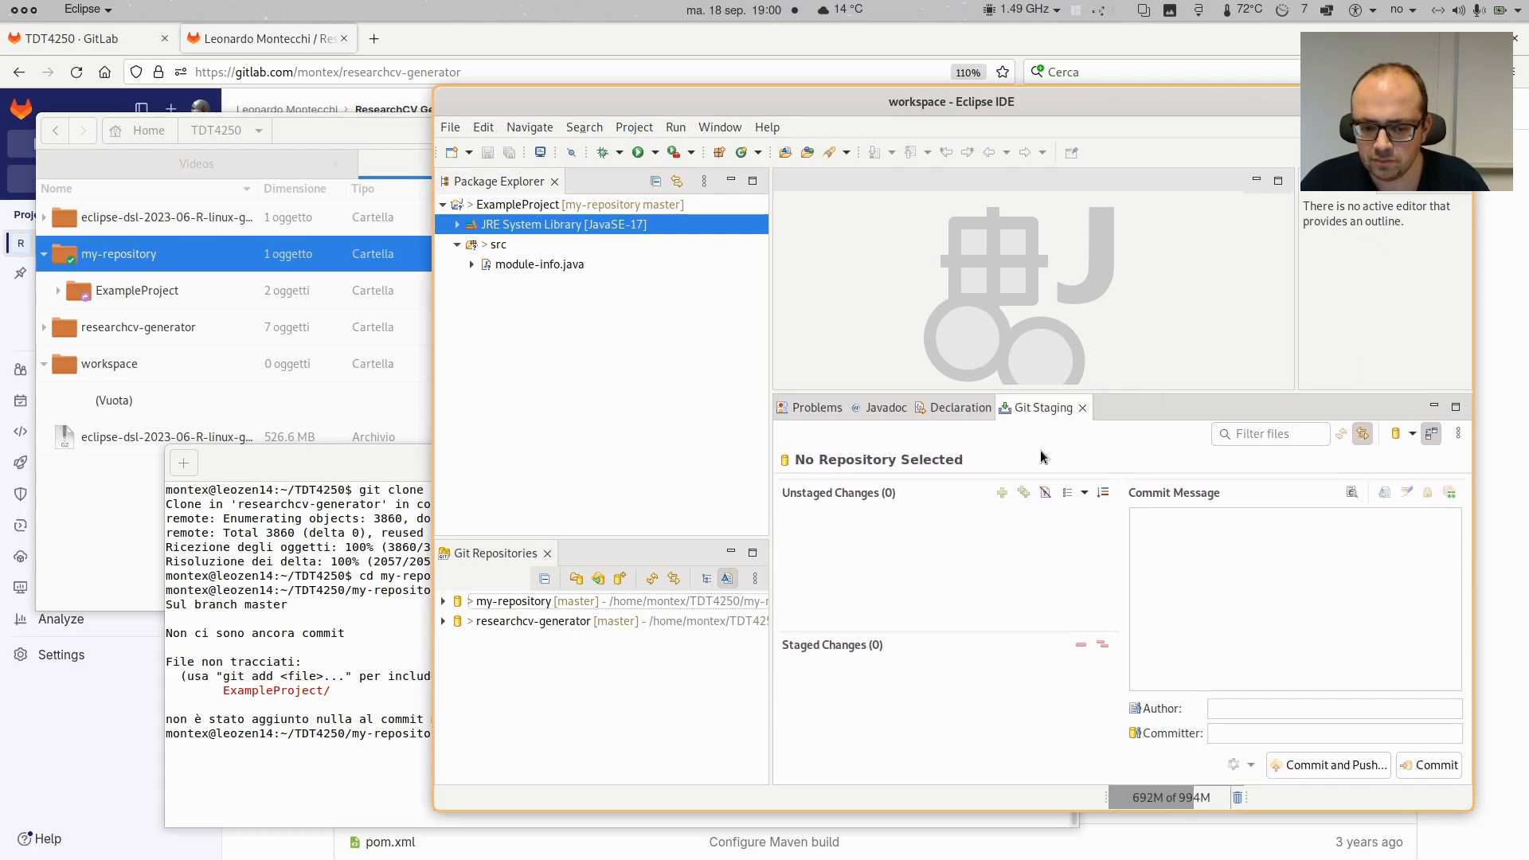
Select my-repository as the repository whose changes are shown in the Git Staging view
left_click(496, 602)
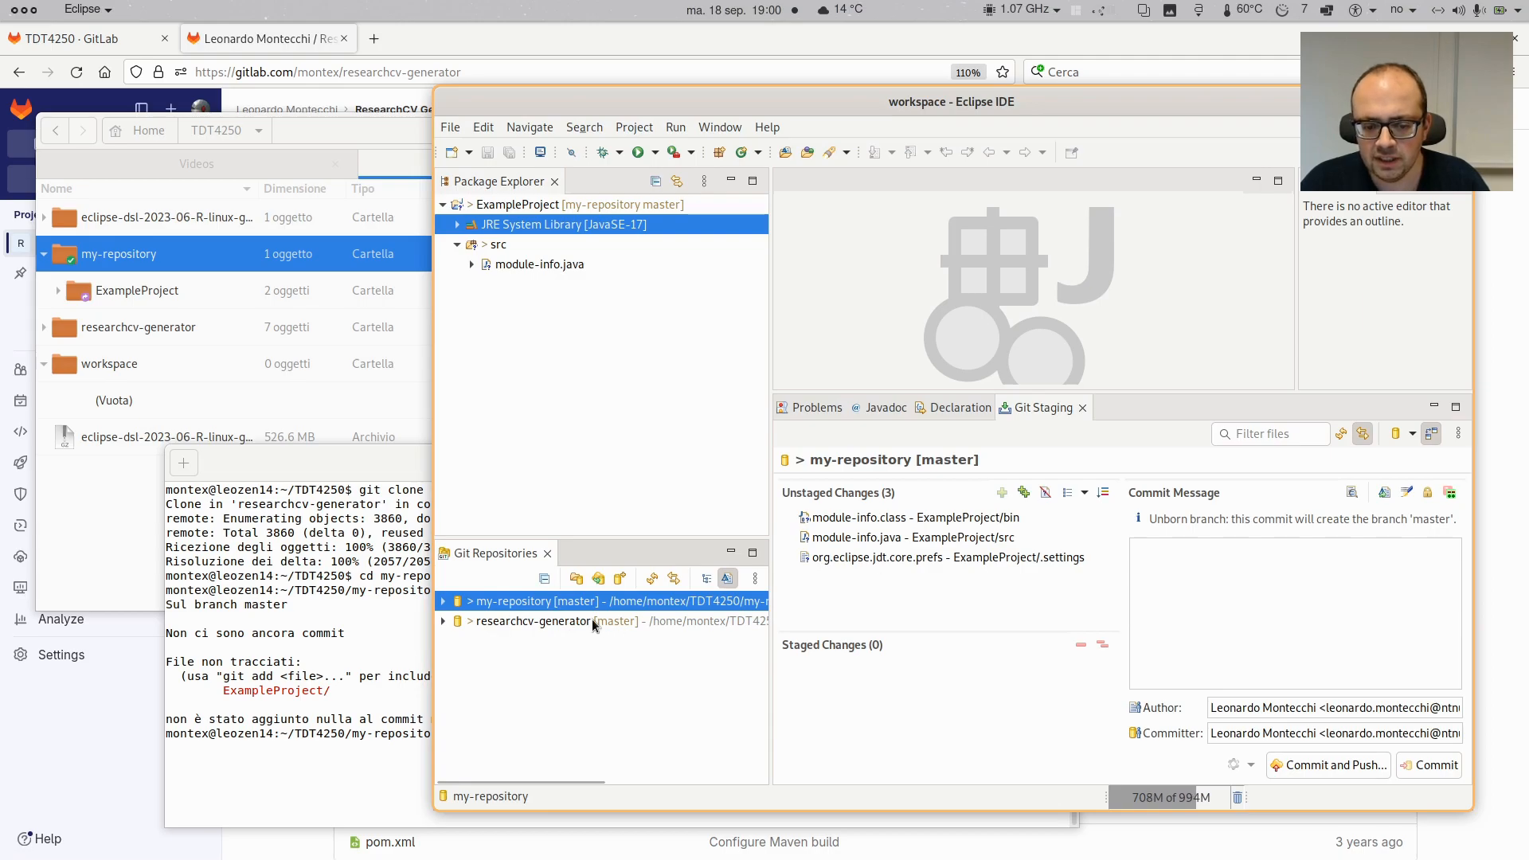
left_click(565, 619)
left_click(537, 604)
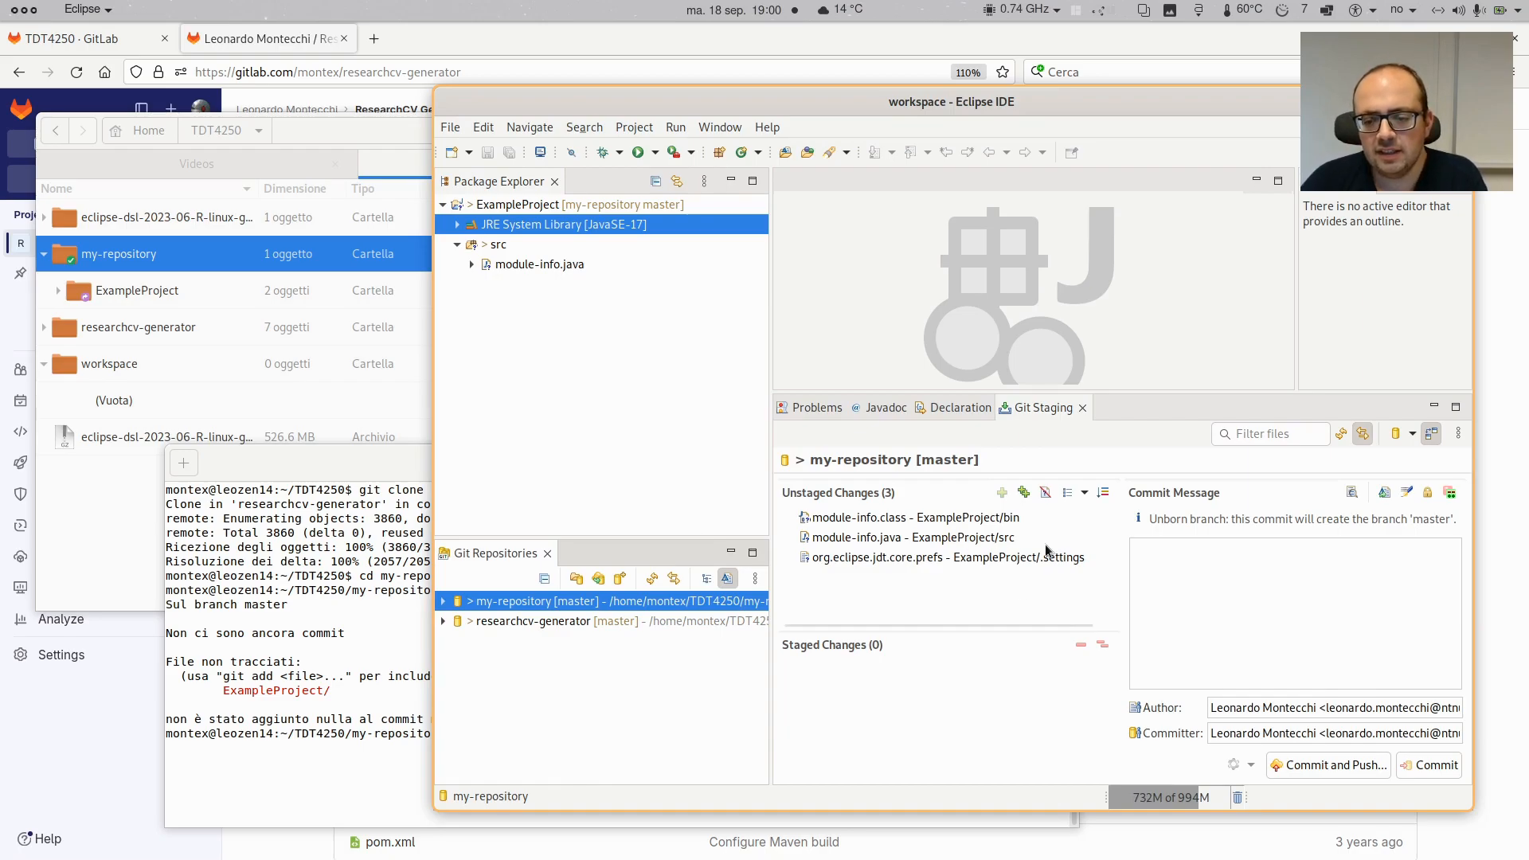
Stage module-info.java from ExampleProject/src and org.eclipse.jdt.core.prefs from ExampleProject/.settings by adding both to the index
left_click(951, 537)
left_click_drag(967, 545, 967, 544)
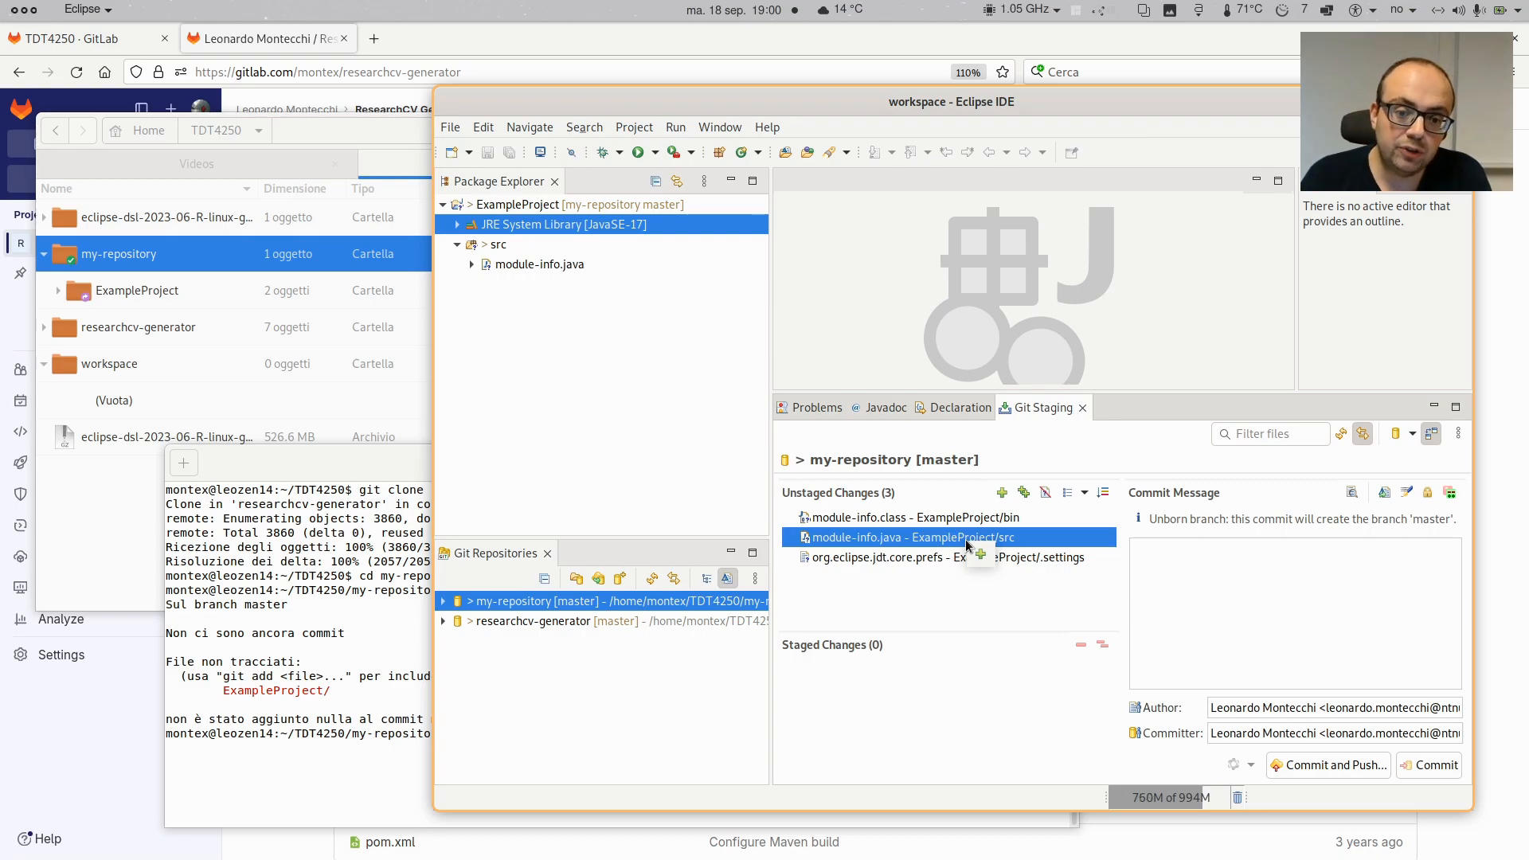
left_click_drag(967, 545, 888, 555)
left_click(927, 558, "shift")
right_click(888, 555)
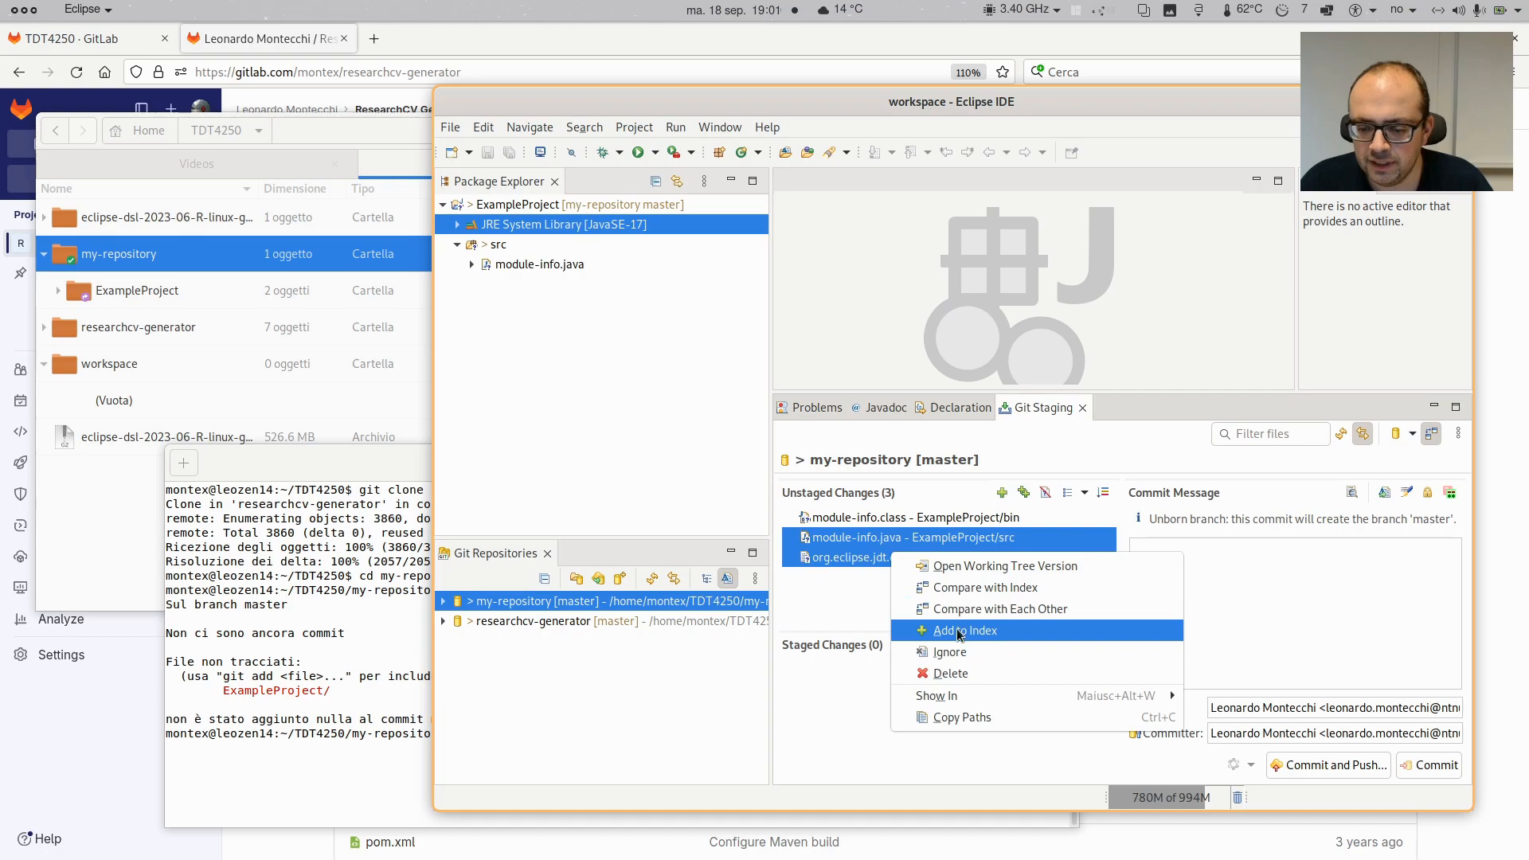
left_click(991, 638)
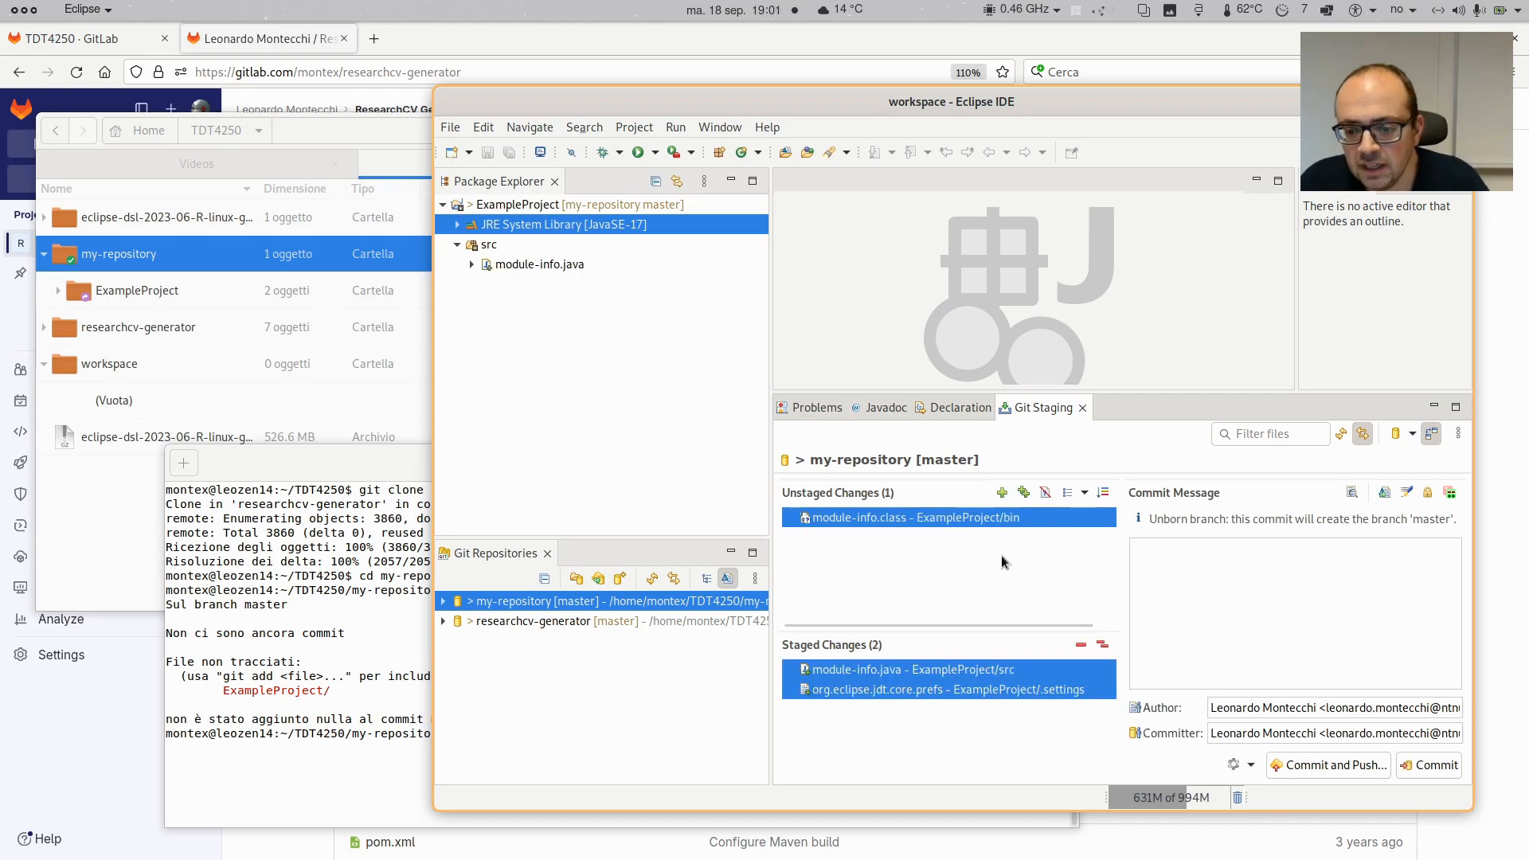
Enlarge the Eclipse window and commit the staged files with the message "First import in the repository"
left_click(1154, 555)
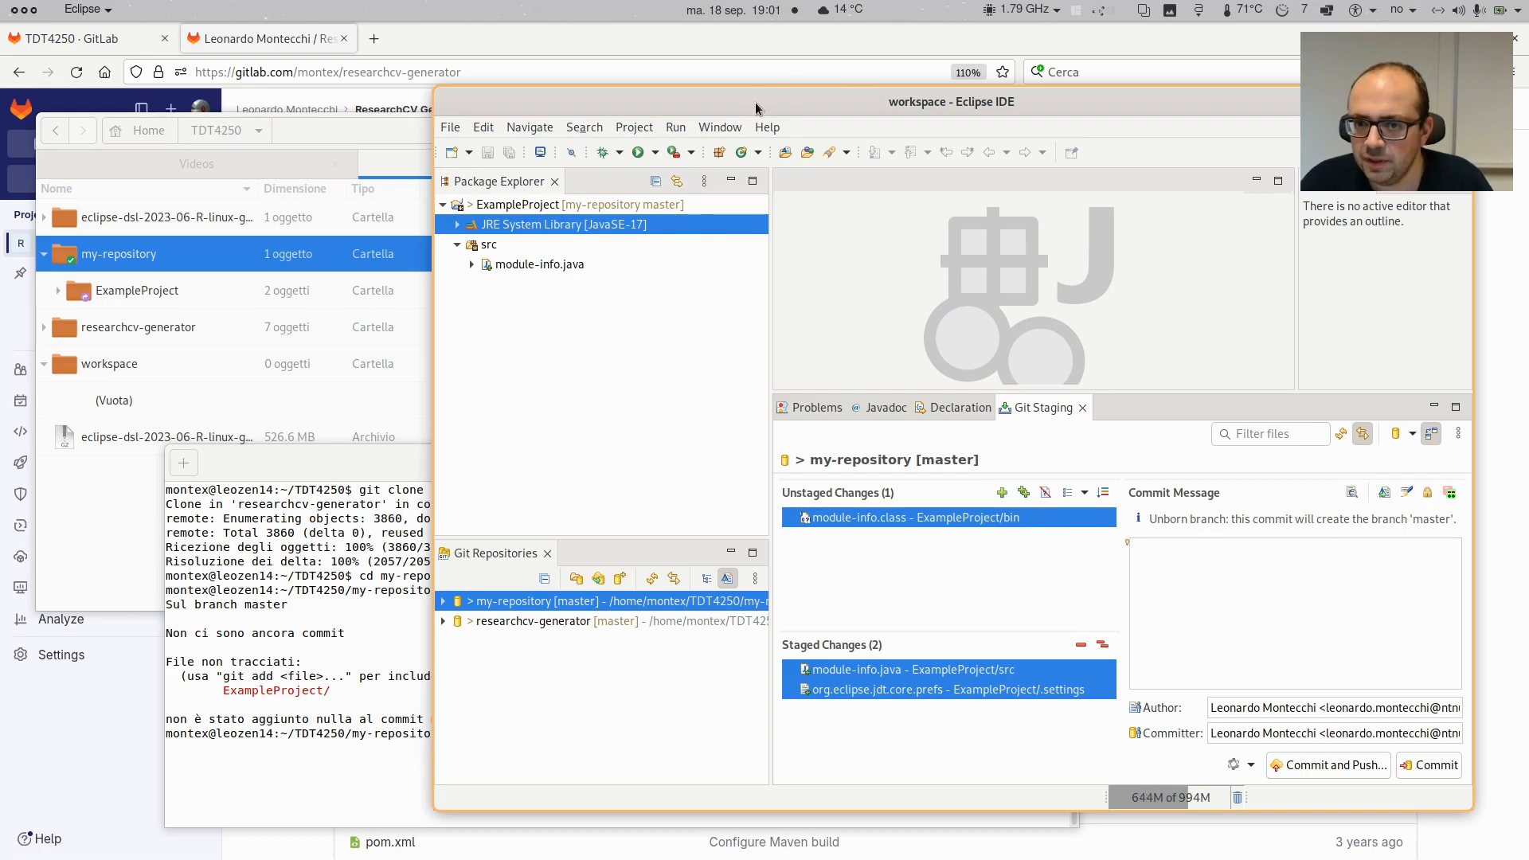
left_click_drag(434, 87, 309, 60)
left_click(1178, 554)
type("Firs")
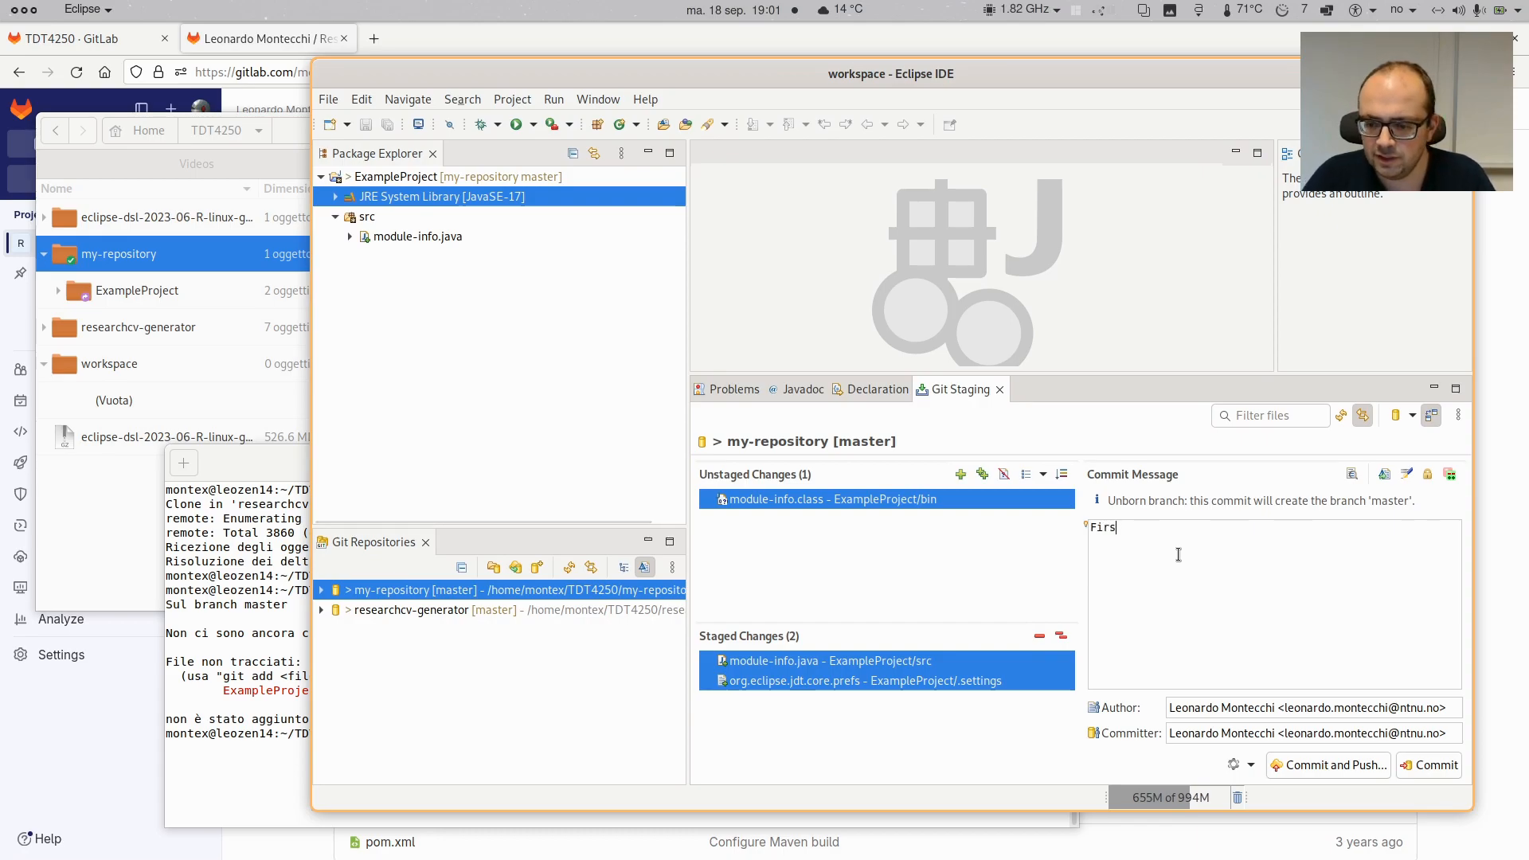
type("t import in the repository")
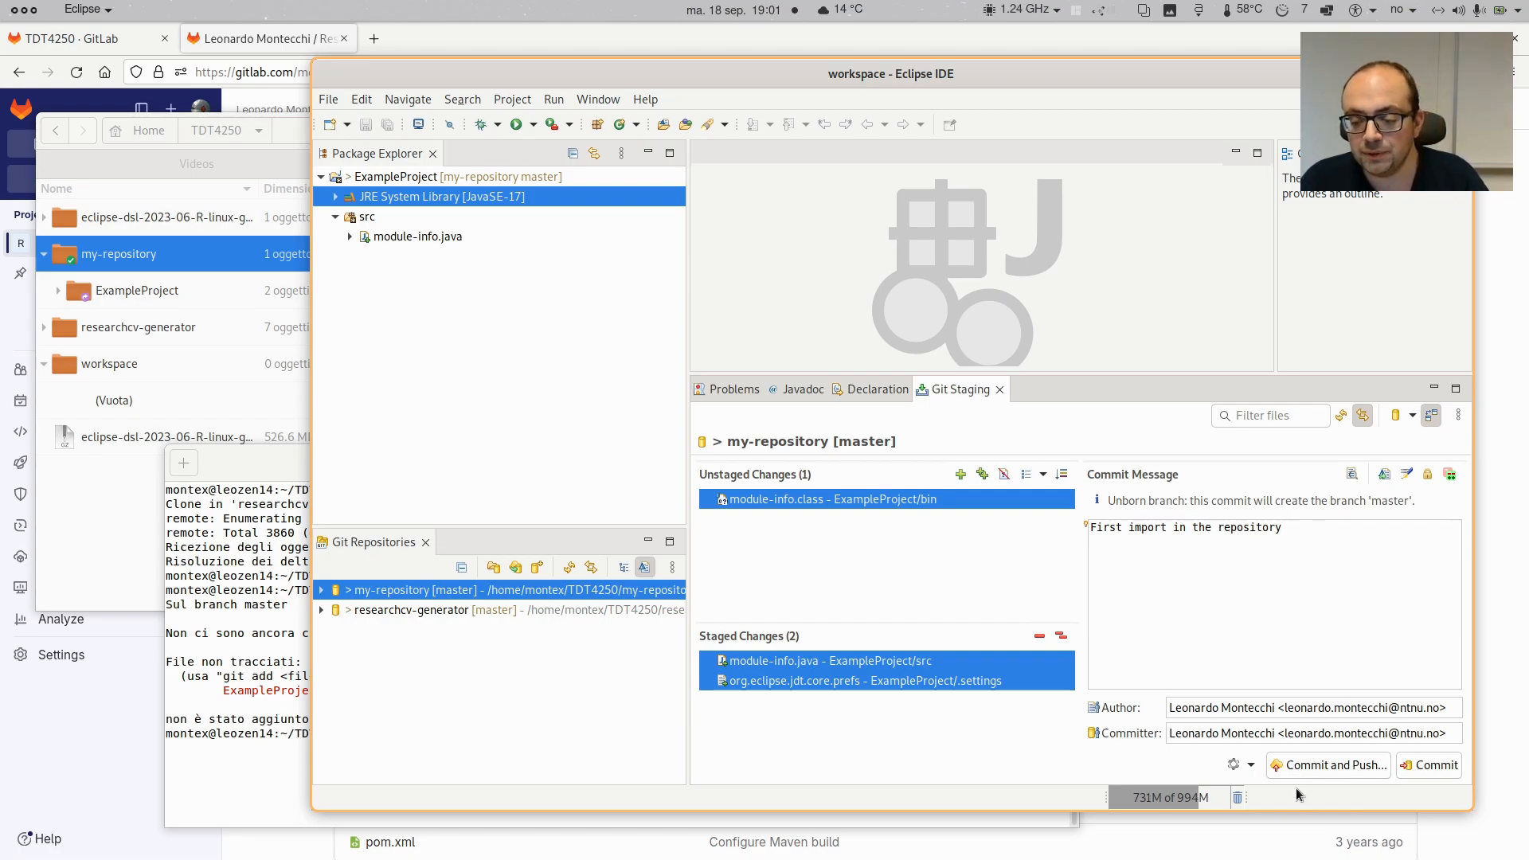
left_click(1434, 766)
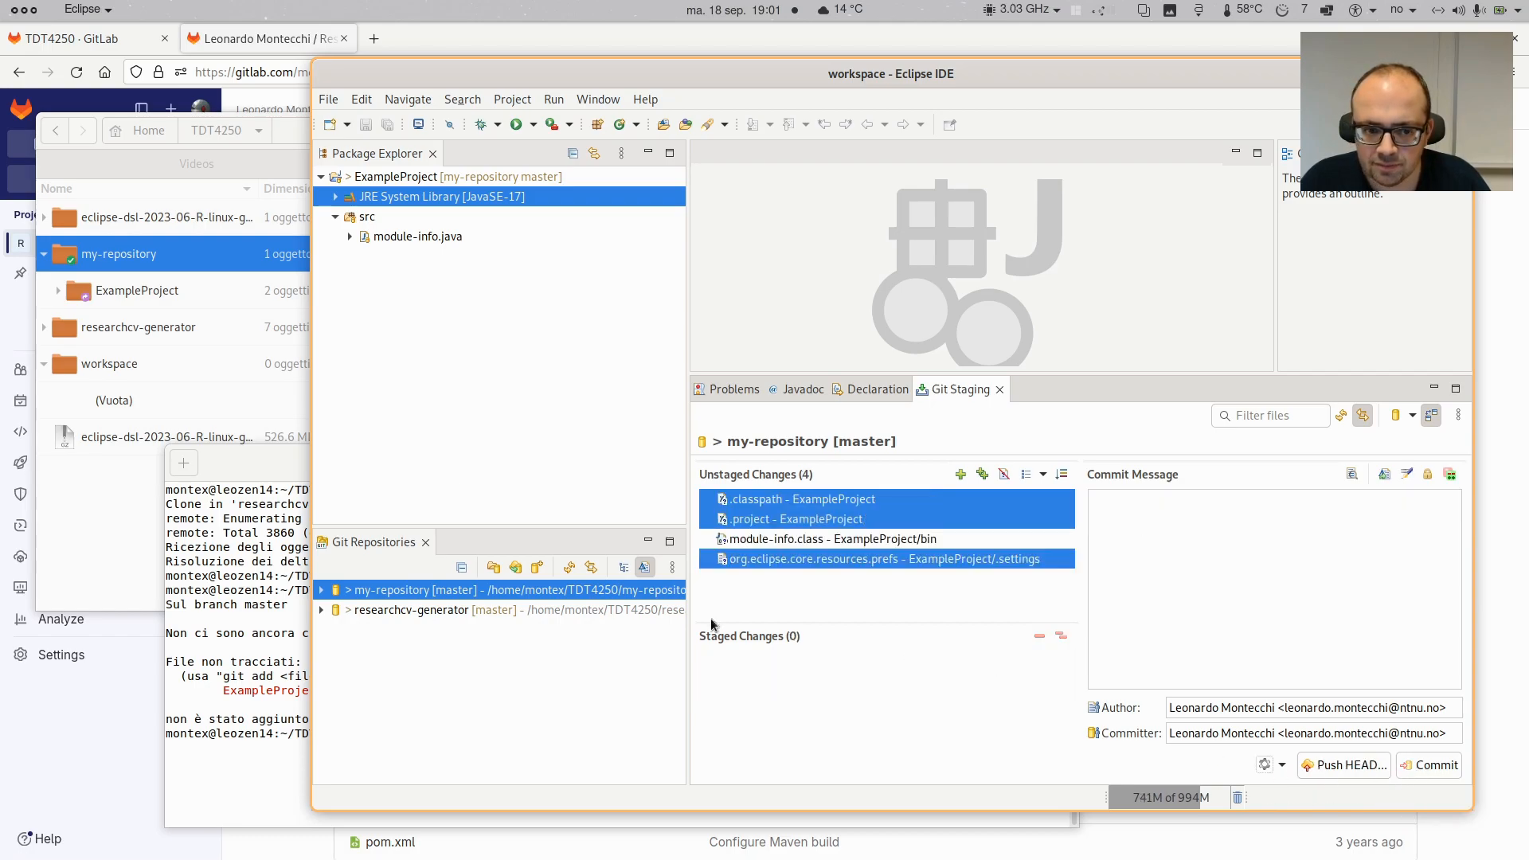
Switch to the terminal, run git status in my-repository, and examine the untracked ExampleProject/bin/ entry
left_click(350, 238)
left_click(350, 238)
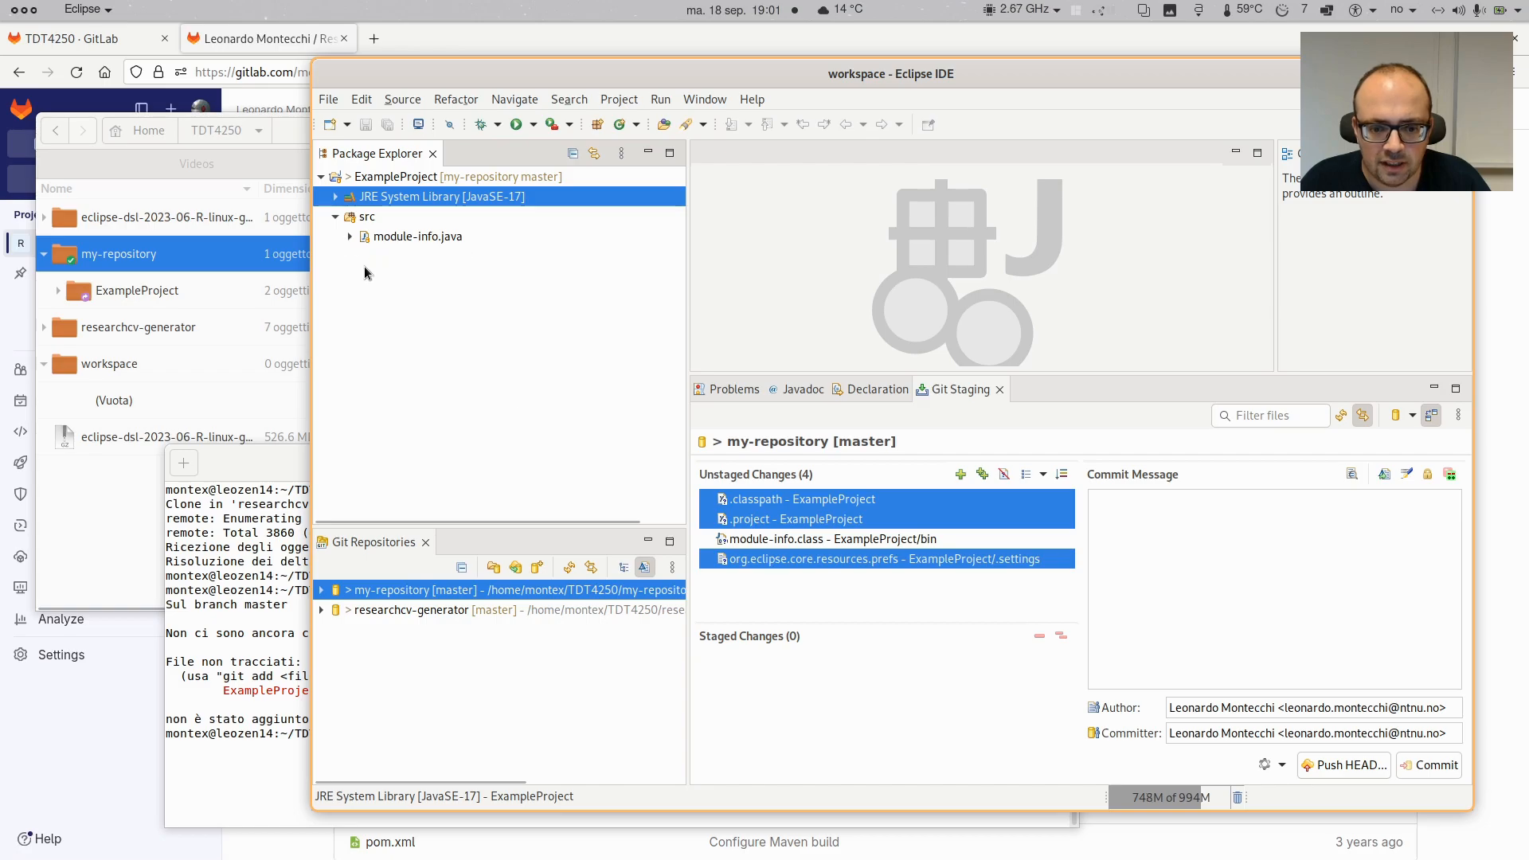
left_click(914, 685)
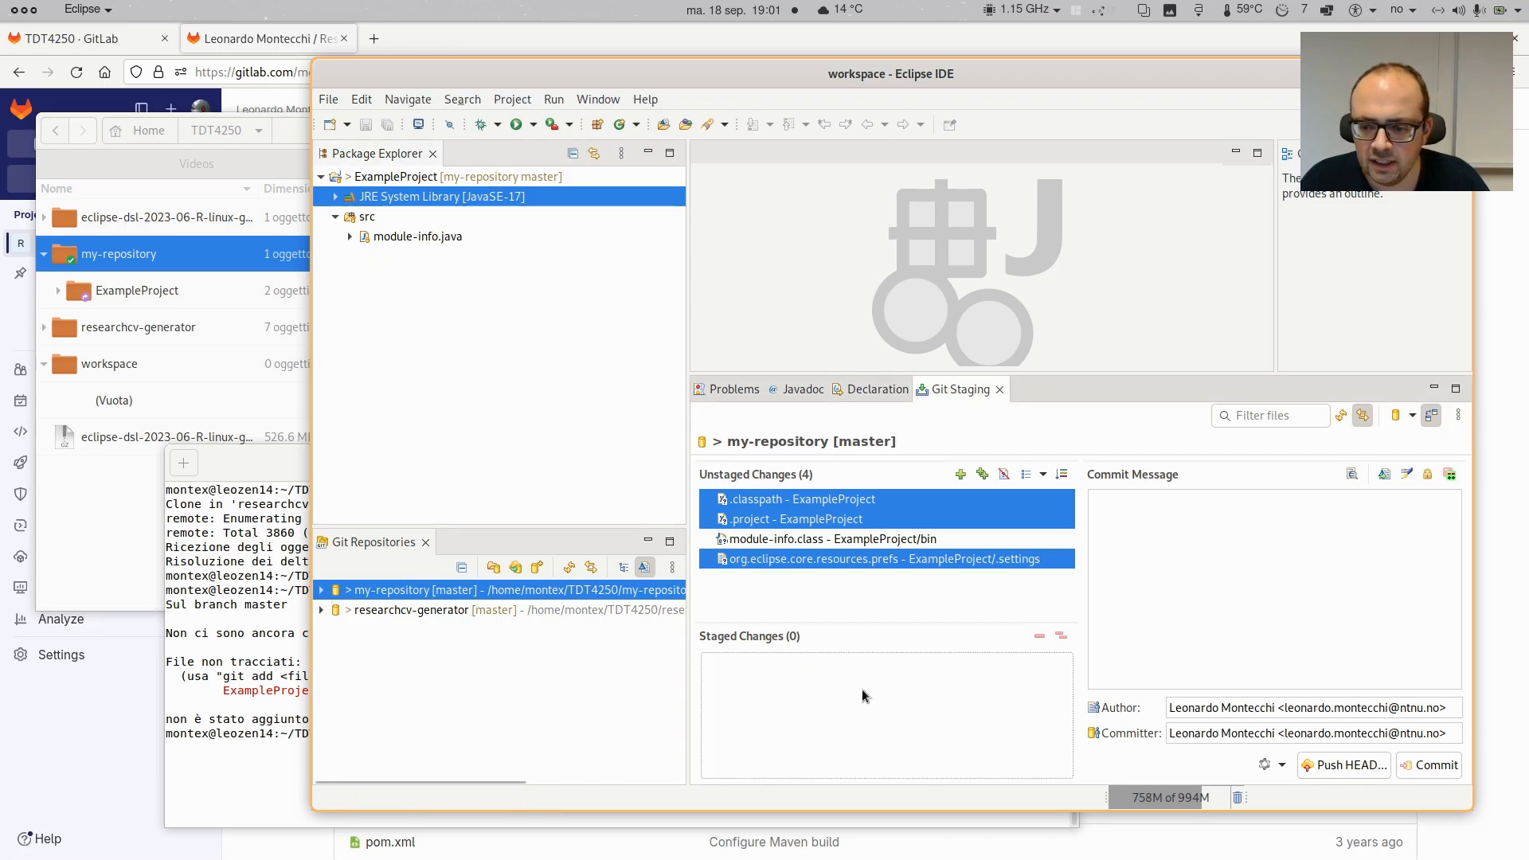
left_click(239, 593)
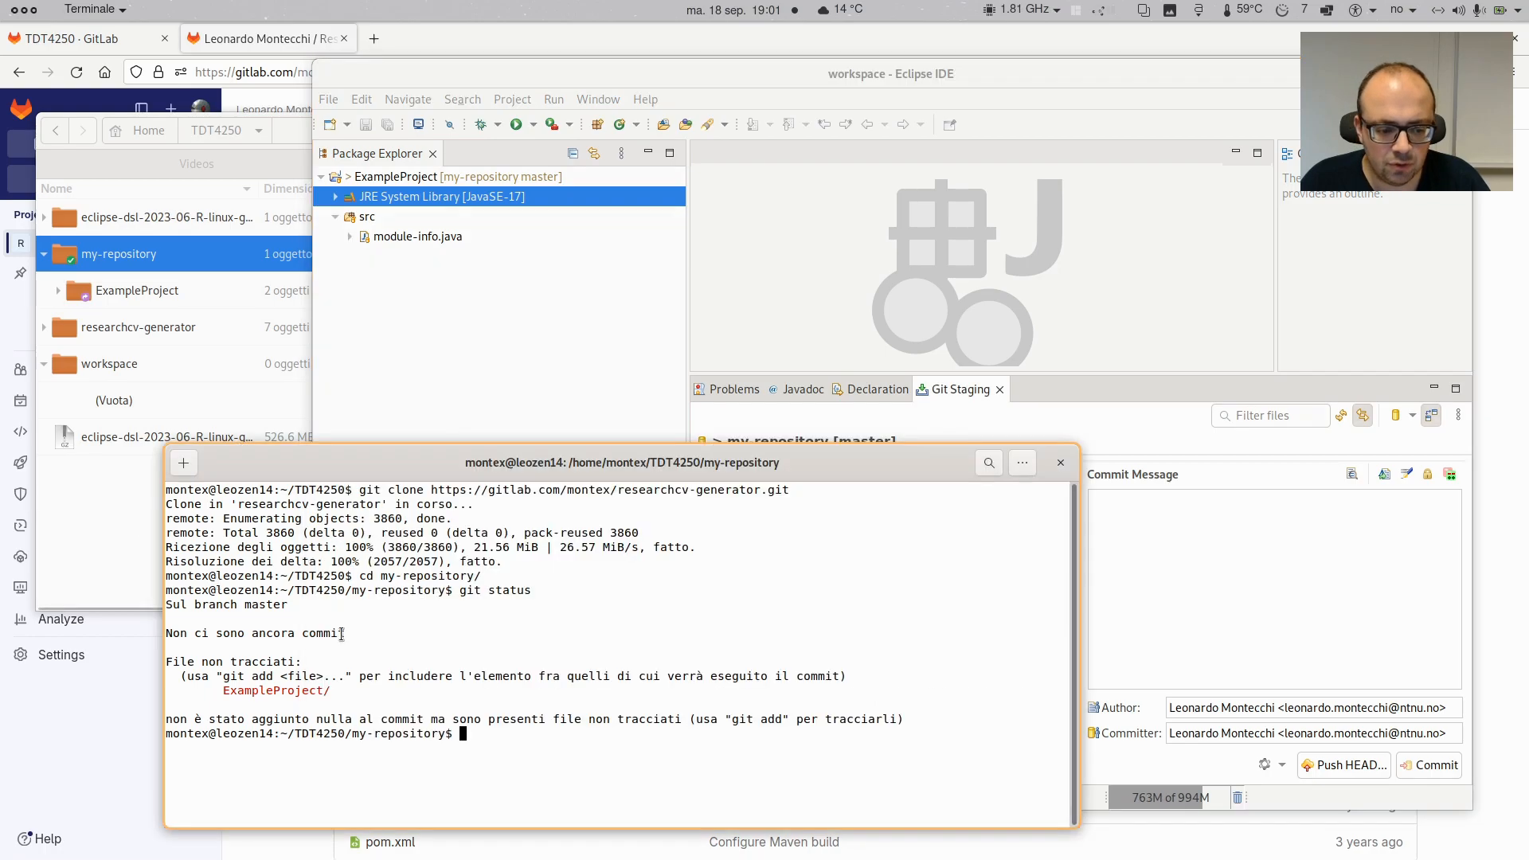
type("git status")
key("Return")
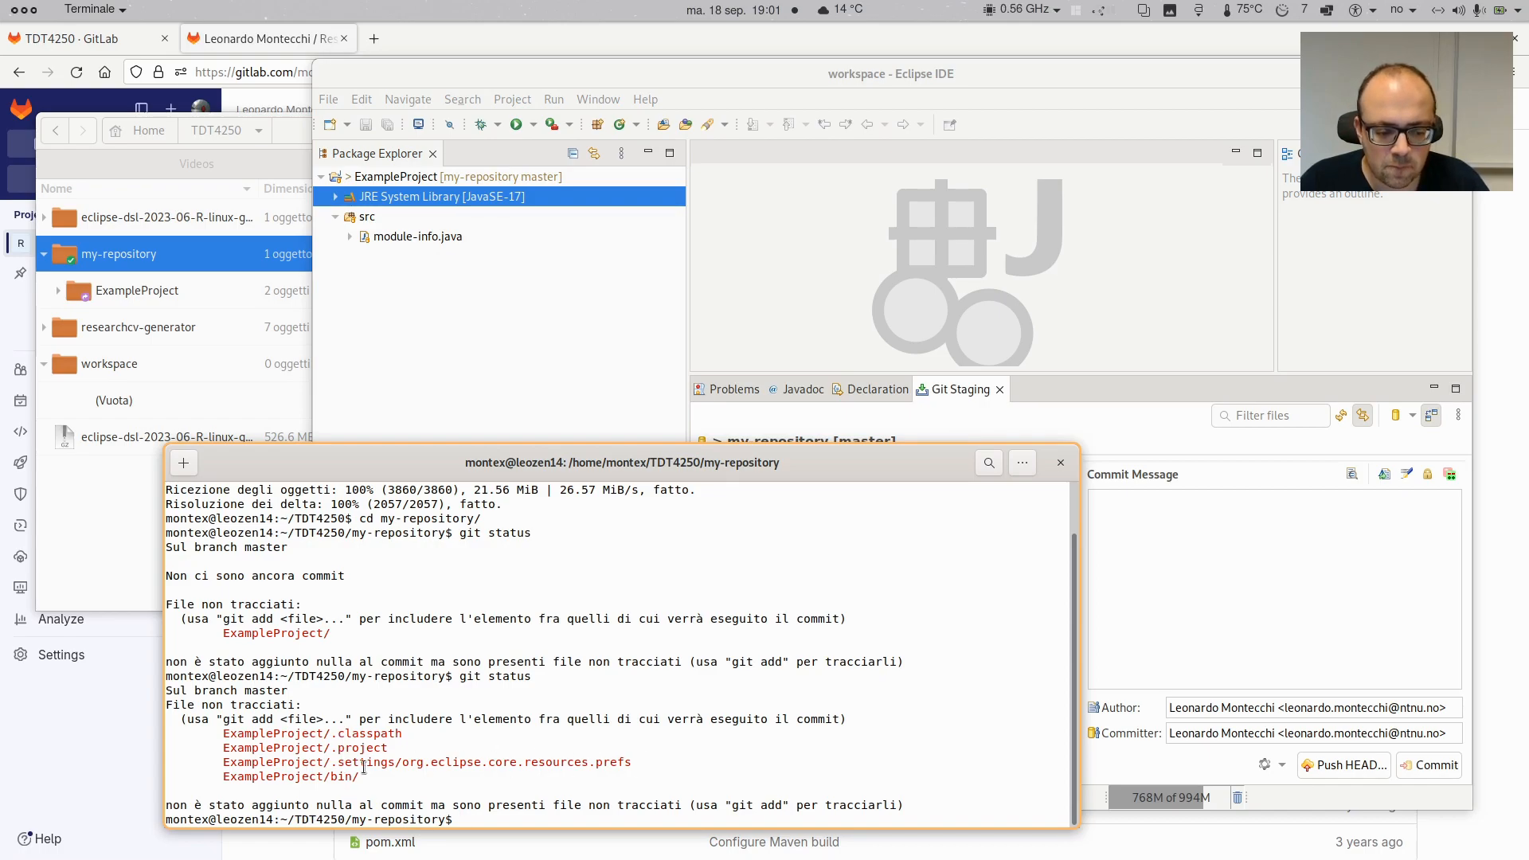
left_click_drag(360, 773, 189, 766)
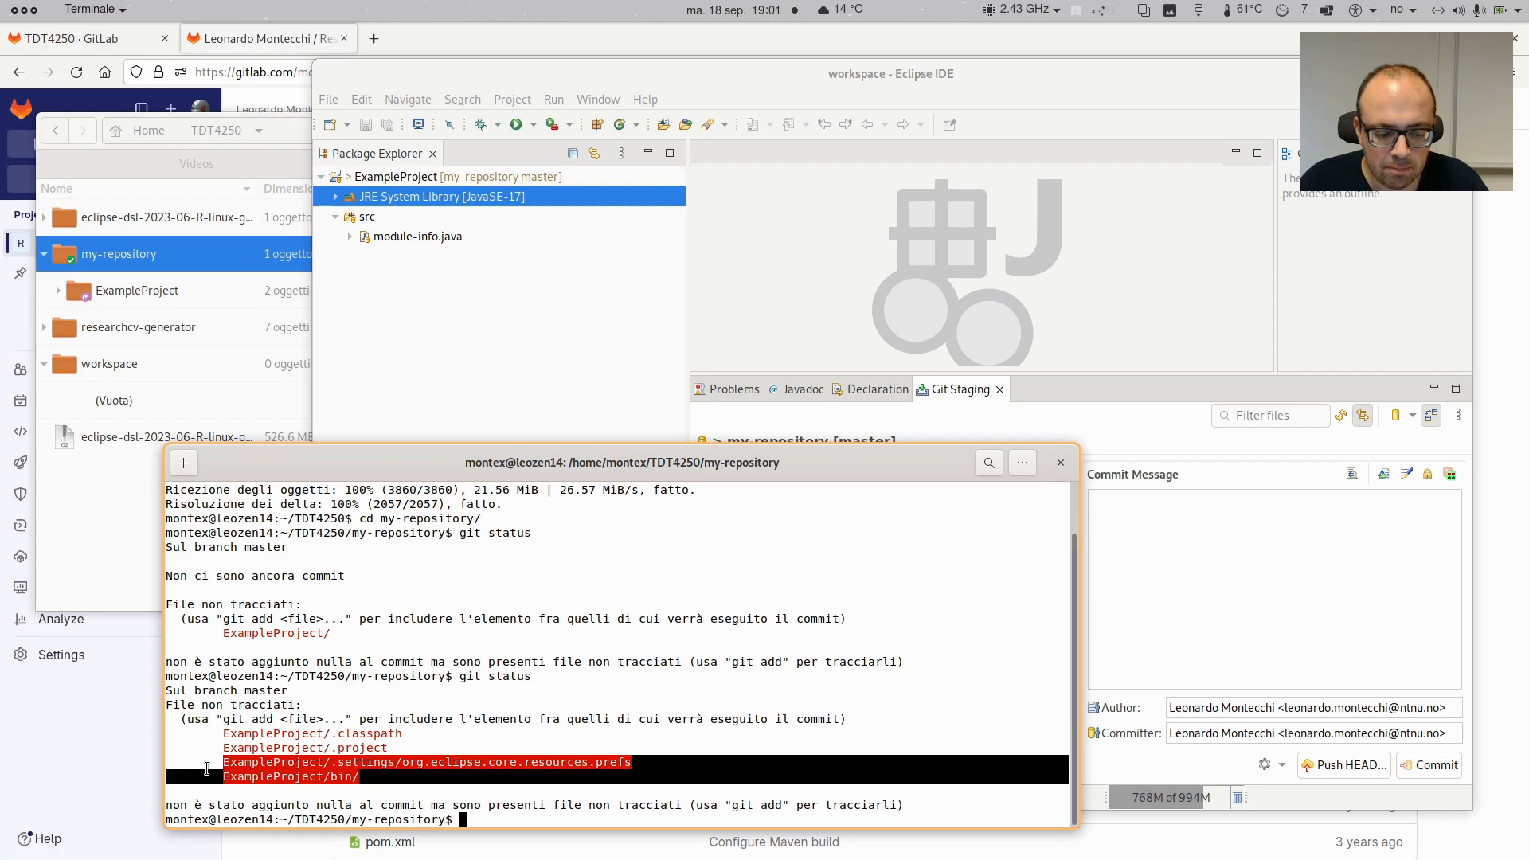
left_click_drag(360, 778, 201, 778)
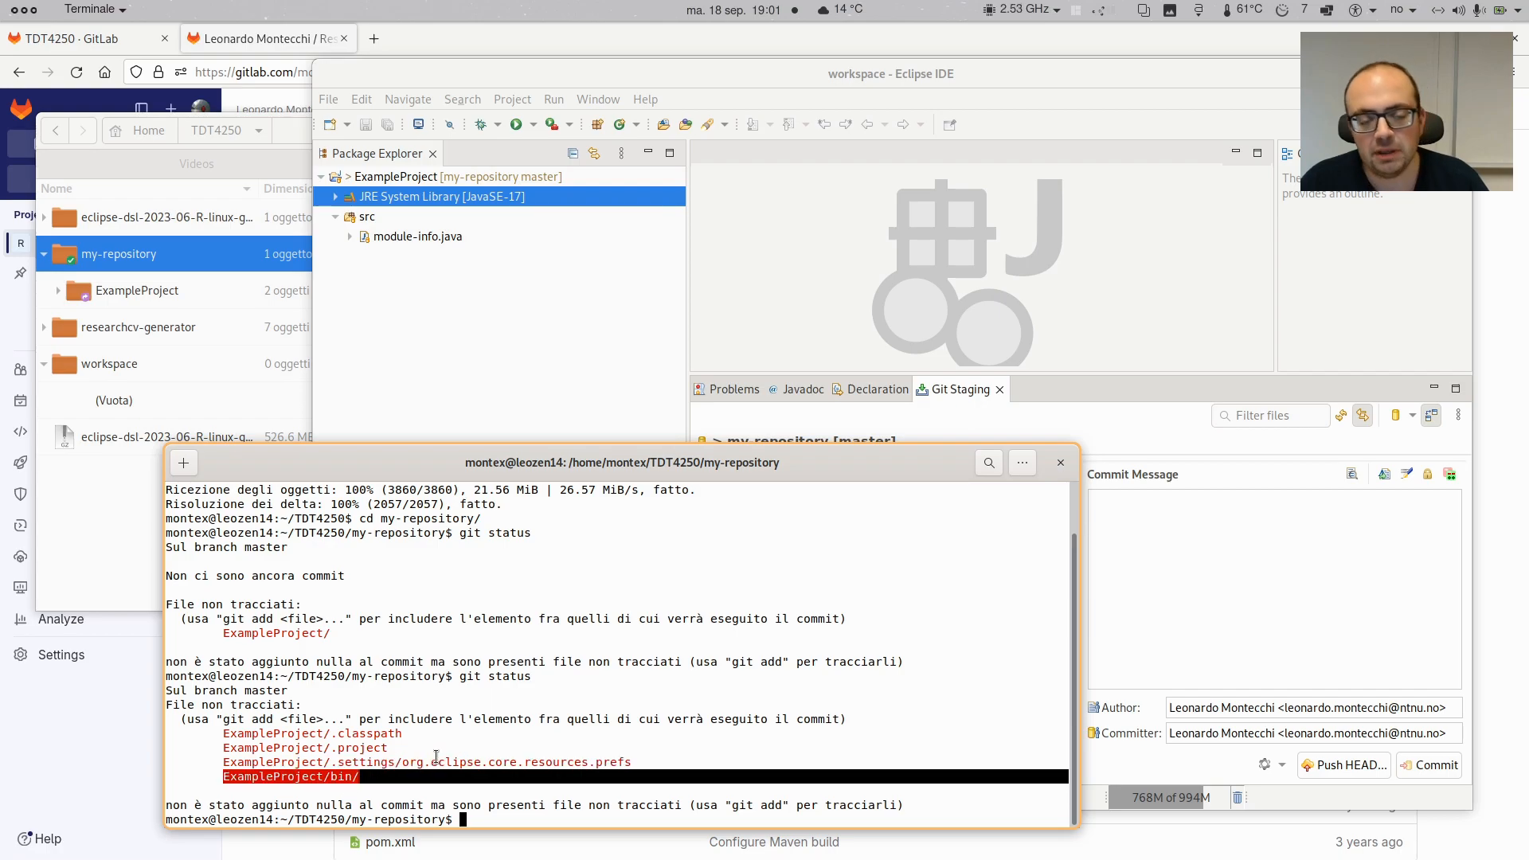
Return to Eclipse and set Git to ignore the unstaged module-info.class file in ExampleProject/bin
left_click(1097, 417)
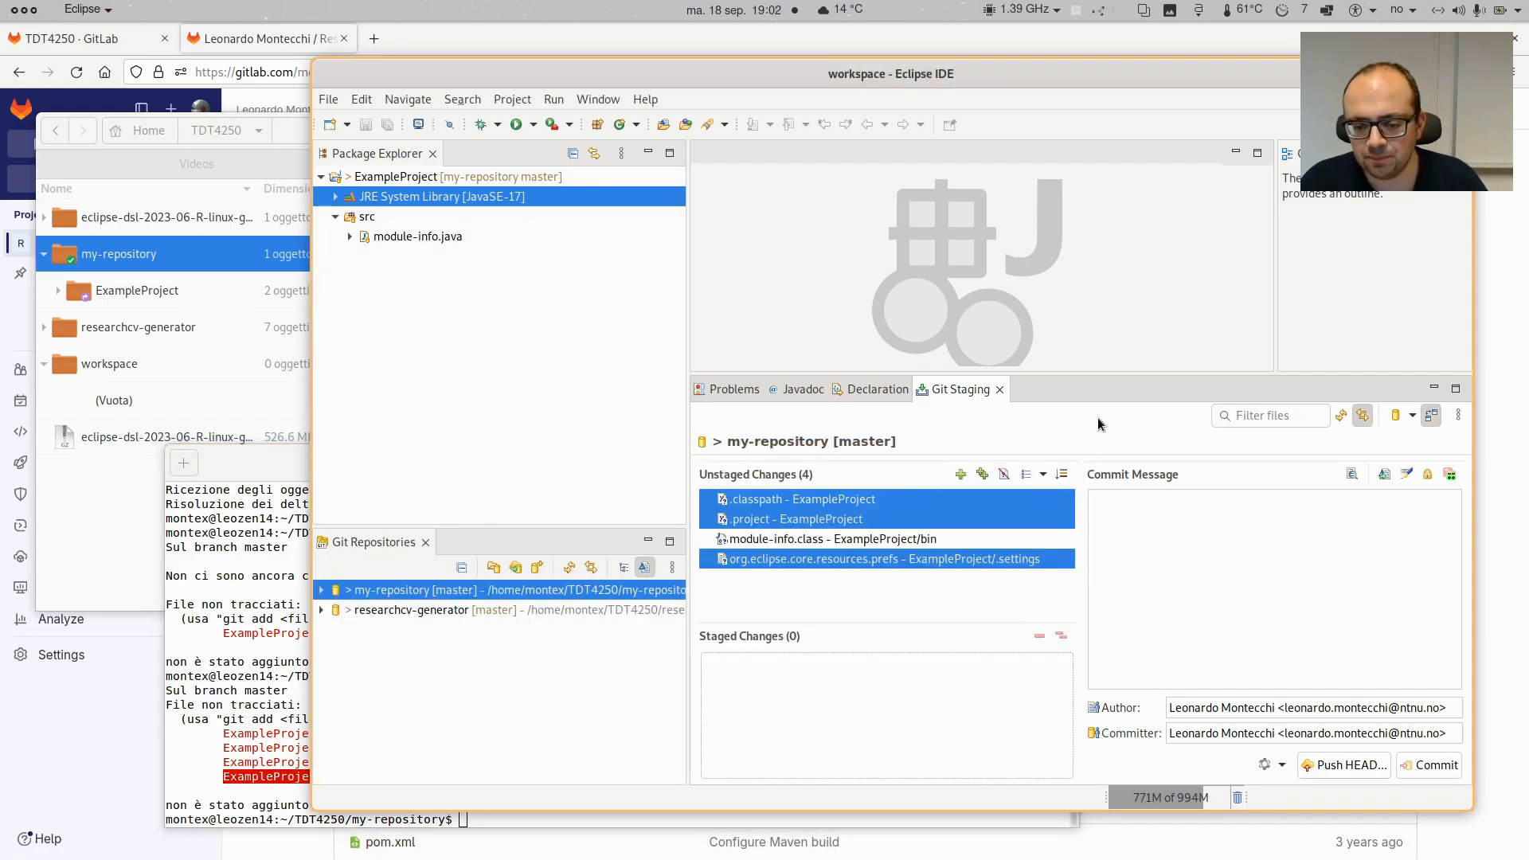
left_click(848, 540)
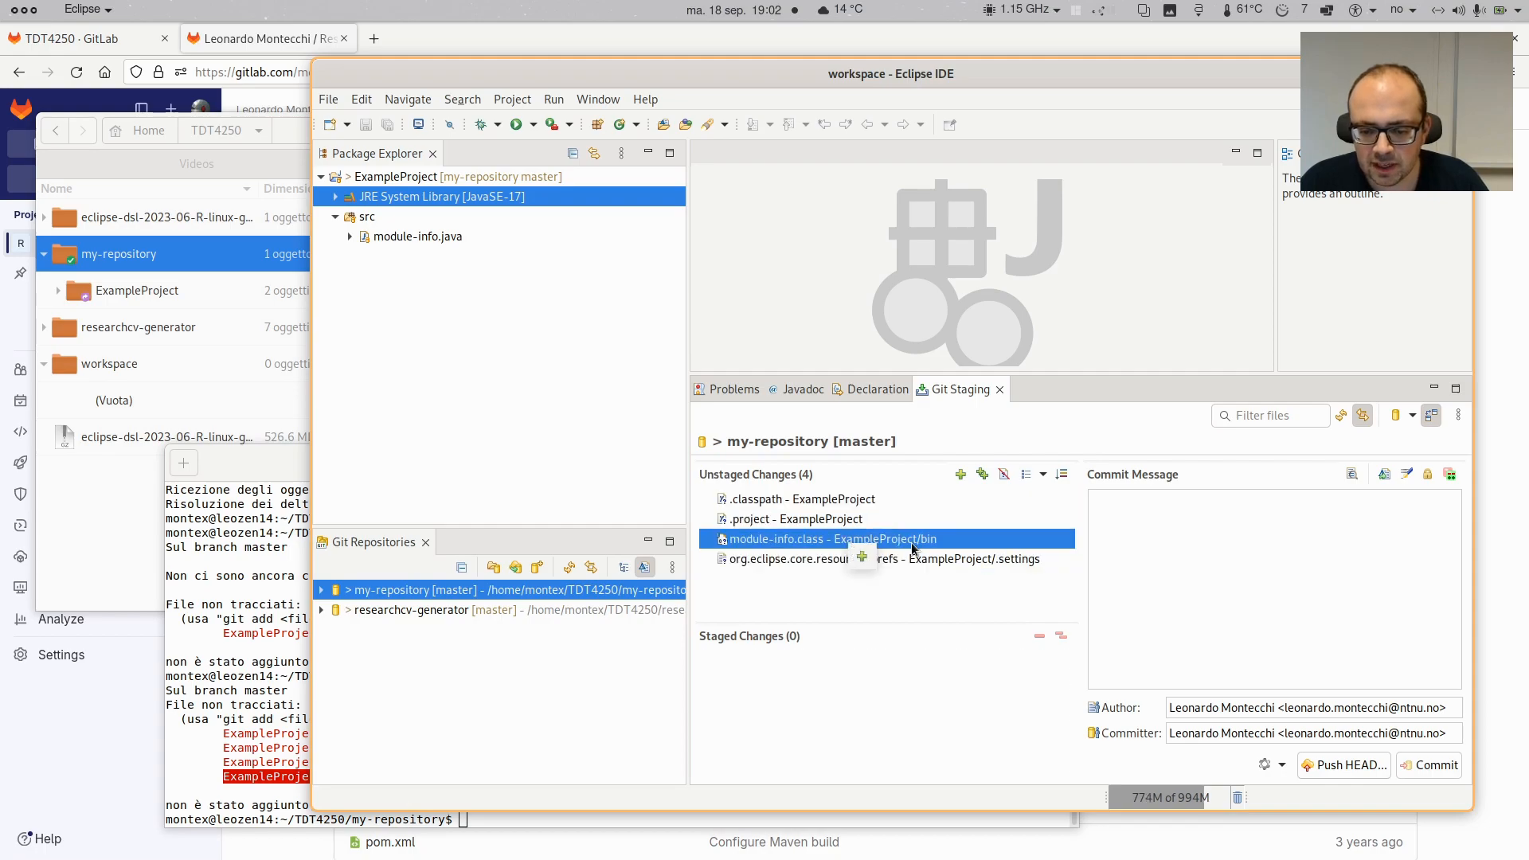
left_click(785, 559)
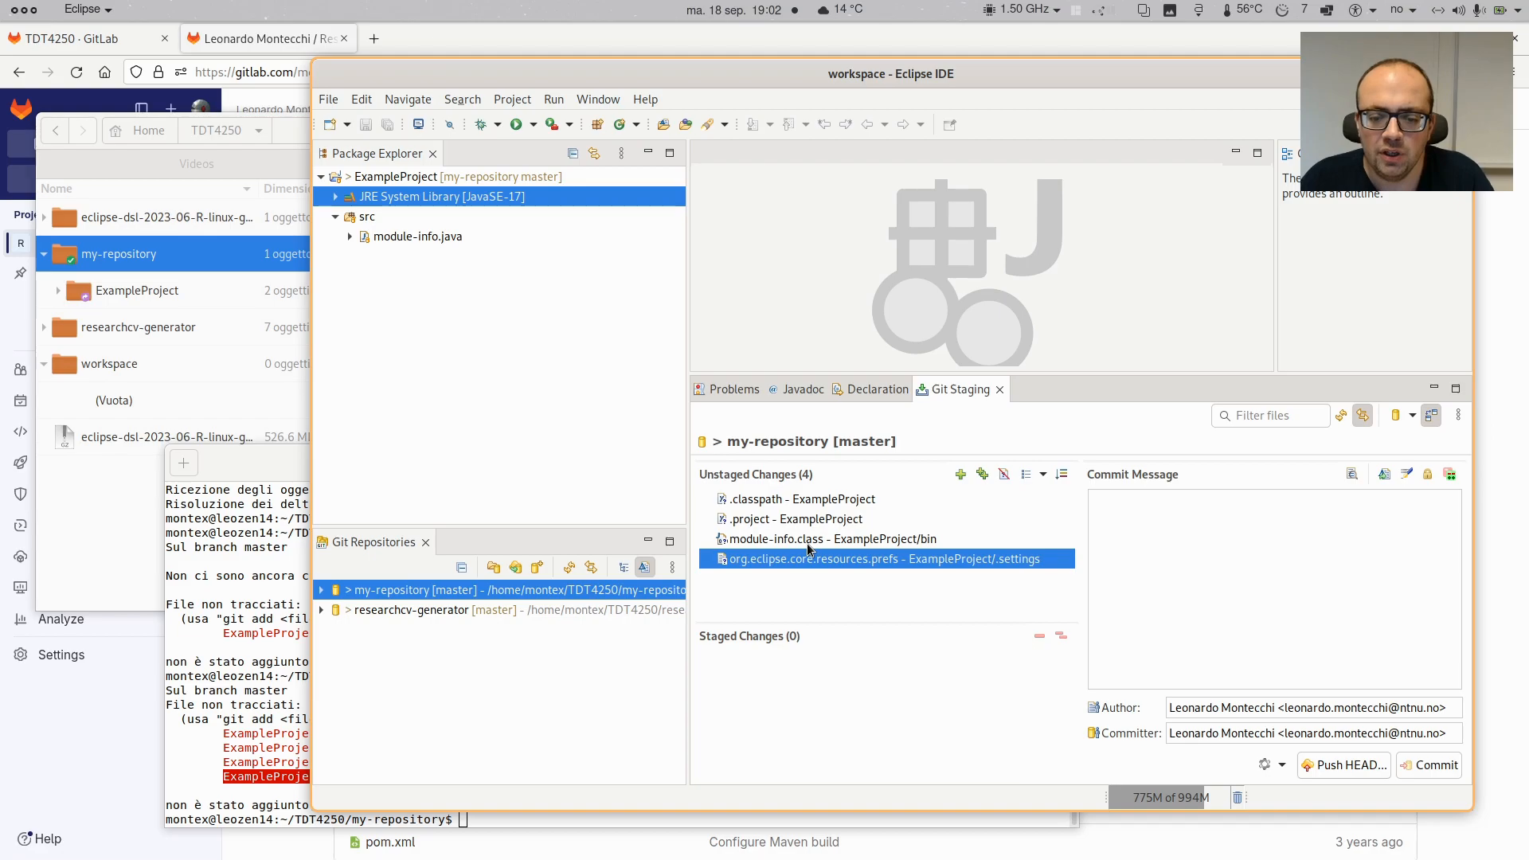
left_click_drag(770, 541, 425, 197)
left_click(422, 591)
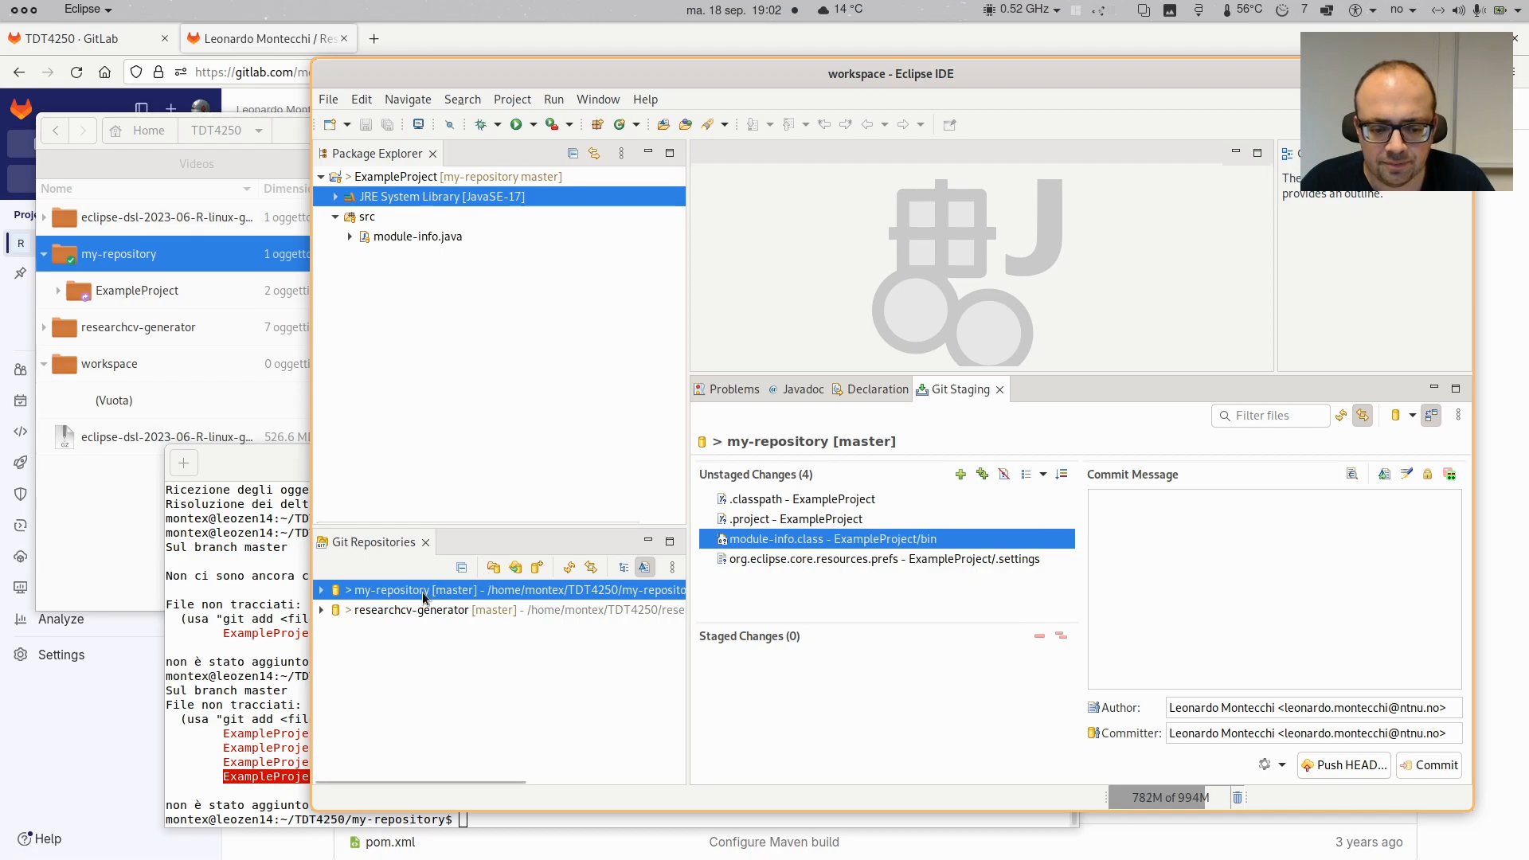
right_click(422, 591)
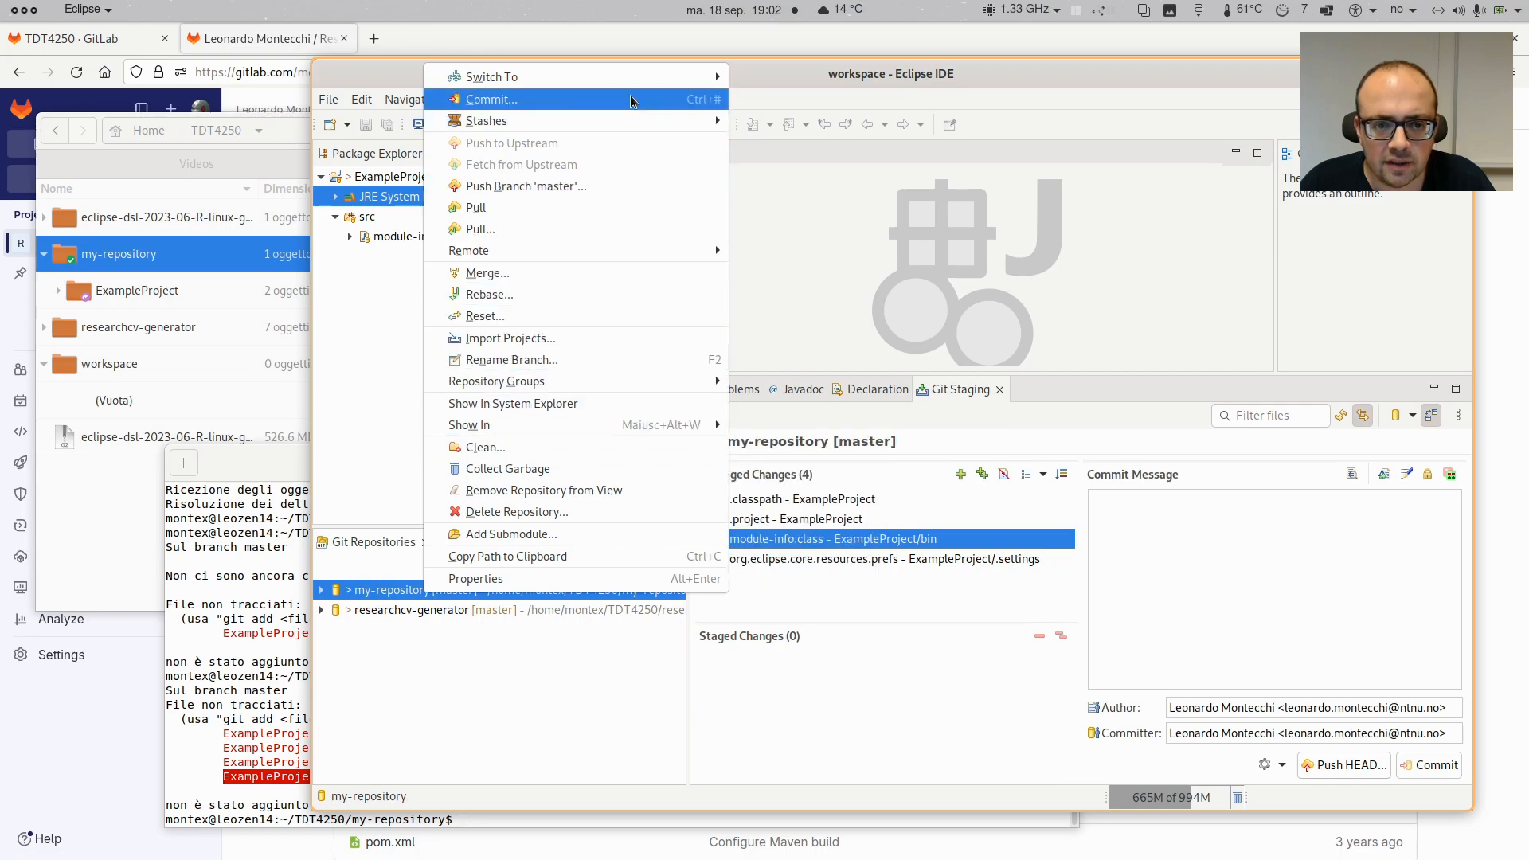
left_click(1012, 642)
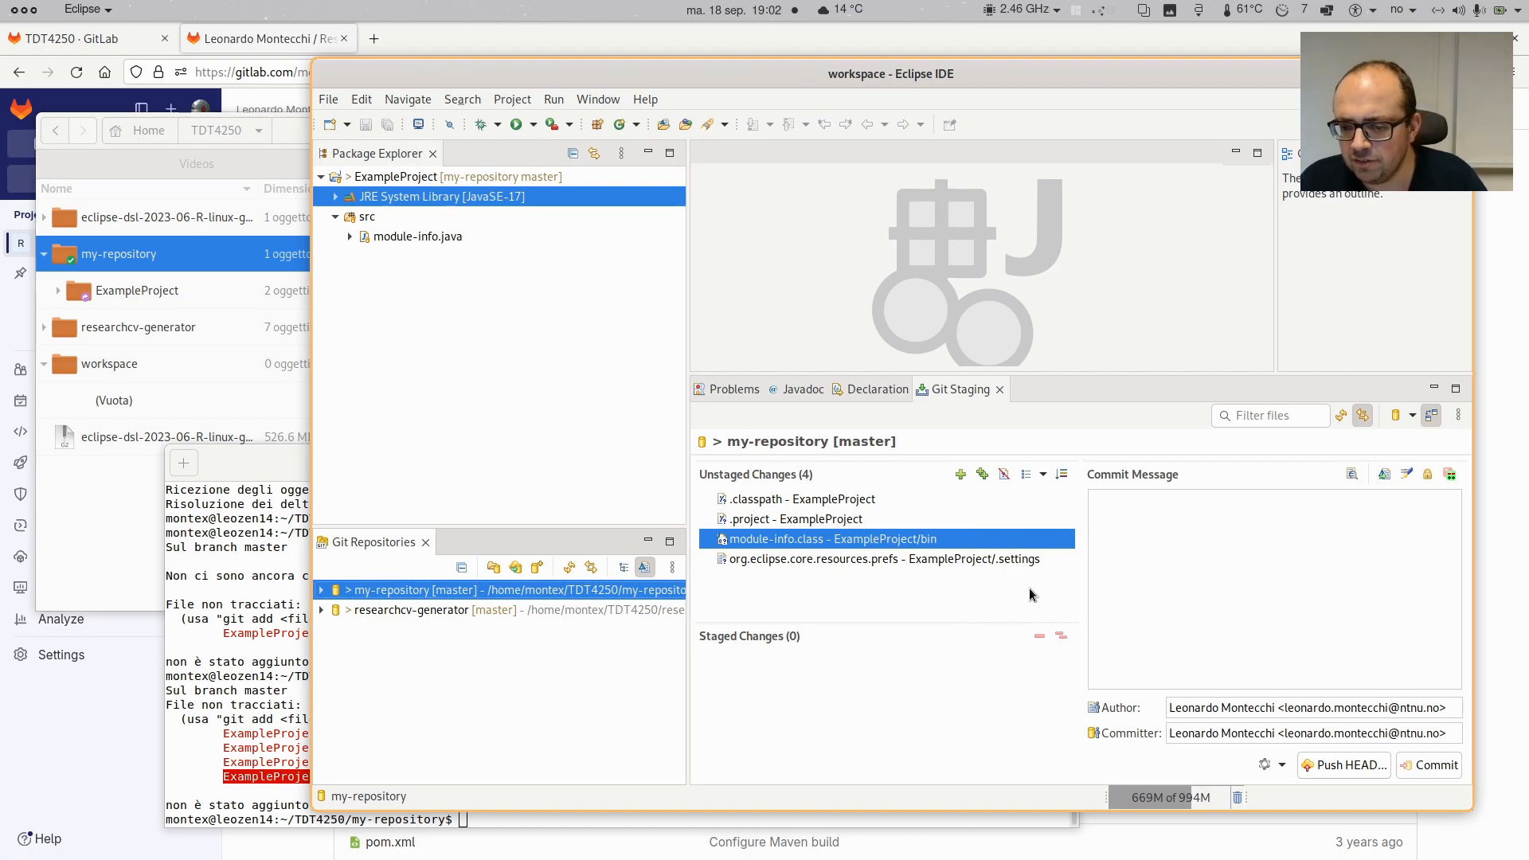
right_click(914, 542)
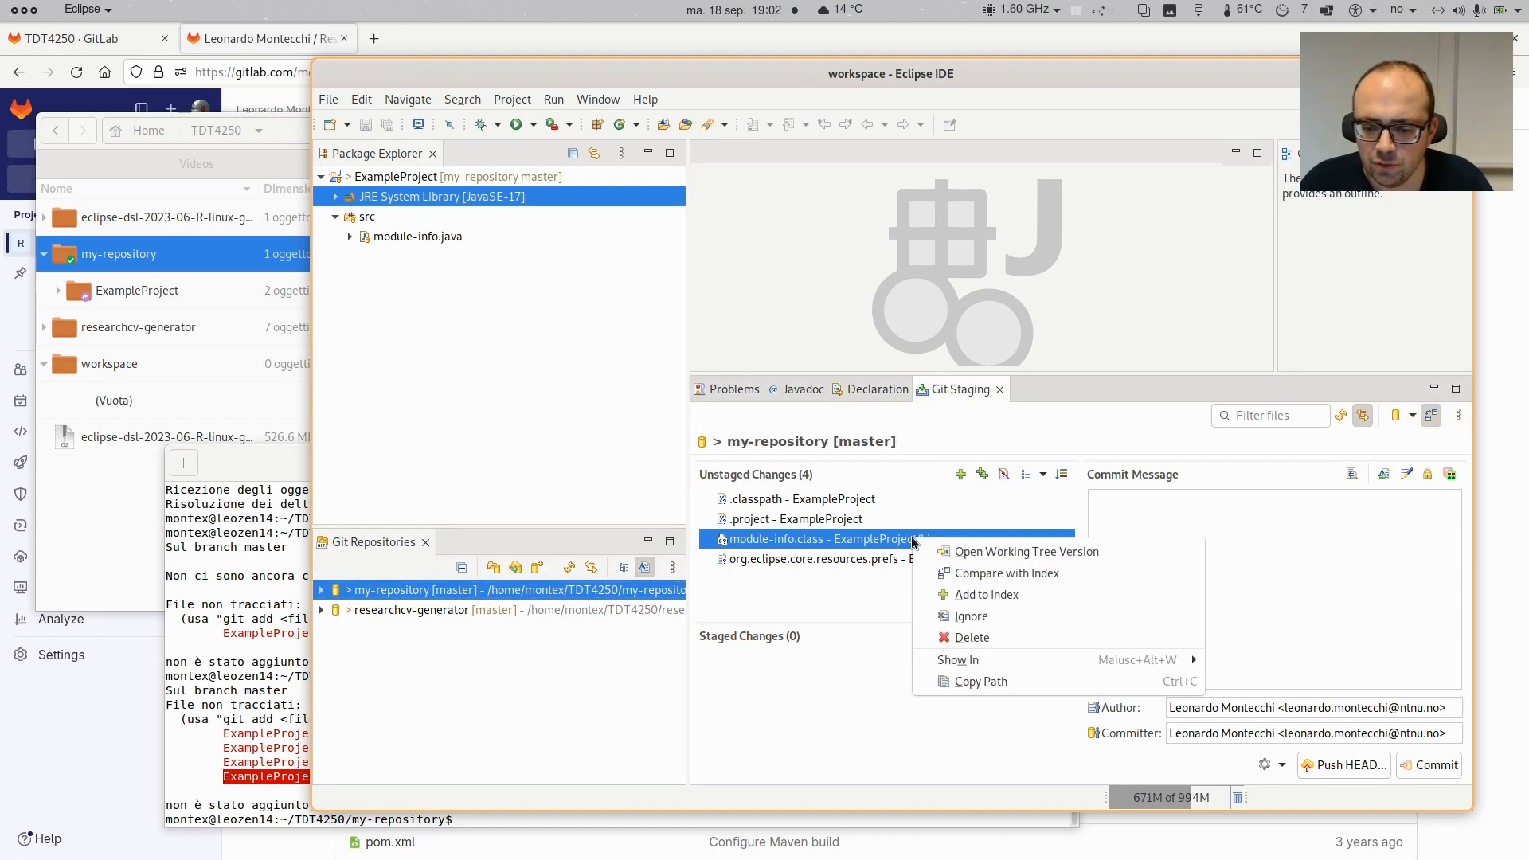
left_click(992, 619)
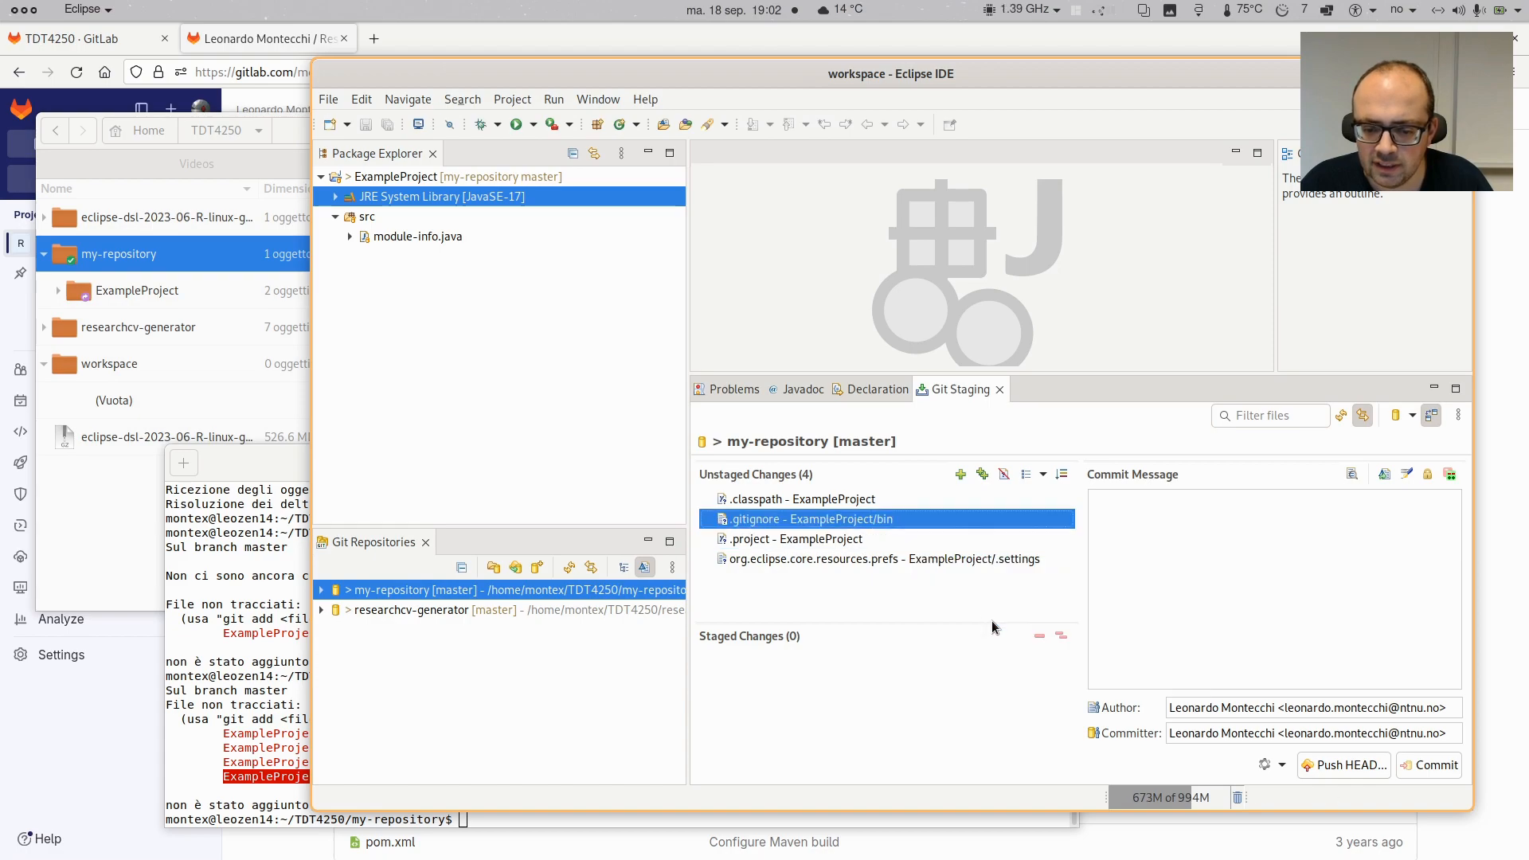
Switch to the file manager, expand ExampleProject and its bin folder, and turn on the display of hidden files
key("alt+Tab")
left_click(139, 371)
left_click(58, 290)
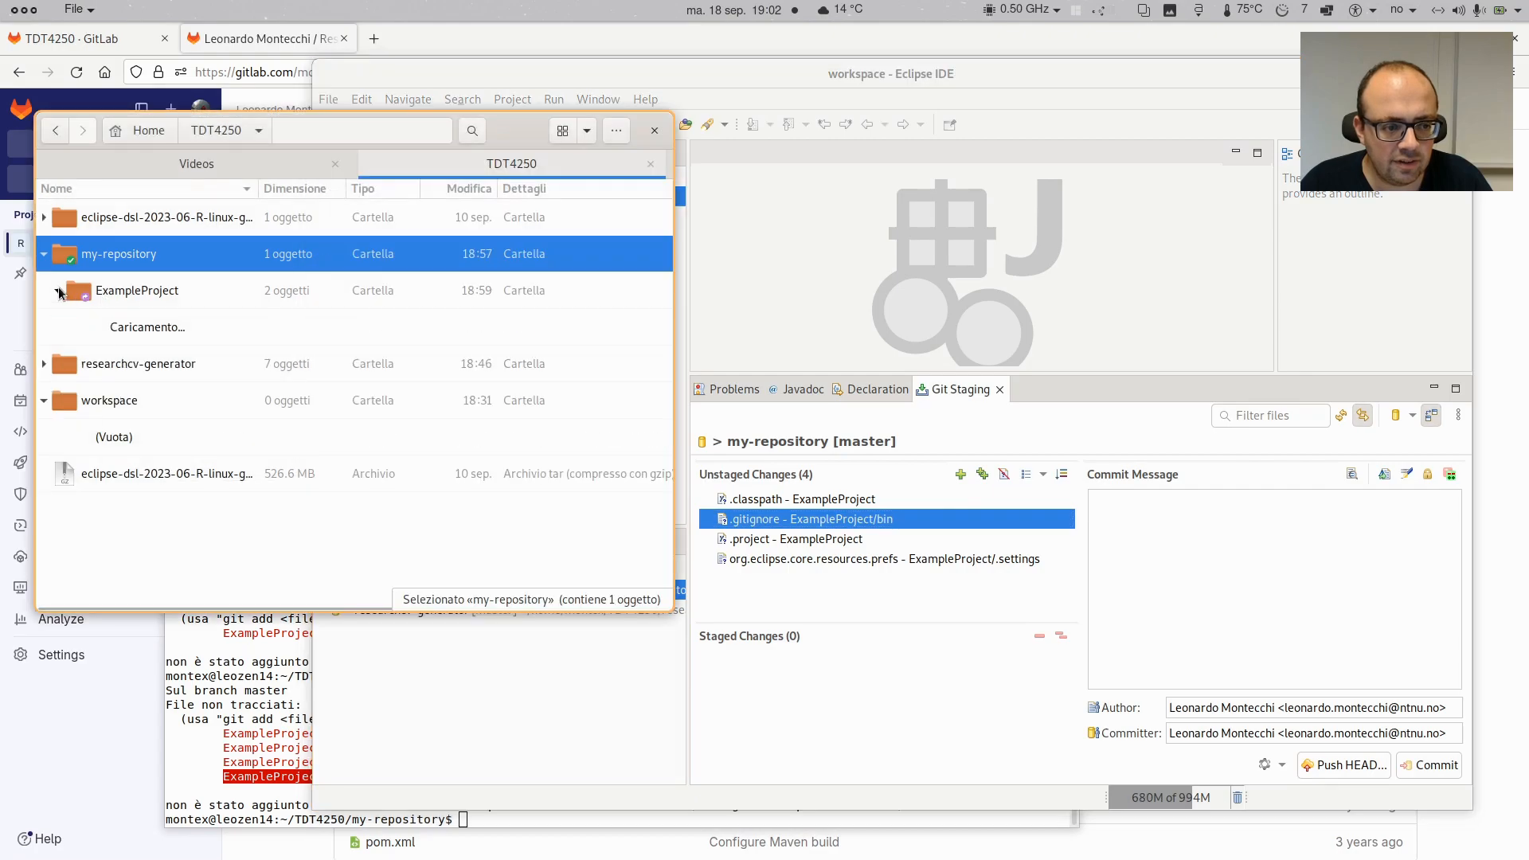
left_click(71, 327)
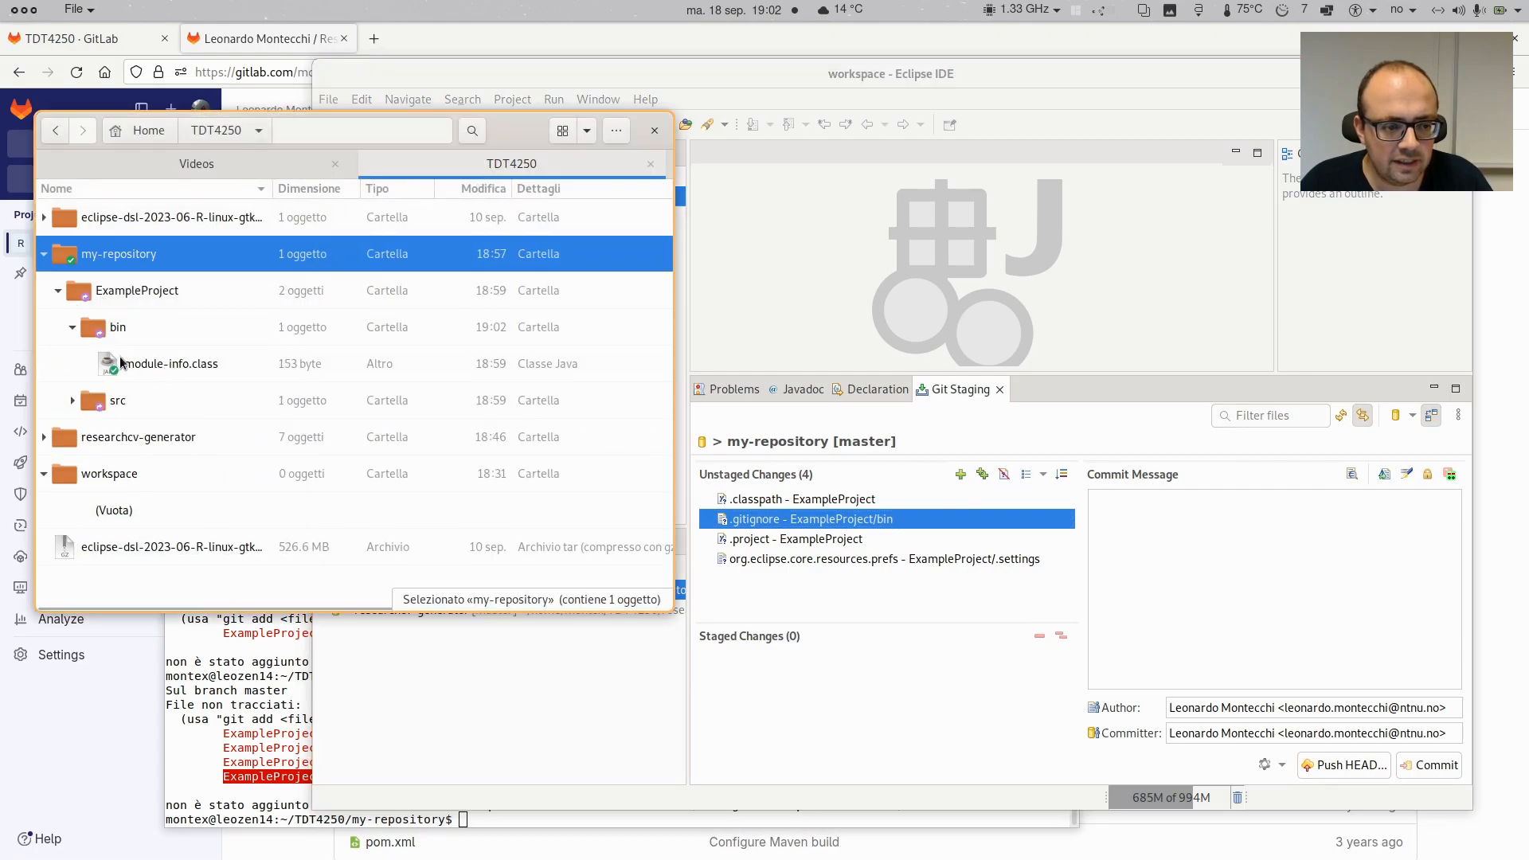
left_click(108, 330)
key("ctrl+h")
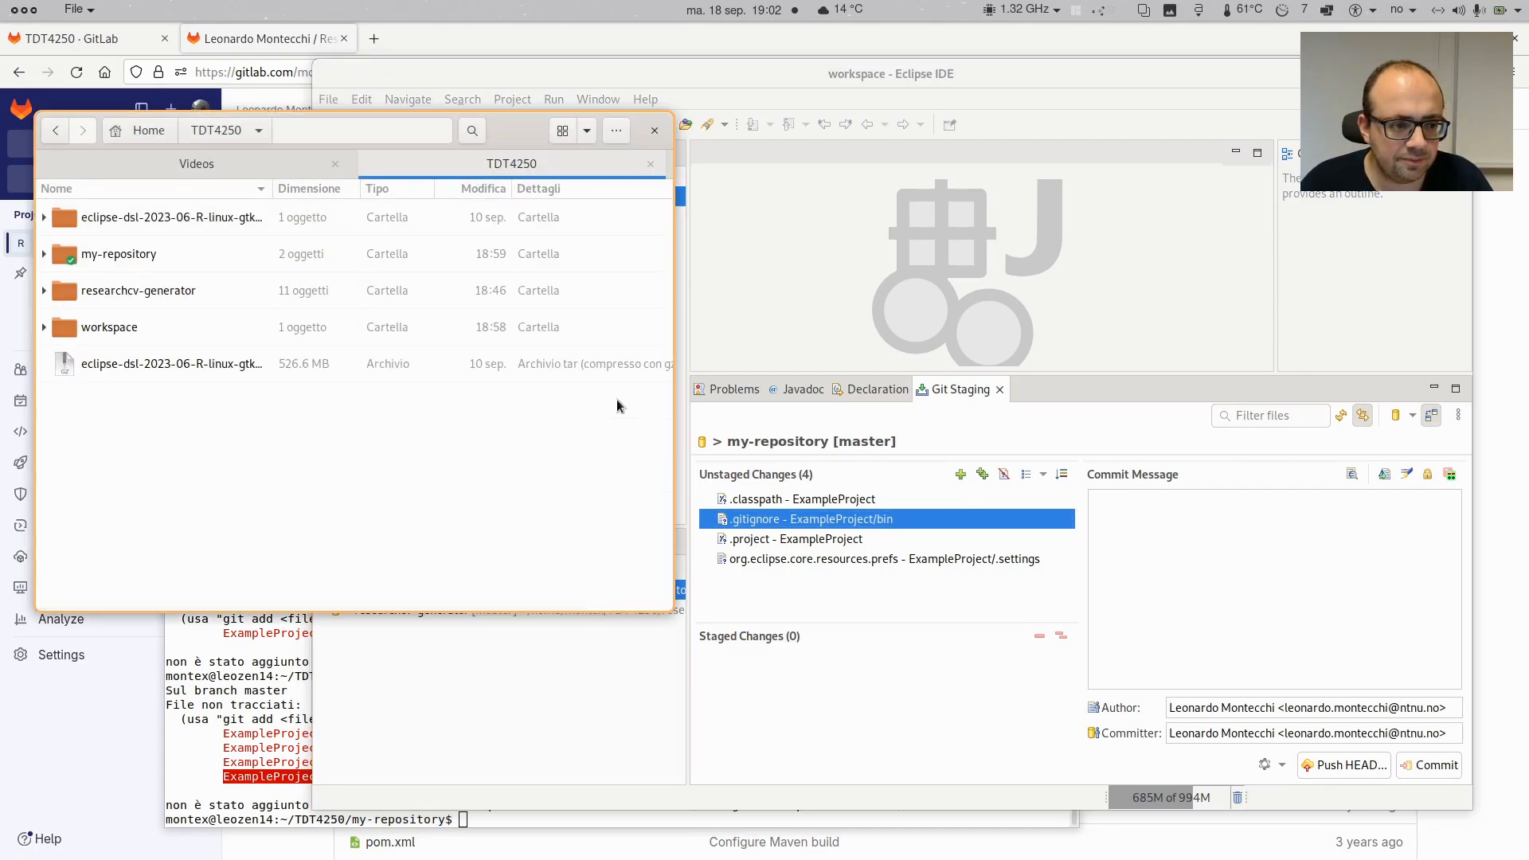
Open the .gitignore file from my-repository/ExampleProject/bin in the text editor, examine its ignore rule, and close it
double_click(250, 255)
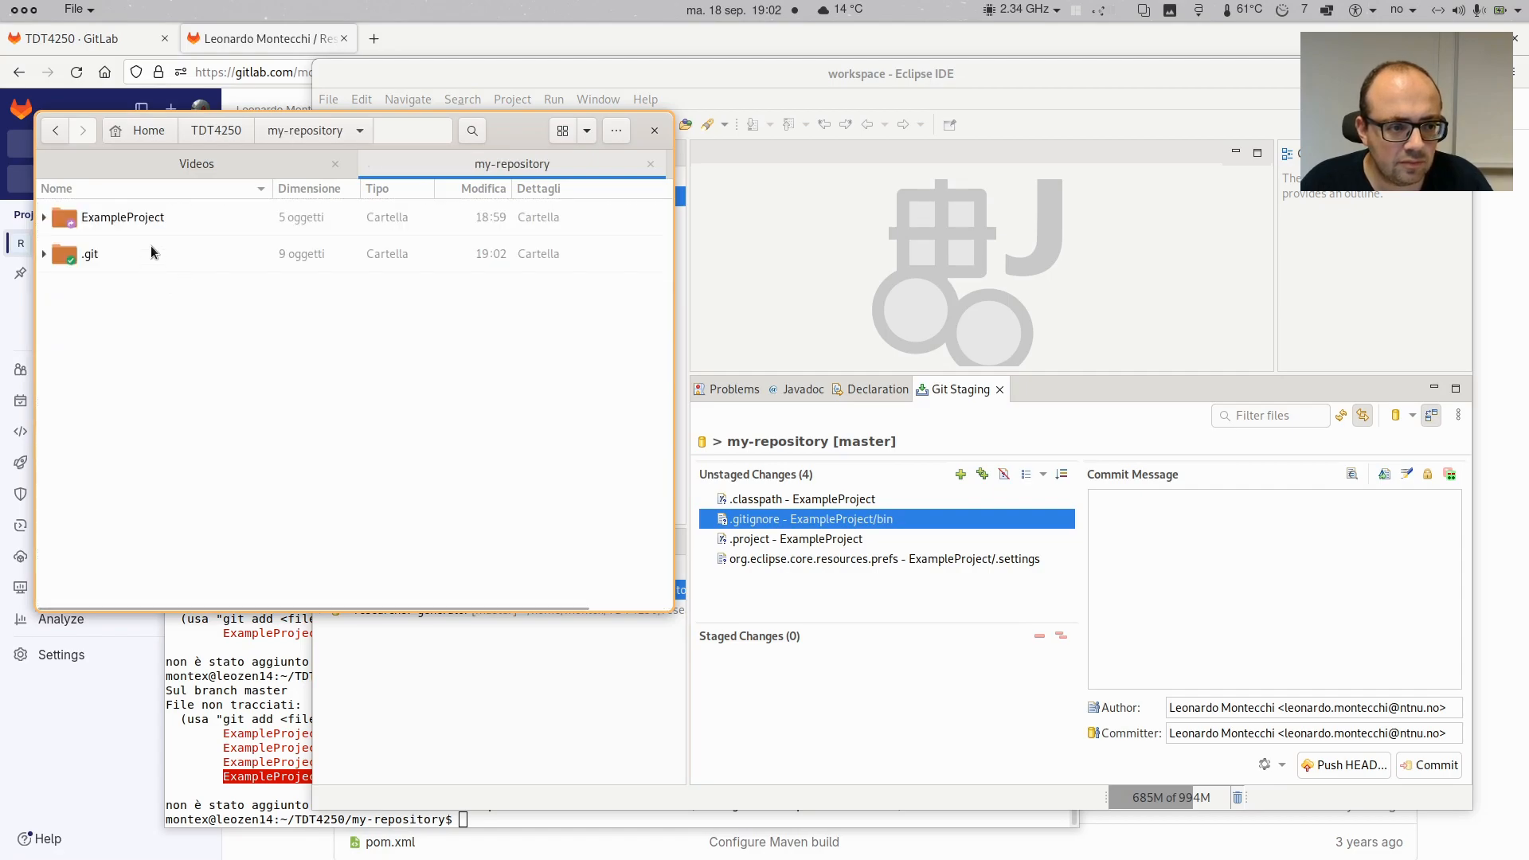
left_click(107, 252)
double_click(153, 216)
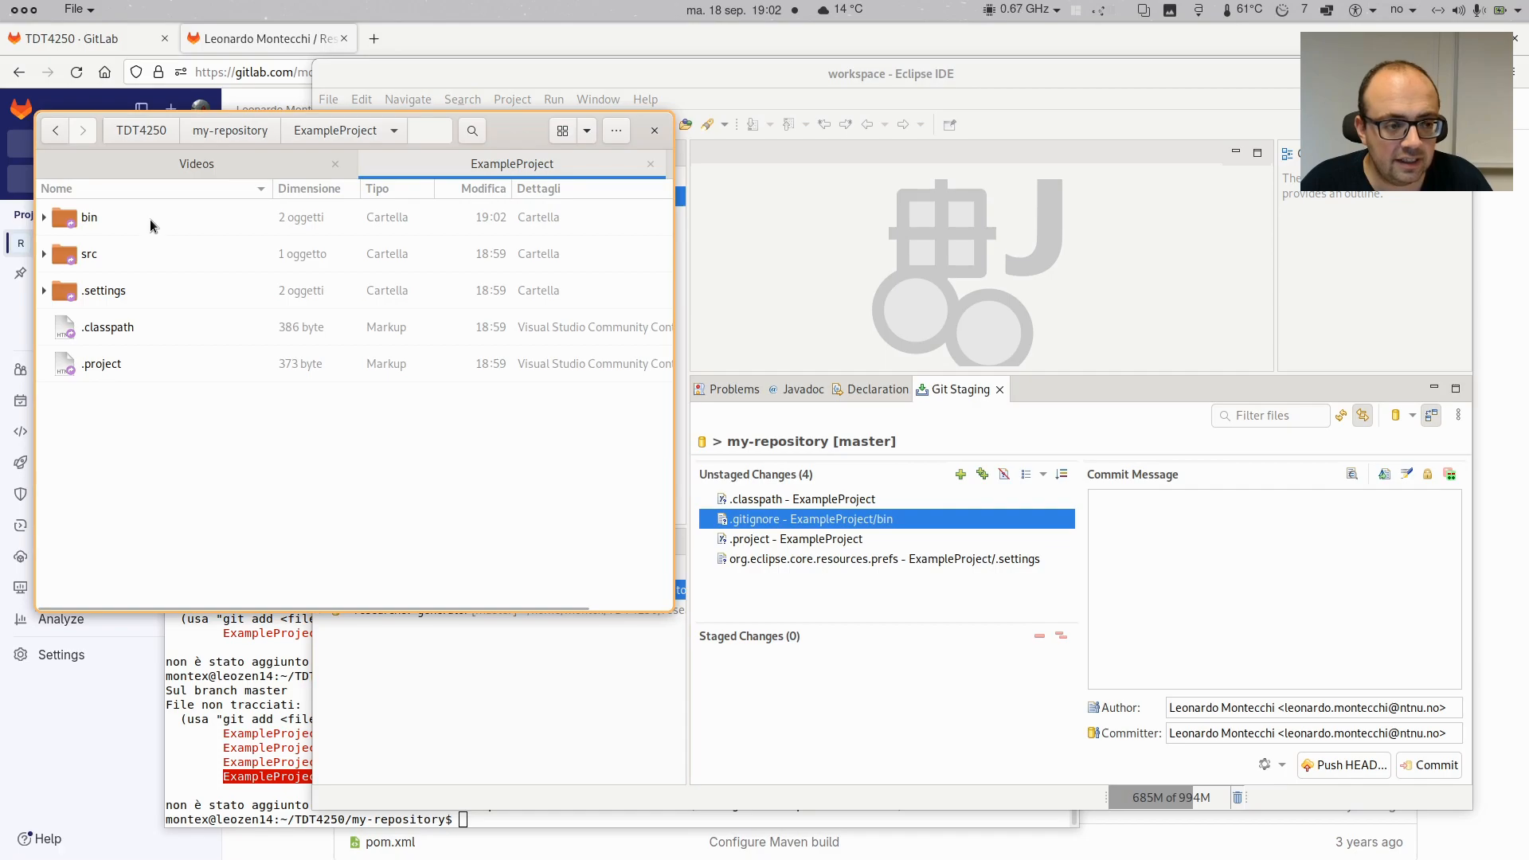
double_click(149, 219)
left_click(131, 256)
right_click(131, 257)
left_click(191, 271)
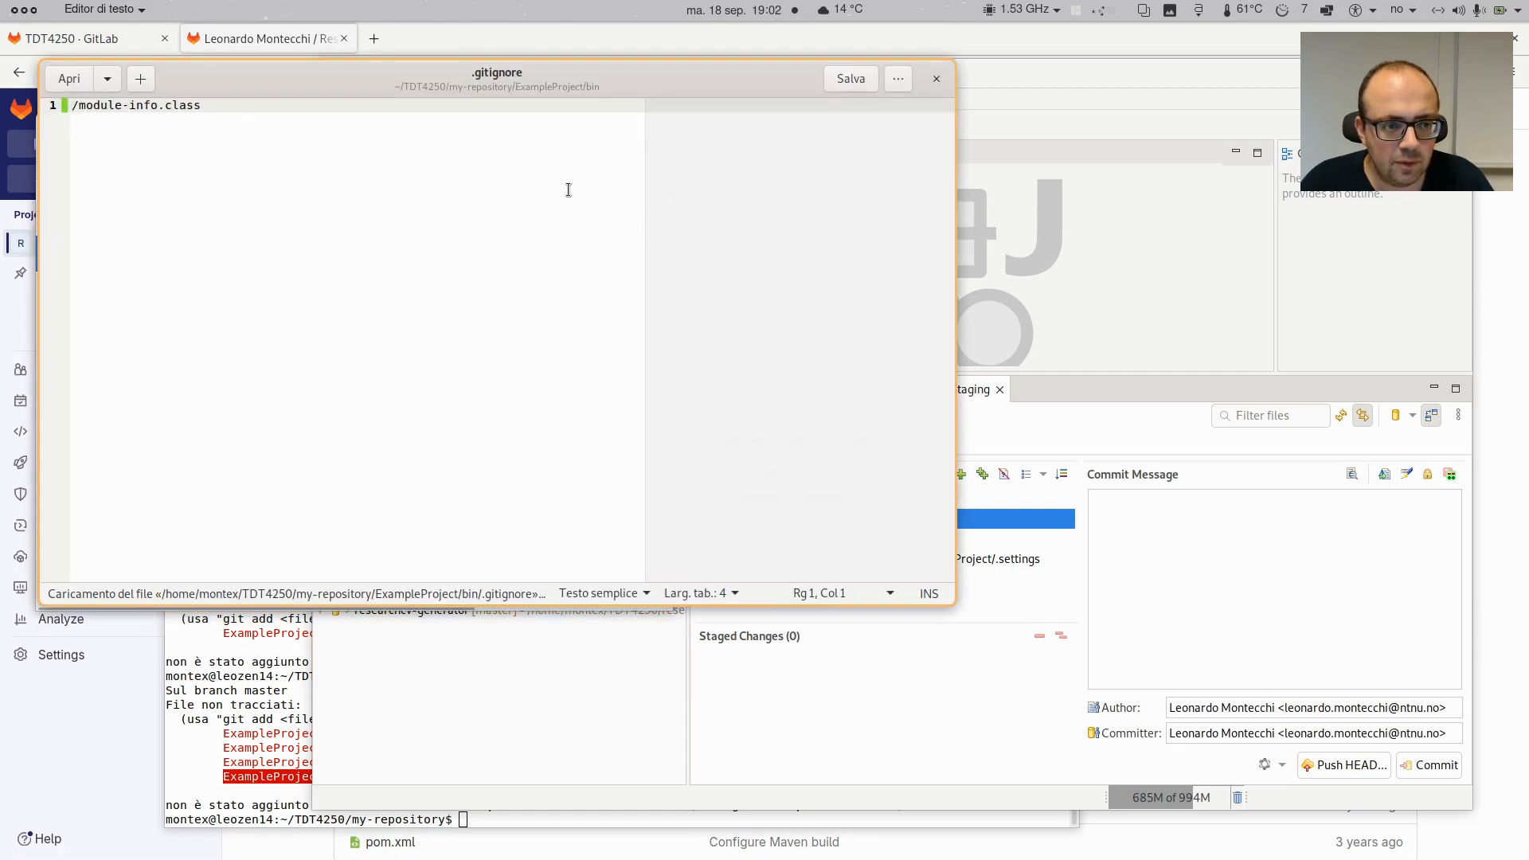
triple_click(147, 106)
left_click_drag(361, 79, 400, 406)
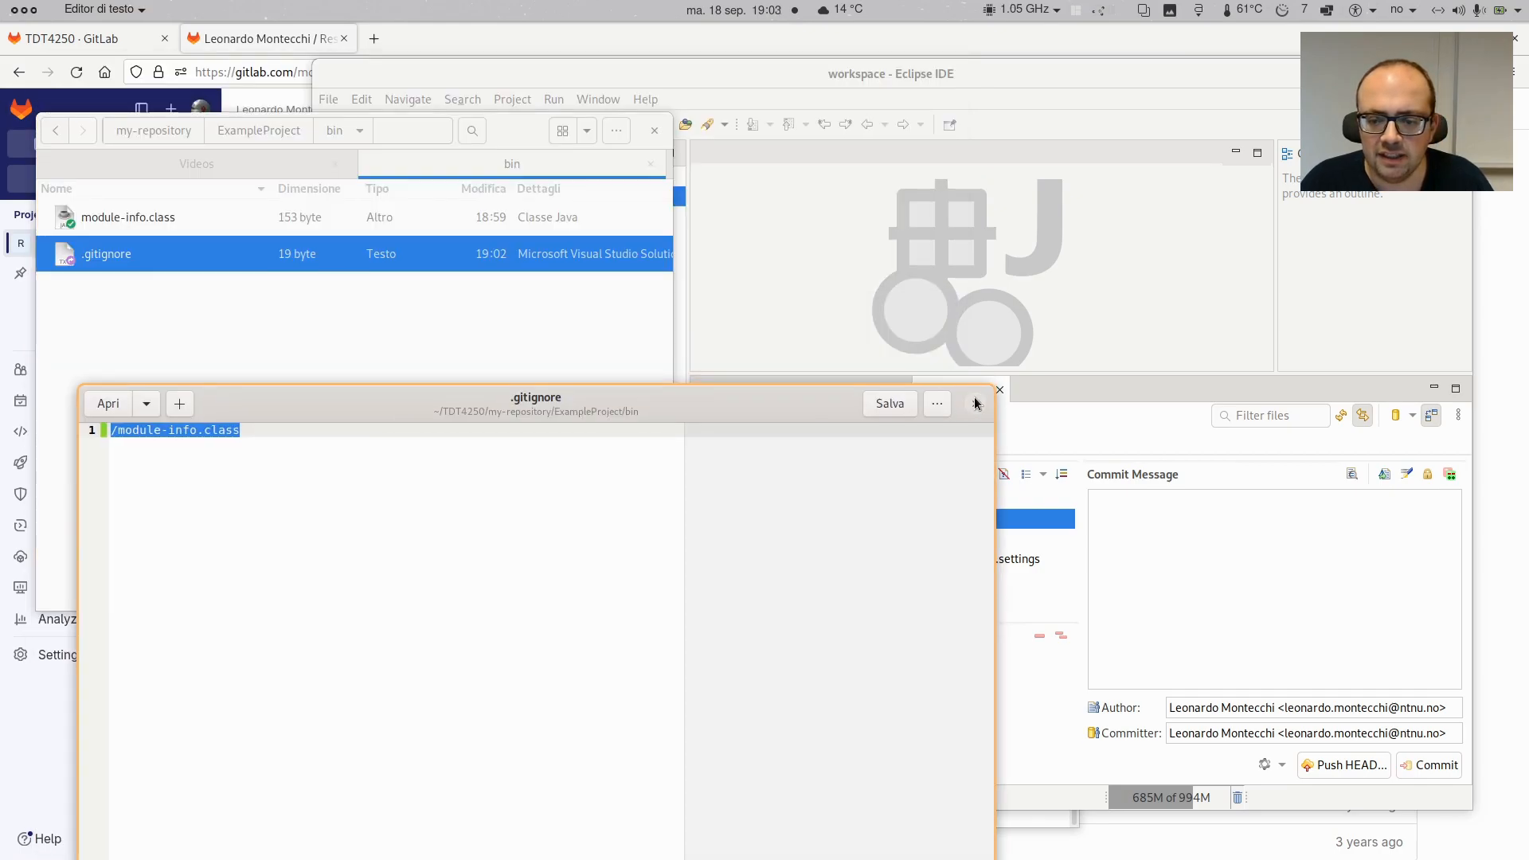
left_click_drag(993, 386, 836, 563)
left_click(818, 582)
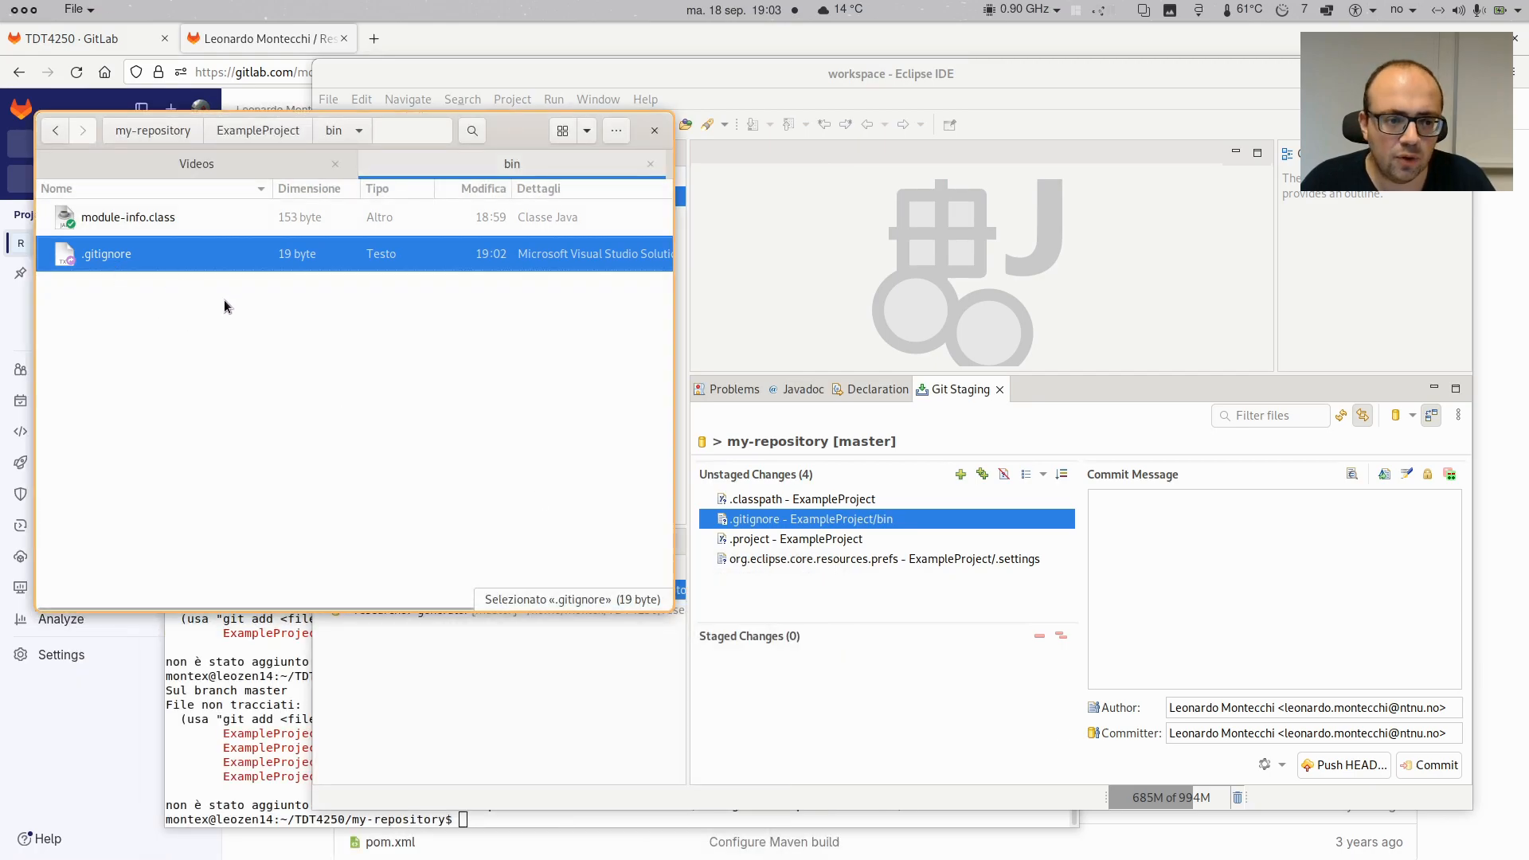
Move the .gitignore file from ExampleProject's bin folder up to the root of my-repository
left_click(264, 133)
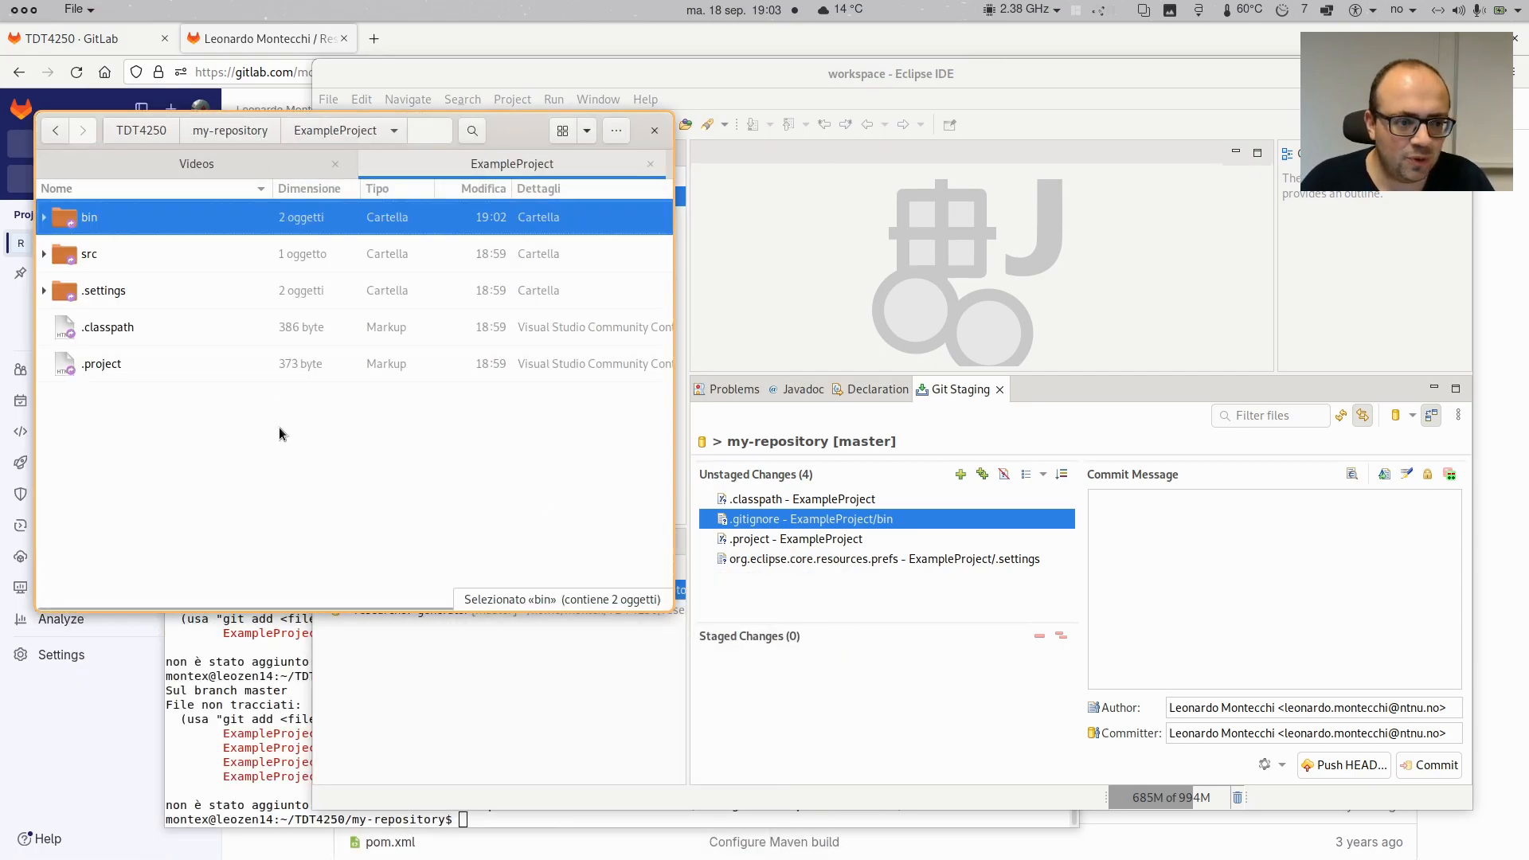
key("ctrl+v")
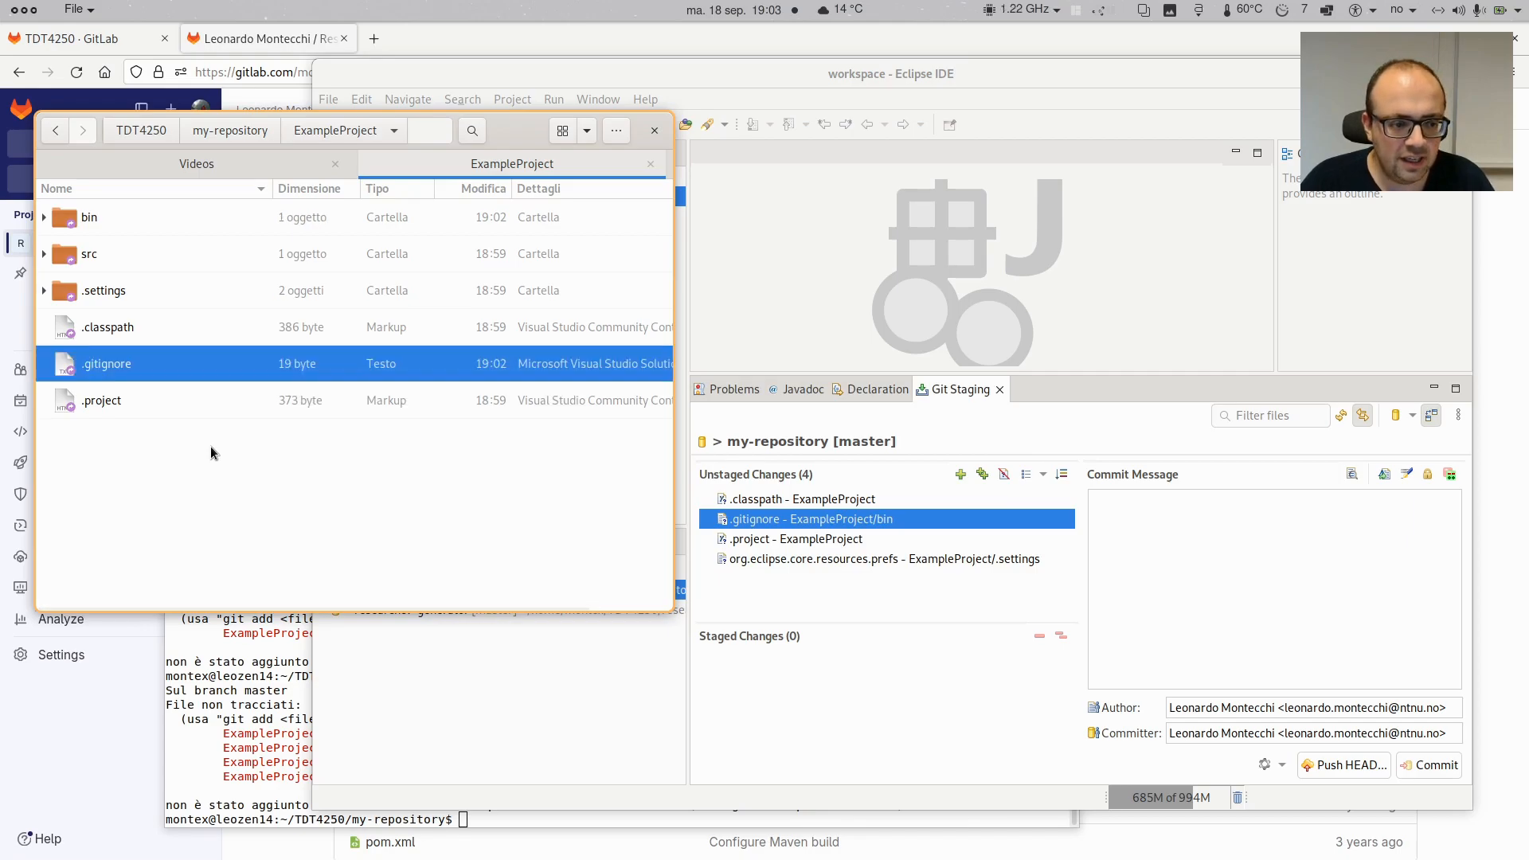
right_click(140, 366)
left_click(111, 368)
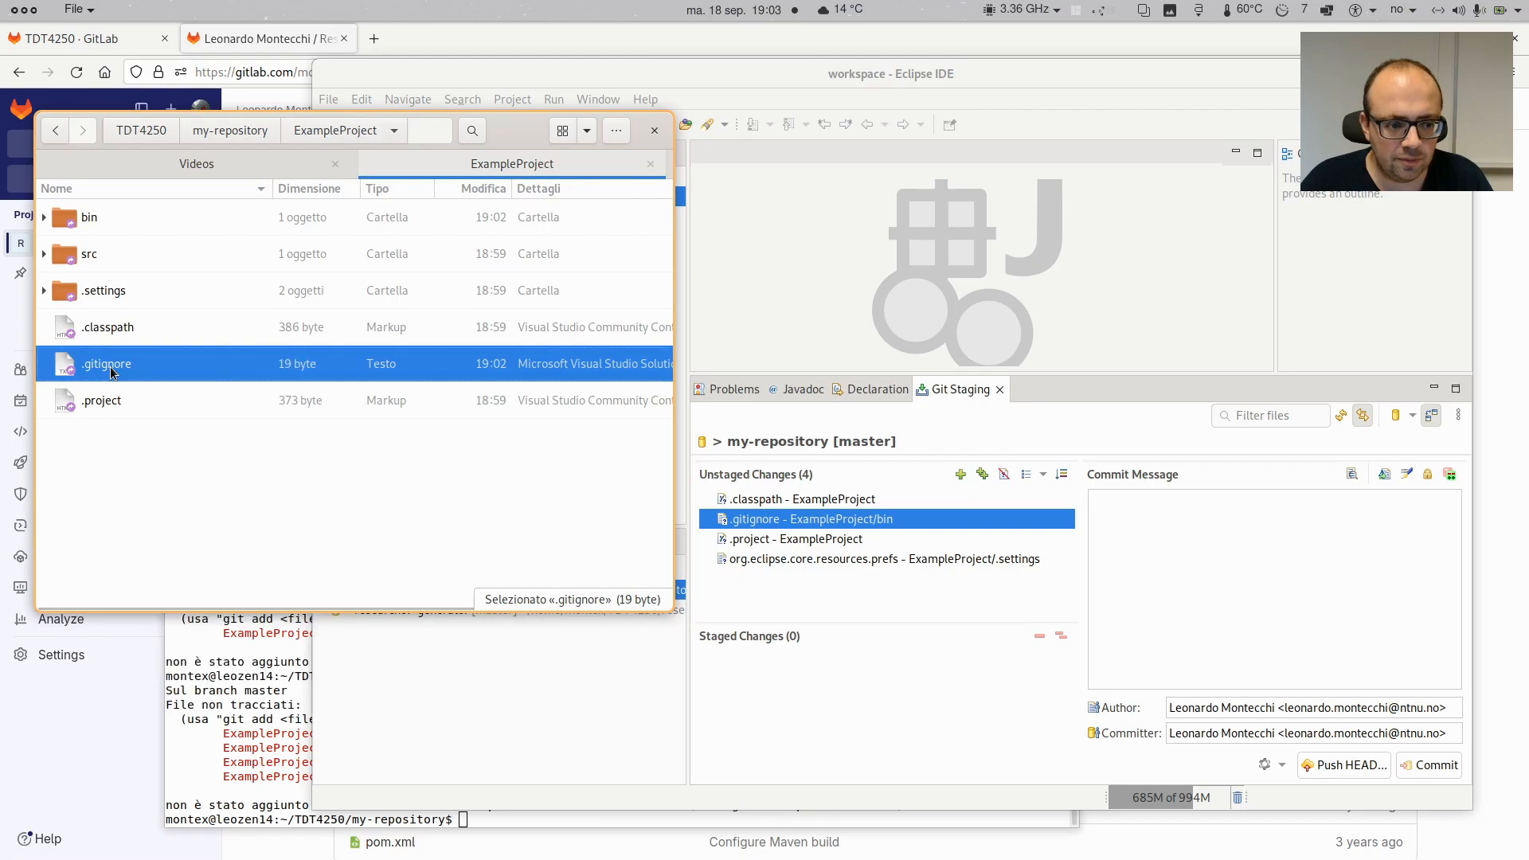
left_click(237, 130)
key("ctrl+v")
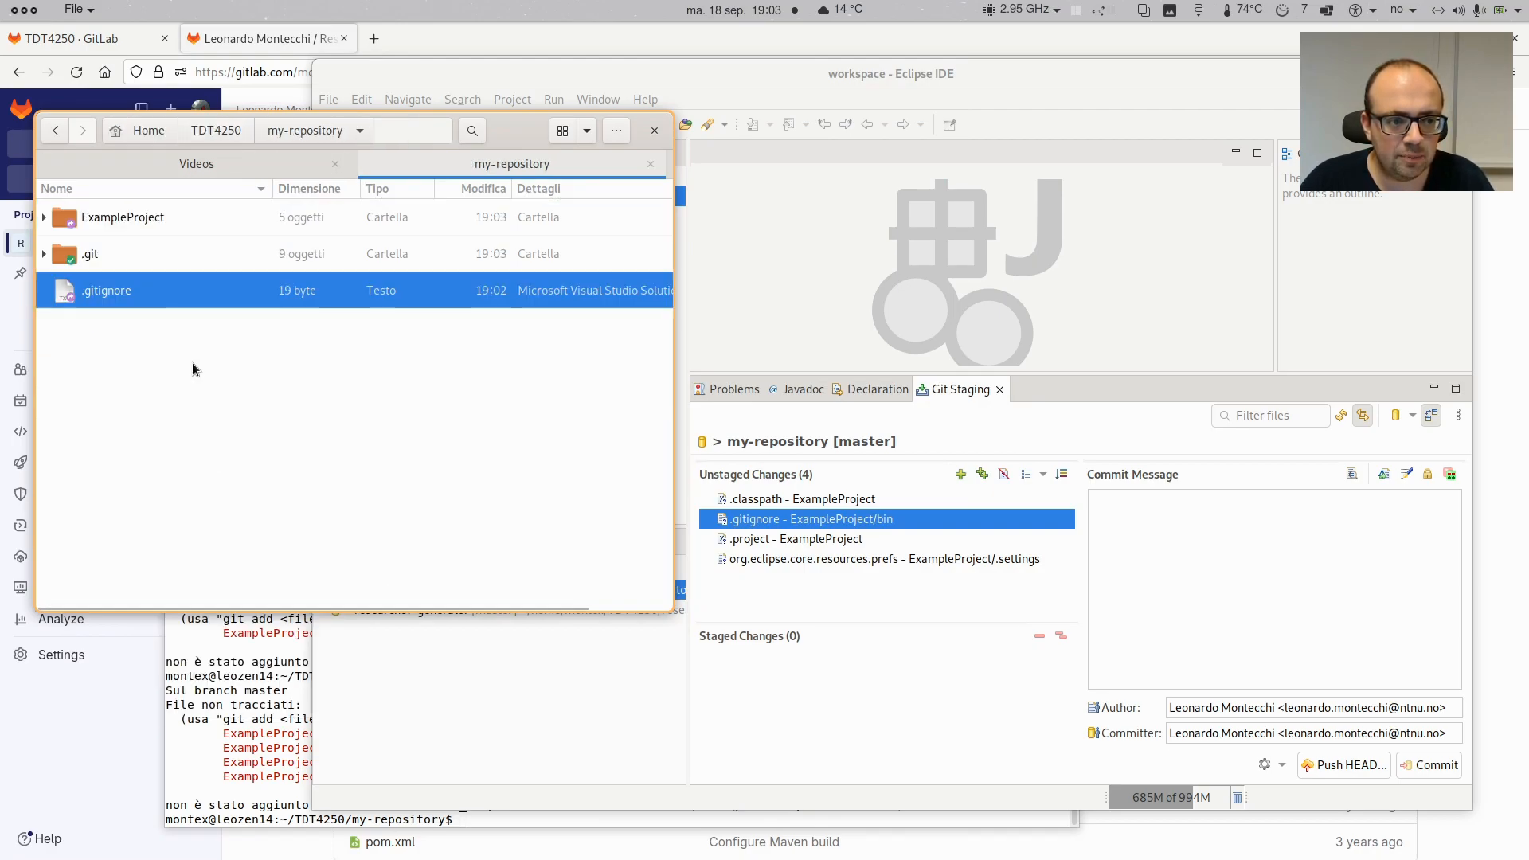
Open my-repository's .gitignore in the text editor, change its rule to *.class, and save the file
right_click(154, 299)
left_click(188, 317)
left_click(301, 129)
key("Left")
key("Left")
key("Left")
key("ctrl+shift+Left")
key("ctrl+shift+Left")
key("ctrl+shift+Left")
key("BackSpace")
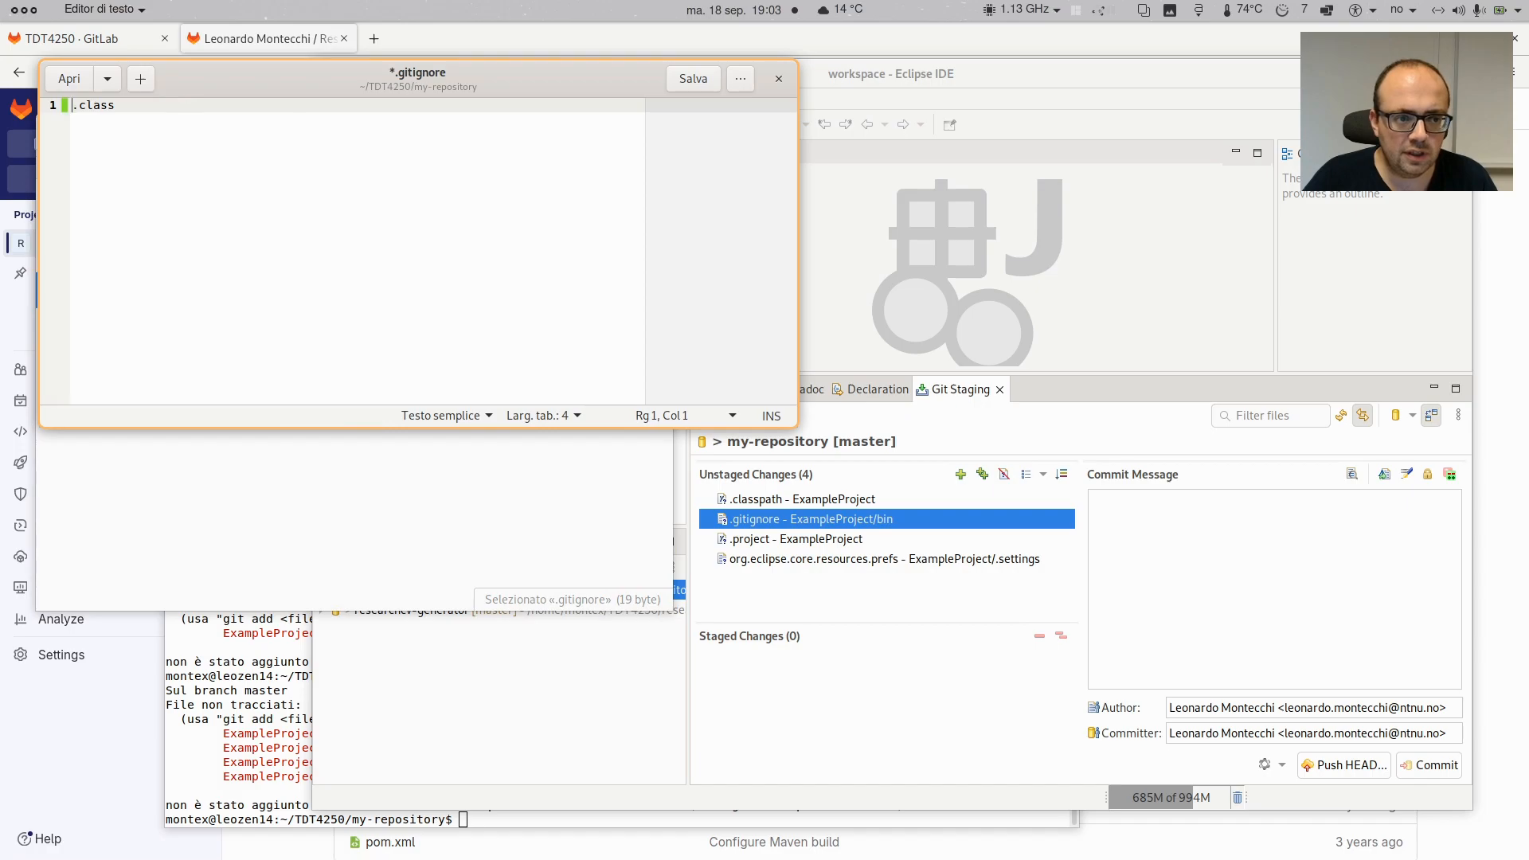
type("*")
key("ctrl+s")
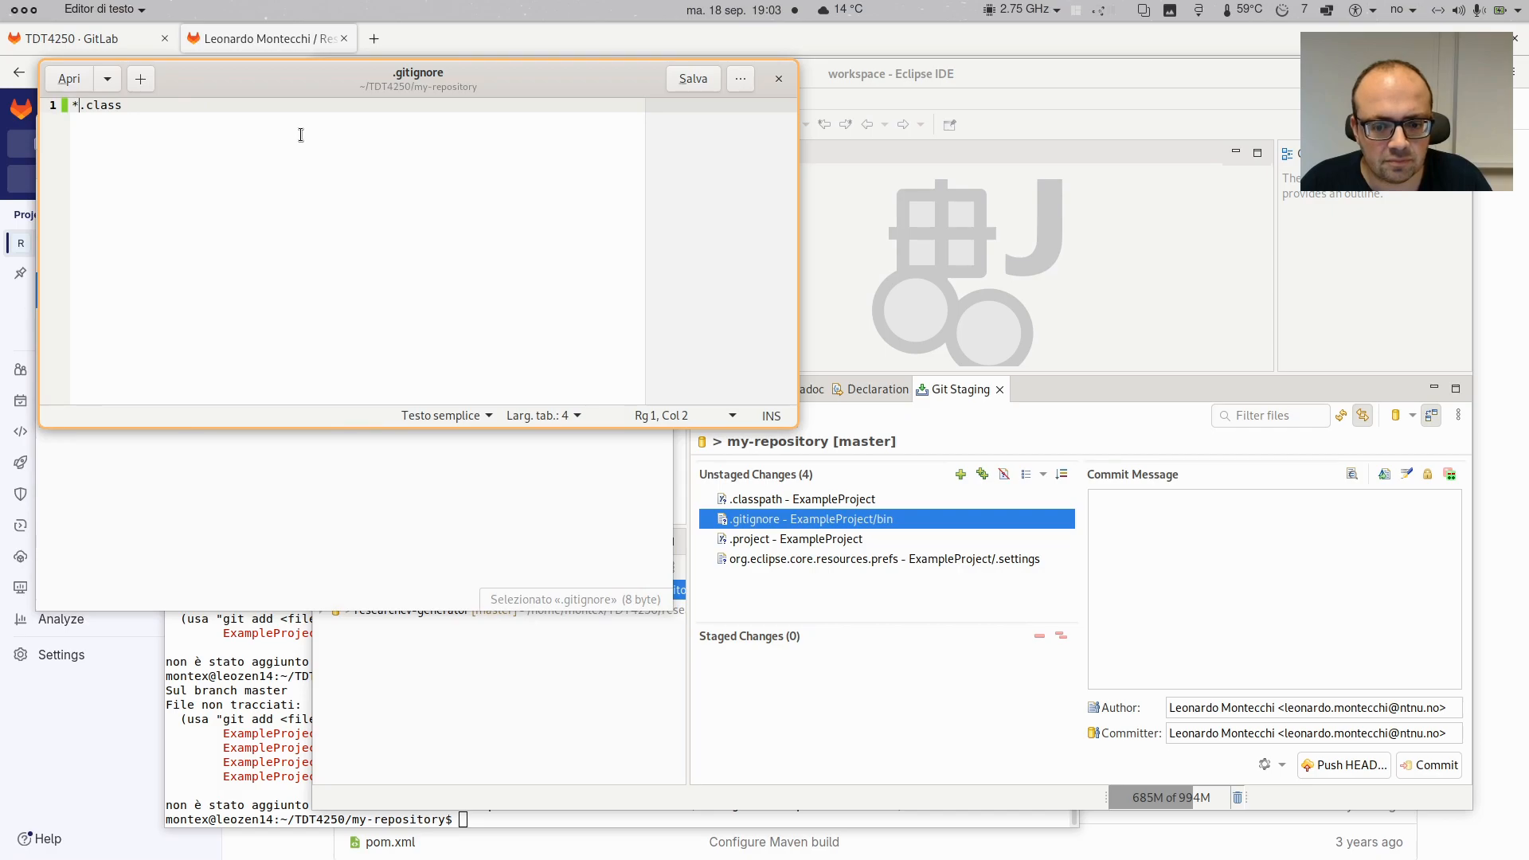
Close the text editor, return to Eclipse, and examine the relocated .gitignore among my-repository's unstaged changes
key("ctrl+w")
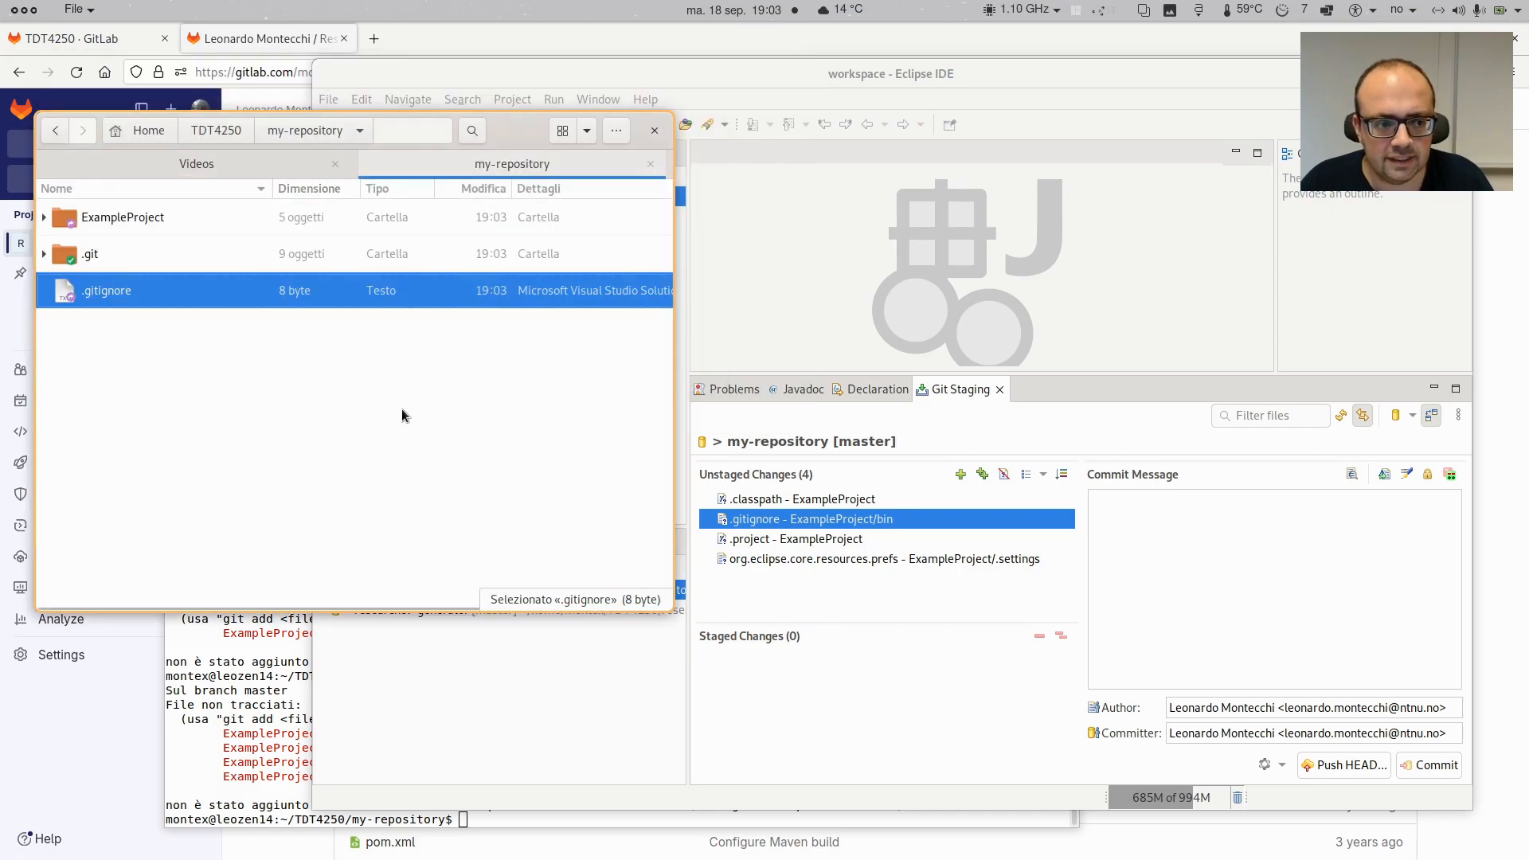
left_click(830, 591)
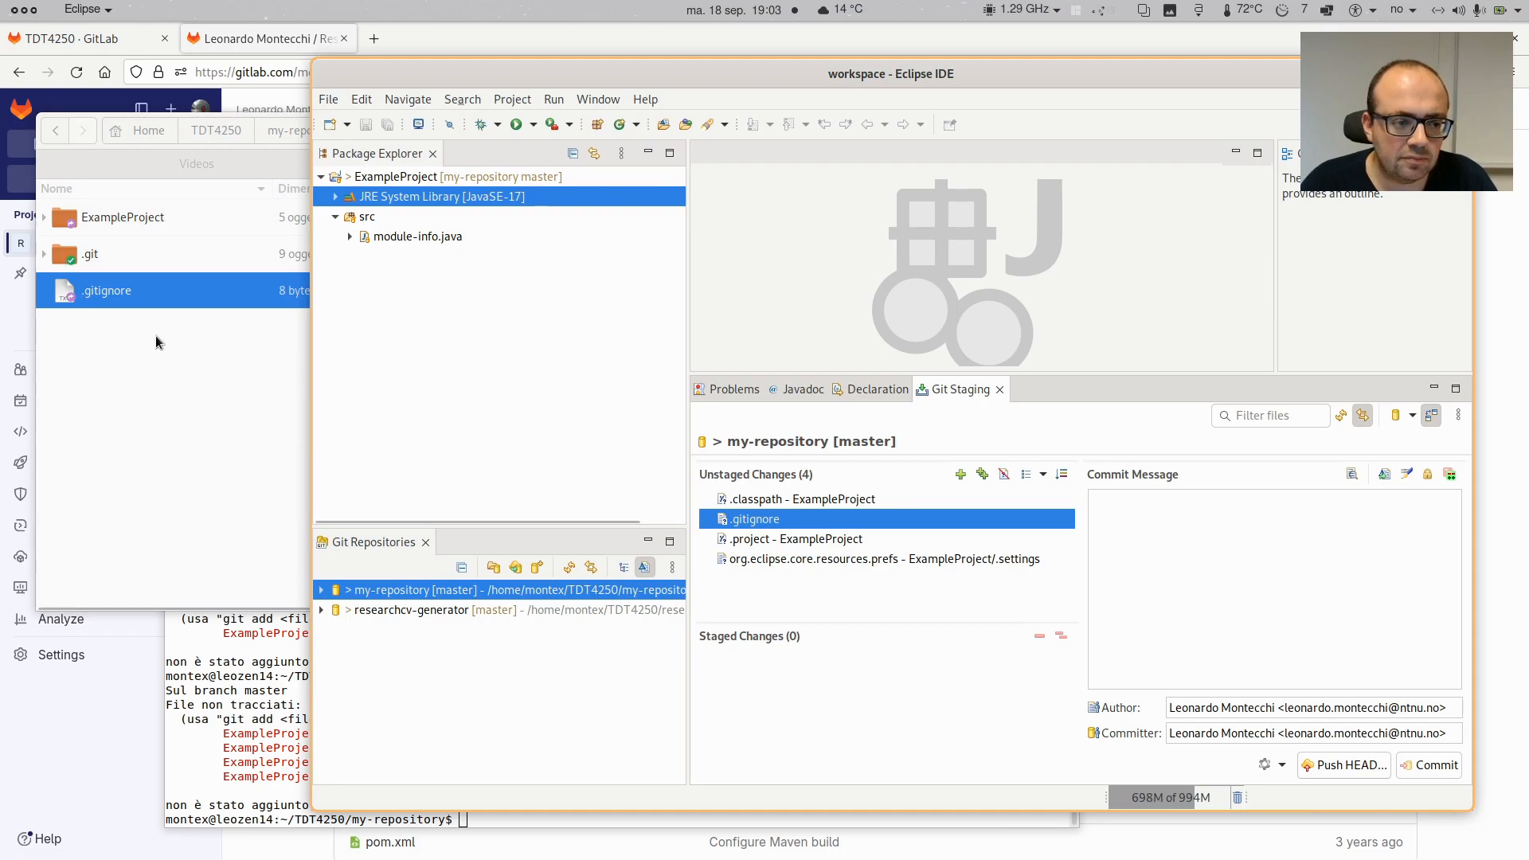
left_click(175, 353)
right_click(798, 518)
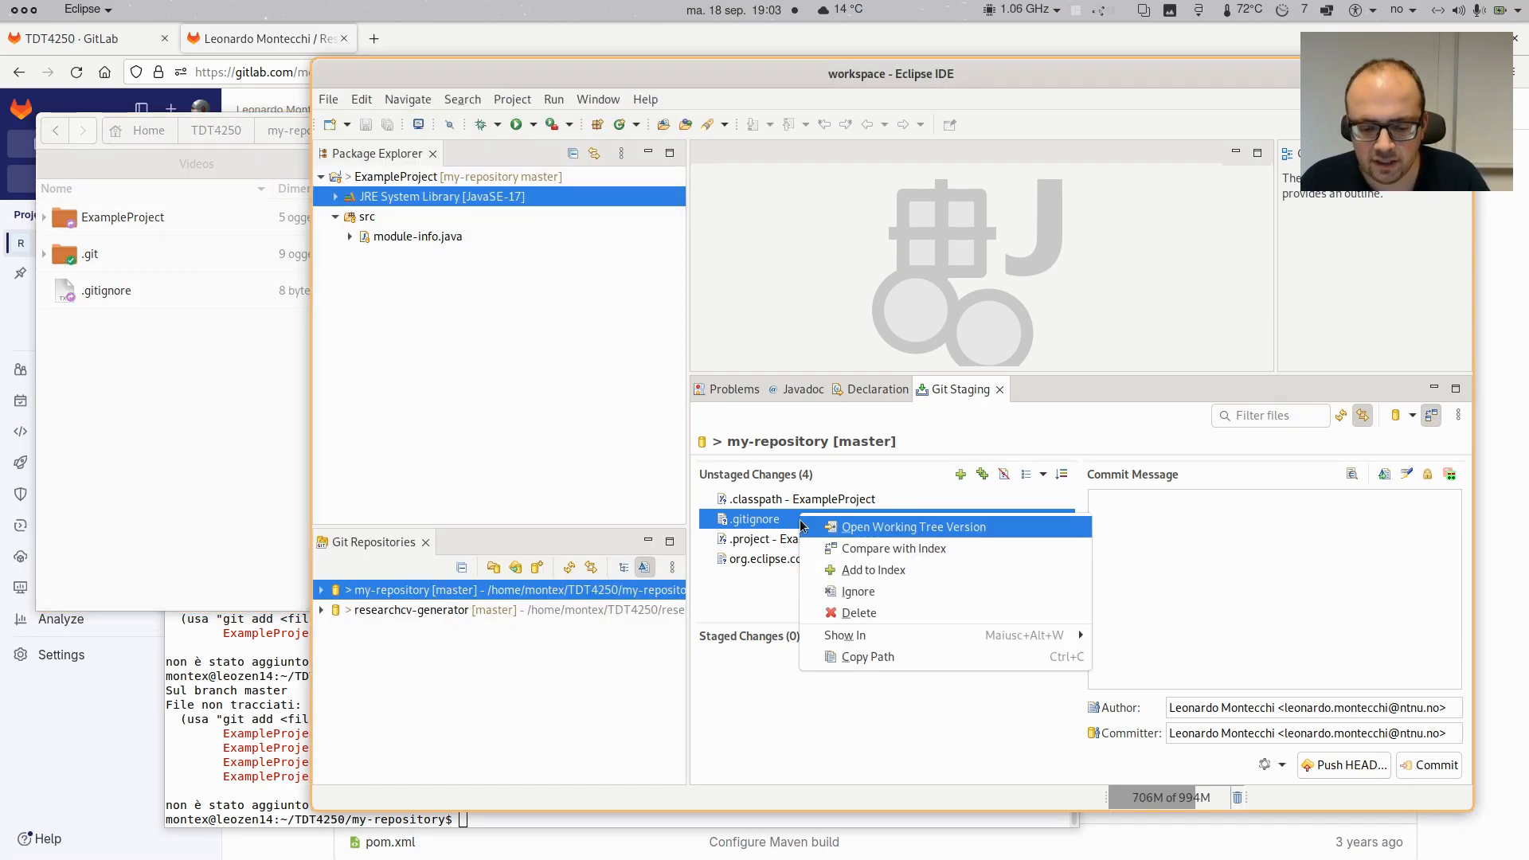
left_click(784, 496)
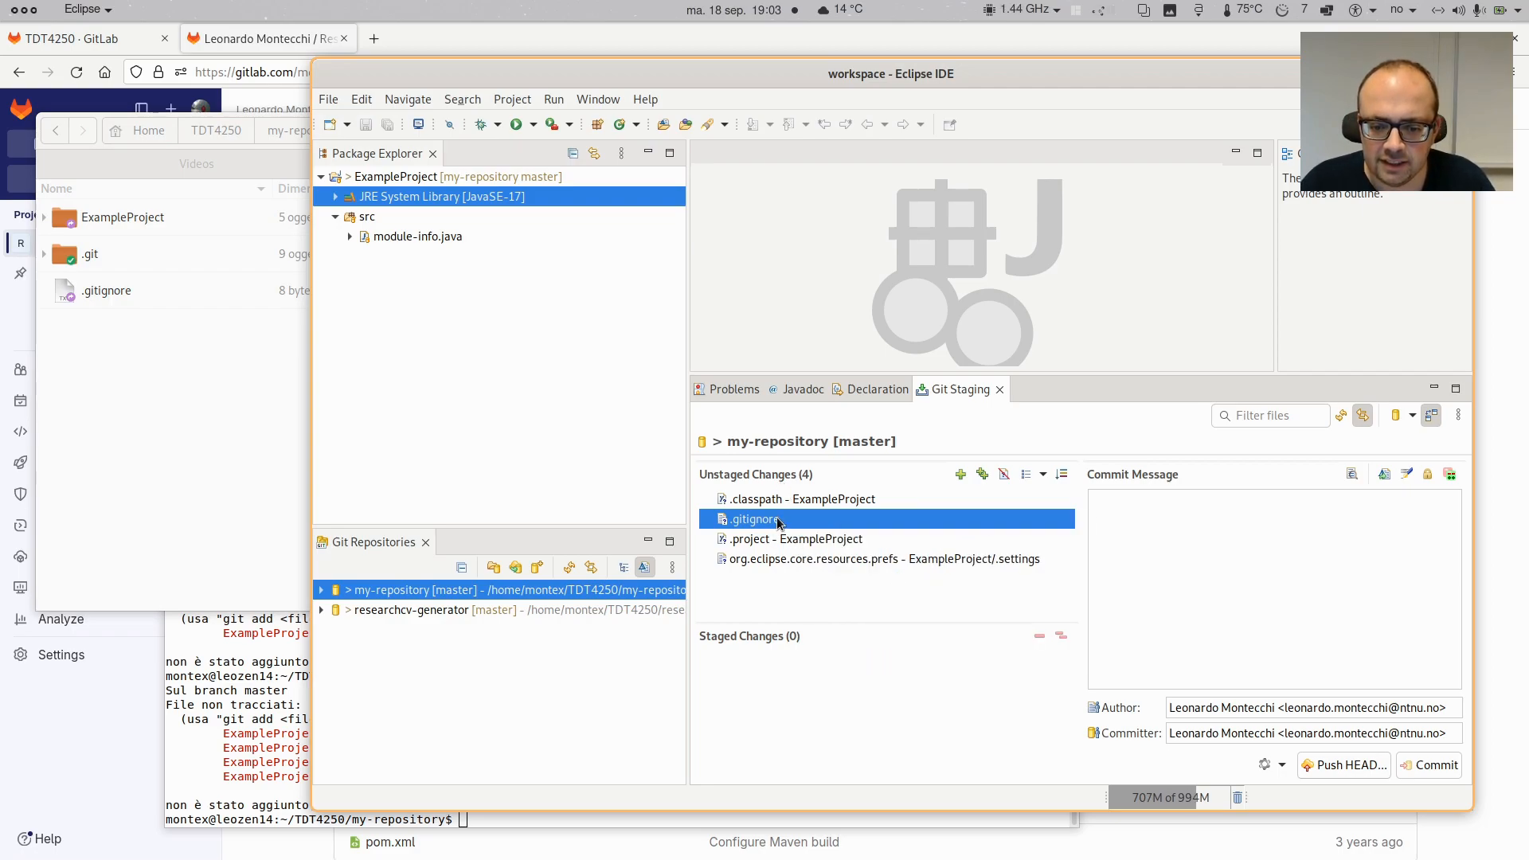
left_click(780, 542)
left_click(775, 519)
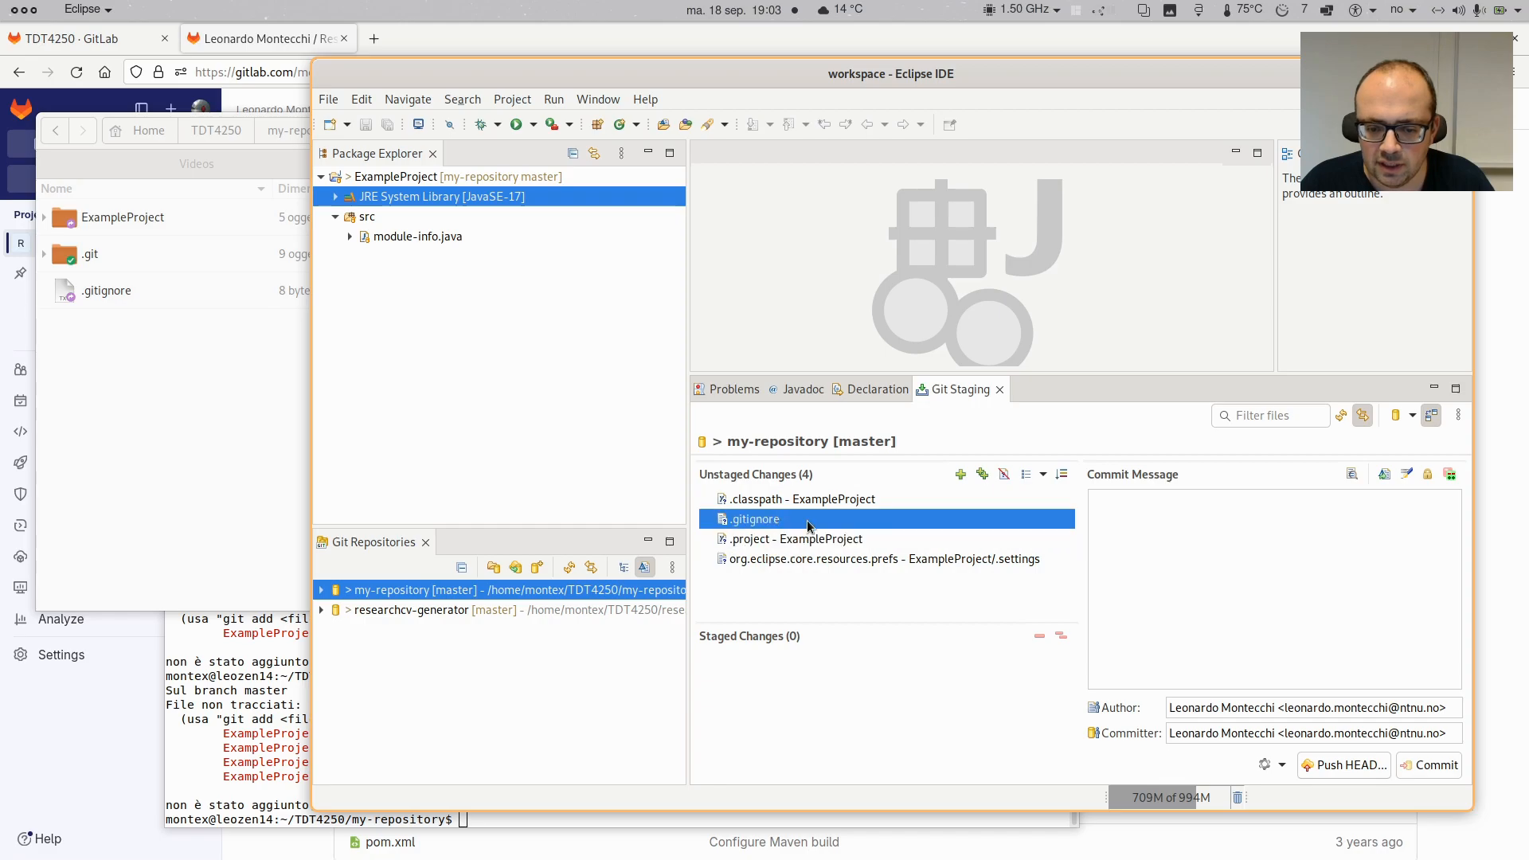
Stage all four unstaged files of my-repository: .classpath, .gitignore, .project and org.eclipse.core.resources.prefs
left_click(776, 502)
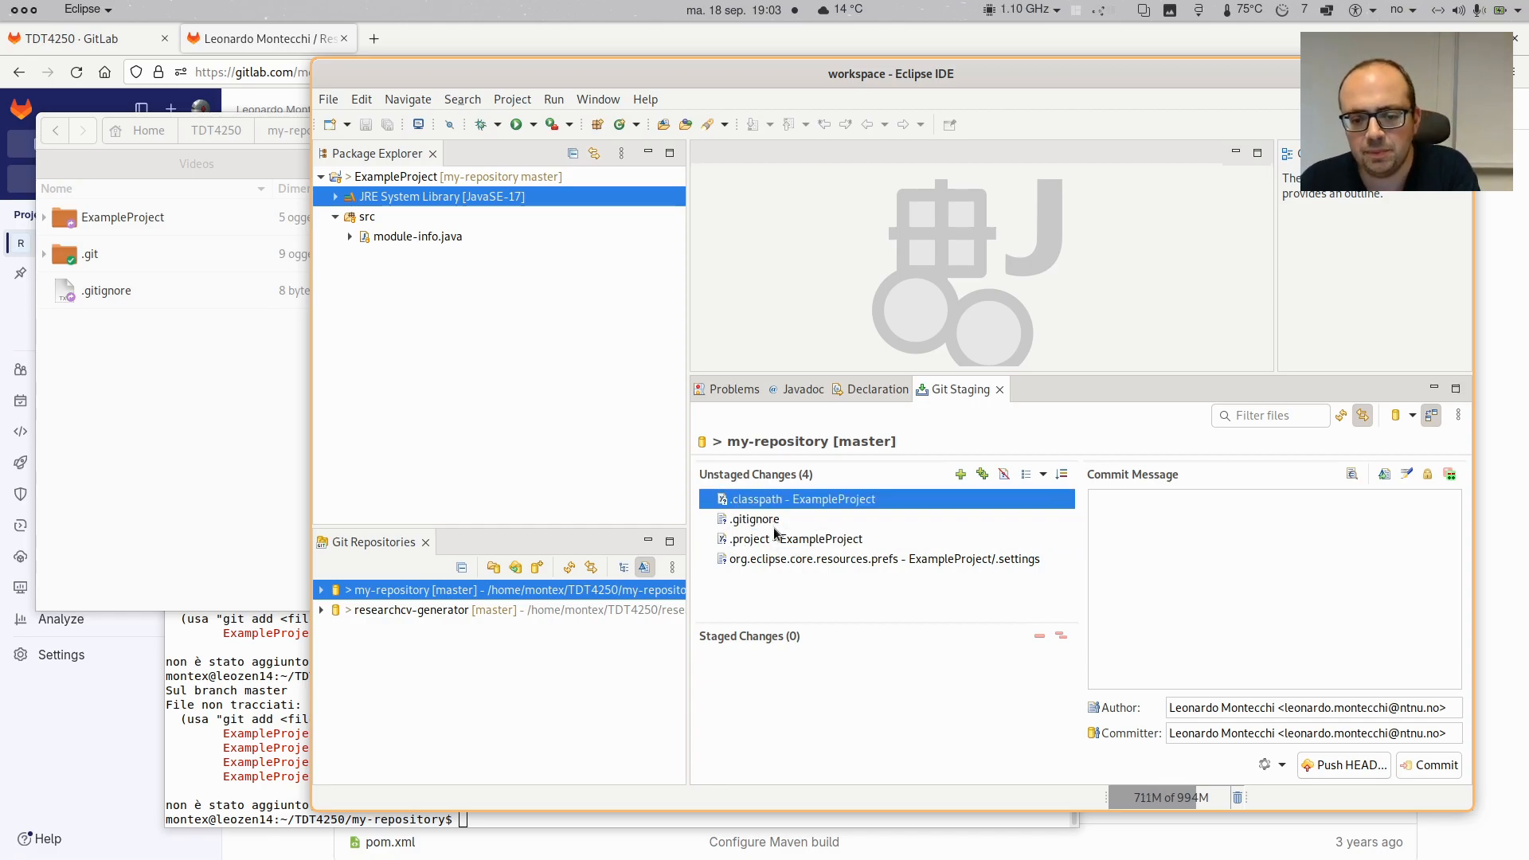
left_click(816, 539)
left_click(817, 504, "shift")
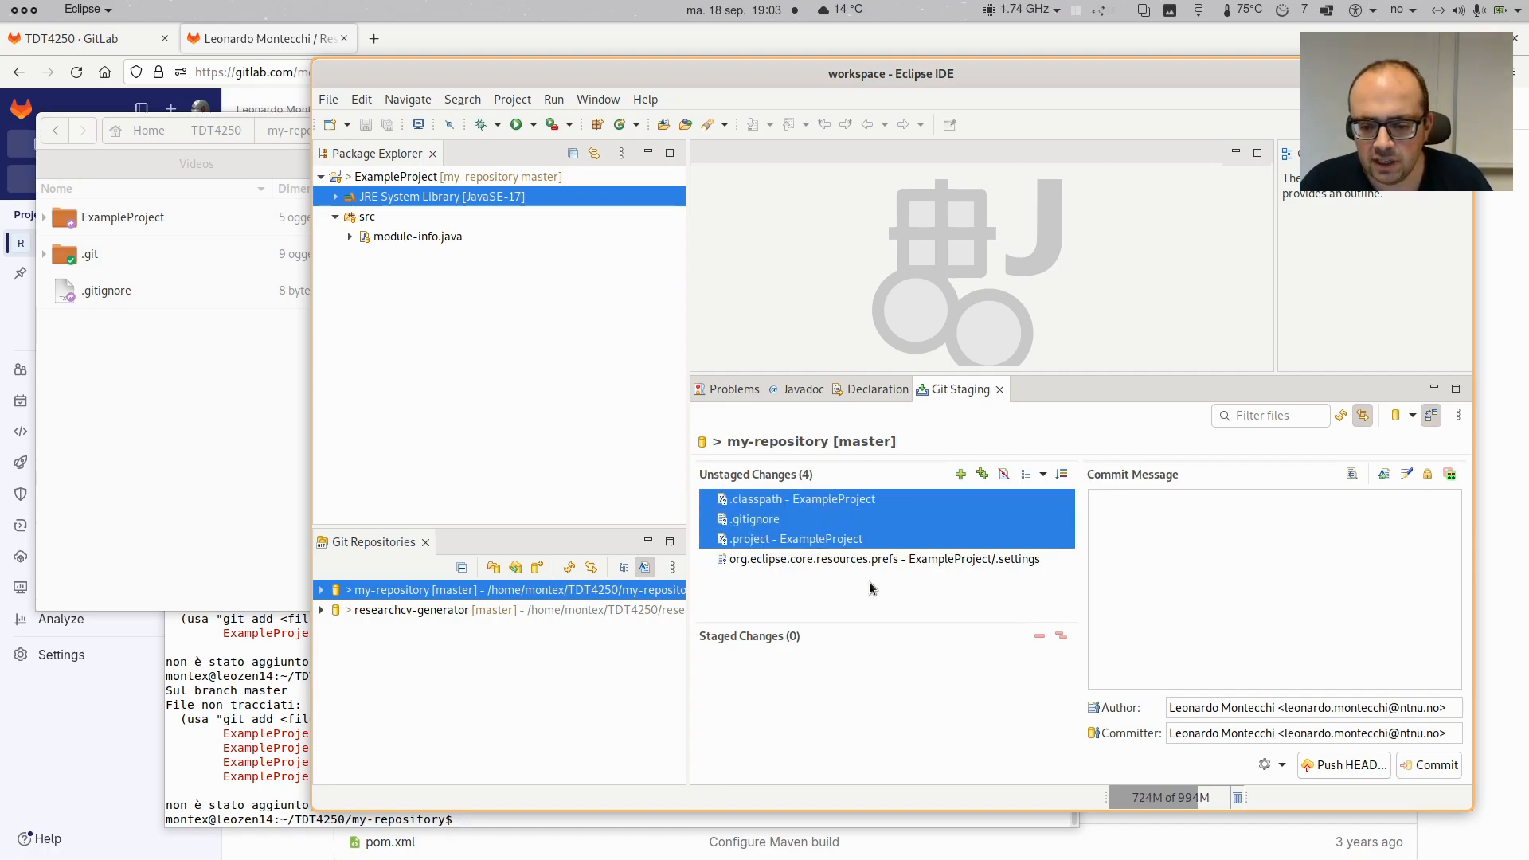
left_click(871, 562, "shift")
left_click(816, 498)
left_click(831, 558, "shift")
left_click_drag(830, 558, 833, 684)
Commit the staged files with the message "Adding .gitignore file and configuration files" and try to push them
left_click(1273, 588)
type("Adding .")
type("giti")
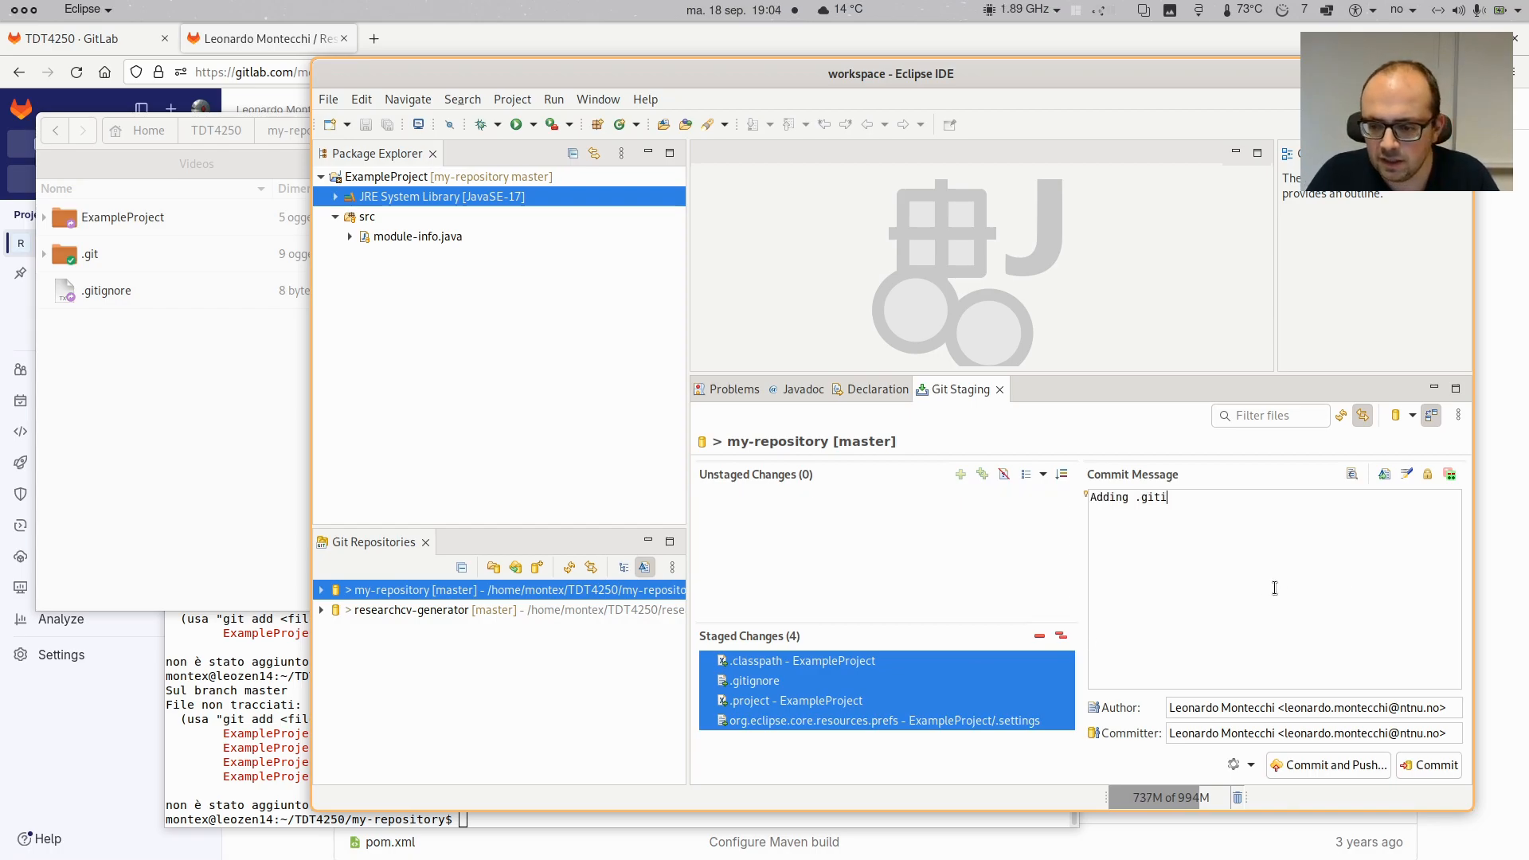
type("gnore file and")
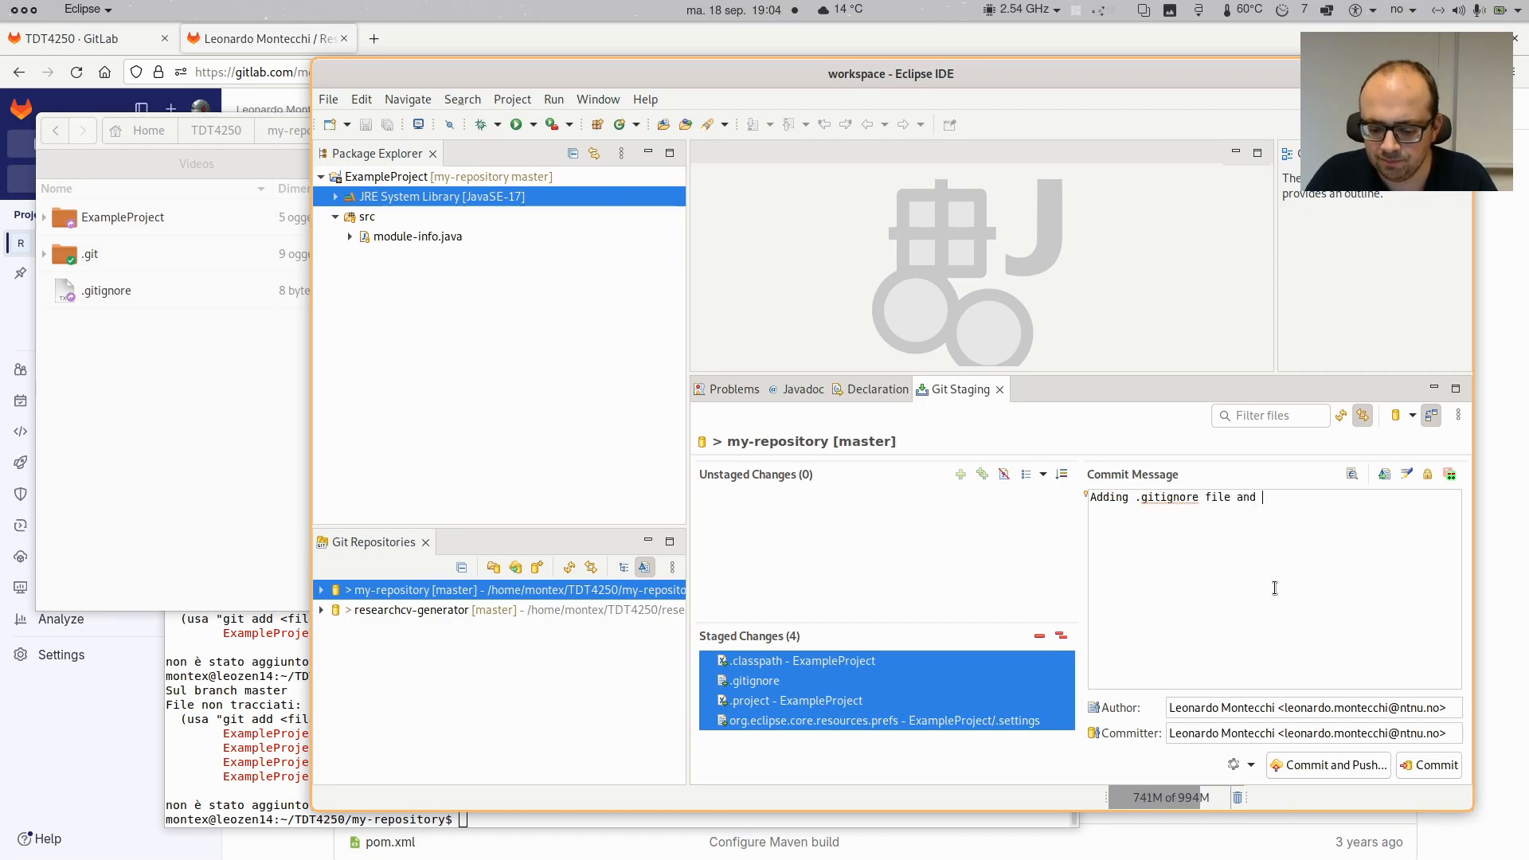
type(" configuration files")
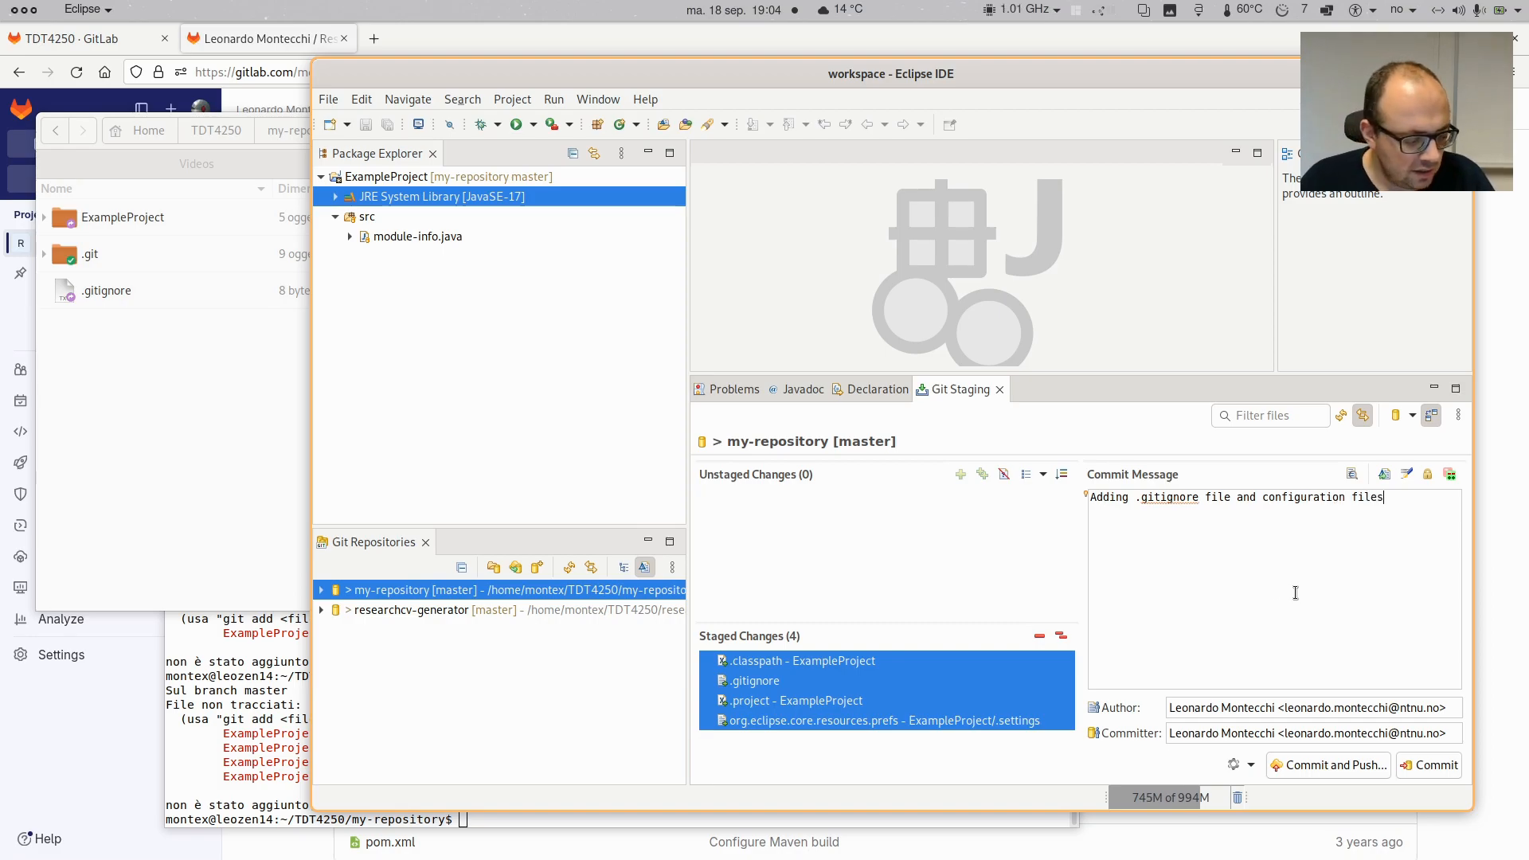
left_click(1347, 769)
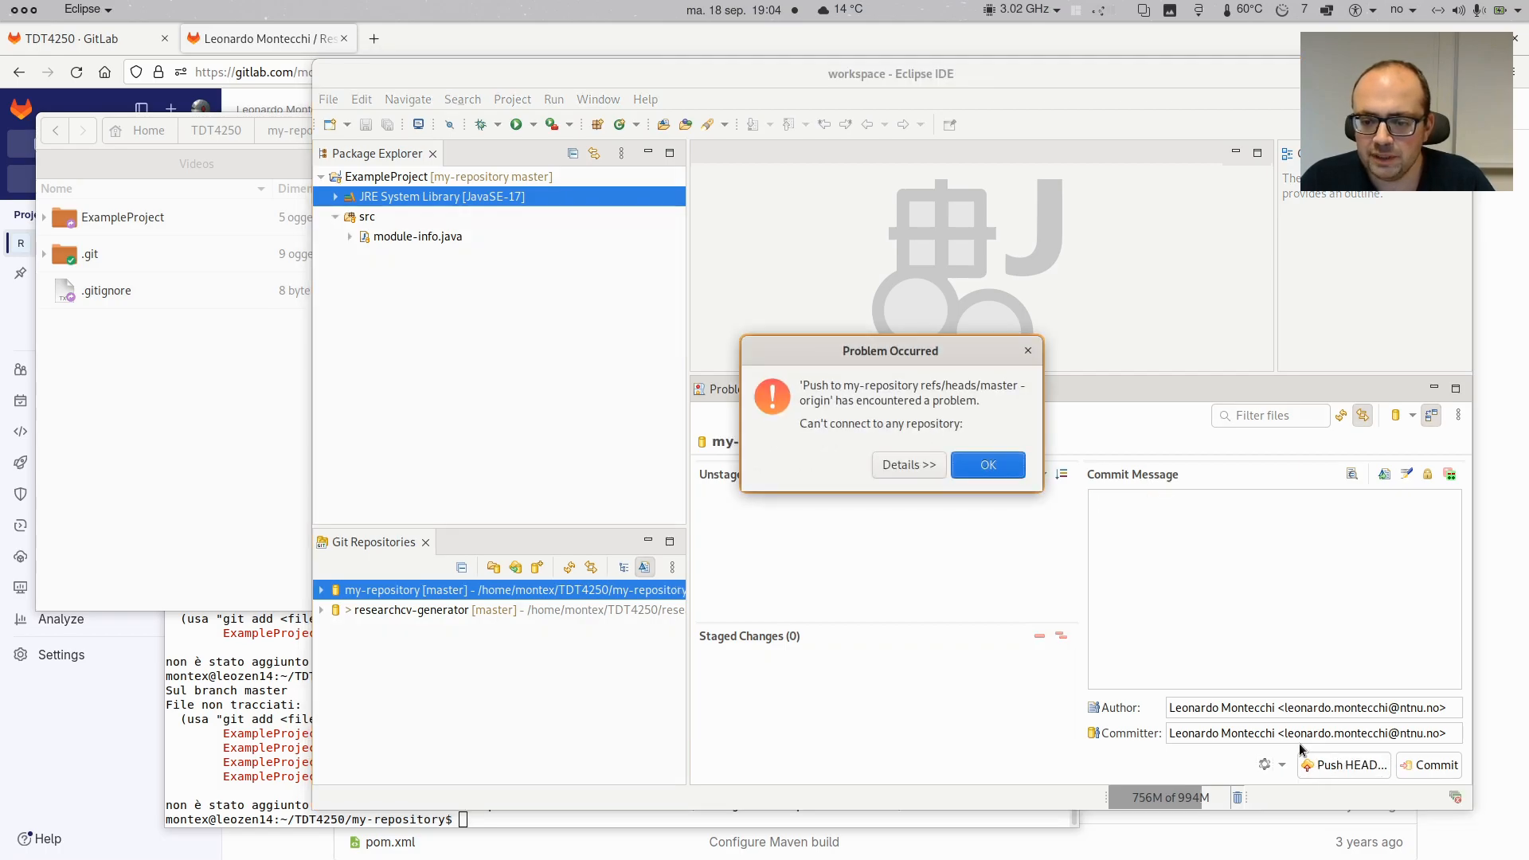
left_click(901, 467)
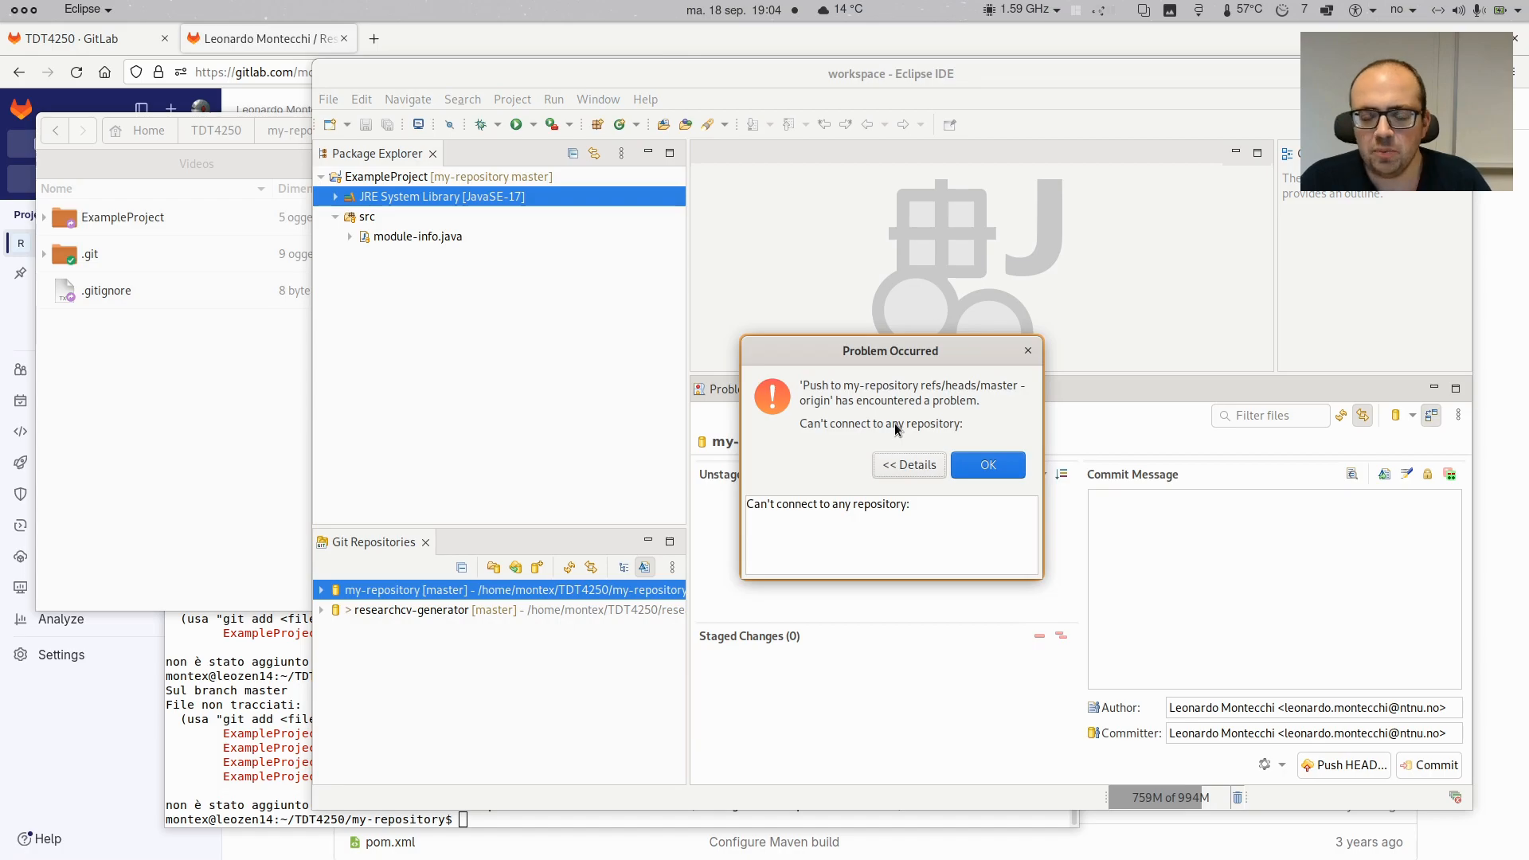
left_click(999, 470)
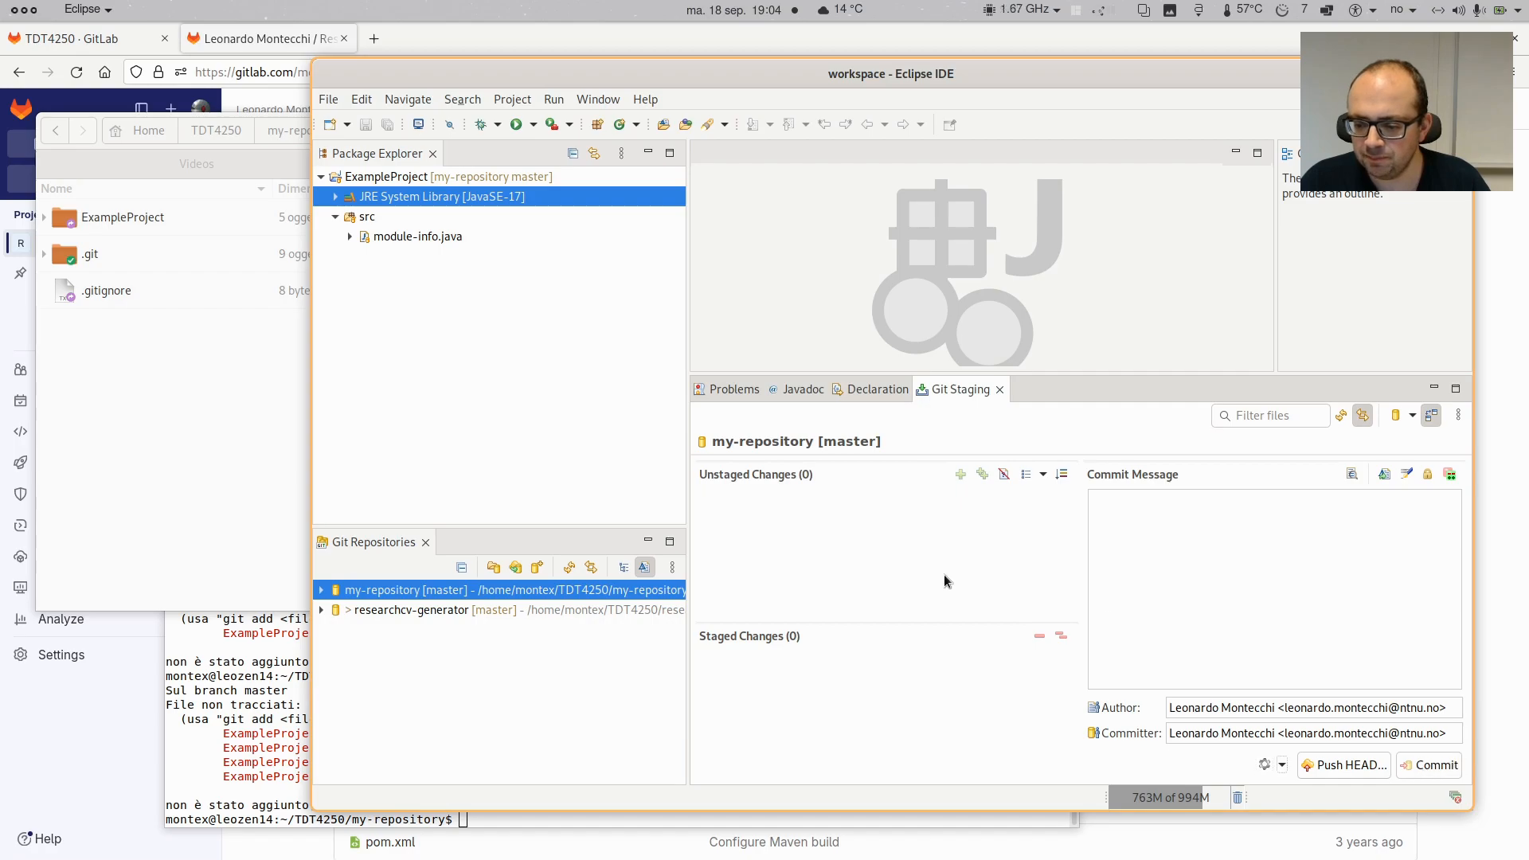
Switch to the terminal, clear it, and run git log to review my-repository's commit history
left_click(170, 389)
left_click(230, 766)
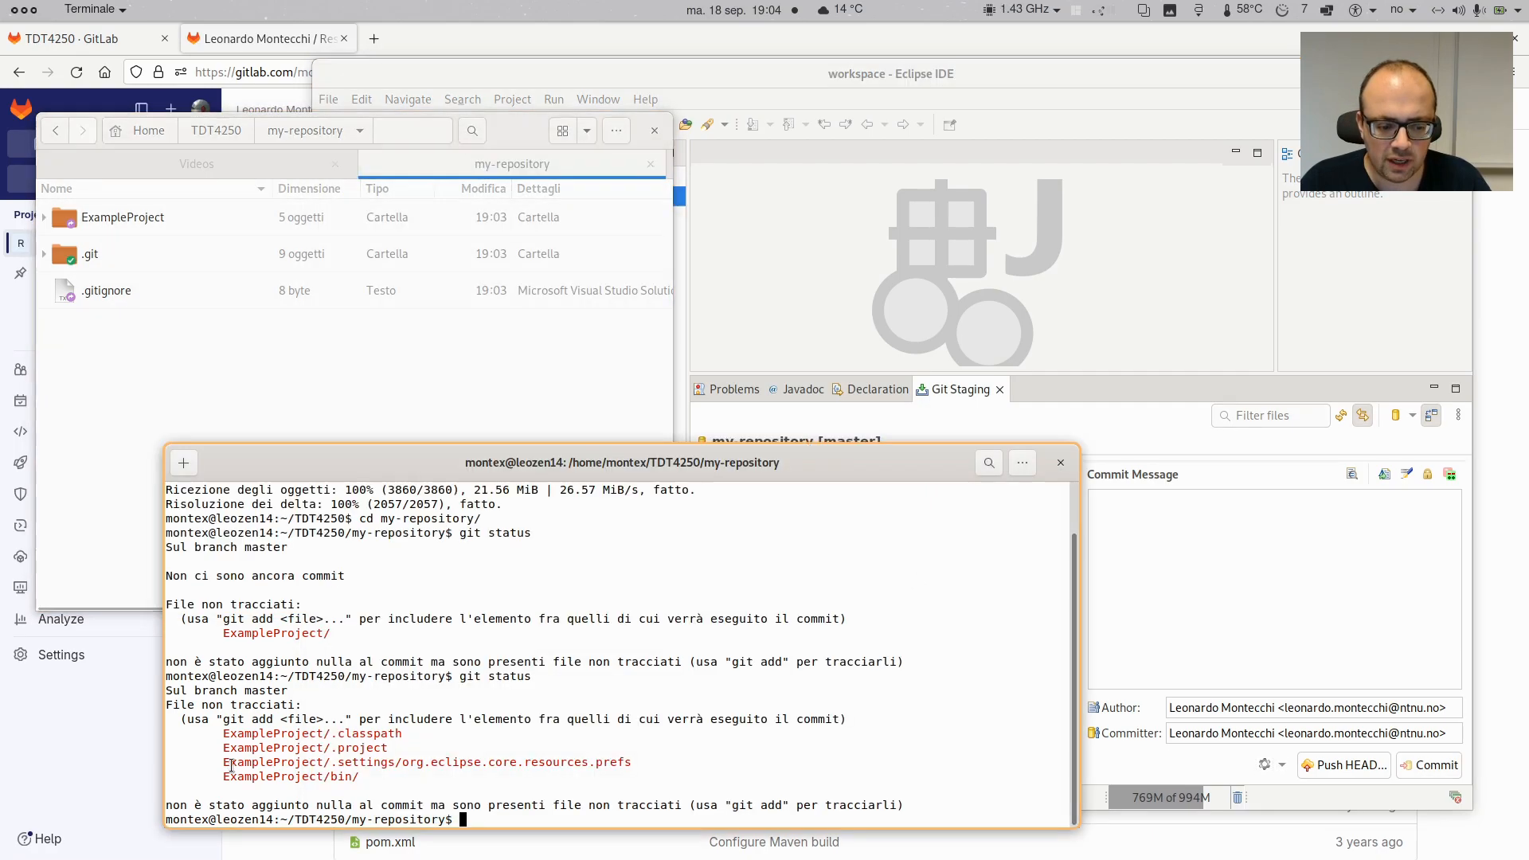
type("clear")
key("Return")
type("git log")
key("Return")
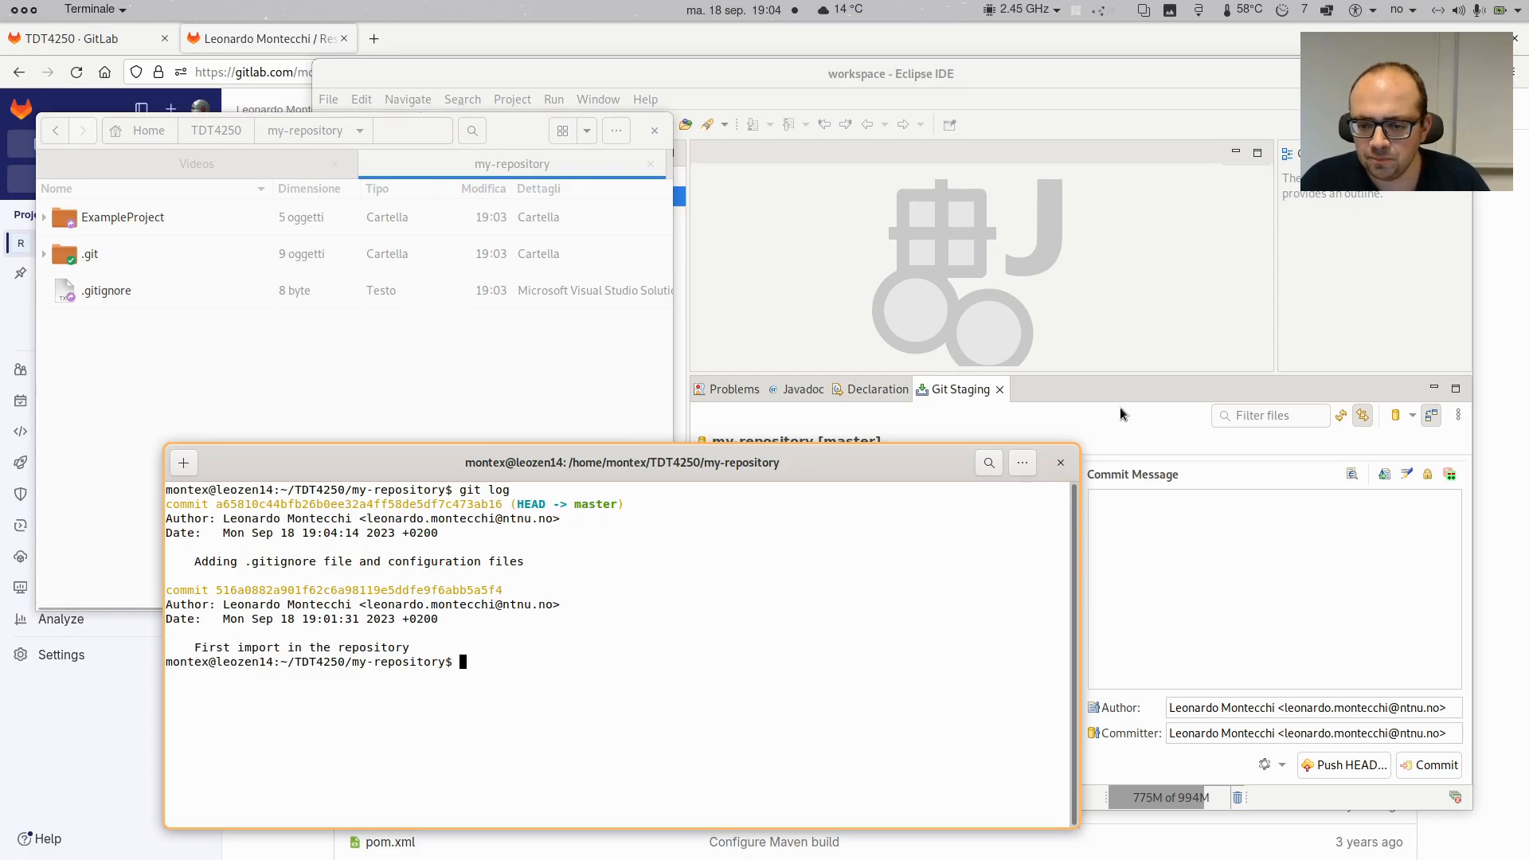
Switch to the browser and start a new blank GitLab project in the TDT4250 group
left_click(1130, 389)
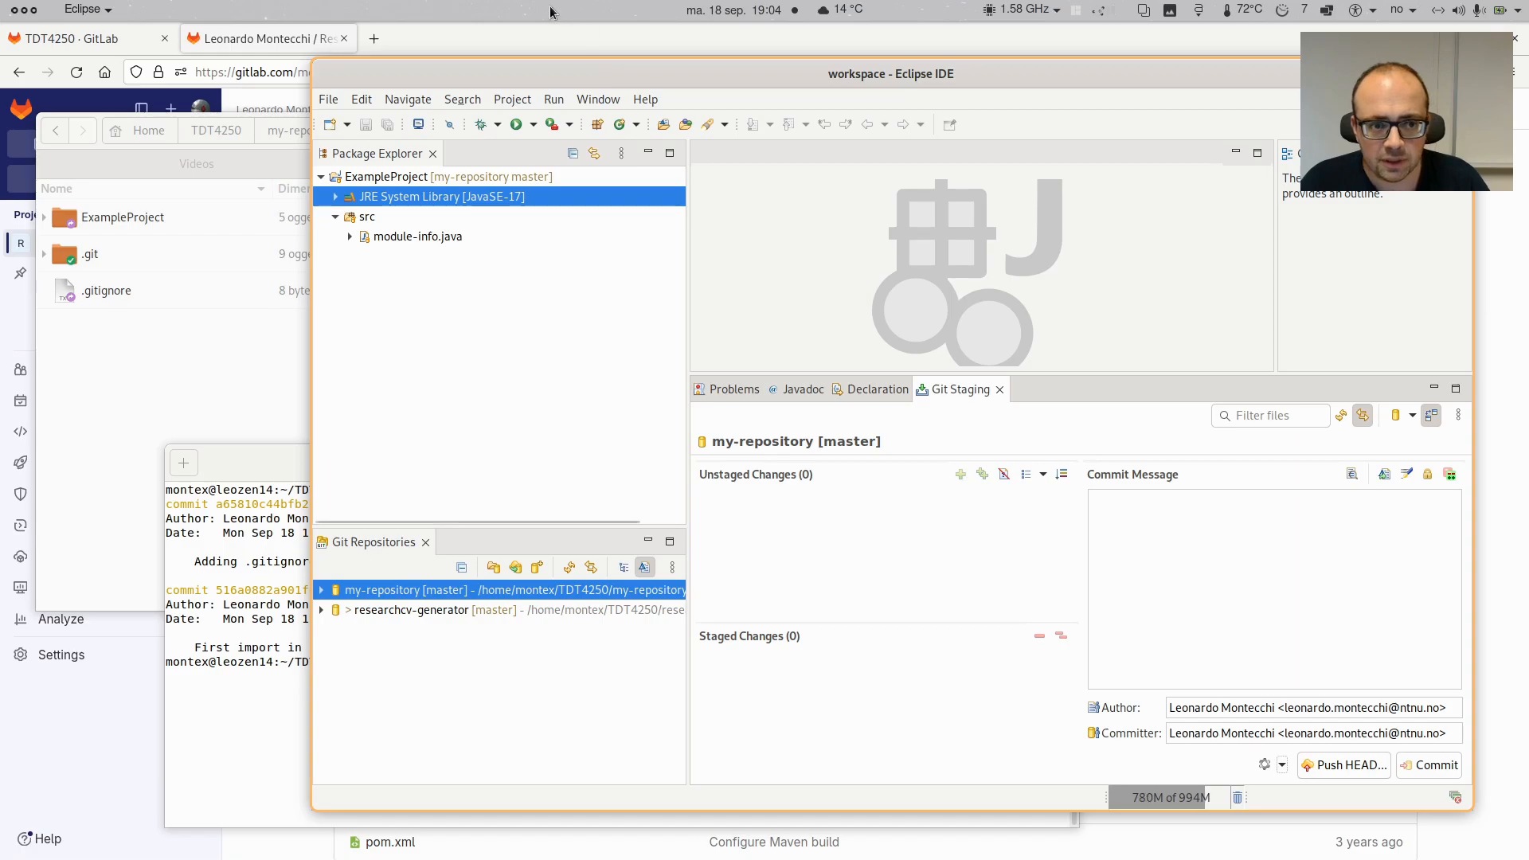
left_click(100, 48)
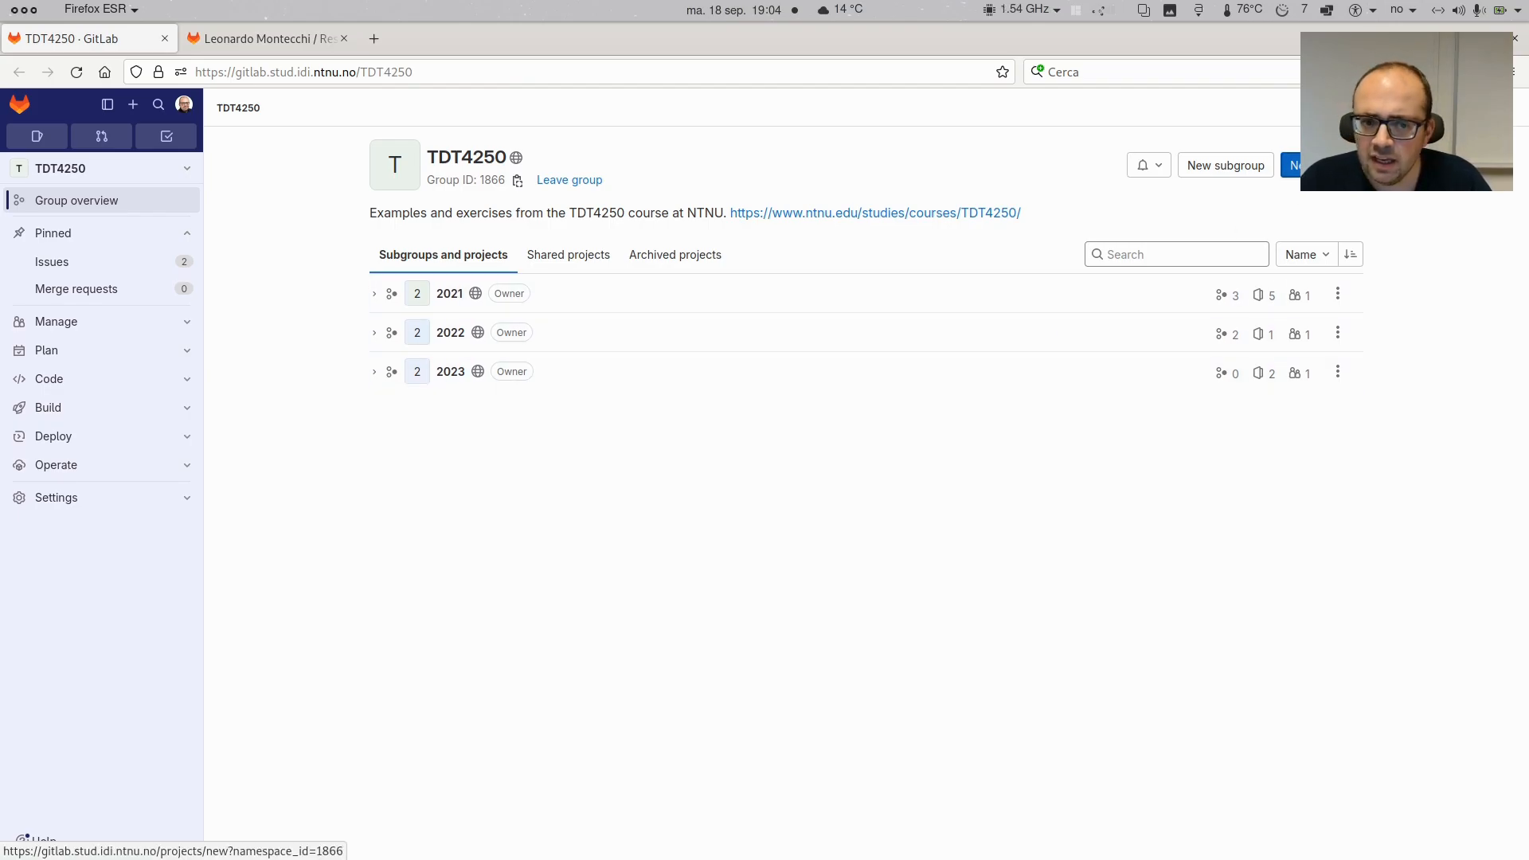
left_click(1314, 165)
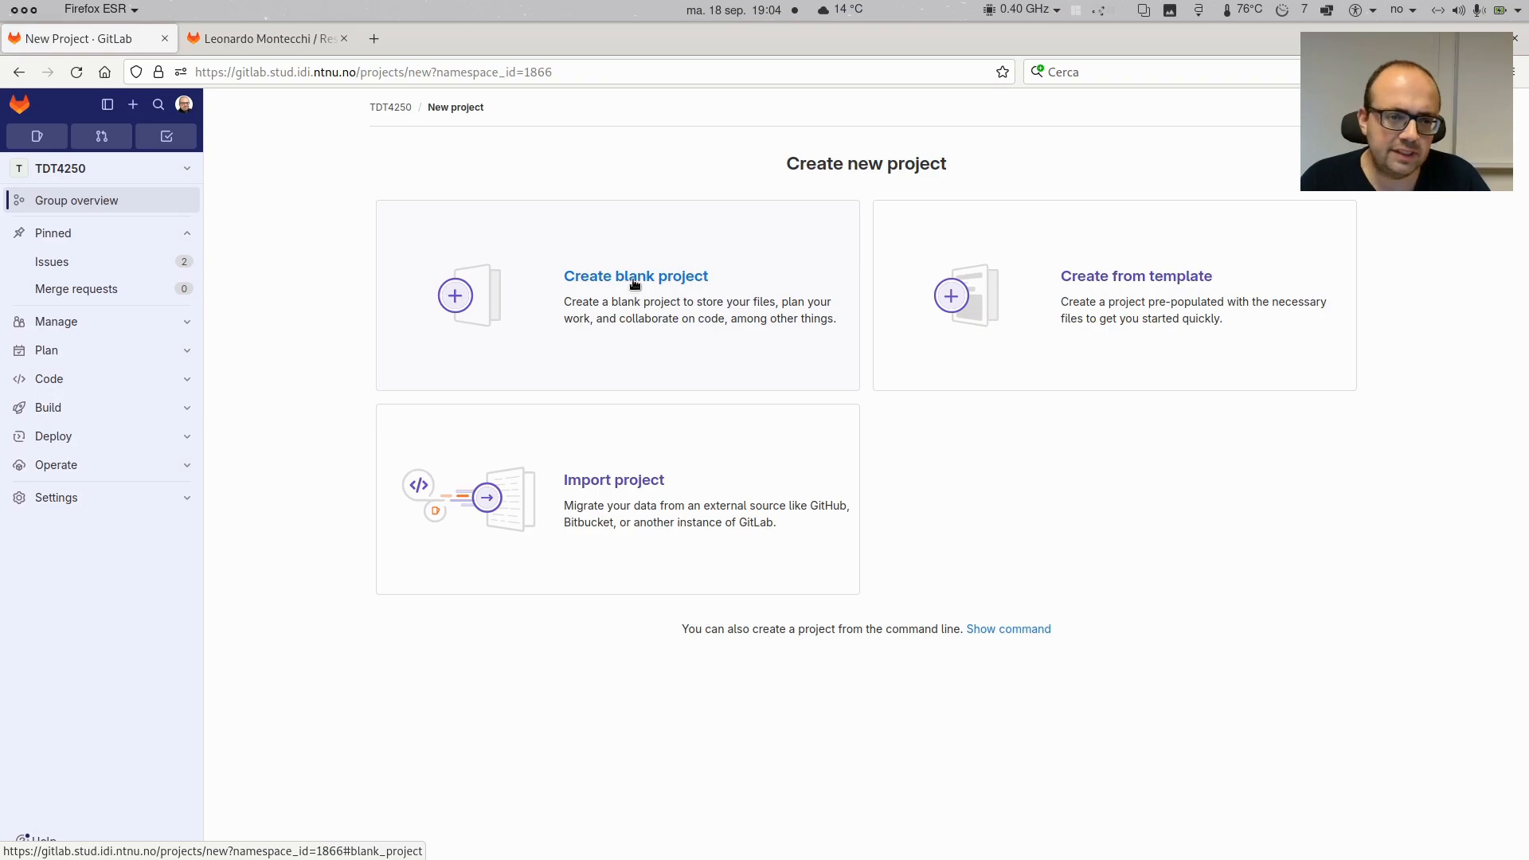
left_click(635, 280)
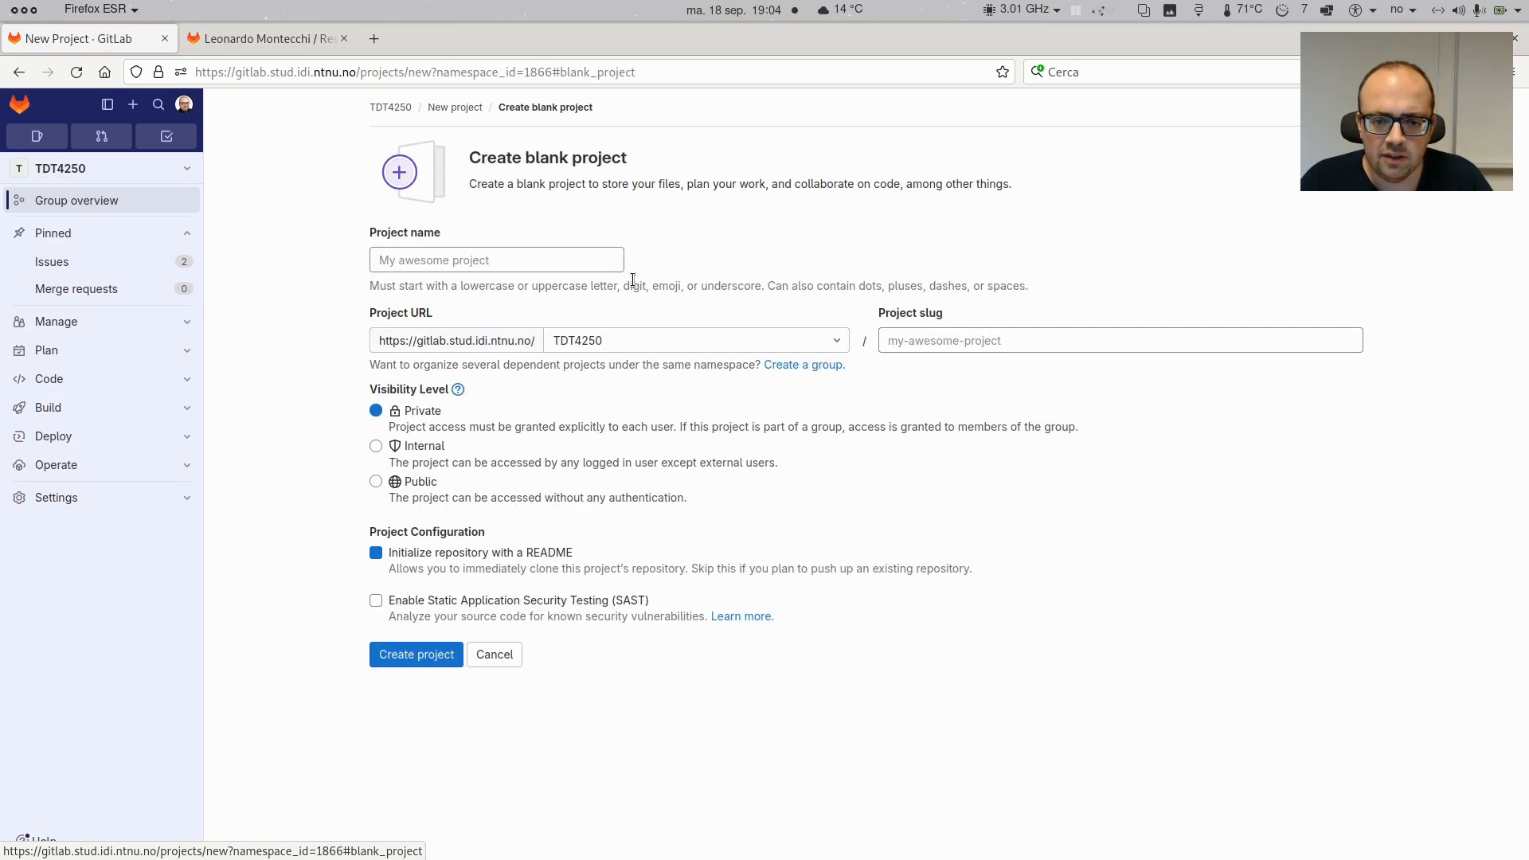
Create the project as my-example-repo with Public visibility and without initializing the repository with a README
left_click(575, 268)
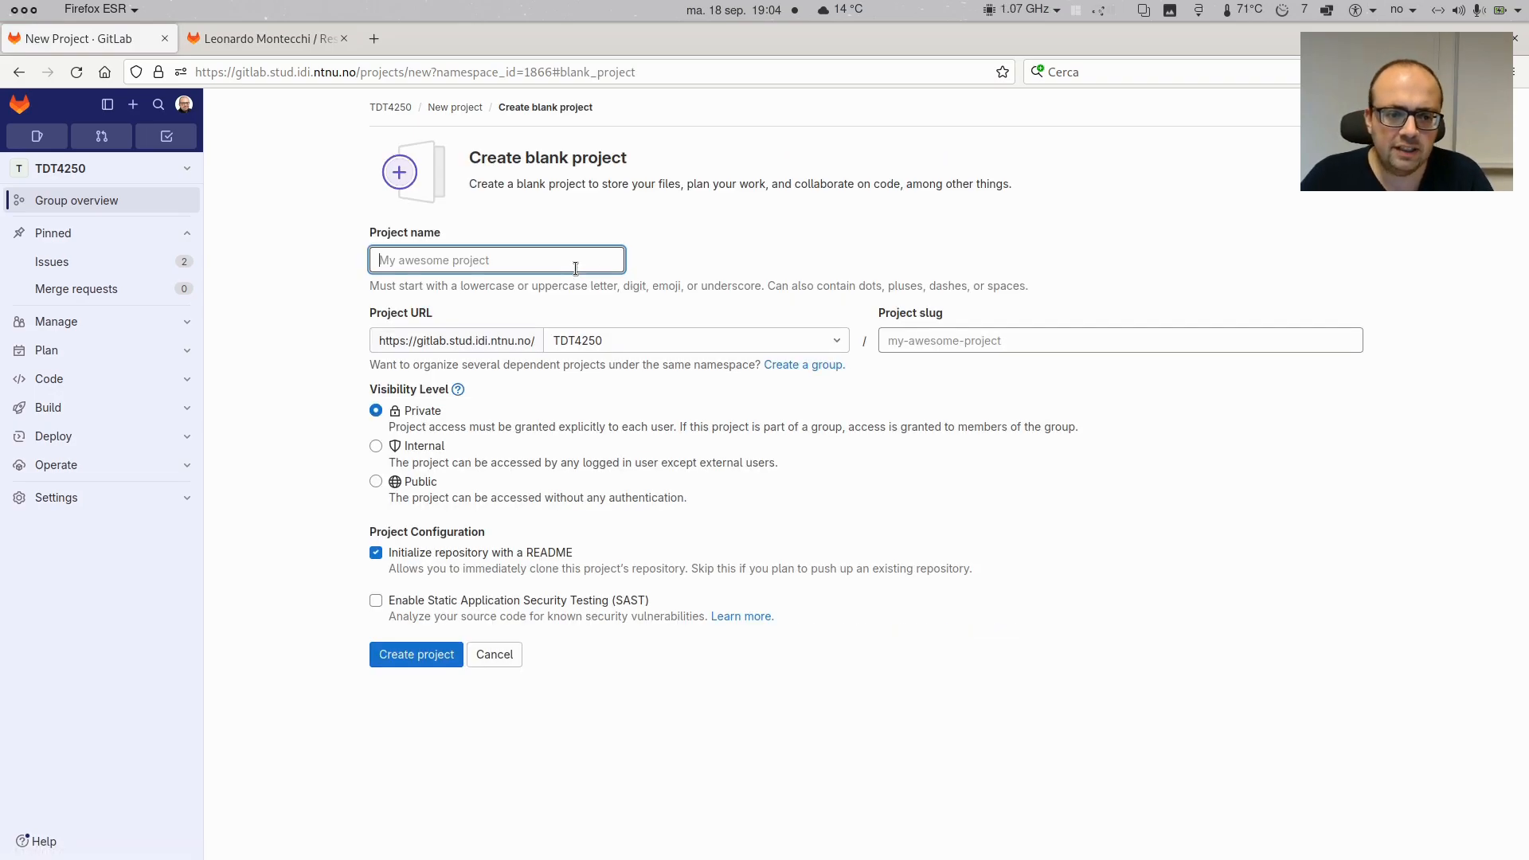
type("my")
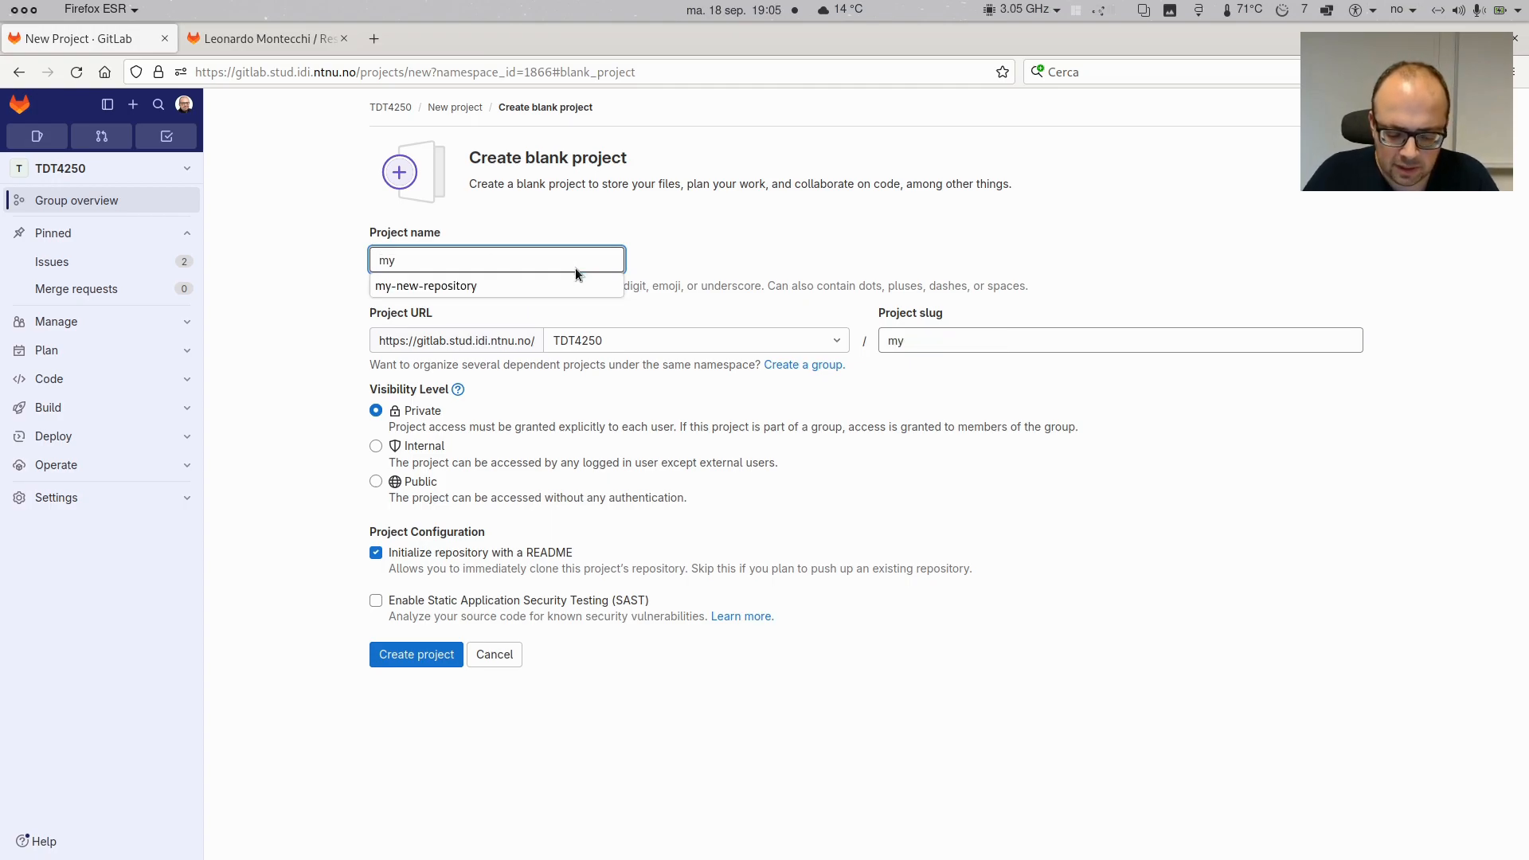
type("-example-repo")
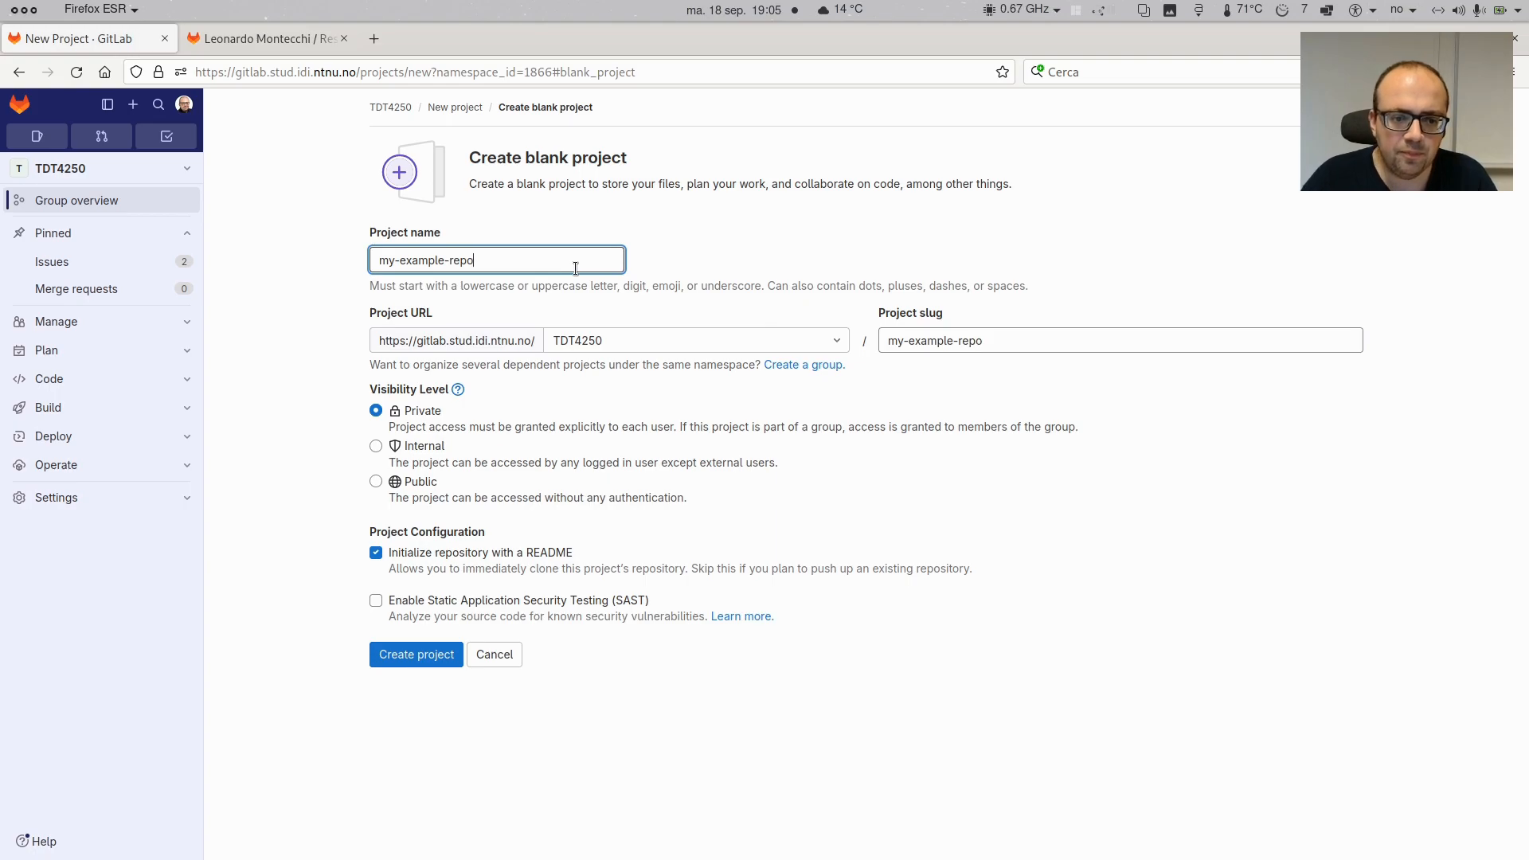
left_click_drag(501, 259, 310, 286)
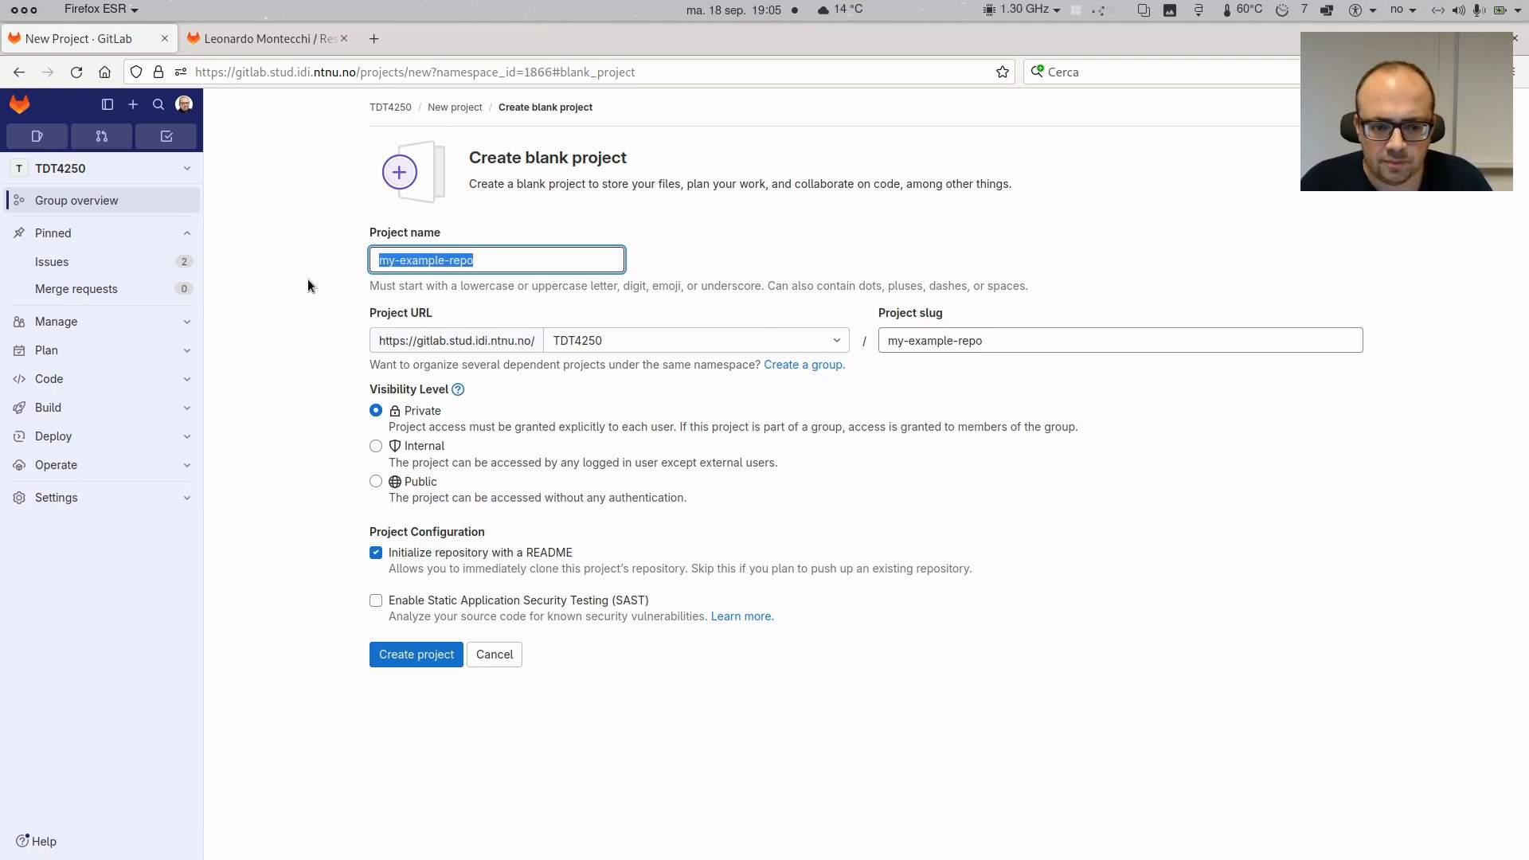
left_click(305, 402)
left_click(375, 481)
left_click(375, 552)
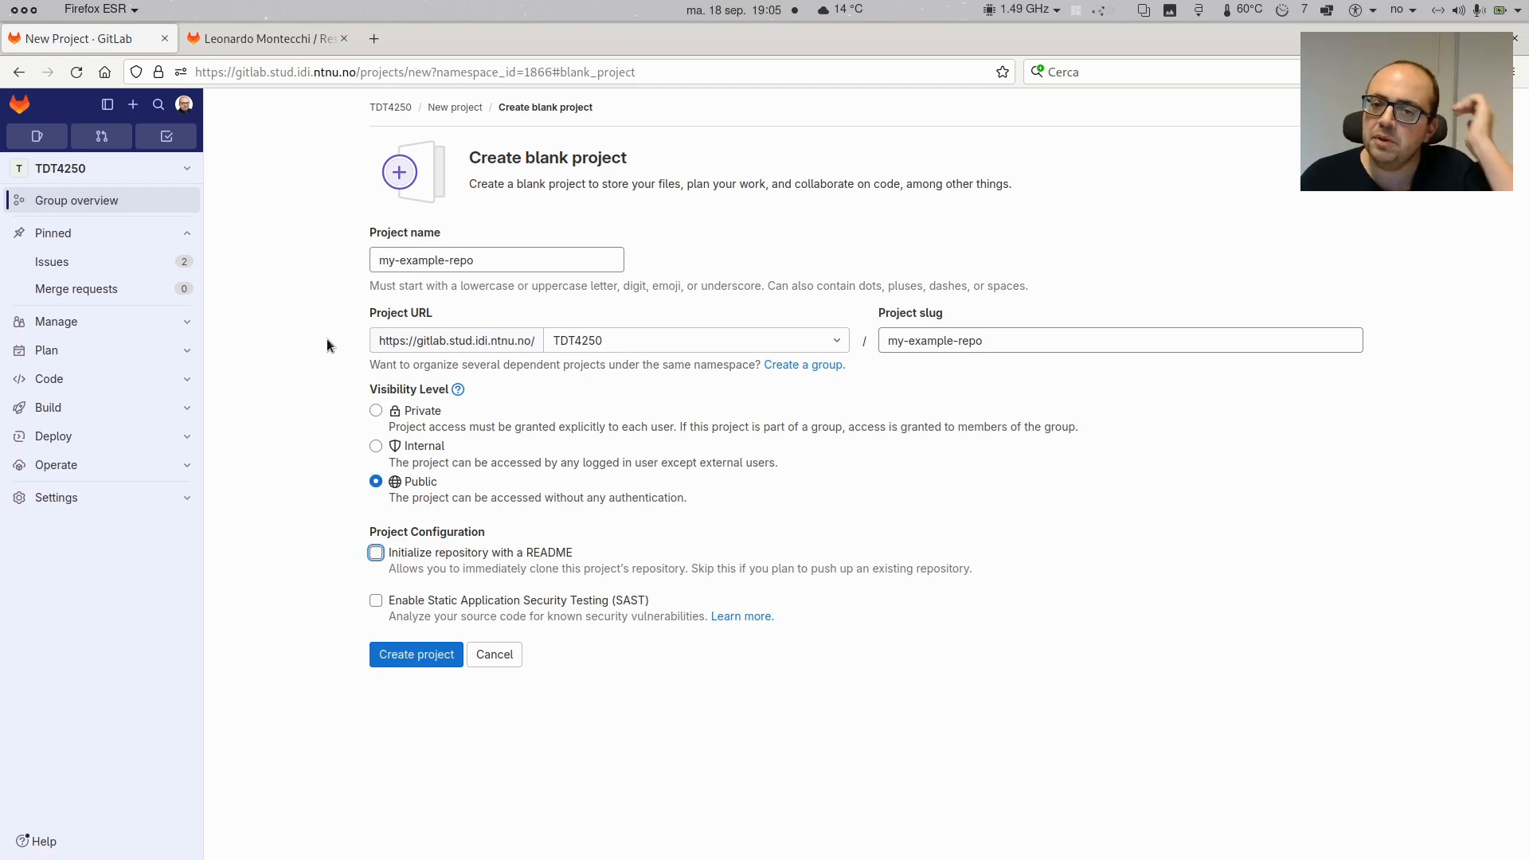
left_click(427, 663)
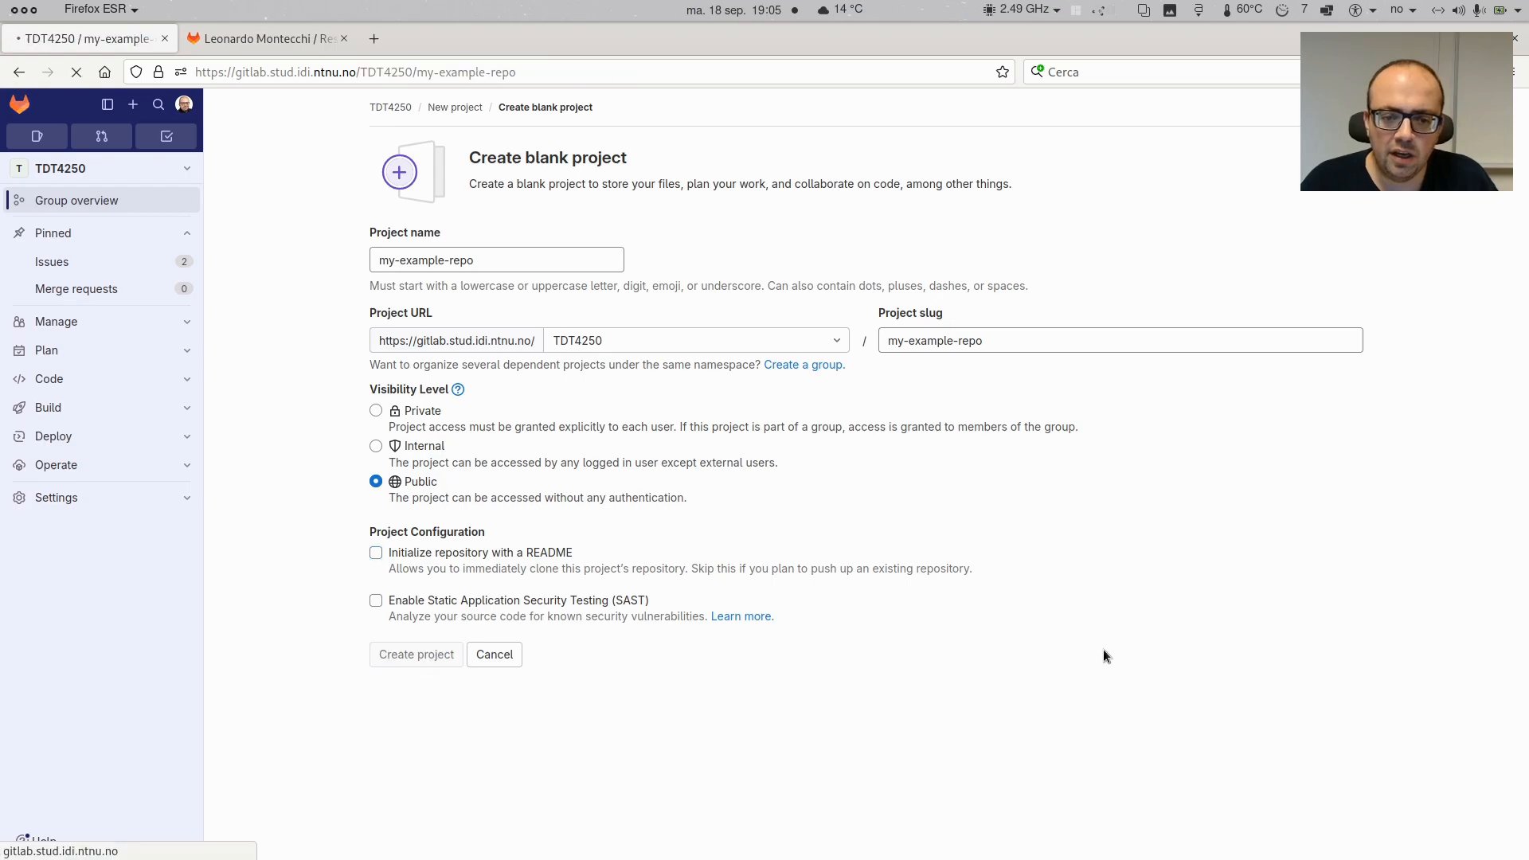
Examine the new project's command line instructions, especially the remote commands for pushing an existing Git repository
scroll(853, 194, "down", 2)
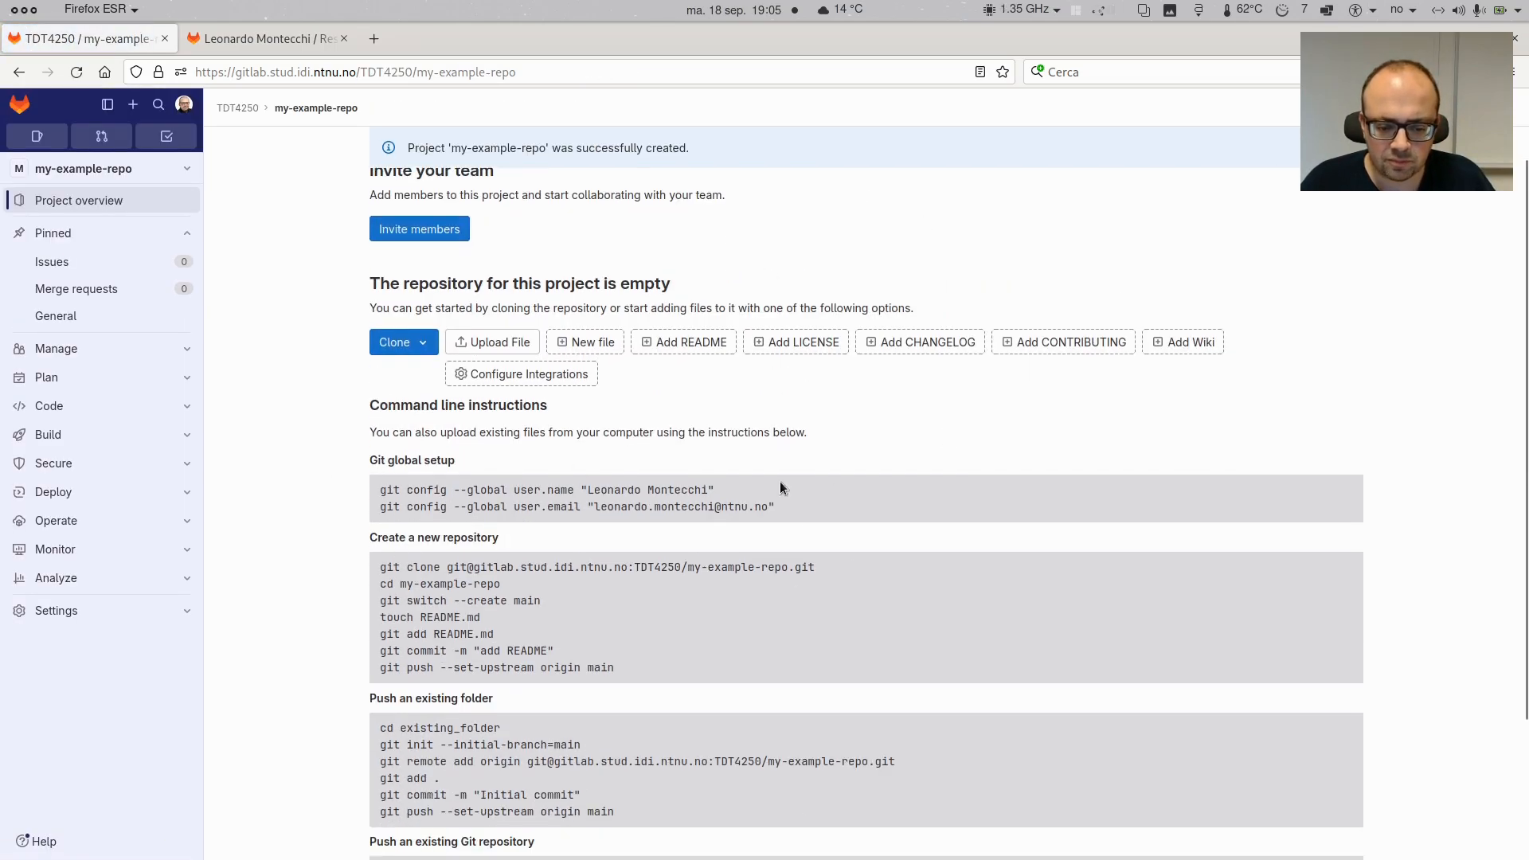
scroll(820, 478, "up", 2)
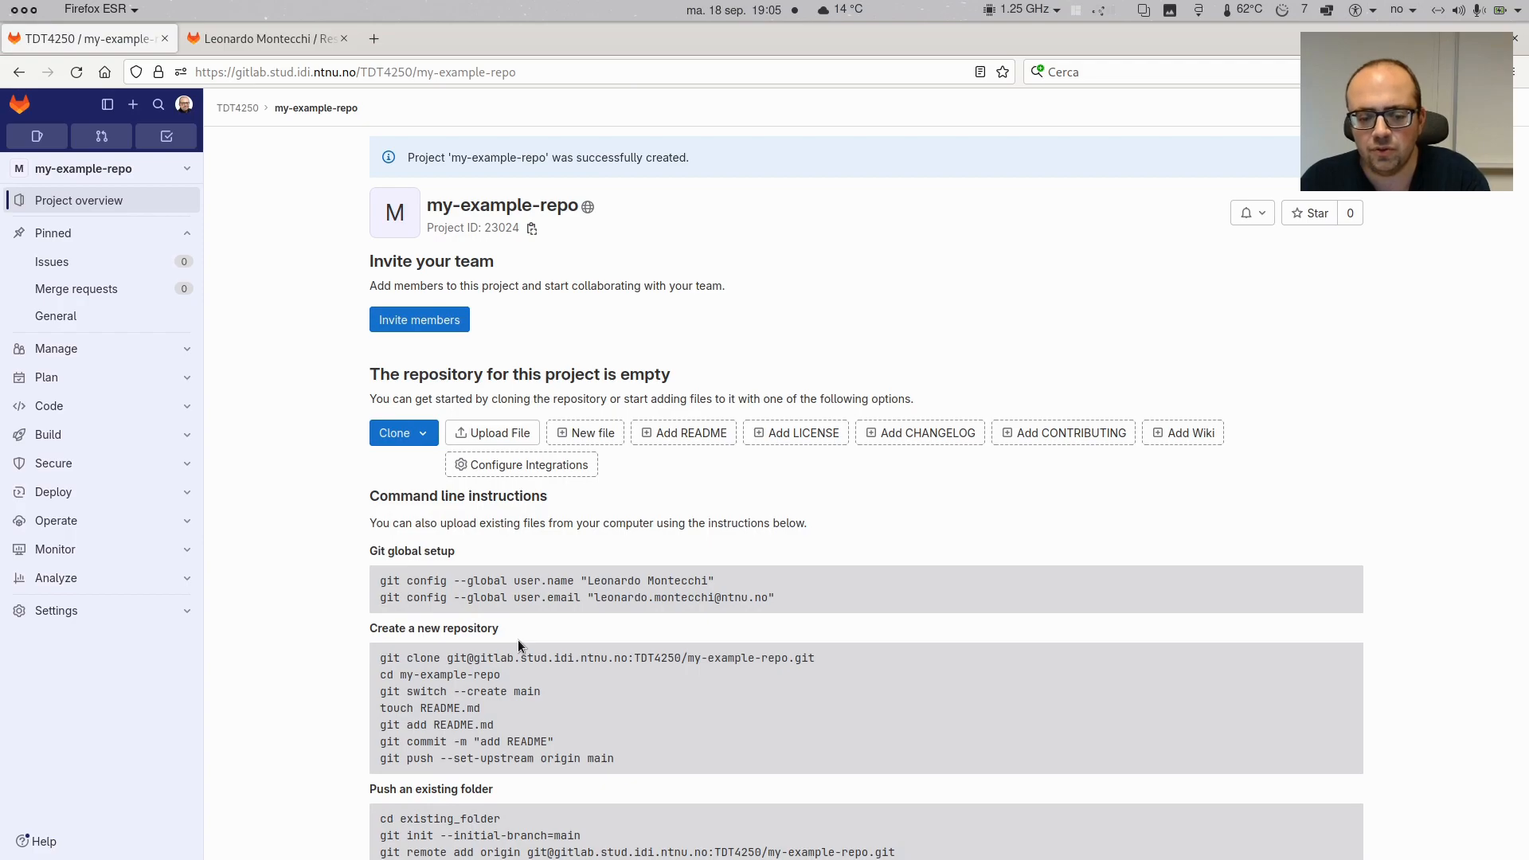
scroll(536, 587, "down", 1)
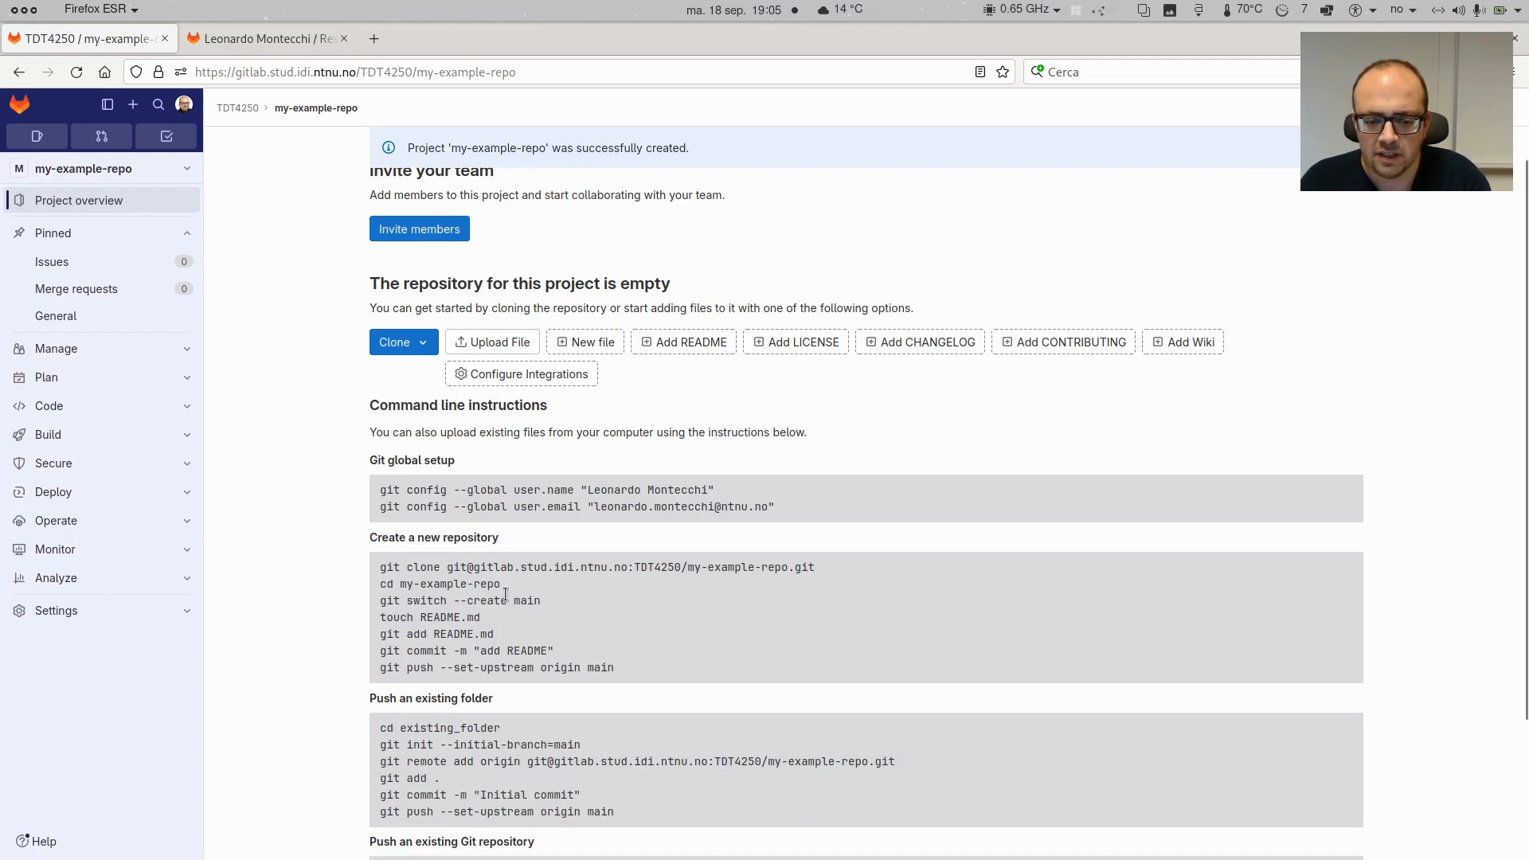
scroll(505, 593, "up", 1)
scroll(505, 594, "down", 3)
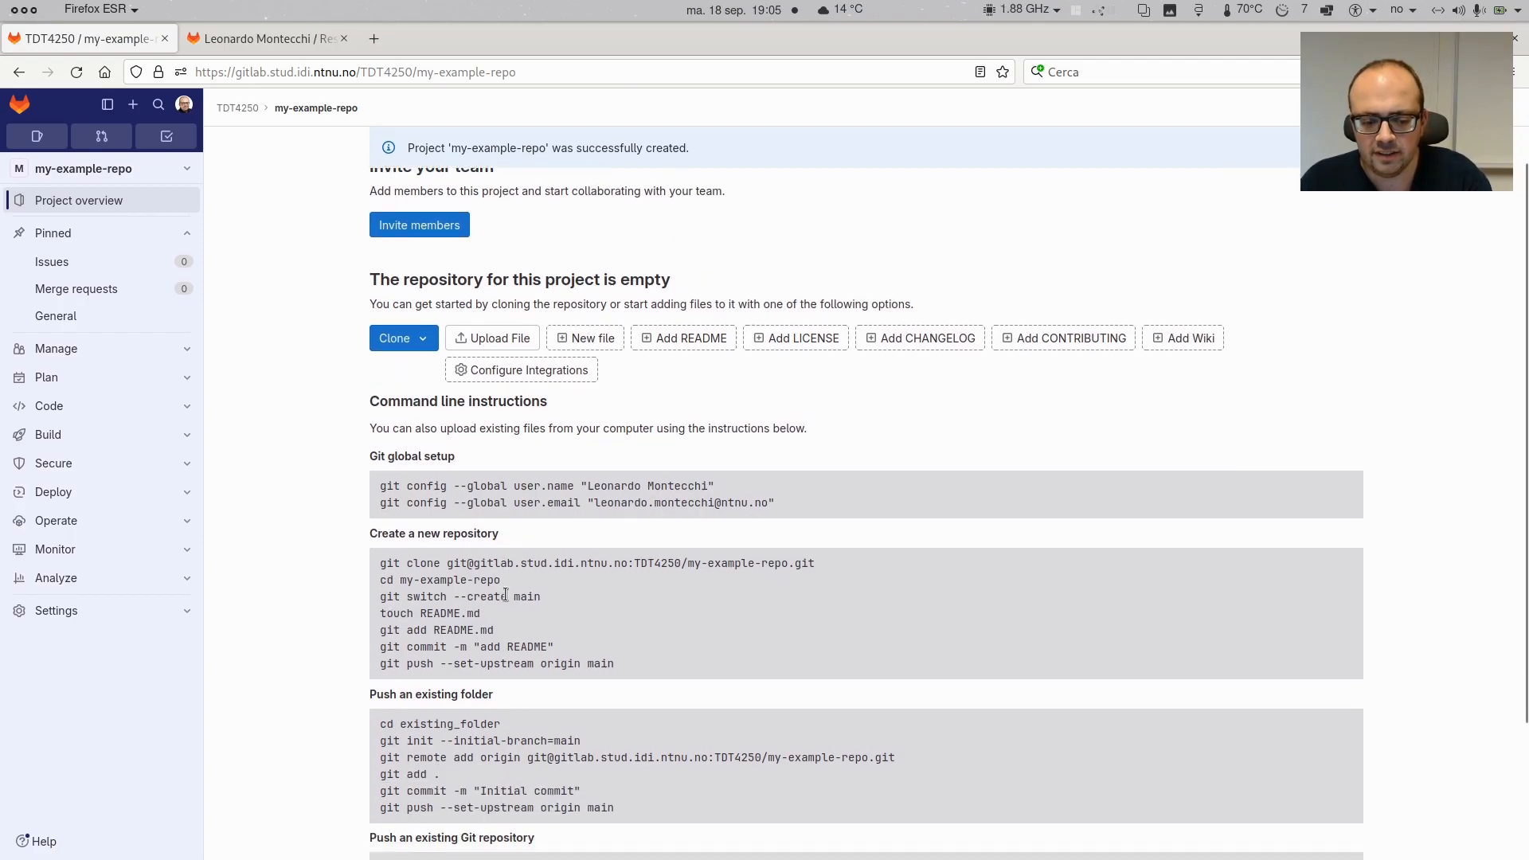
scroll(505, 597, "up", 1)
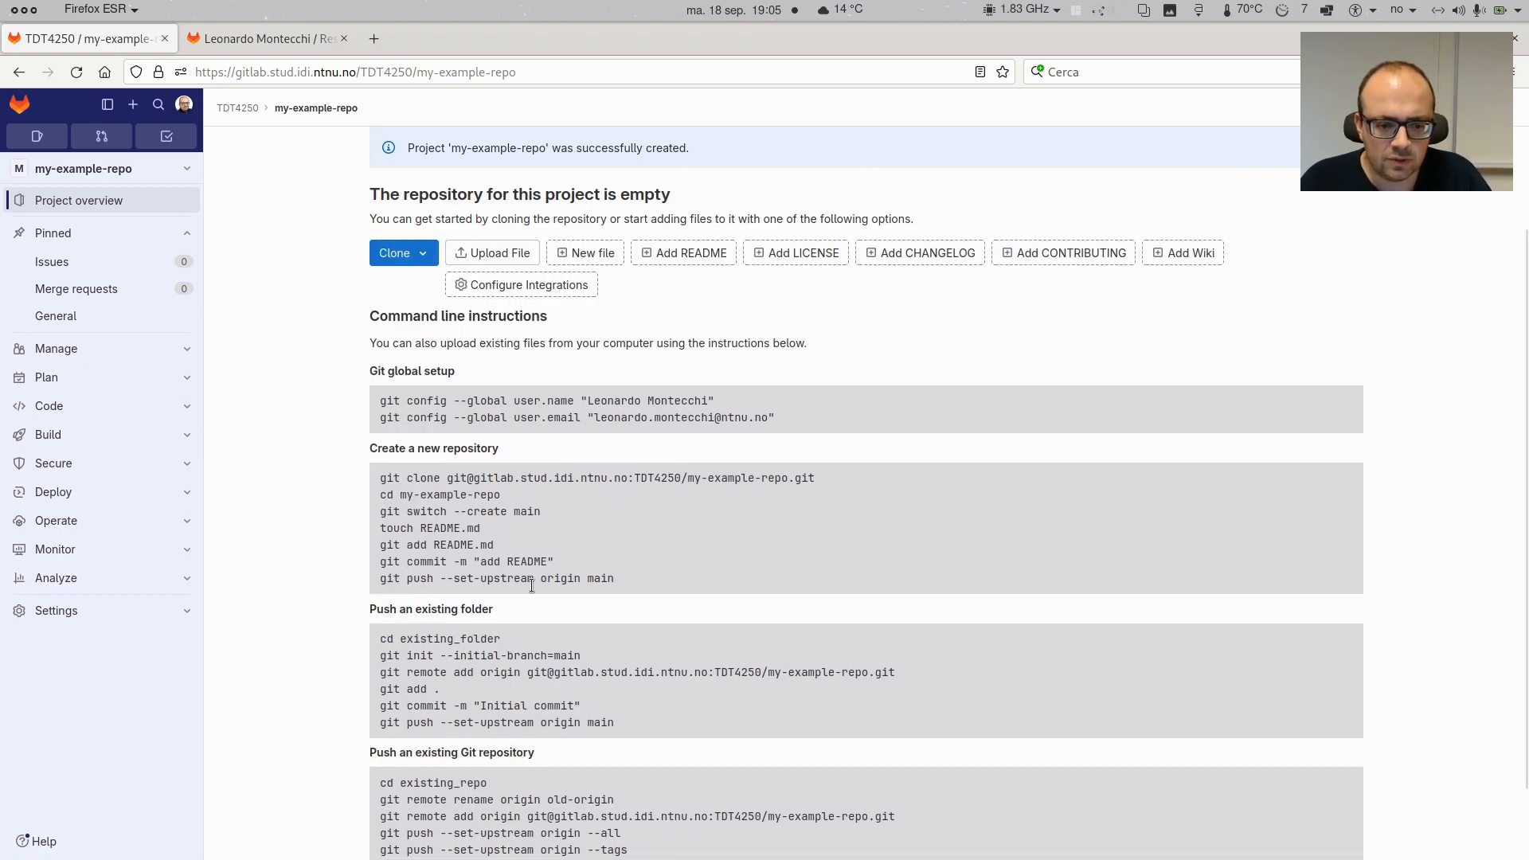
scroll(510, 637, "down", 2)
scroll(473, 733, "up", 1)
scroll(472, 728, "up", 1)
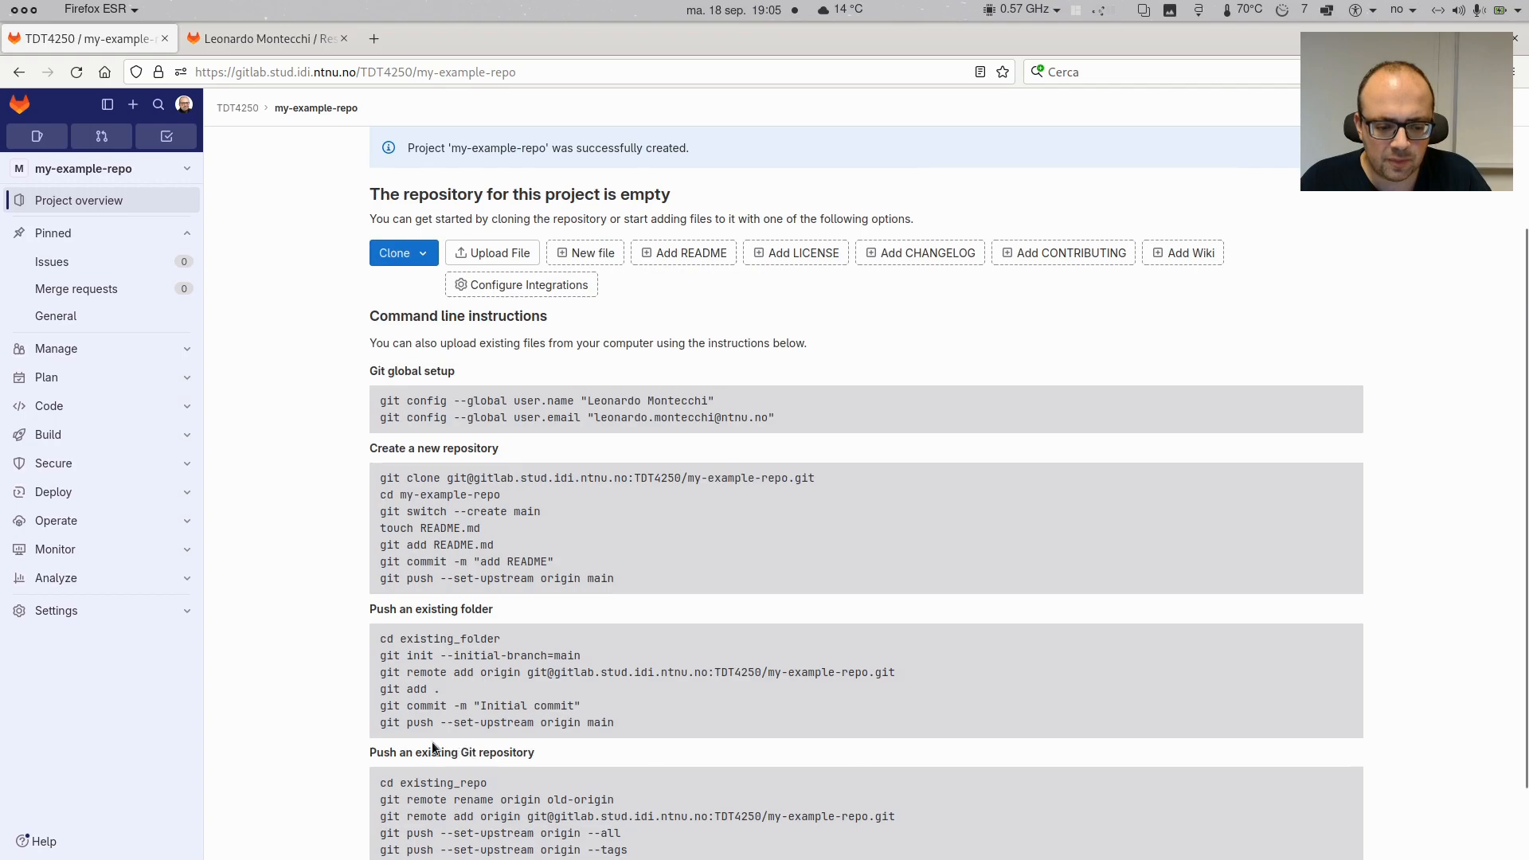
scroll(432, 742, "down", 2)
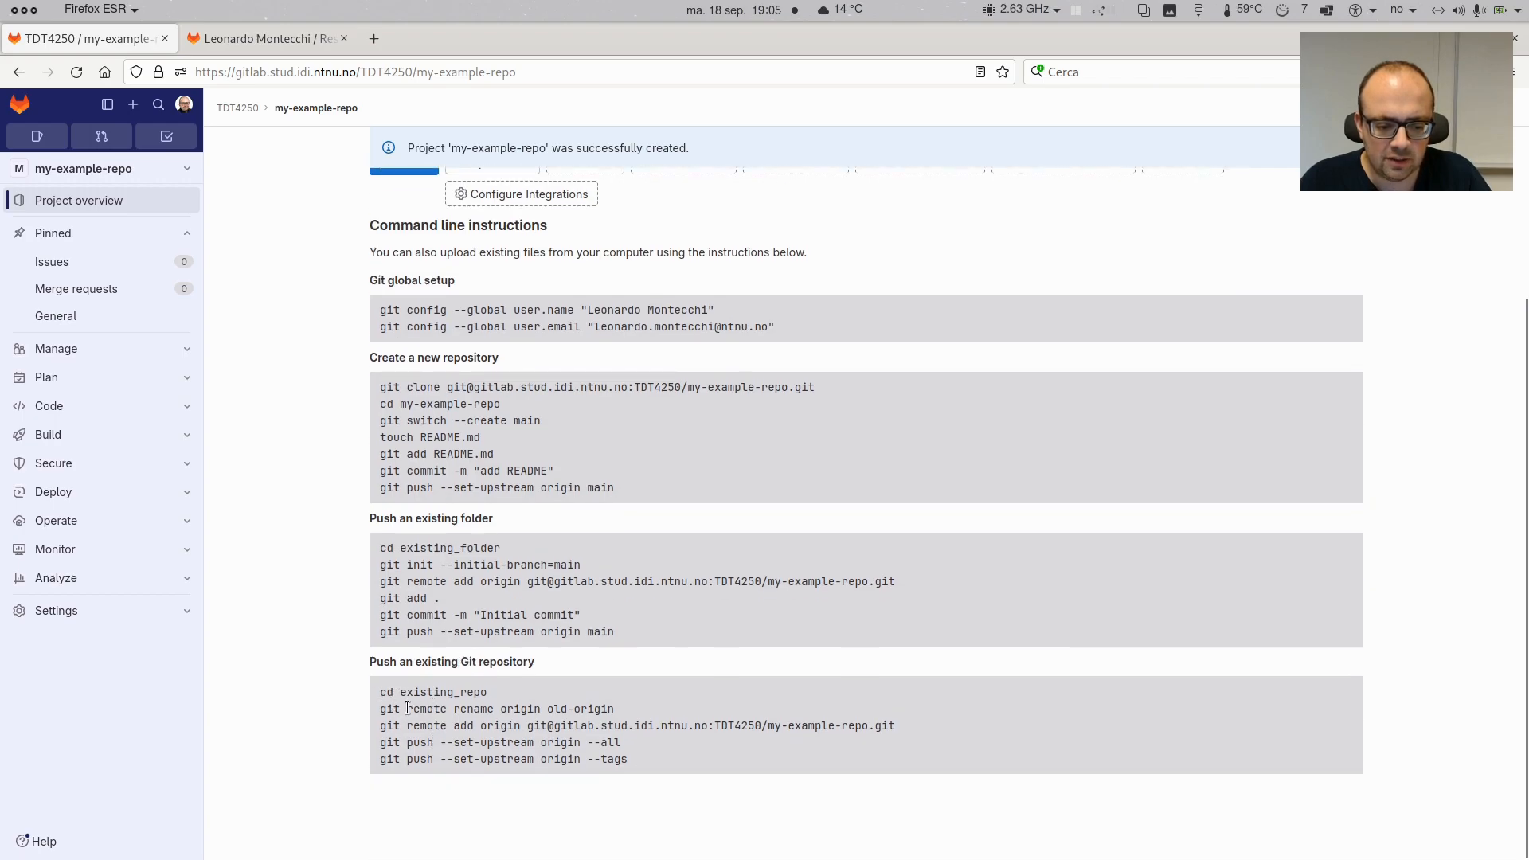
left_click_drag(407, 709, 594, 710)
left_click(634, 722)
left_click(521, 720)
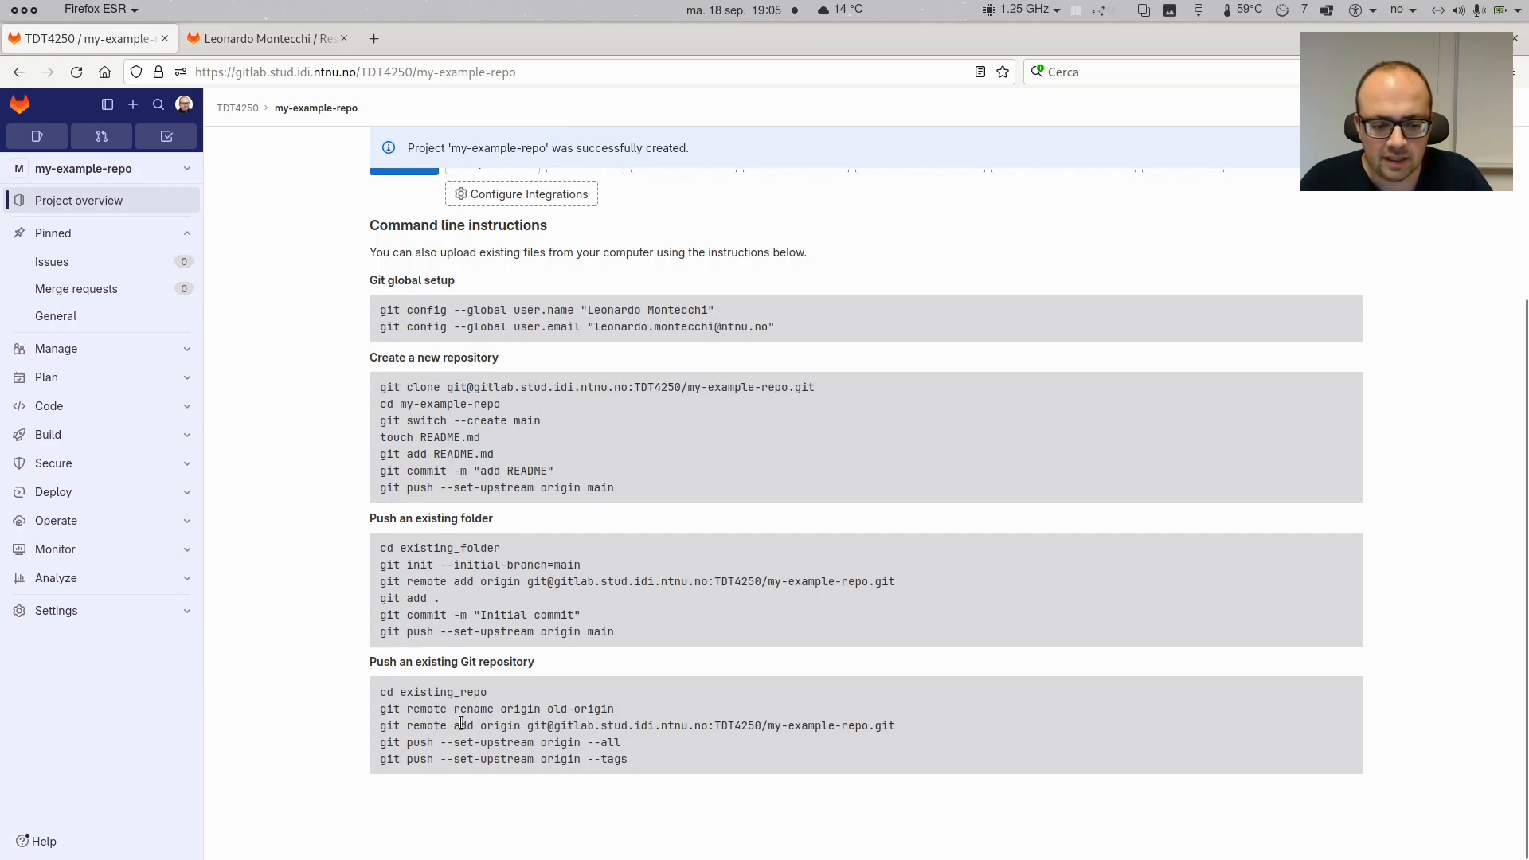
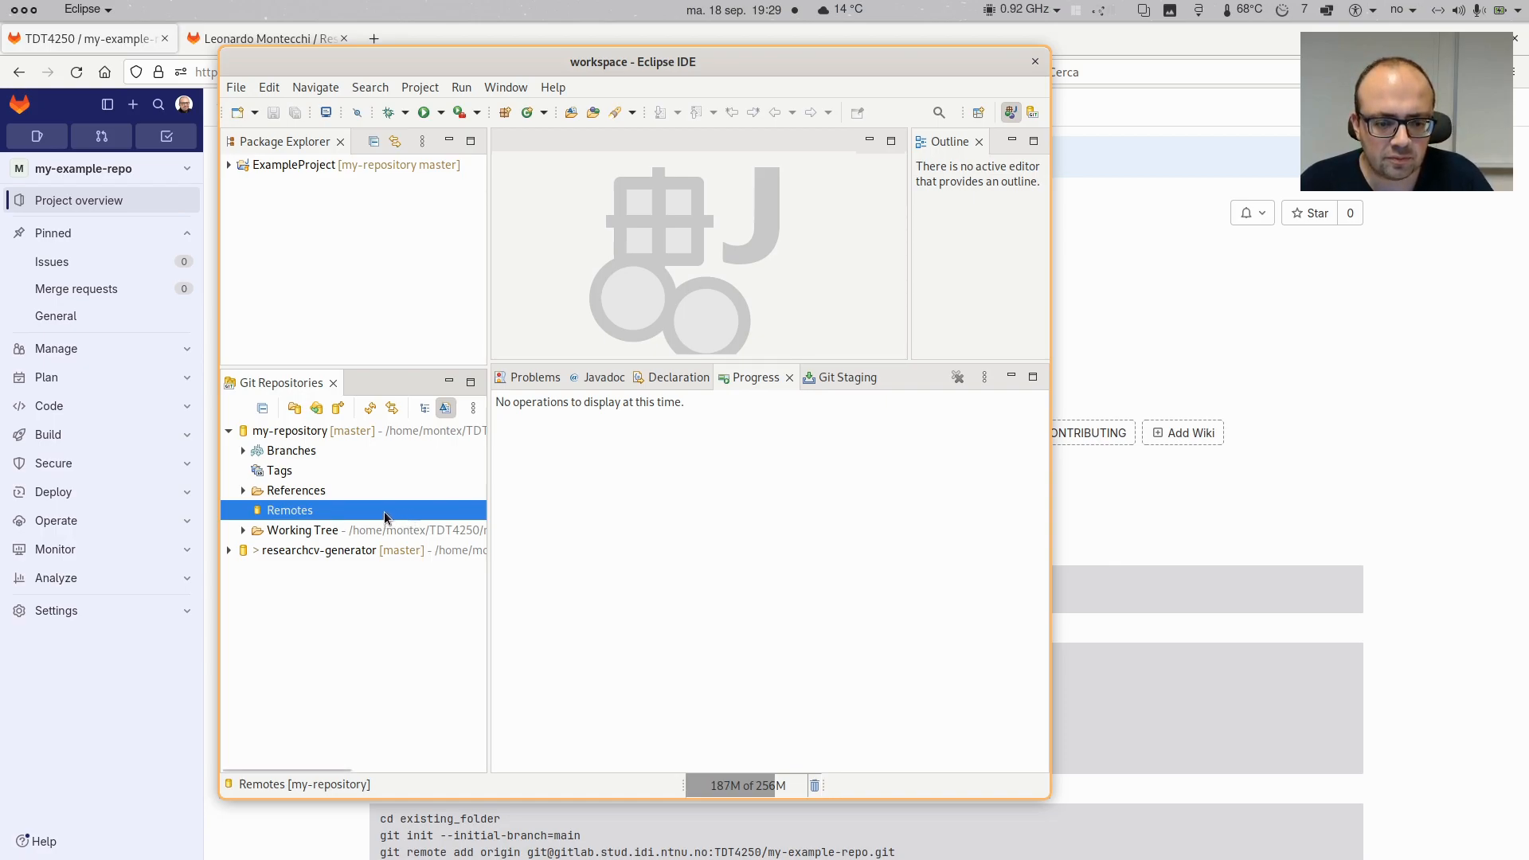
Create a new remote named gitlab for my-repository in Eclipse, configured for push
right_click(307, 513)
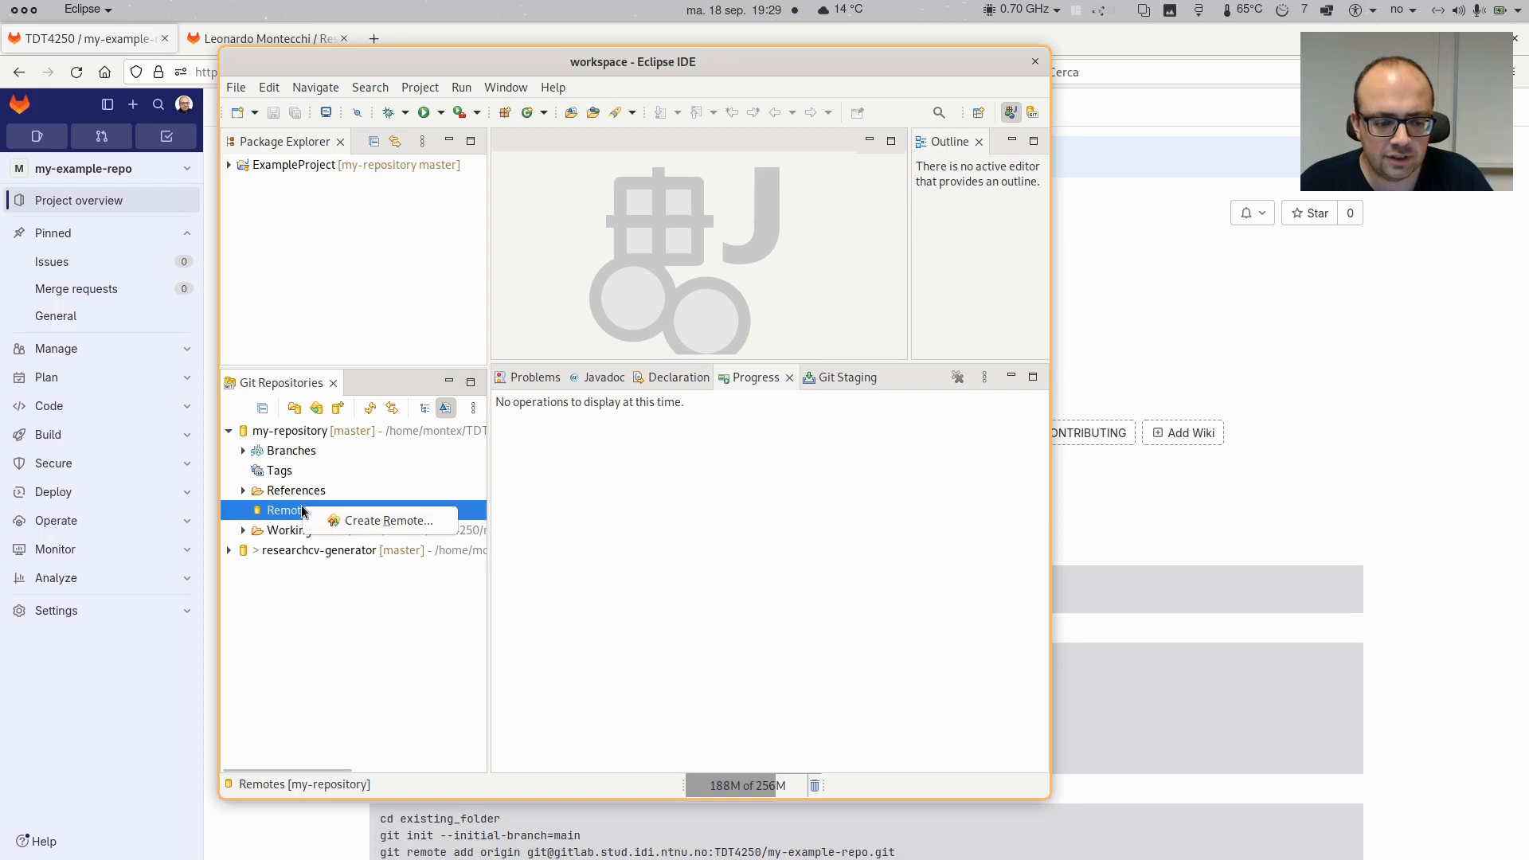
left_click(383, 521)
left_click(609, 336)
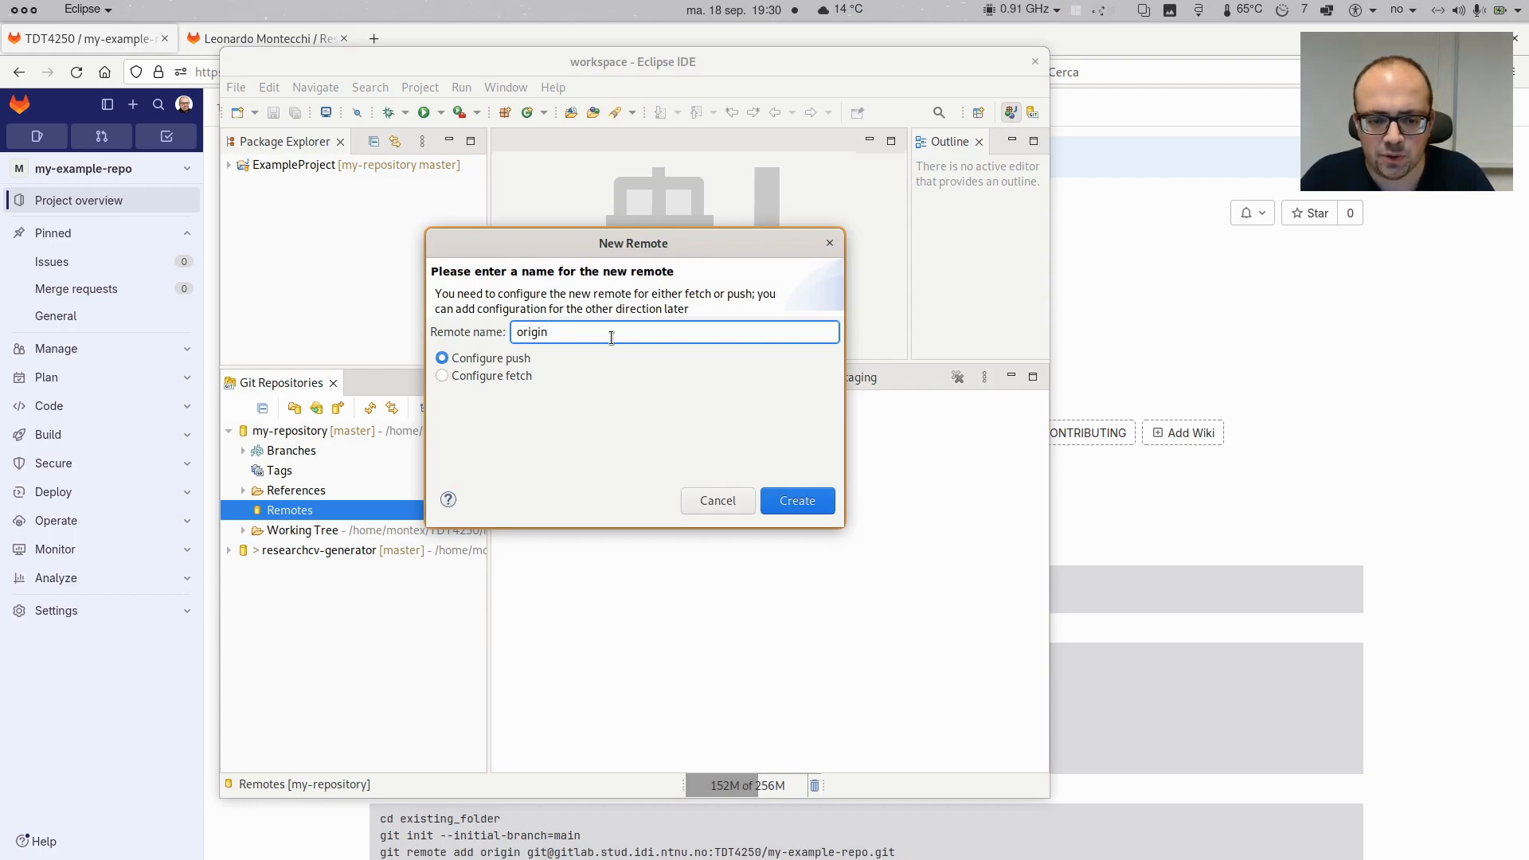
key("ctrl+a")
key("BackSpace")
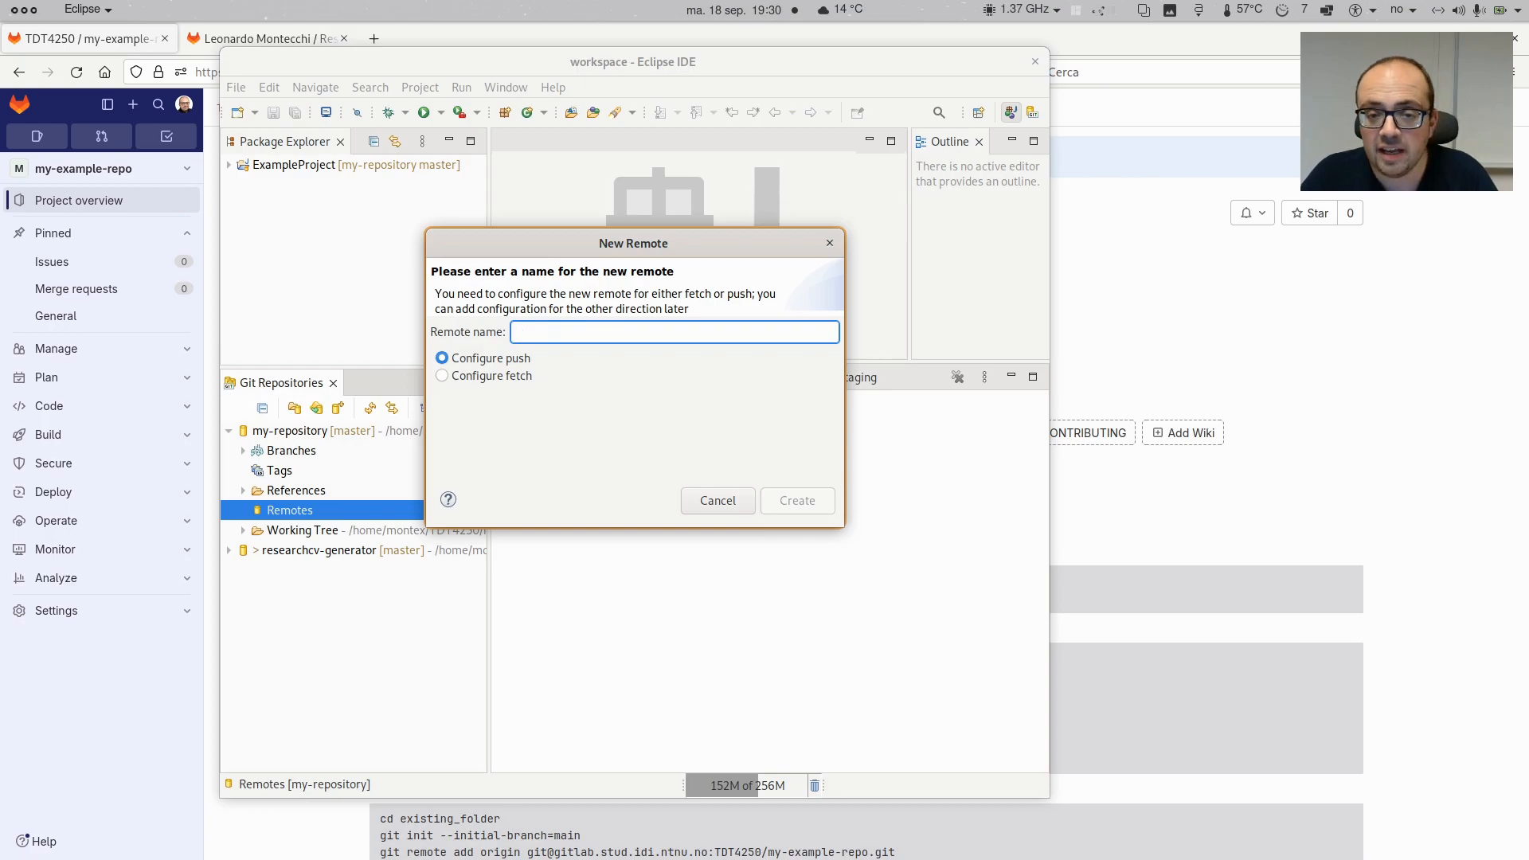
type("gitlab")
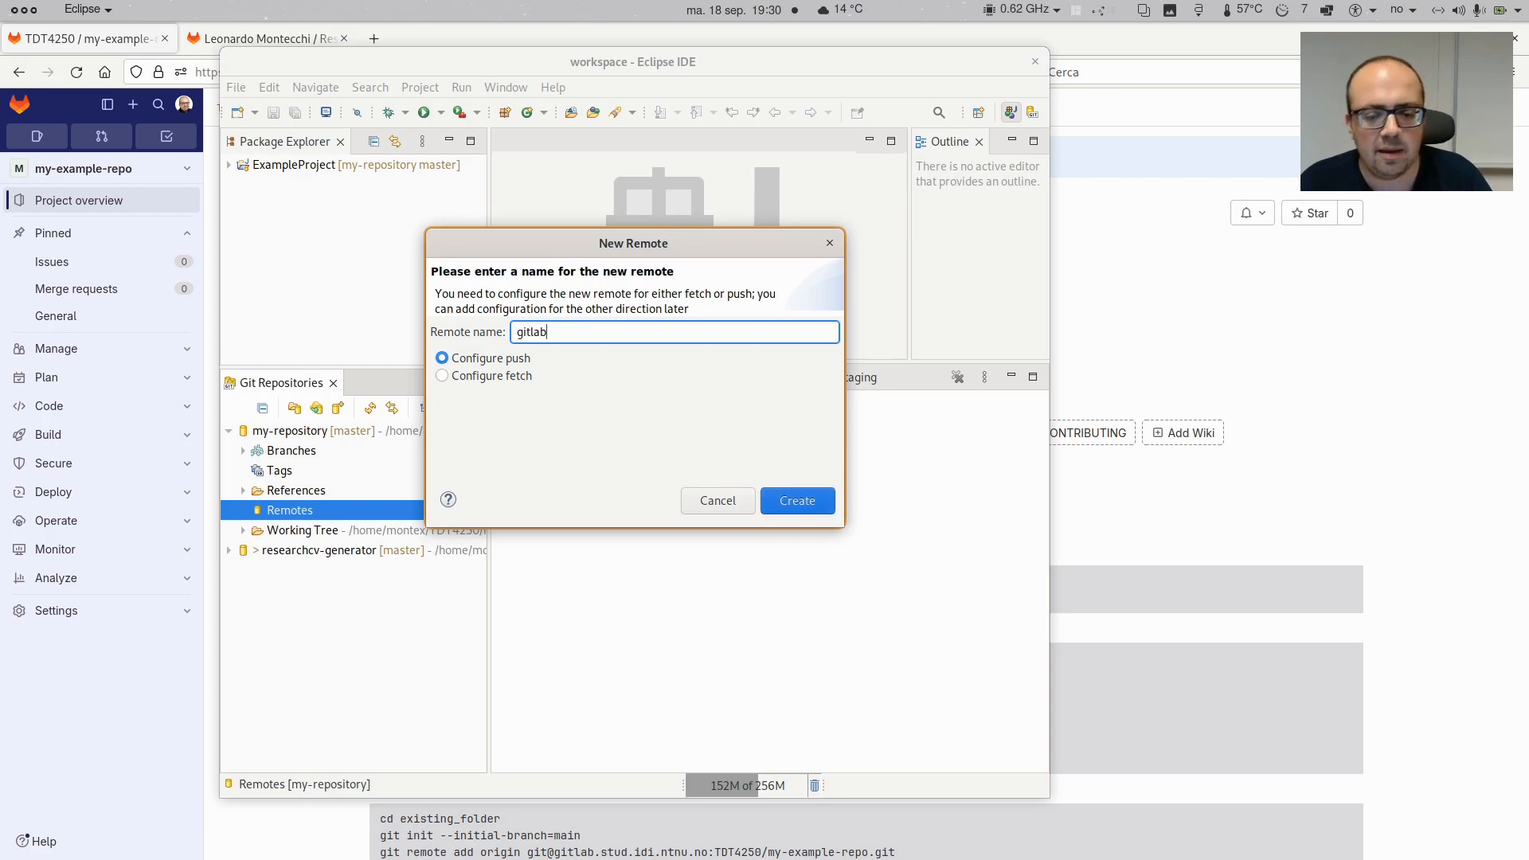
left_click(795, 501)
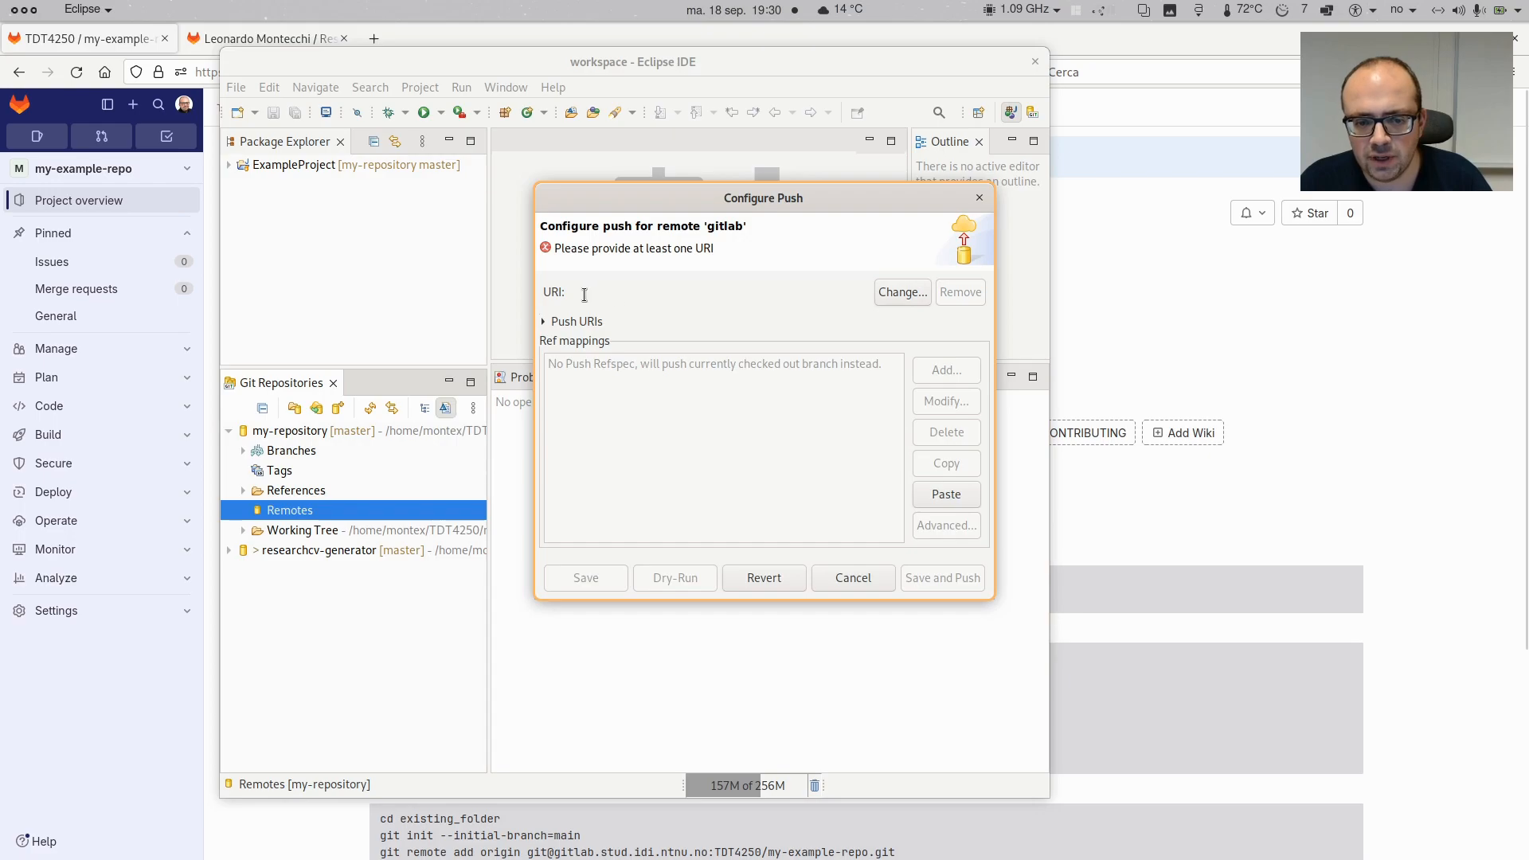
Switch to the browser and copy my-example-repo's SSH clone address from GitLab
left_click(1205, 337)
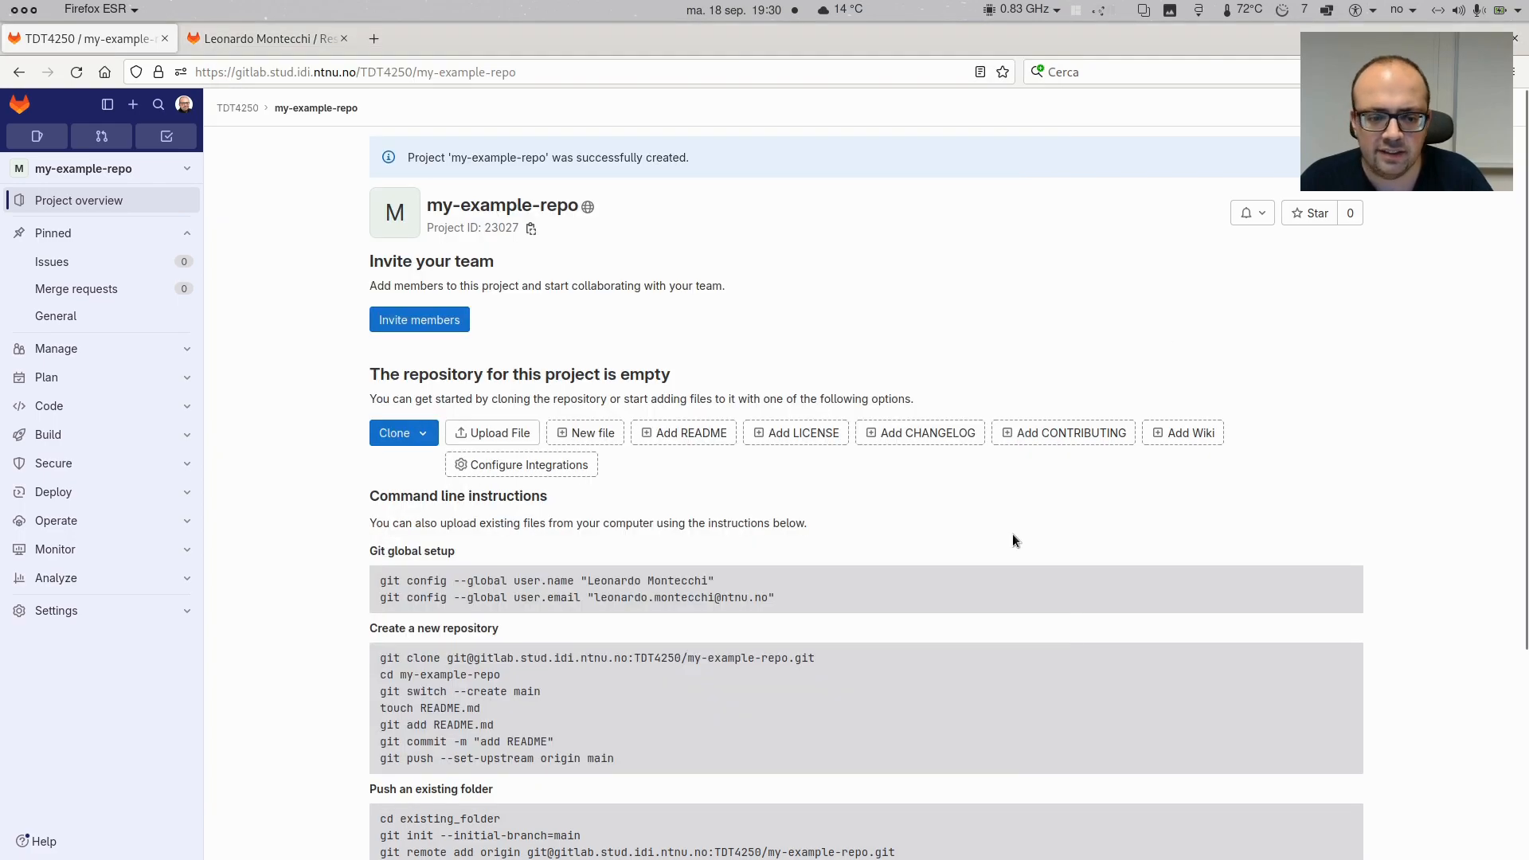
left_click(411, 438)
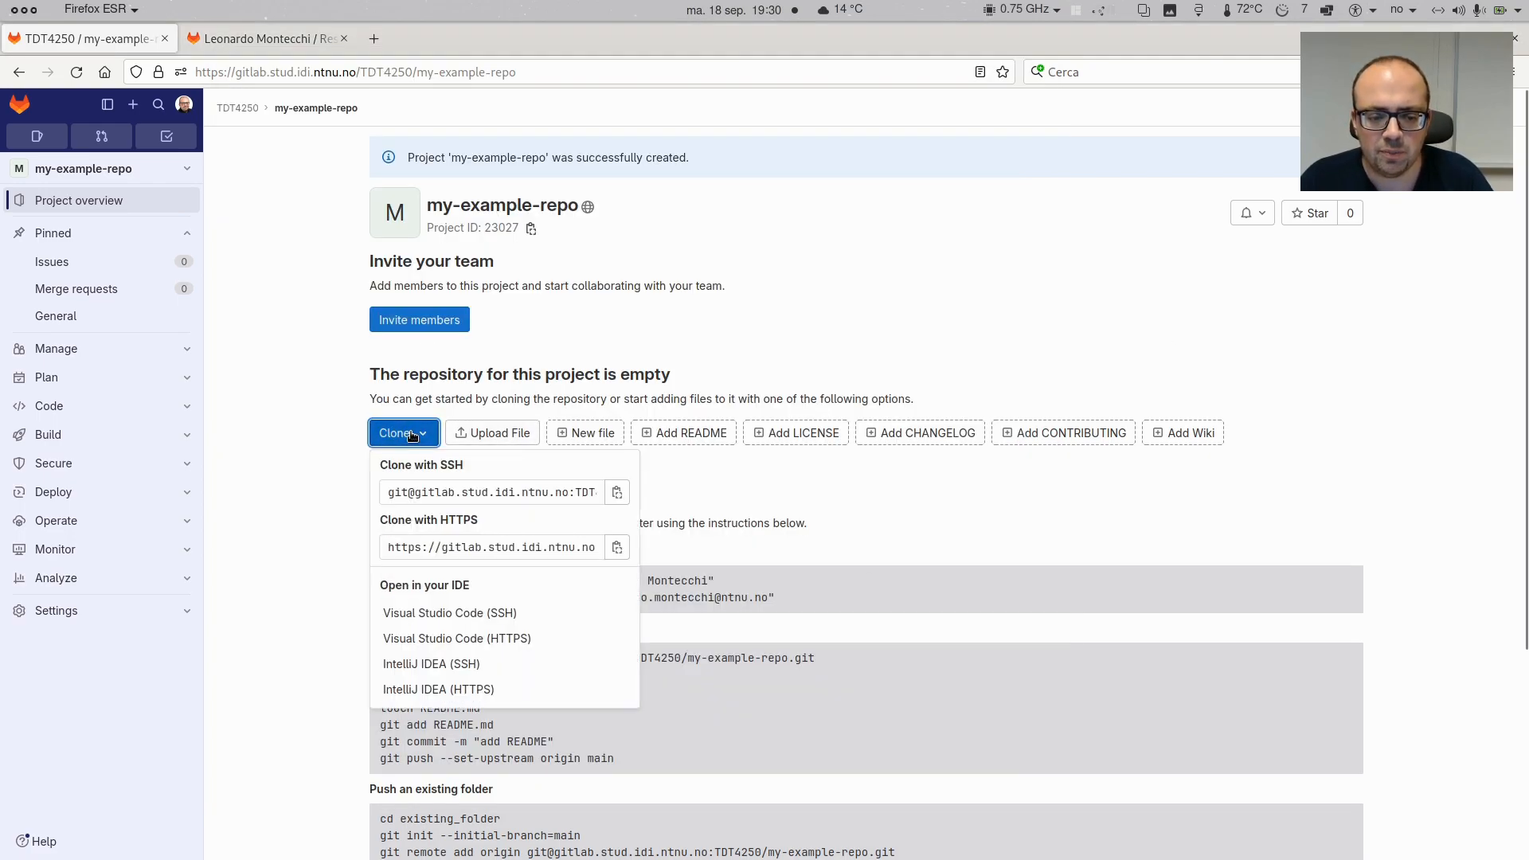
left_click(617, 492)
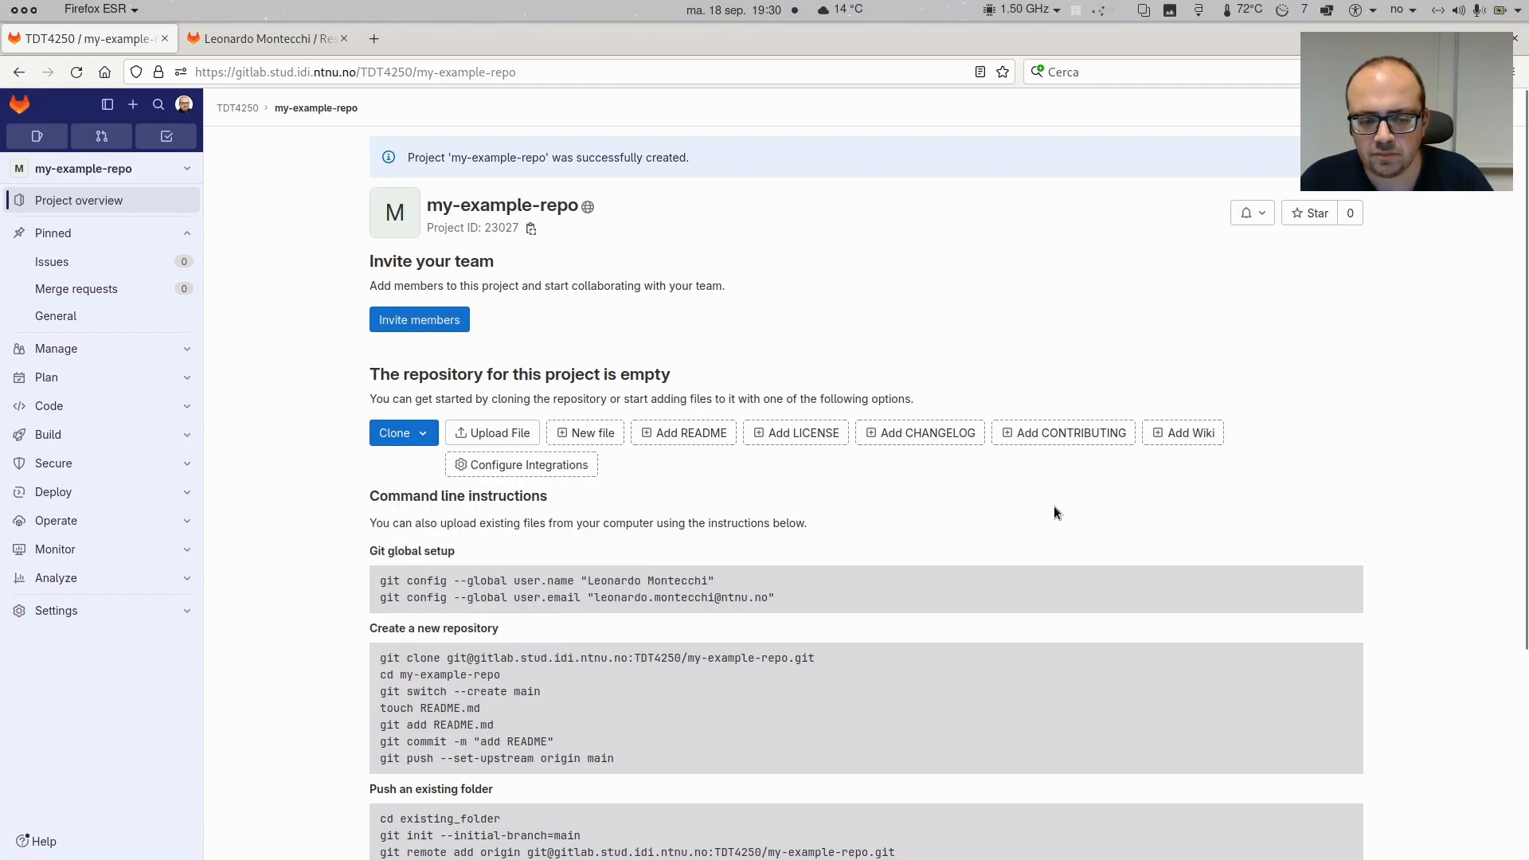
key("alt+Tab")
left_click(892, 292)
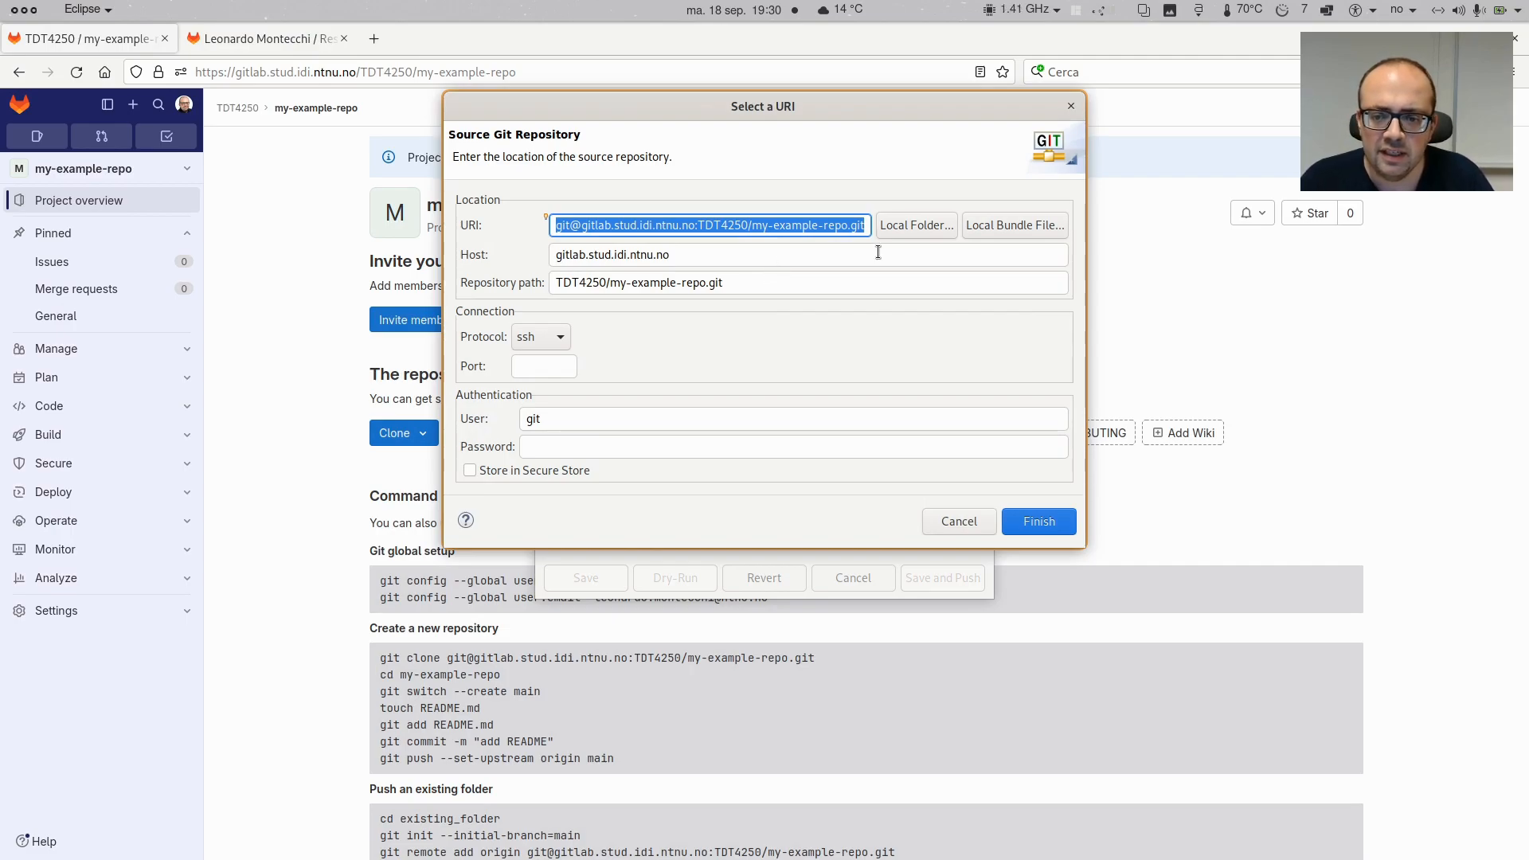
key("BackSpace")
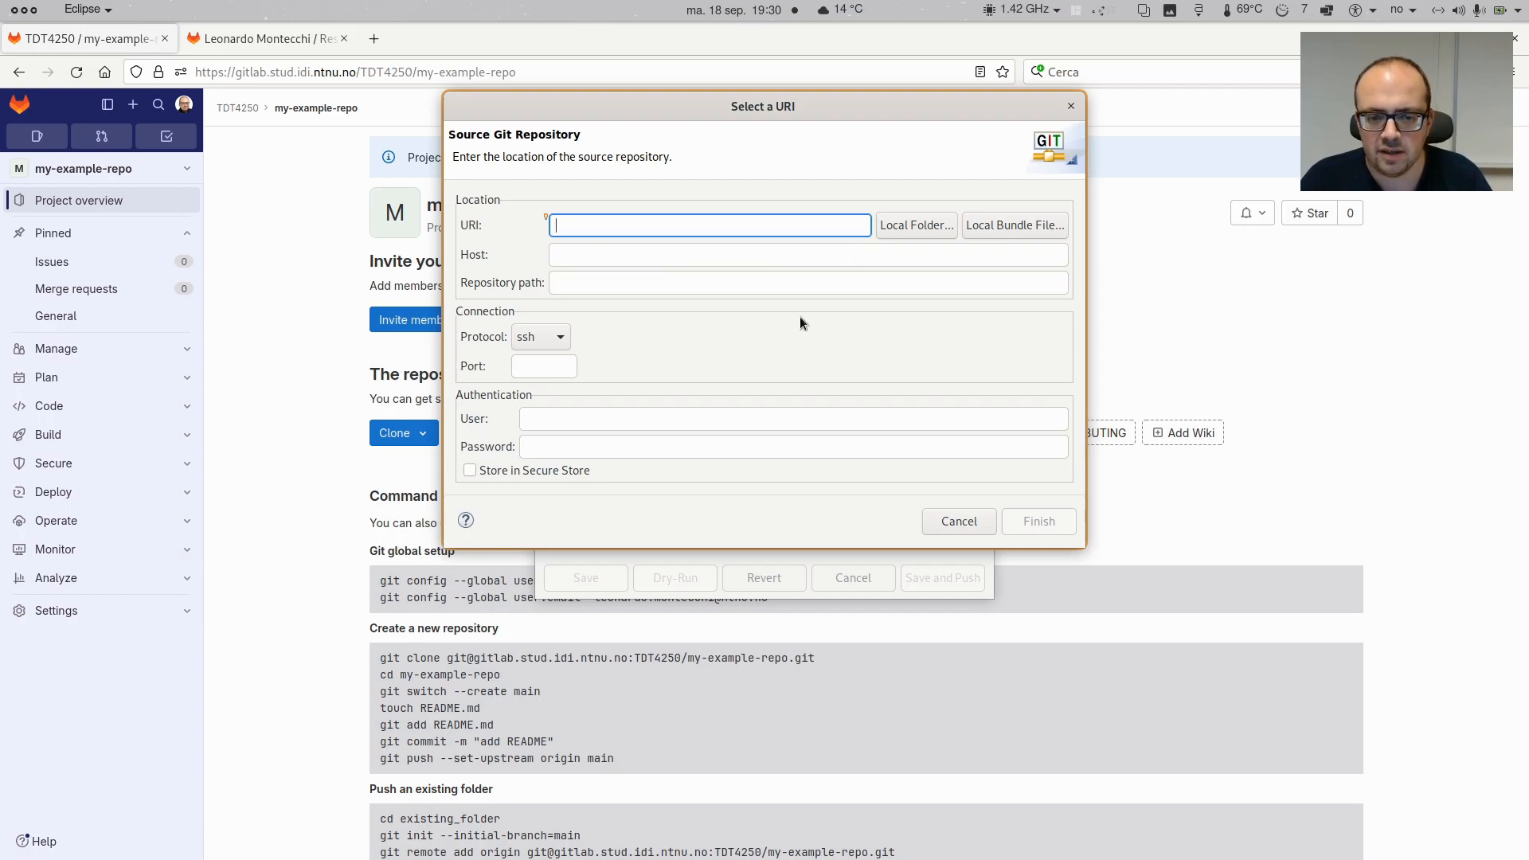
key("ctrl+v")
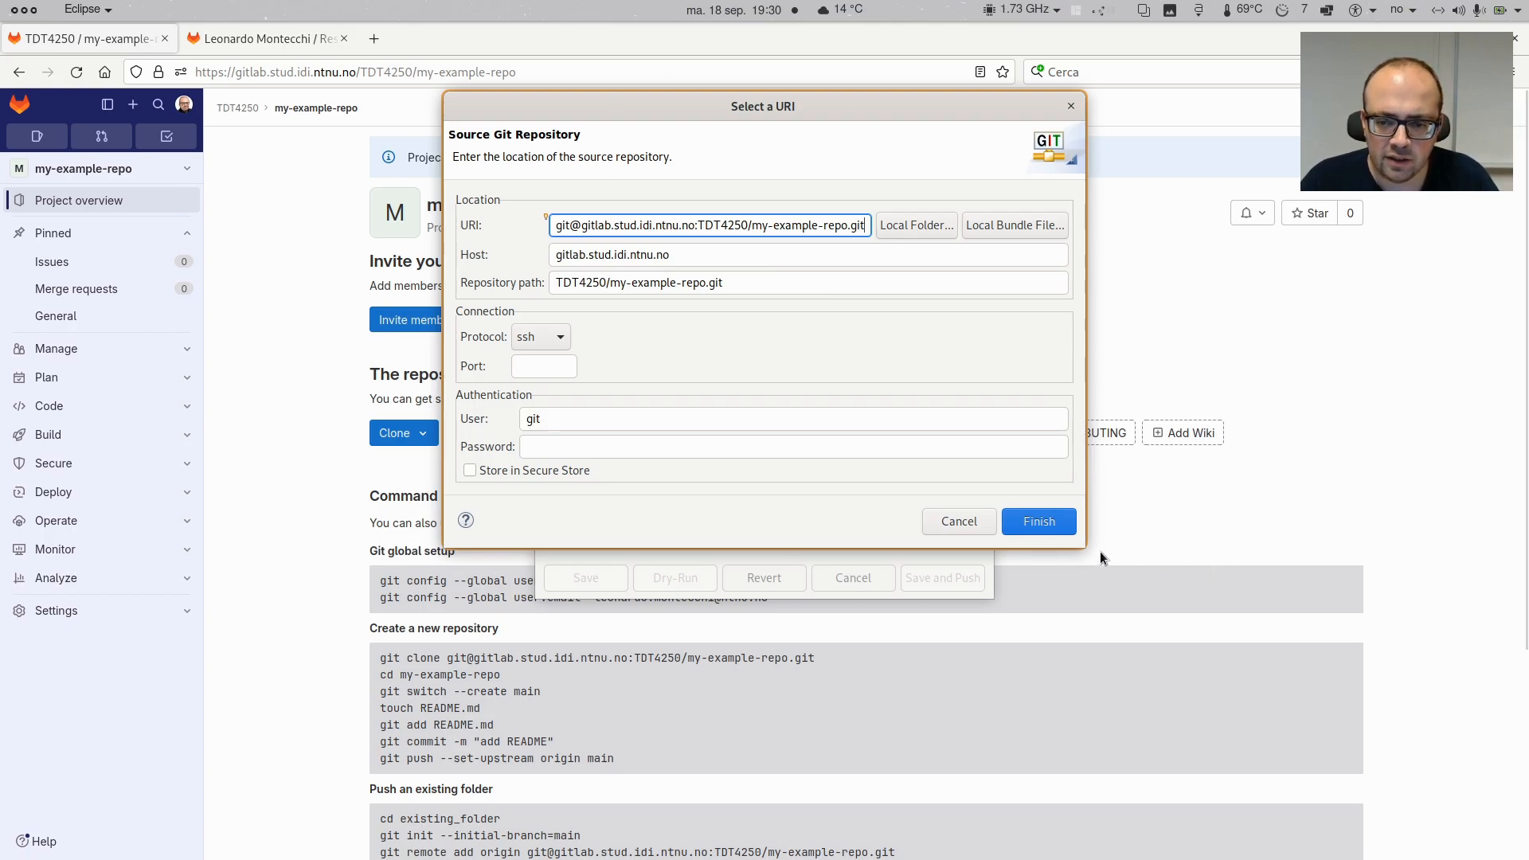
left_click(1032, 522)
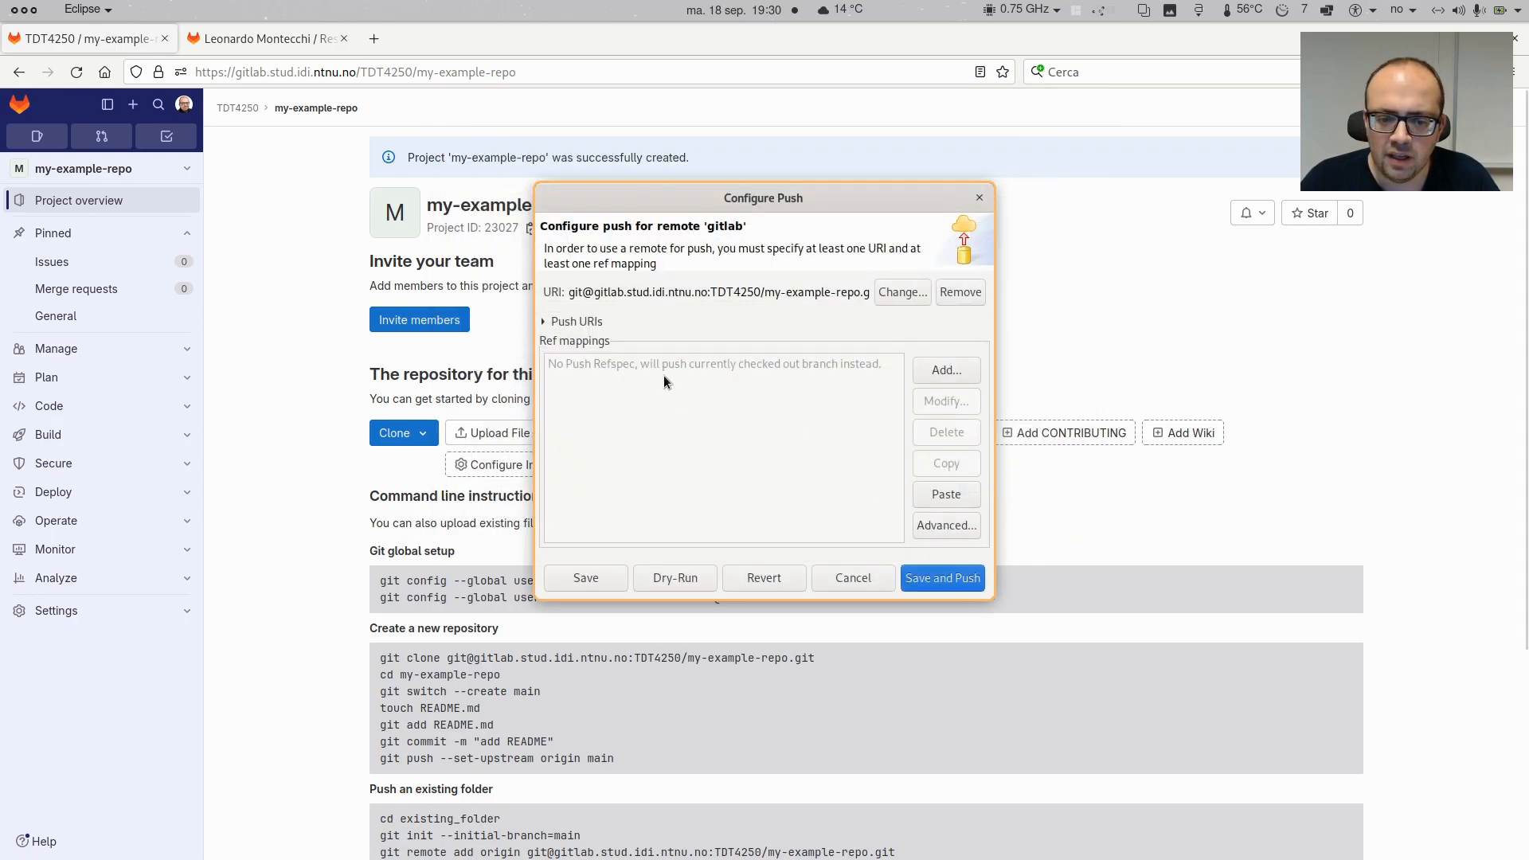
Examine the gitlab remote's push URI settings and the destination form for an additional push URI without adding one
left_click(570, 322)
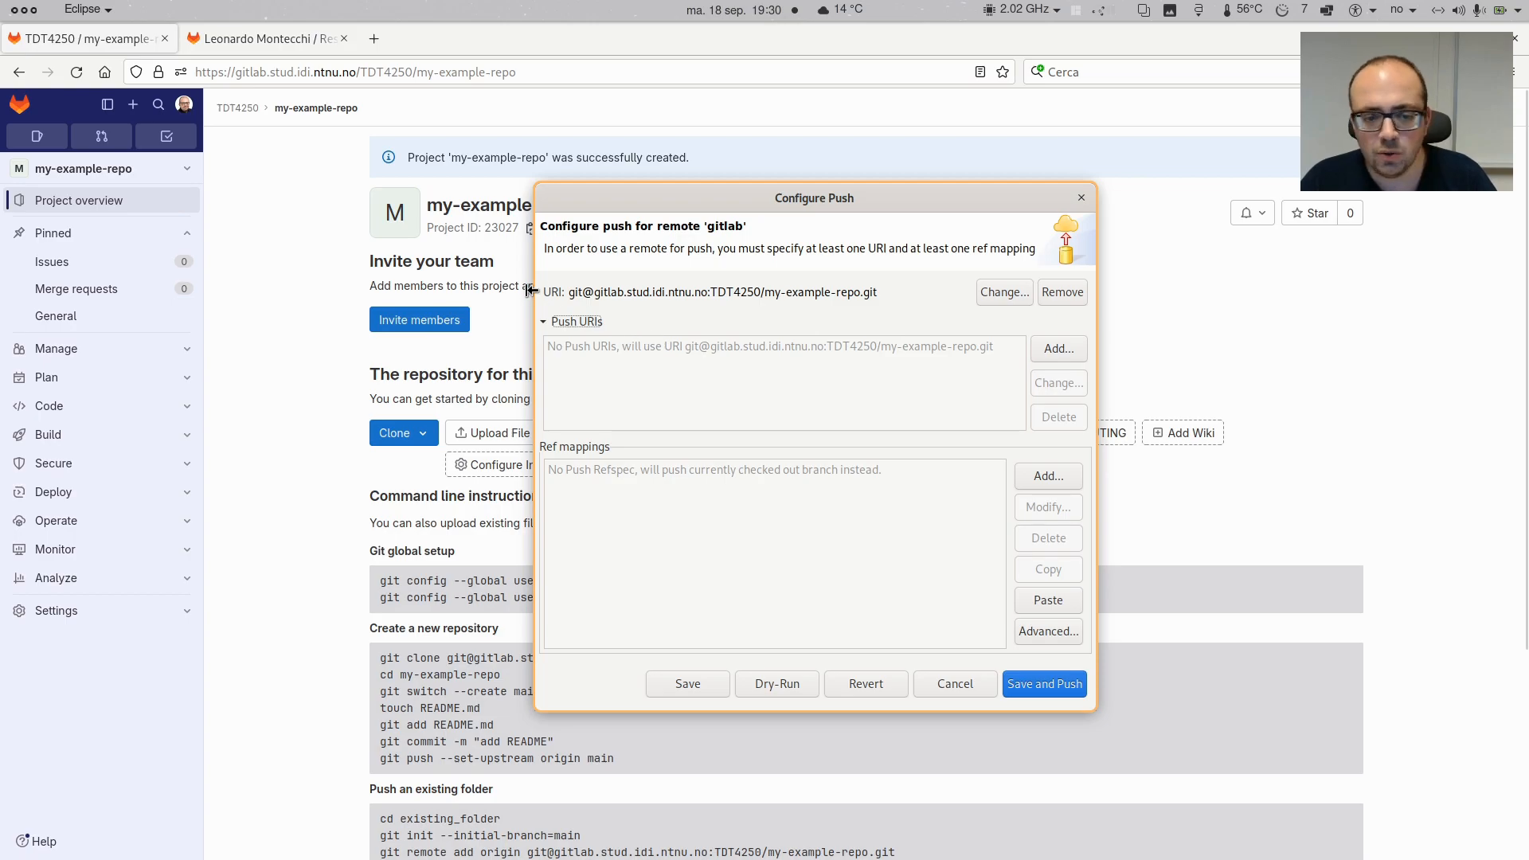
left_click_drag(531, 291, 410, 291)
left_click_drag(709, 193, 651, 175)
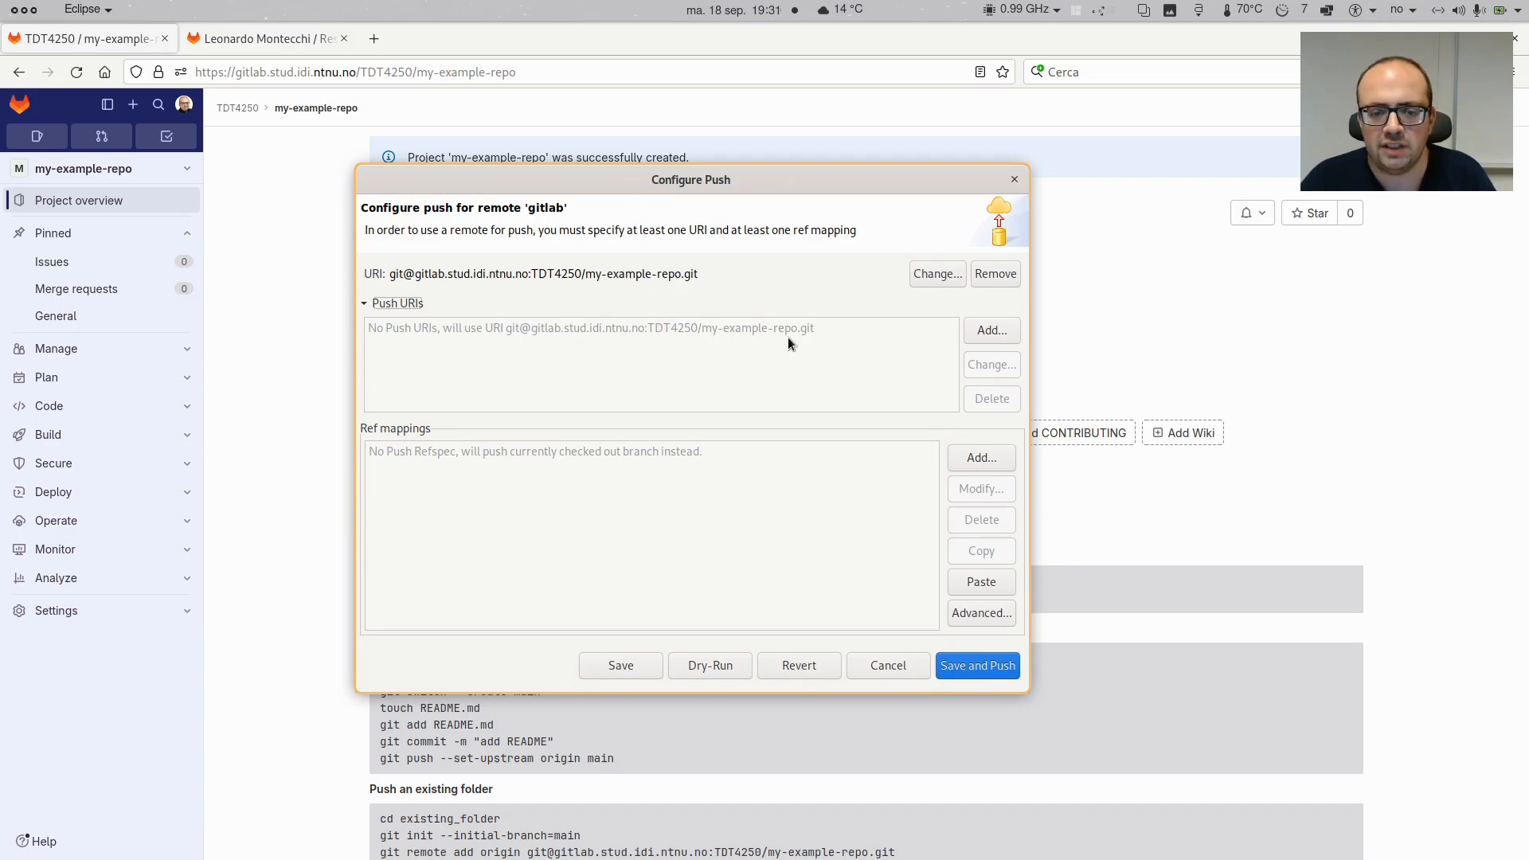
left_click(985, 327)
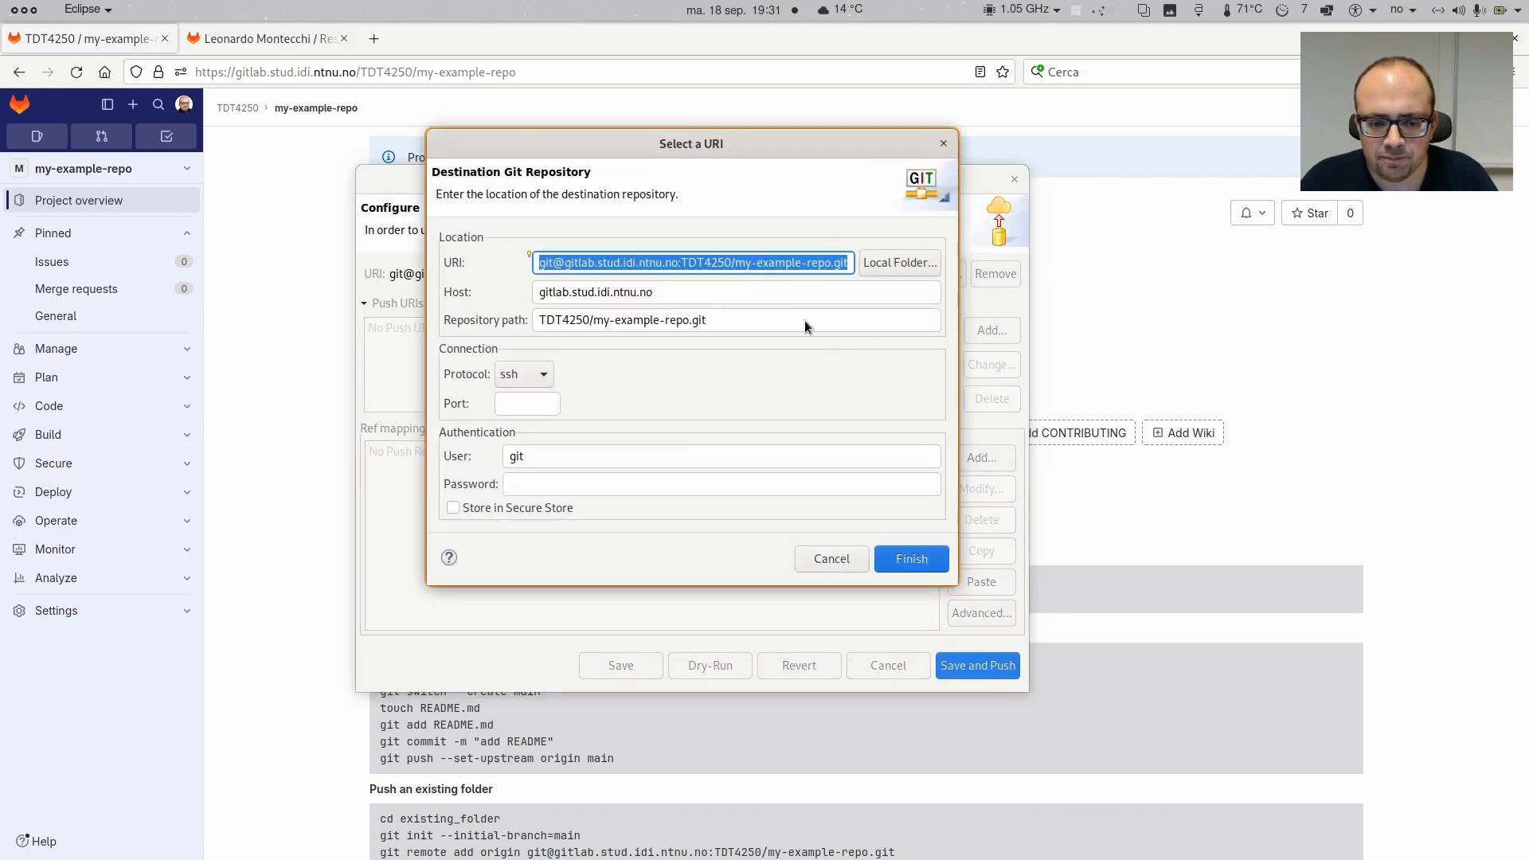
key("Escape")
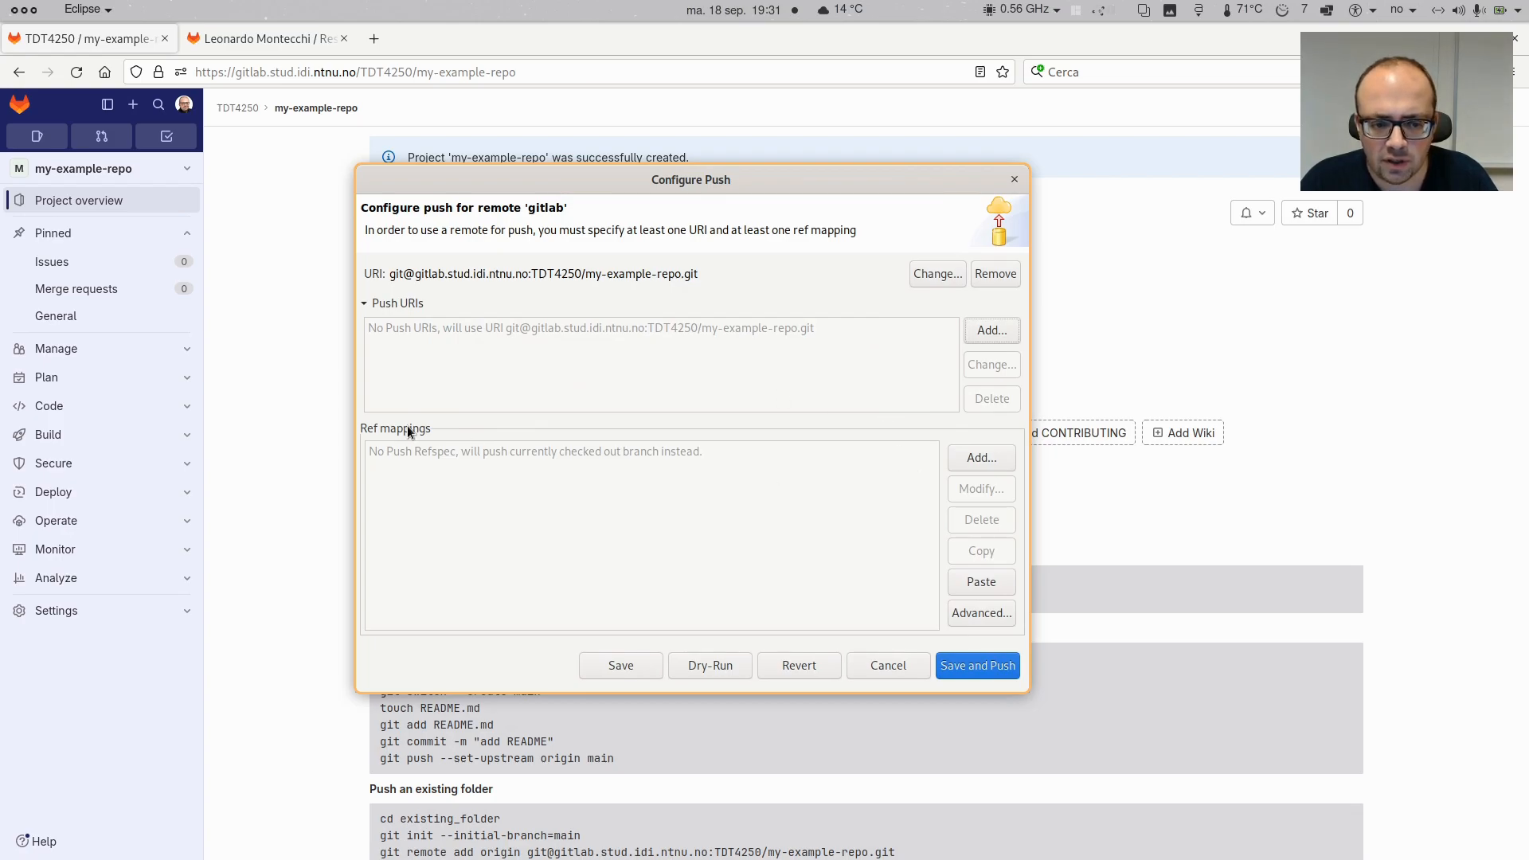
Start a new push ref mapping and choose the existing master branch, refs/heads/master, as its local branch
left_click(981, 457)
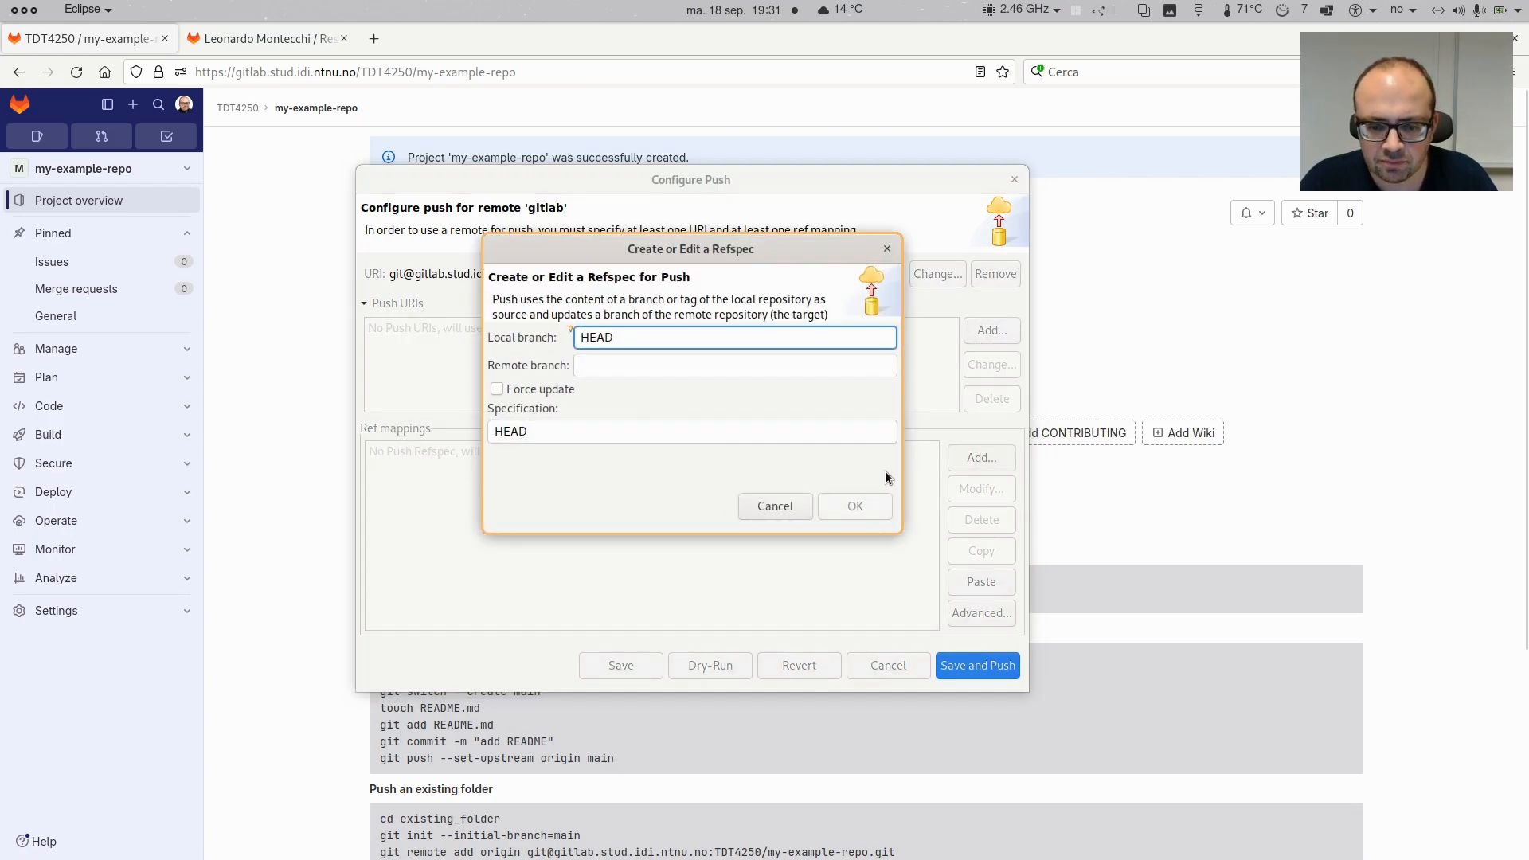
double_click(648, 337)
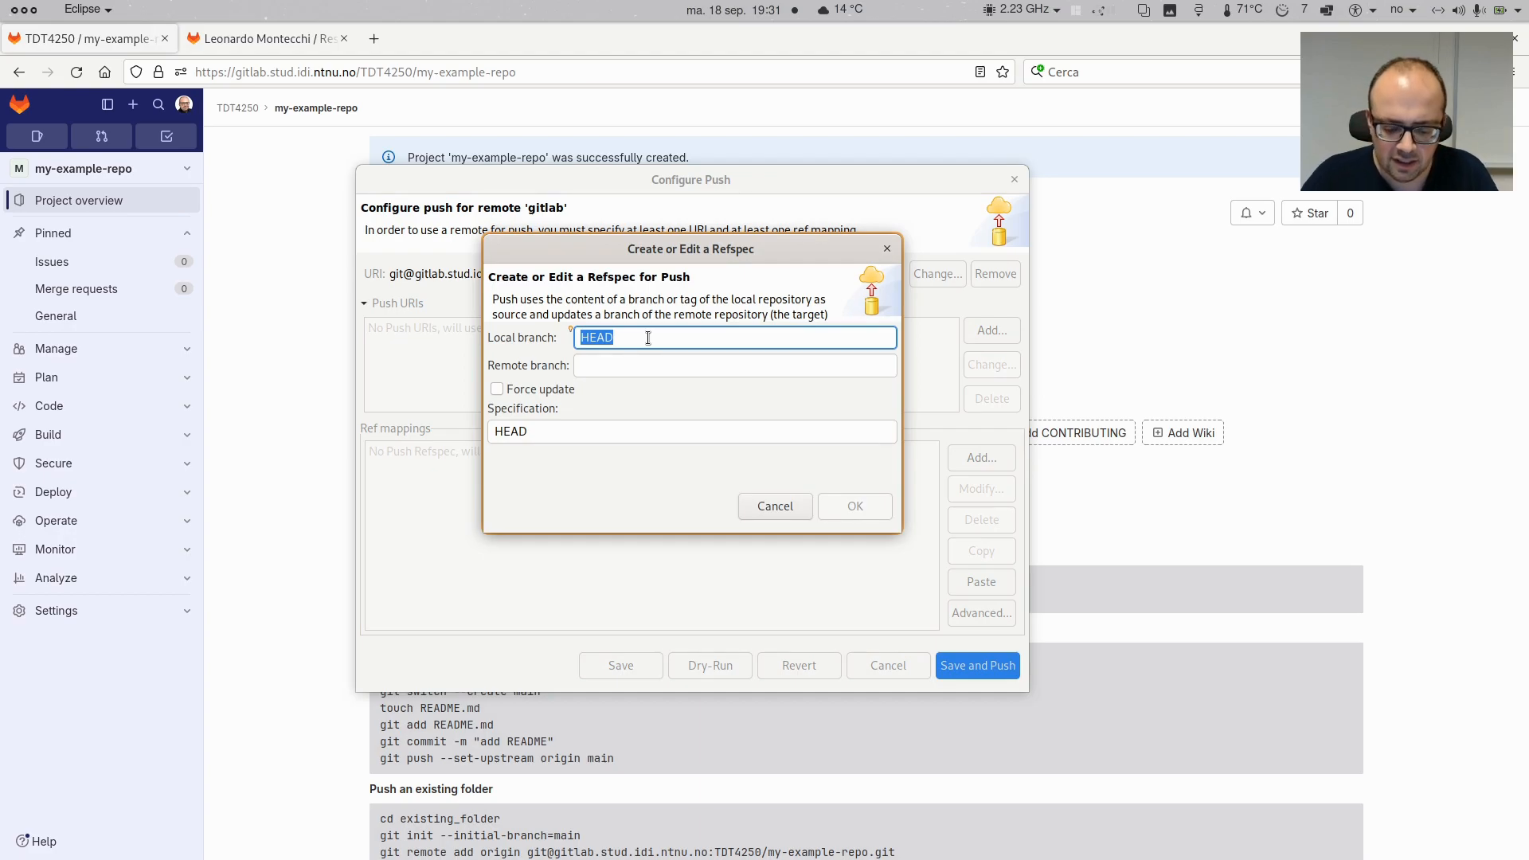
type("master")
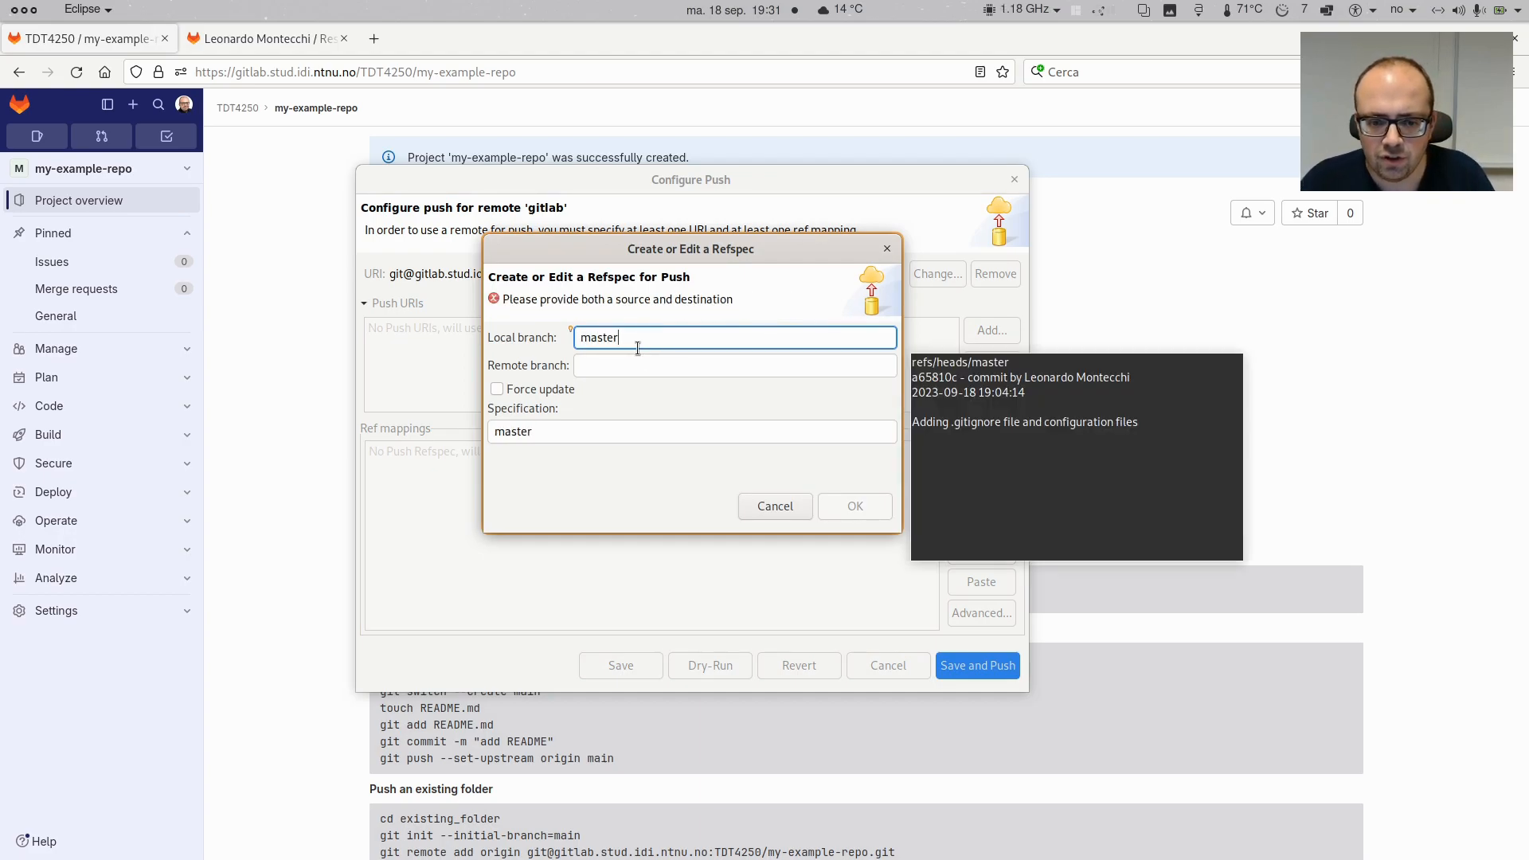
double_click(638, 345)
left_click(638, 344)
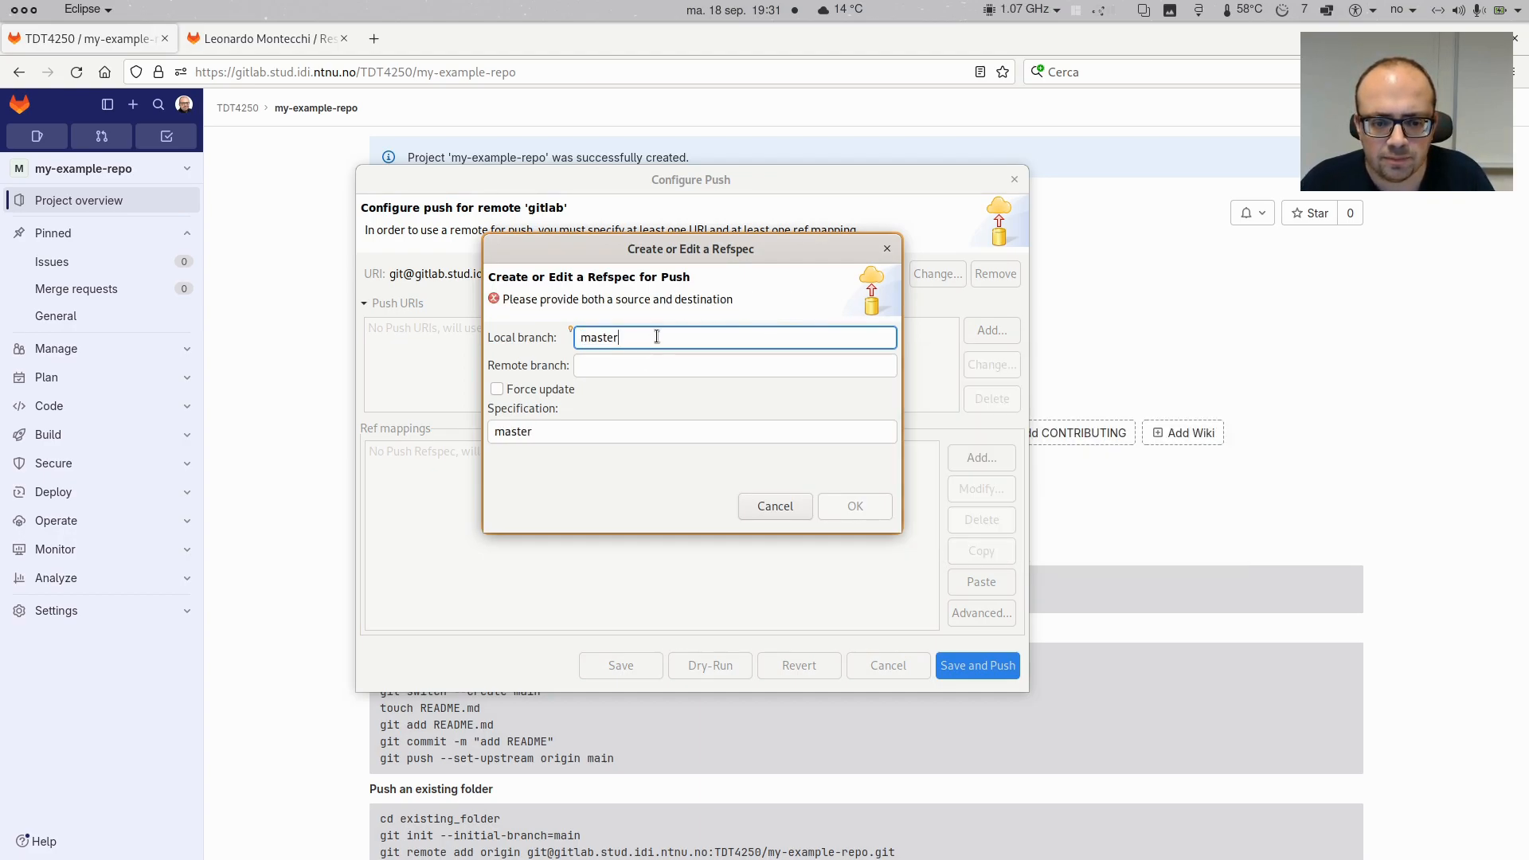
left_click(642, 362)
left_click(646, 340)
double_click(646, 340)
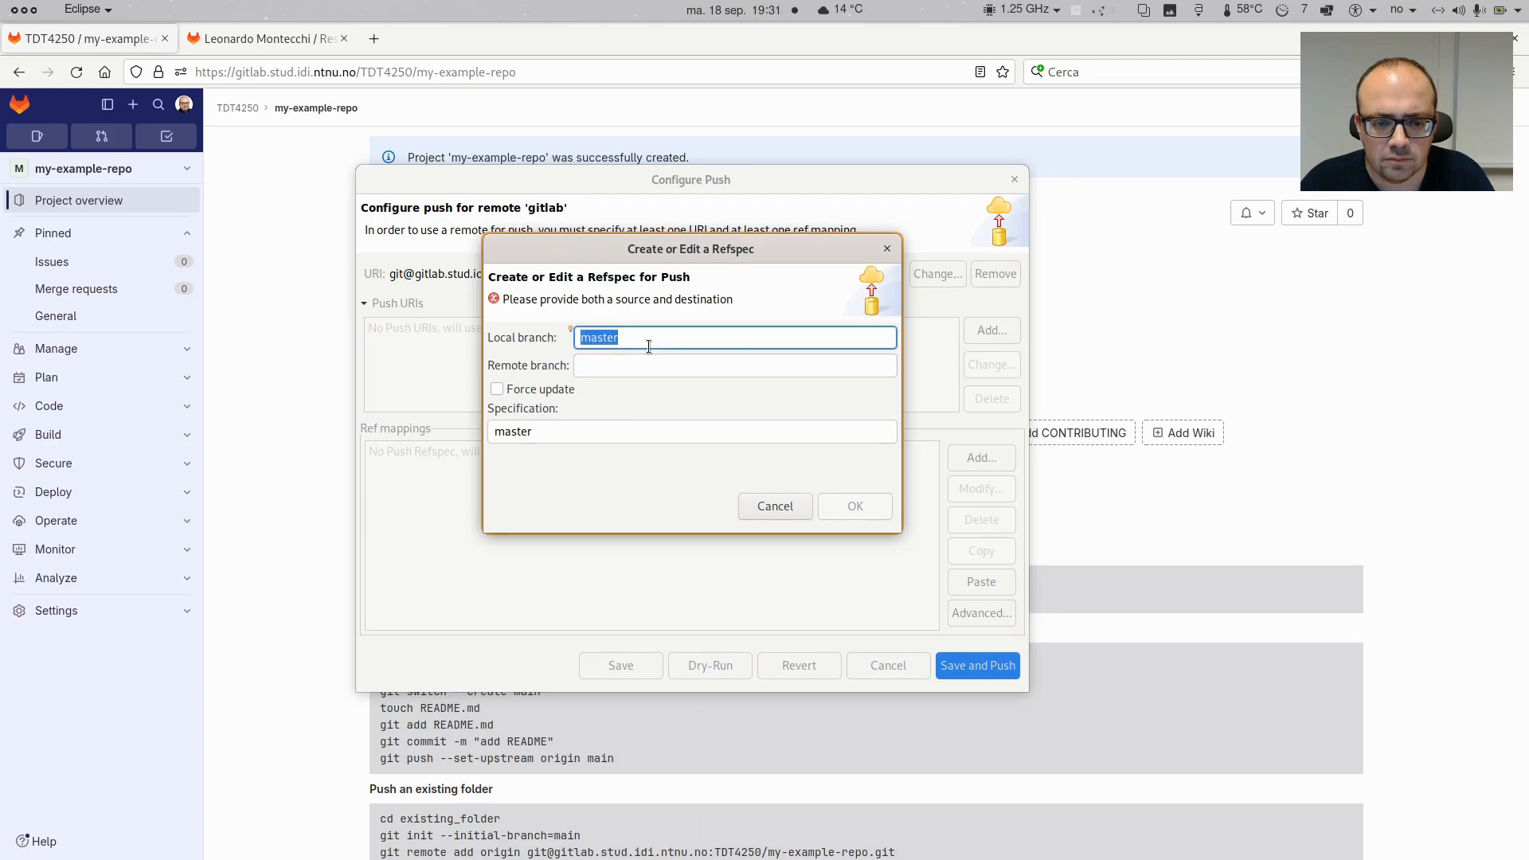
key("BackSpace")
type("mas")
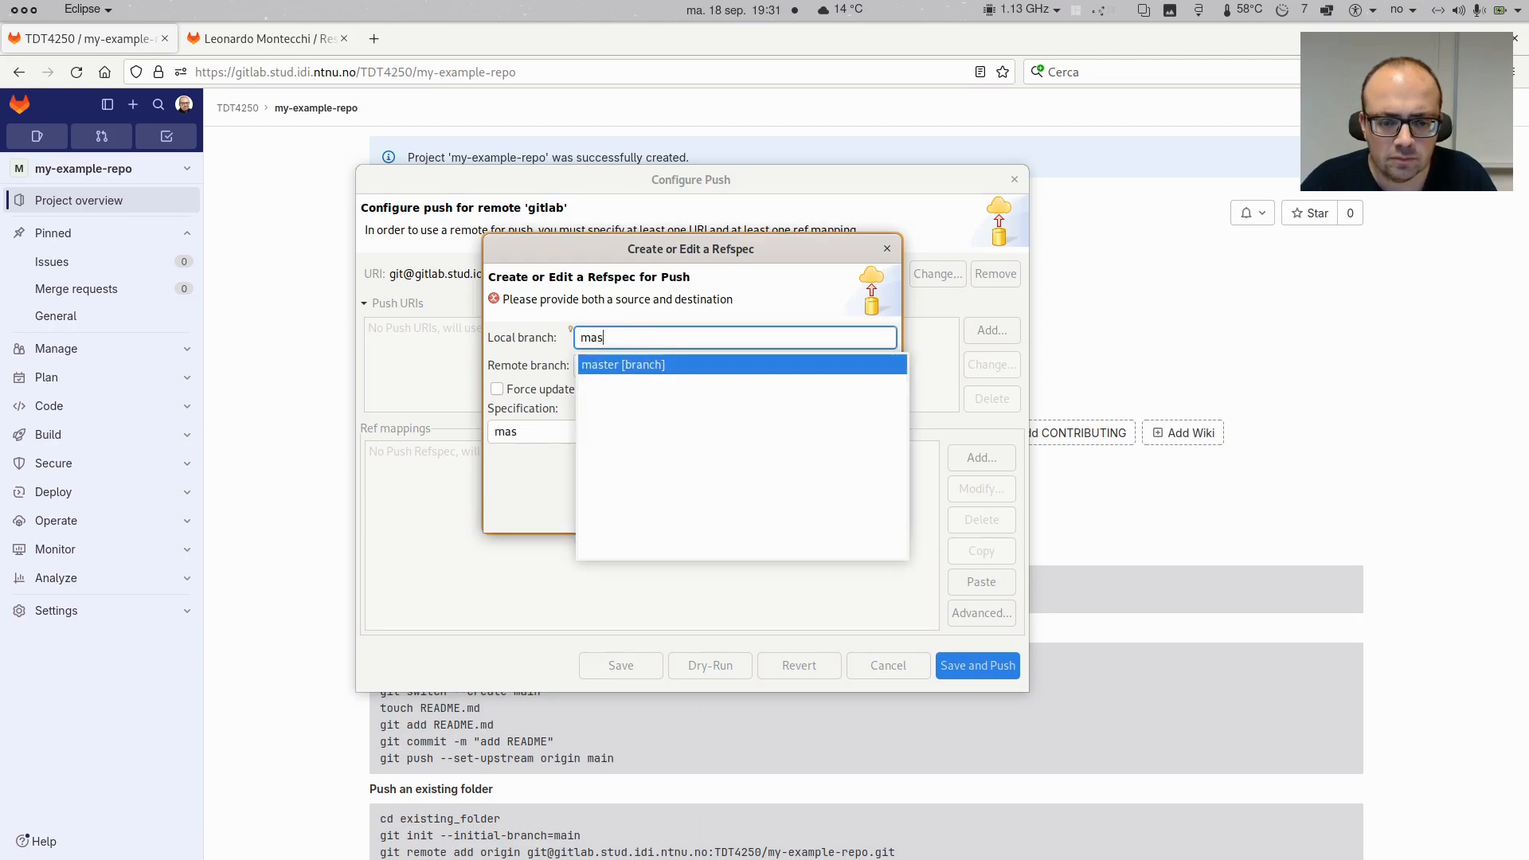
left_click(661, 363)
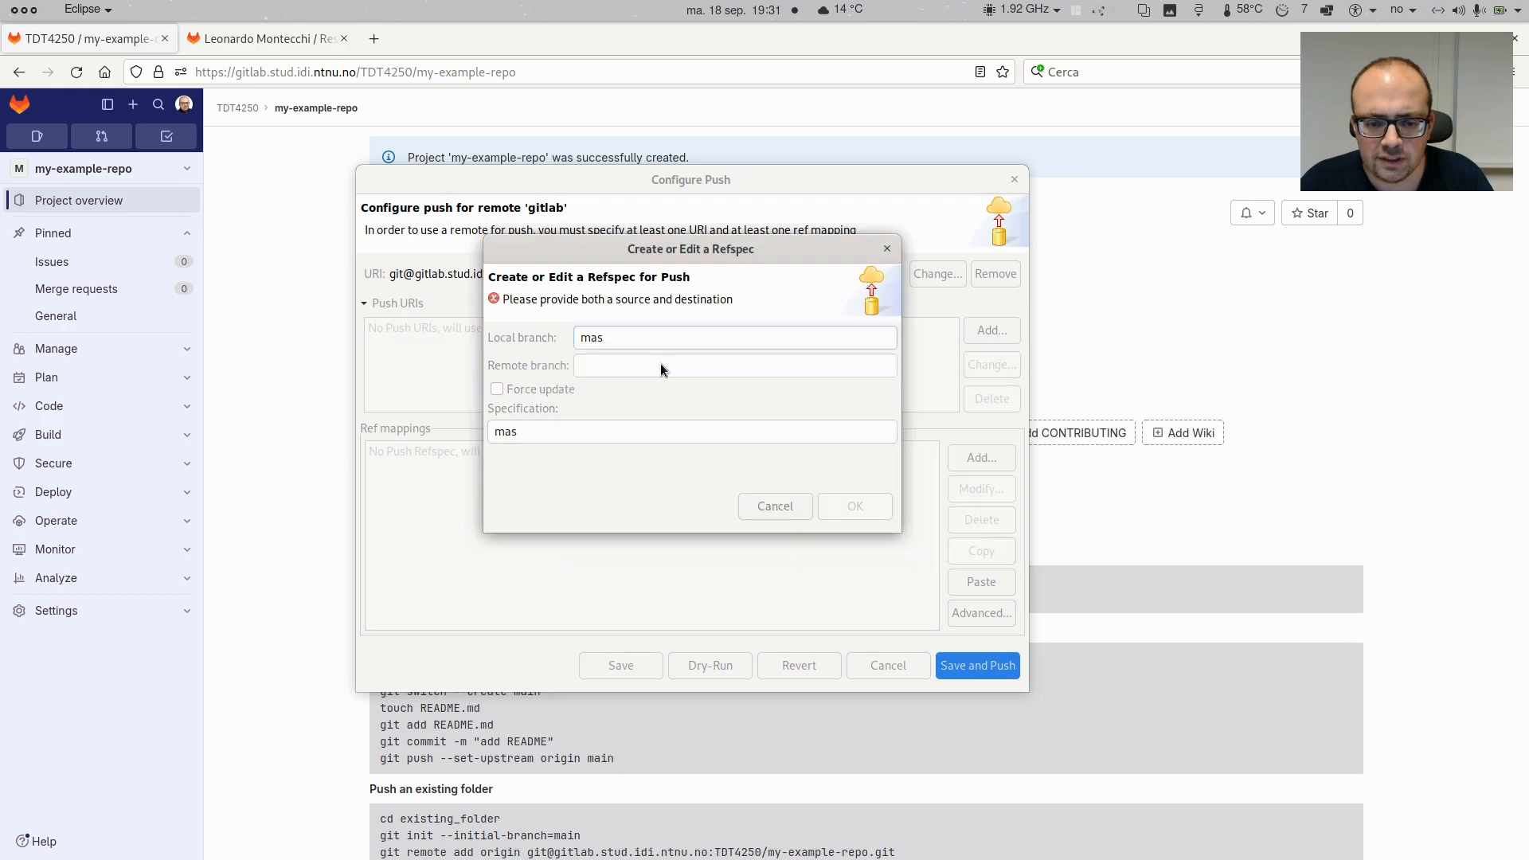
Complete the ref mapping with master as the remote branch, and save the push configuration while pushing to gitlab
left_click(702, 368)
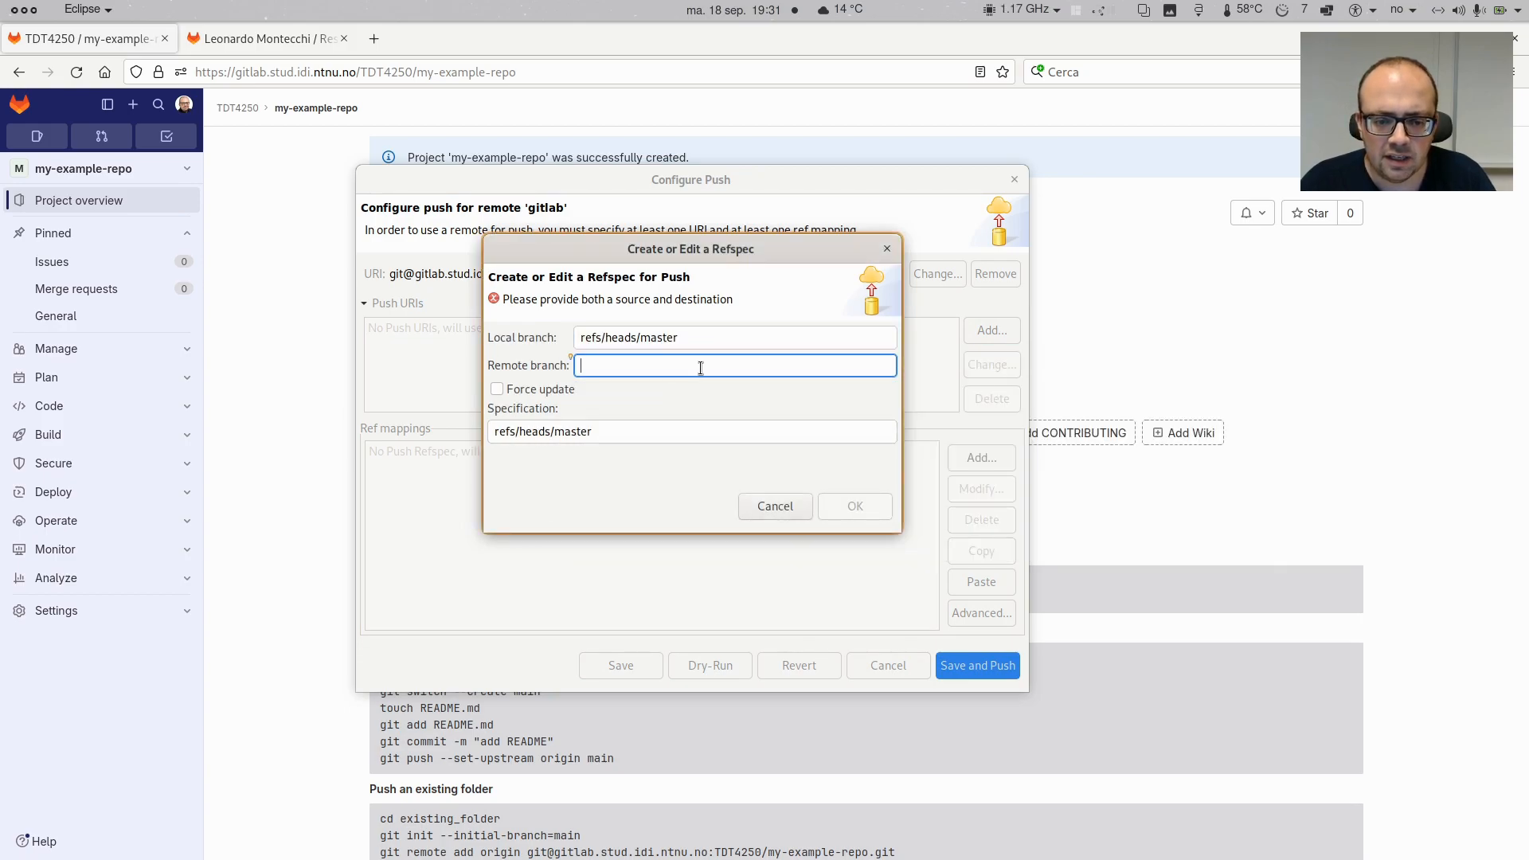
type("m")
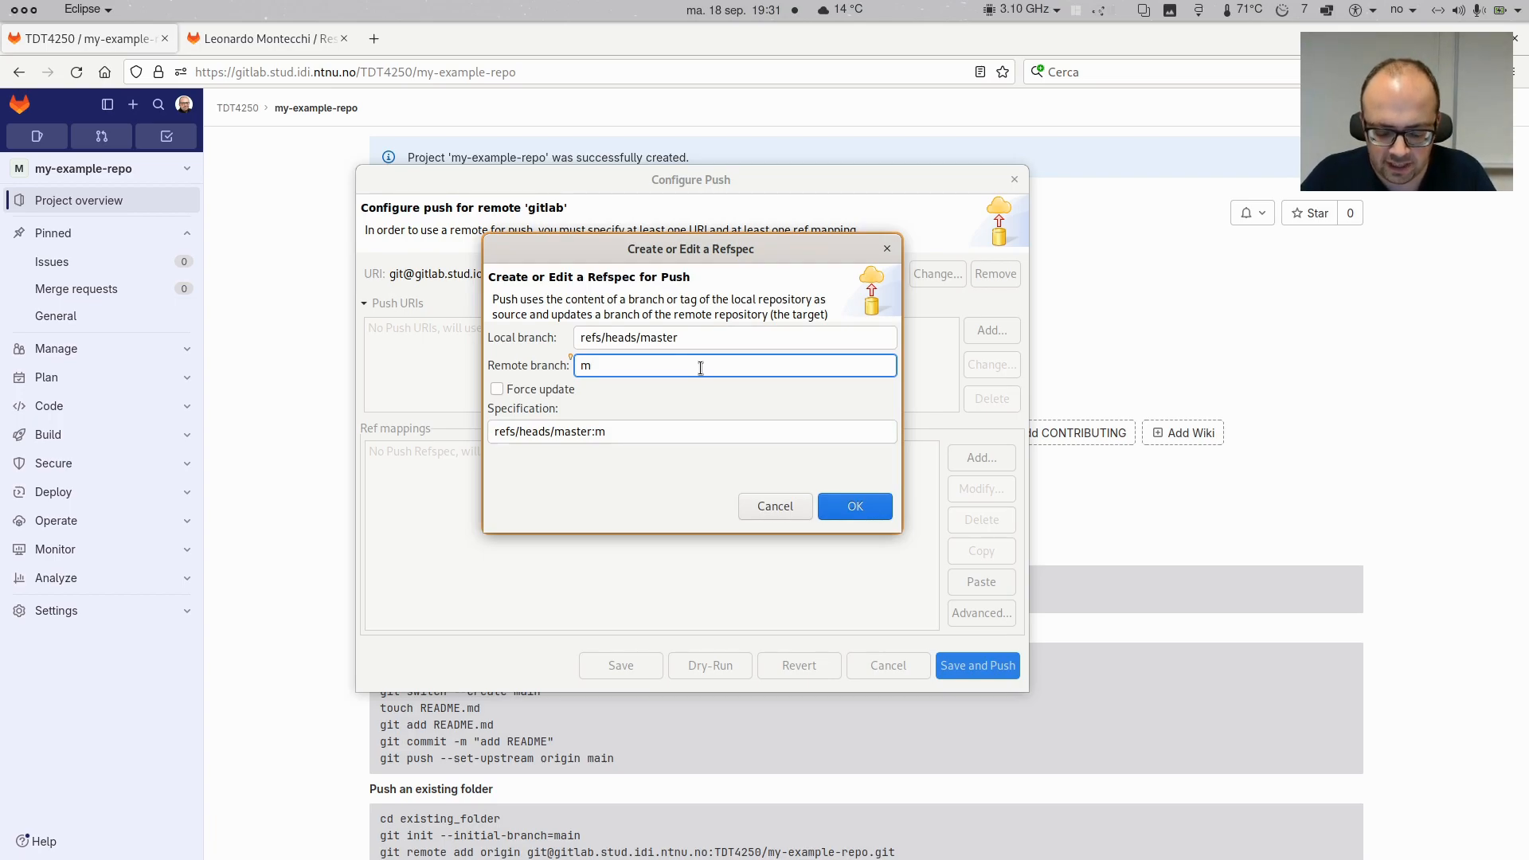
key("BackSpace")
type("master")
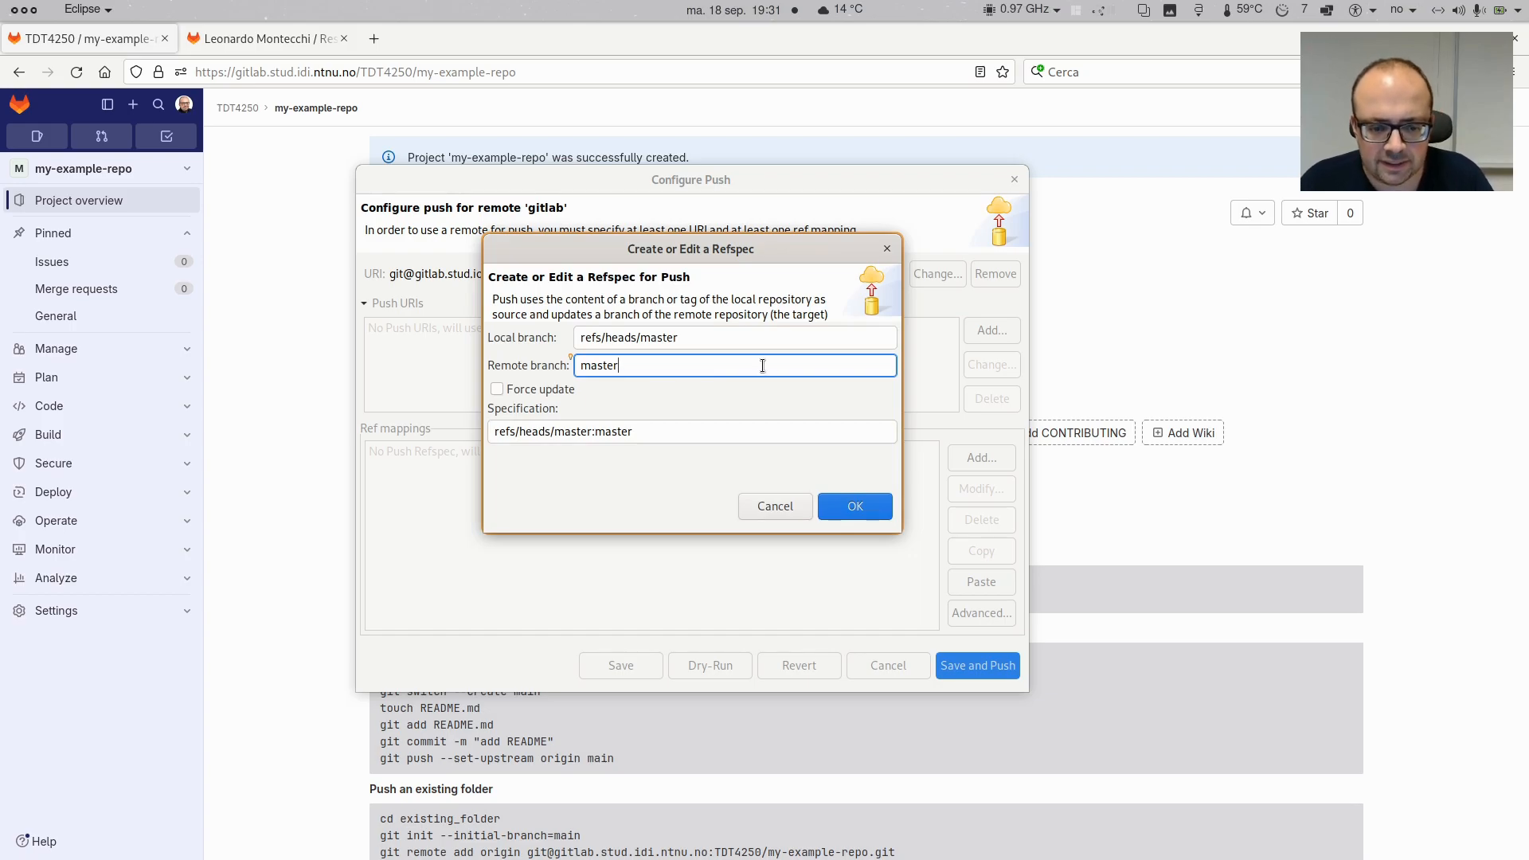
left_click(859, 510)
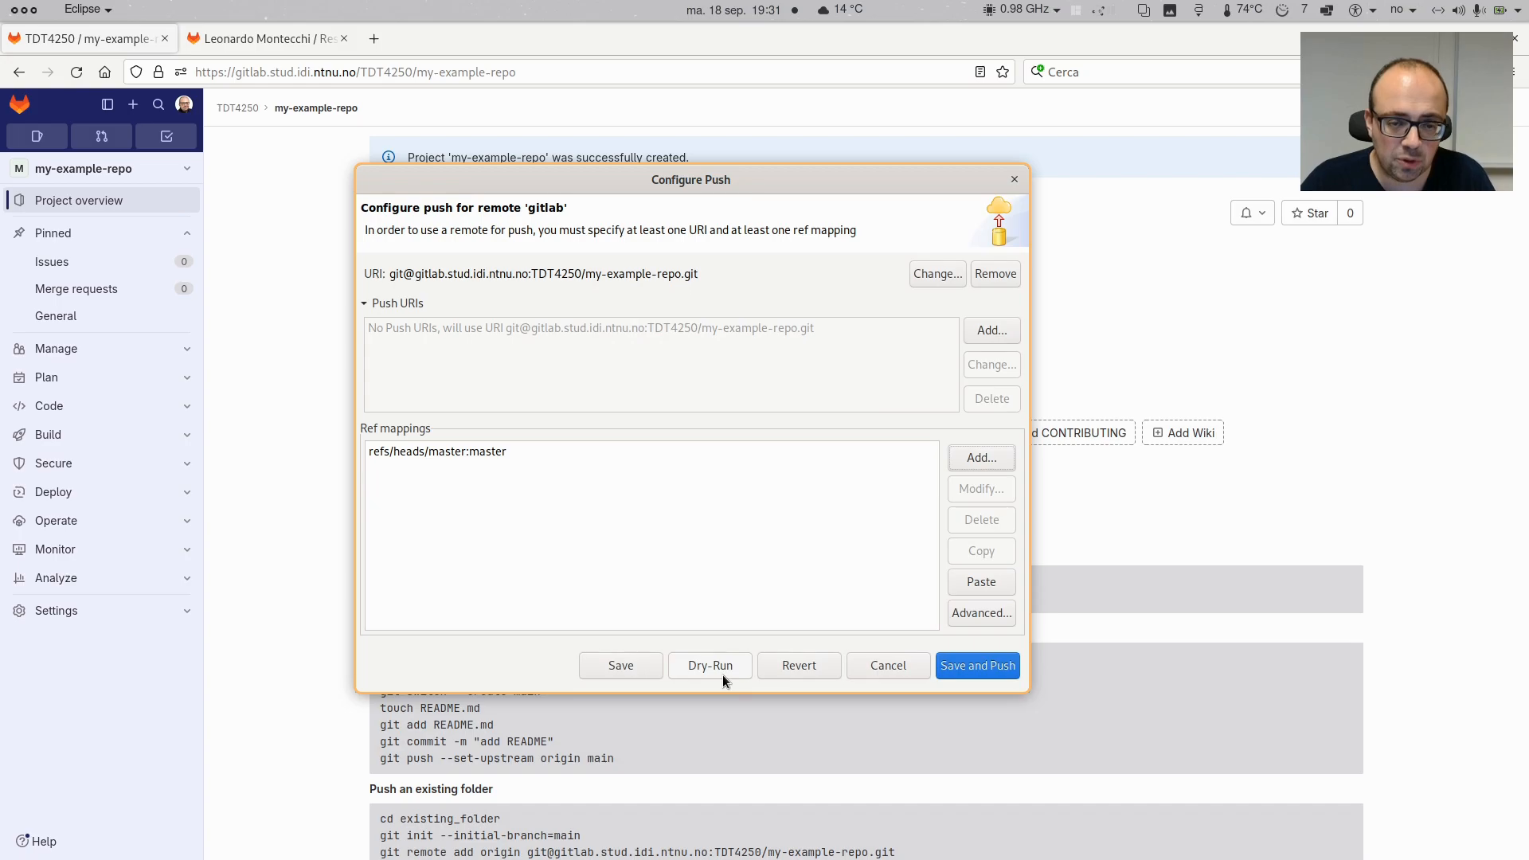
left_click(1000, 667)
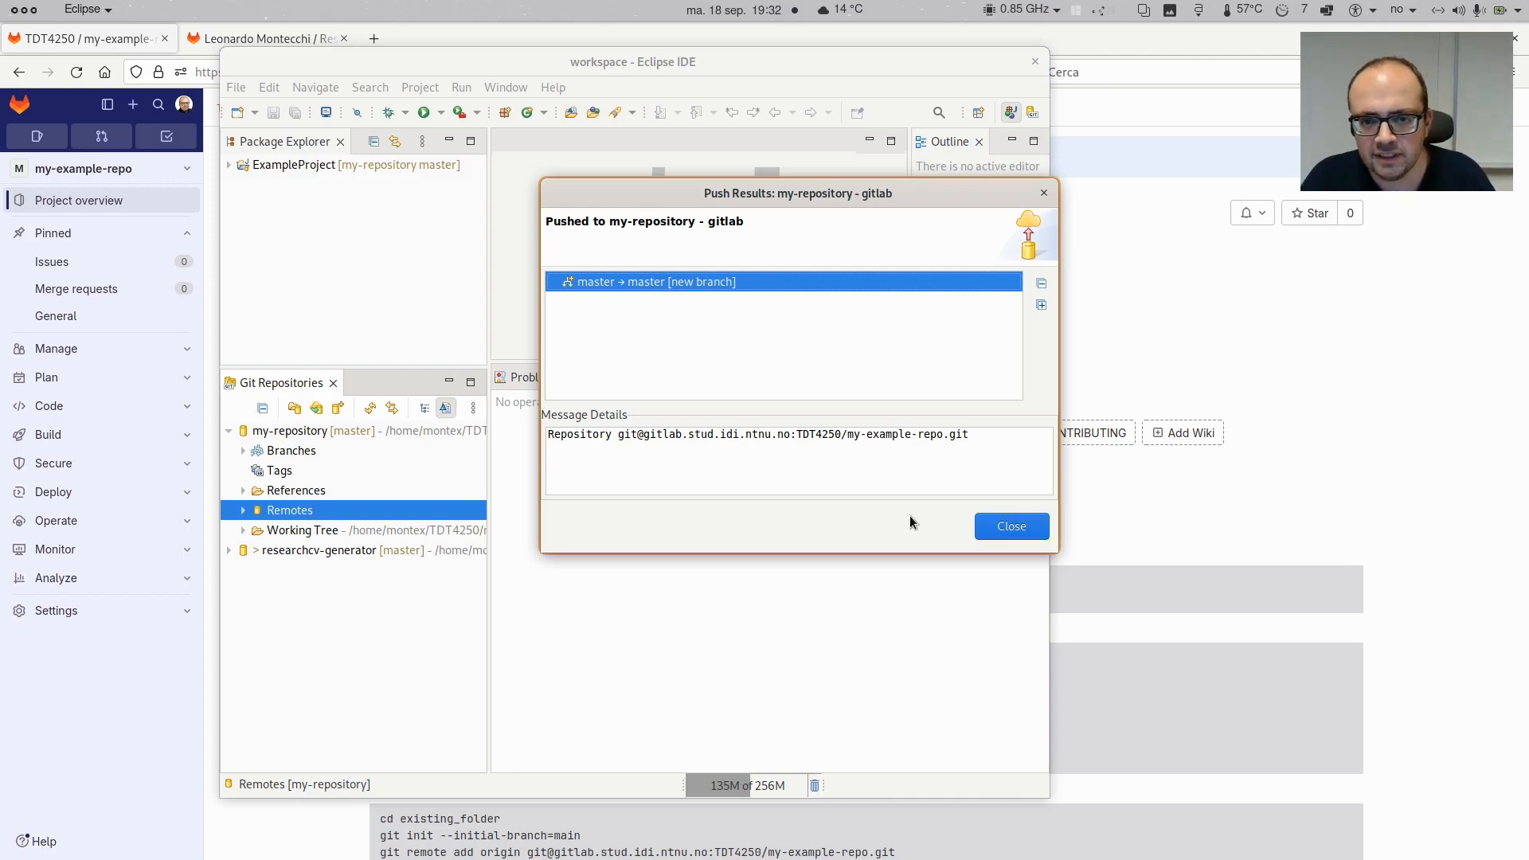
left_click(1501, 9)
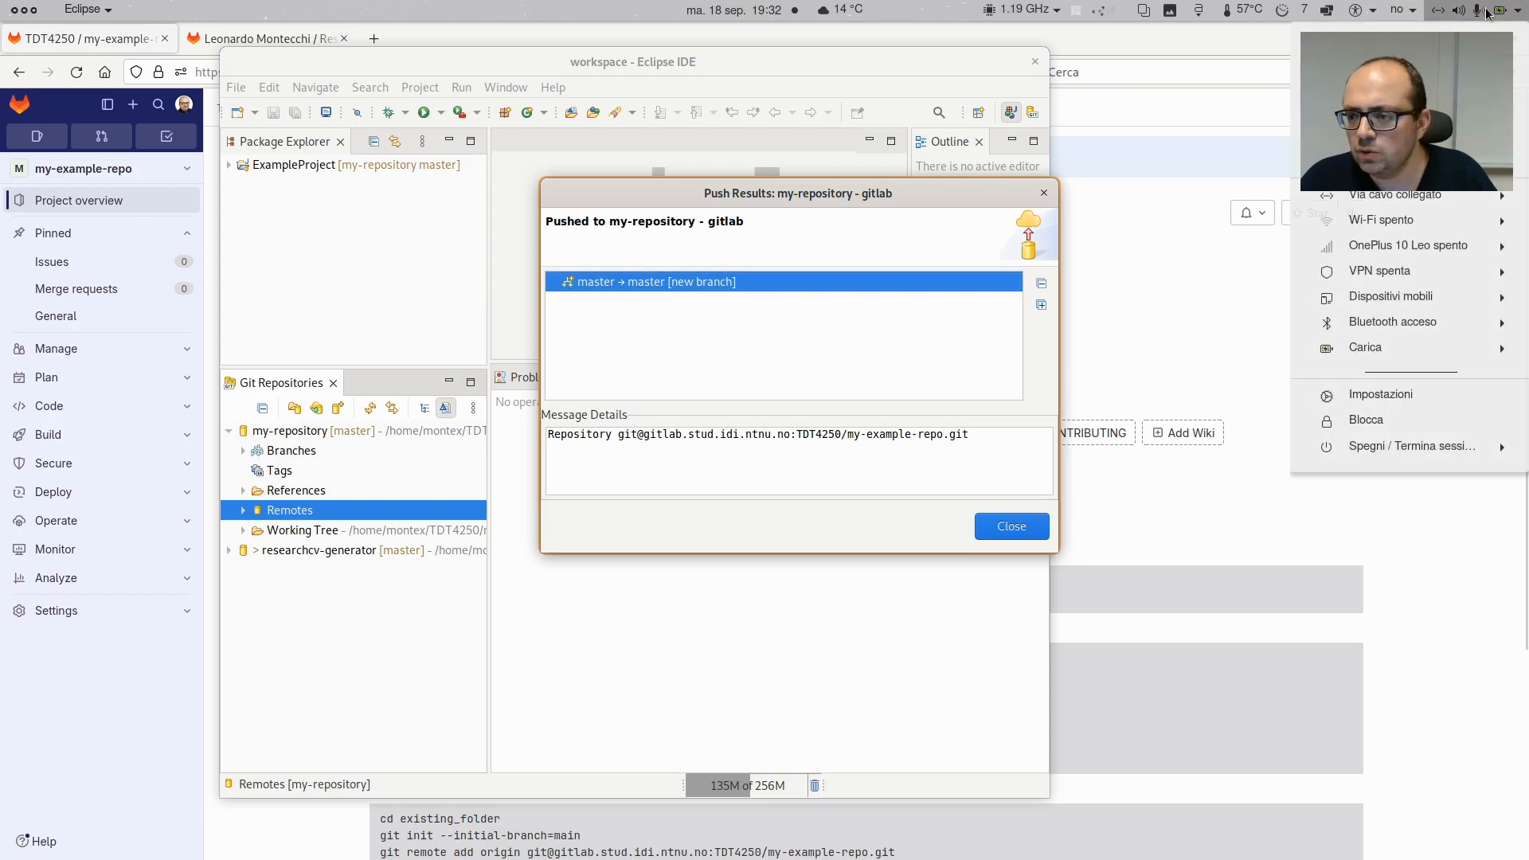
left_click(1443, 272)
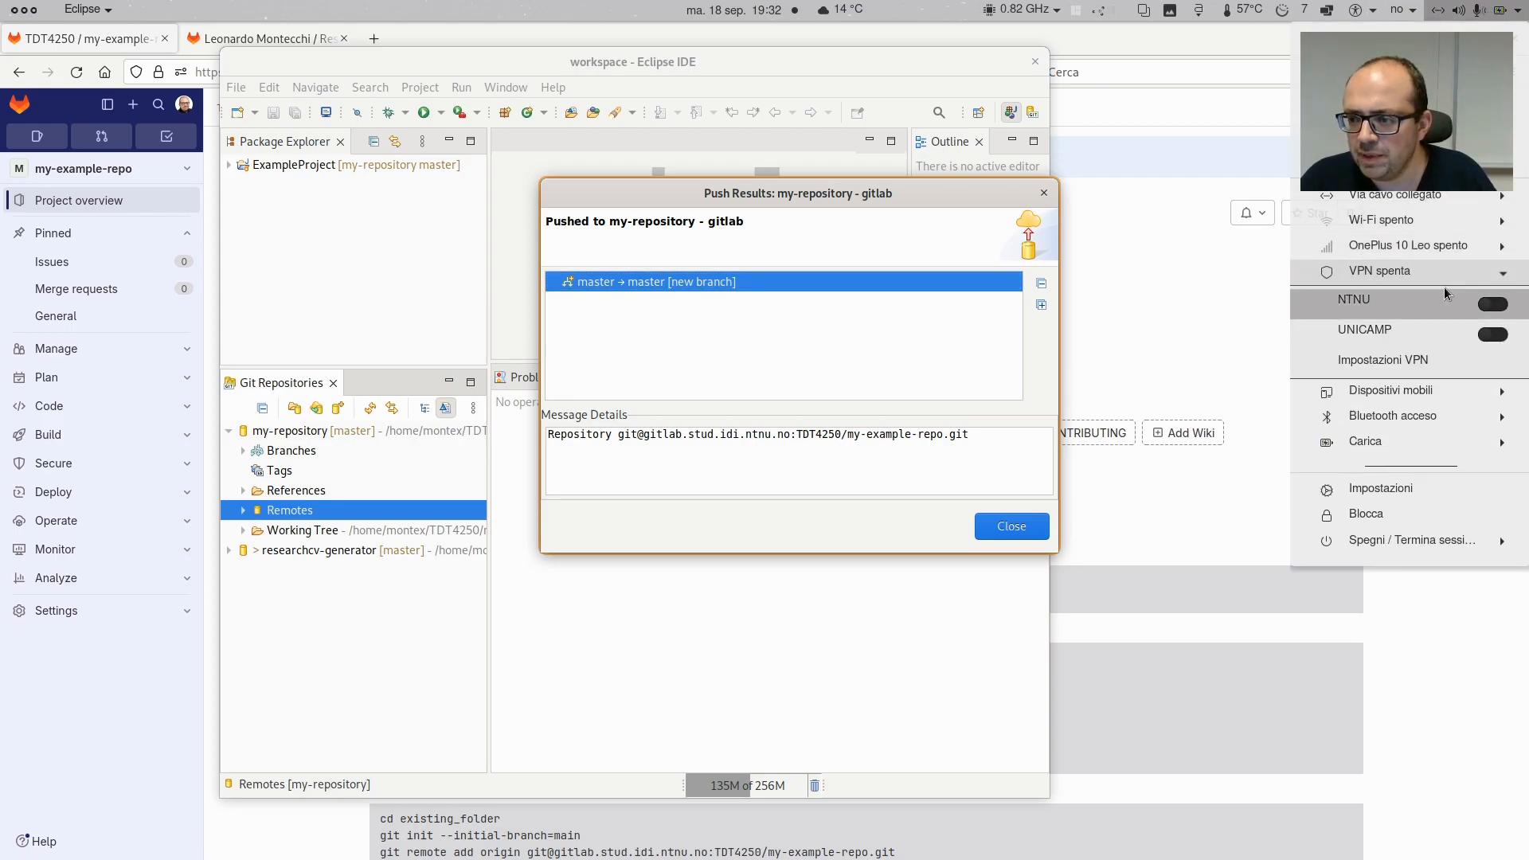
left_click(1445, 275)
left_click(1500, 6)
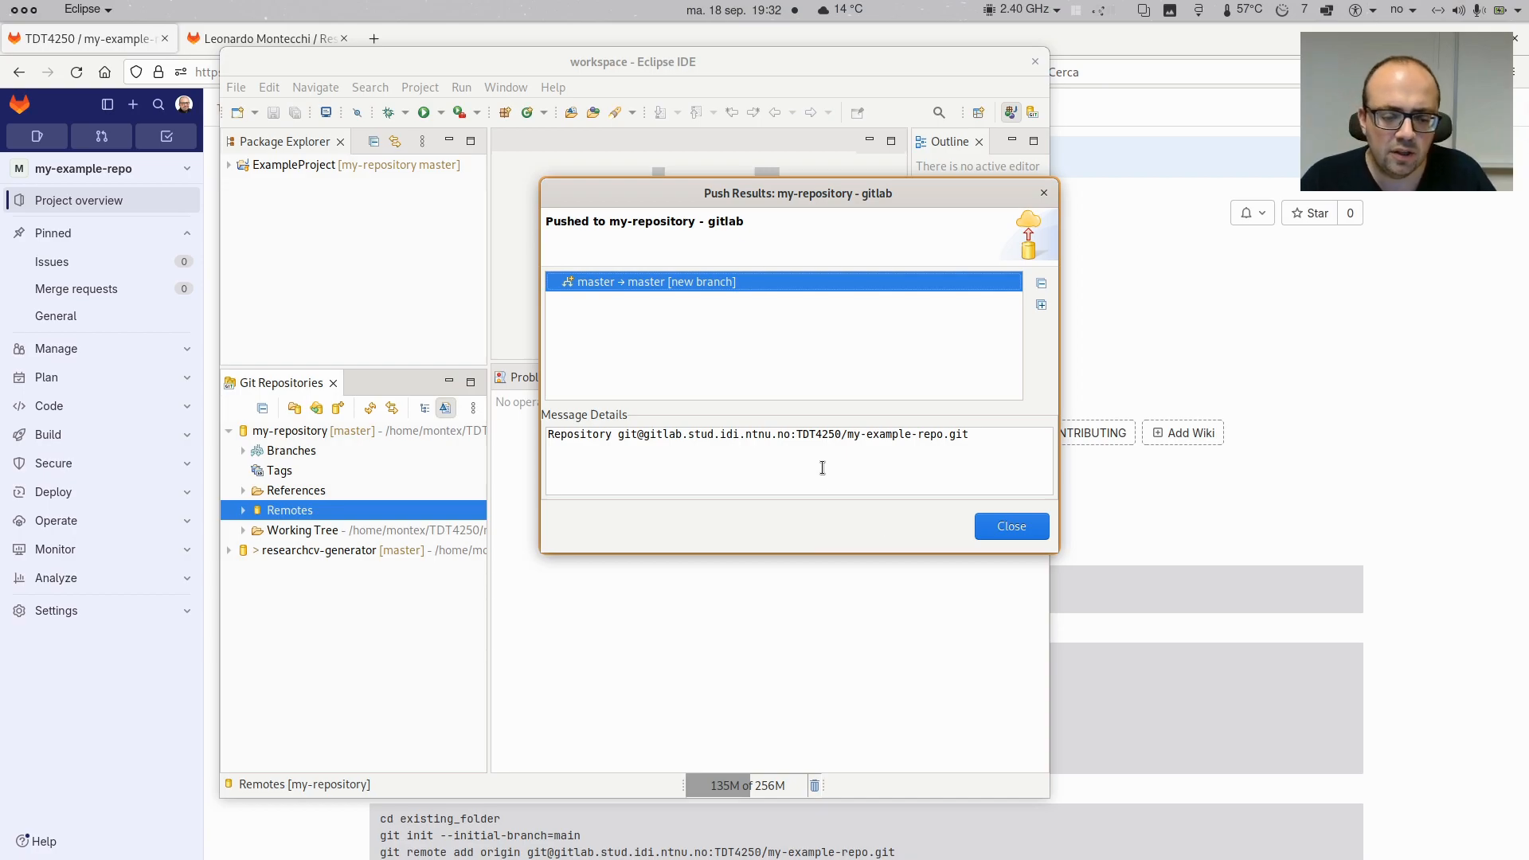
Dismiss the push results and inspect the pushed .gitignore file on my-example-repo's reloaded GitLab page
left_click(1028, 531)
left_click(1258, 527)
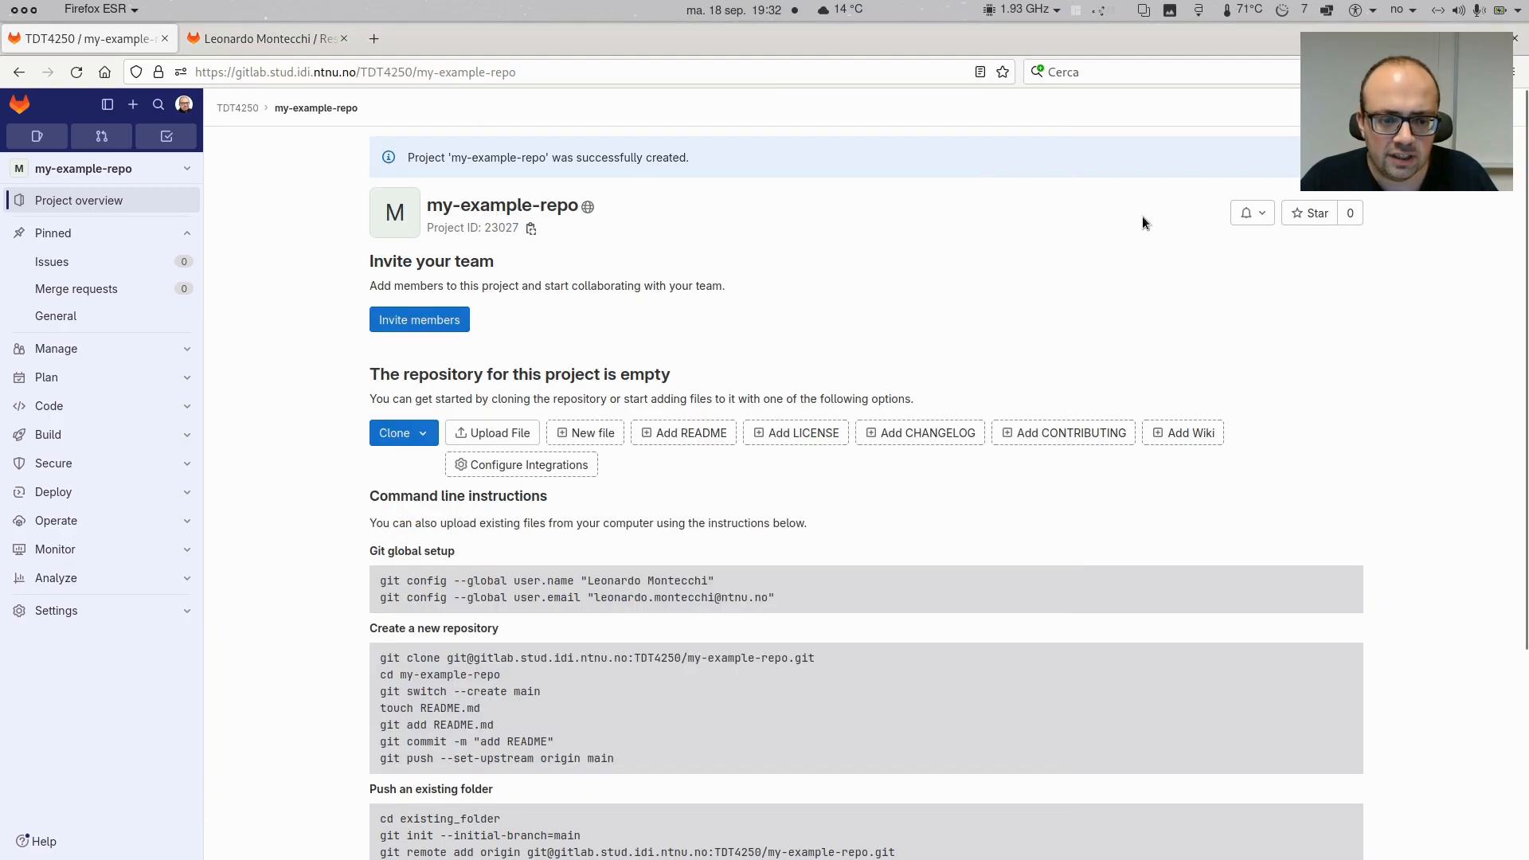
left_click(612, 73)
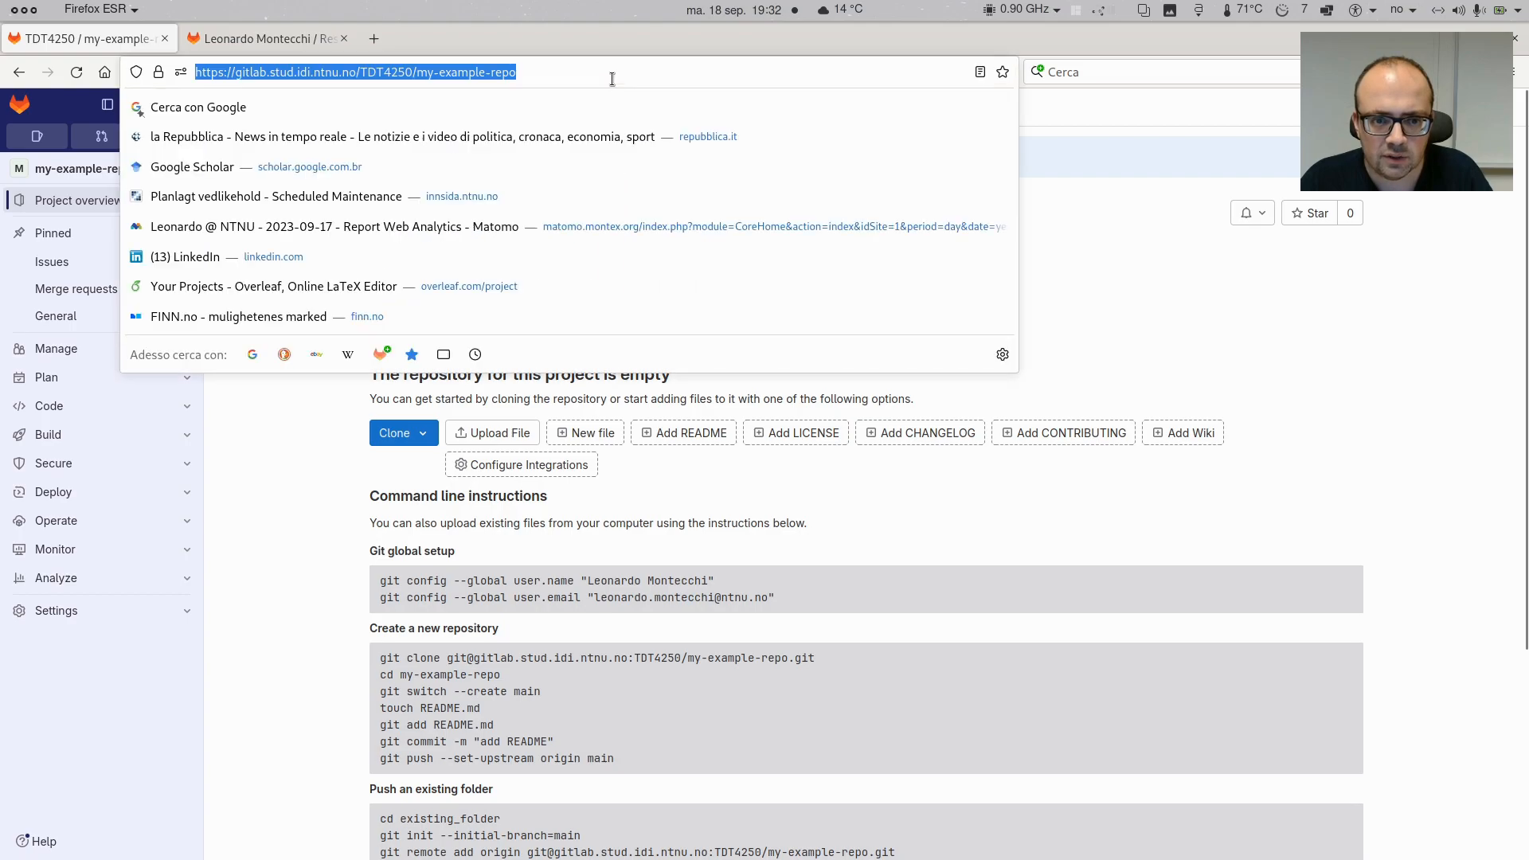
key("Return")
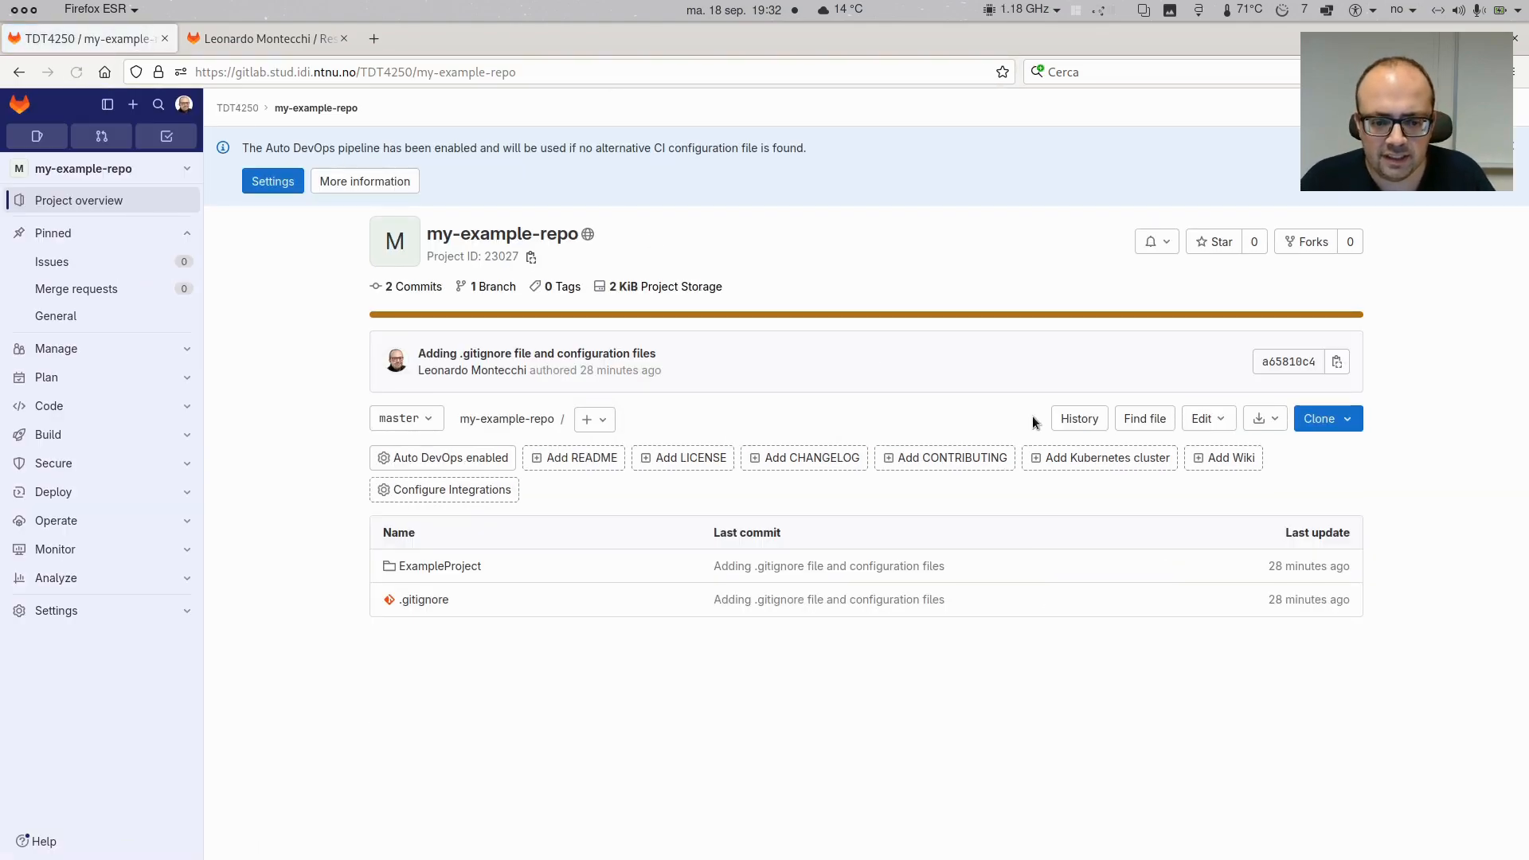
left_click(425, 600)
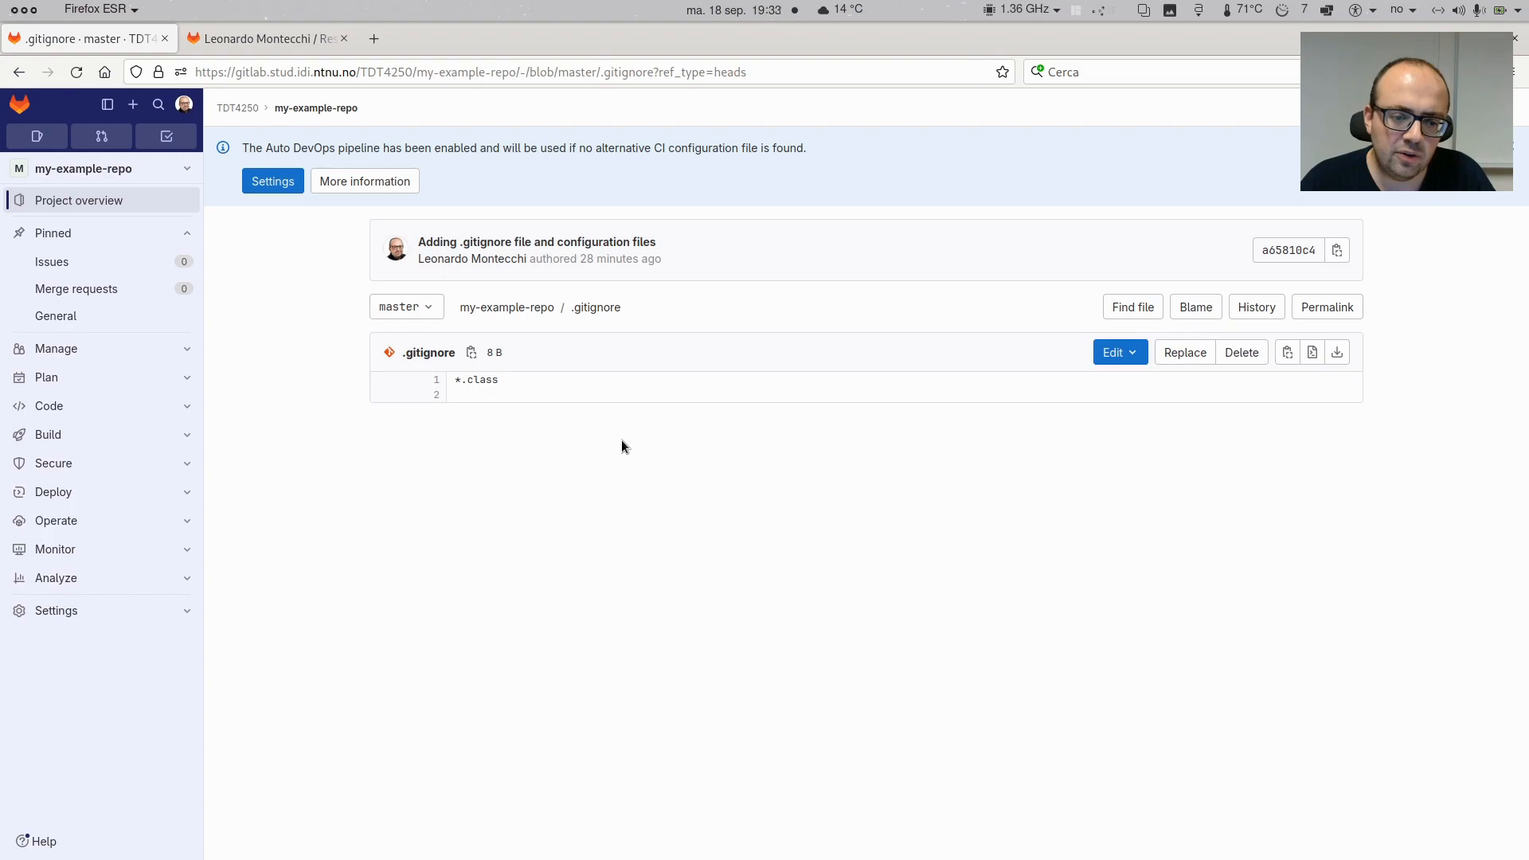
Inspect module-info.java in ExampleProject's src folder on GitLab, and return to the my-example-repo project page
key("alt+Left")
left_click(471, 567)
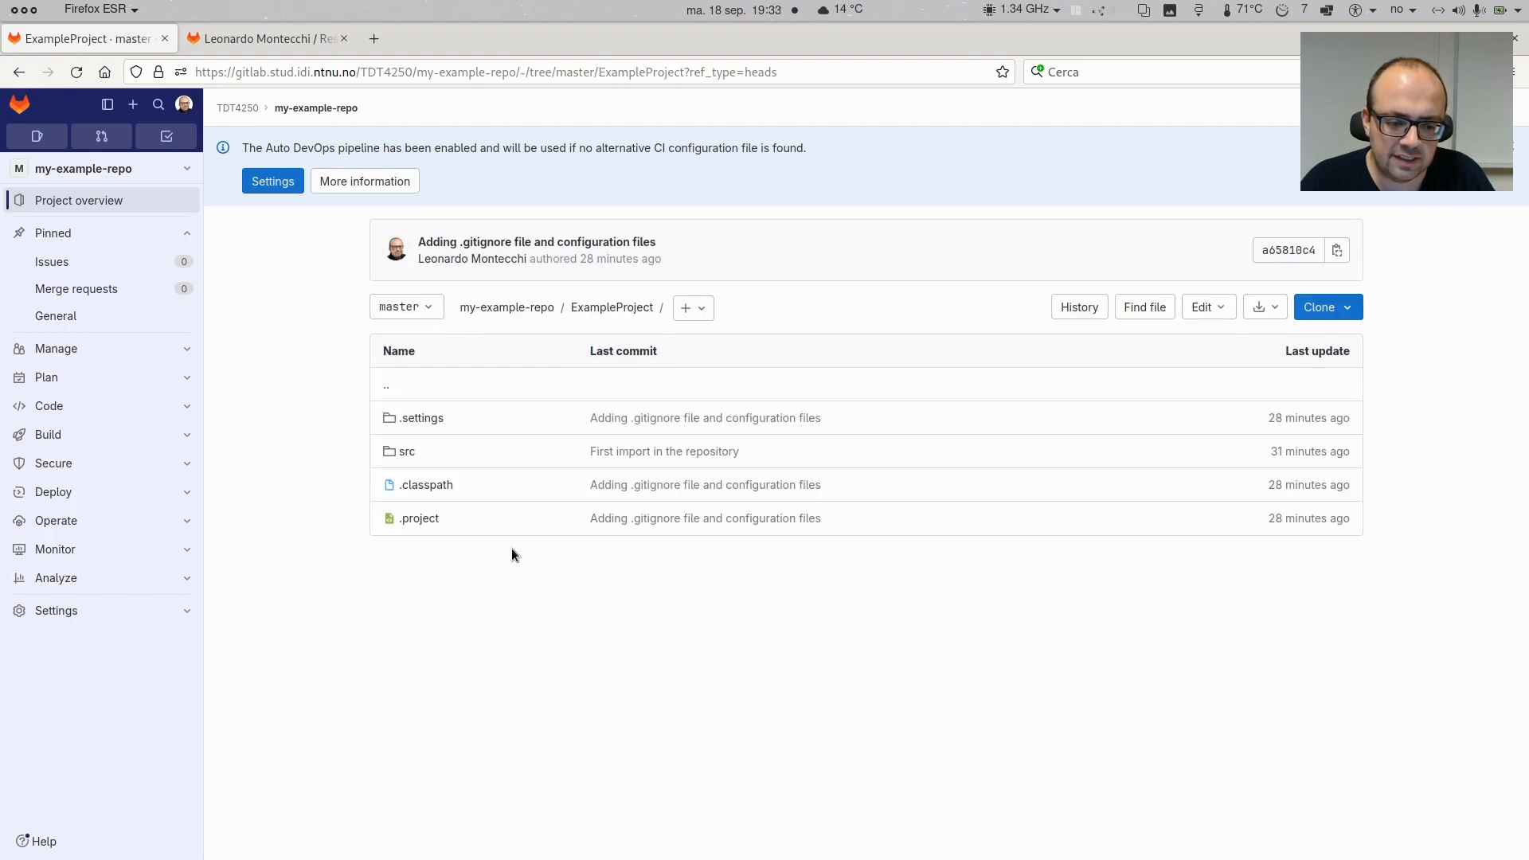
left_click(406, 451)
left_click(470, 418)
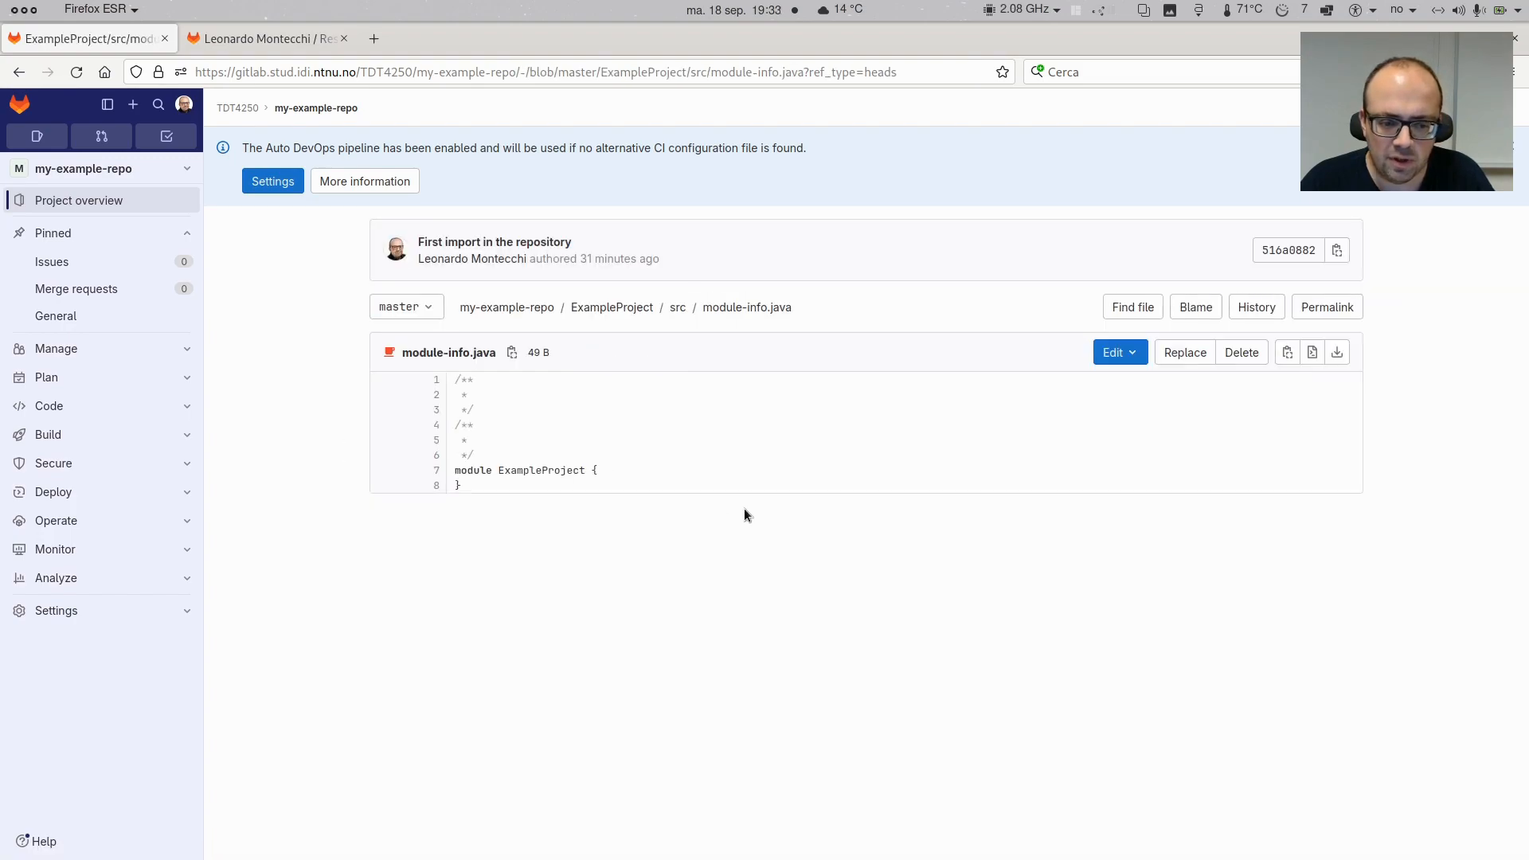
key("alt+Left")
key("alt+Left")
key("alt+Left")
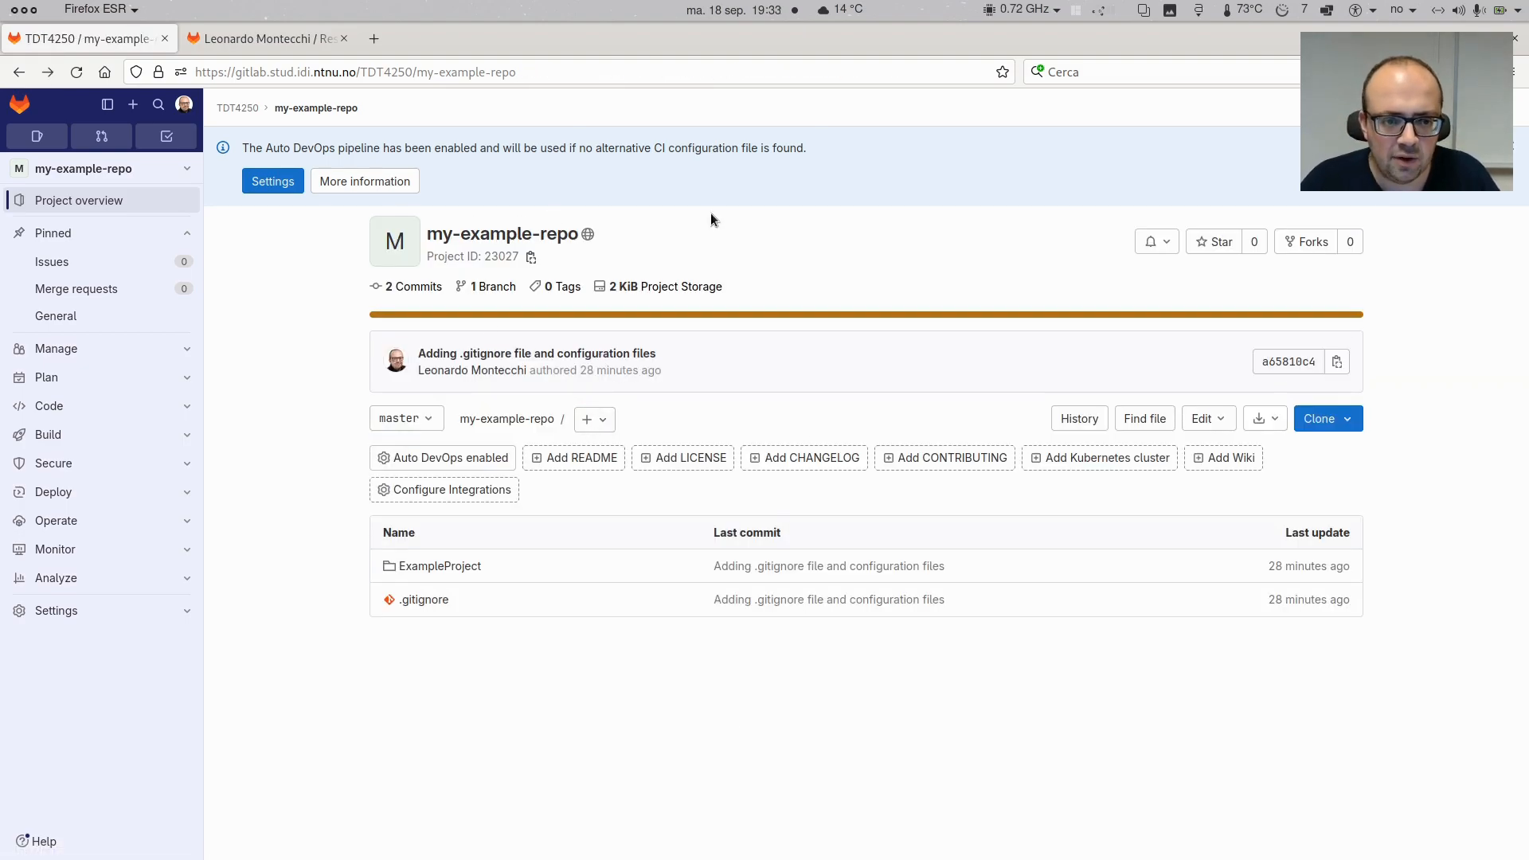
Switch to Eclipse and examine my-repository's contents and its Git Staging view
key("alt+Tab")
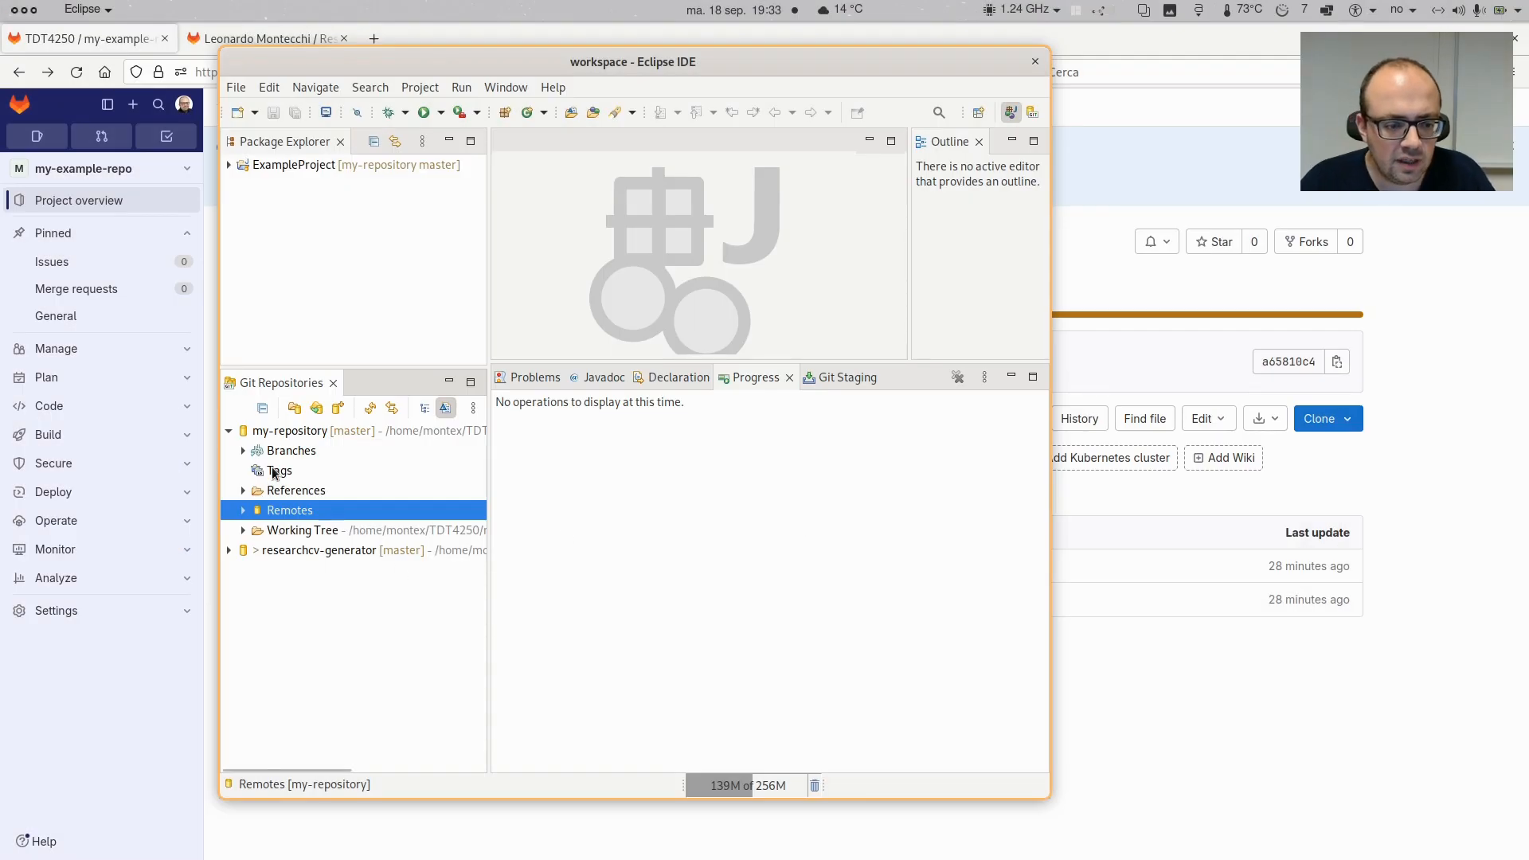
left_click(289, 433)
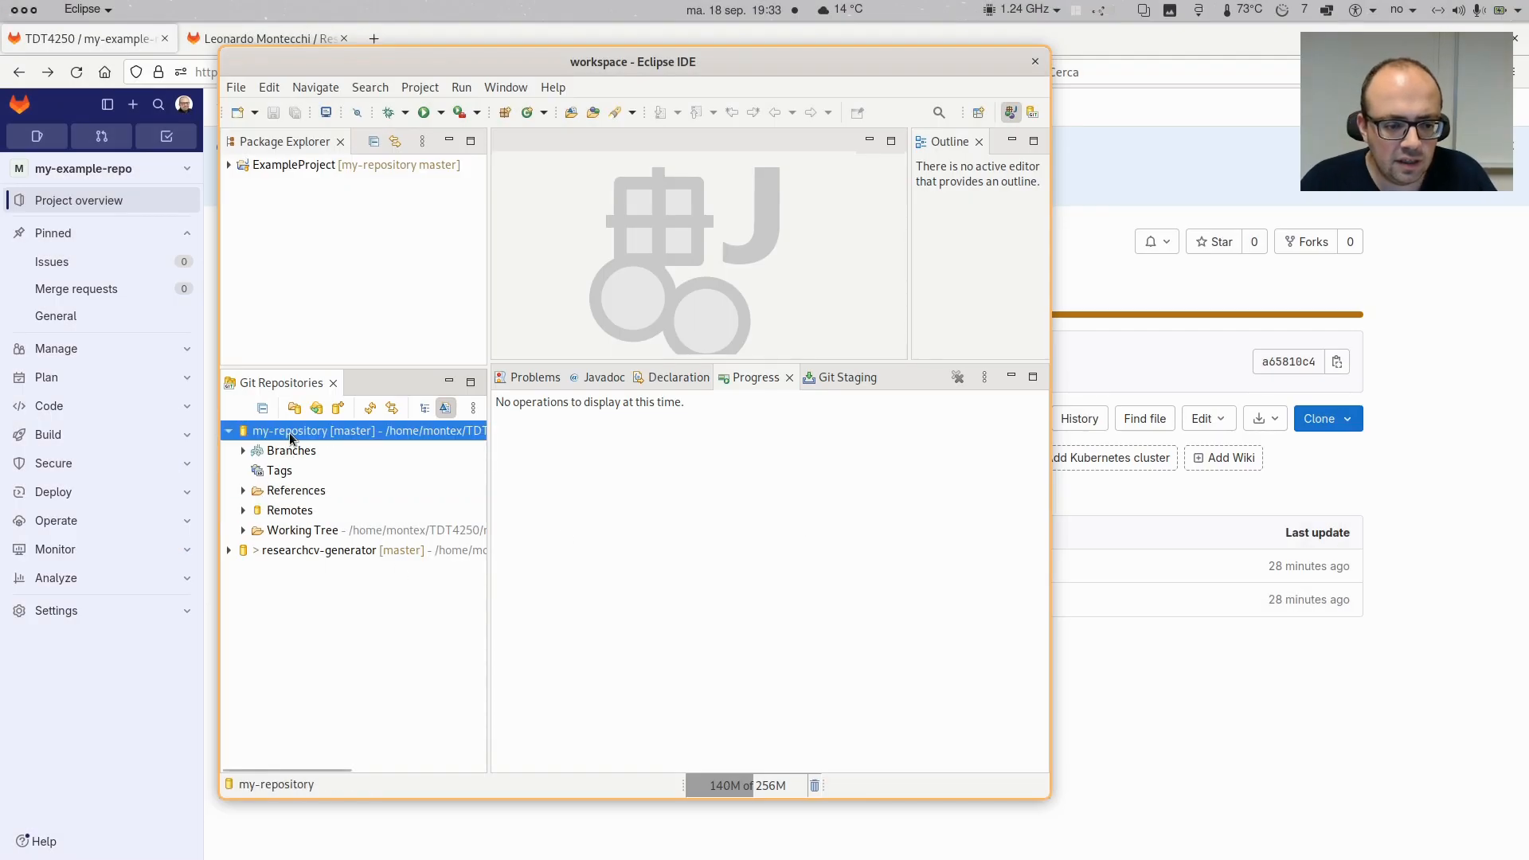
double_click(289, 432)
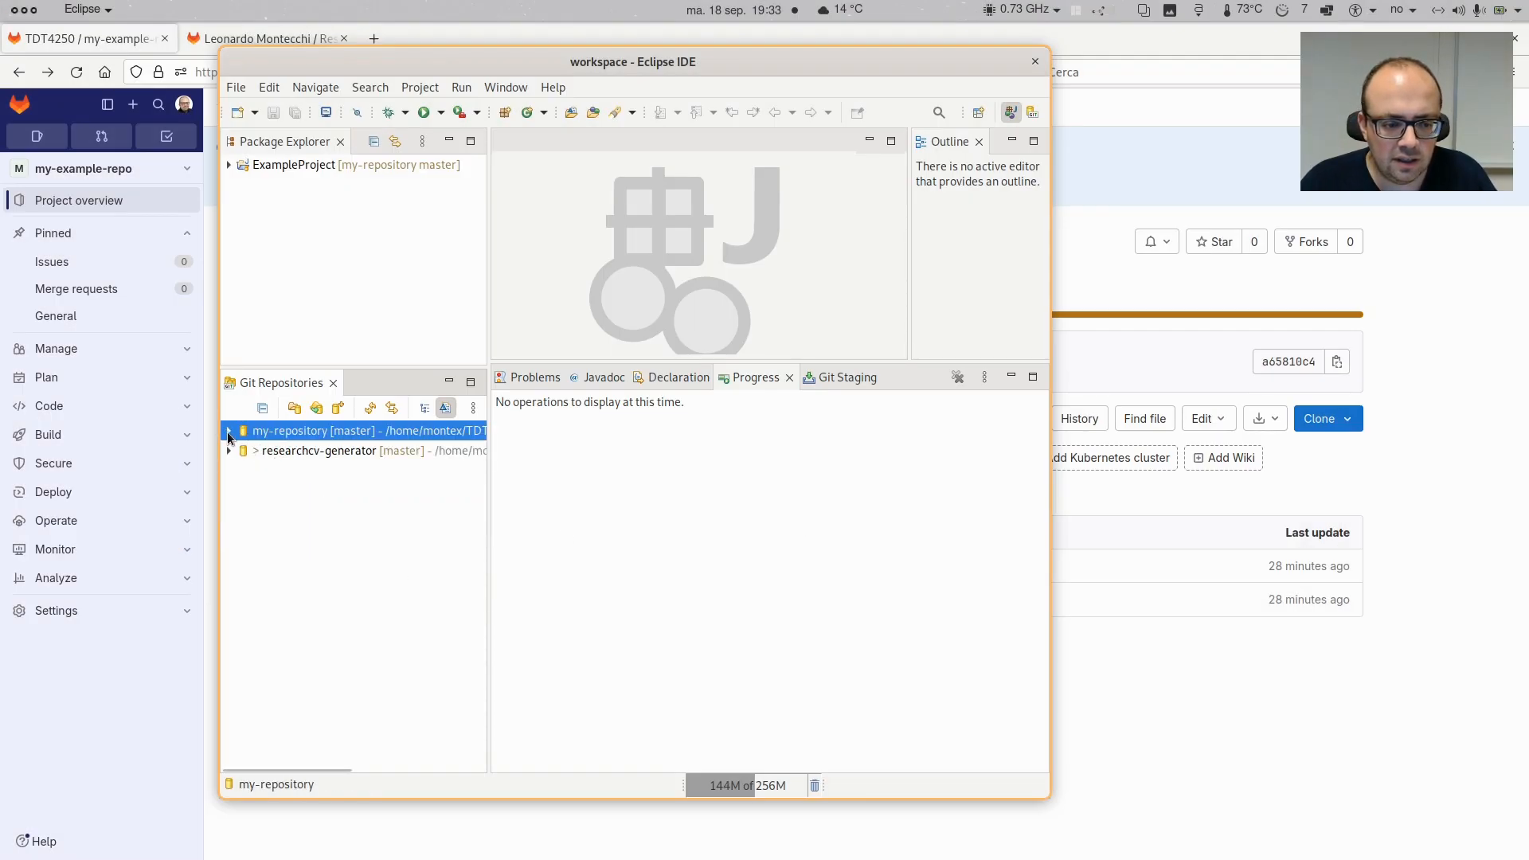
left_click(228, 431)
left_click(311, 454)
left_click(369, 434)
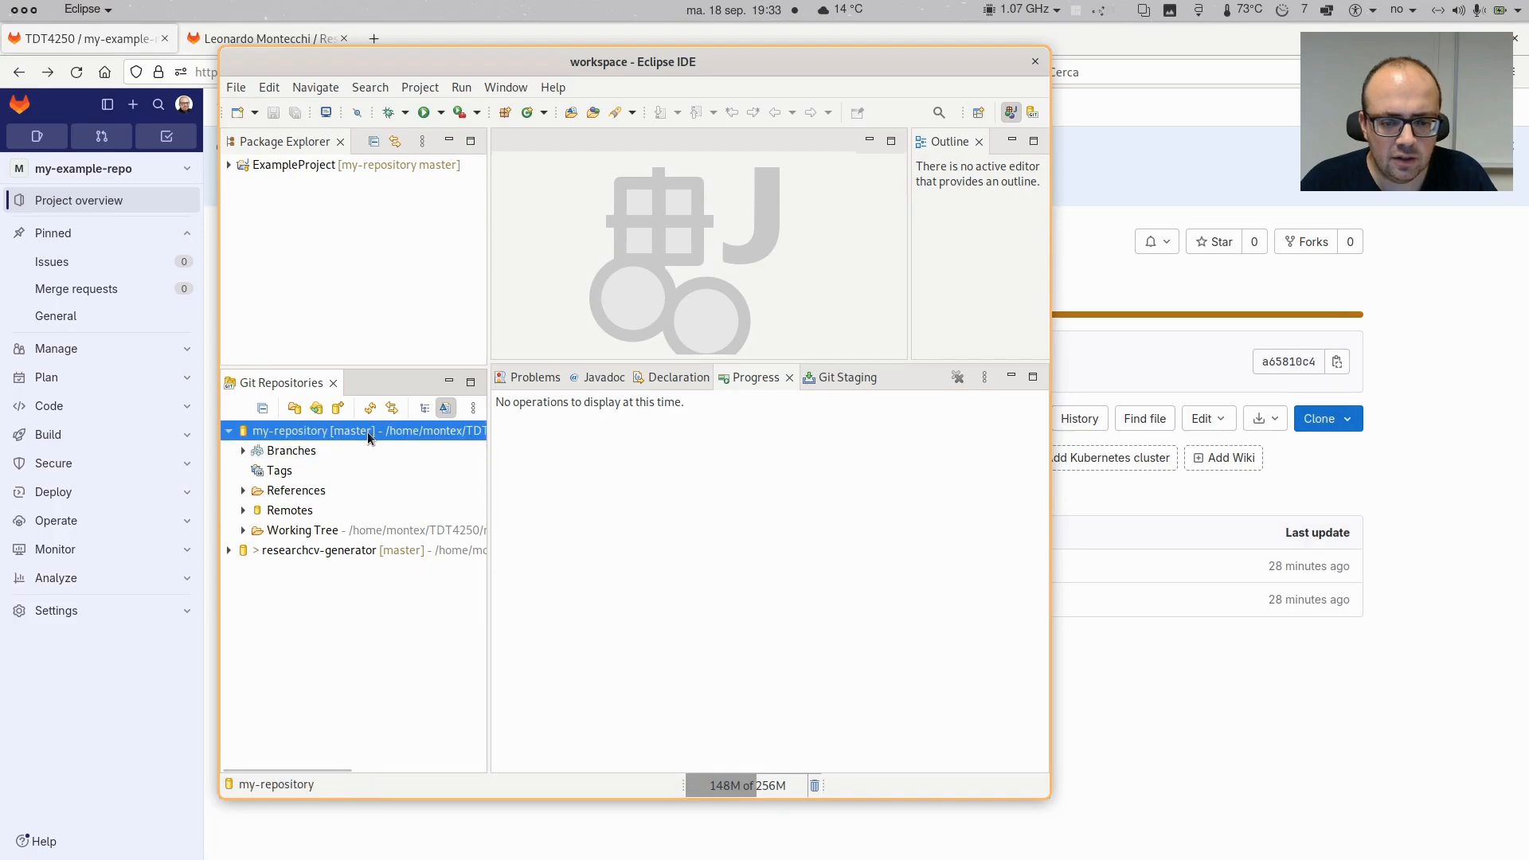
left_click(836, 379)
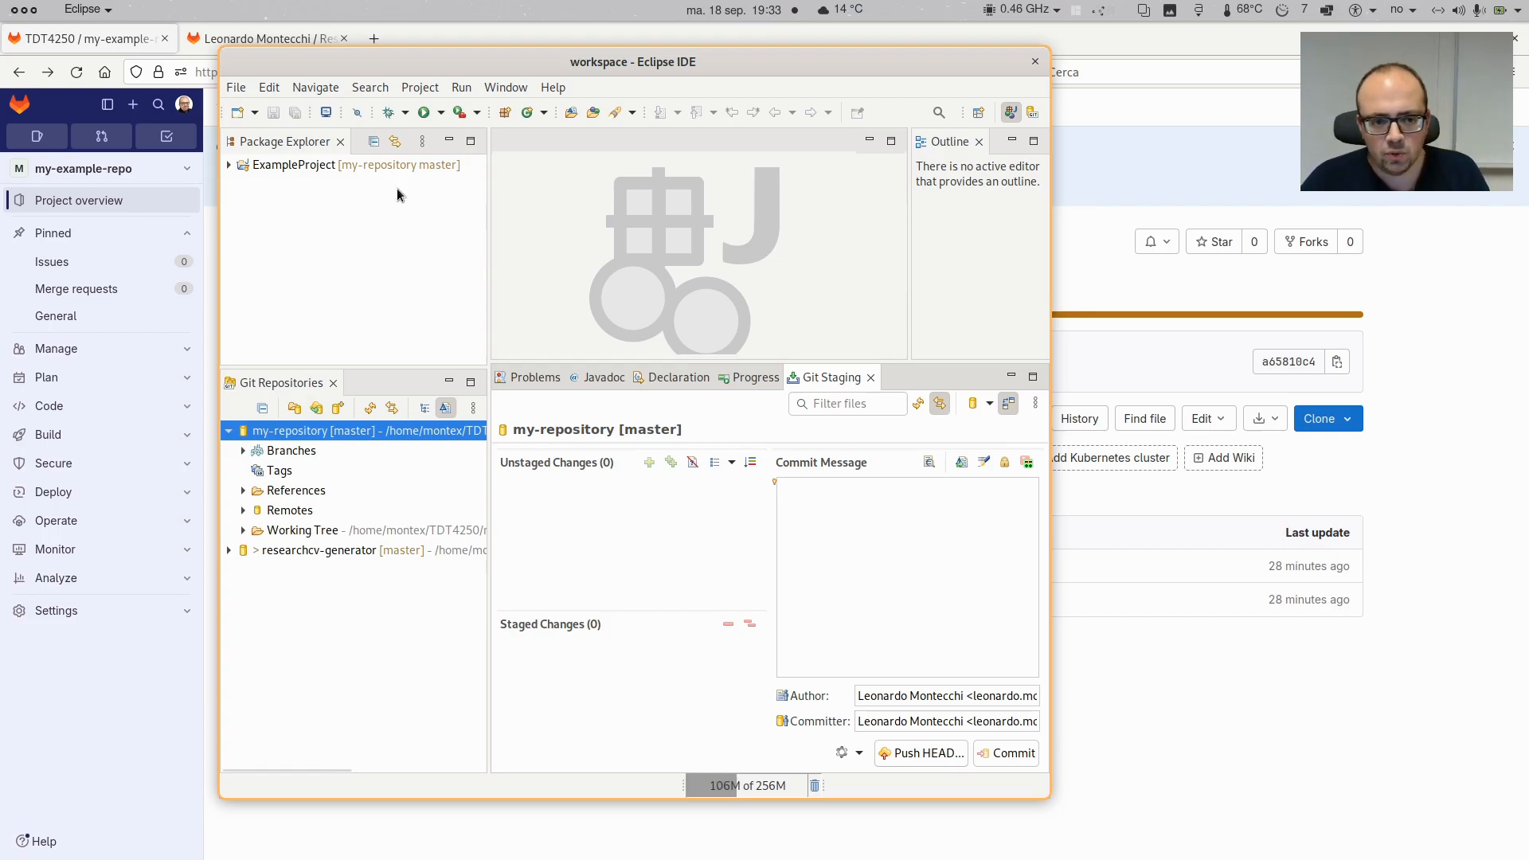
Remove ExampleProject from the workspace without deleting its contents on disk
left_click(291, 165)
key("Delete")
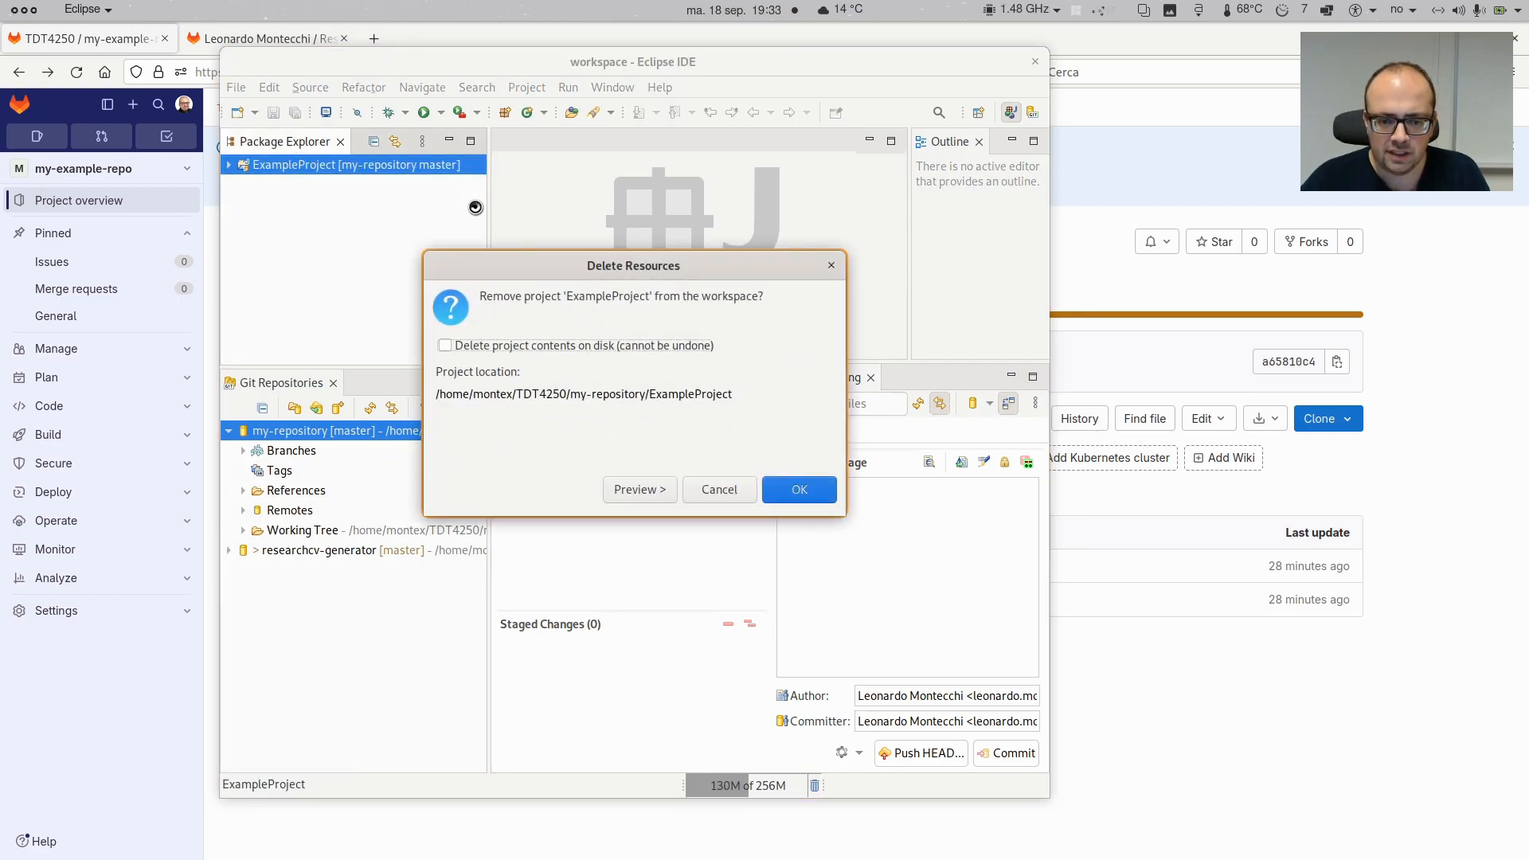
left_click(796, 490)
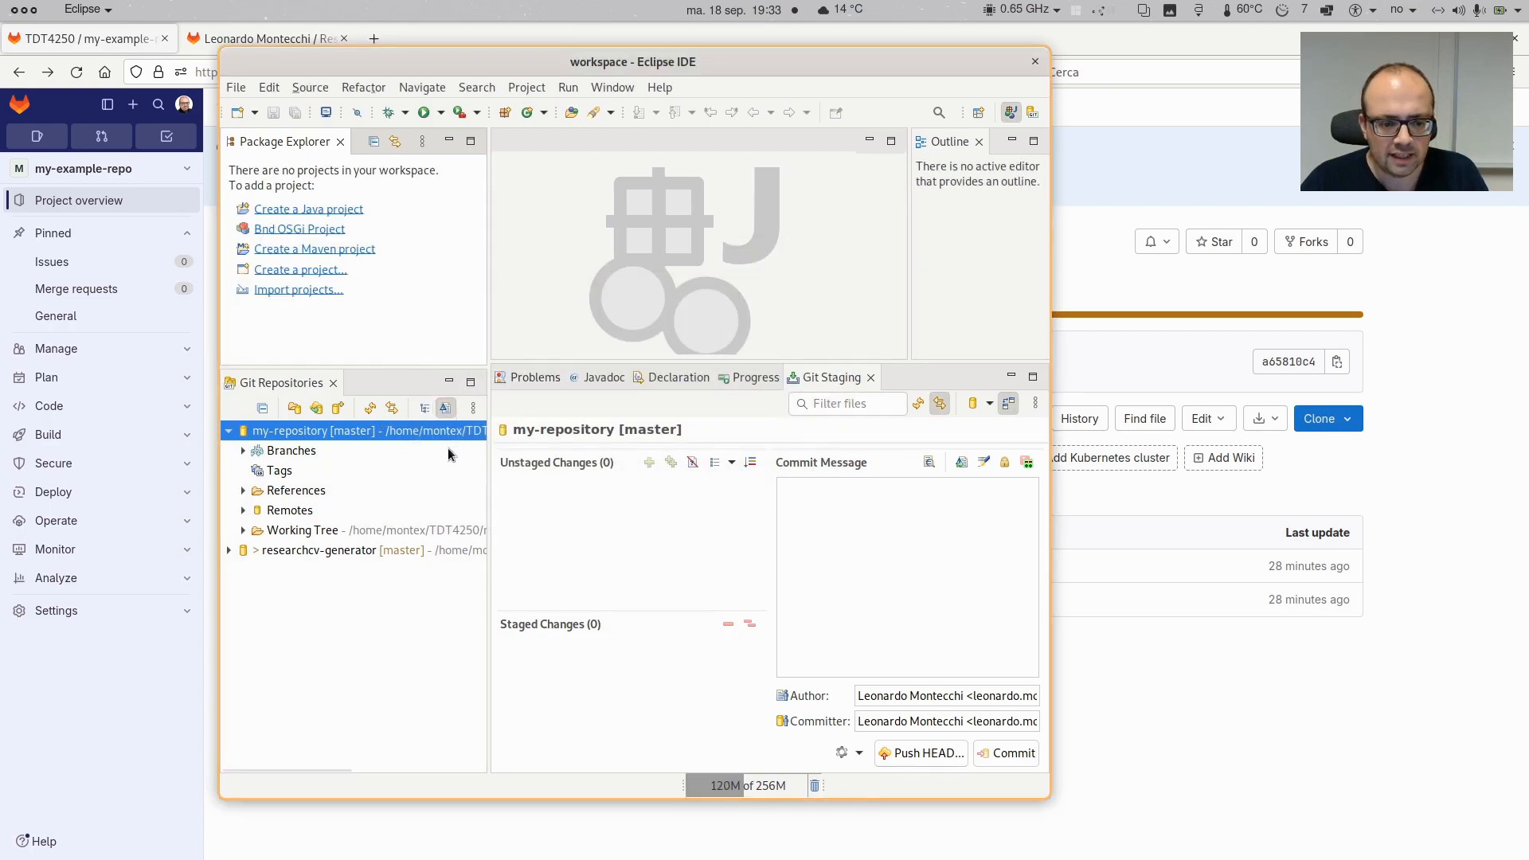
Collapse my-repository's tree and enlarge the Package Explorer by shrinking the Git Repositories view
left_click(228, 431)
left_click(229, 451)
left_click(229, 450)
left_click_drag(410, 364, 398, 495)
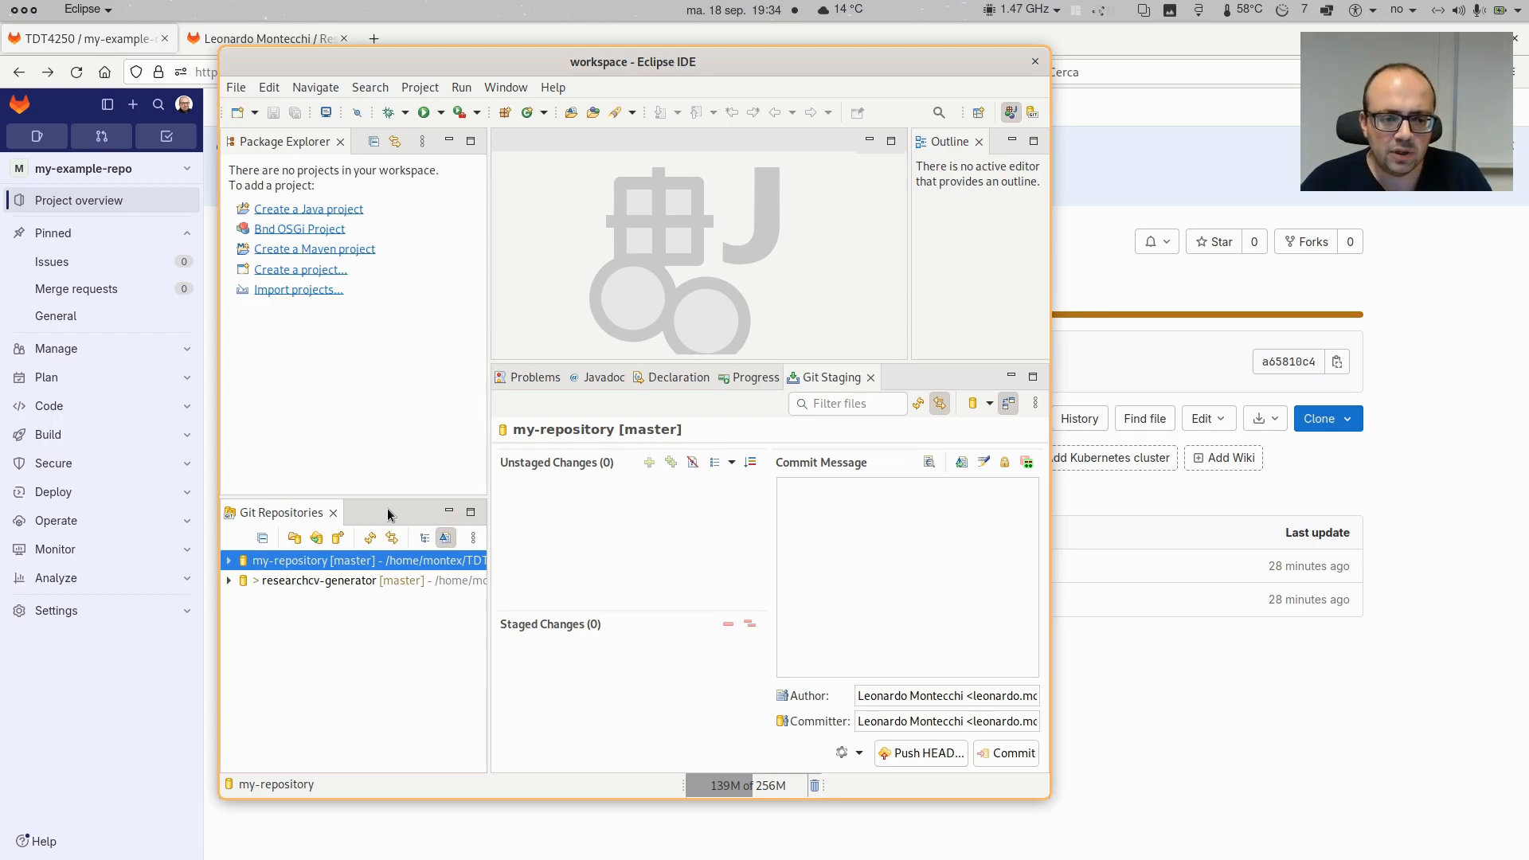
Start a Projects from Git import and choose Clone URI as the repository source
left_click(237, 90)
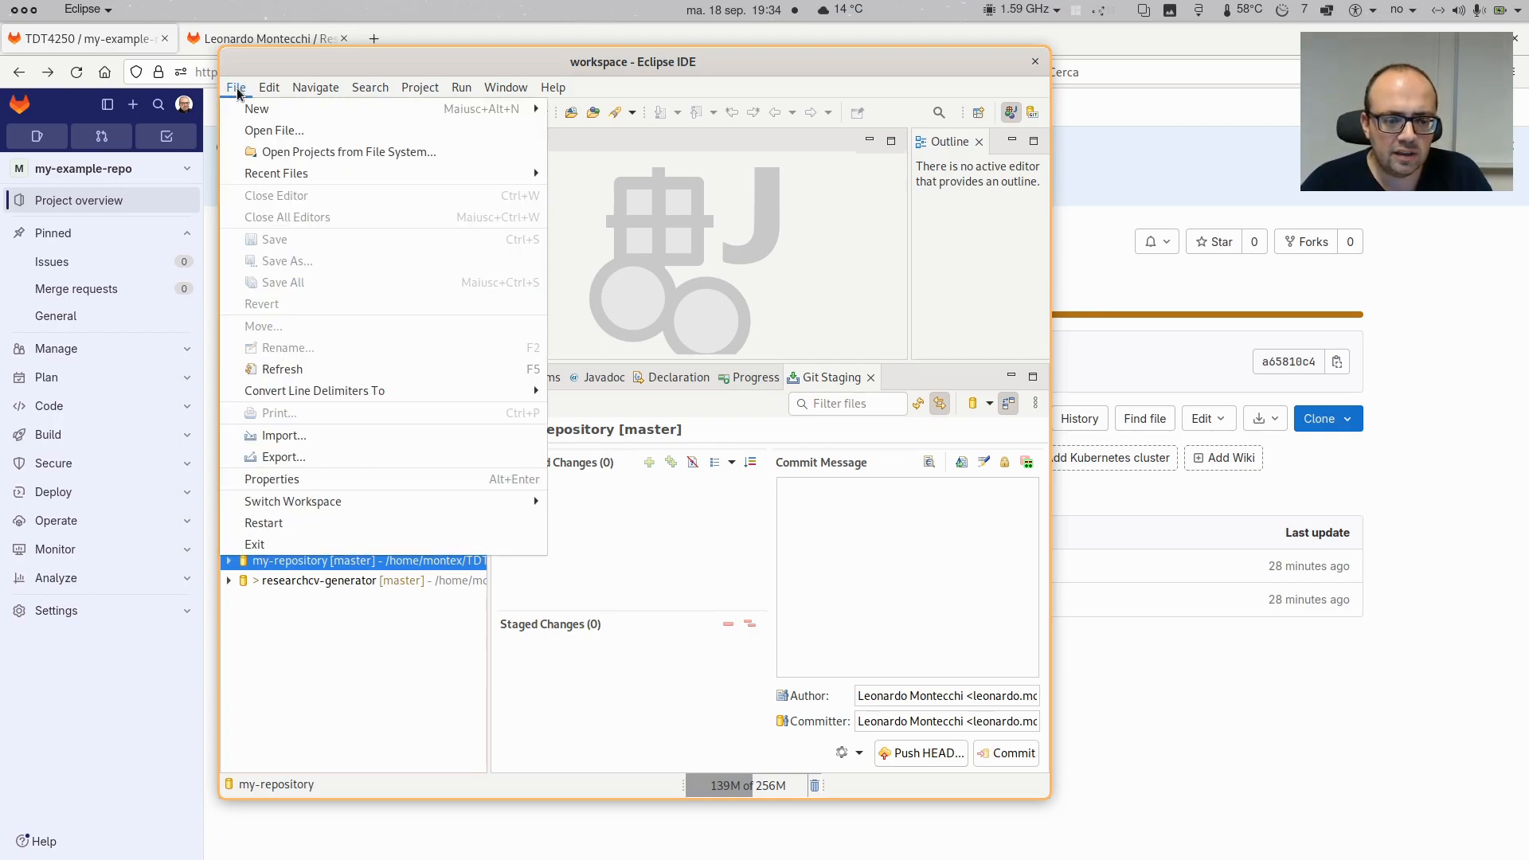
left_click(316, 435)
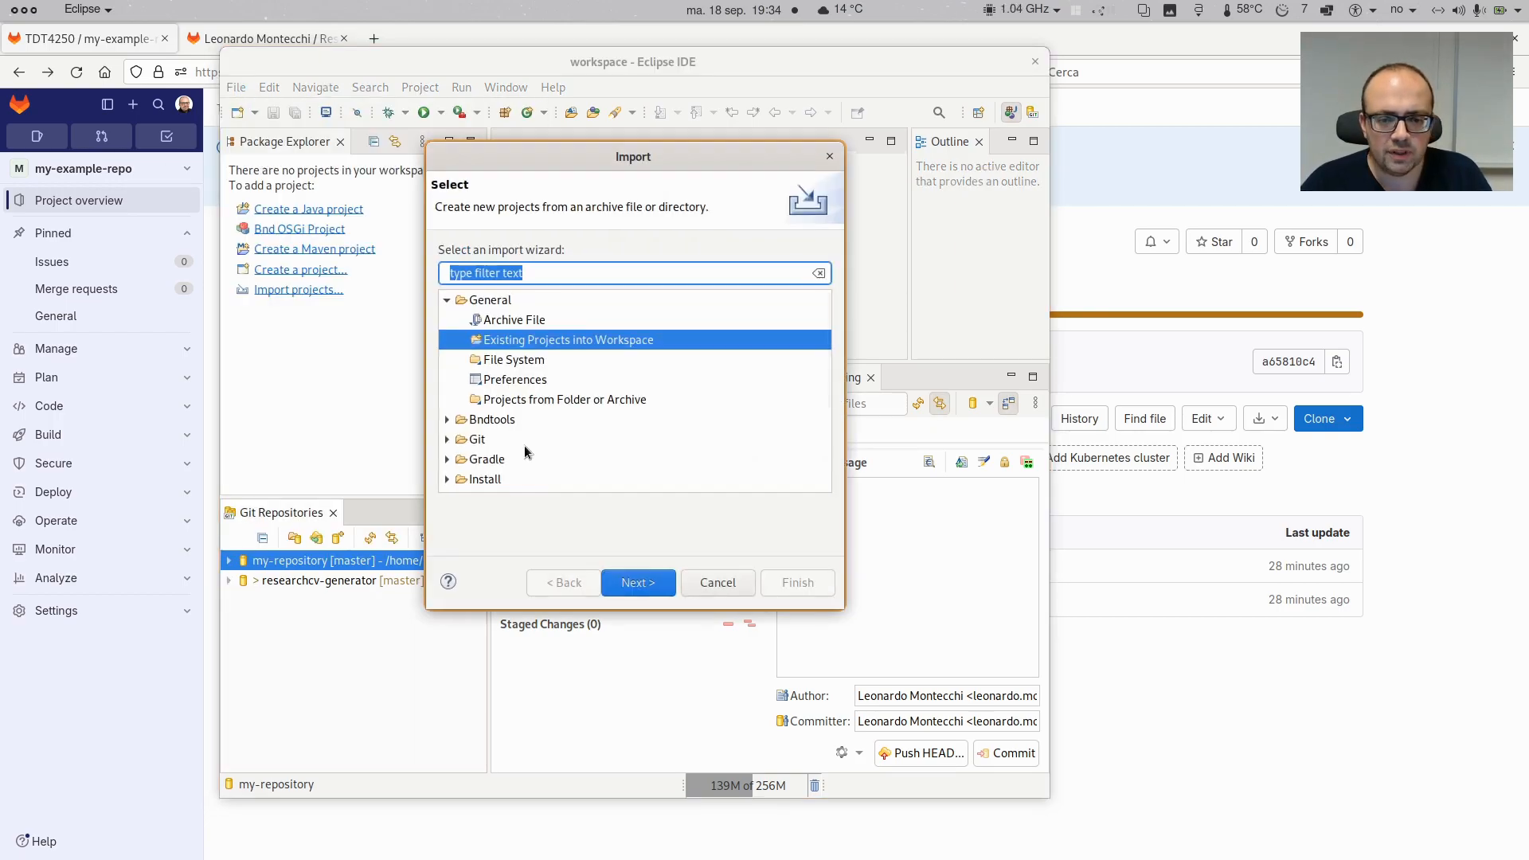
left_click(578, 274)
type("git")
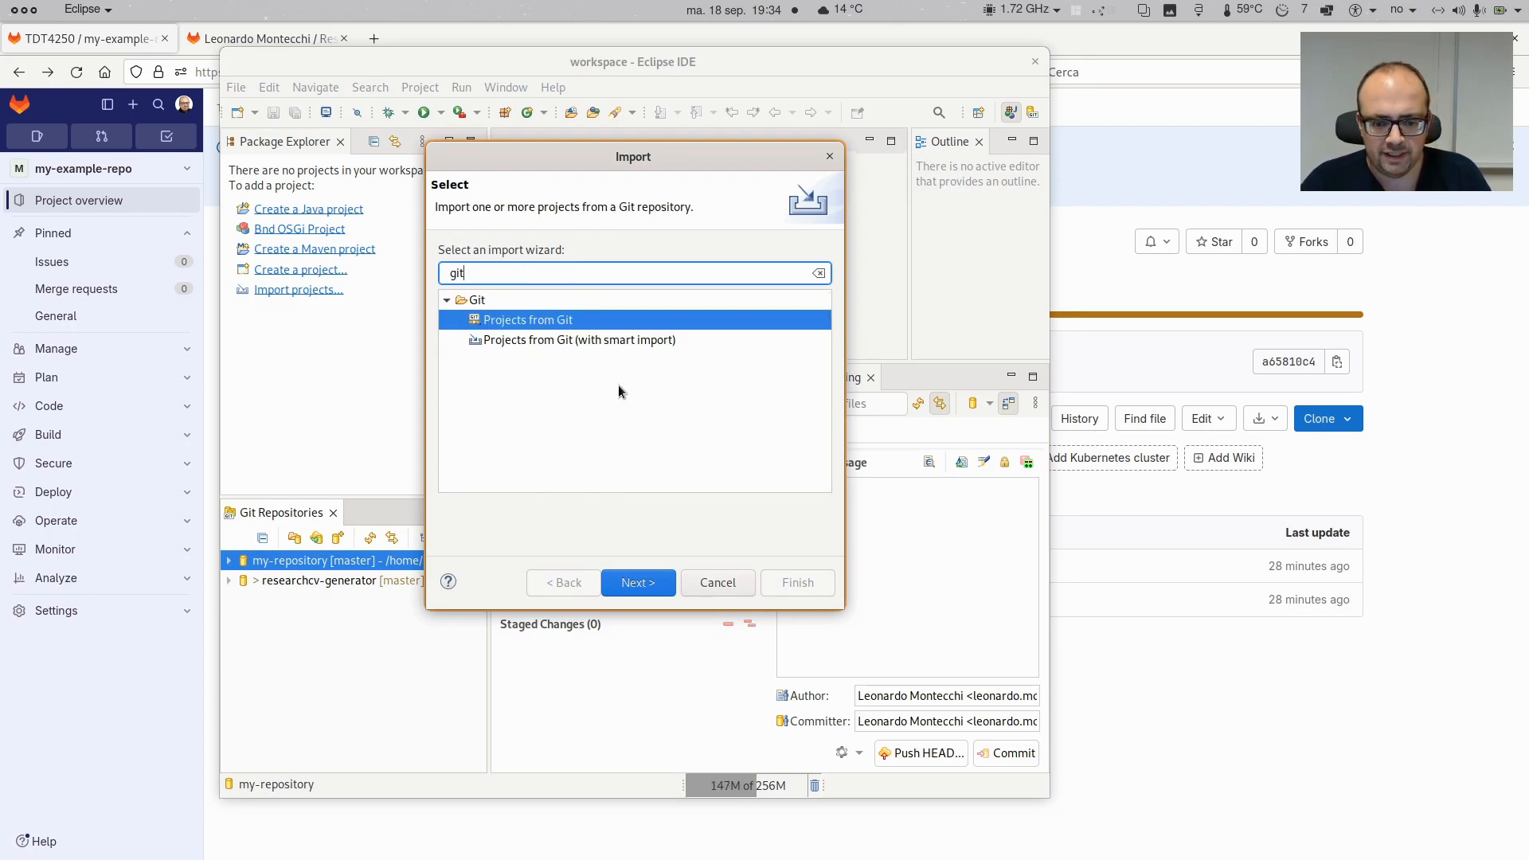
left_click(657, 589)
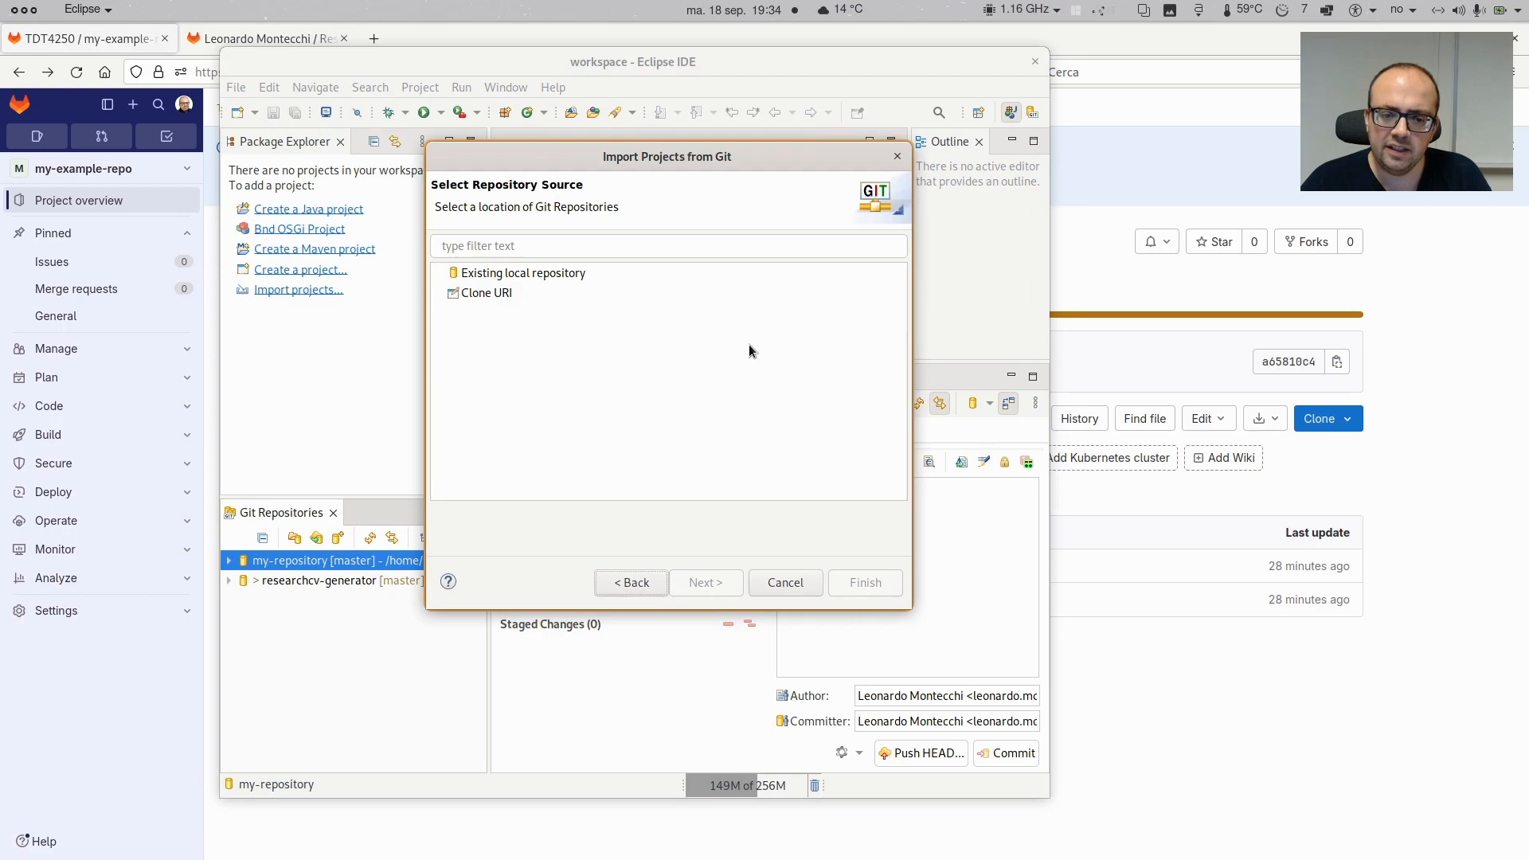
left_click(506, 297)
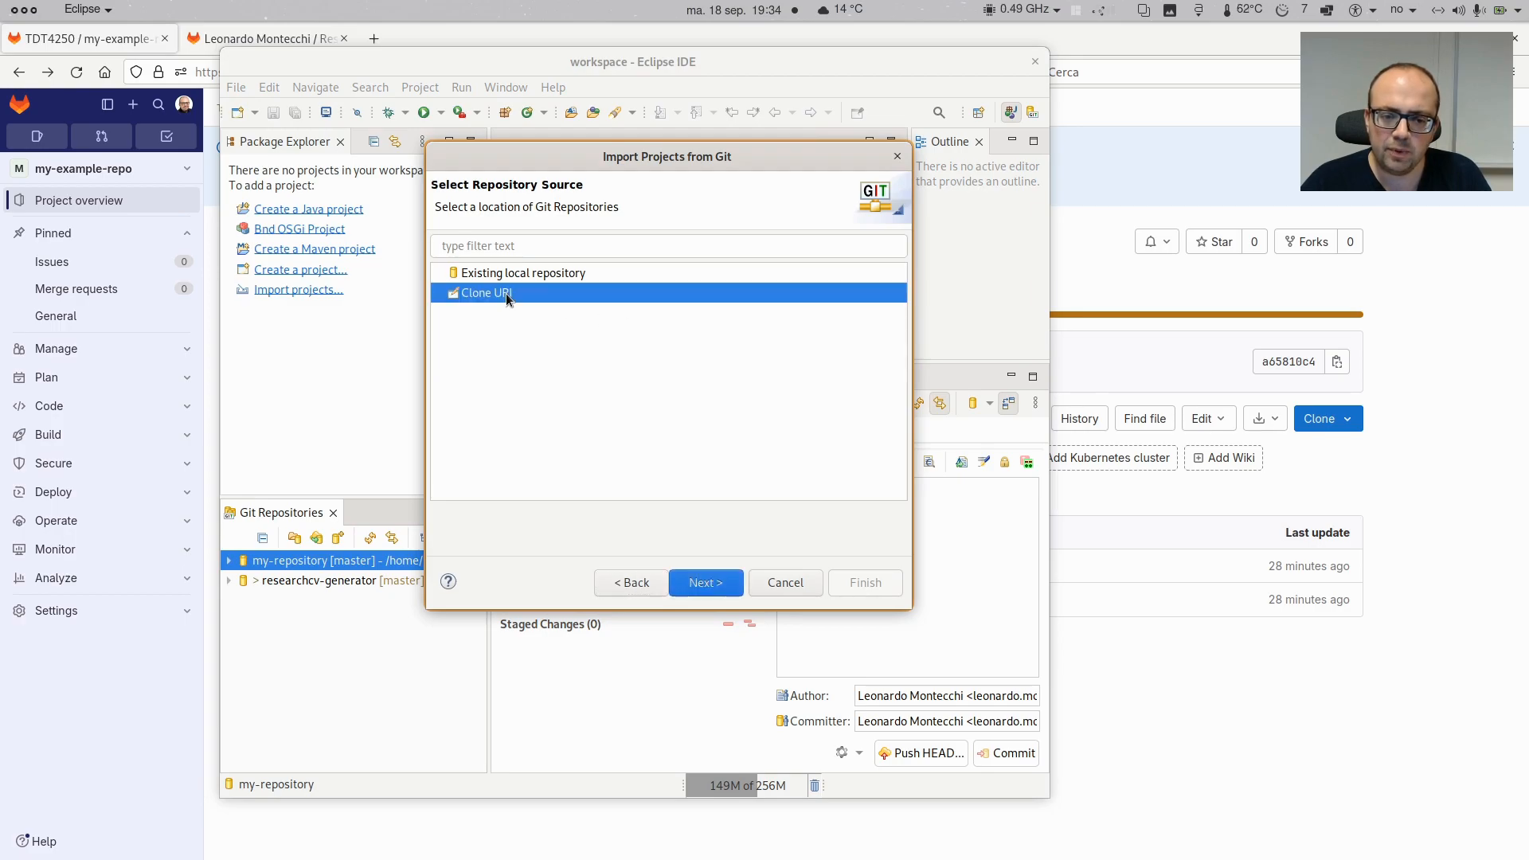
left_click(716, 586)
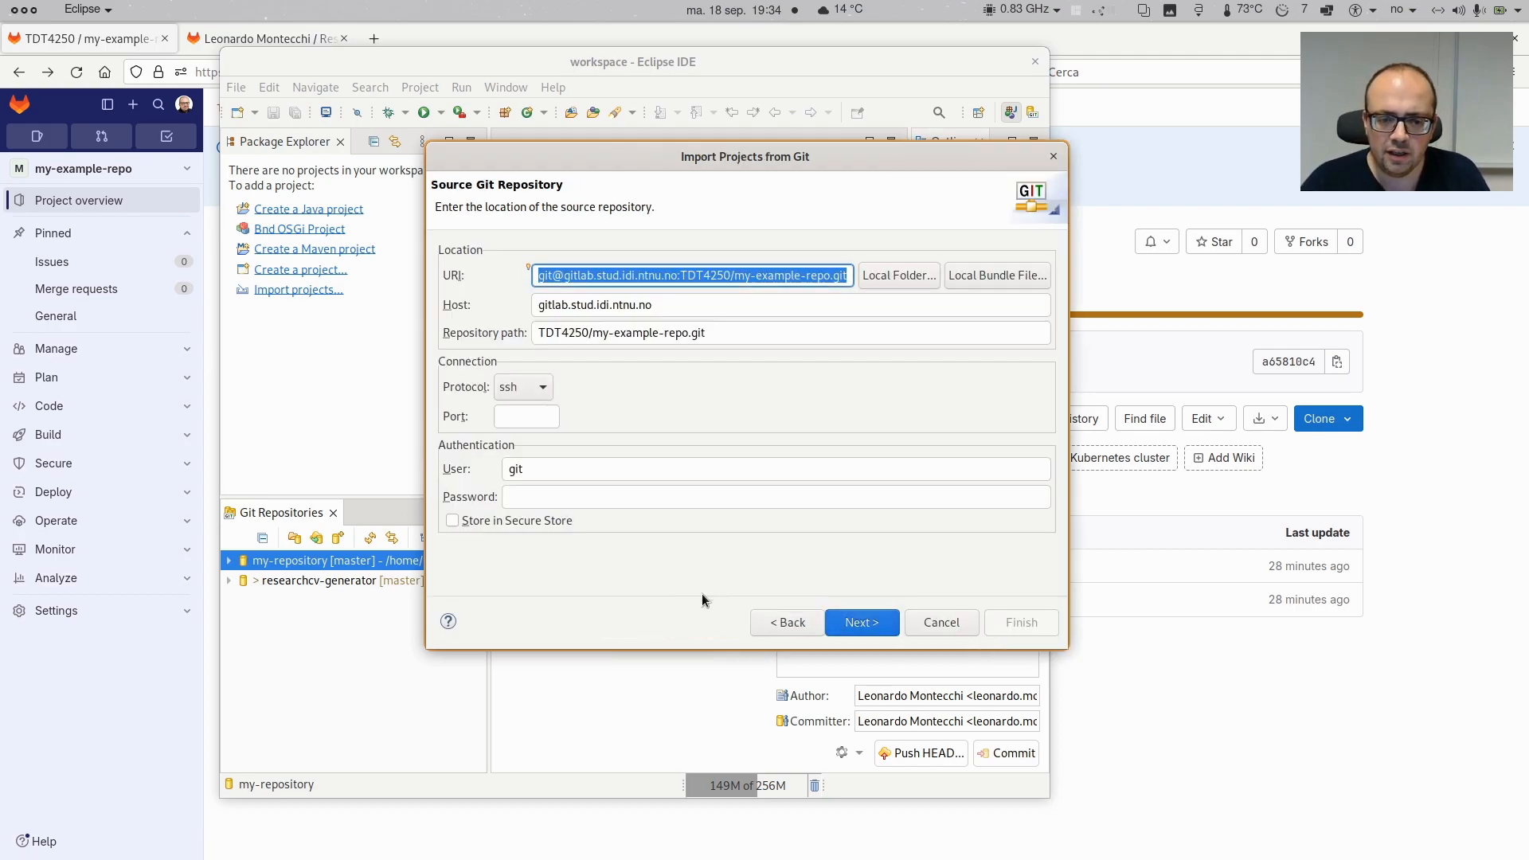
Switch to Firefox, open the ra-example project in the TDT4250 group's 2021 subgroup, and look through its files
left_click(1298, 772)
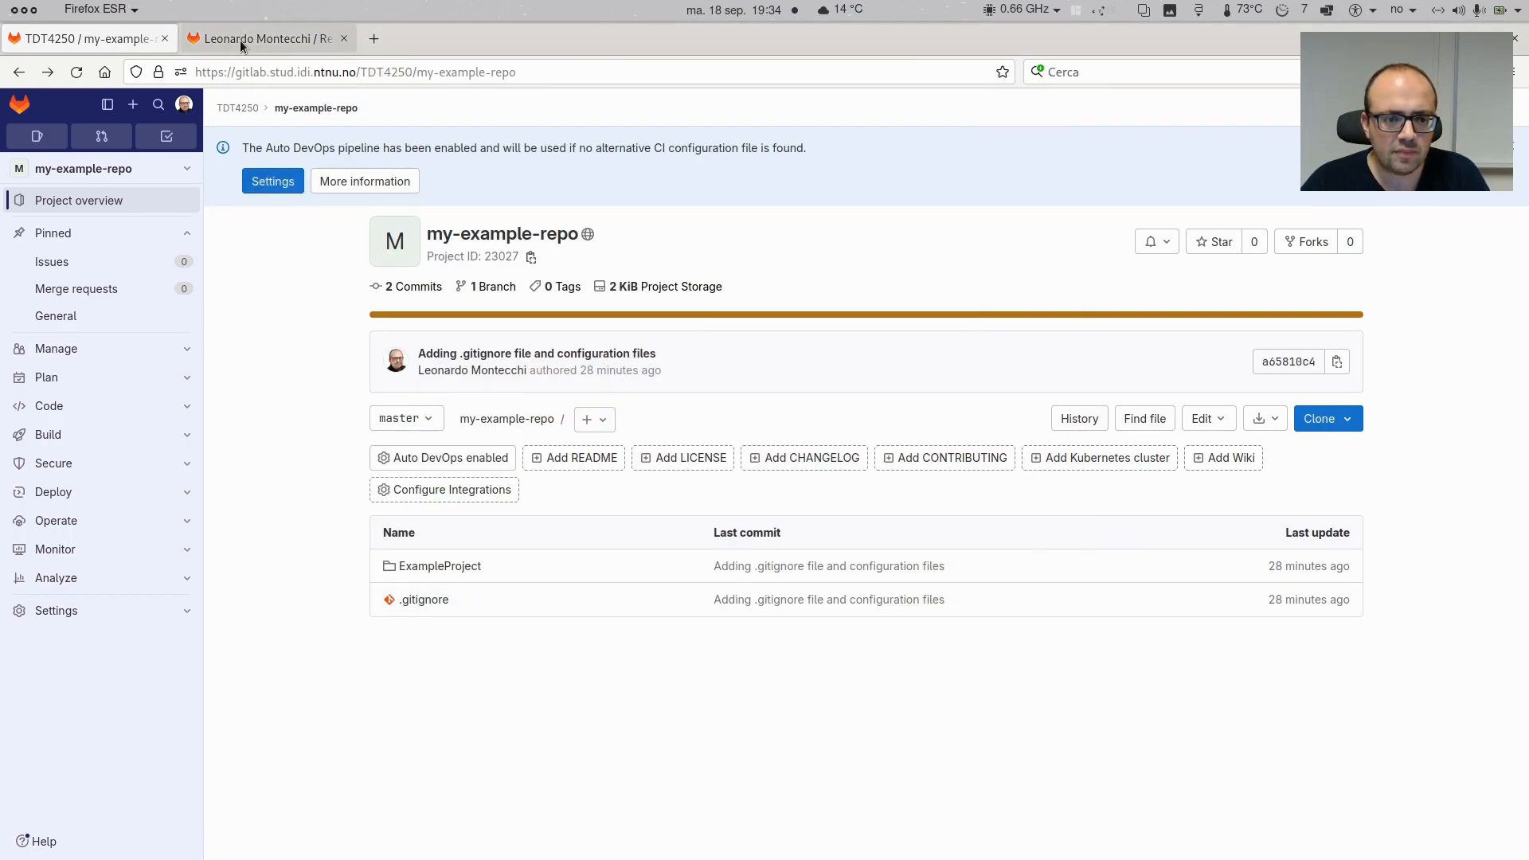
left_click(242, 109)
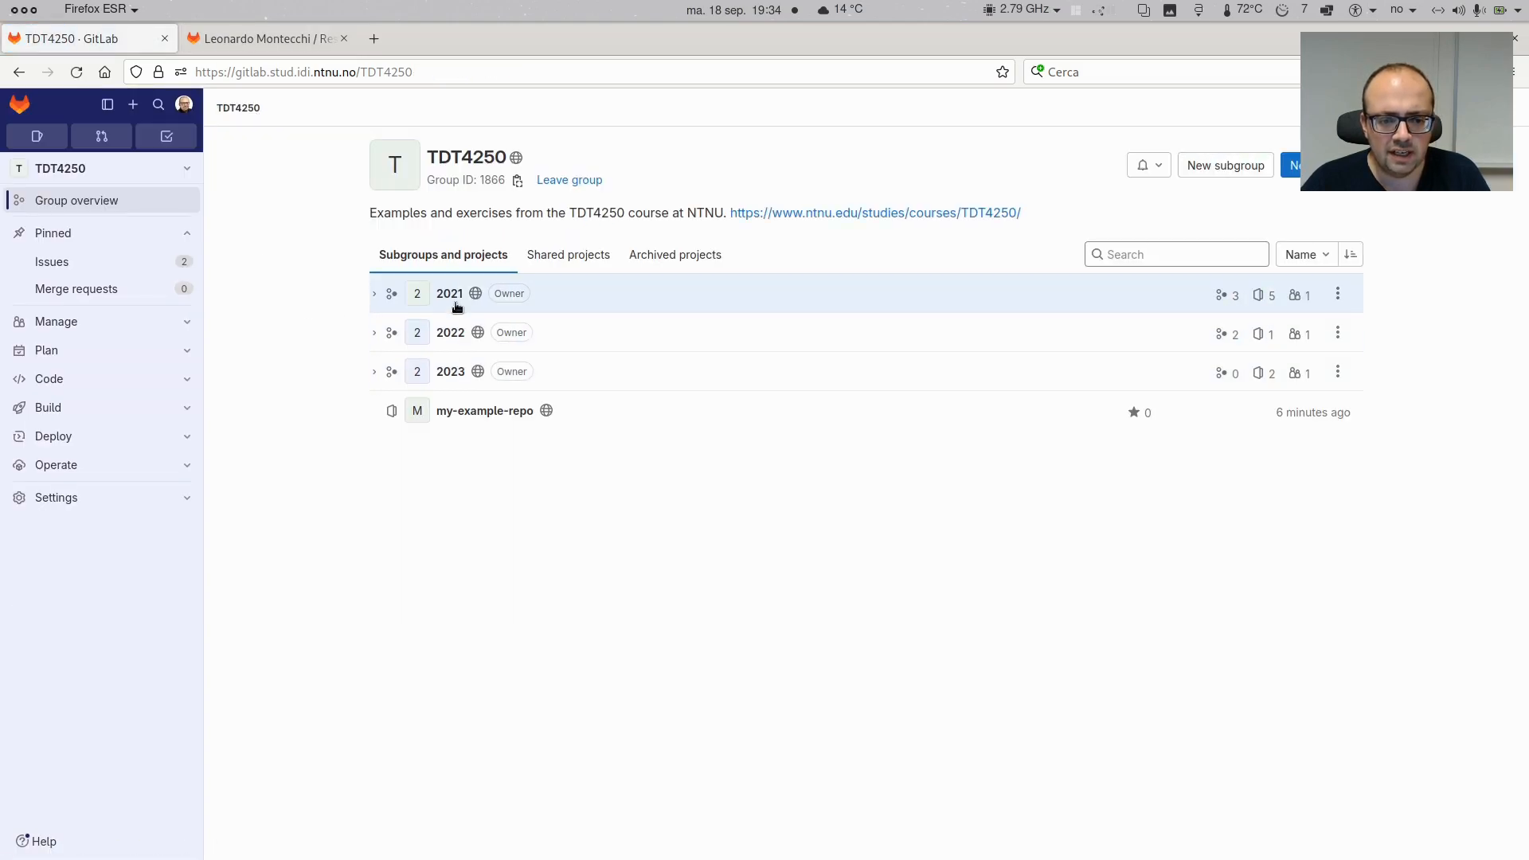
left_click(455, 304)
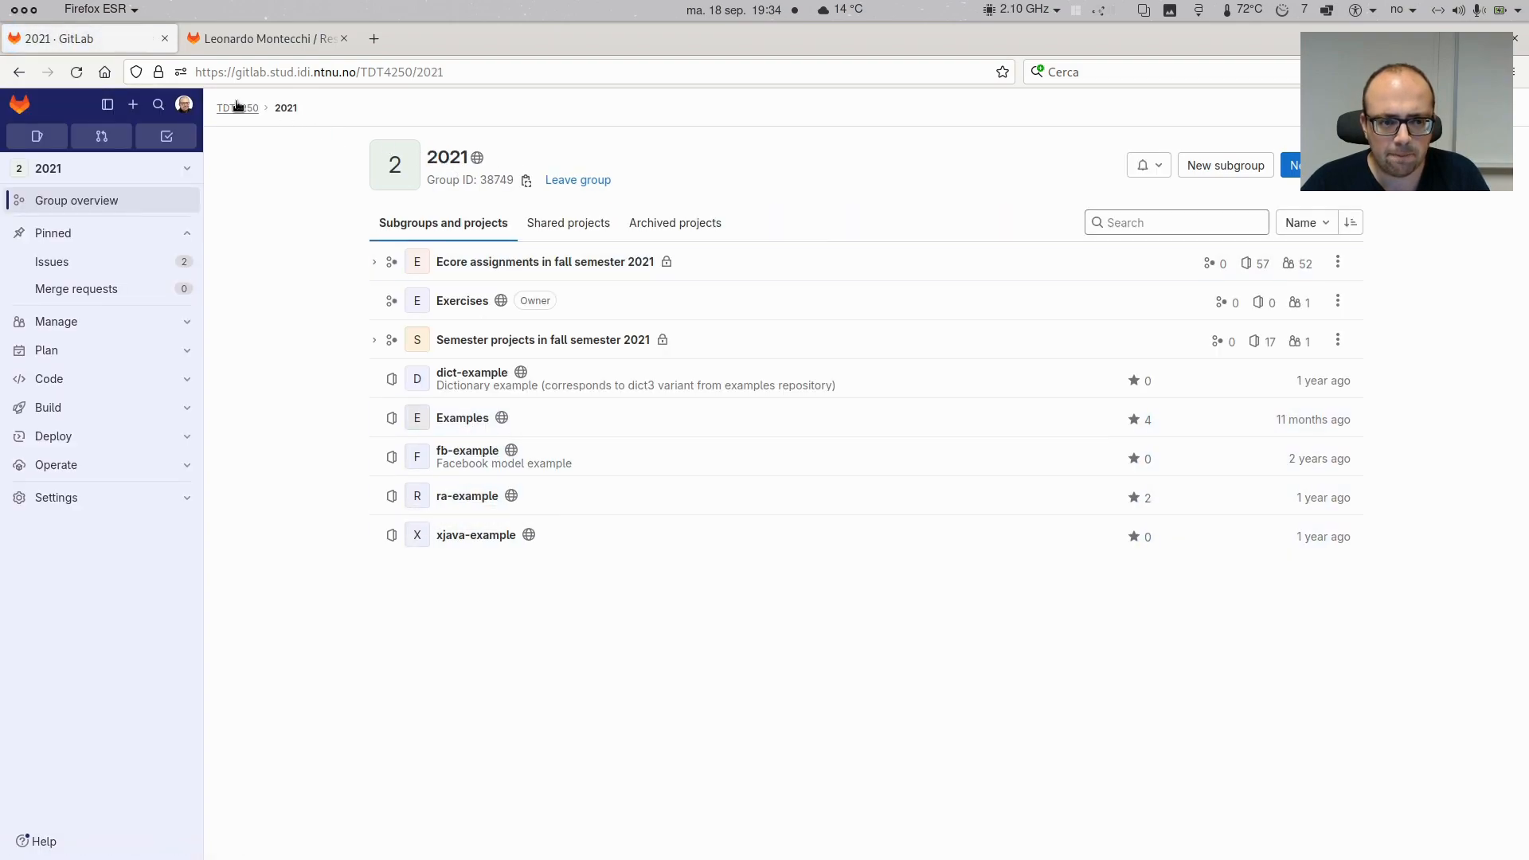
left_click(475, 497)
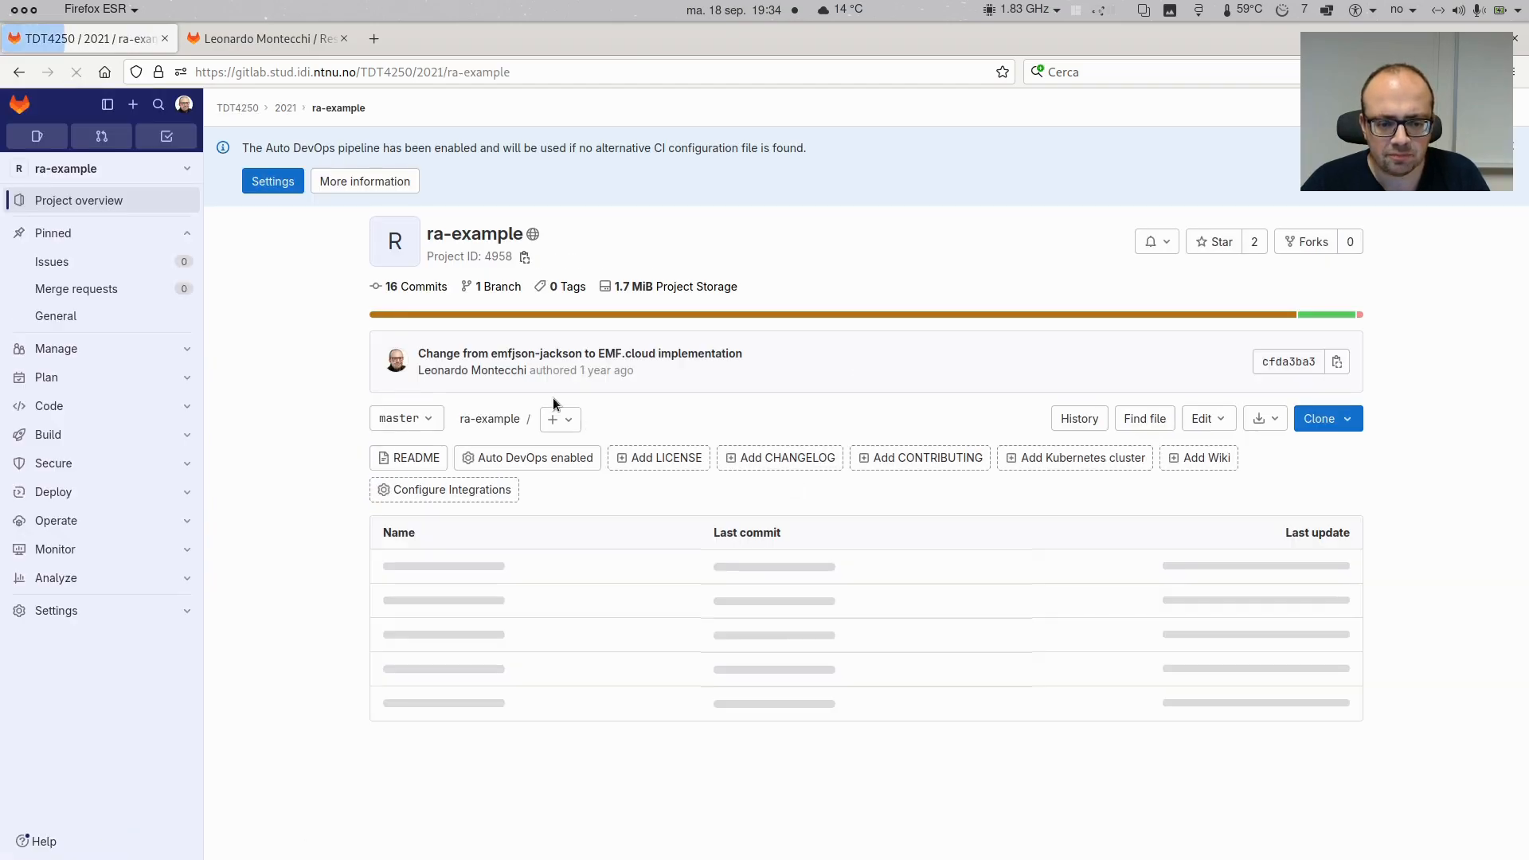
scroll(687, 317, "down", 5)
scroll(685, 316, "up", 5)
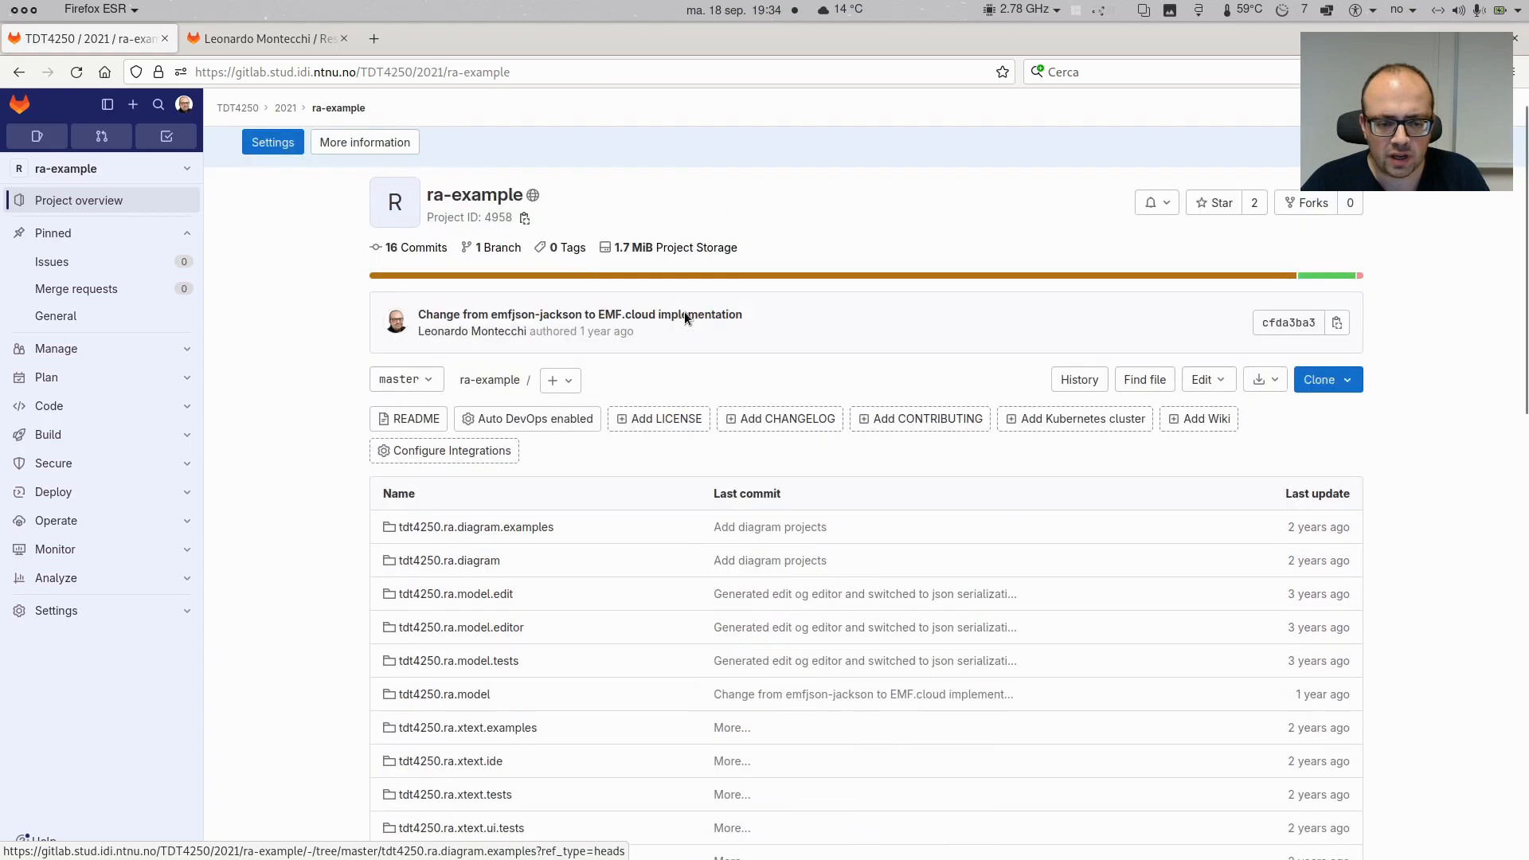
scroll(685, 315, "down", 5)
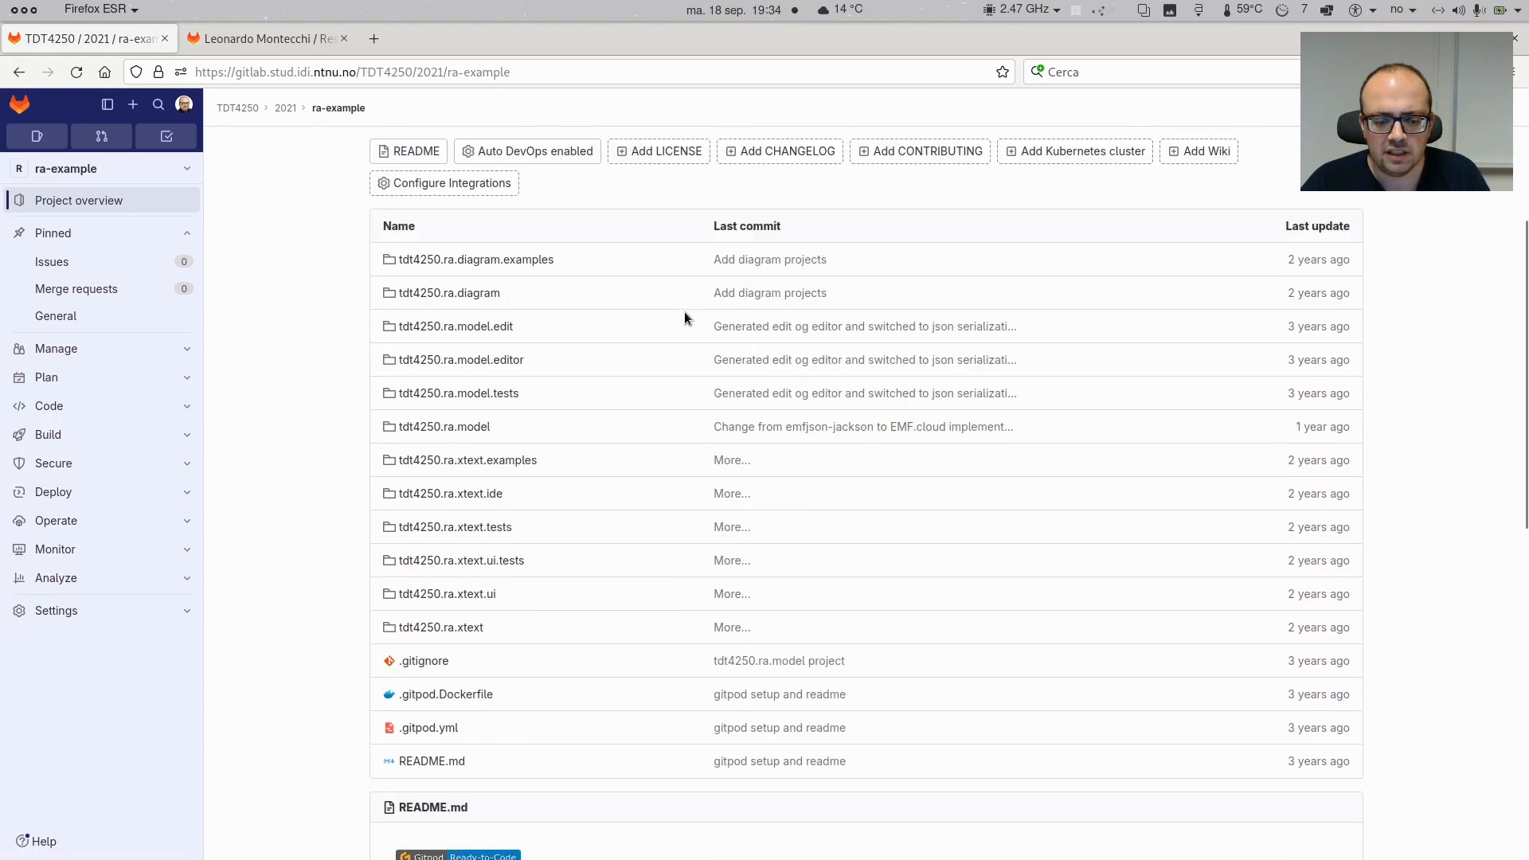
scroll(685, 315, "up", 5)
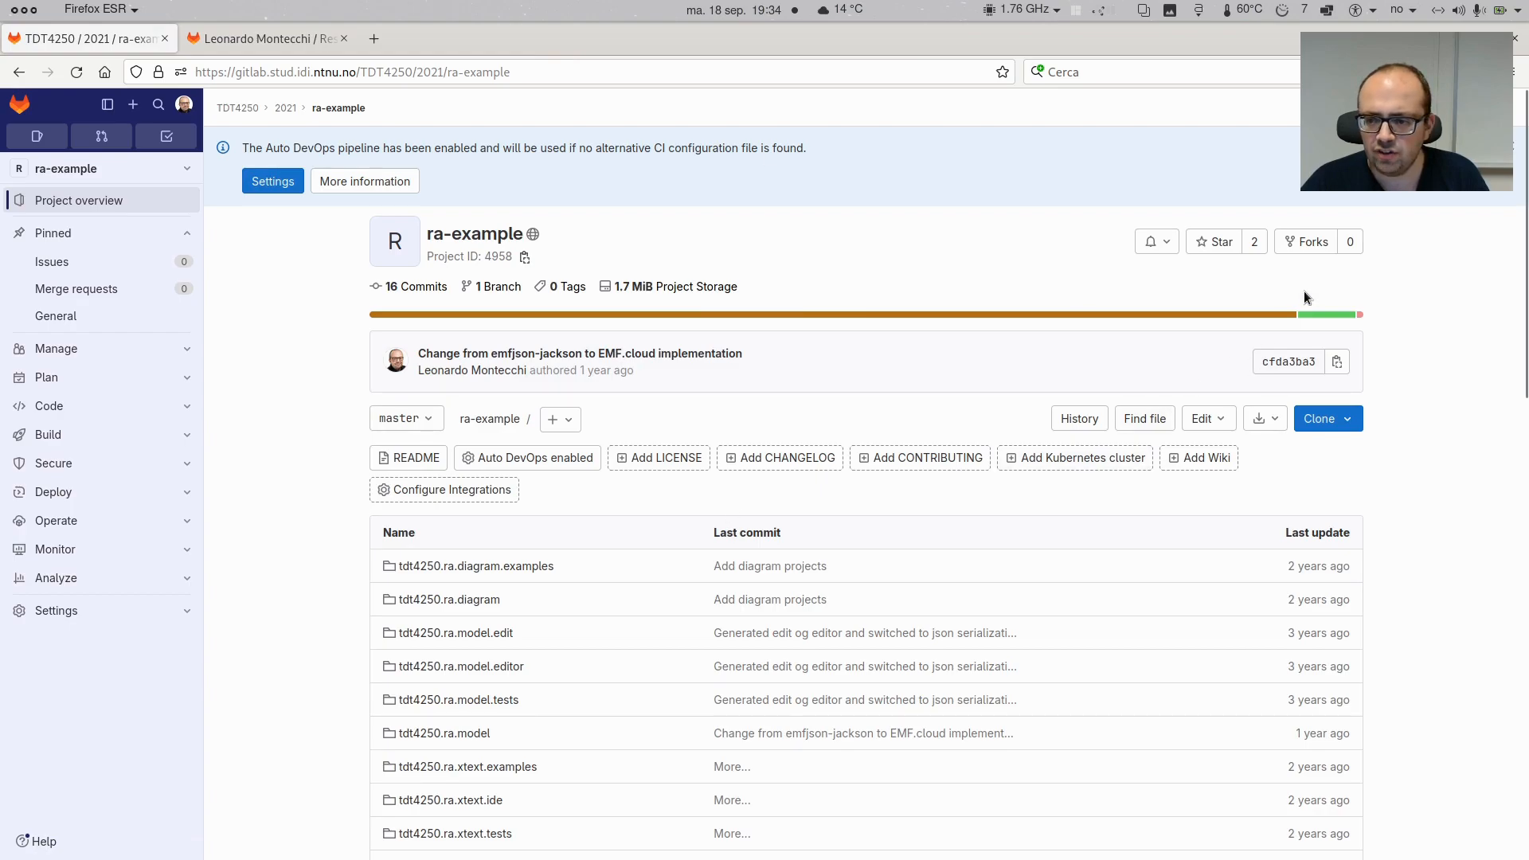
Copy ra-example's SSH clone URL, enter it as the source URI in Eclipse's Git import, and continue to branch selection
left_click(1346, 421)
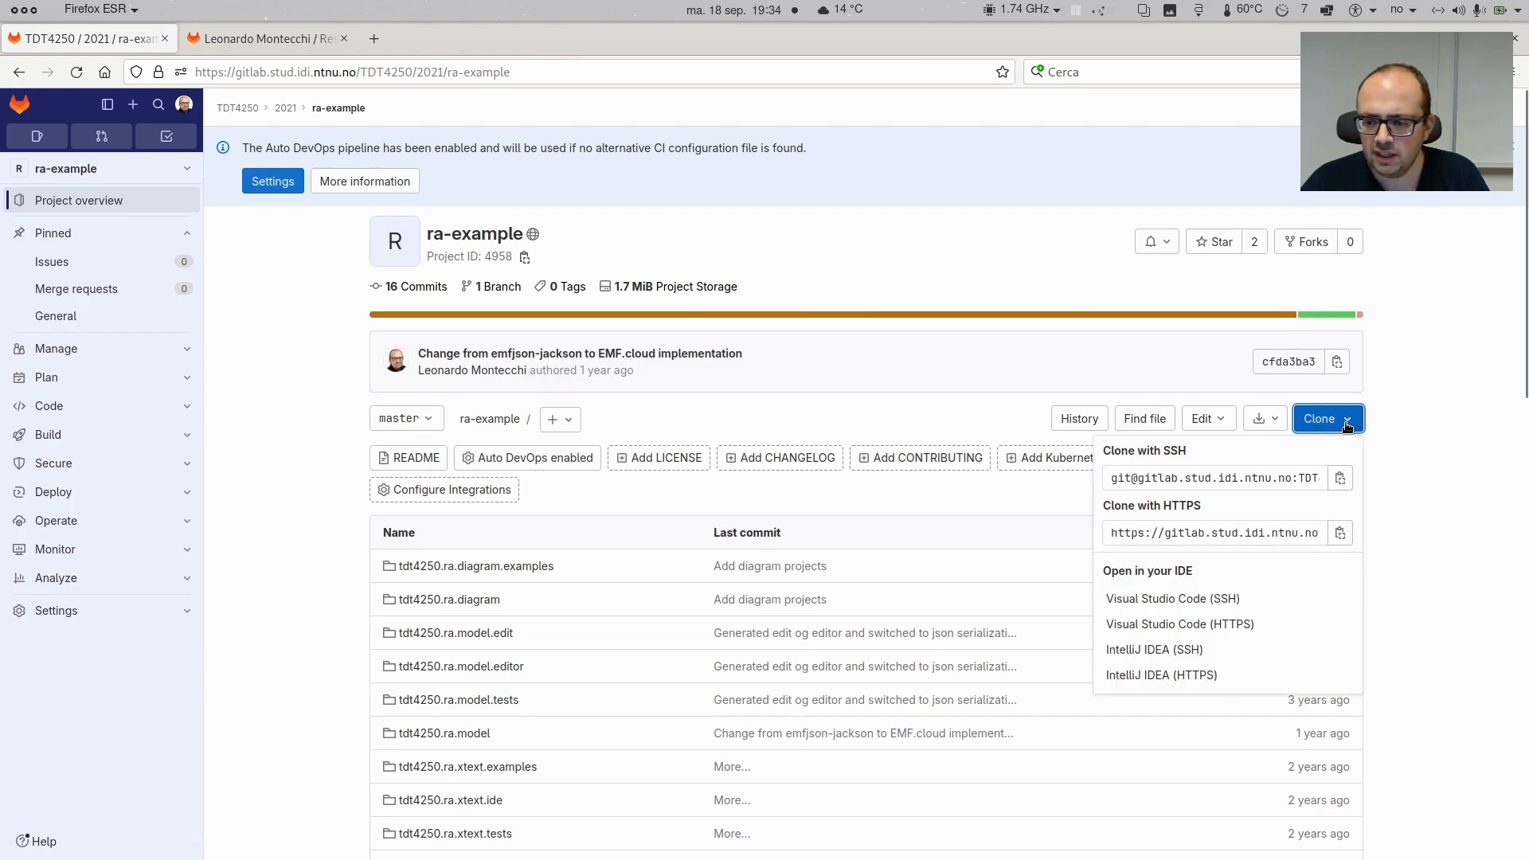
left_click(1338, 478)
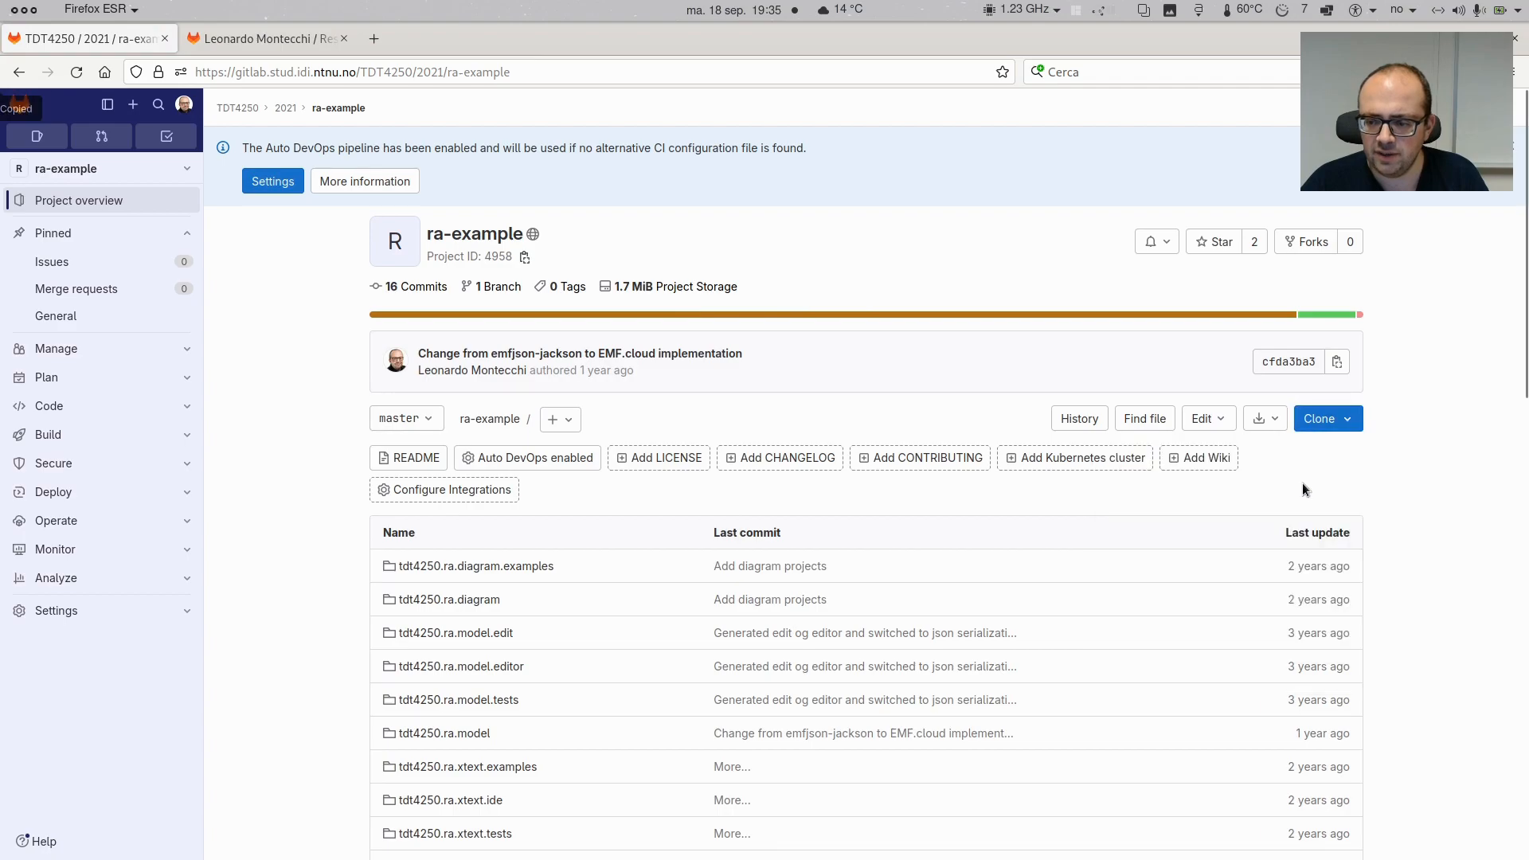
key("alt+Tab")
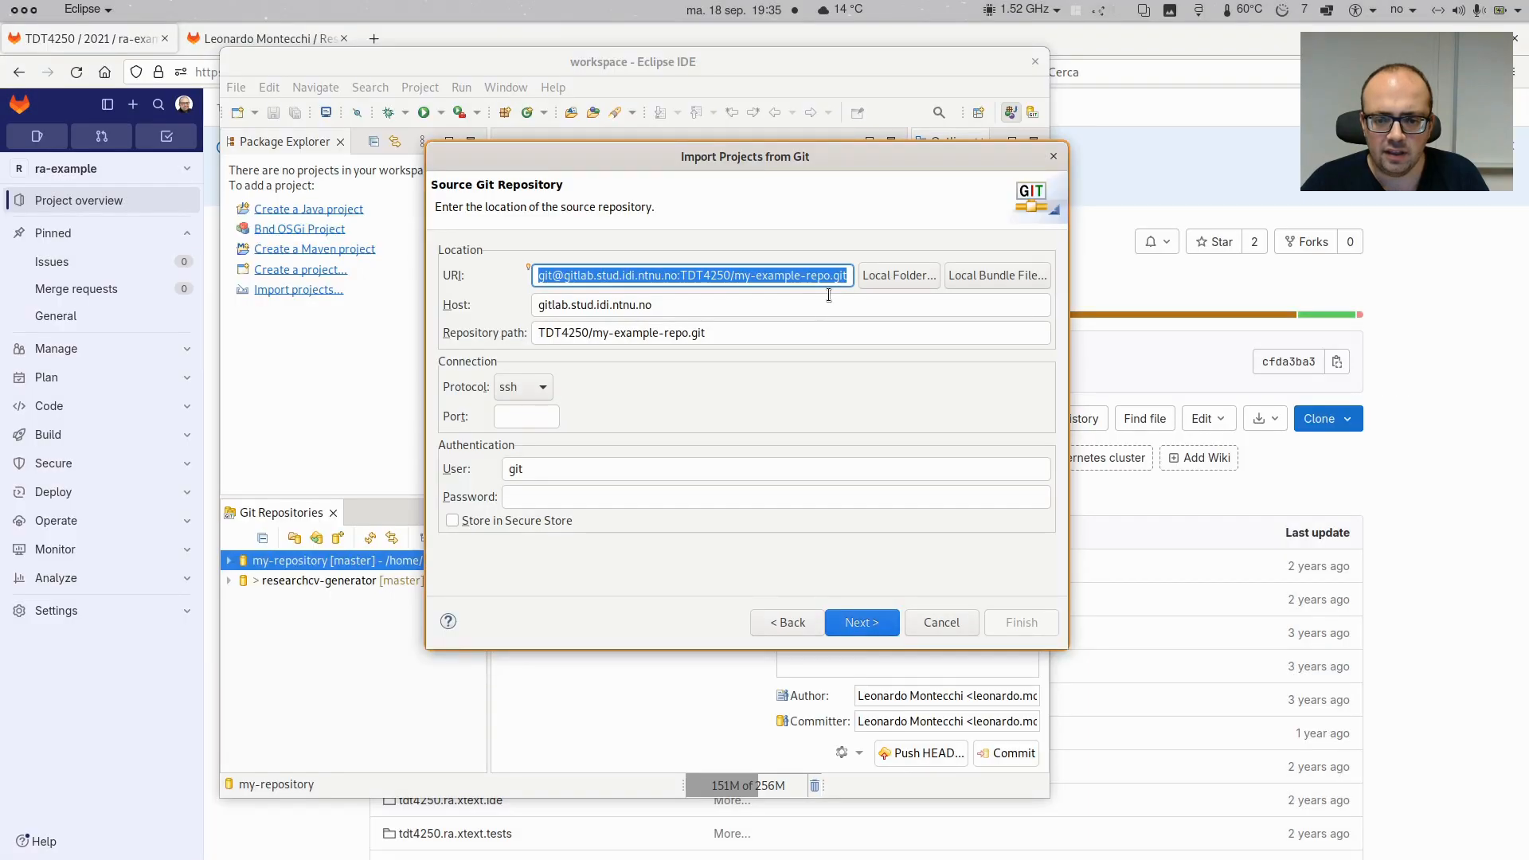
key("BackSpace")
key("ctrl+v")
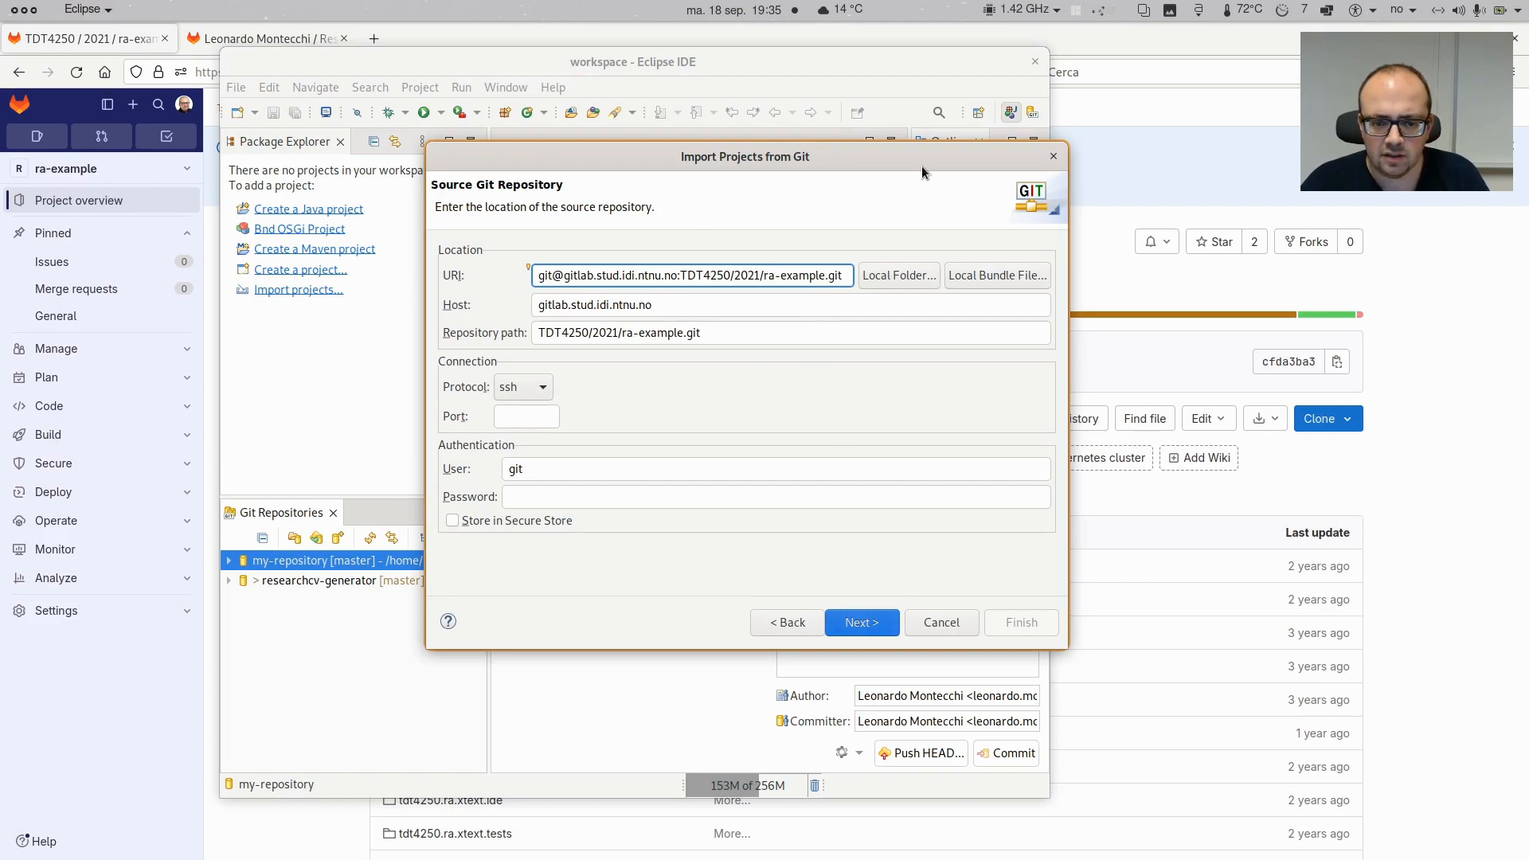
left_click(870, 633)
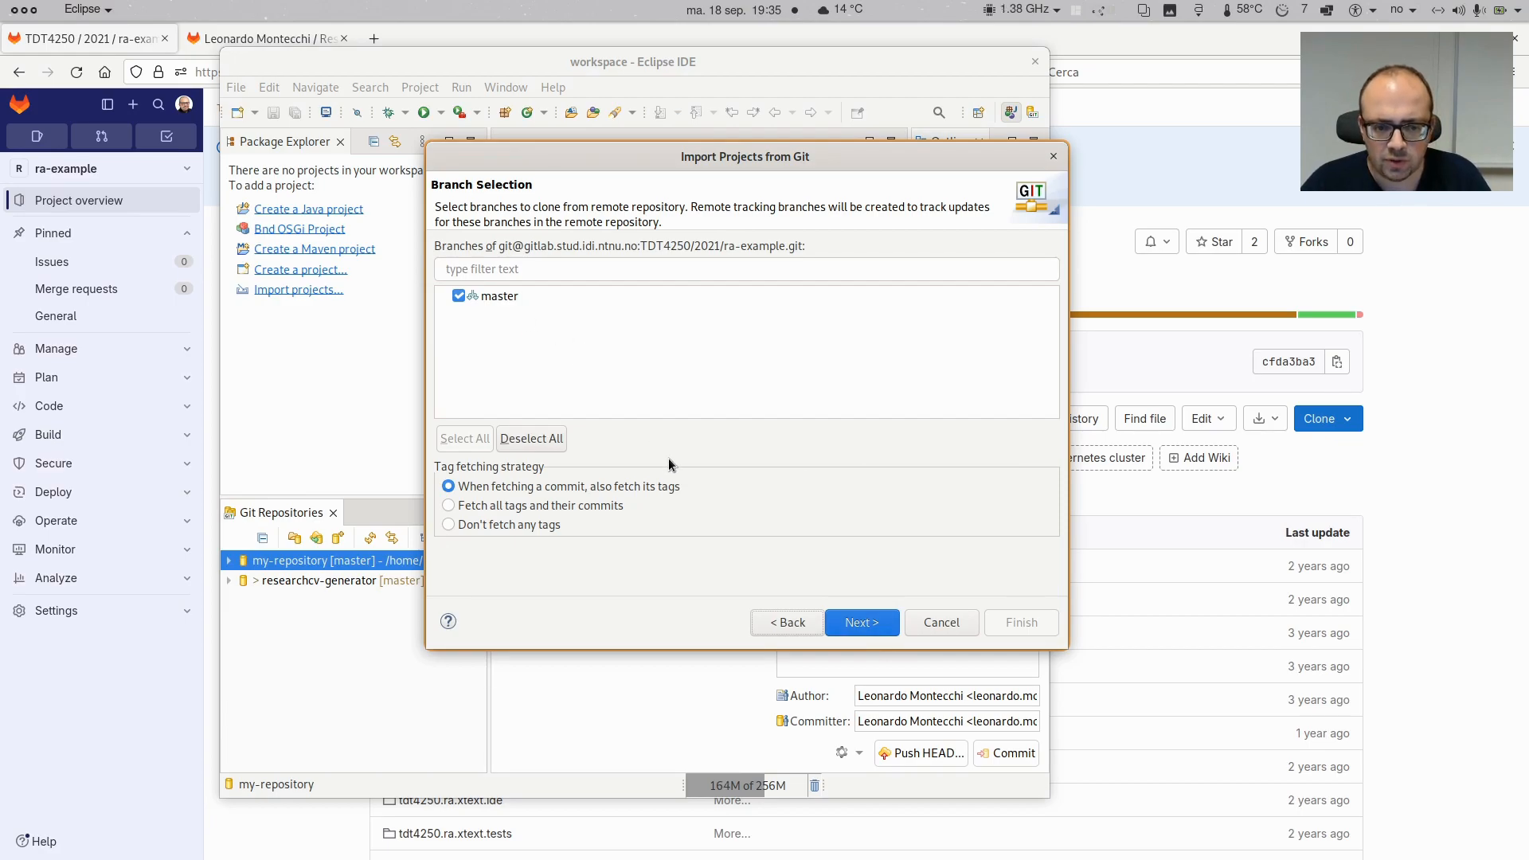
Keep the master branch selected, set the local destination to ra-example inside the home TDT4250 folder, and clone the repository
left_click(870, 631)
triple_click(782, 275)
left_click(816, 274)
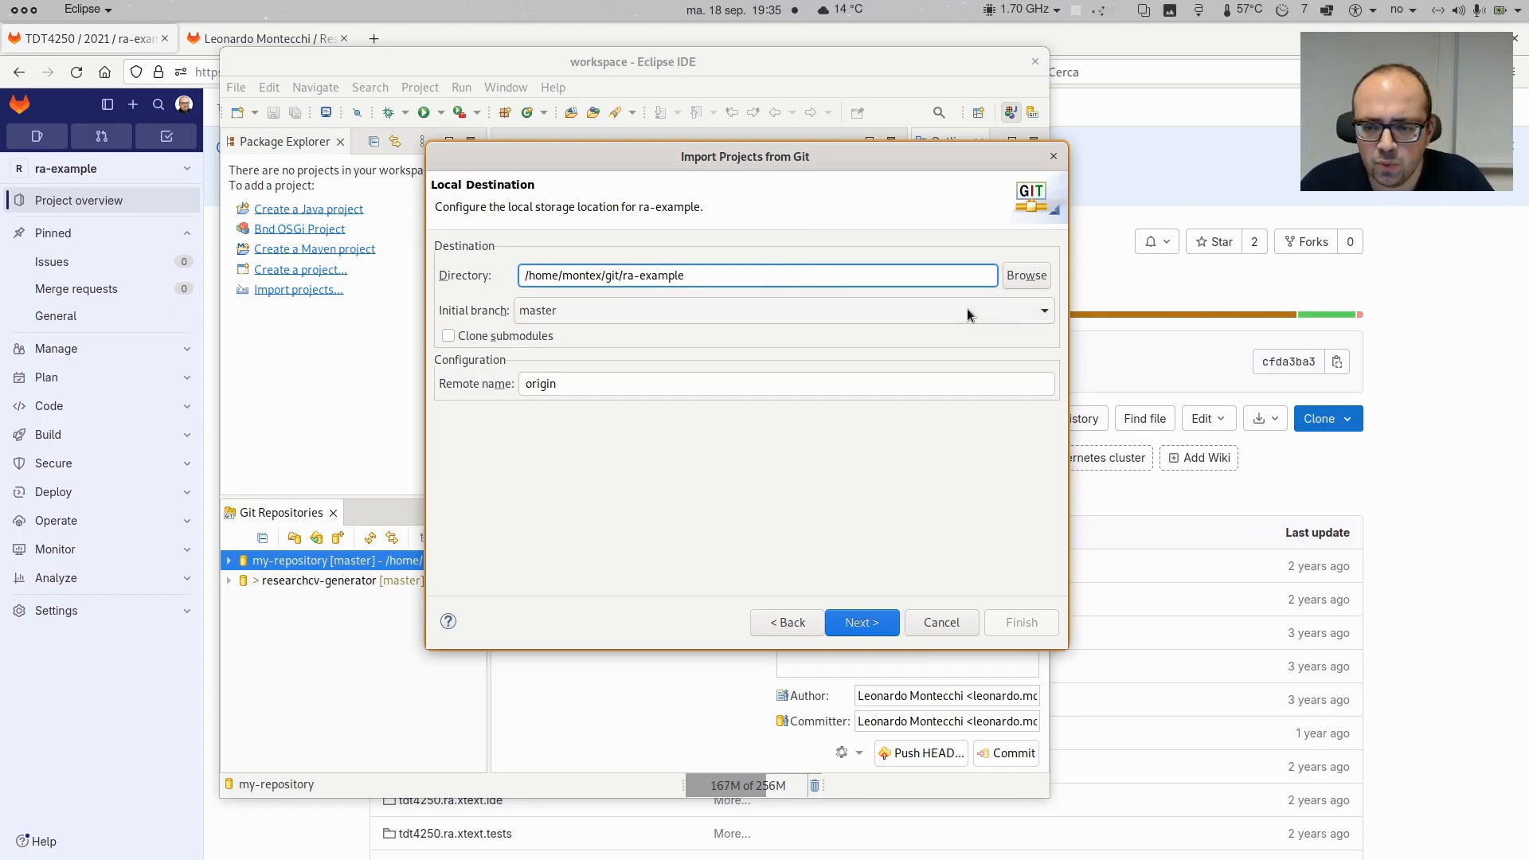
left_click(1019, 280)
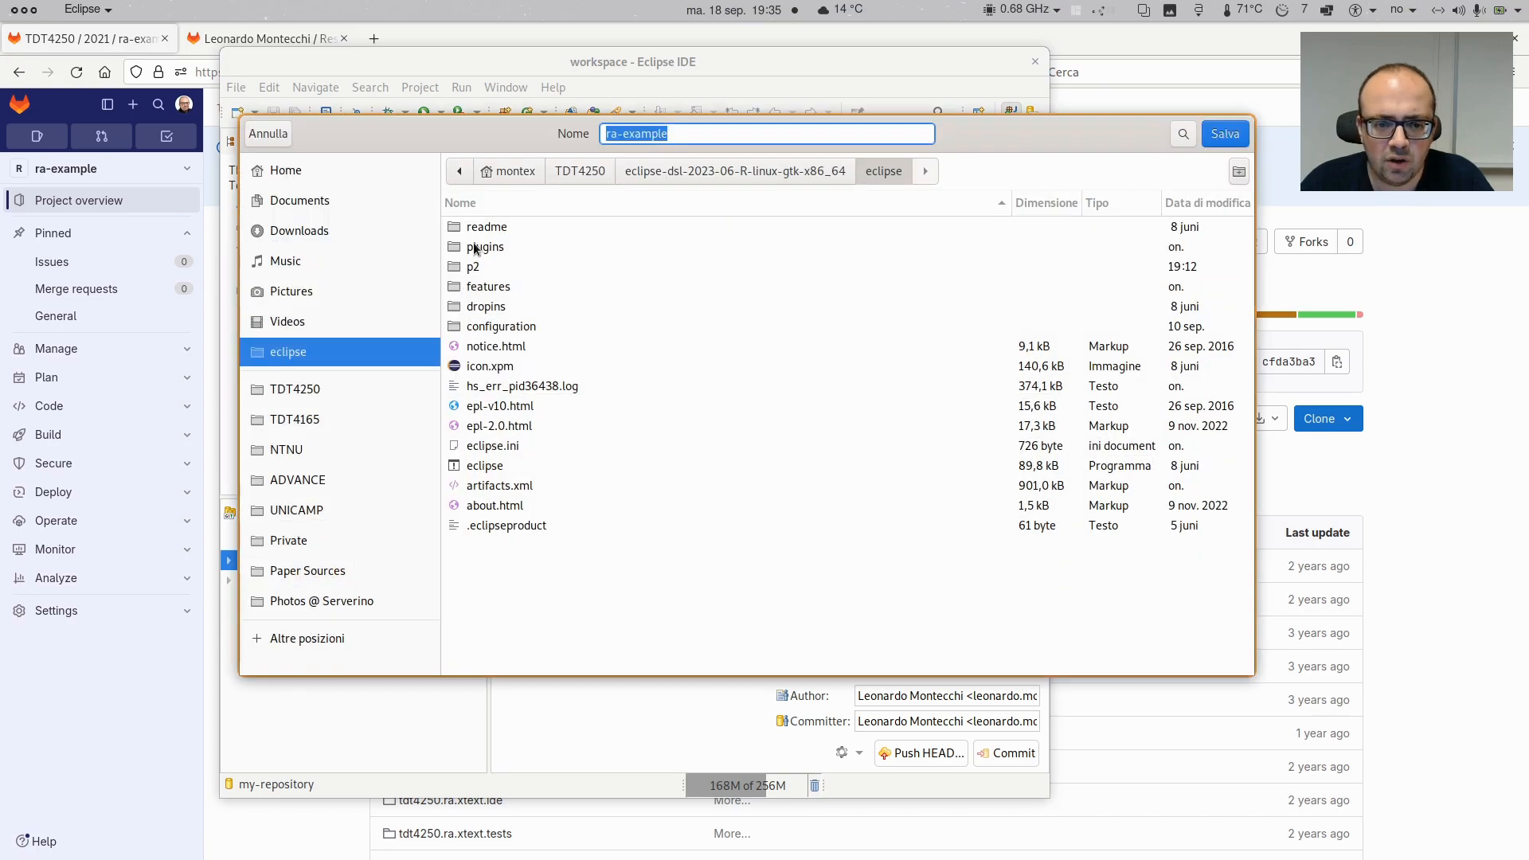
left_click(586, 169)
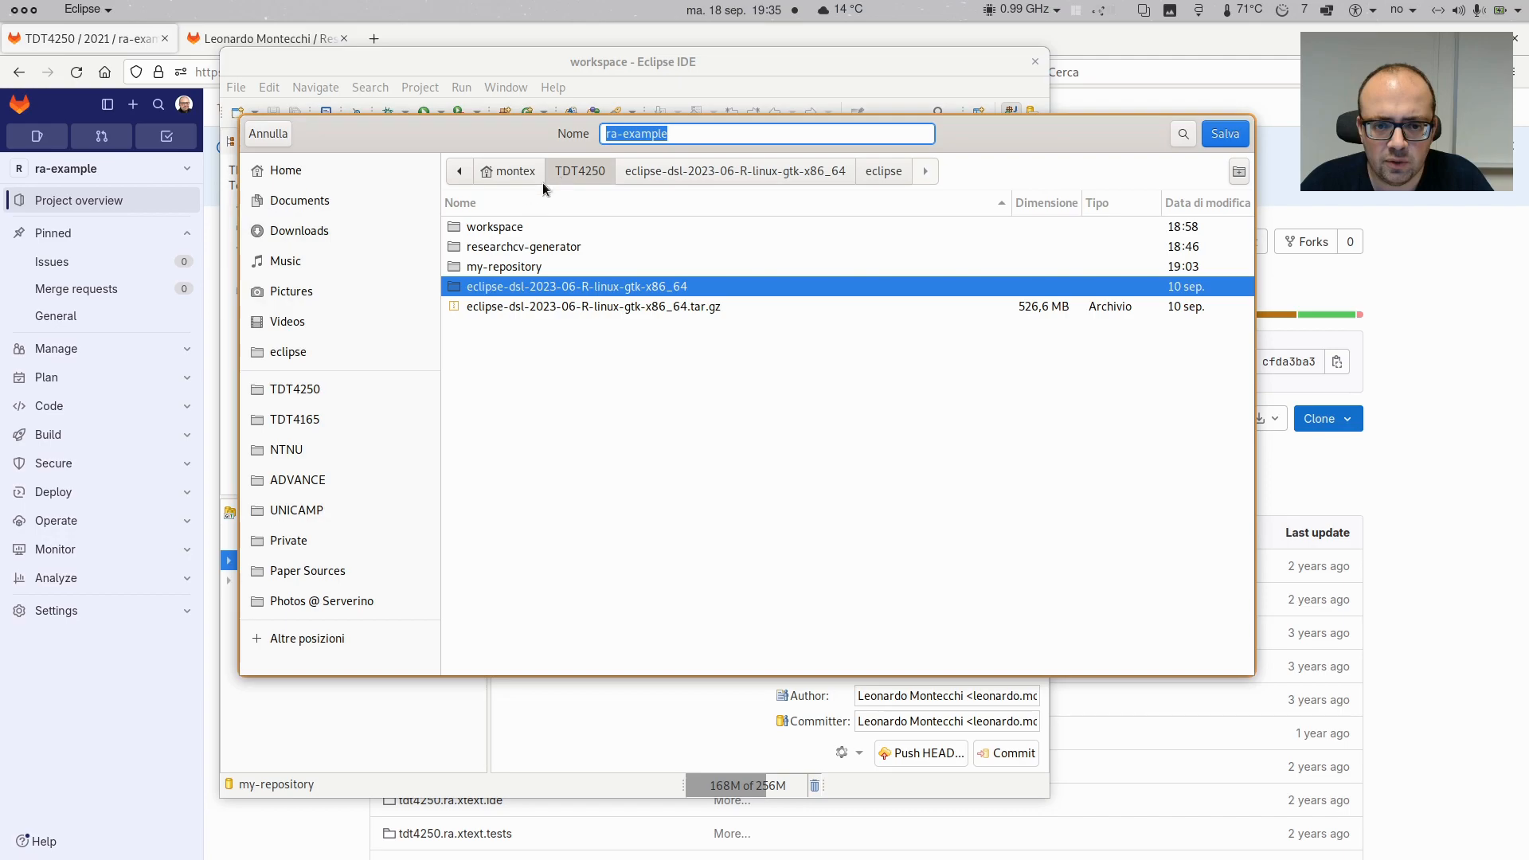
left_click(515, 181)
double_click(513, 364)
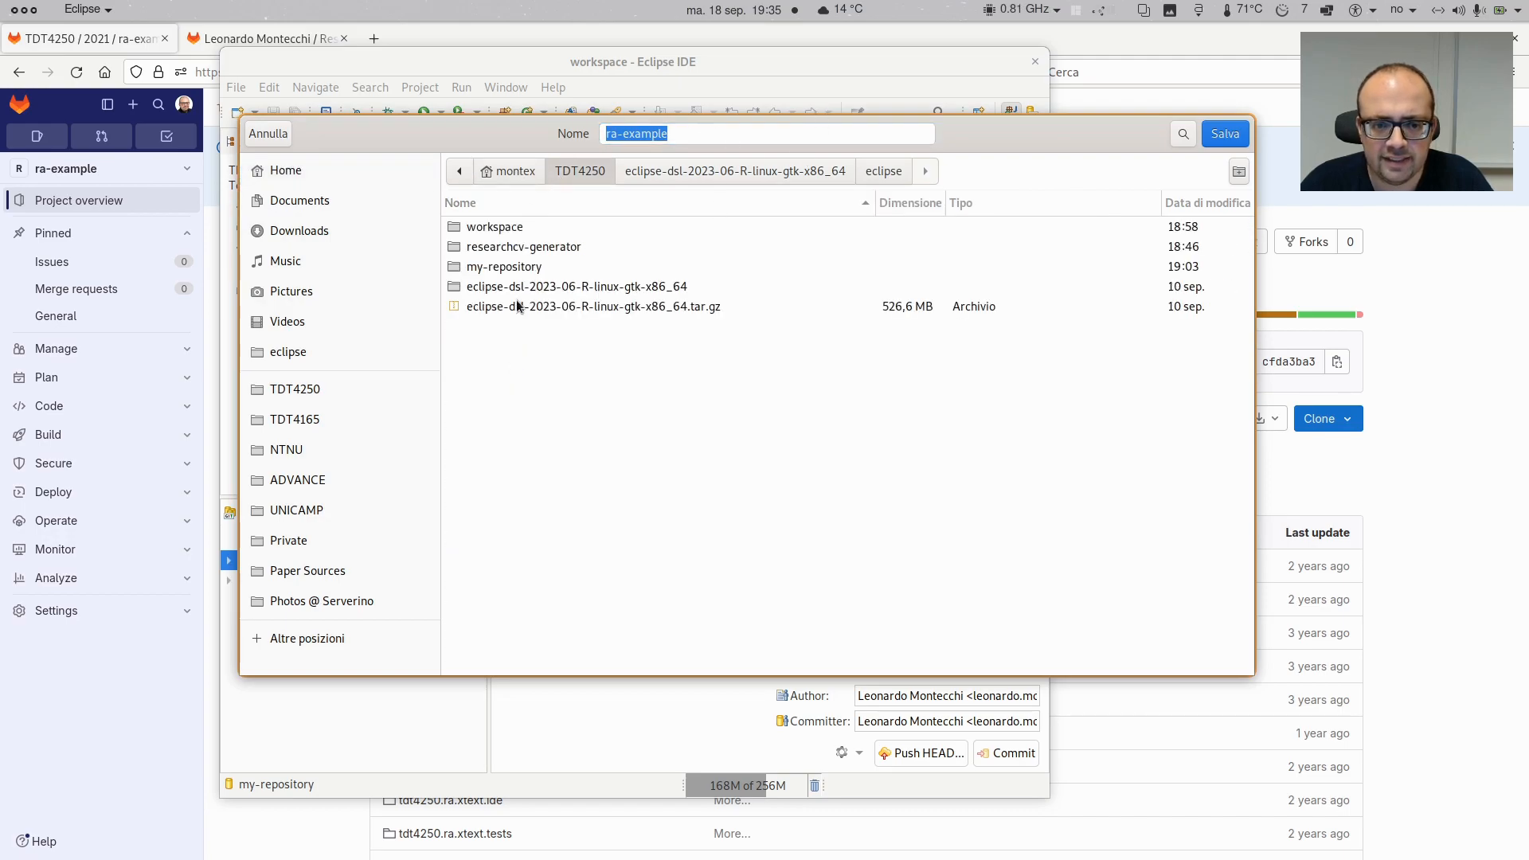
left_click(1238, 139)
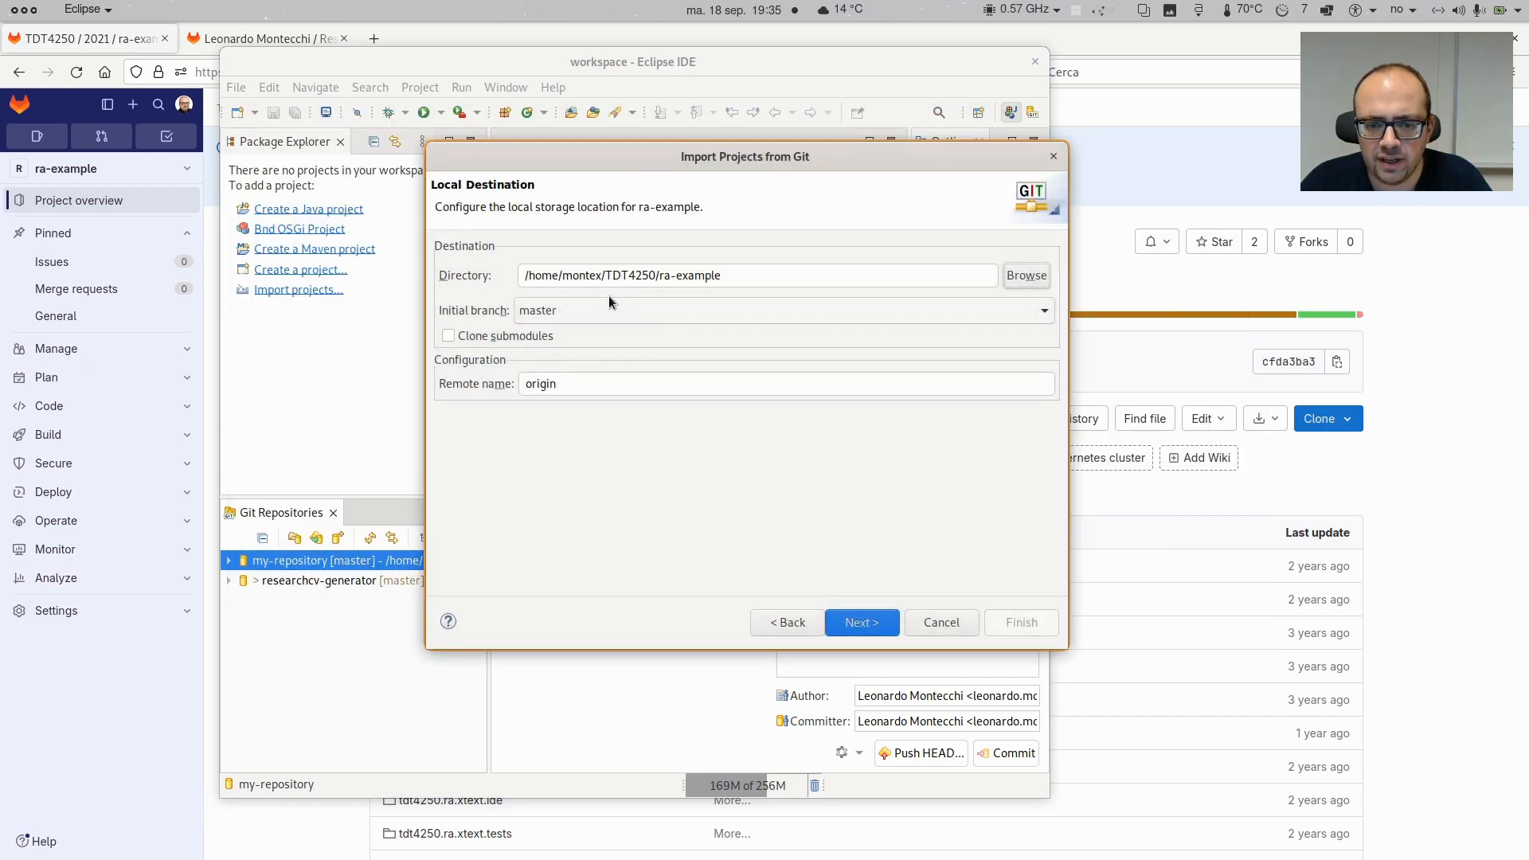
left_click(879, 627)
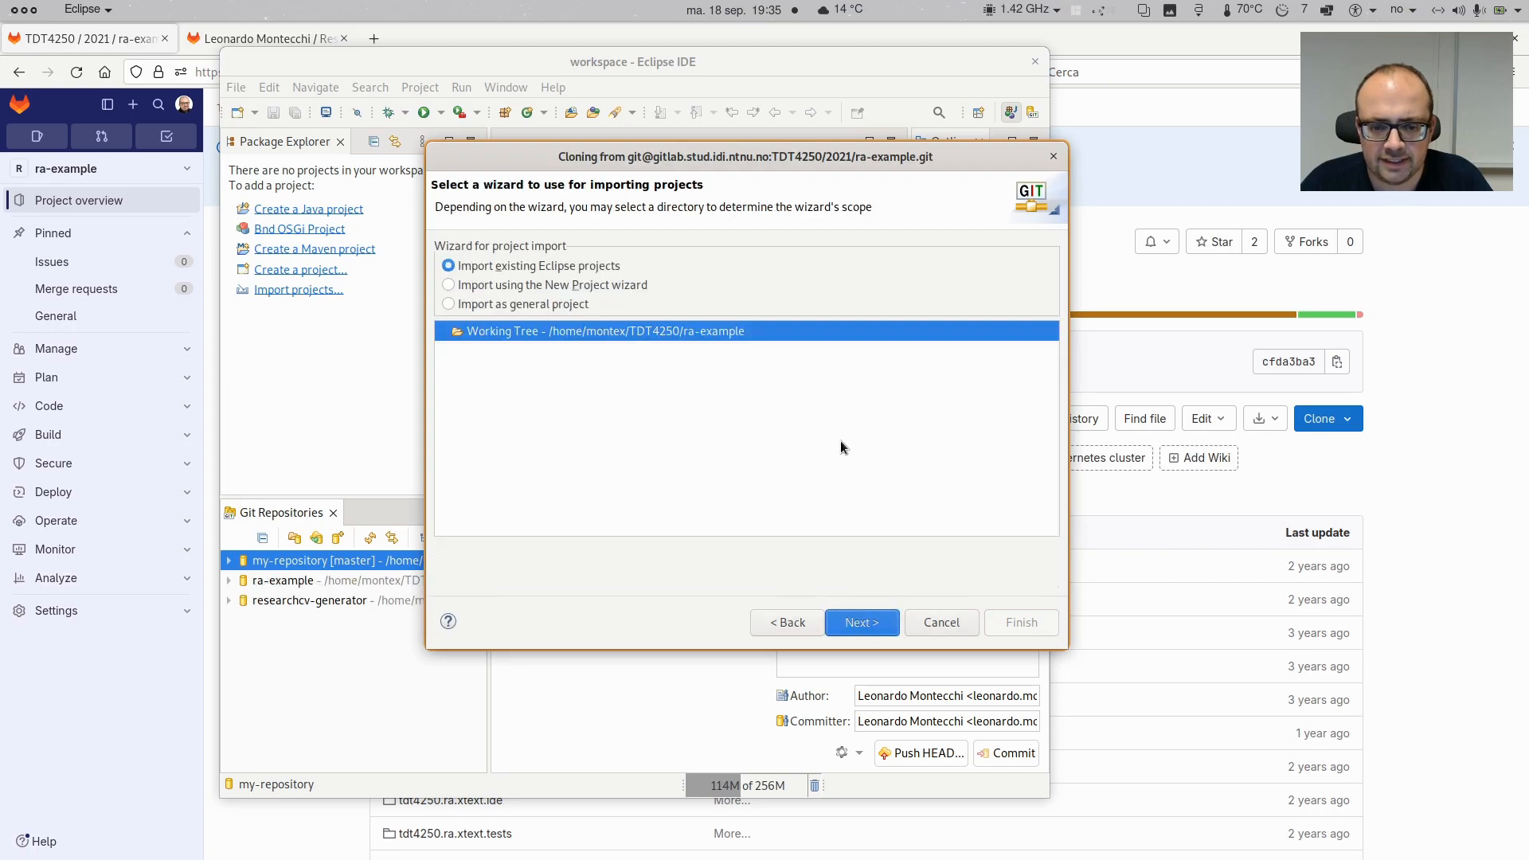
Import all of ra-example's existing Eclipse projects into the workspace, keeping every listed project selected and nested project search enabled
left_click(876, 623)
left_click_drag(740, 649, 720, 852)
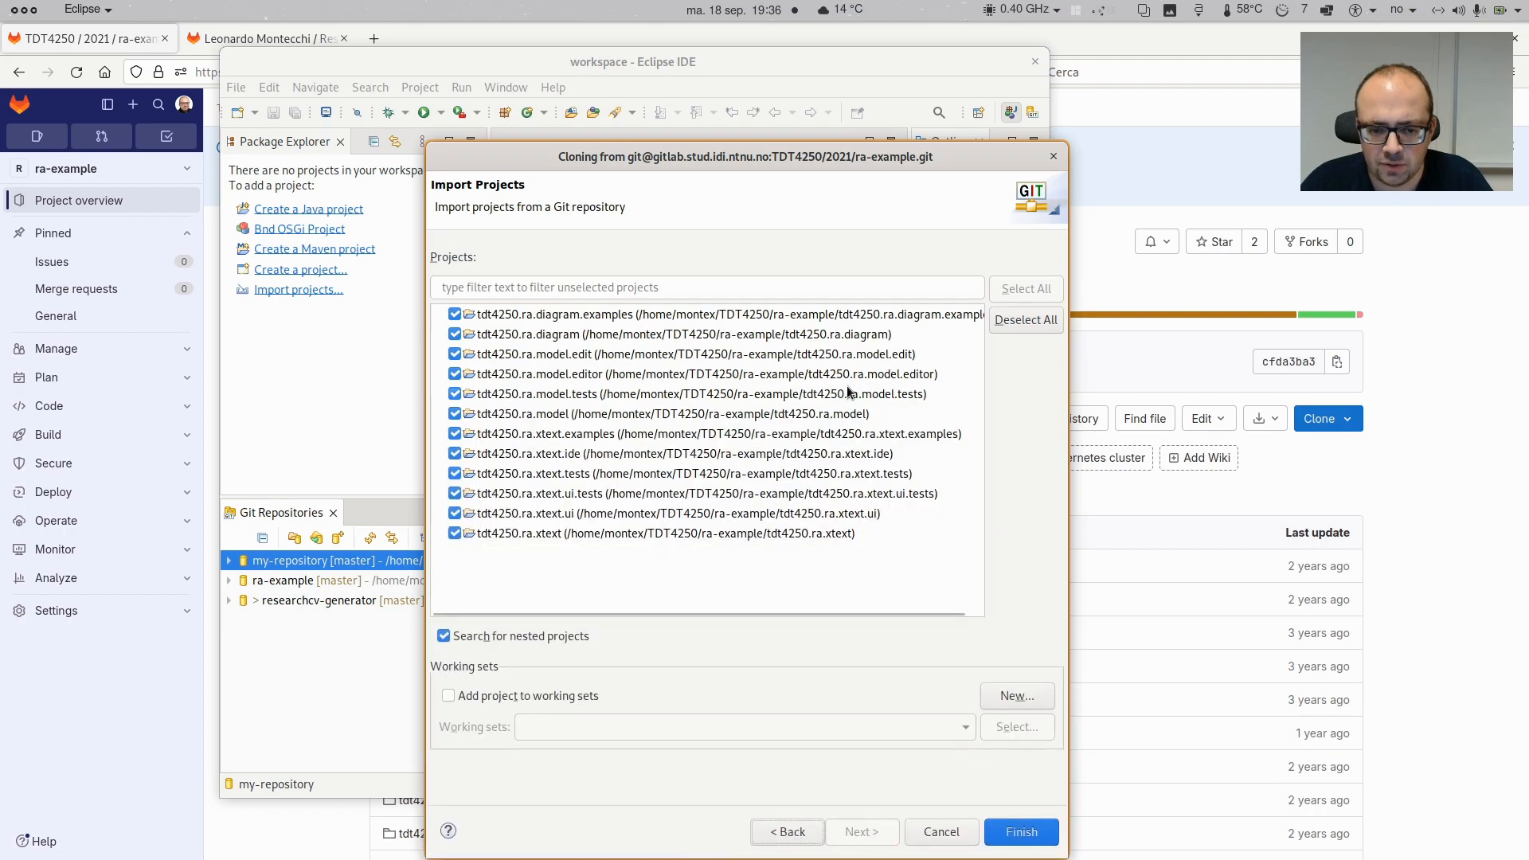
left_click_drag(834, 142, 801, 70)
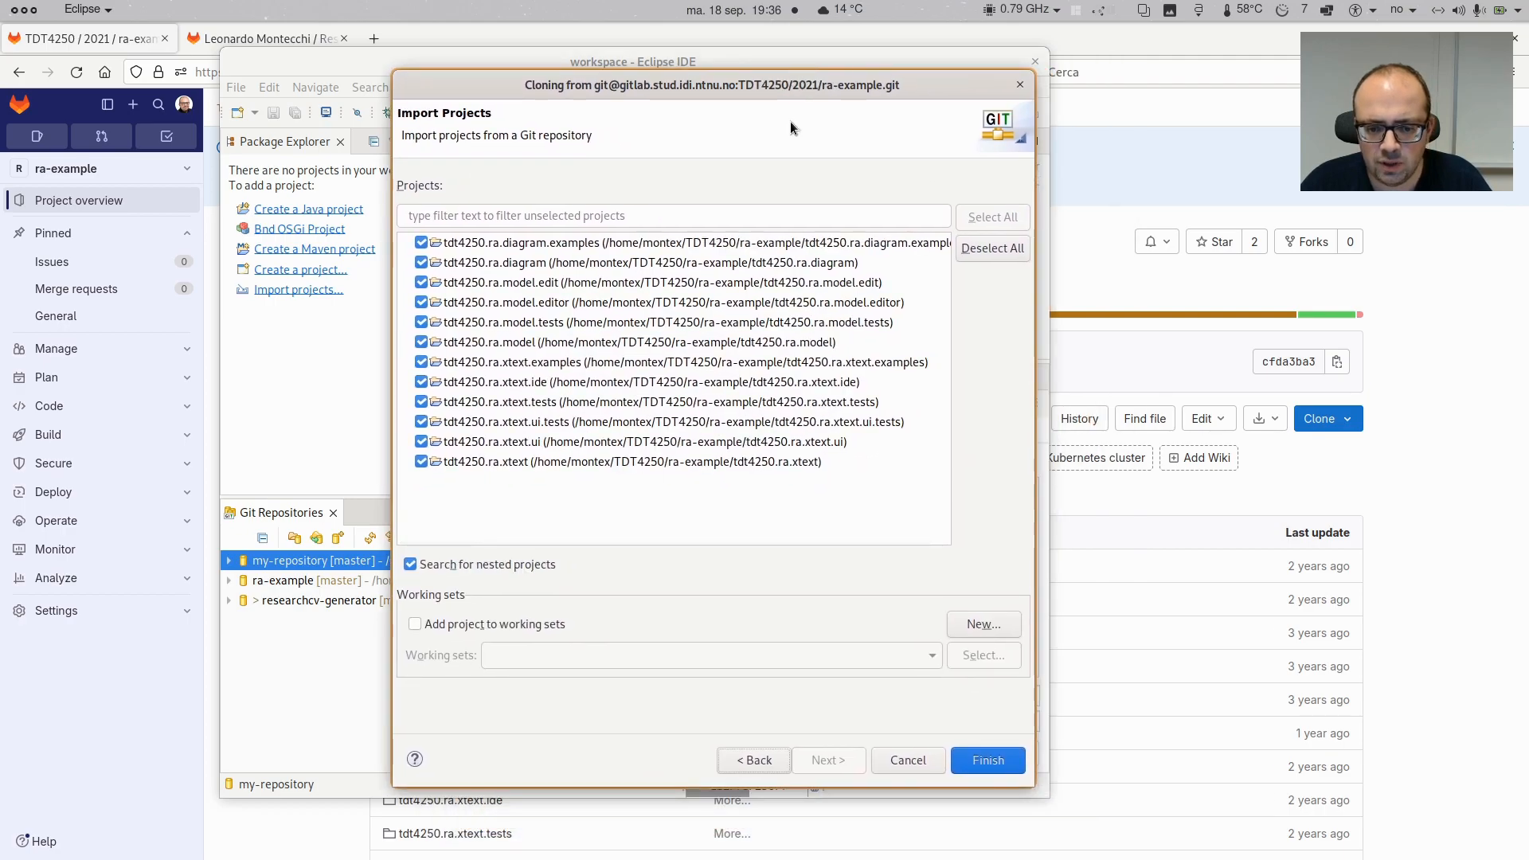
left_click(430, 384)
left_click(422, 363)
left_click(422, 362)
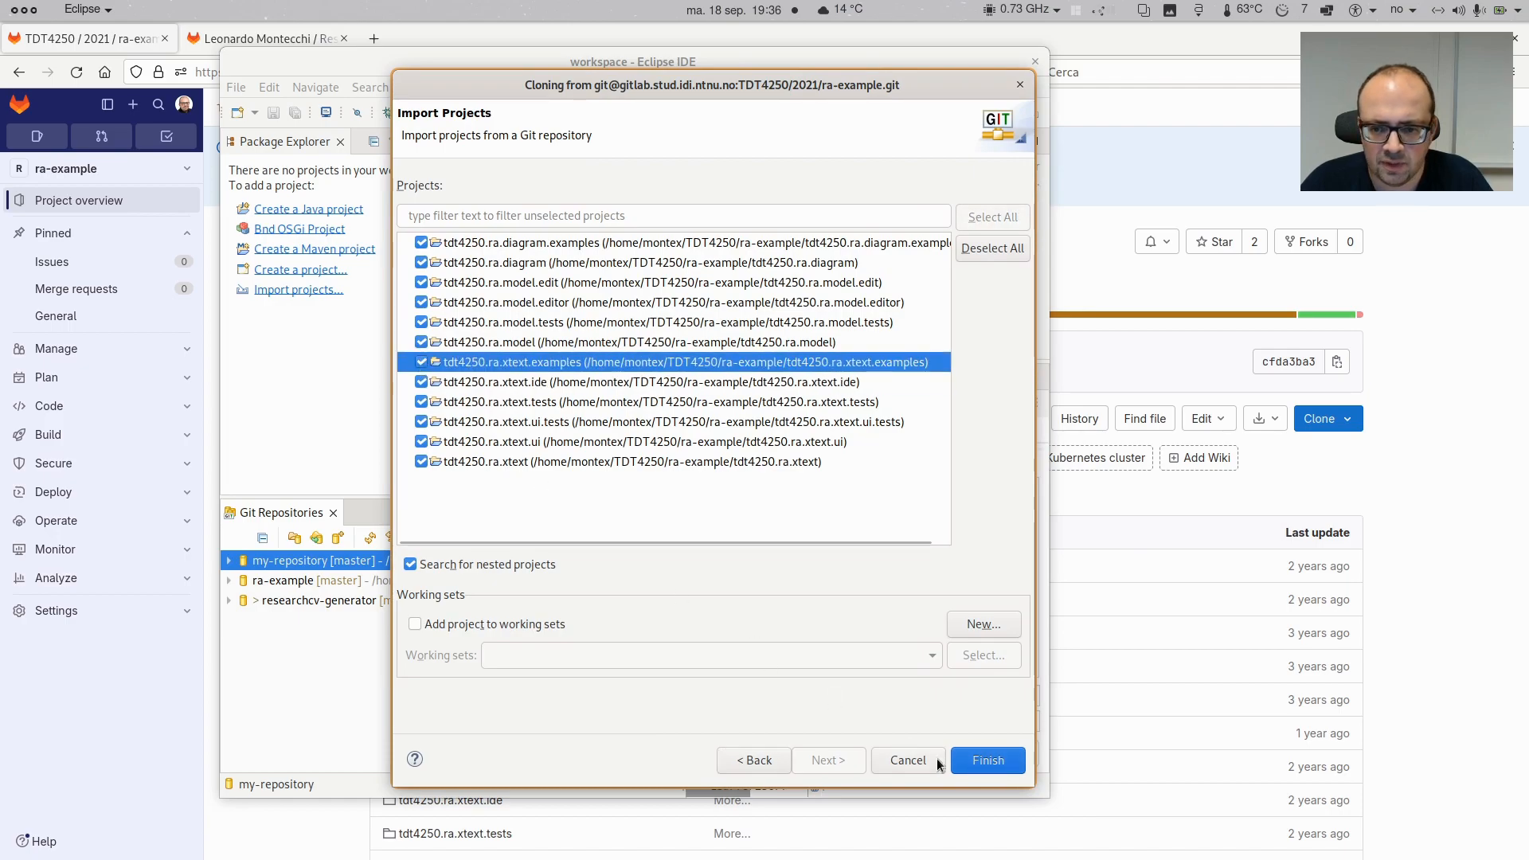
left_click(1005, 766)
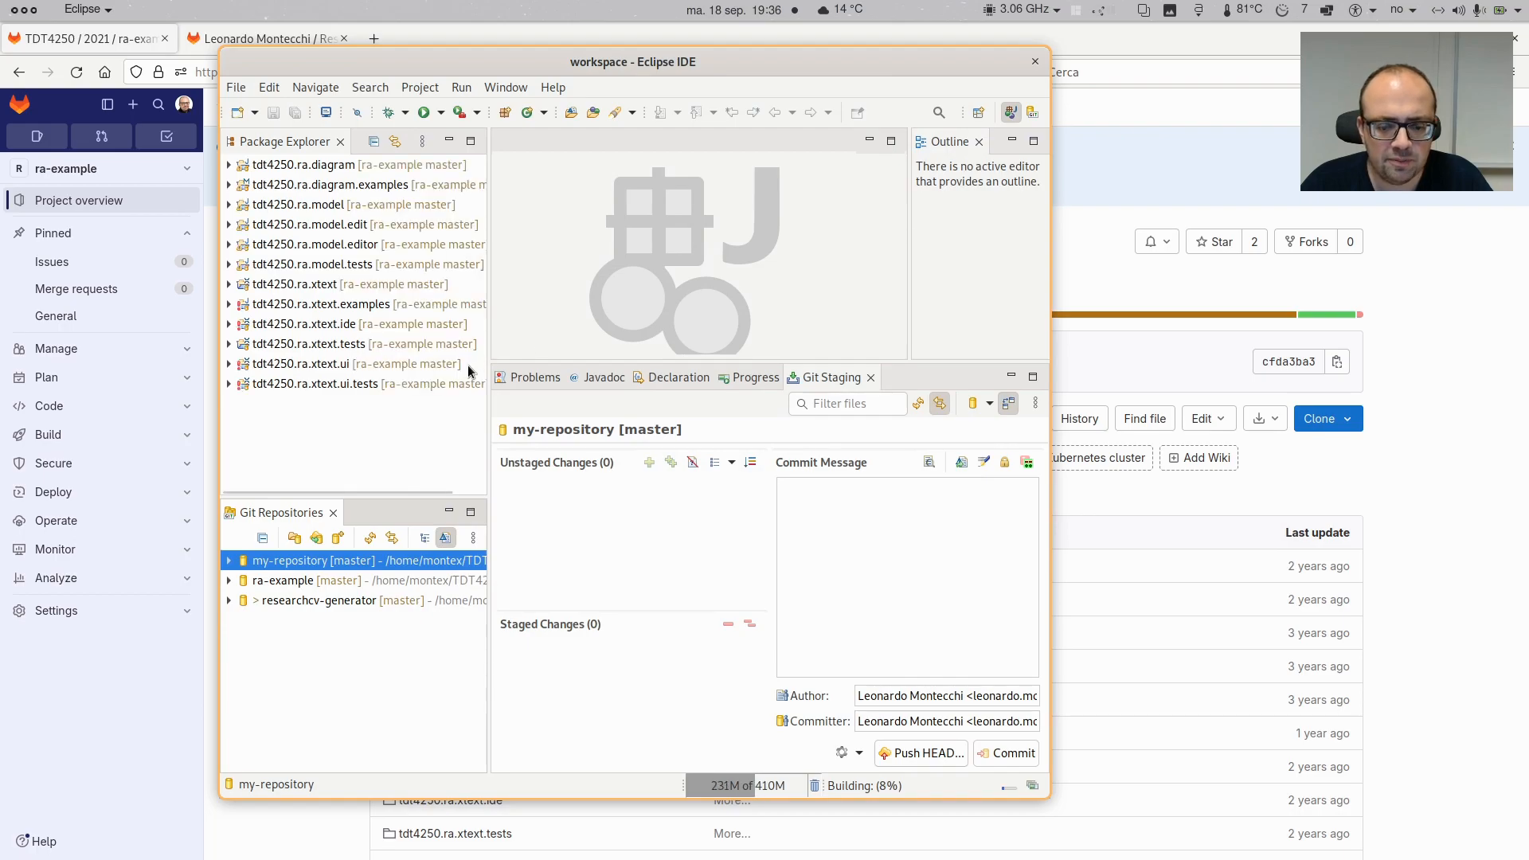
Widen the Eclipse window and its Package Explorer, and bring up ra-example's unstaged changes through the tdt4250.ra.xtext.ui project
left_click_drag(221, 382, 114, 382)
left_click_drag(420, 298, 495, 323)
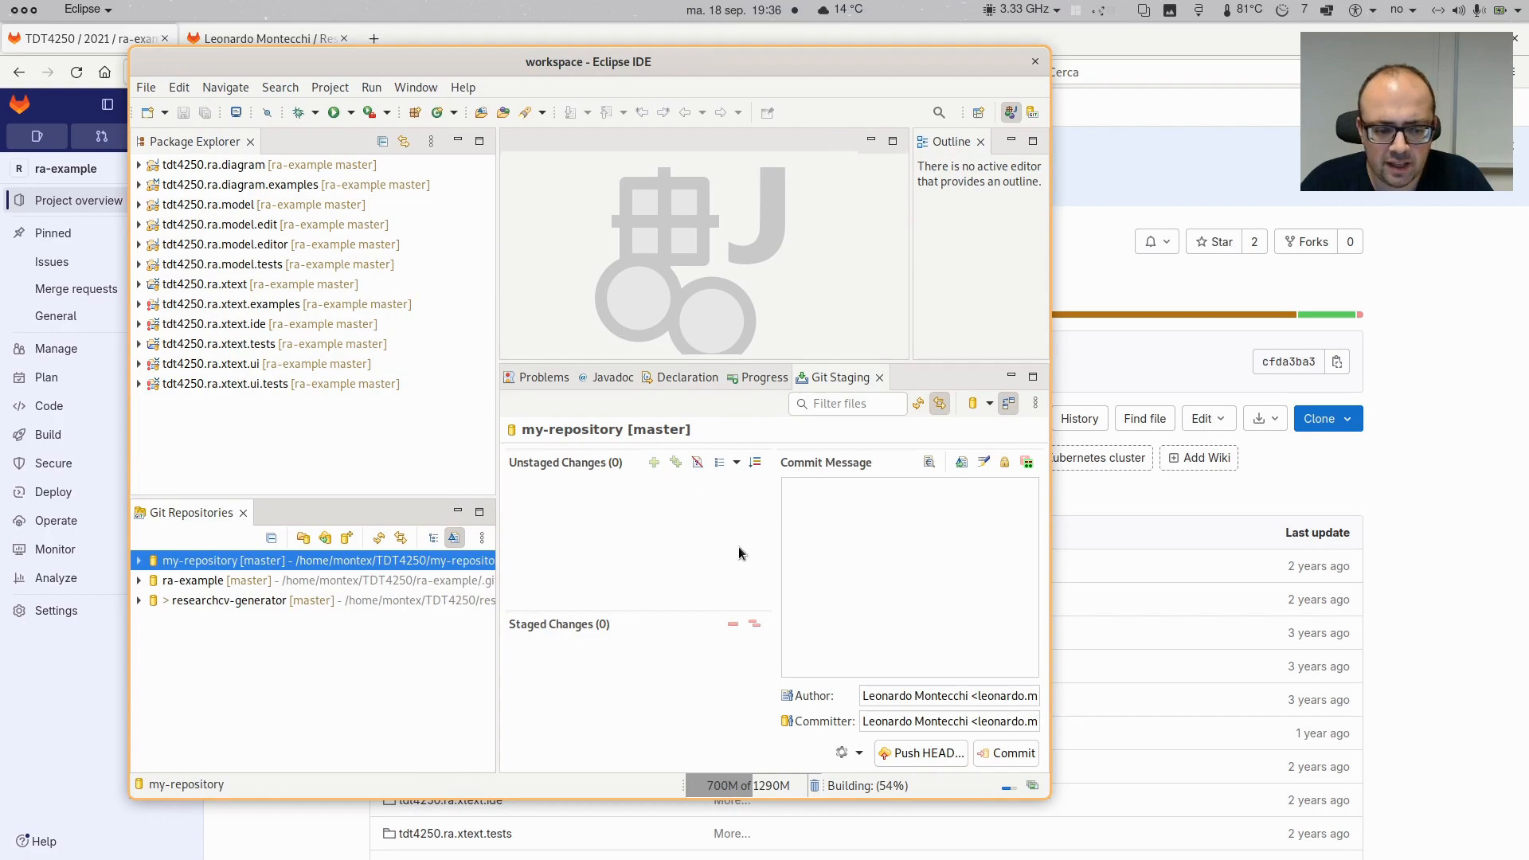
left_click(259, 363)
left_click(561, 566)
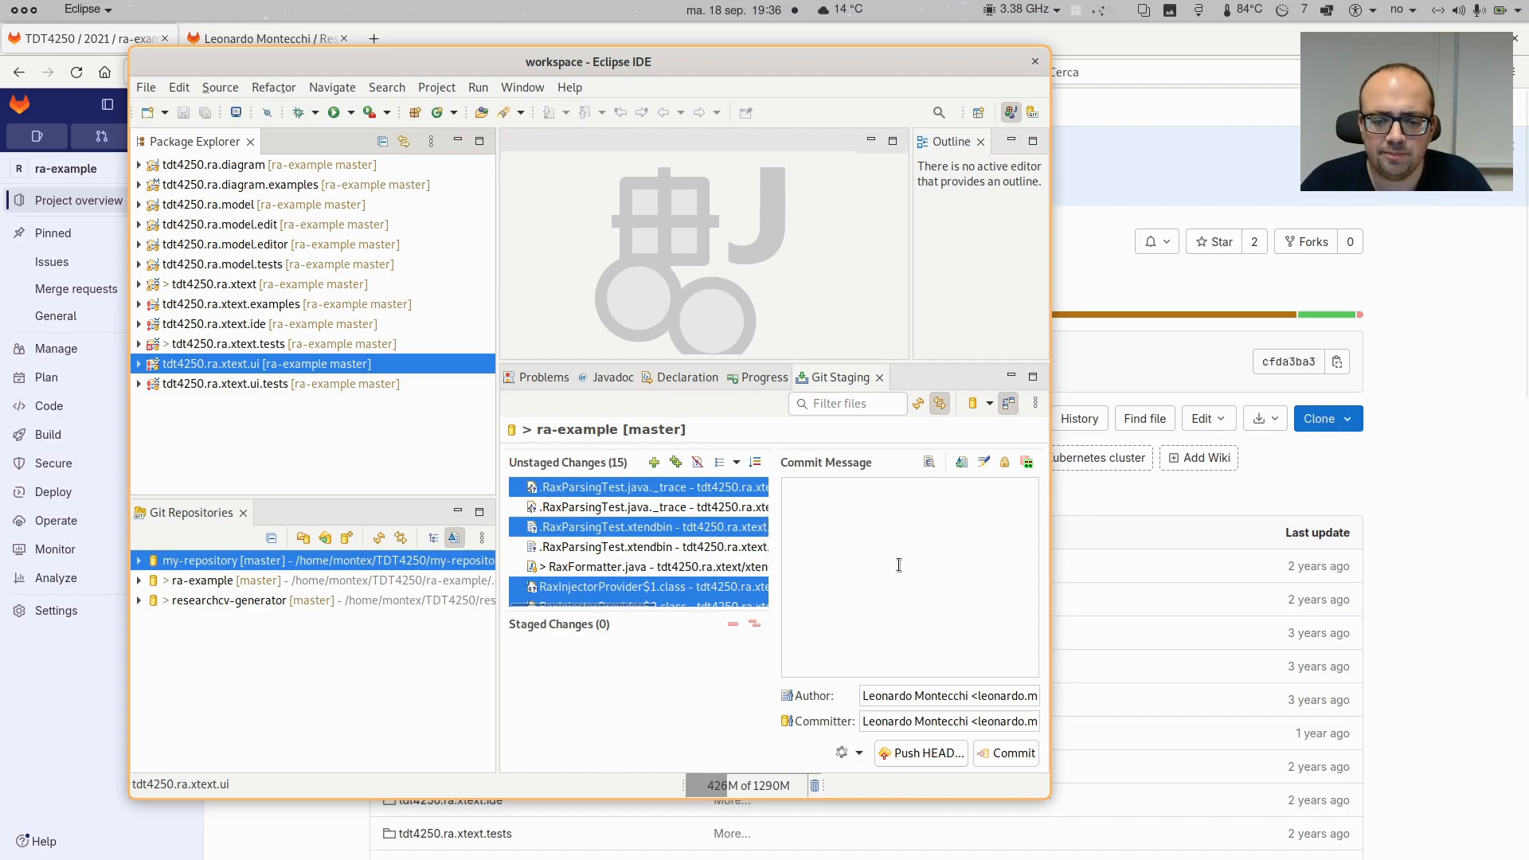
Switch to the Git perspective, enlarge the History view, and inspect the details of my-repository's commits
left_click(1031, 112)
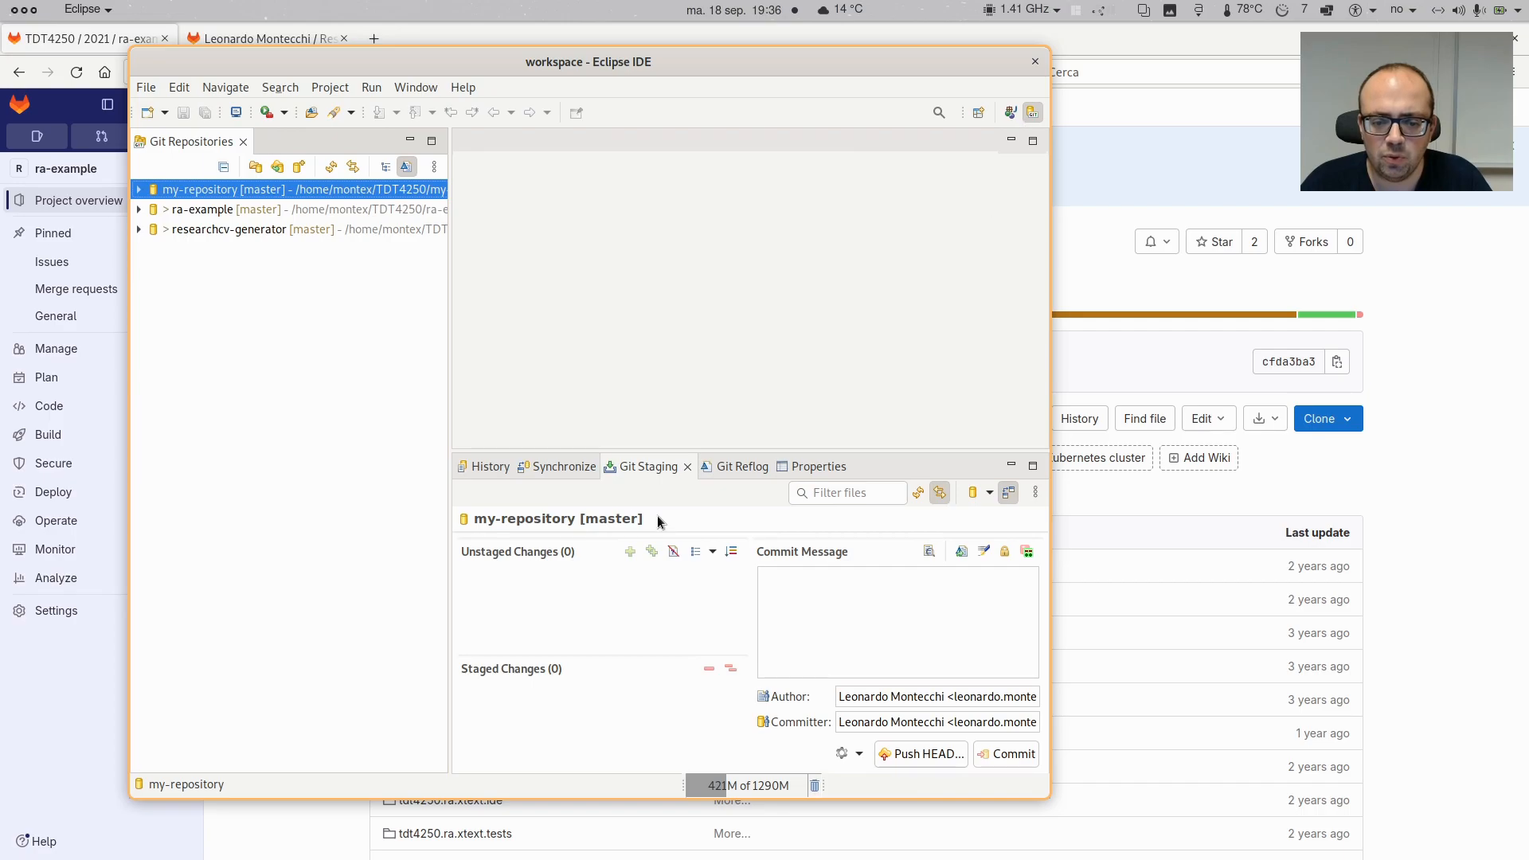
left_click(489, 467)
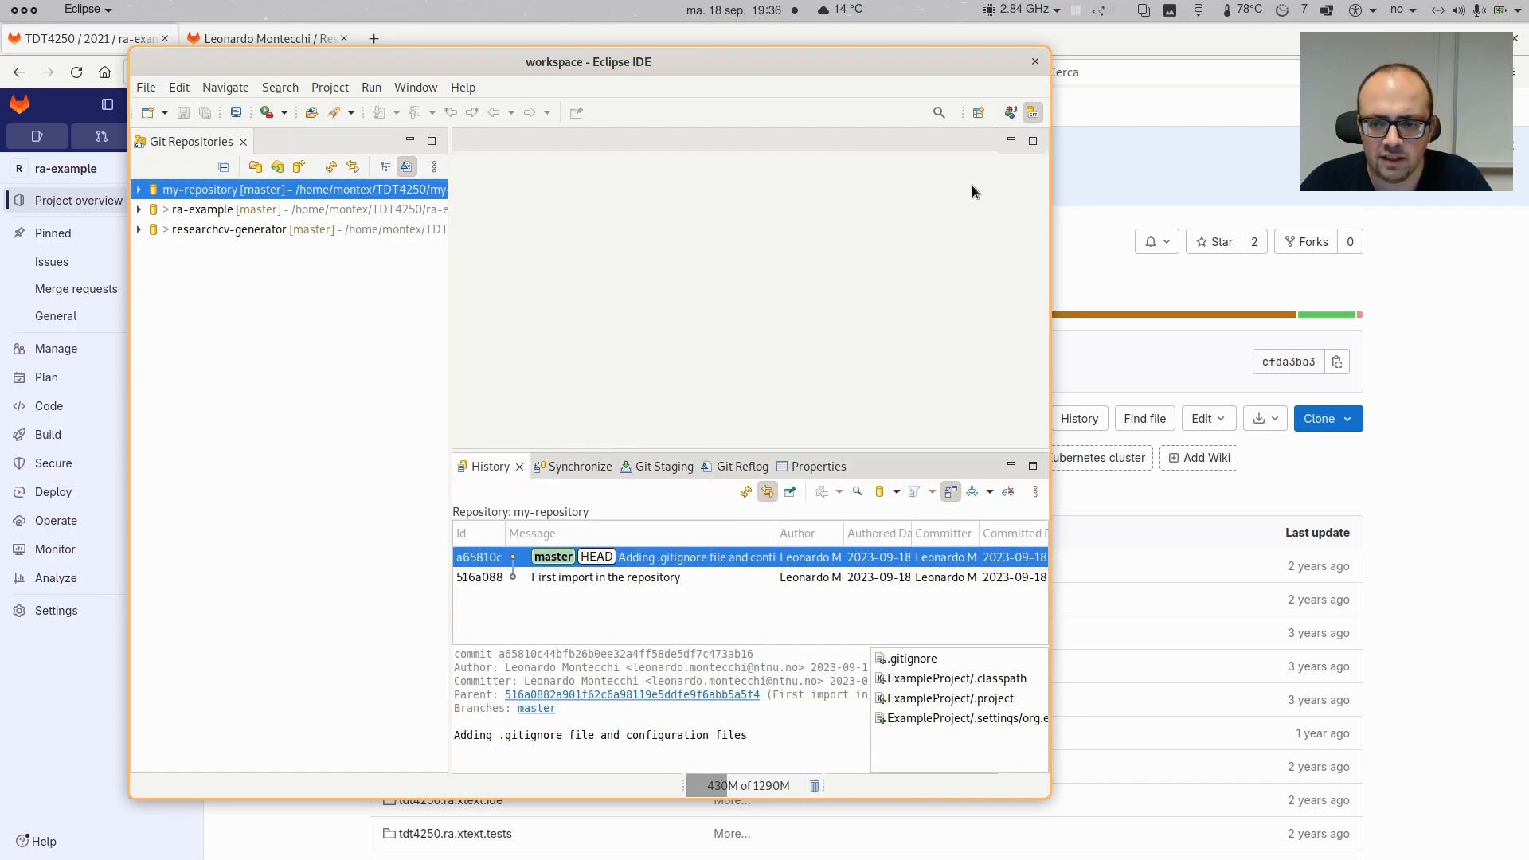
left_click_drag(585, 455, 610, 343)
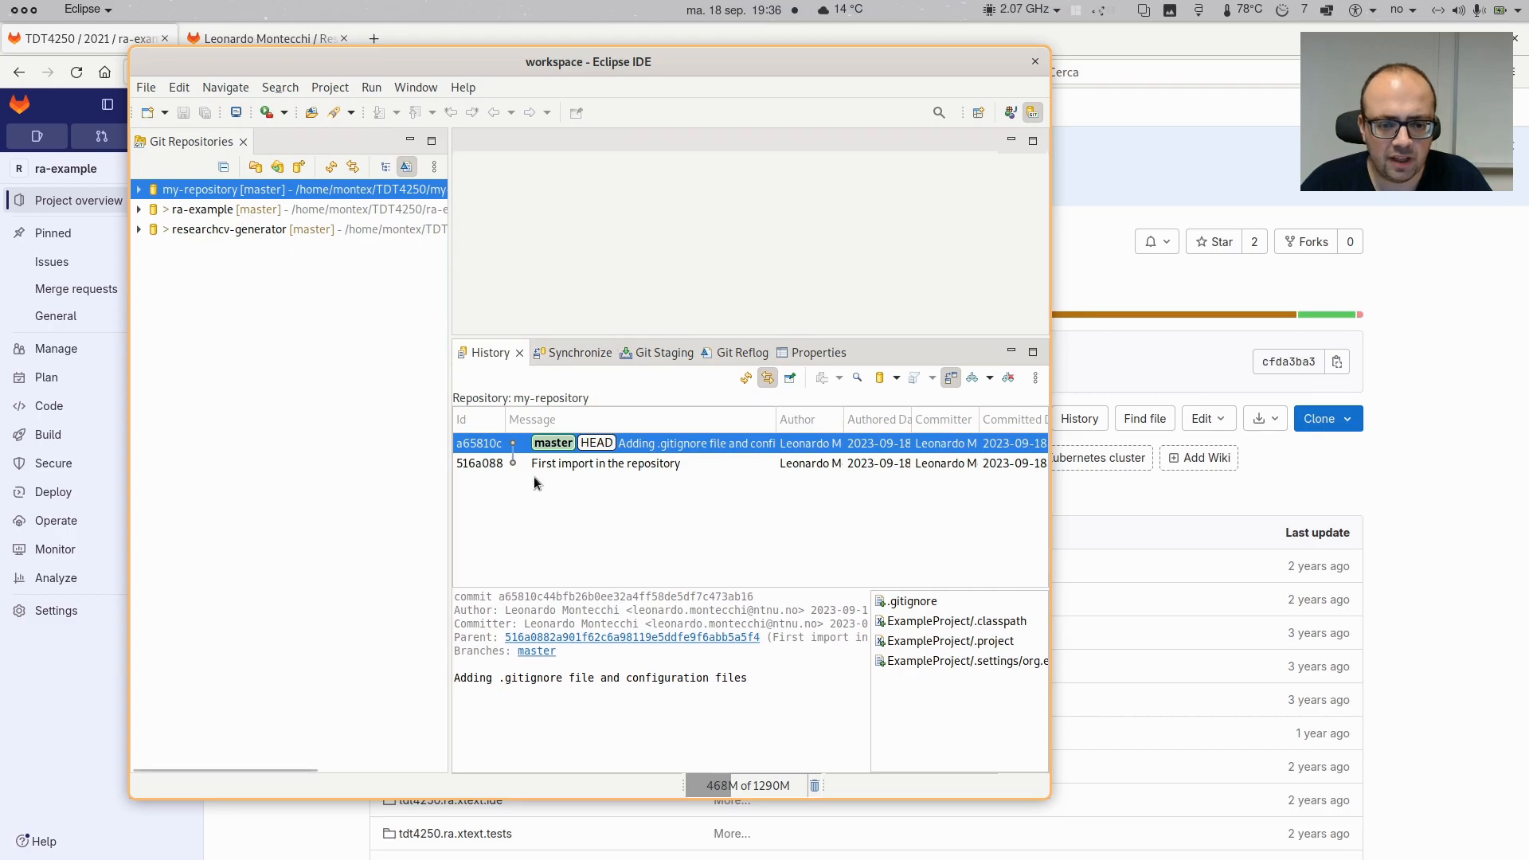
left_click(681, 463)
left_click(697, 448)
left_click(656, 468)
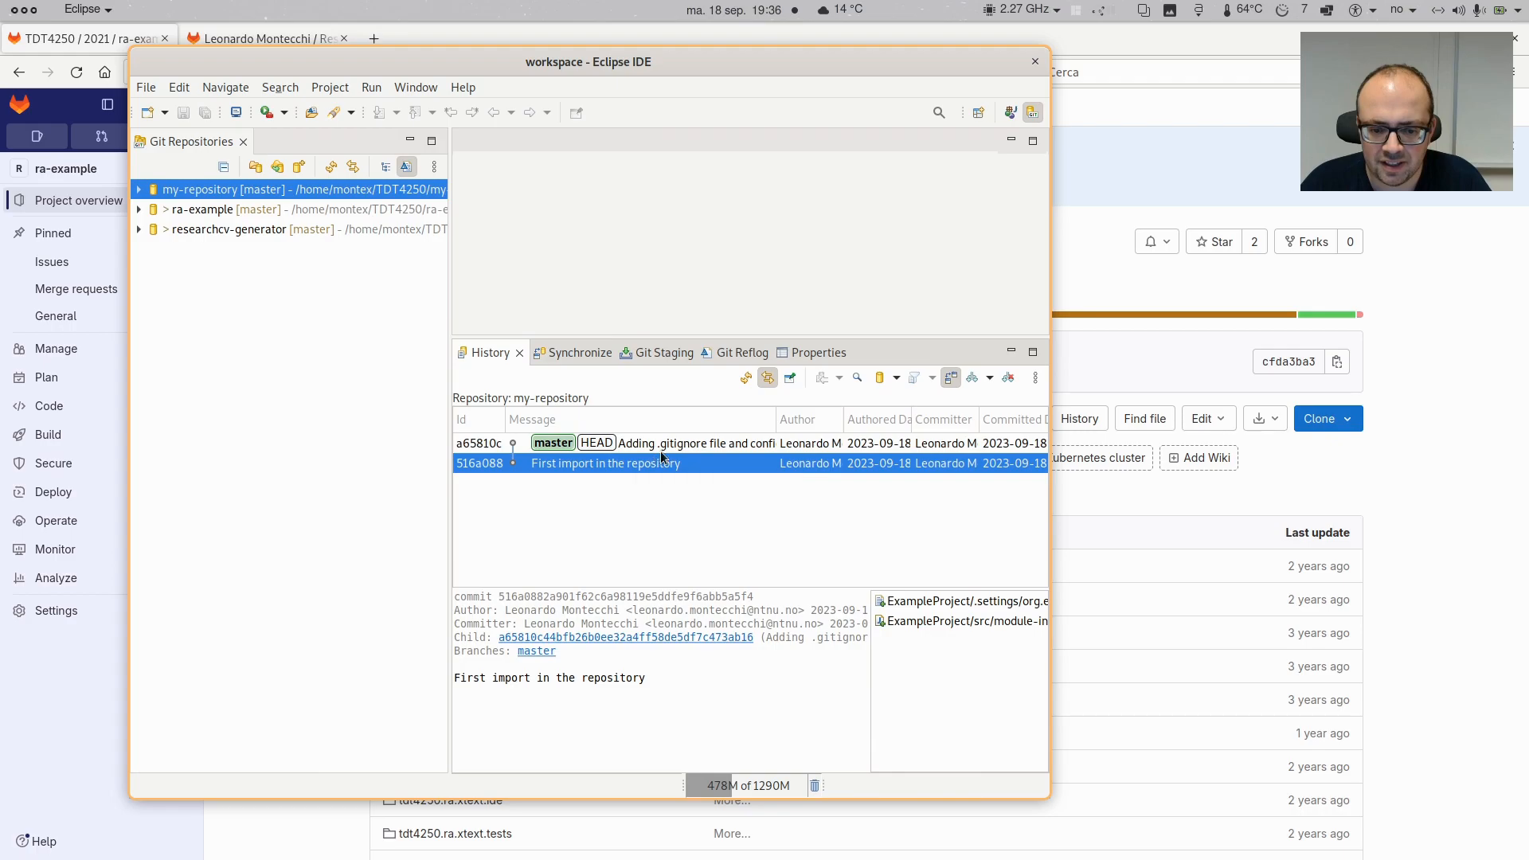
left_click(660, 445)
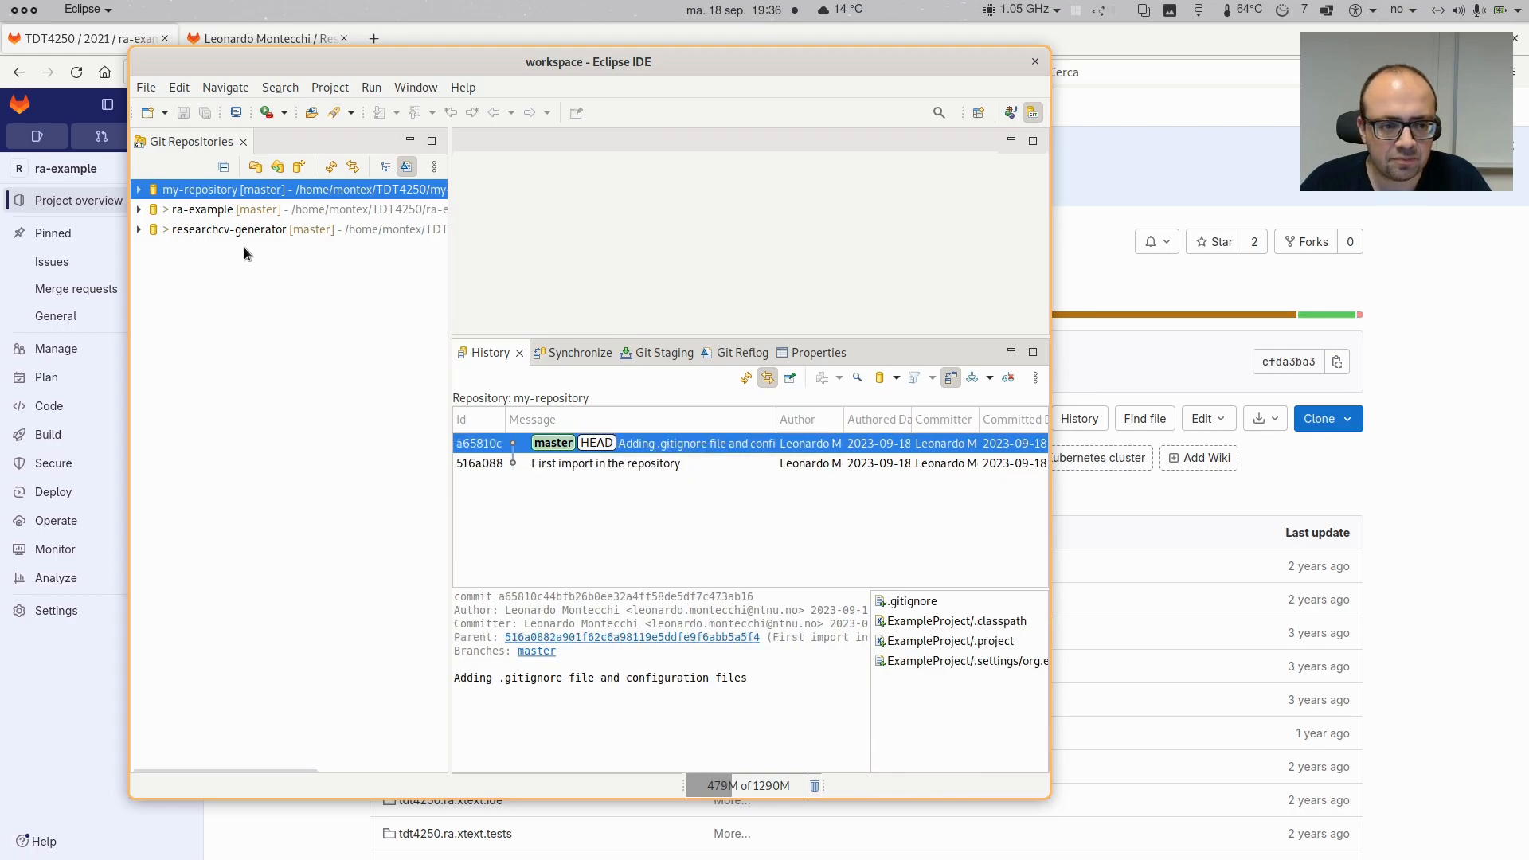
Expand my-repository's remotes and look at the fetch and push entries of the gitlab remote
left_click(139, 189)
left_click(153, 269)
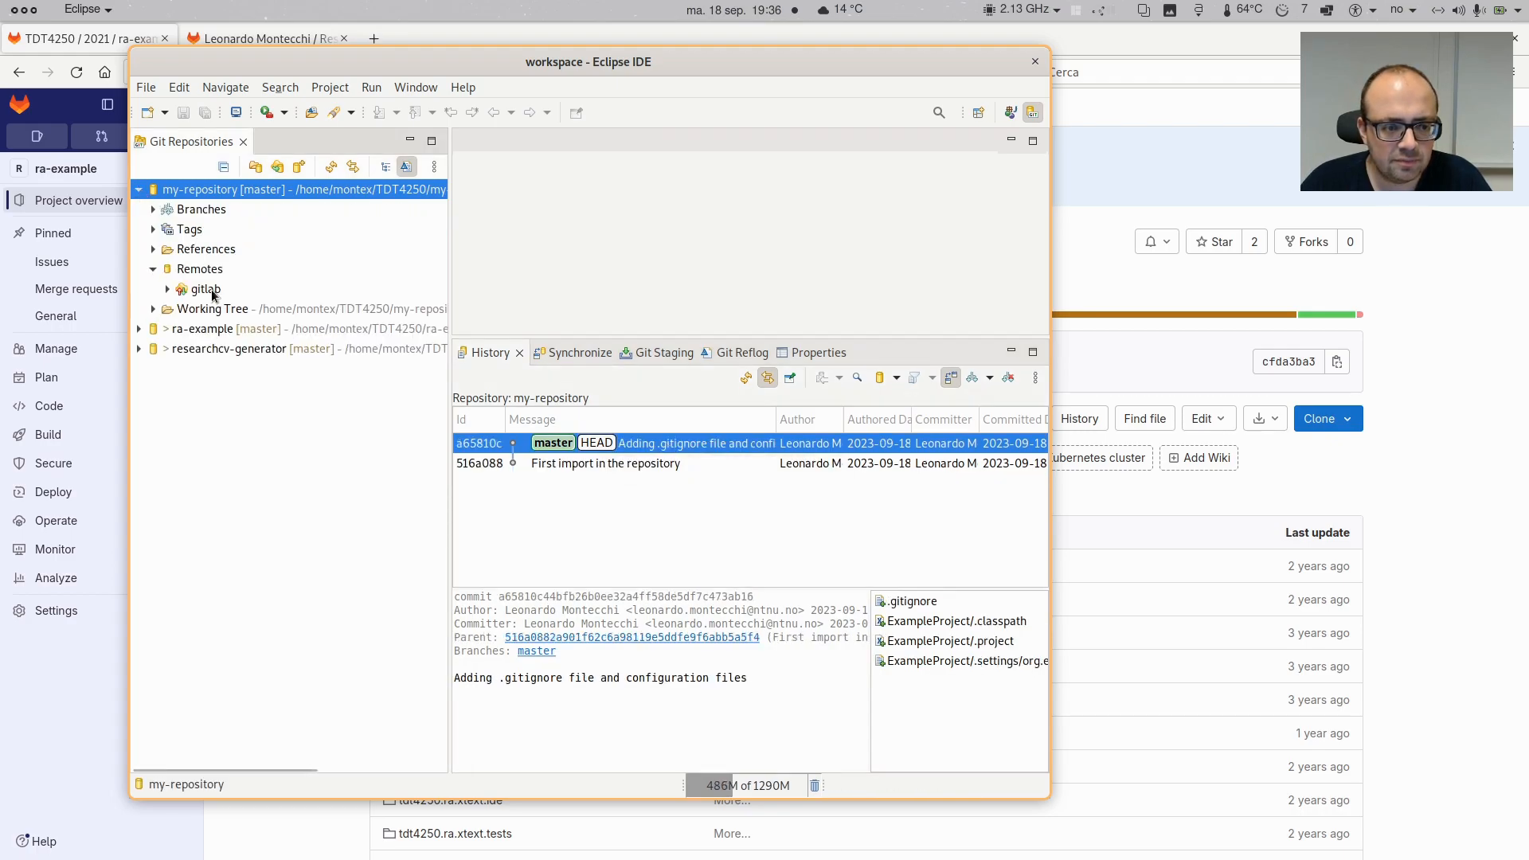
left_click(211, 292)
left_click(166, 290)
left_click(221, 314)
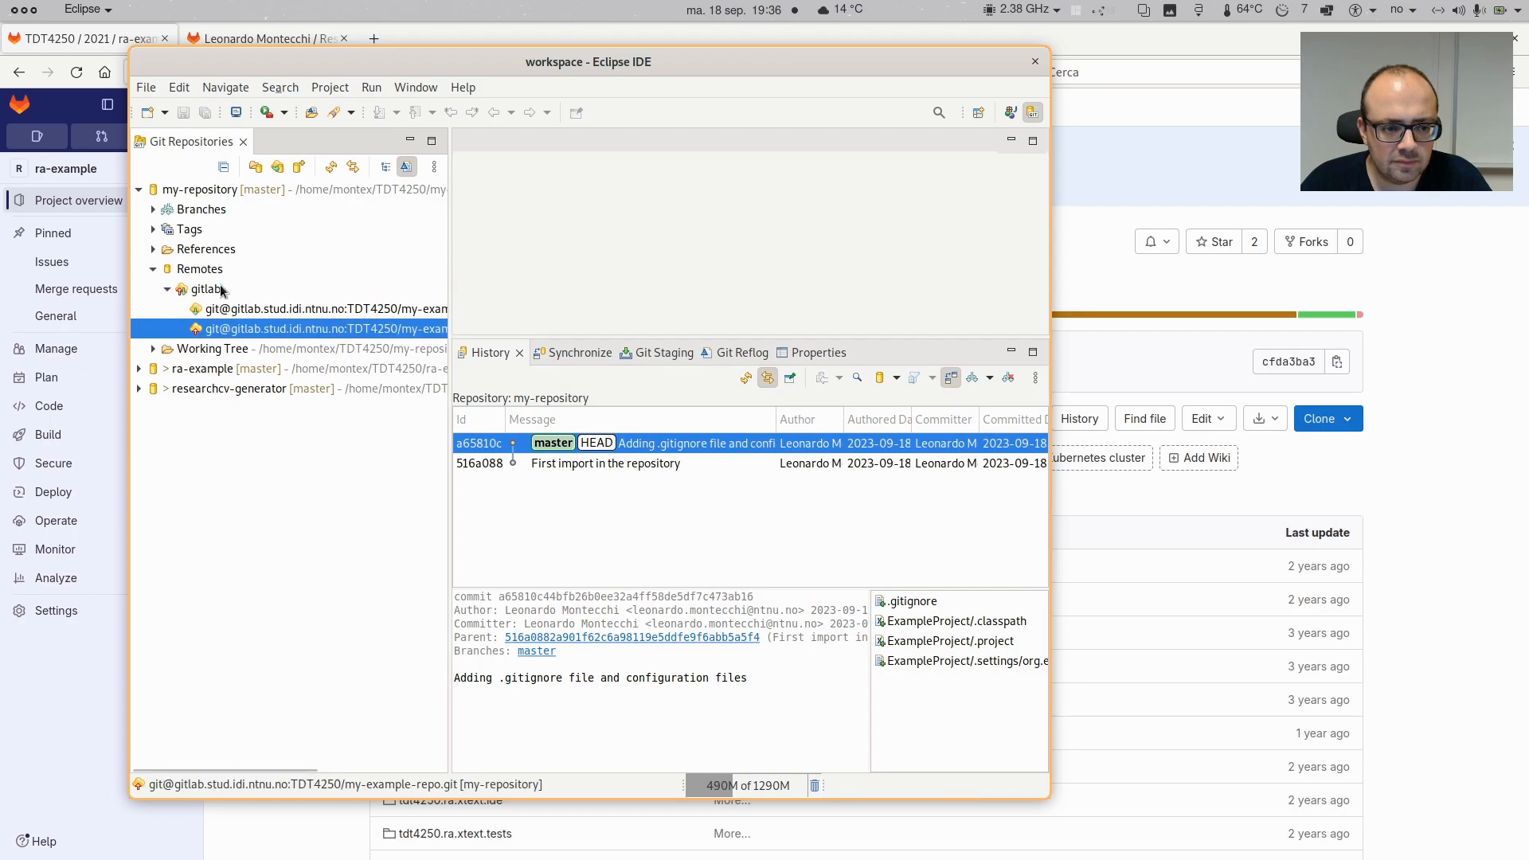
Collapse my-repository, look through ra-example's commit history, and widen the Author column
left_click(138, 190)
left_click(138, 210)
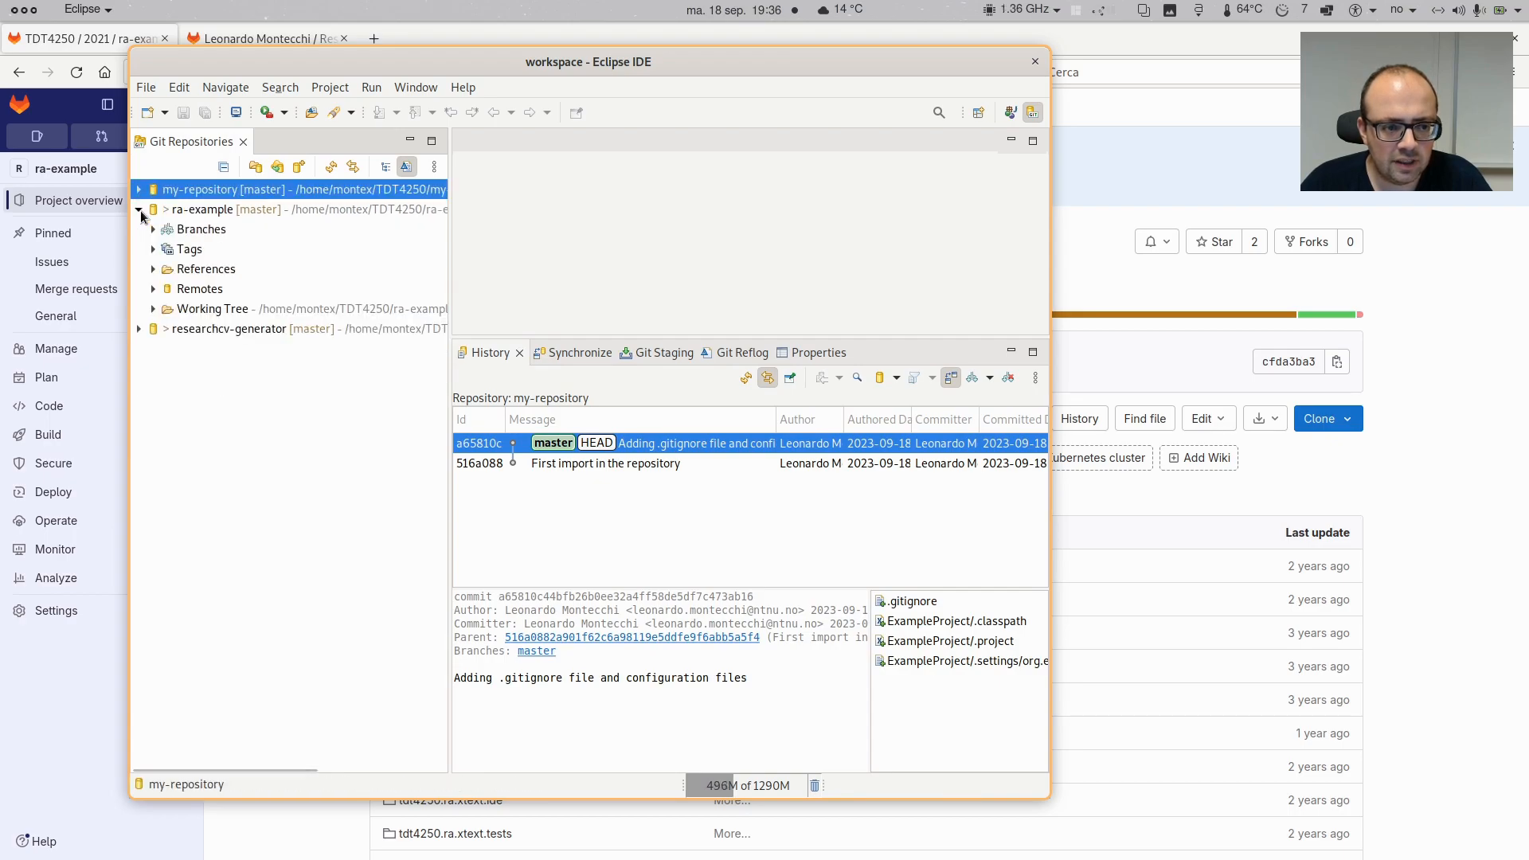
left_click(207, 213)
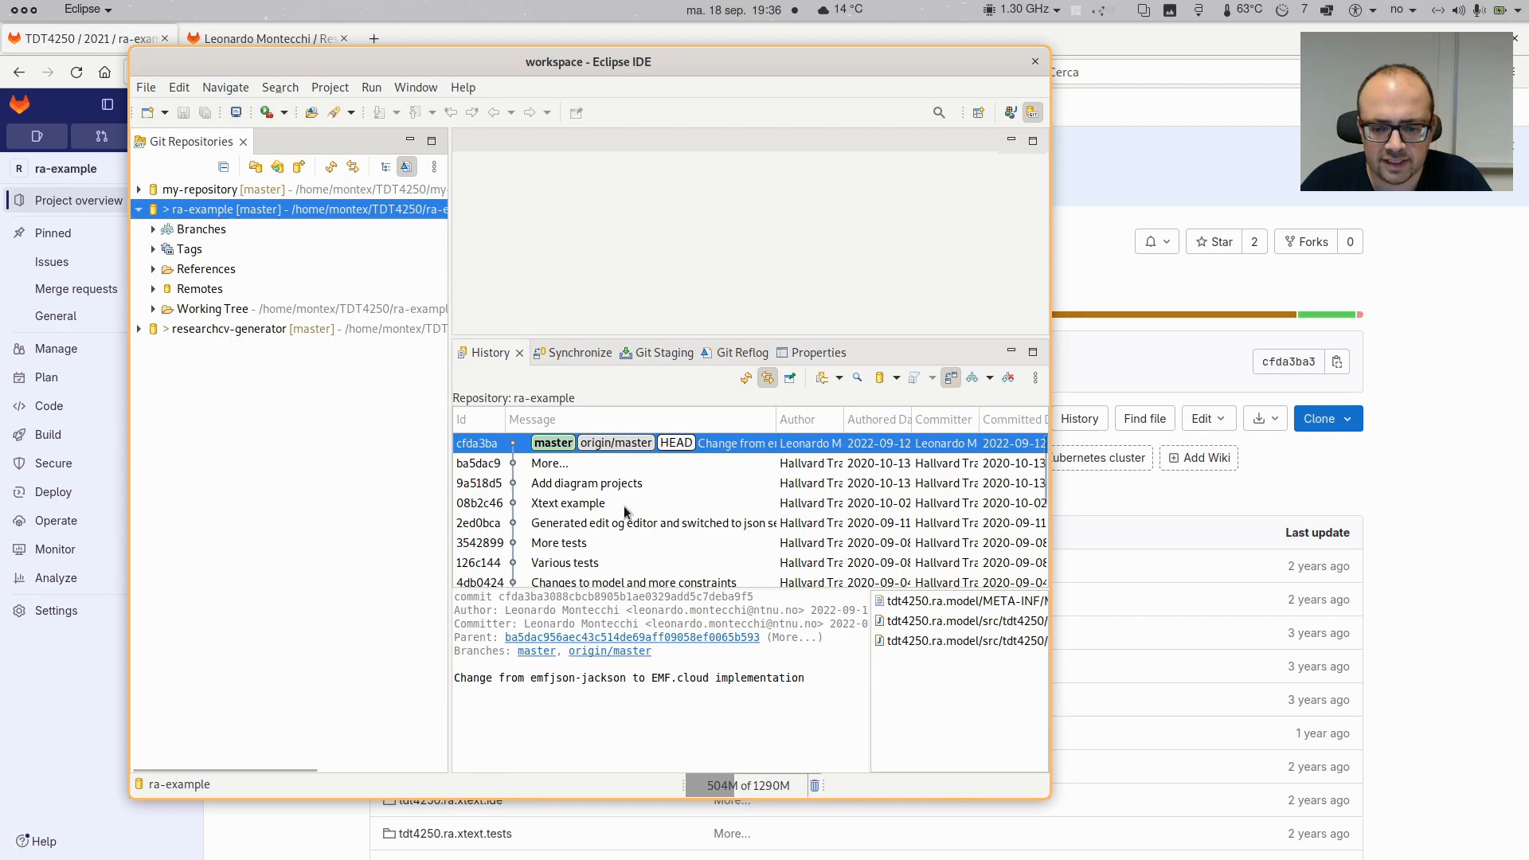
scroll(624, 507, "down", 5)
scroll(623, 507, "up", 5)
scroll(624, 507, "down", 5)
scroll(624, 507, "up", 5)
left_click_drag(844, 425, 857, 426)
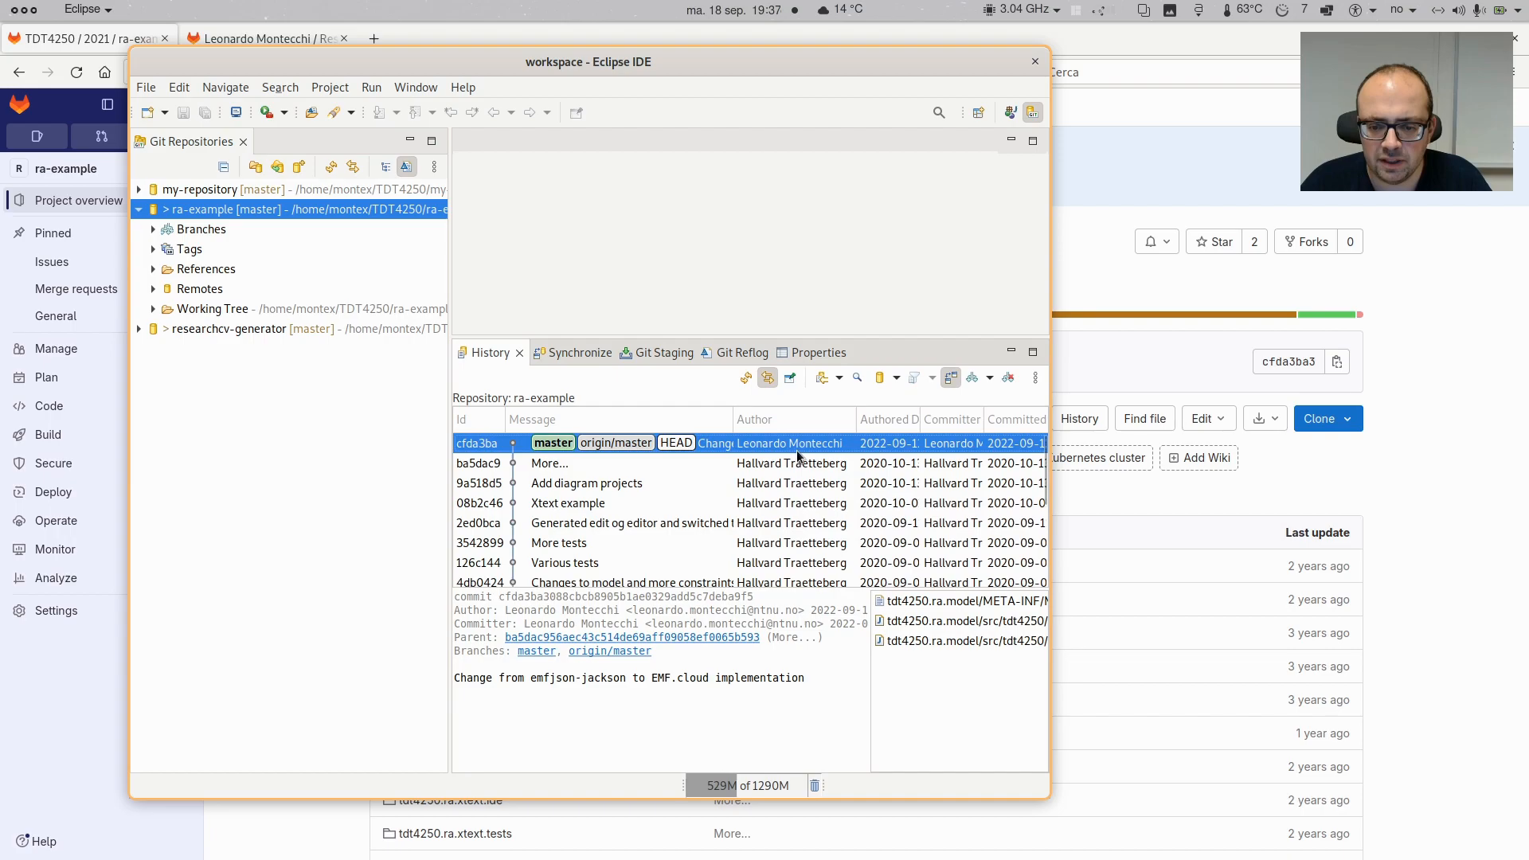
Return to the Java perspective and give the Package Explorer more height
left_click(1009, 113)
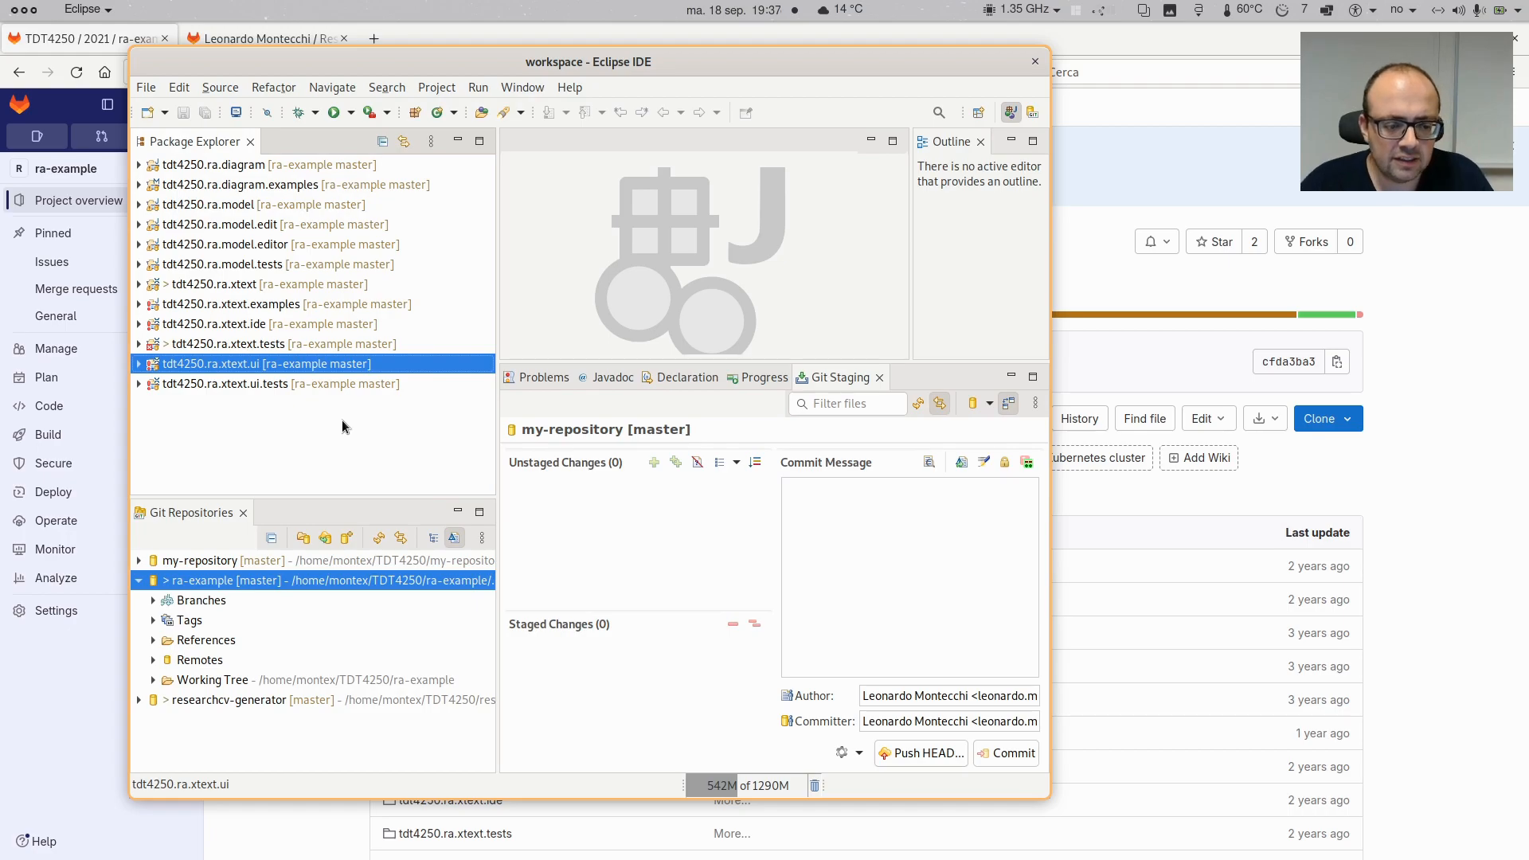
left_click_drag(366, 496, 366, 523)
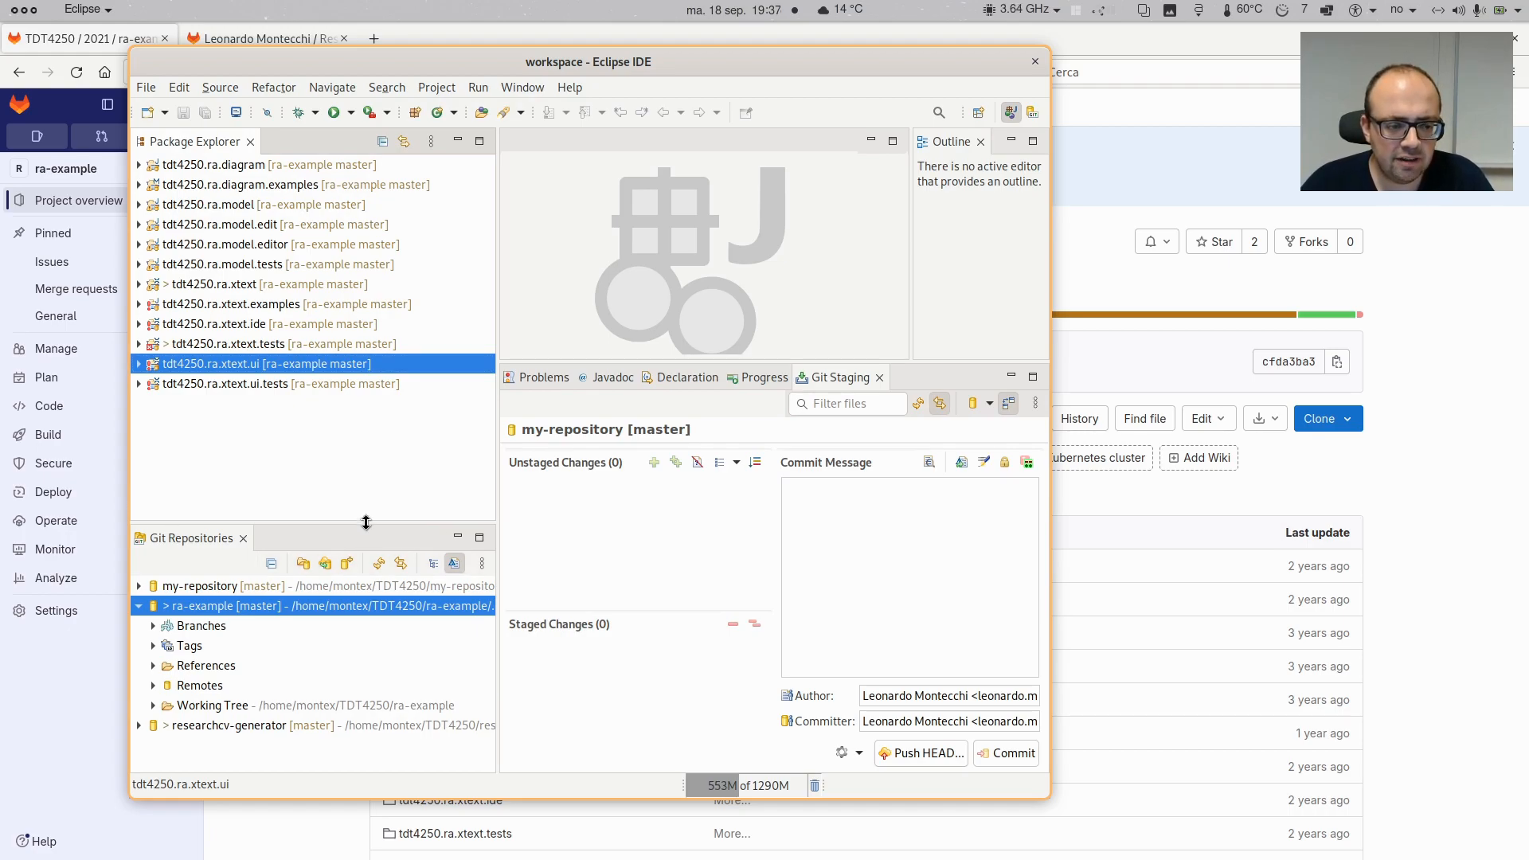
left_click(146, 87)
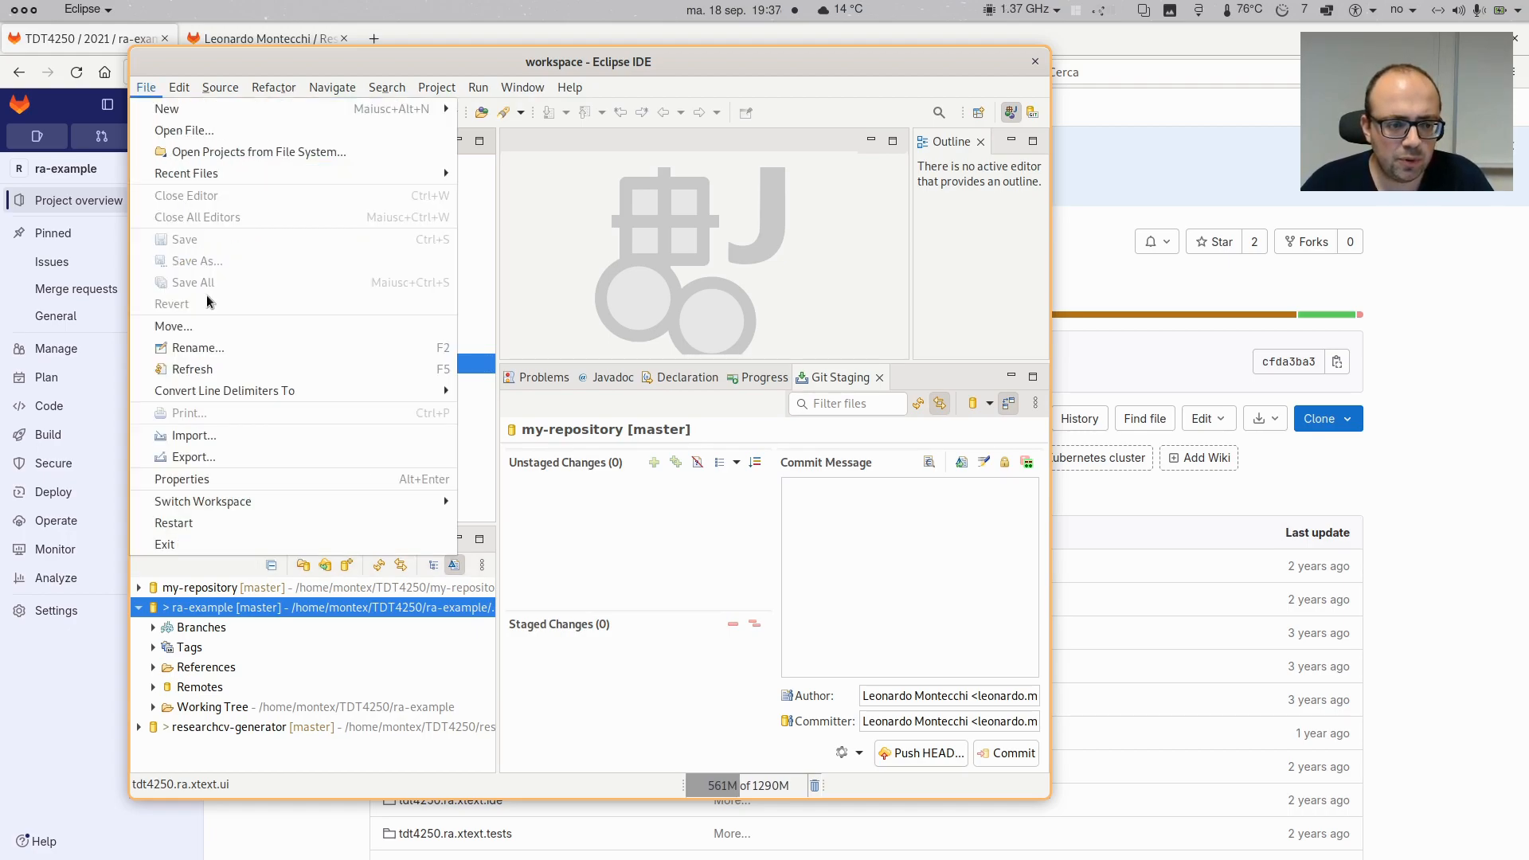
left_click(245, 436)
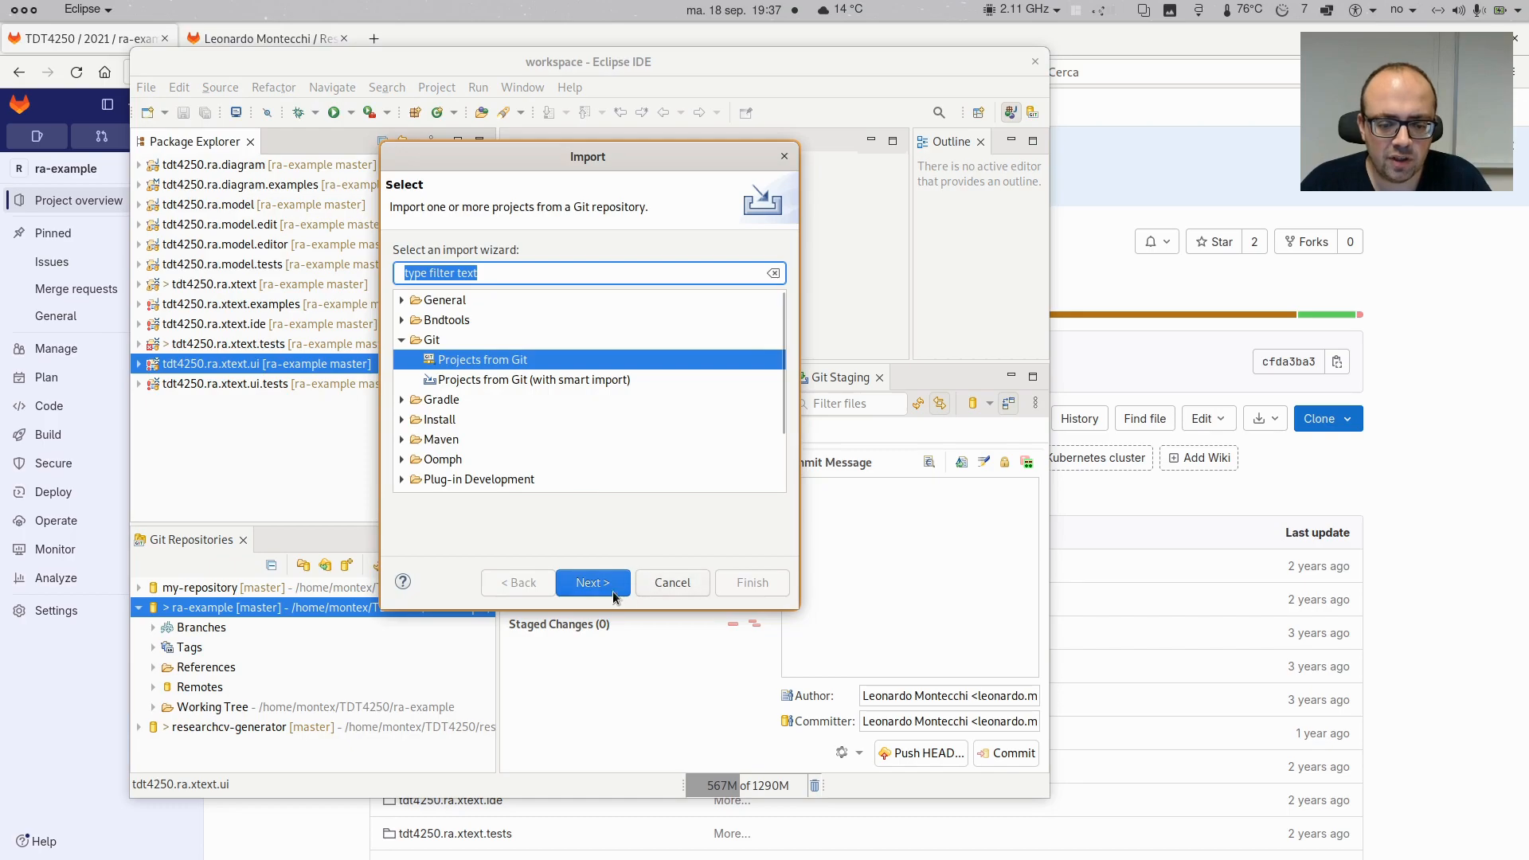
left_click(658, 593)
left_click(239, 386)
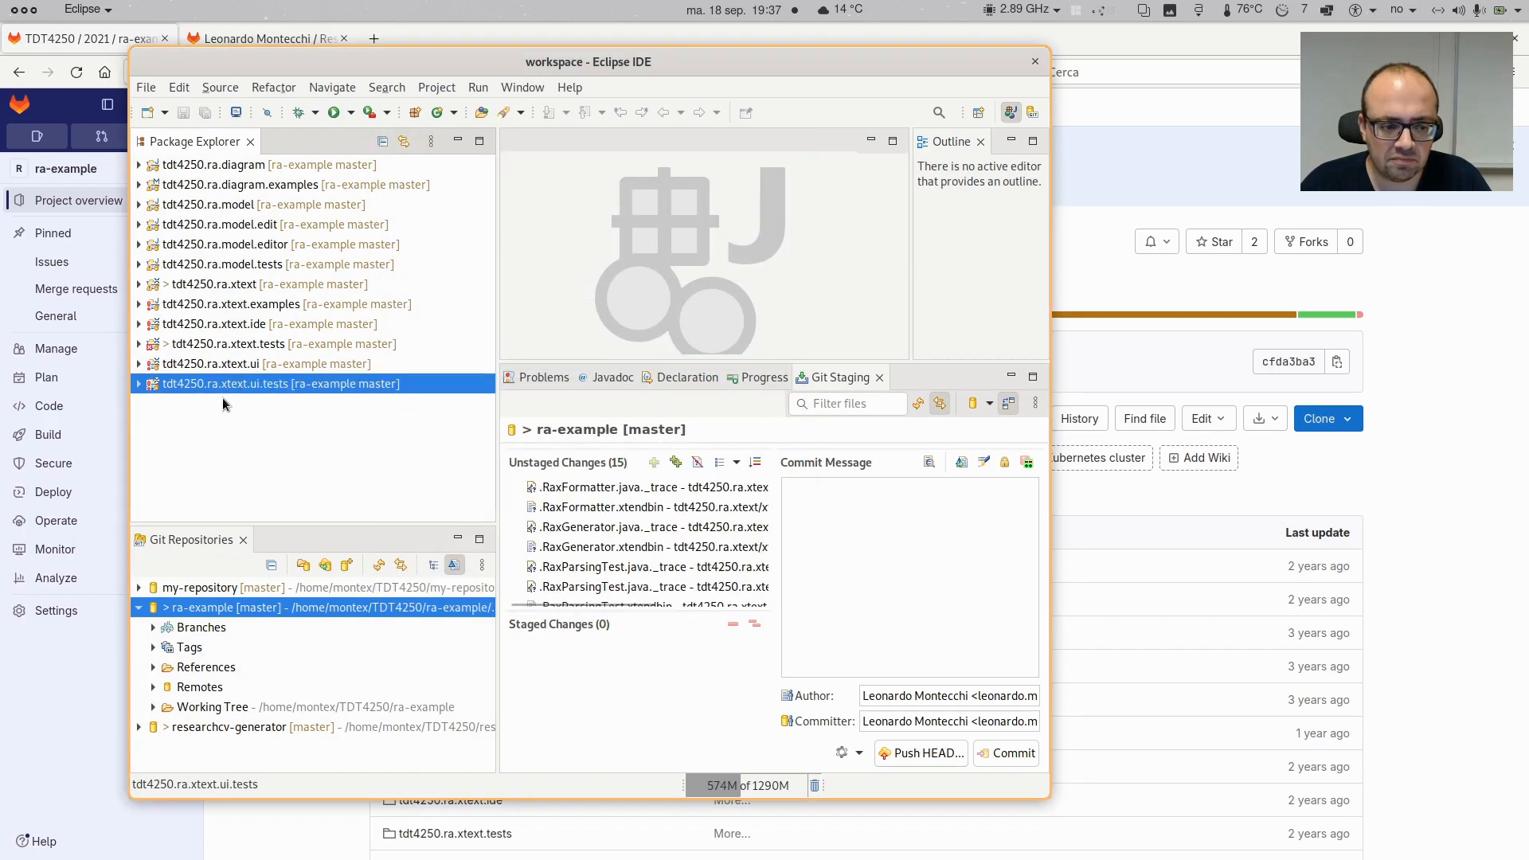
Import ExampleProject from the existing local Git repository my-repository, using the existing Eclipse projects wizard
left_click(144, 89)
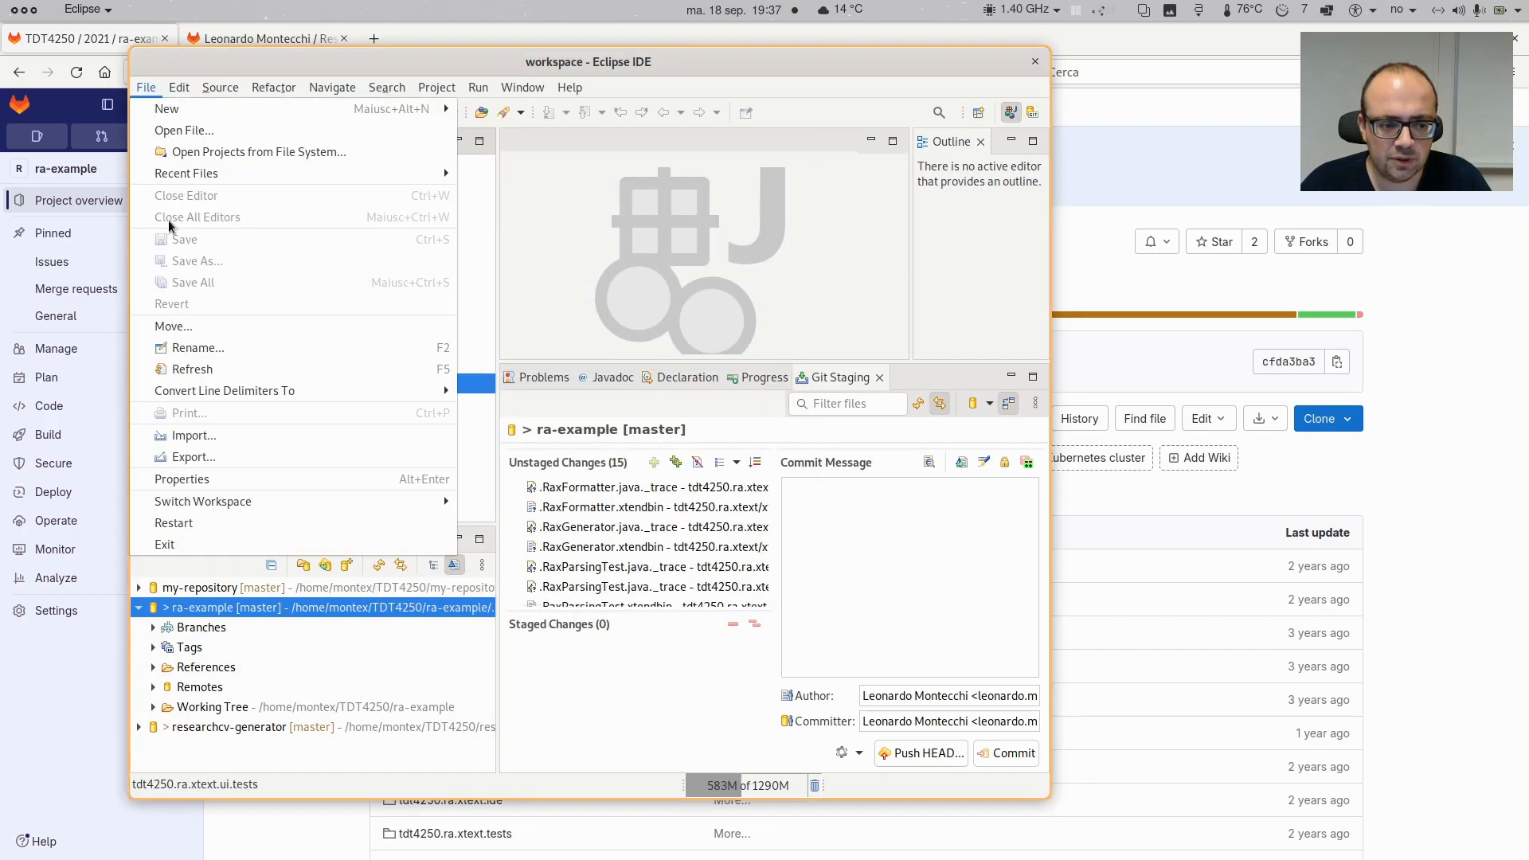
left_click(273, 434)
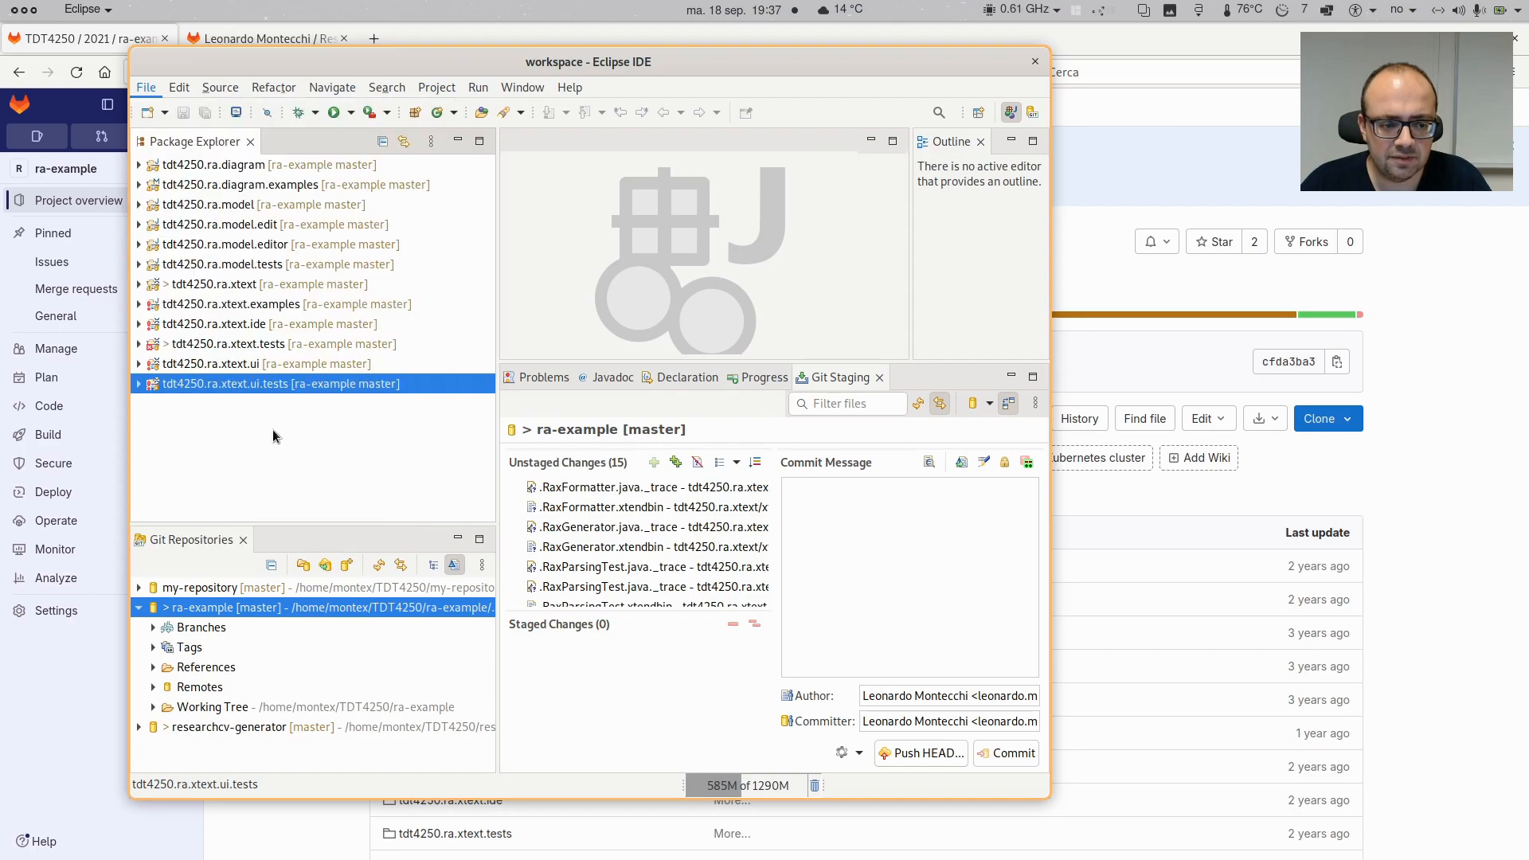
left_click(614, 585)
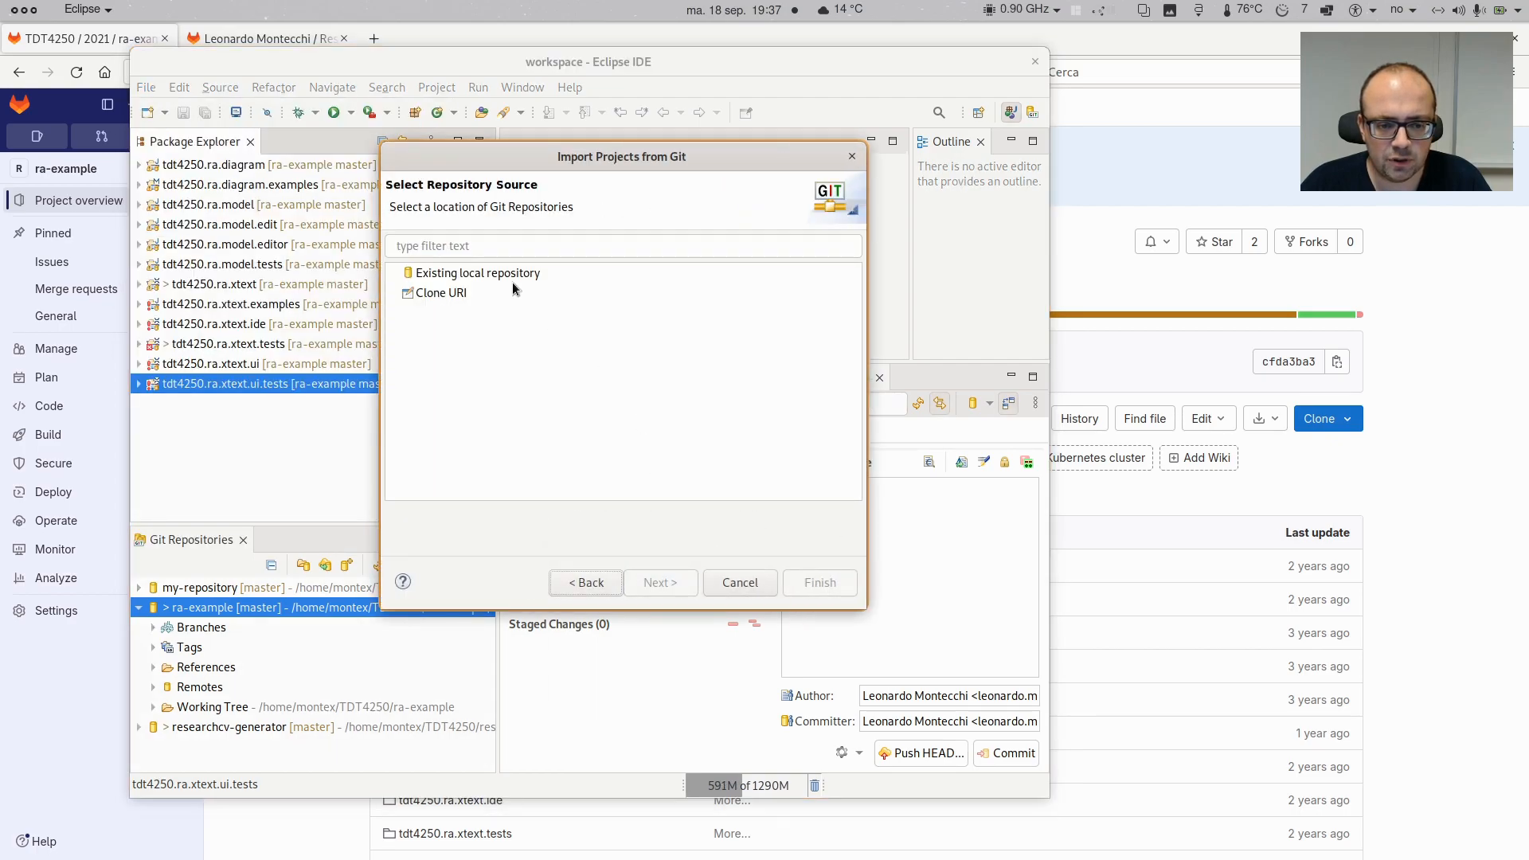
left_click(494, 273)
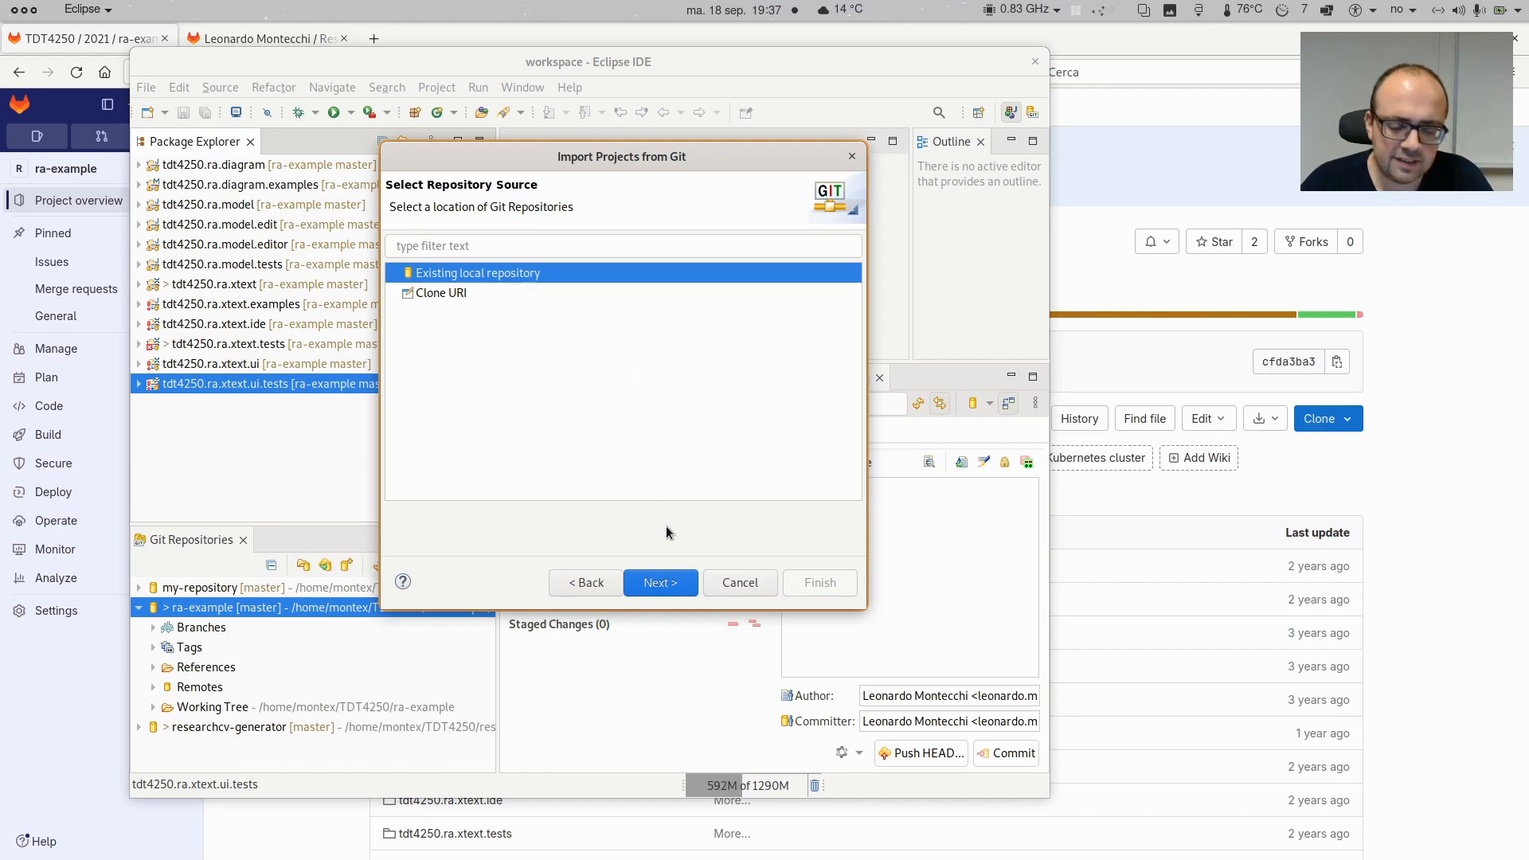
left_click(669, 589)
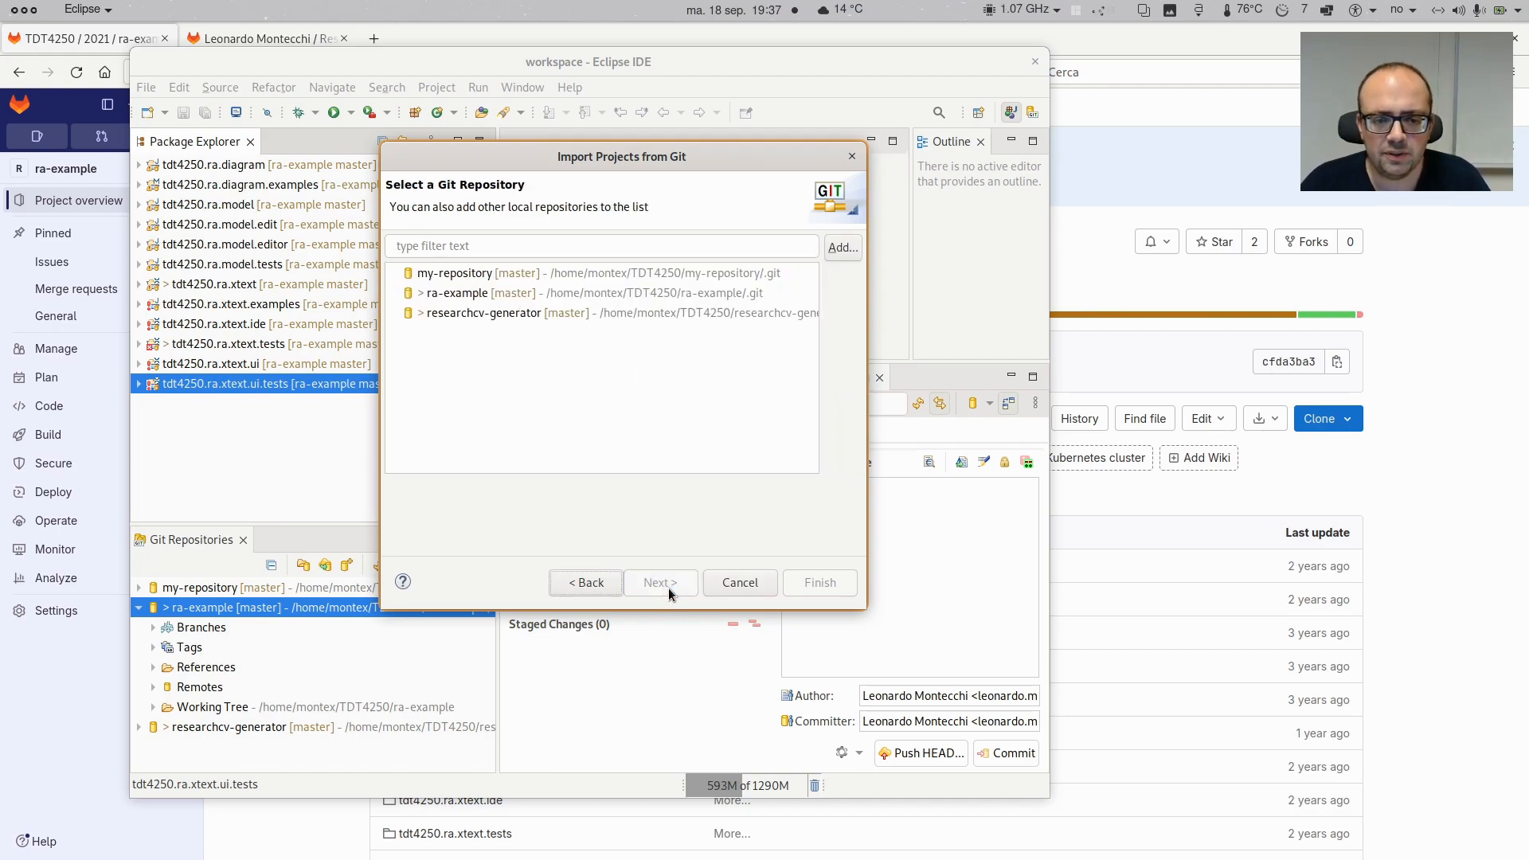
left_click(451, 279)
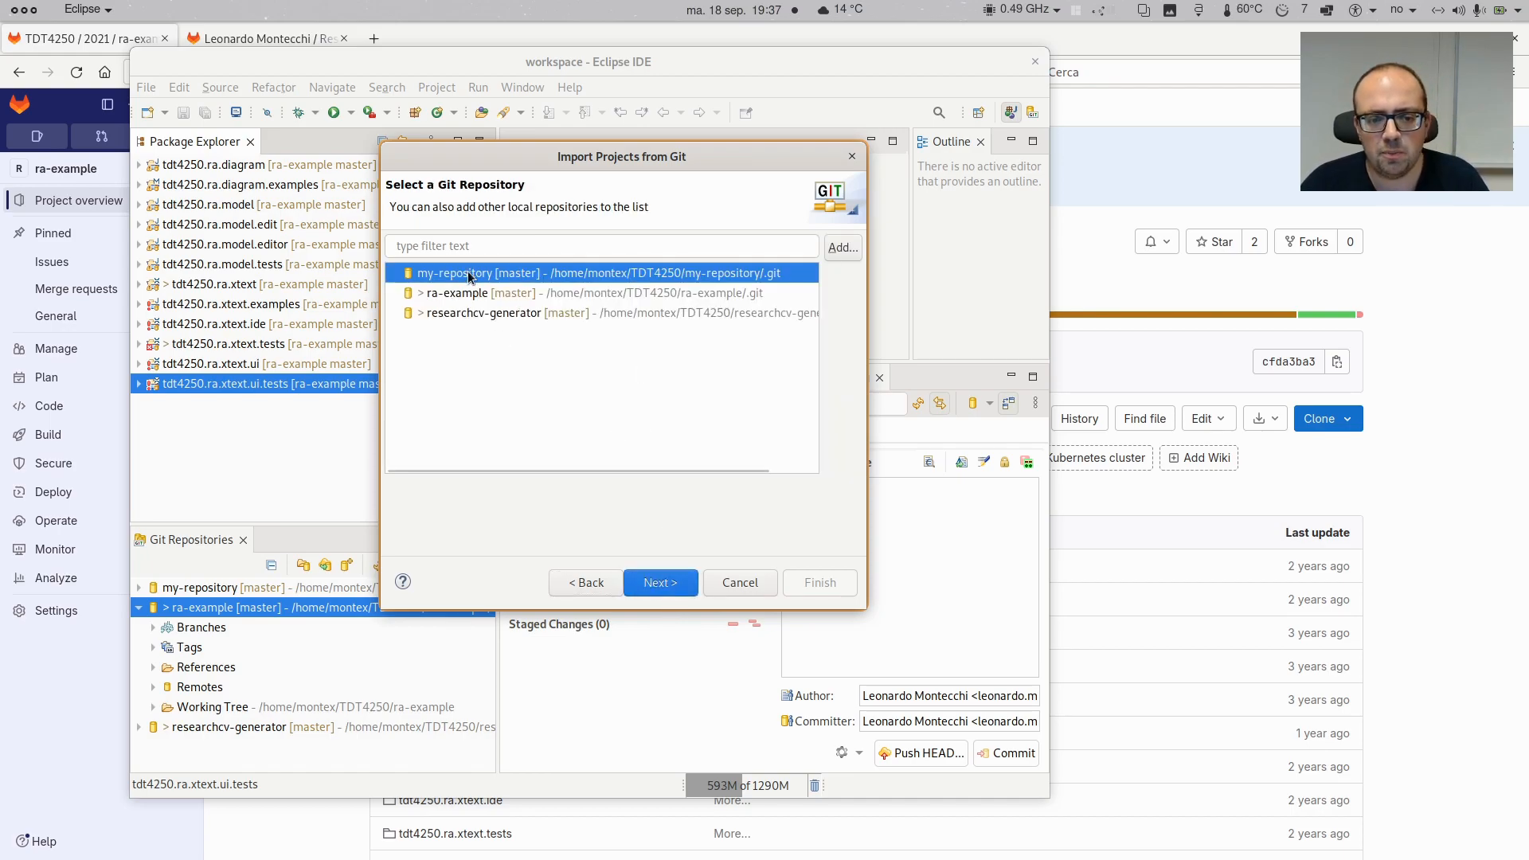
left_click(672, 589)
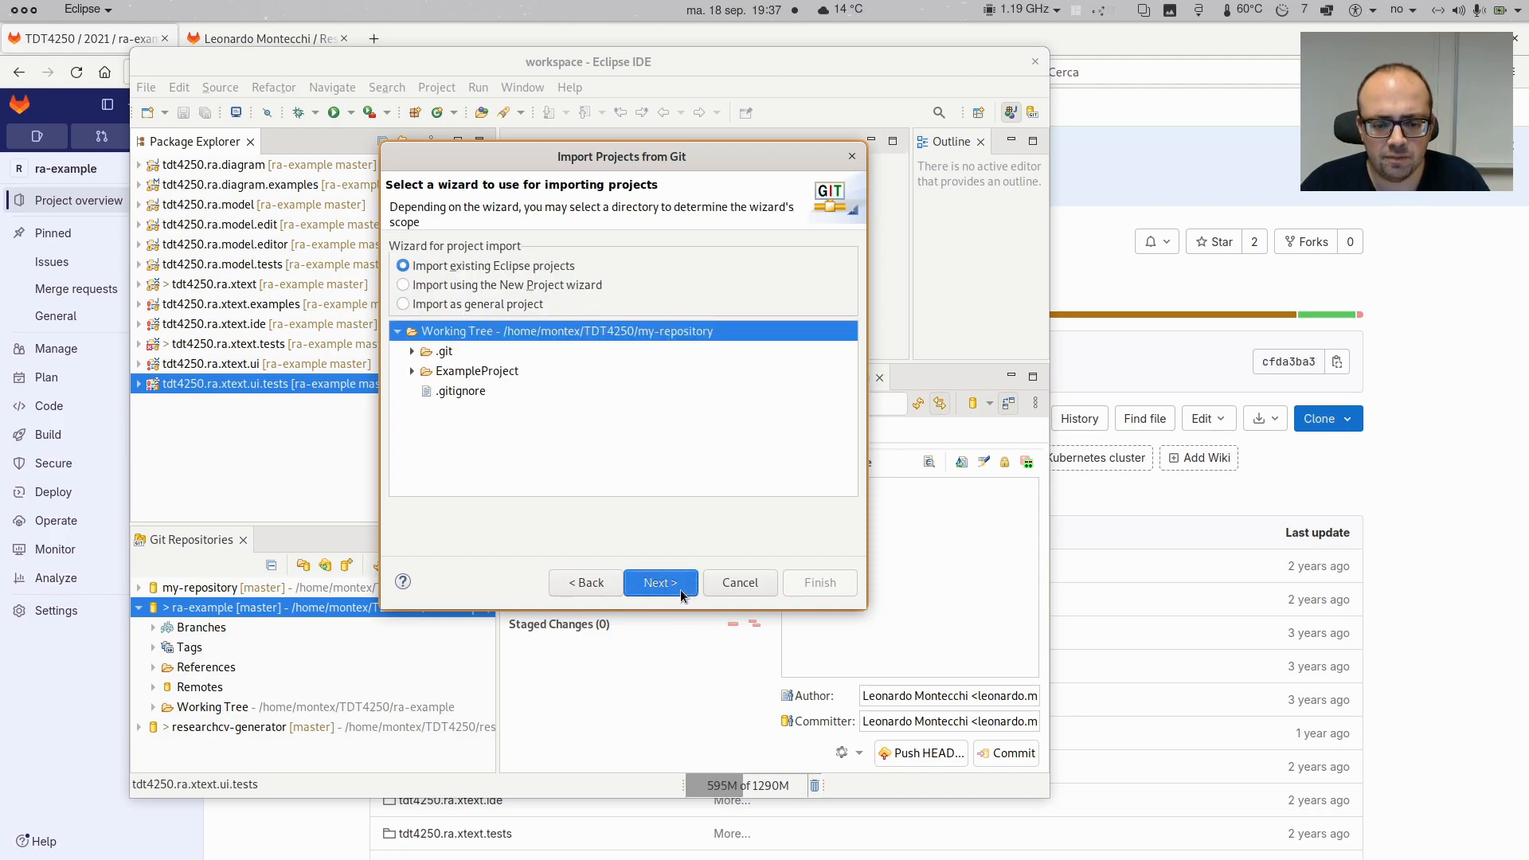
left_click(682, 590)
left_click(815, 591)
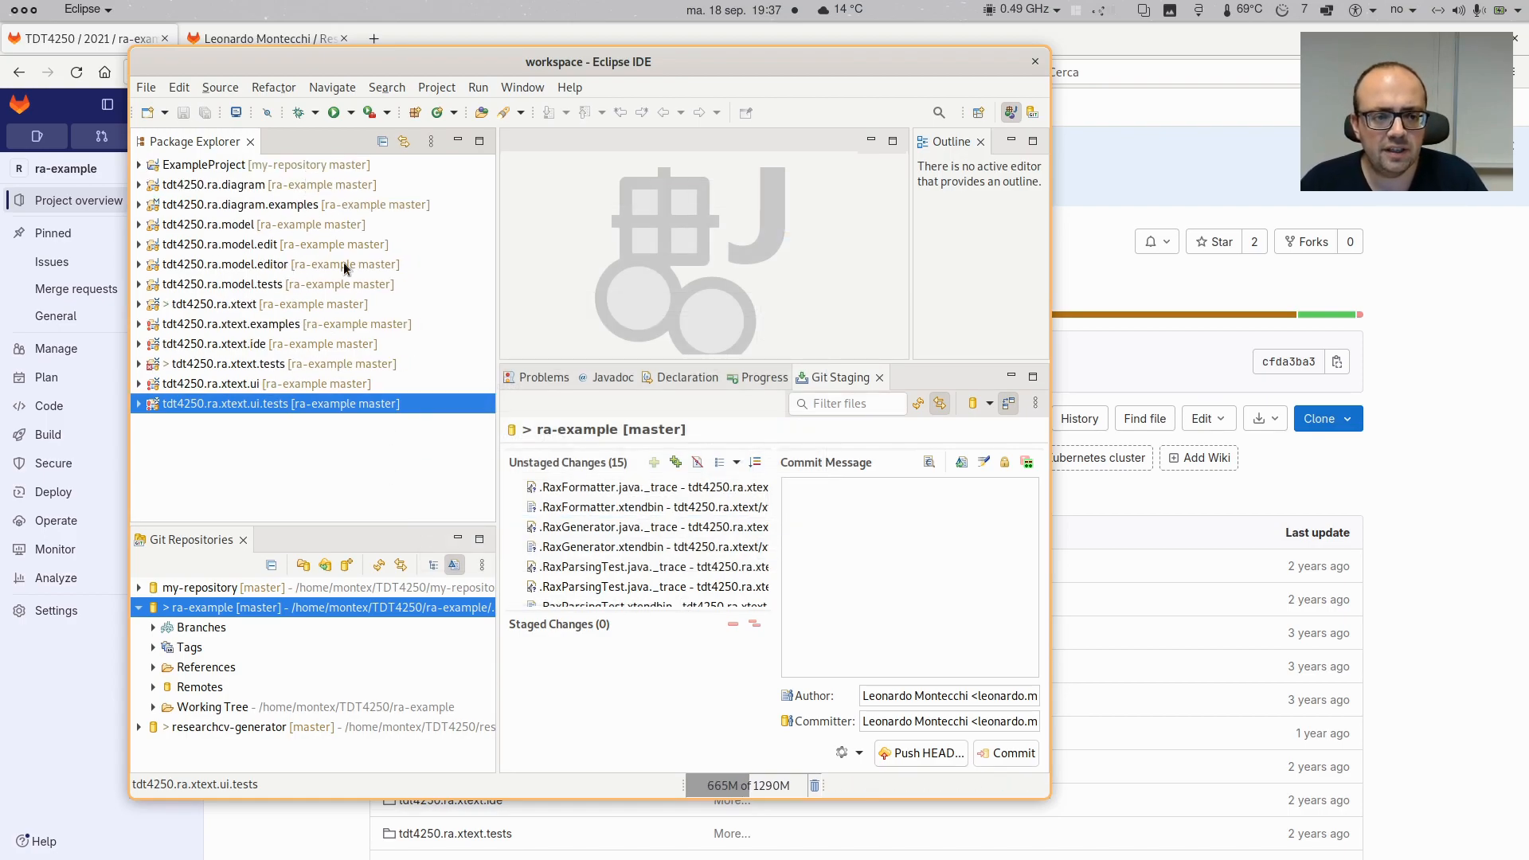
left_click(145, 86)
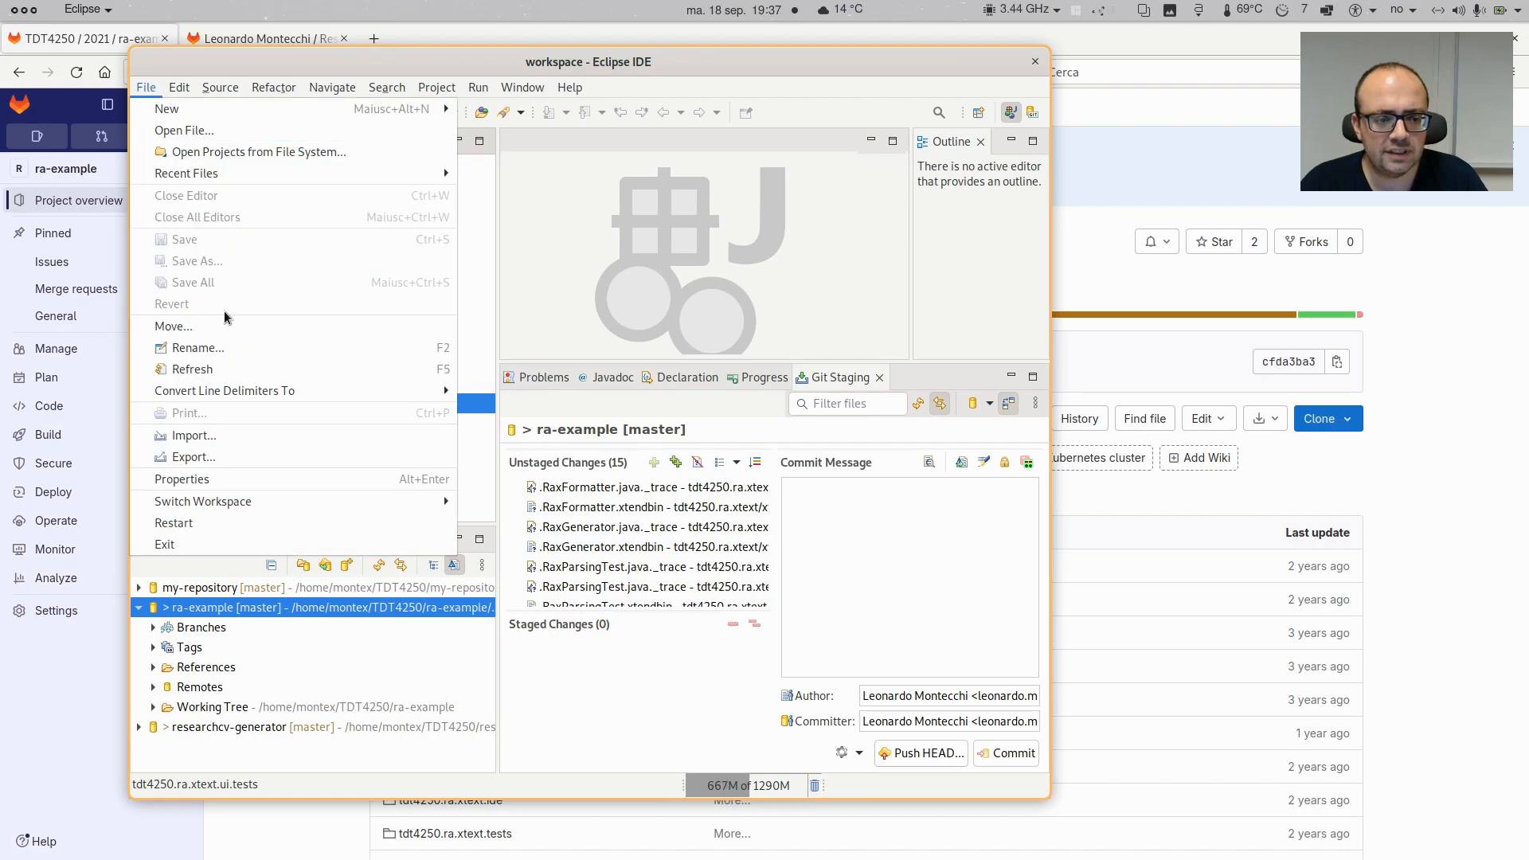
left_click(262, 432)
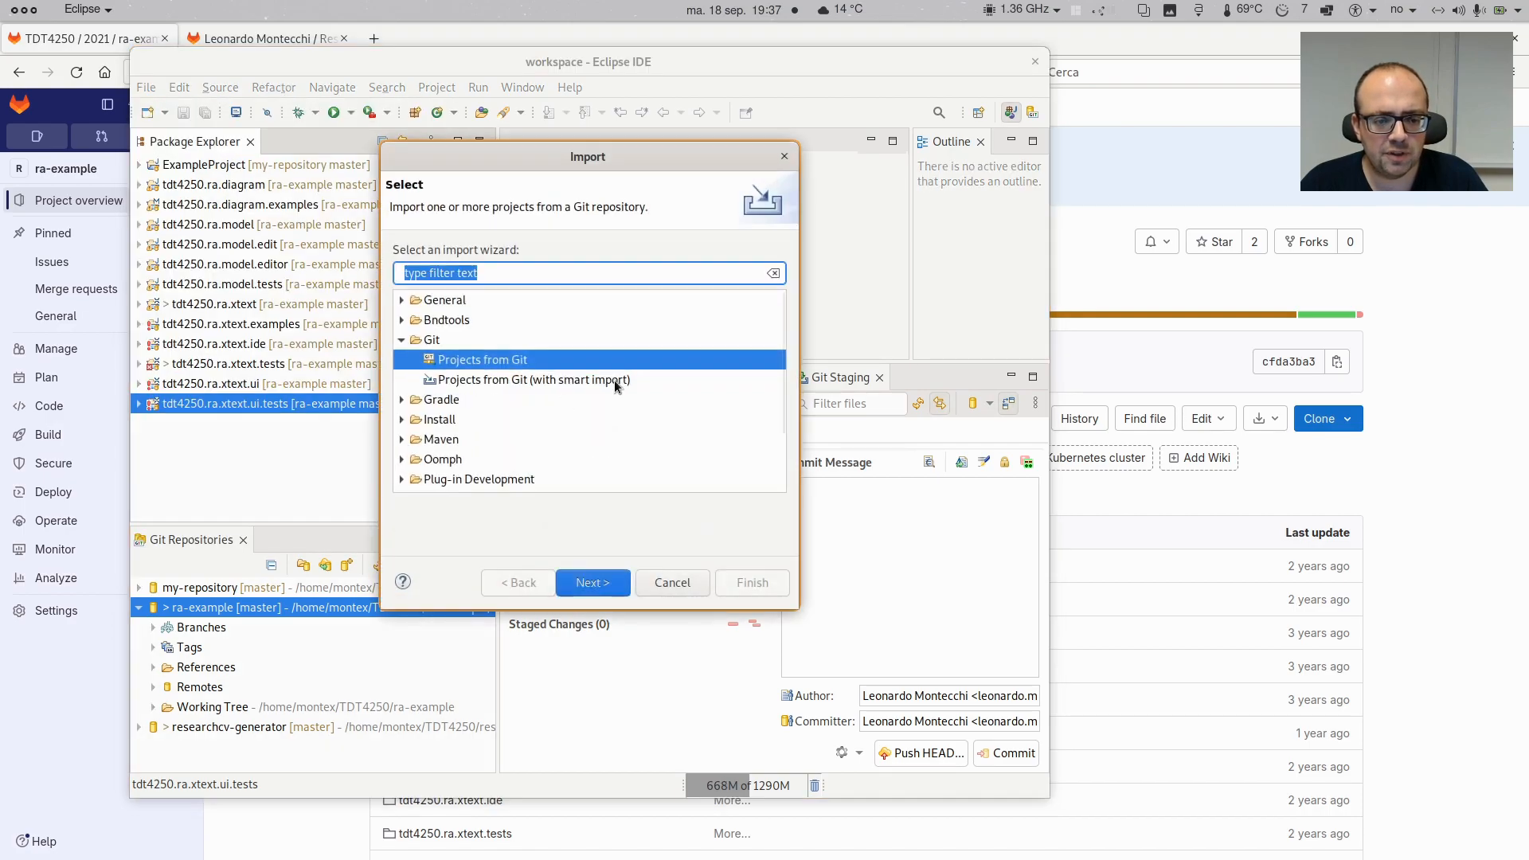
left_click(611, 591)
key("Escape")
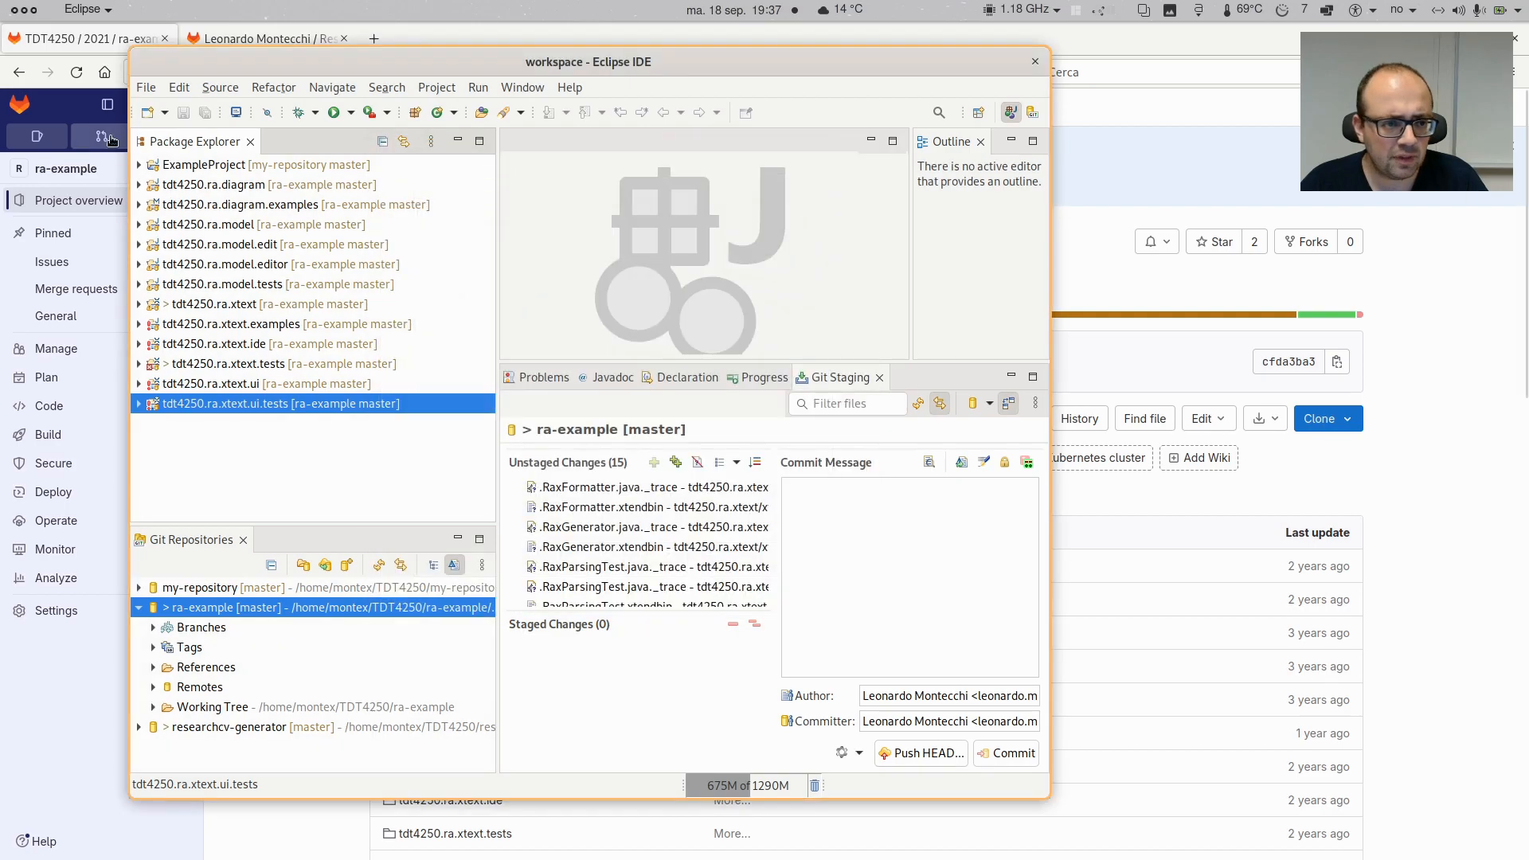
Start an Existing Projects into Workspace import and choose the researchcv-generator folder inside TDT4250 as its root directory
left_click(145, 89)
left_click(252, 438)
type("exist")
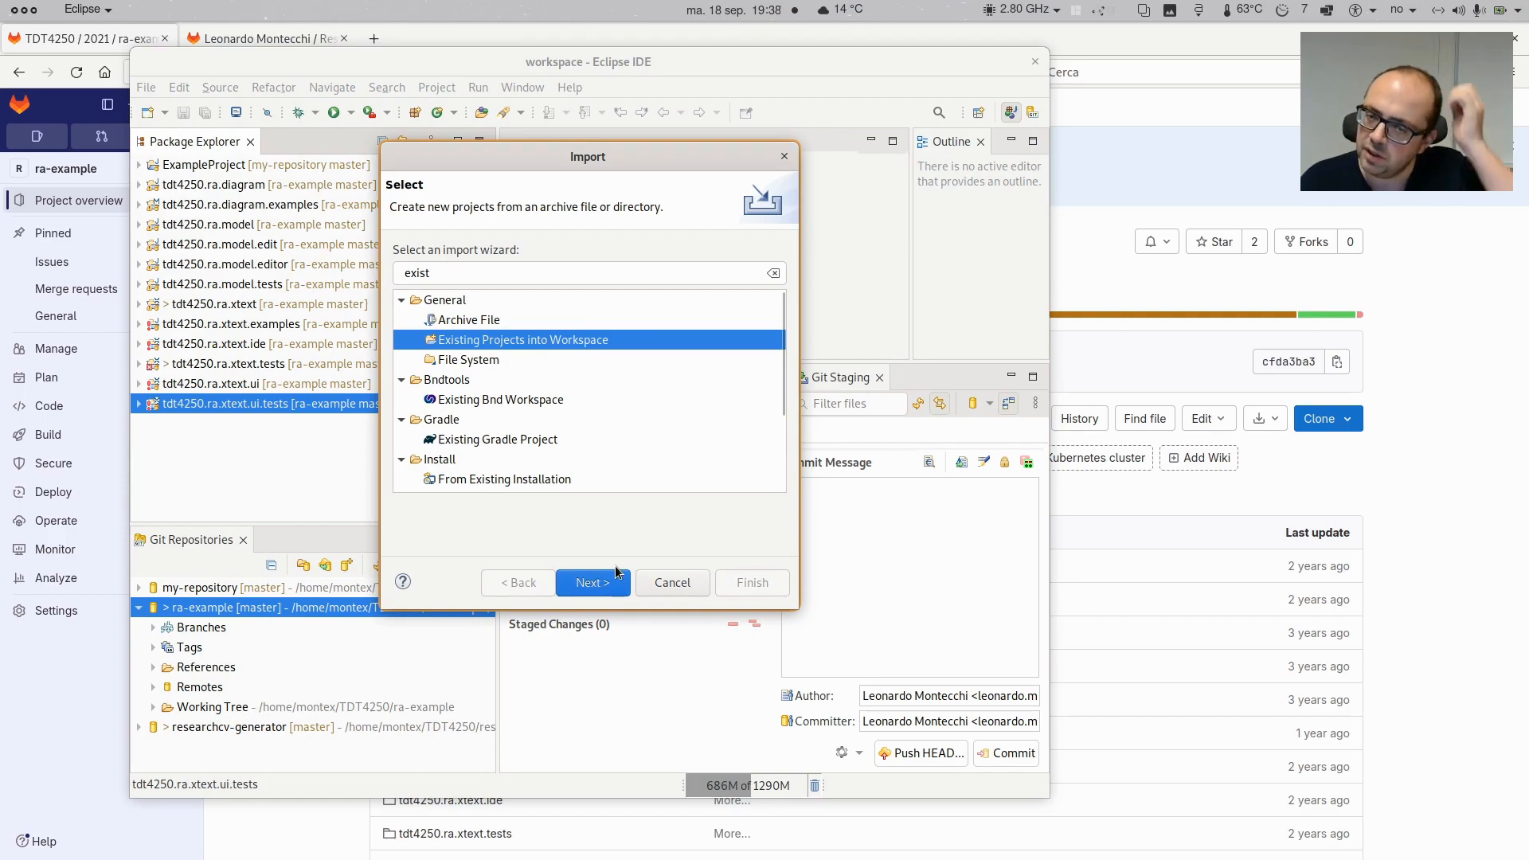
left_click(605, 582)
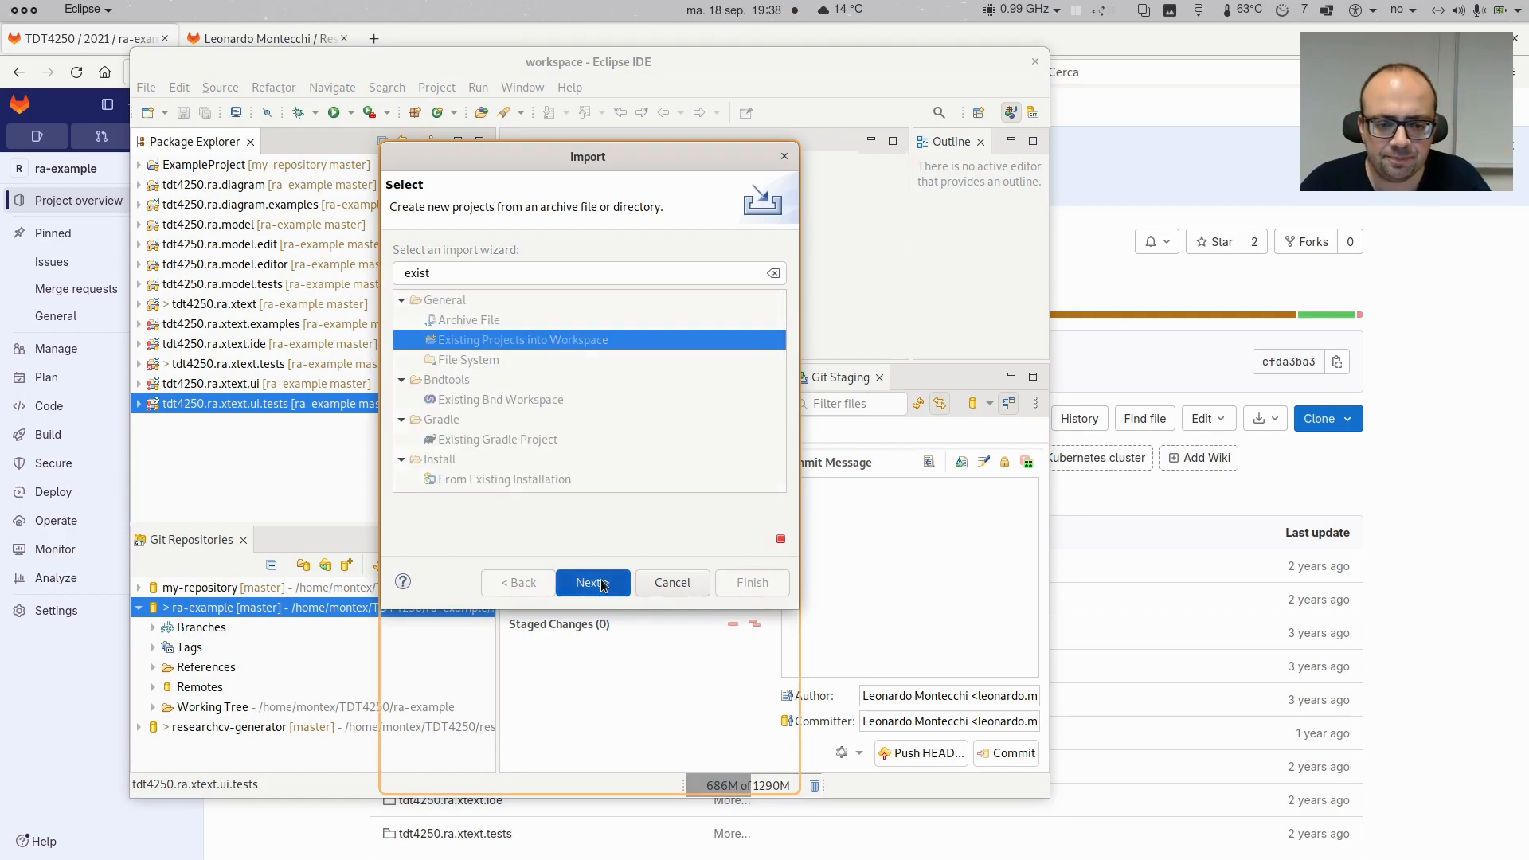
left_click(742, 255)
left_click(429, 247)
double_click(413, 317)
left_click(1067, 207)
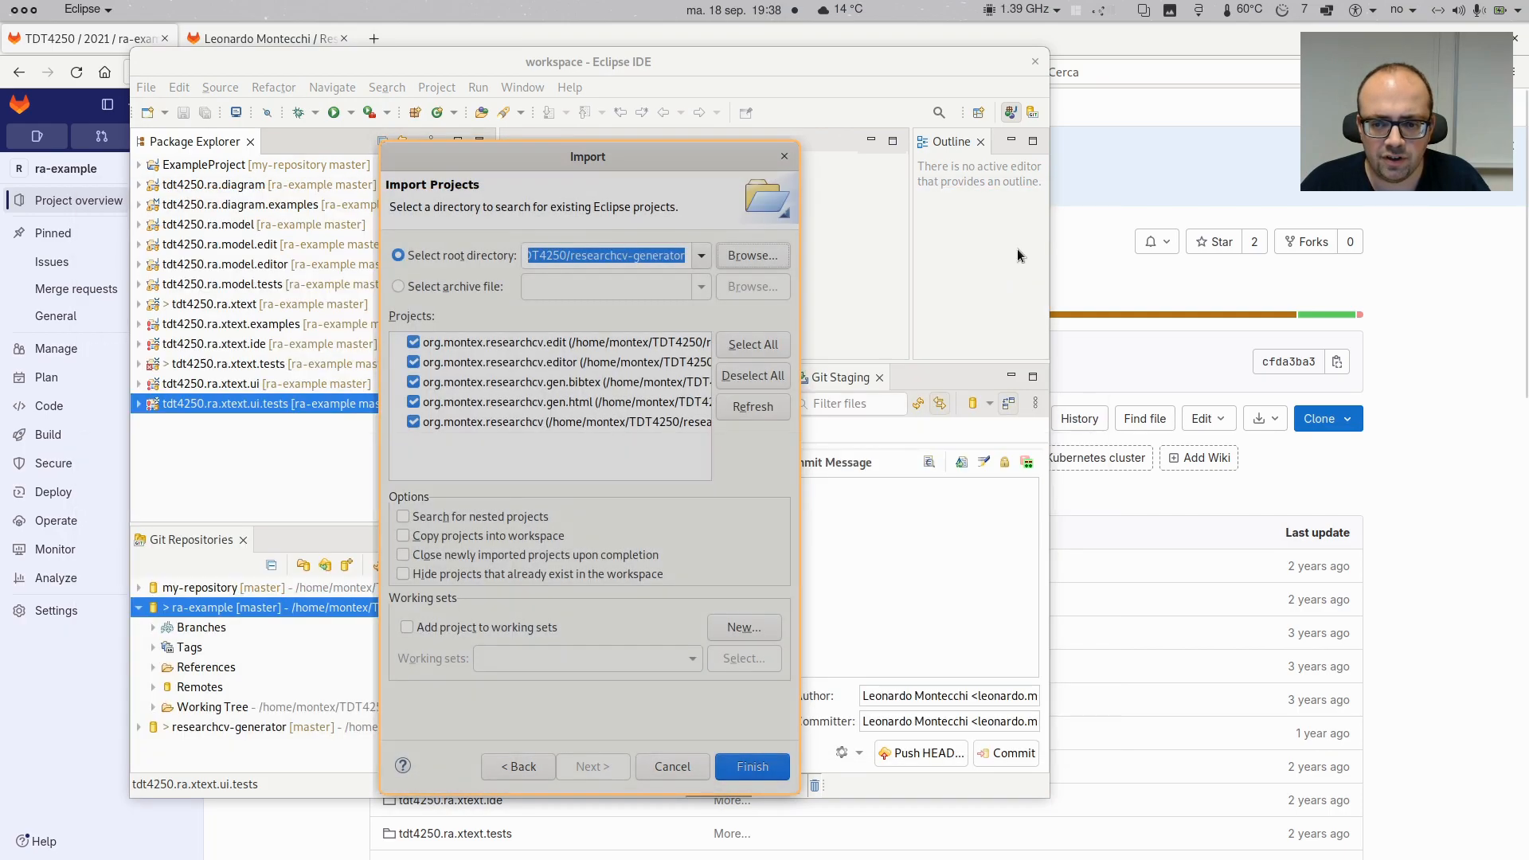
Import all the selected researchcv-generator projects into the workspace and maximize the Eclipse window
left_click(748, 766)
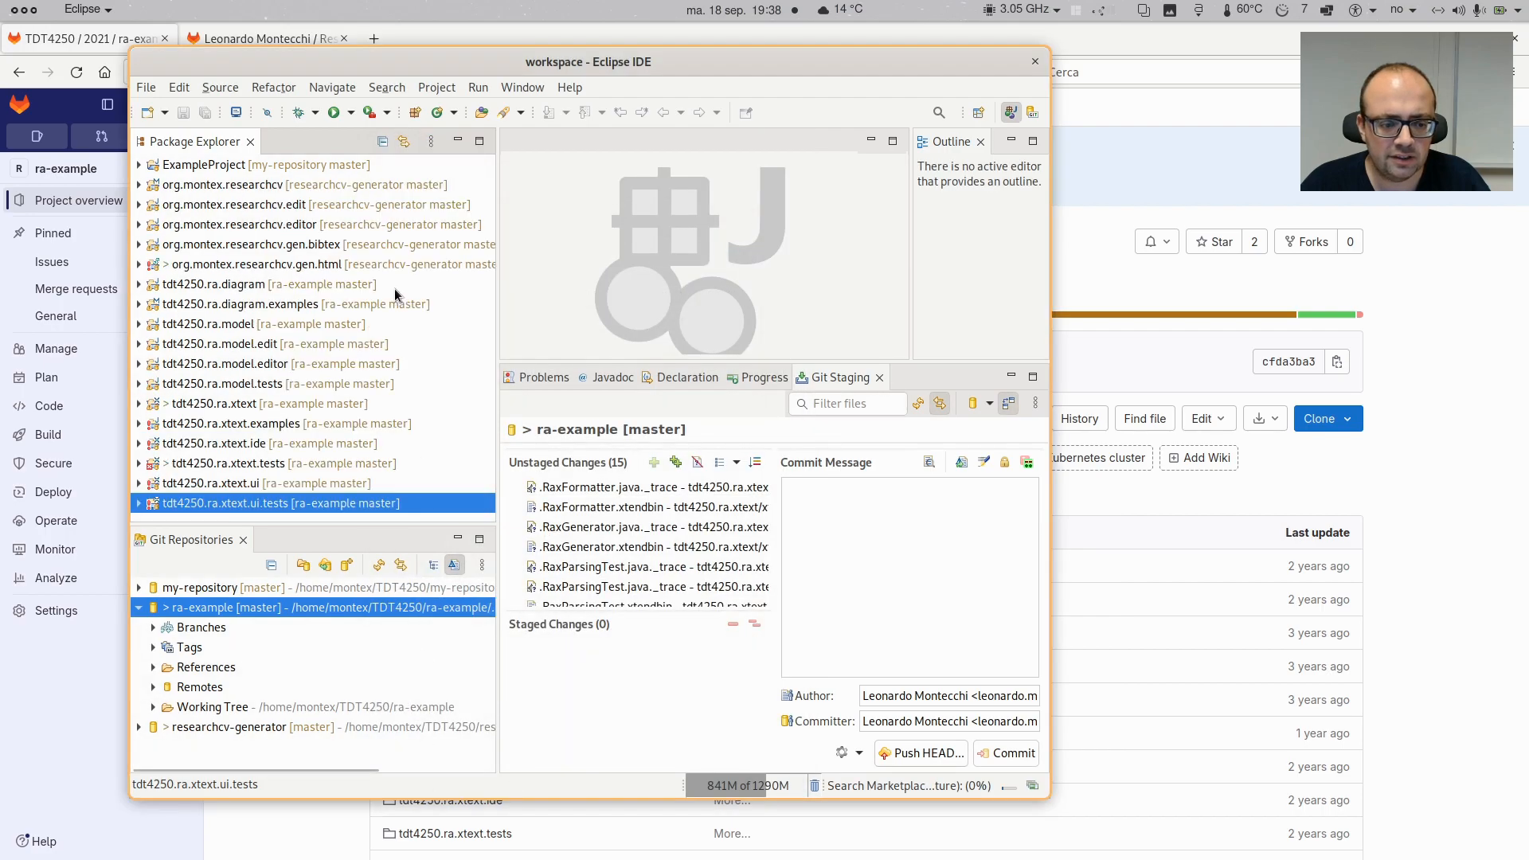
double_click(523, 62)
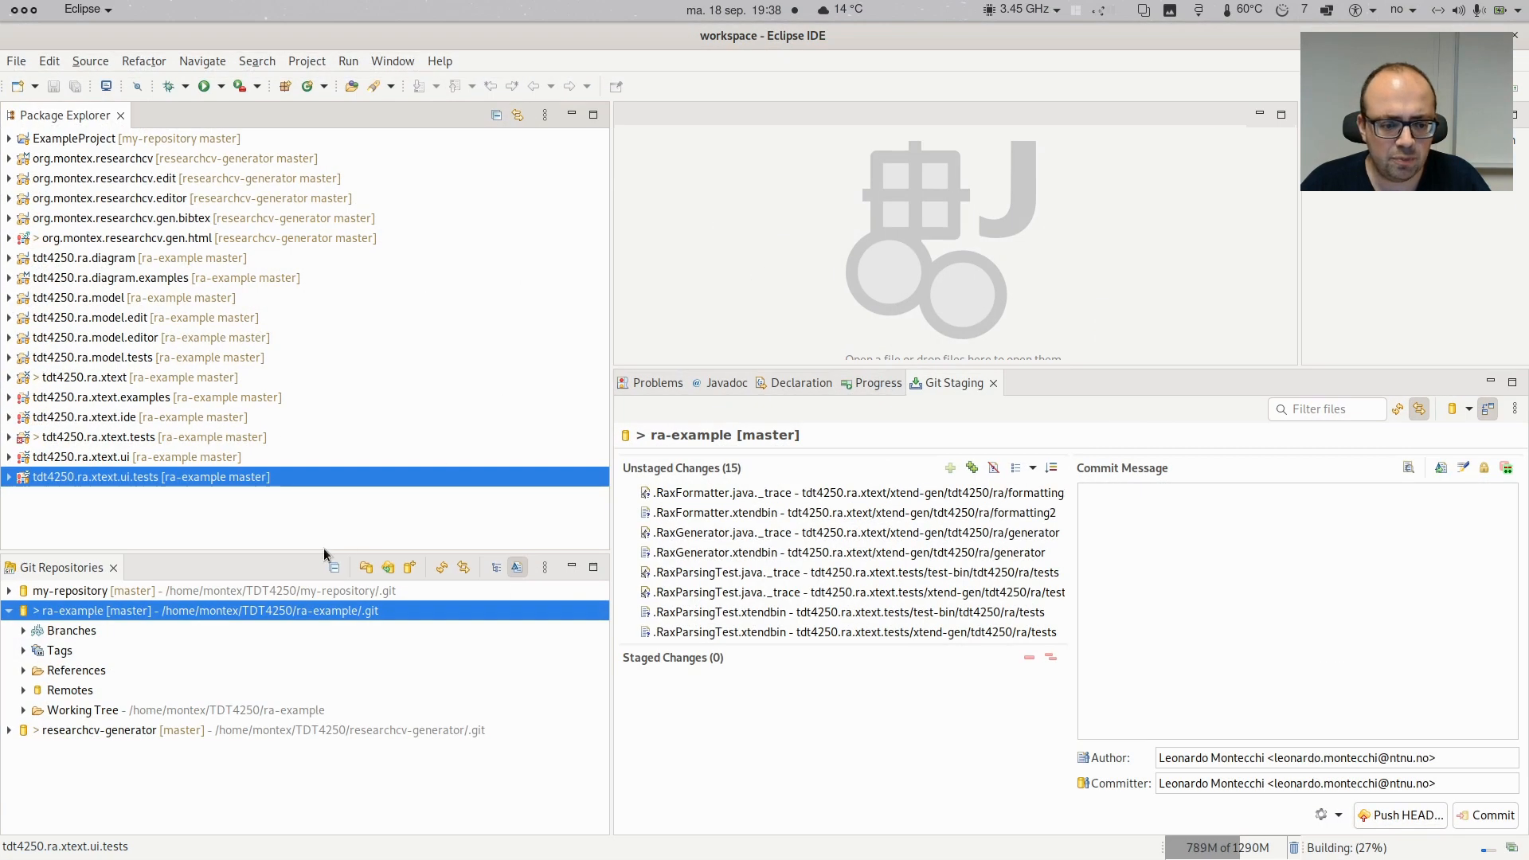
Try docking Git Repositories beside Git Staging, make the editor area taller, and dock Git Repositories back below the Package Explorer
left_click_drag(59, 567, 1054, 390)
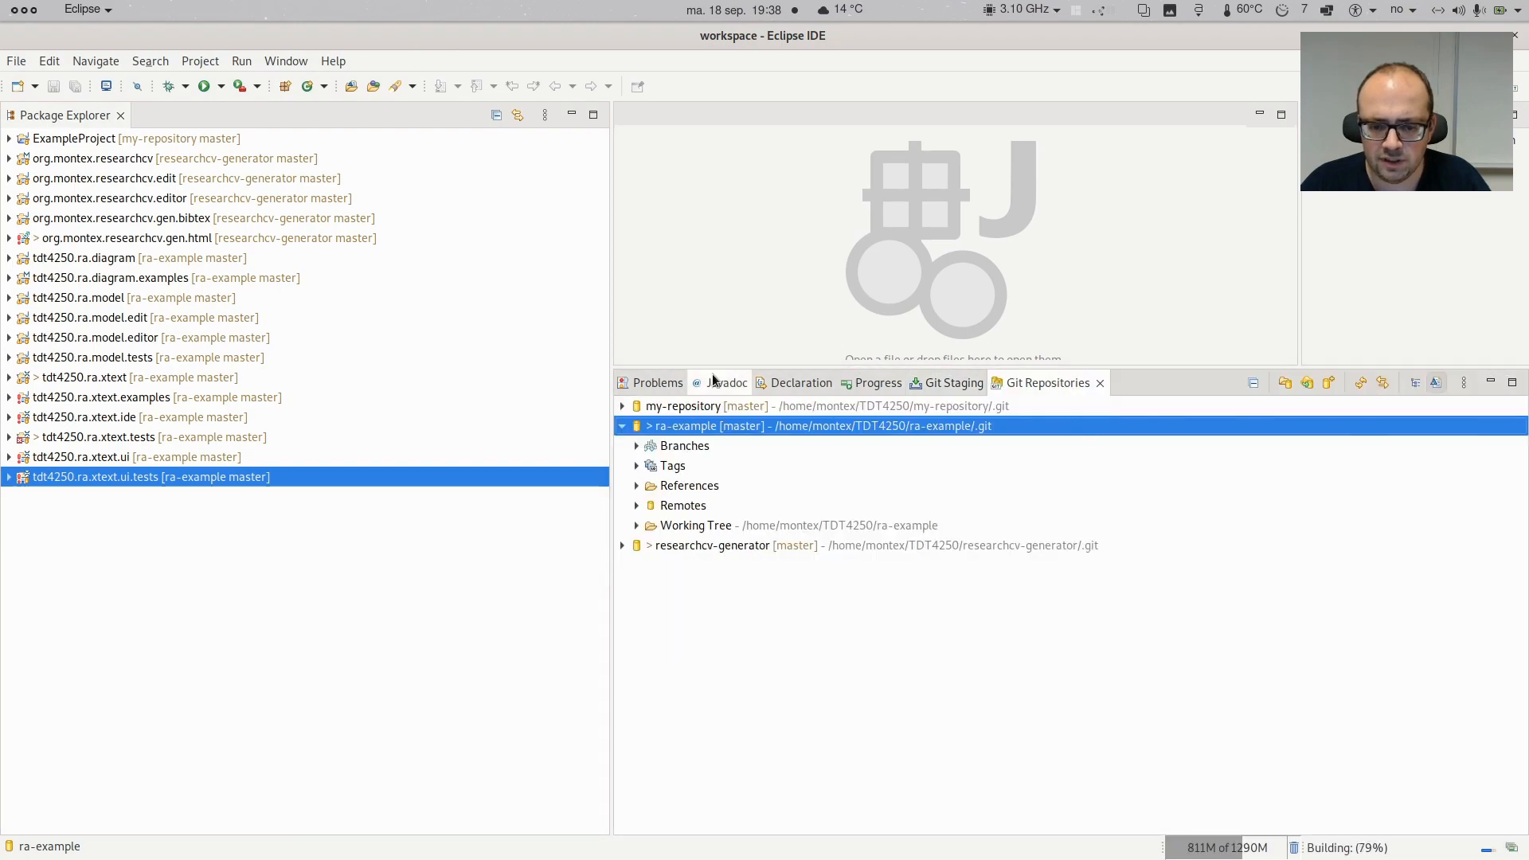
left_click_drag(734, 369, 734, 531)
left_click_drag(1067, 547, 292, 625)
Make the Package Explorer taller and narrower, and collapse the ra-example repository in Git Repositories
left_click_drag(269, 470, 255, 606)
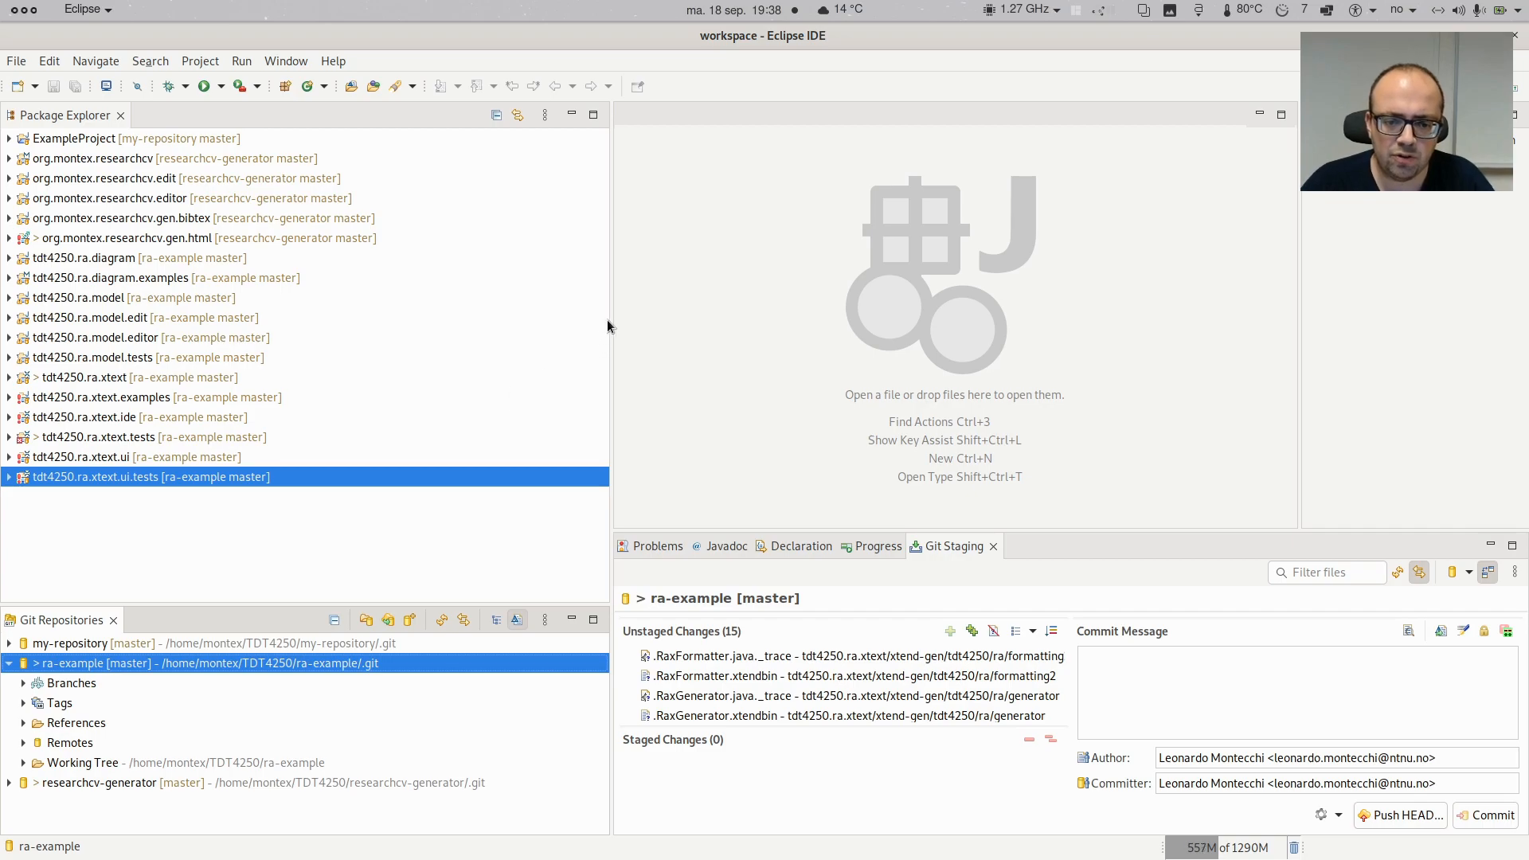
left_click_drag(607, 318, 482, 352)
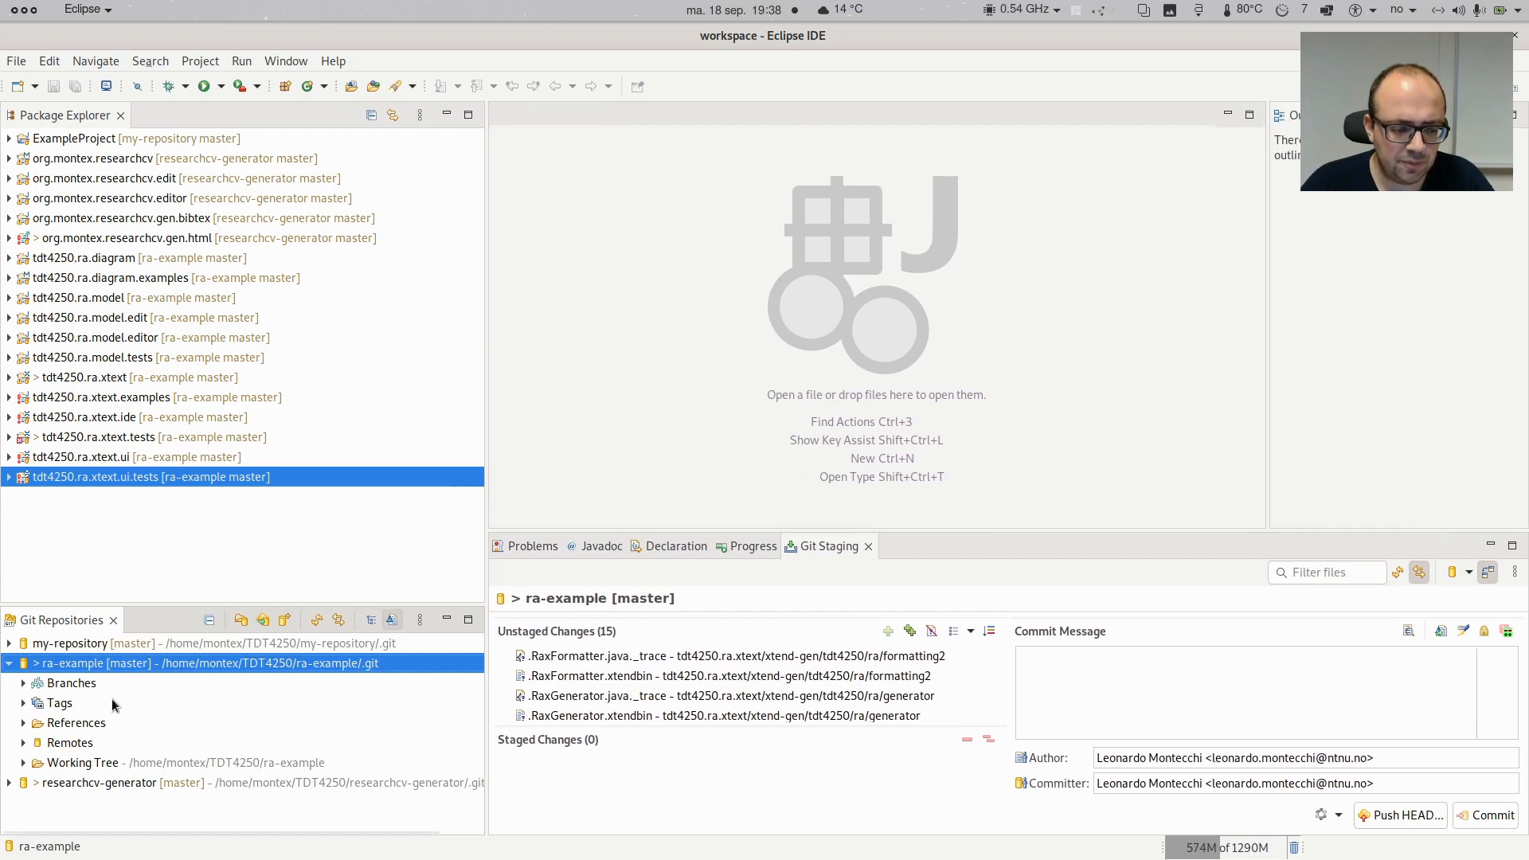
left_click(9, 663)
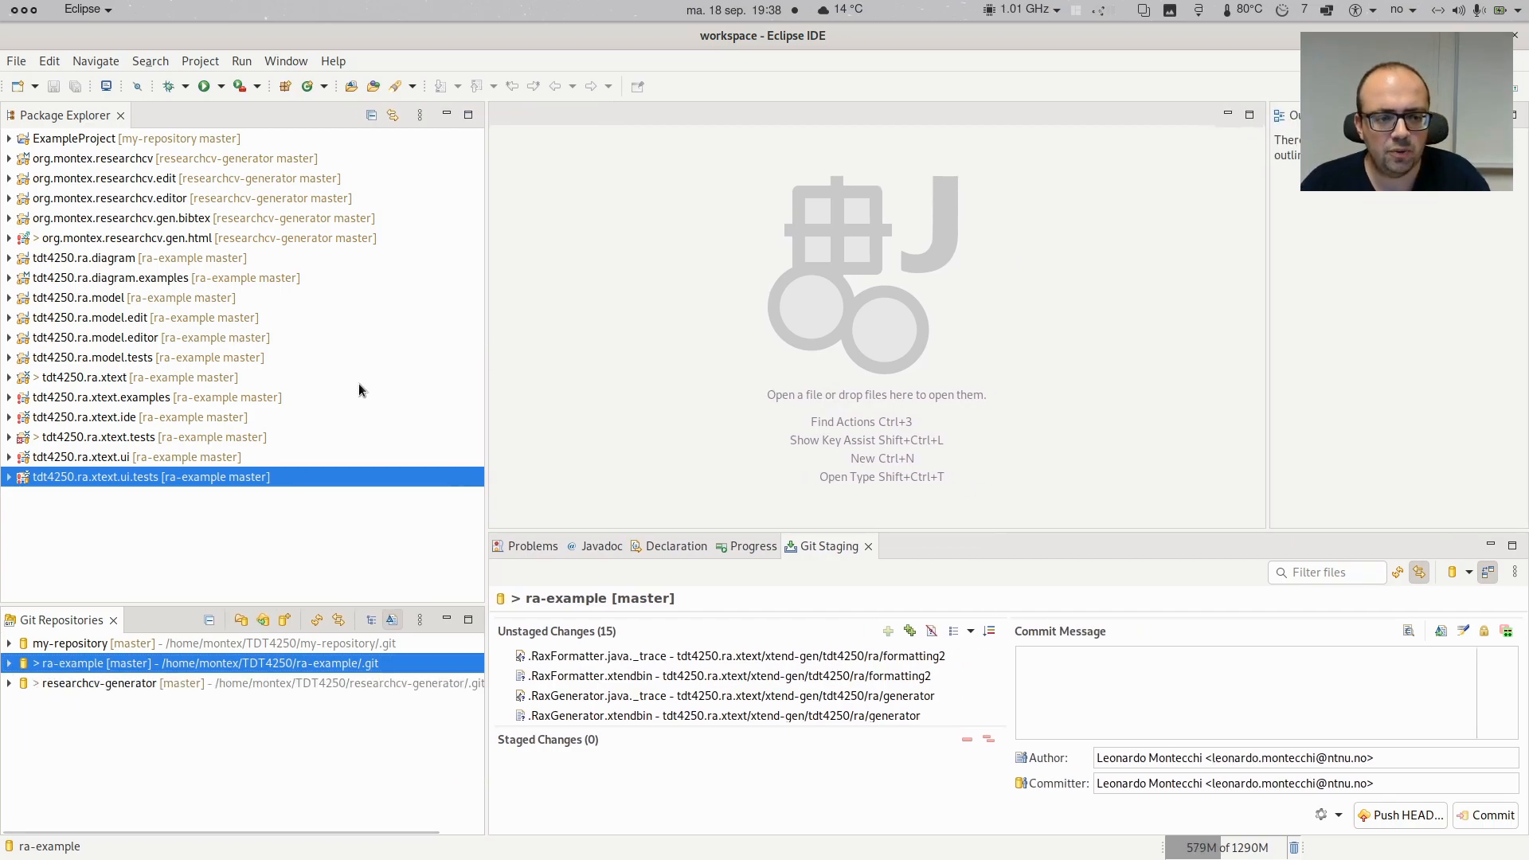